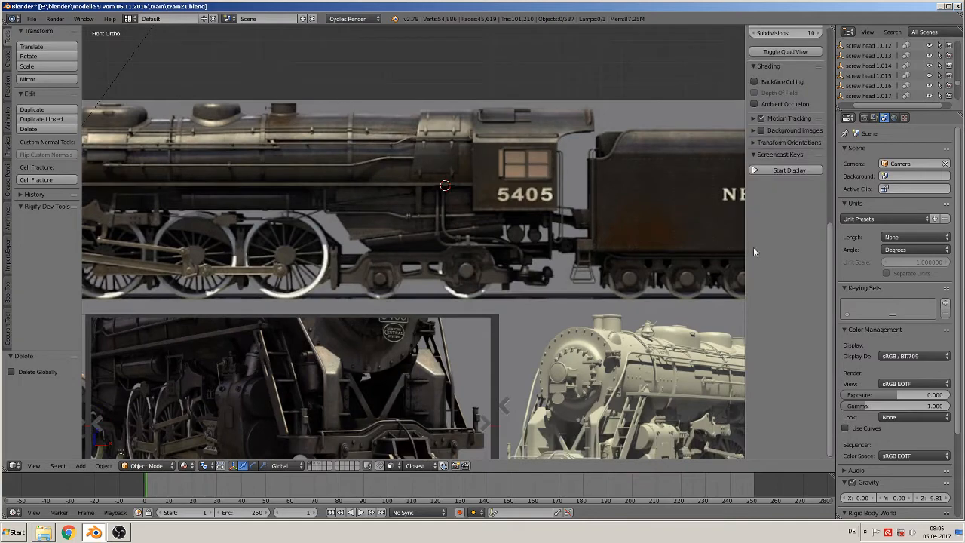
Start the screencast keys display and hide the viewport's properties region.
left_click(789, 170)
key("n")
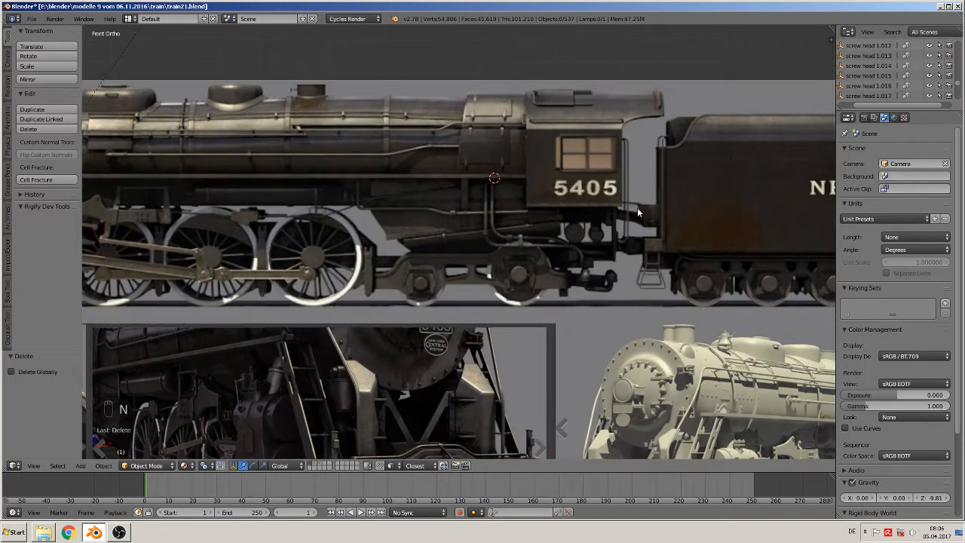
scroll(594, 261, "up", 4)
scroll(594, 260, "down", 3)
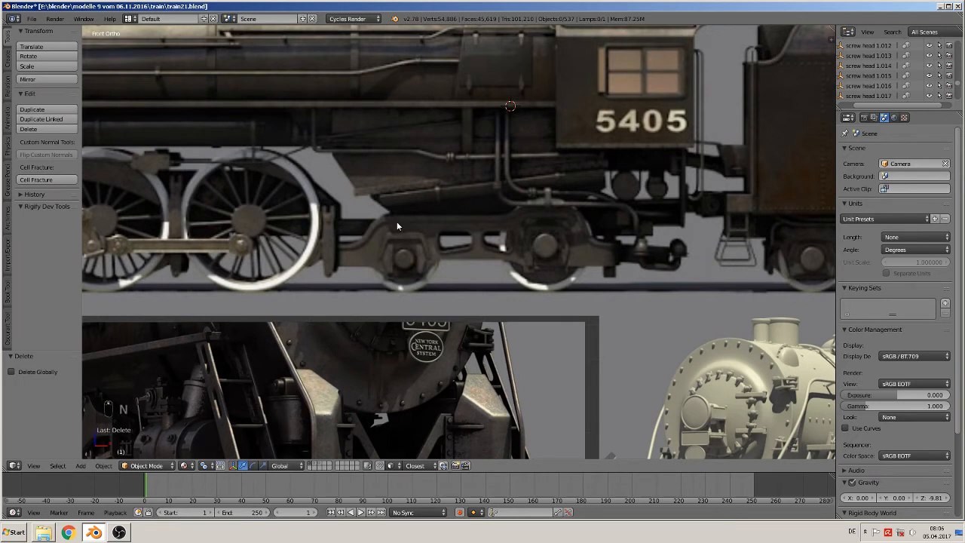
Place the 3D cursor on the trailing truck frame between its two wheels and add a cube there.
left_click(469, 239)
left_click(81, 465)
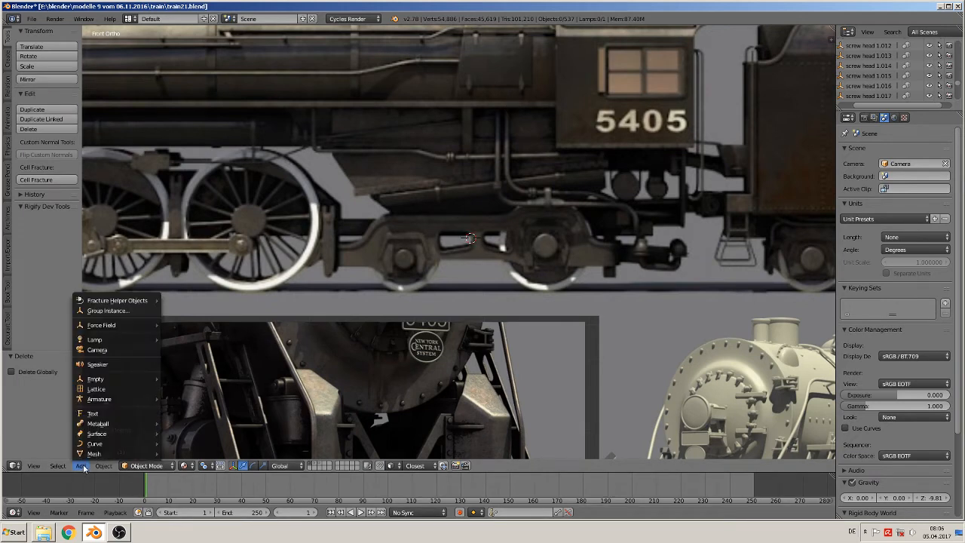
mouse_move(94, 453)
left_click(194, 215)
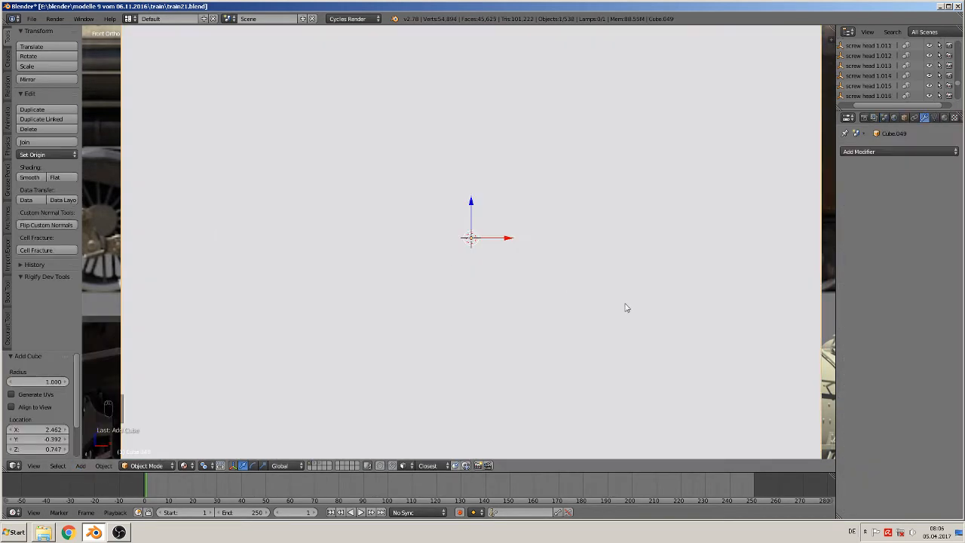
Scale the cube uniformly to about 0.404 and flatten it along Z into a long, thin bar.
key("s")
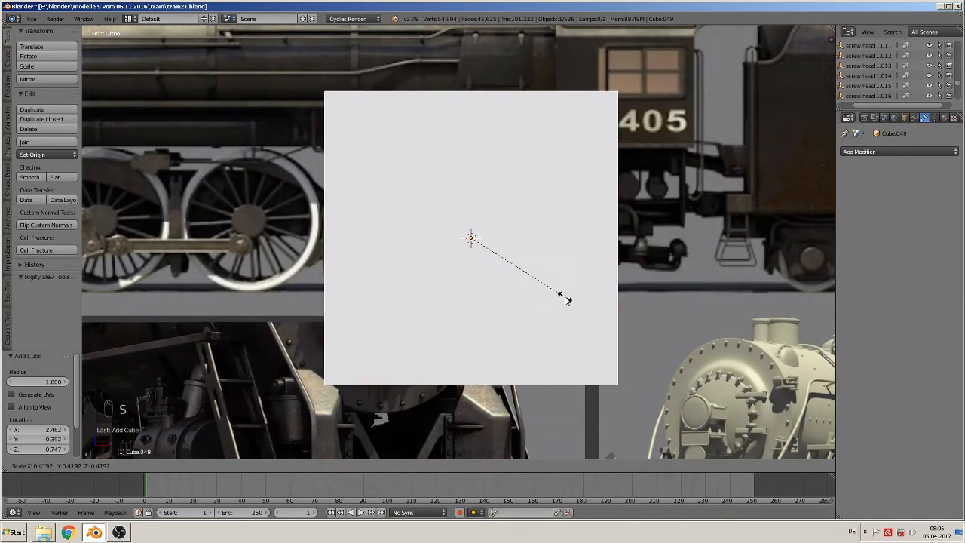
left_click(561, 300)
key("s")
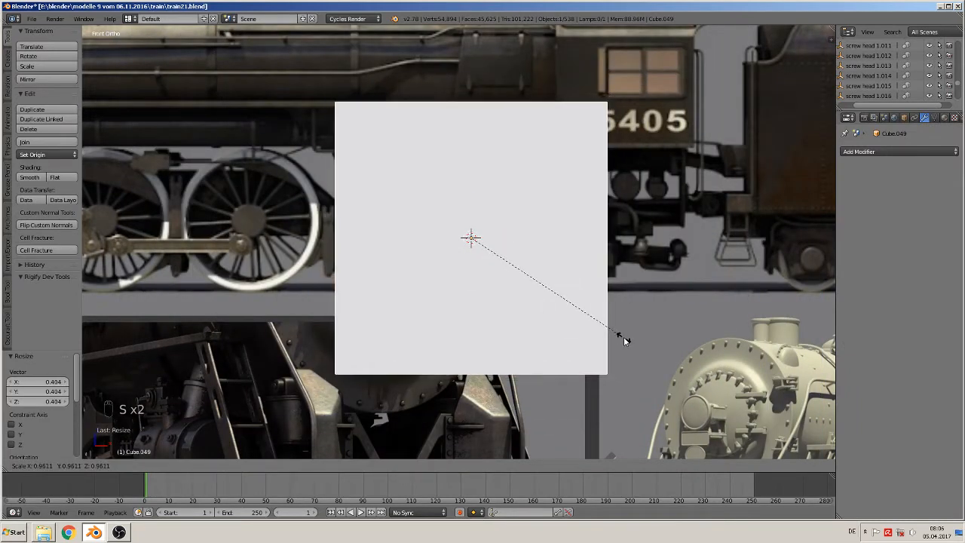
right_click(623, 340)
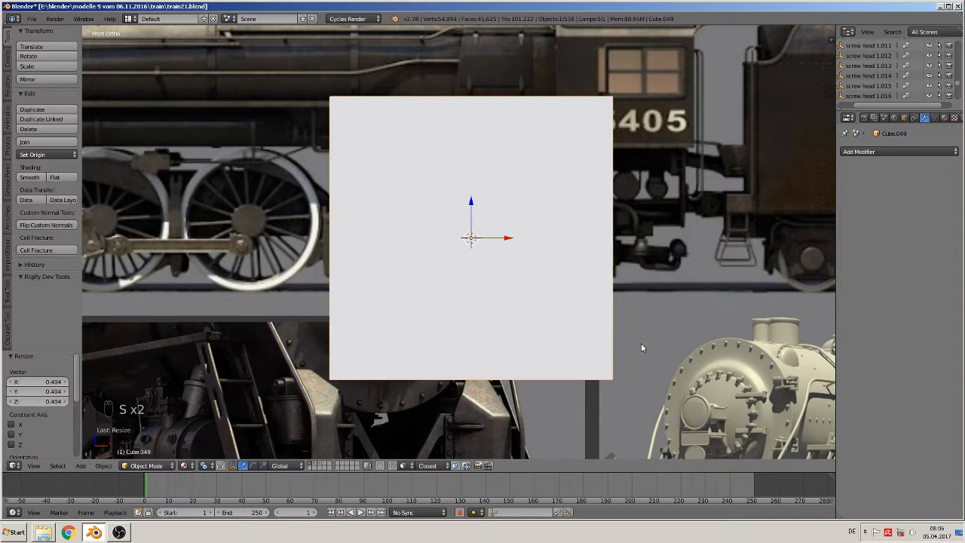
key("s")
key("z")
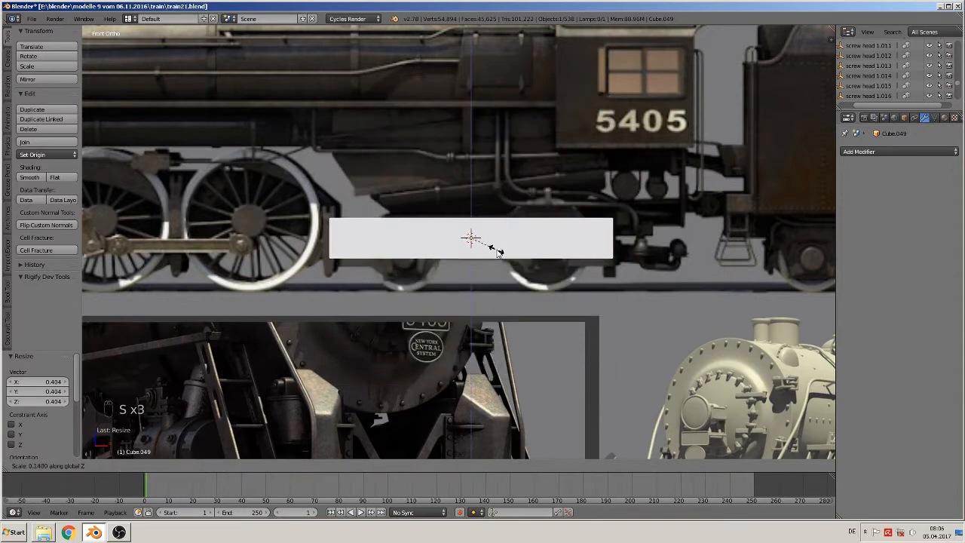
left_click(493, 252)
Move the bar along Z above the truck frame and add a Subdivision Surface modifier with view level 2.
left_click_drag(474, 213, 438, 249)
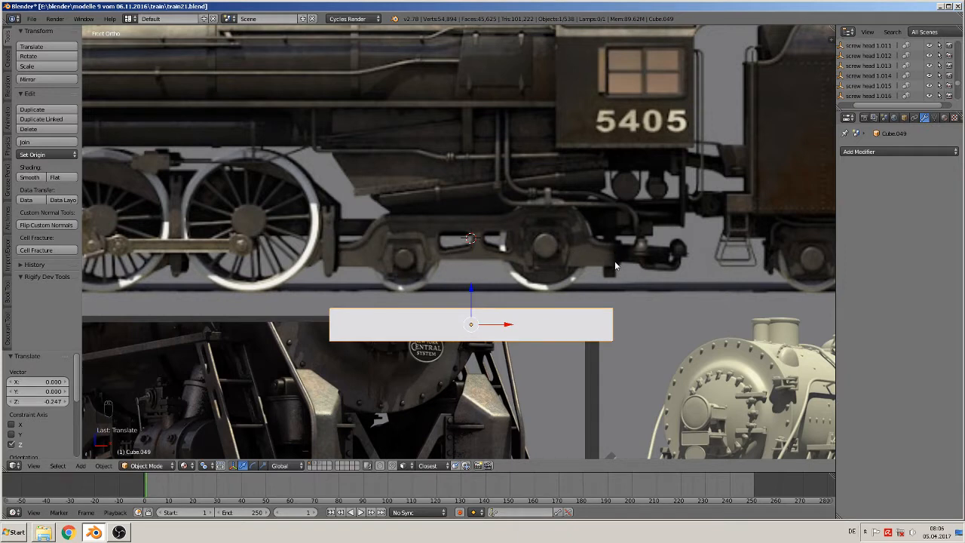
left_click_drag(471, 309, 508, 123)
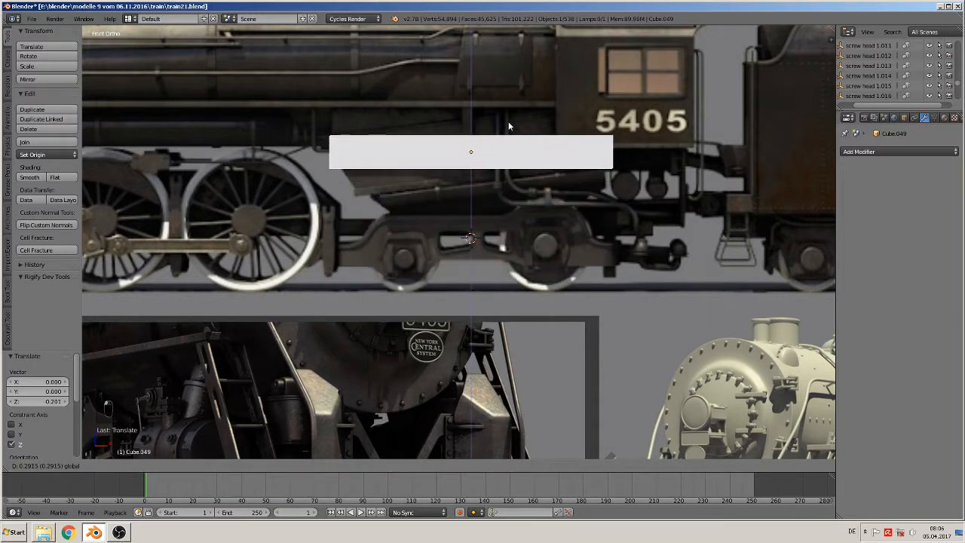
left_click(882, 152)
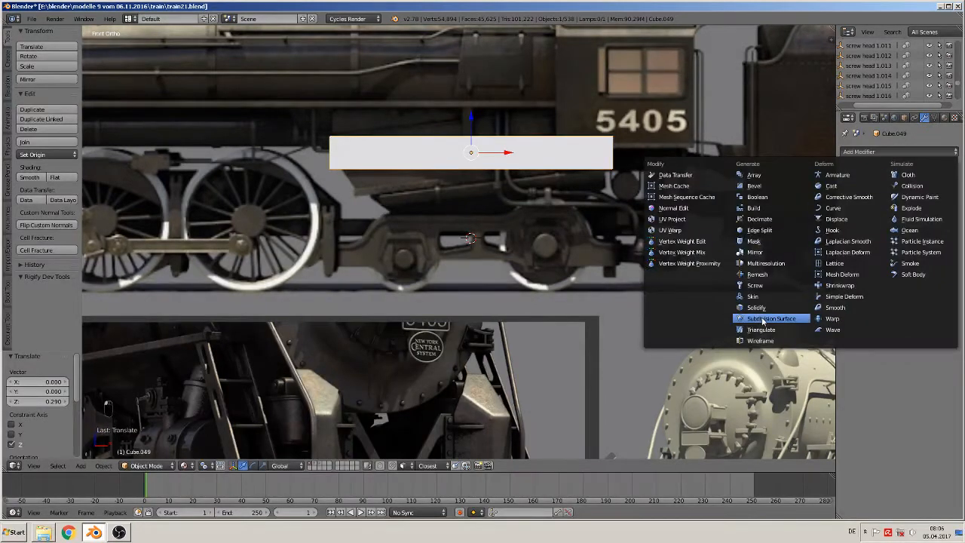
left_click(765, 319)
left_click(891, 221)
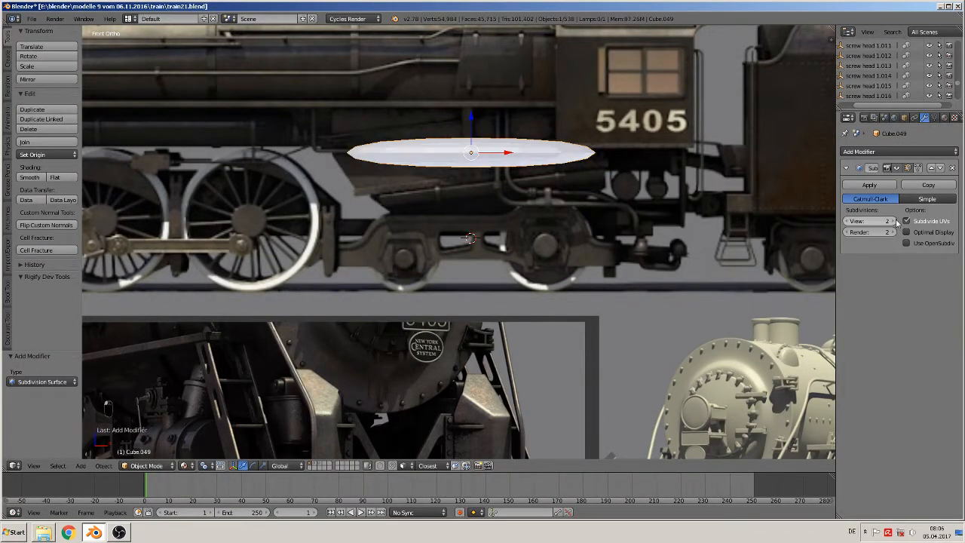
In Edit Mode, move the bar's whole mesh down about 0.1 along Z, just above the truck frame.
scroll(577, 242, "up", 1)
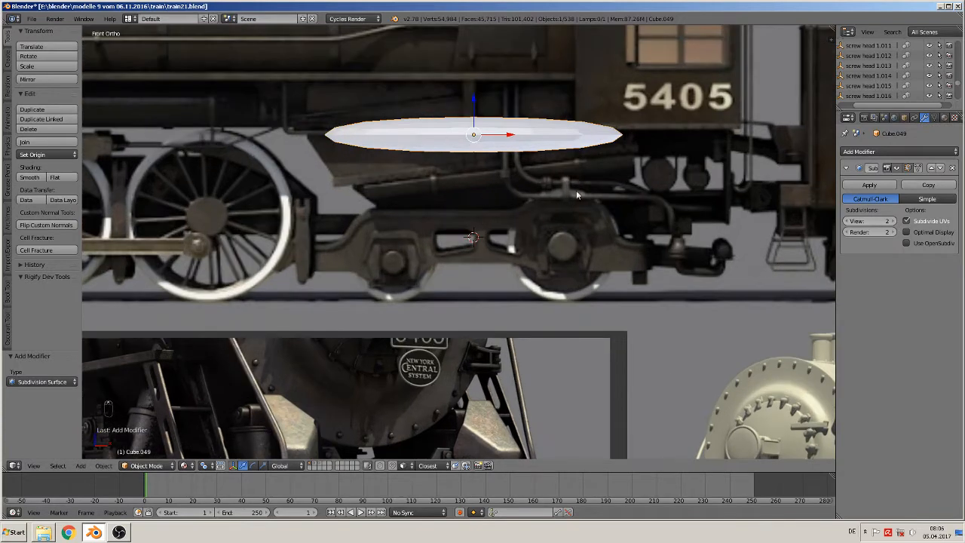
middle_click_drag(576, 191, 479, 282, "shift")
scroll(467, 279, "up", 1)
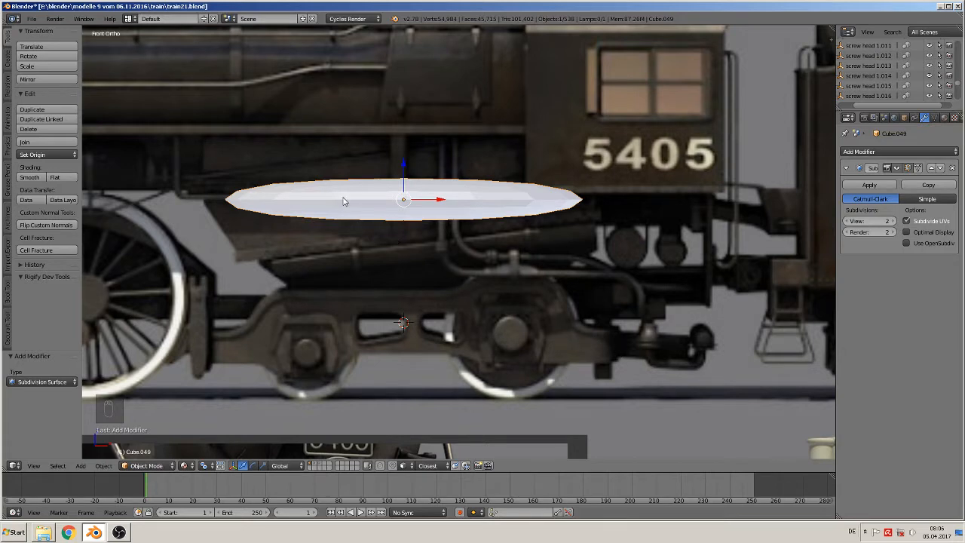
key("Tab")
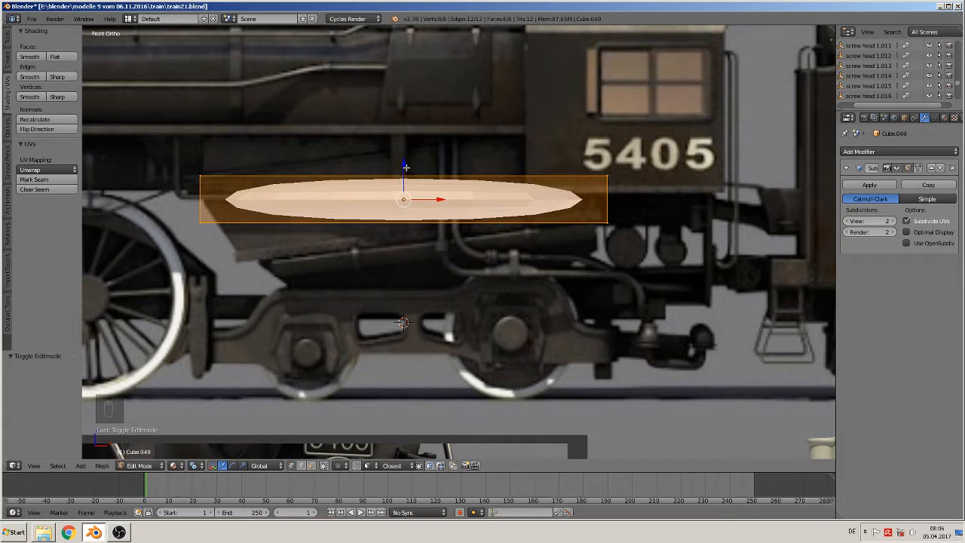
left_click_drag(403, 163, 403, 214)
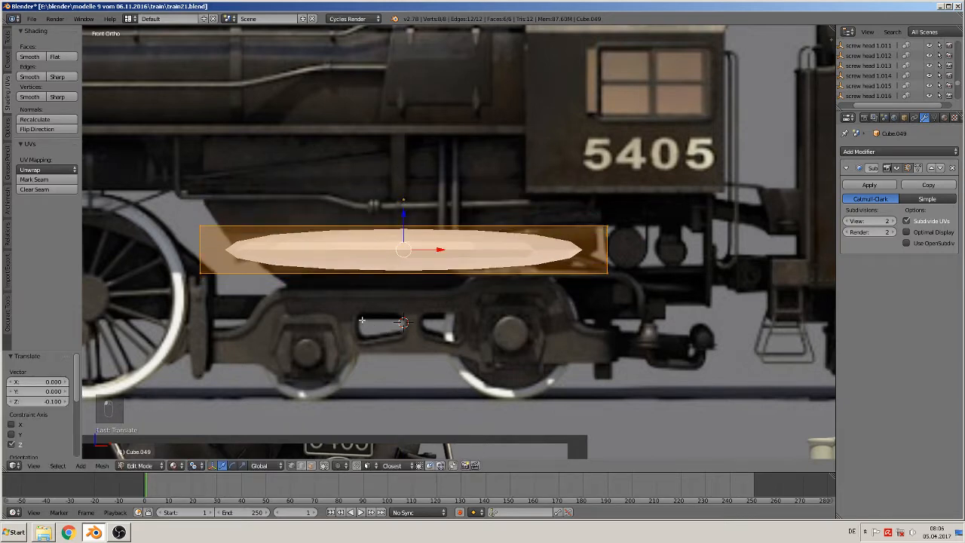
Add two vertical loop cuts to the bar, aligned with the sides of the truck frame's first opening in the reference image.
key("ctrl+r")
left_click(348, 226)
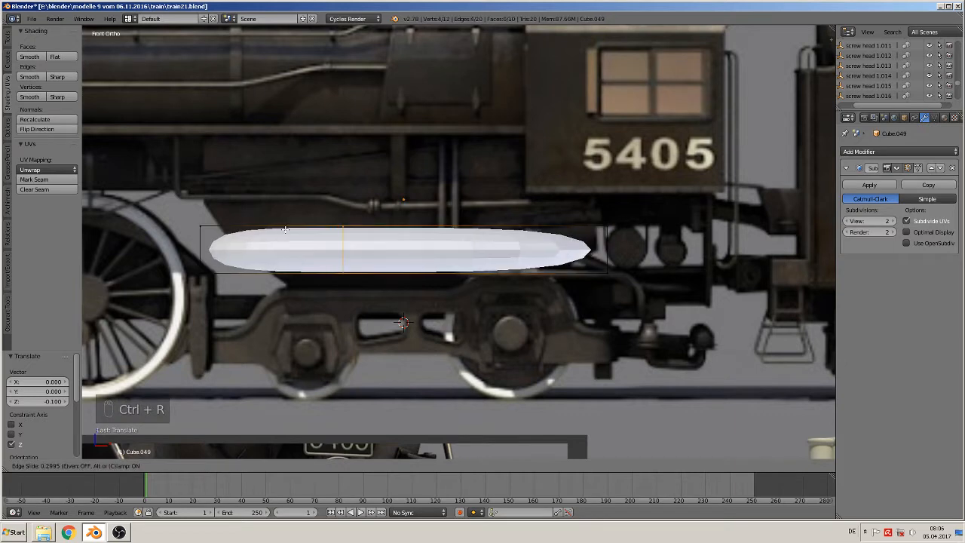
left_click(374, 347)
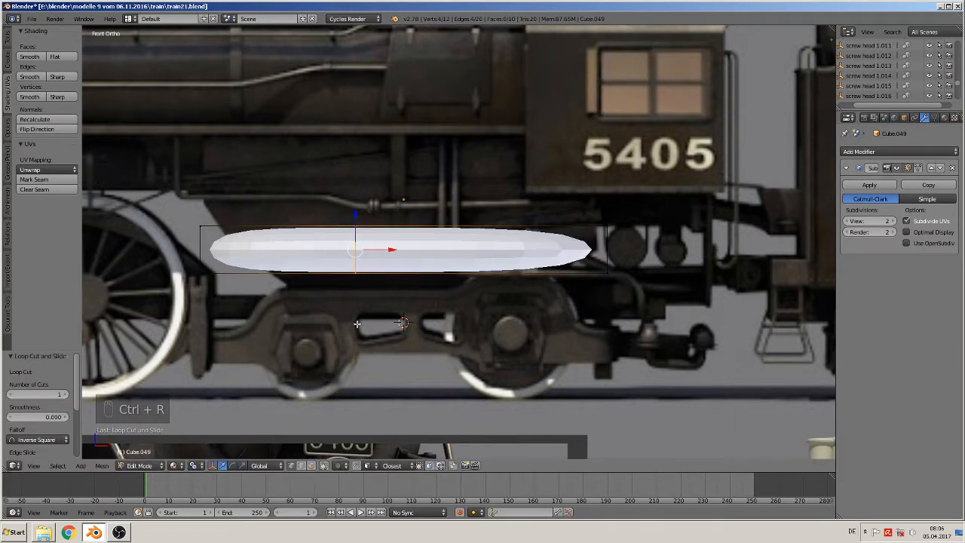
key("r")
left_click(411, 229)
key("ctrl+r")
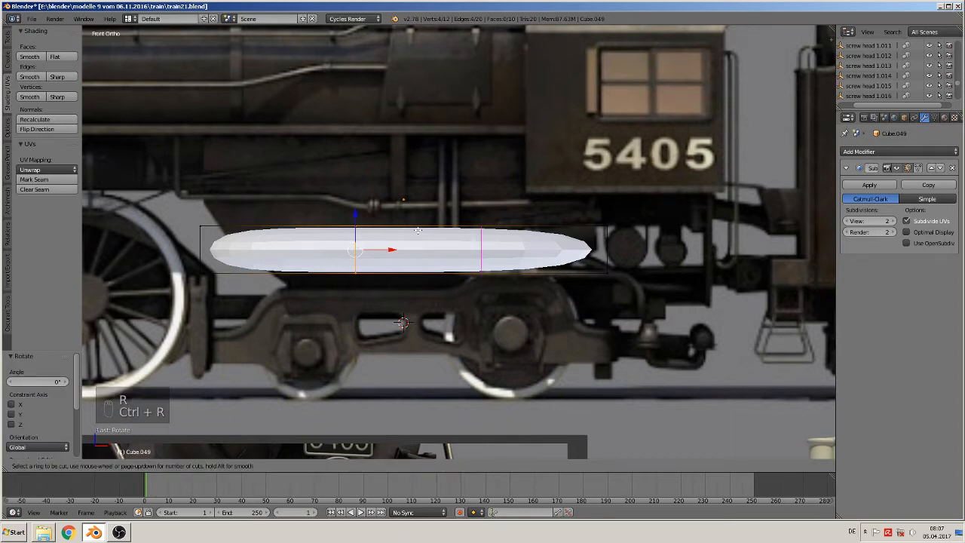
left_click(408, 229)
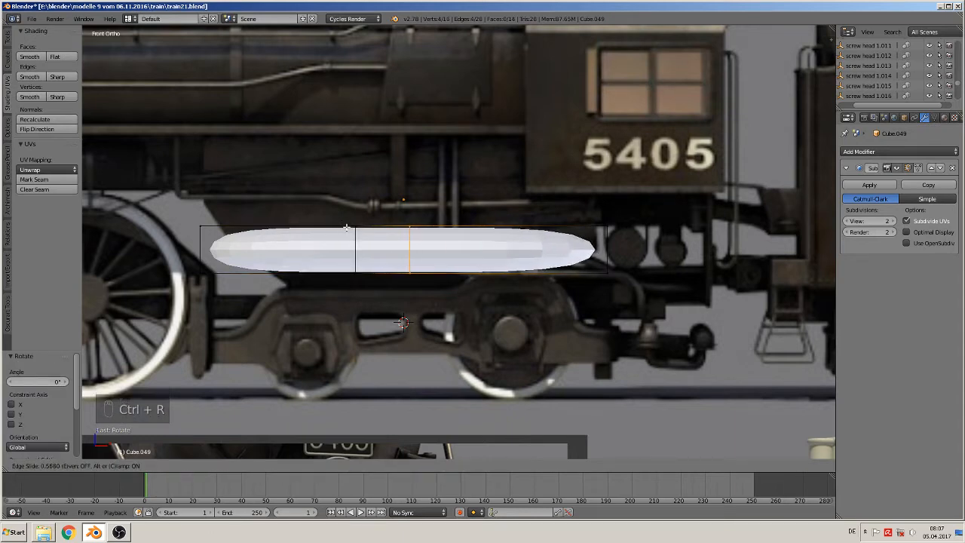
left_click(346, 225)
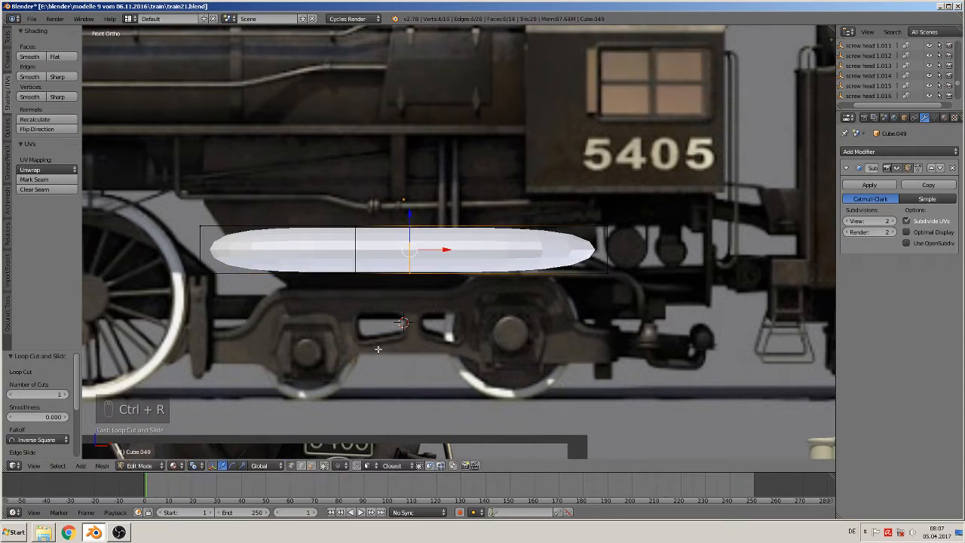
Add two more vertical loop cuts for the frame's second opening and shift the outer one about 0.013 along X.
key("ctrl+r")
left_click(436, 224)
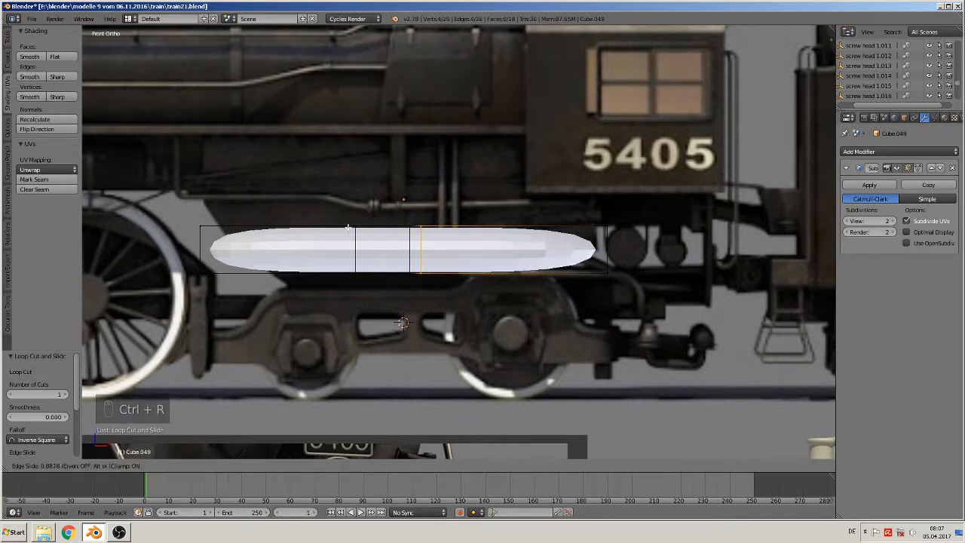
left_click(371, 228)
key("ctrl+r")
left_click(485, 236)
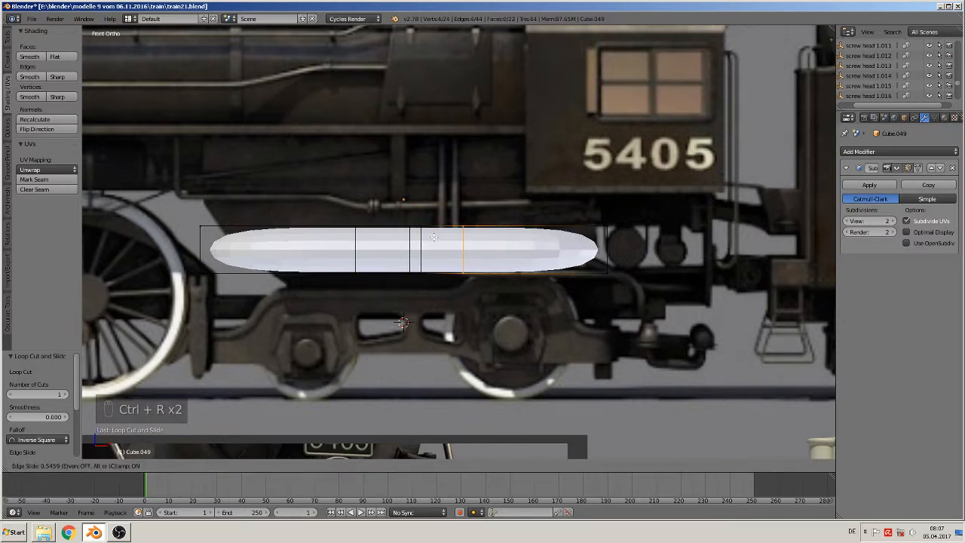
left_click(436, 238)
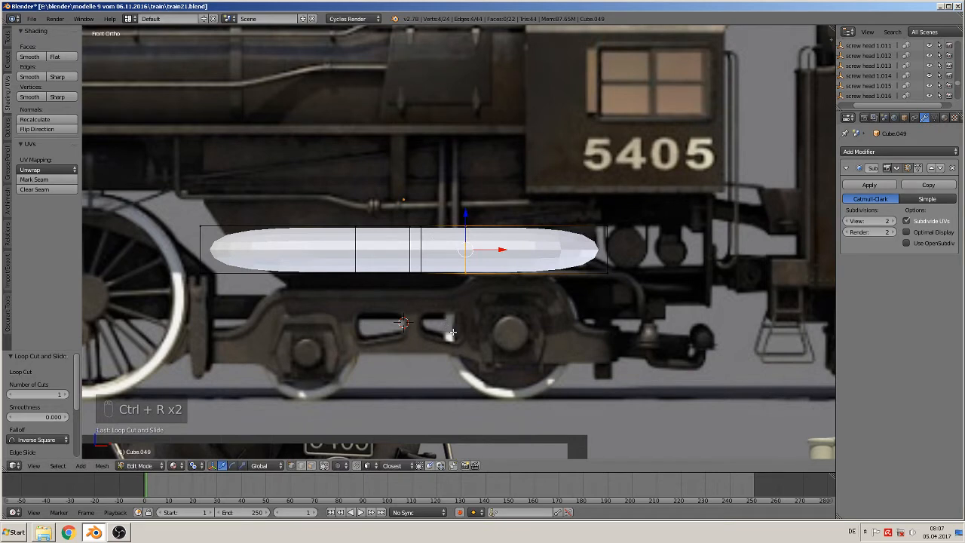
left_click_drag(499, 250, 504, 249)
Add two lengthwise loop cuts around the bar, one near its upper edge and one near its lower edge.
scroll(434, 325, "up", 2)
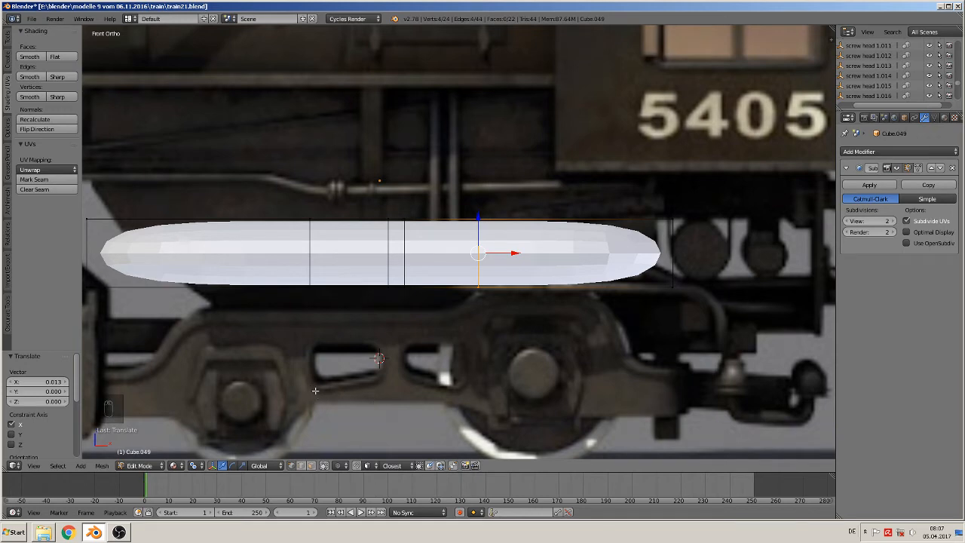
key("ctrl+r")
left_click(332, 241)
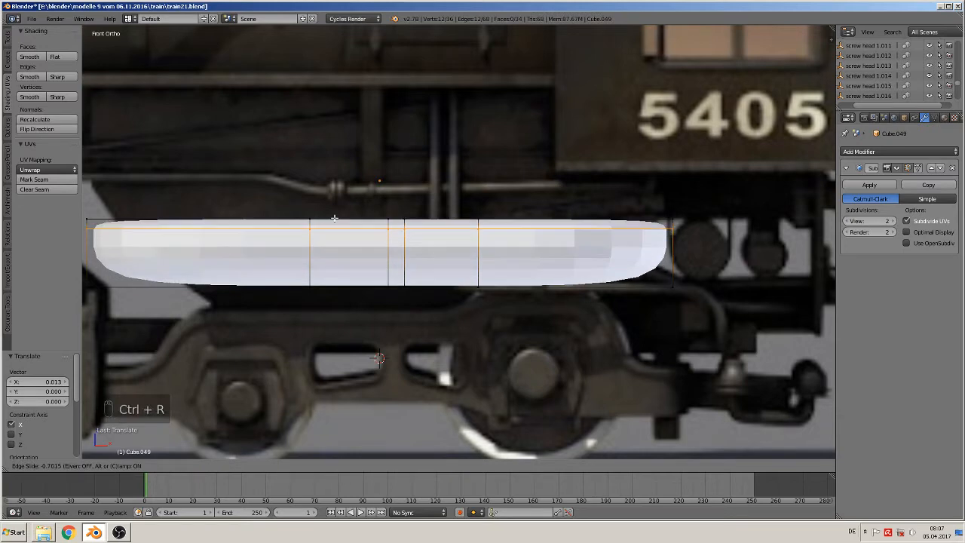
left_click(334, 218)
key("ctrl+r")
left_click(314, 260)
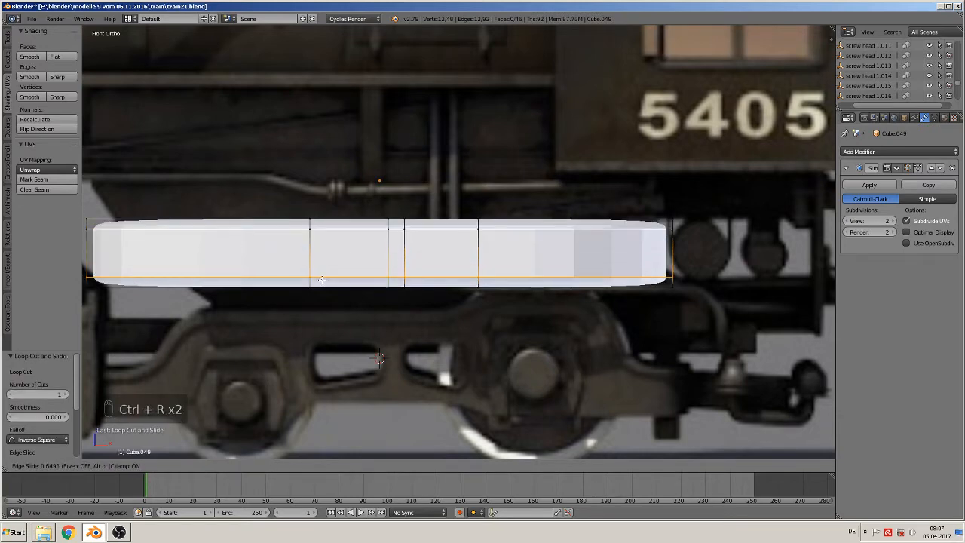
left_click(321, 277)
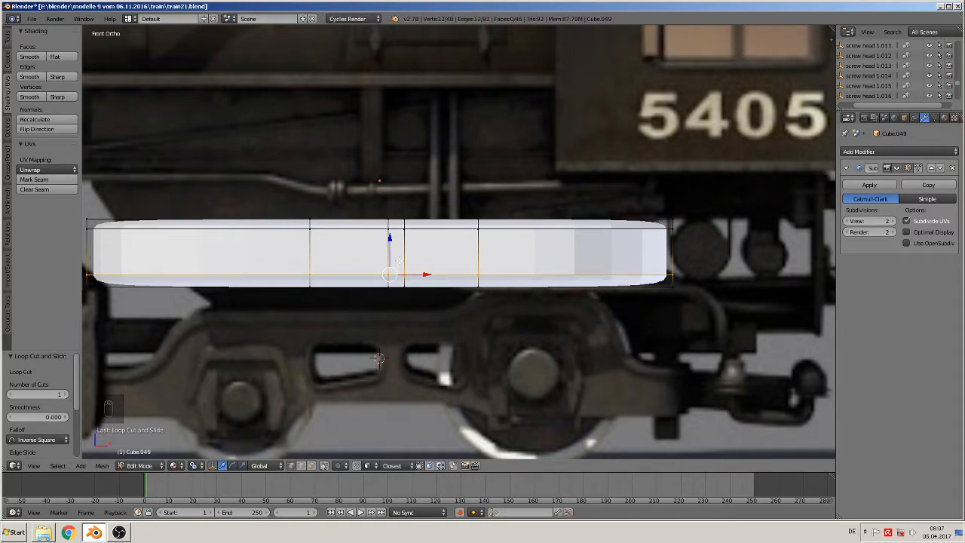
Select the lower loop's vertices between the two openings and raise them along Z by about 0.02.
key("a")
key("c")
mouse_move(381, 270)
left_mouse_down()
mouse_move(413, 267)
mouse_move(406, 216)
left_mouse_up()
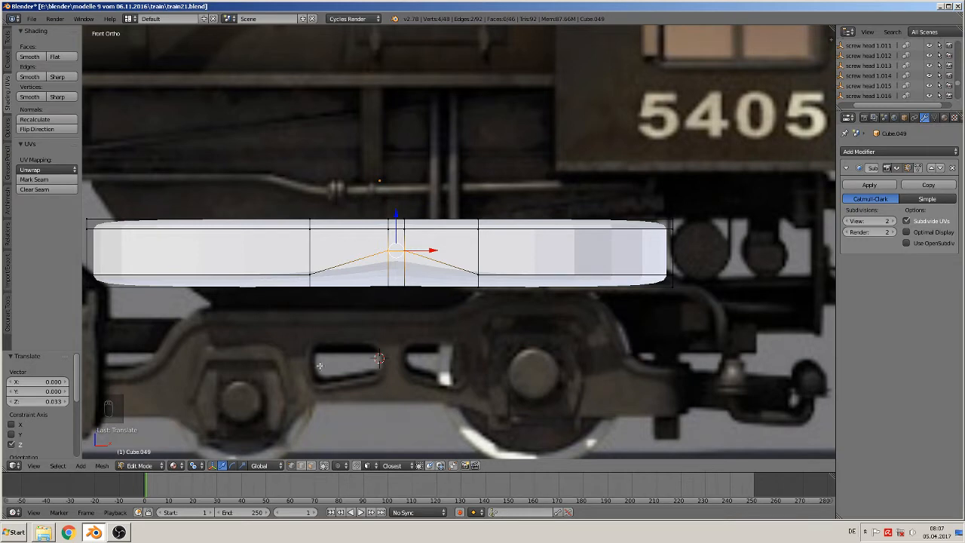
left_click_drag(403, 217, 404, 227)
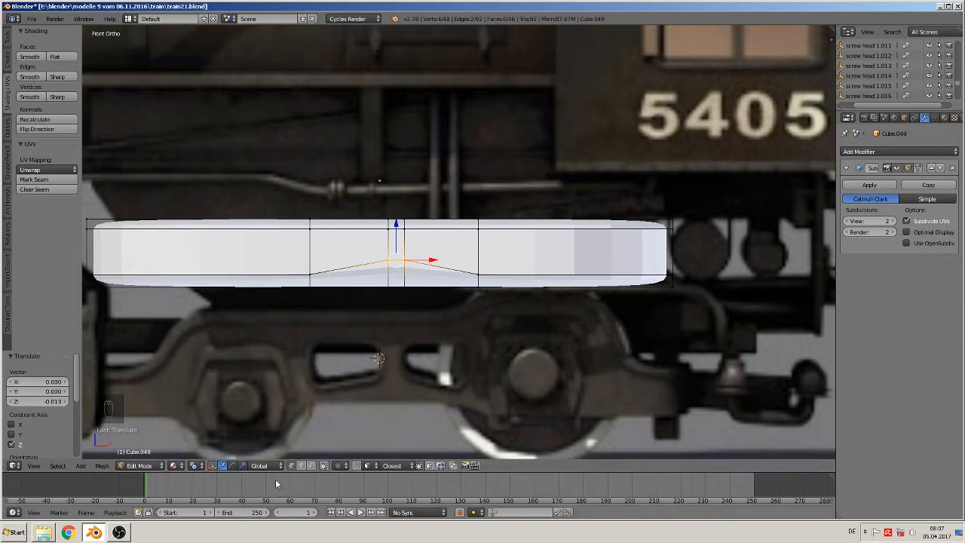
Delete only the two front faces beside the narrow middle strip to cut the openings, and return to Object Mode.
left_click(311, 465)
right_click(441, 248)
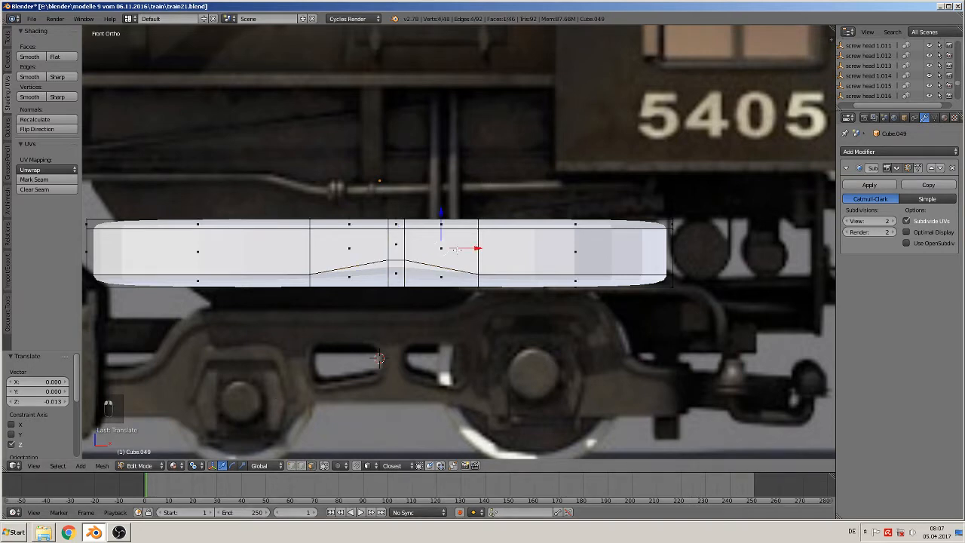
right_click(343, 250, "shift")
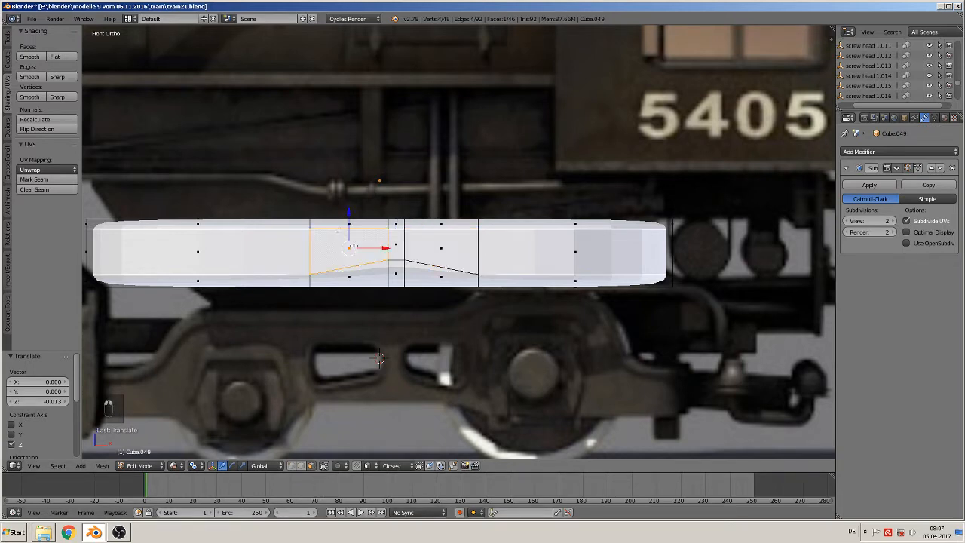
right_click(439, 249, "shift")
key("x")
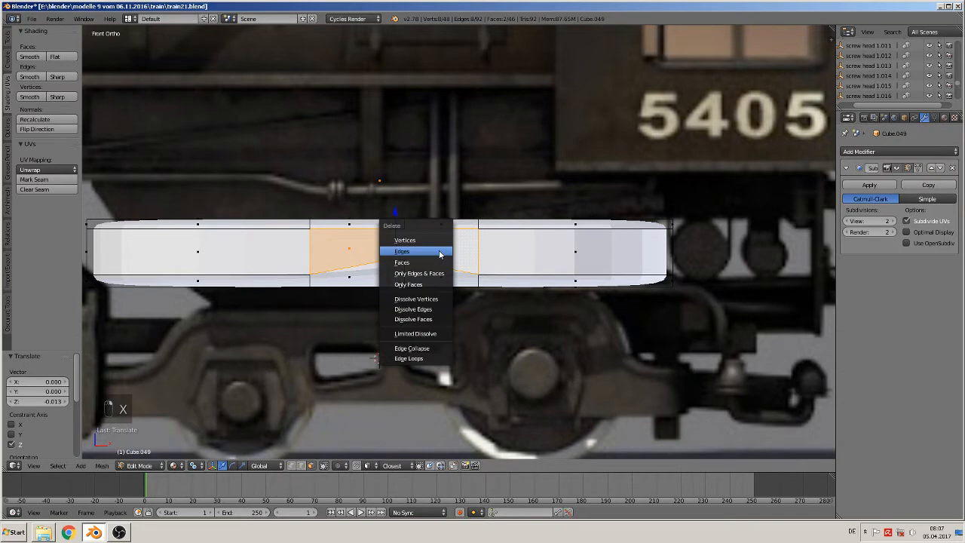
left_click(438, 288)
scroll(438, 288, "down", 1)
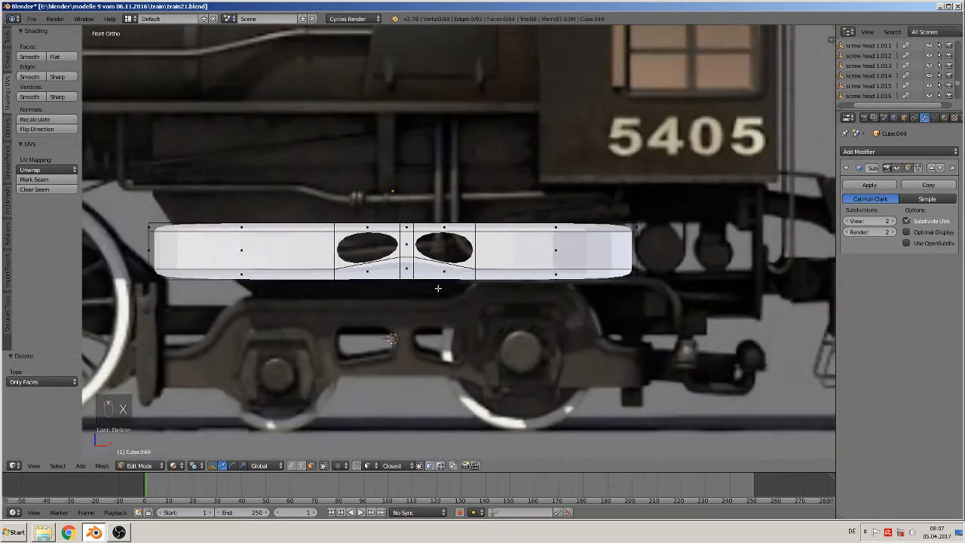
scroll(435, 293, "up", 2)
key("Tab")
scroll(435, 294, "down", 2)
scroll(435, 294, "up", 2)
scroll(434, 297, "up", 3)
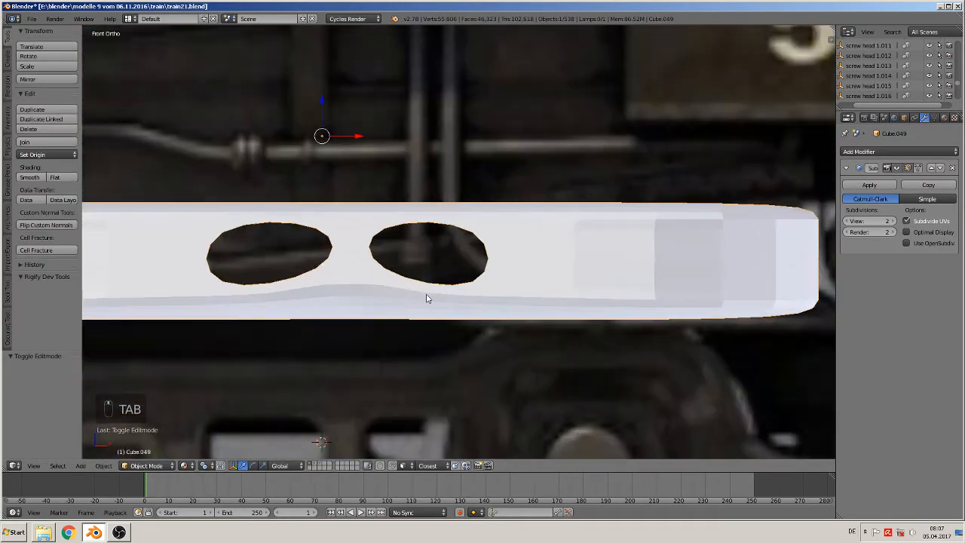
Add two vertical loop cuts through the frame's left opening, one near each end, to square up its corners.
key("Tab")
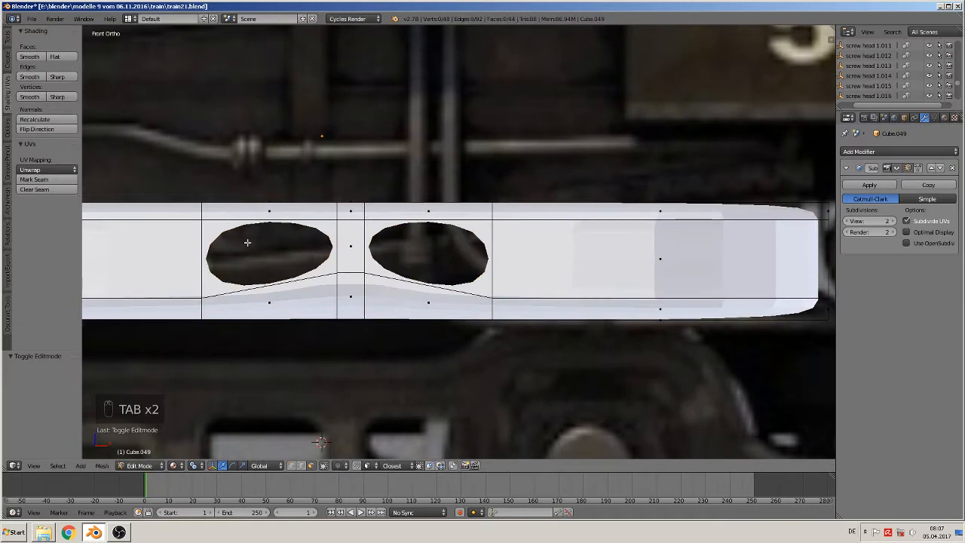
middle_click_drag(429, 283, 512, 208, "shift")
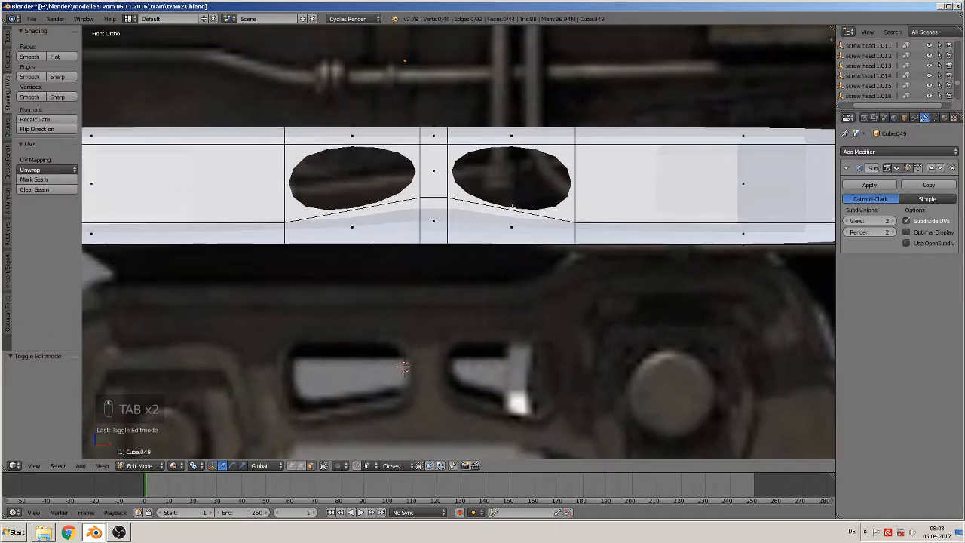
scroll(501, 217, "down", 1)
scroll(488, 225, "up", 1)
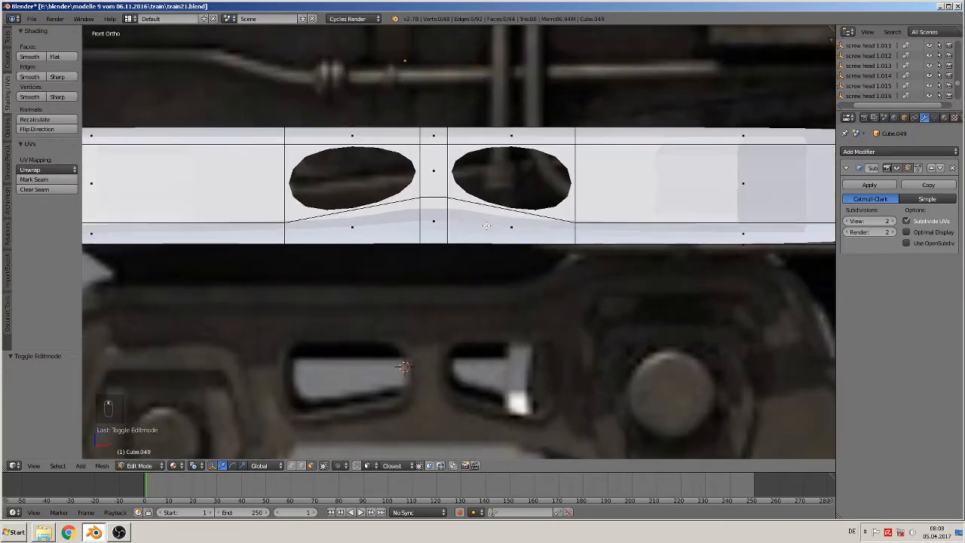
key("ctrl+r")
left_click(325, 152)
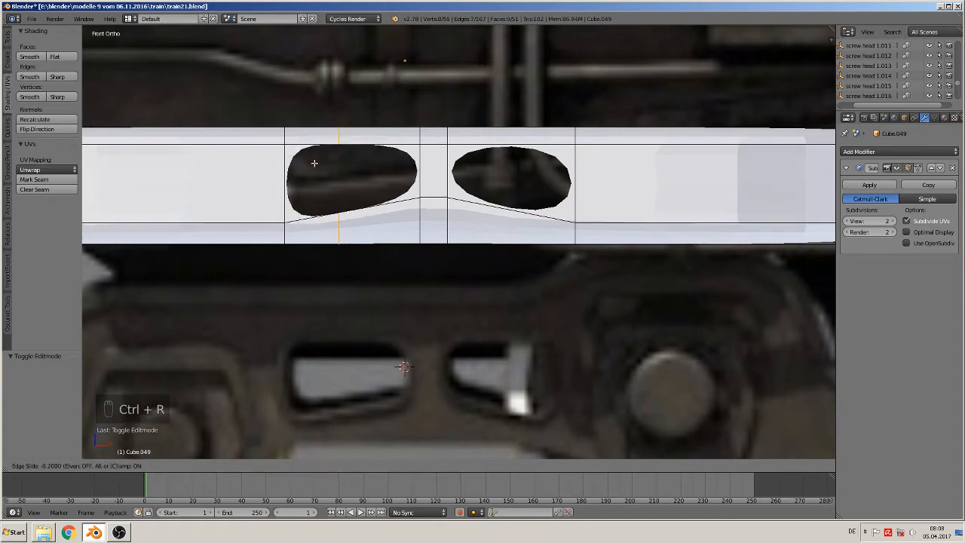
left_click(291, 158)
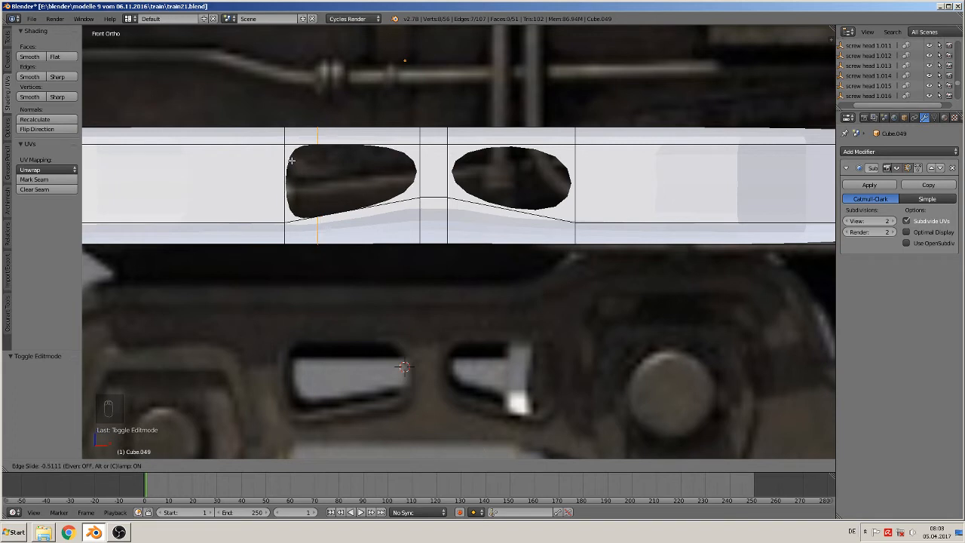
key("ctrl+r")
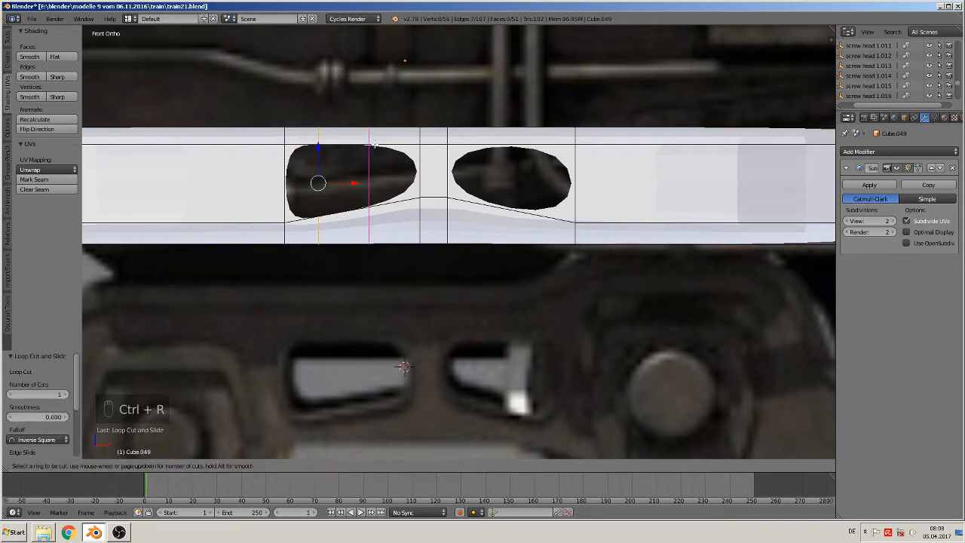
left_click(393, 146)
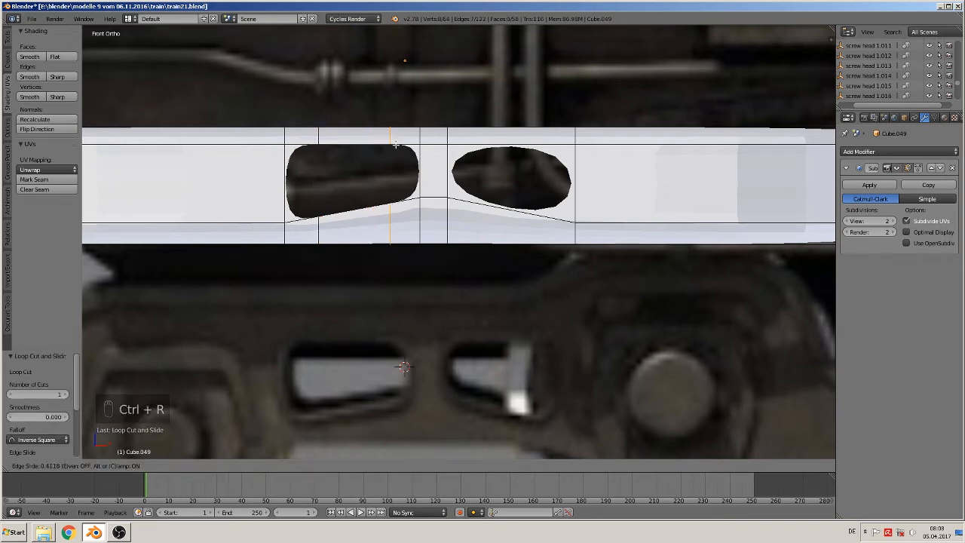
left_click(396, 144)
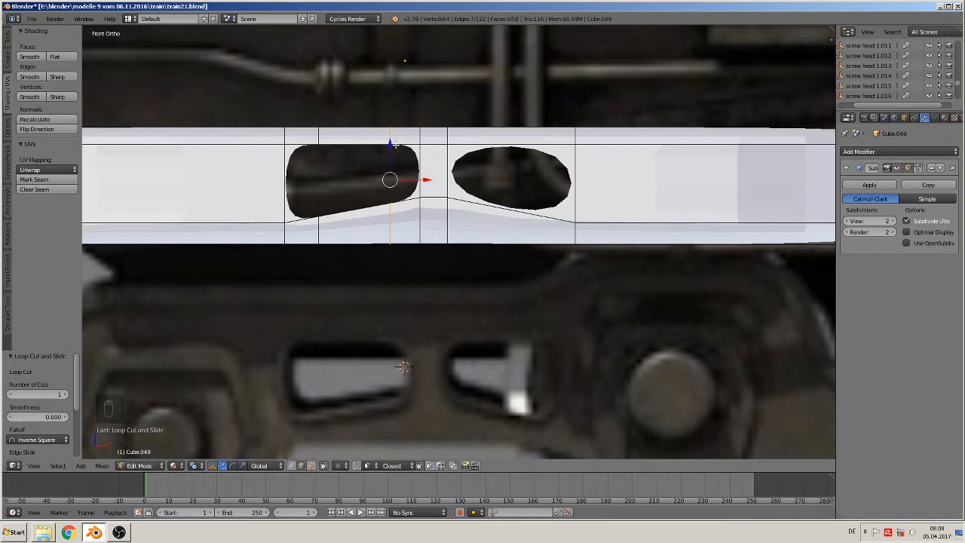
Add two vertical loop cuts through the frame's right opening, one near its outer end and one near the middle strip.
key("ctrl+r")
left_click(524, 139)
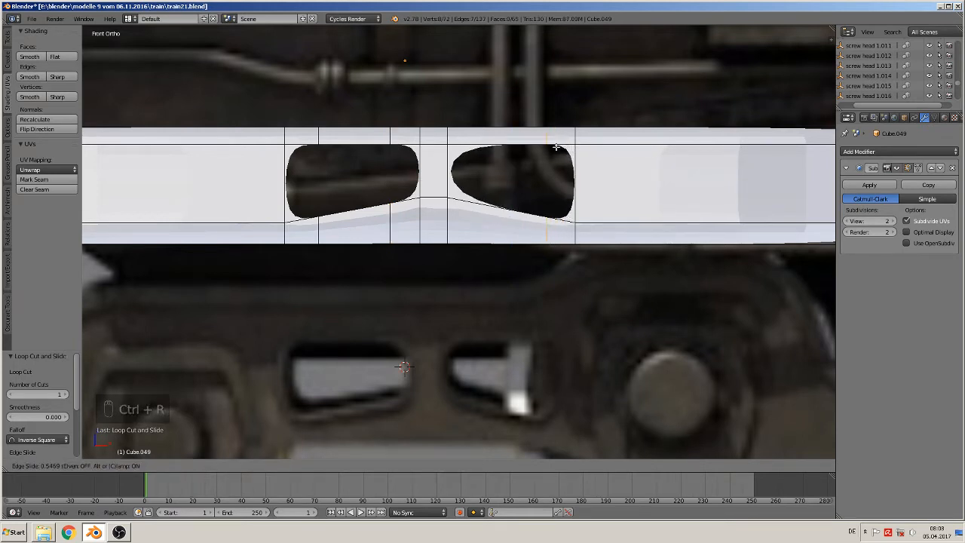
left_click(555, 146)
key("ctrl+r")
left_click(498, 140)
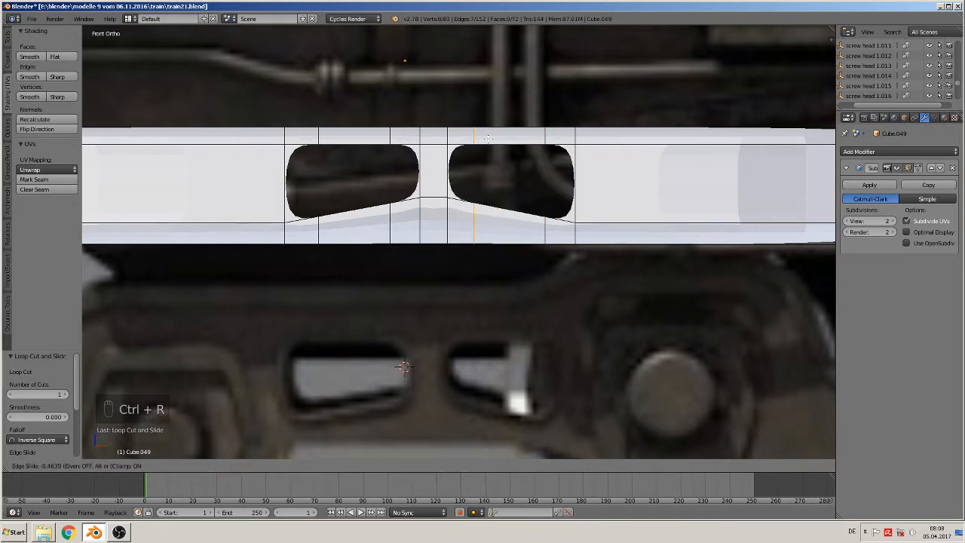
left_click(489, 140)
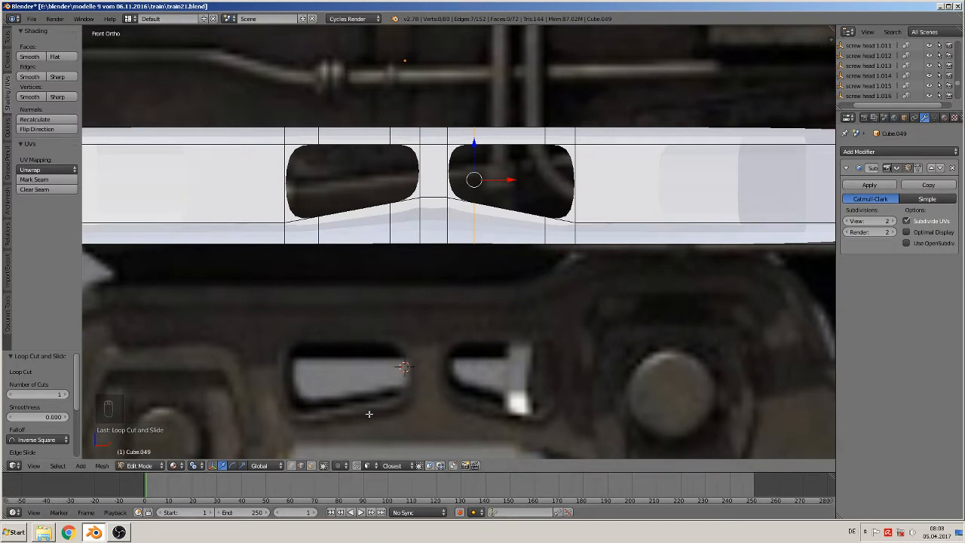
Extrude the left opening's border loop inward at a scale of 0.81, and widen it along X by 1.071.
right_click(350, 207, "alt")
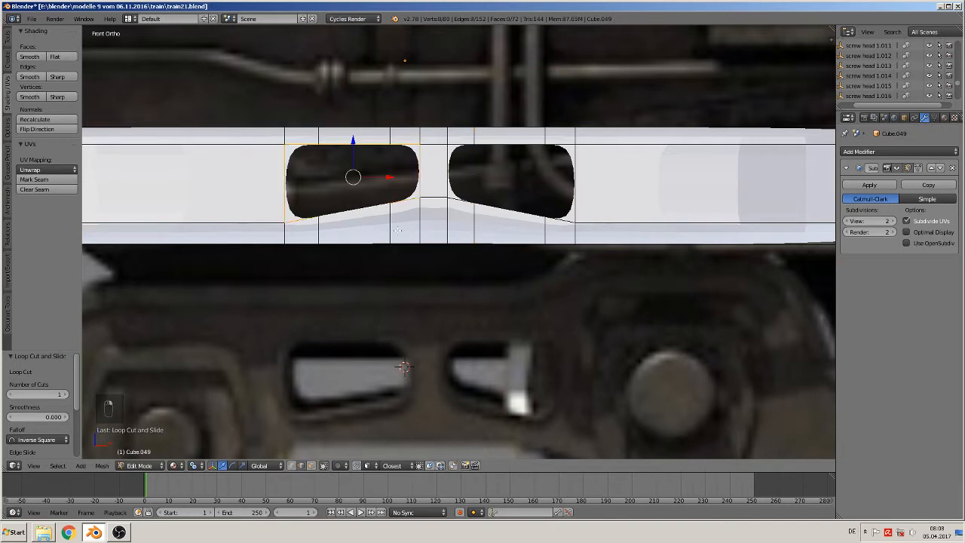
key("e")
key("s")
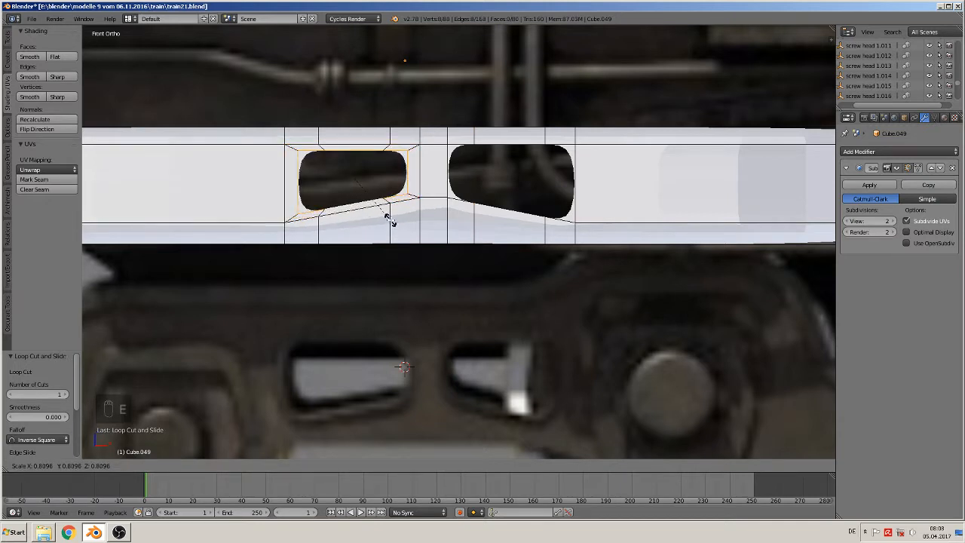
left_click(386, 218)
key("s")
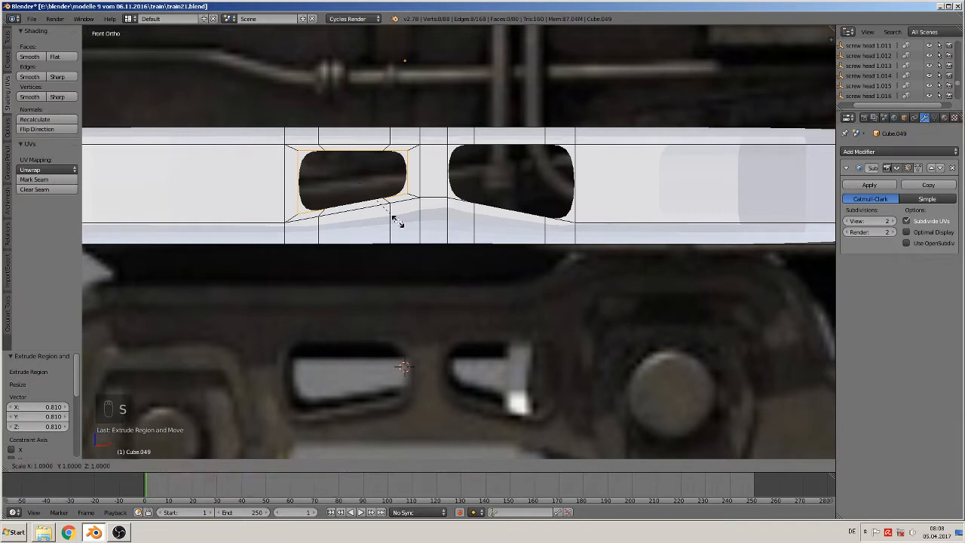
key("x")
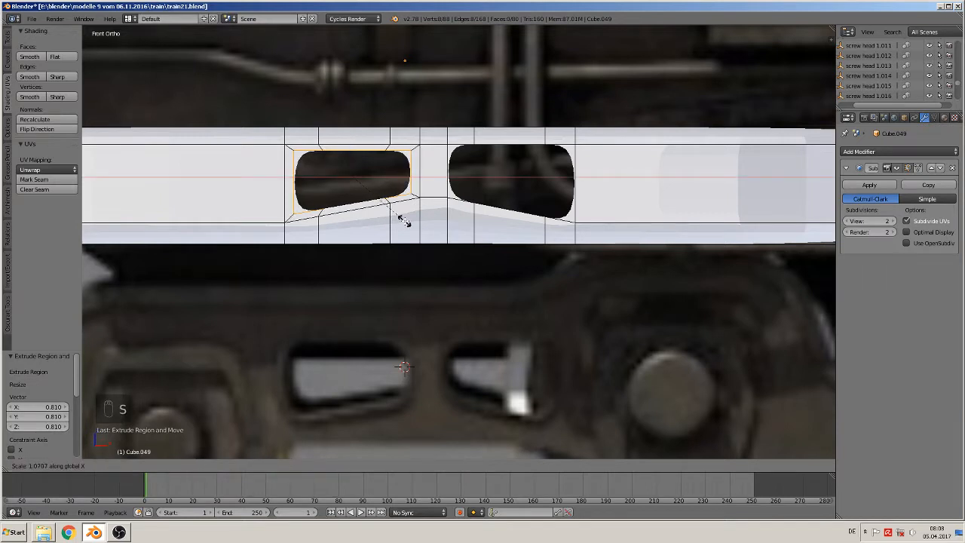
left_click(404, 218)
Select the ring of faces around the left opening and extrude it outward along Y by about 0.006.
key("a")
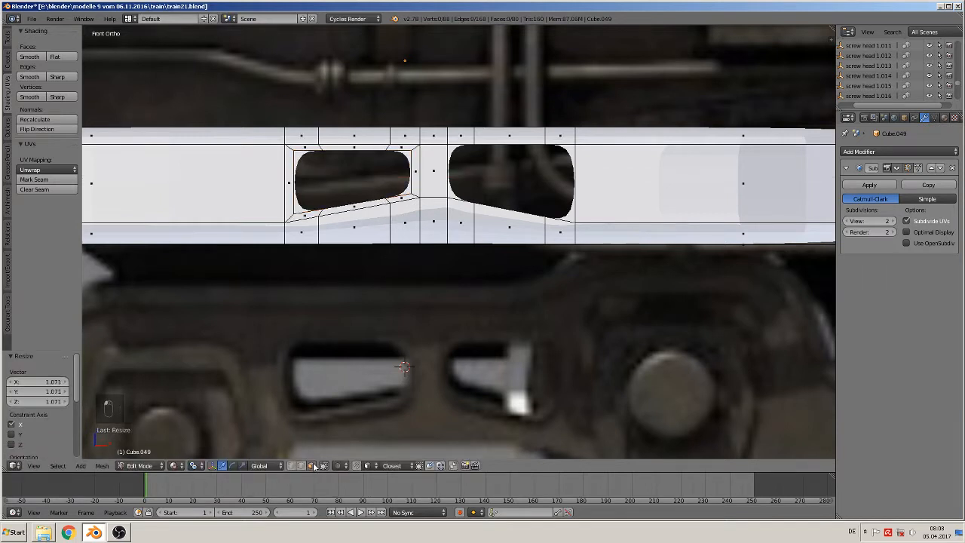
right_click(417, 195, "ctrl+alt")
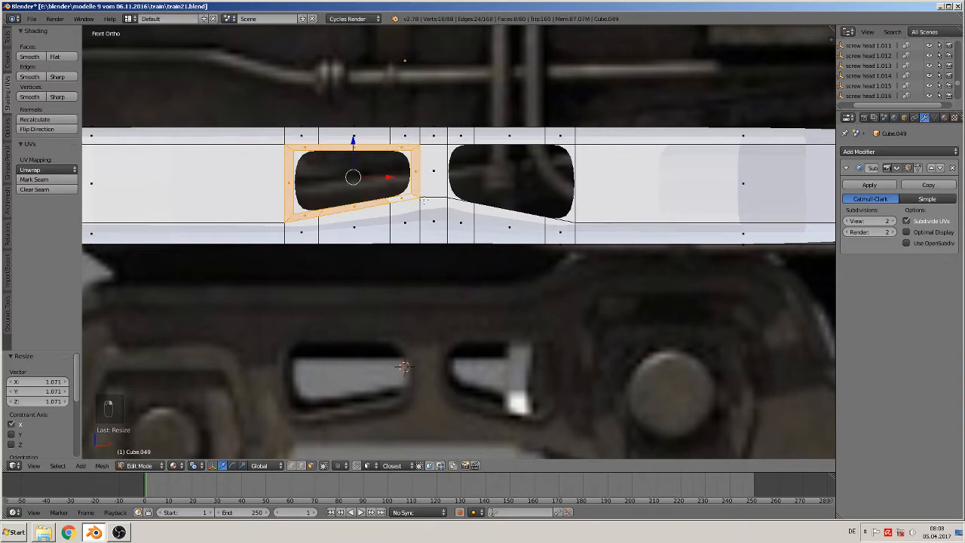
middle_click_drag(424, 201, 365, 253)
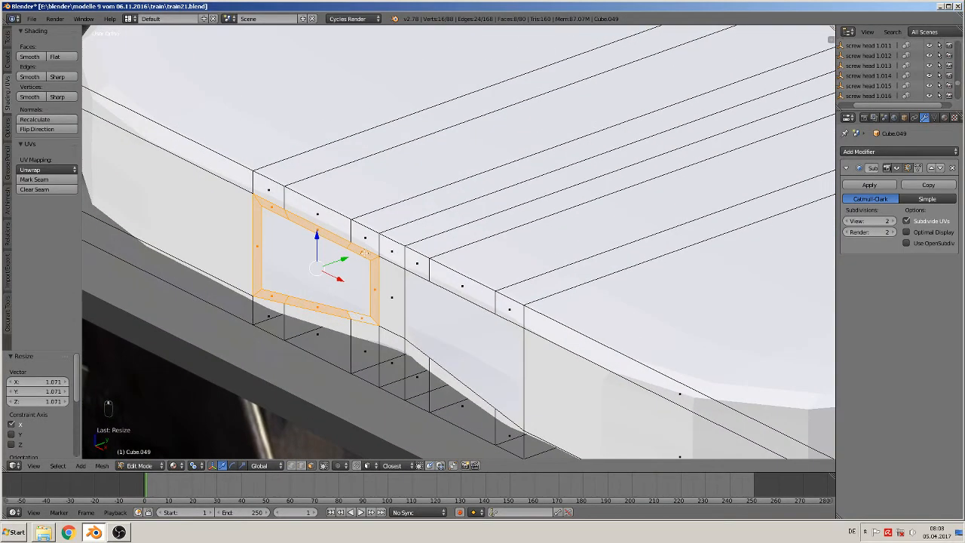
key("e")
key("e")
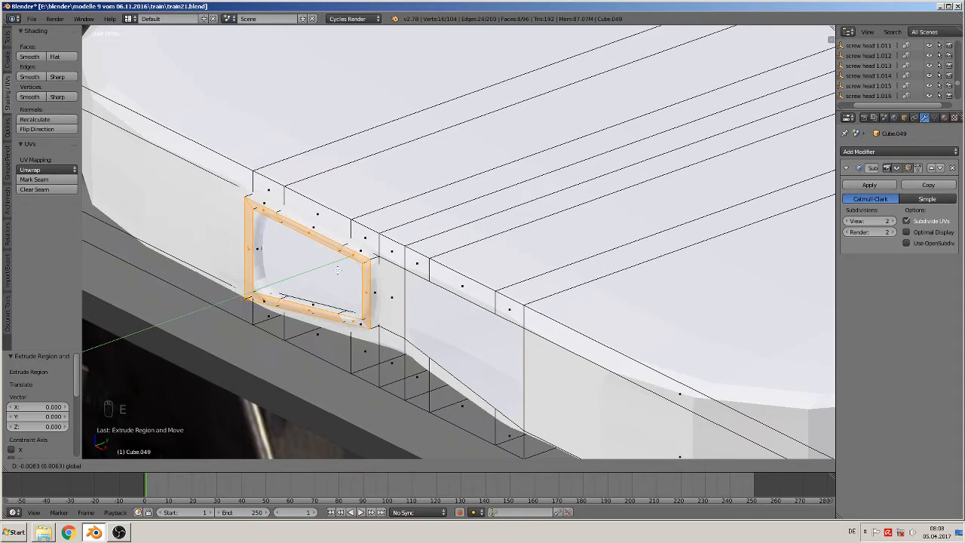
left_click(338, 270)
Return to Object Mode and apply smooth shading to the whole frame.
key("Tab")
middle_click_drag(341, 282, 362, 284)
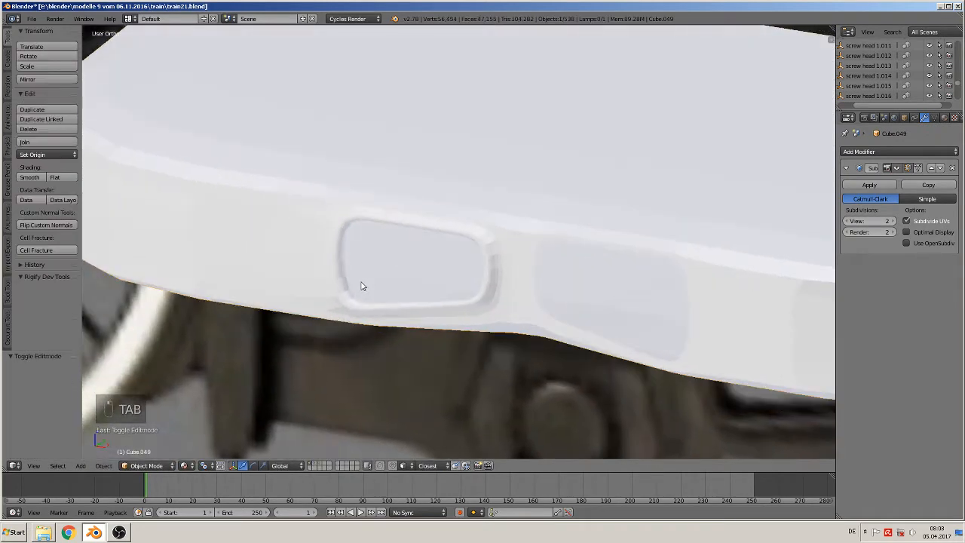
left_click(30, 177)
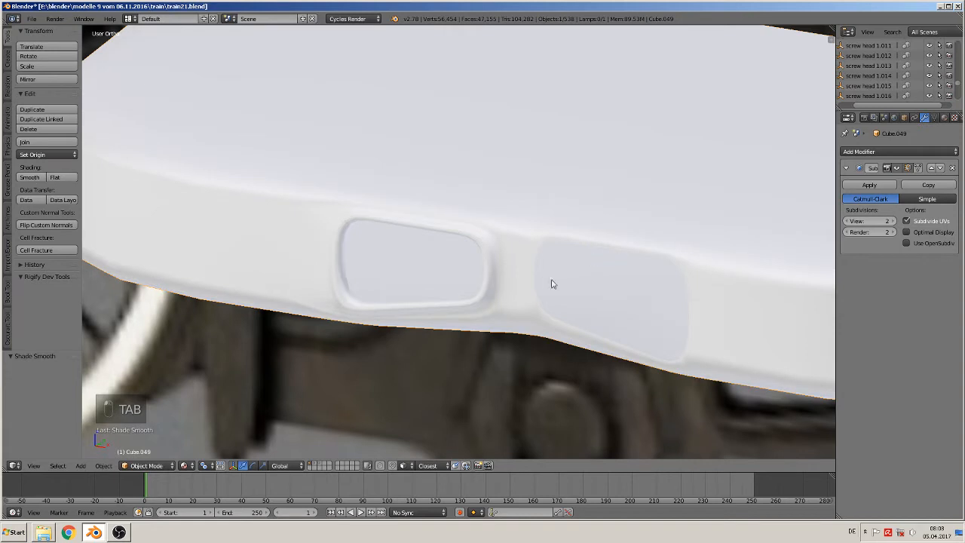
middle_click_drag(551, 284, 556, 268)
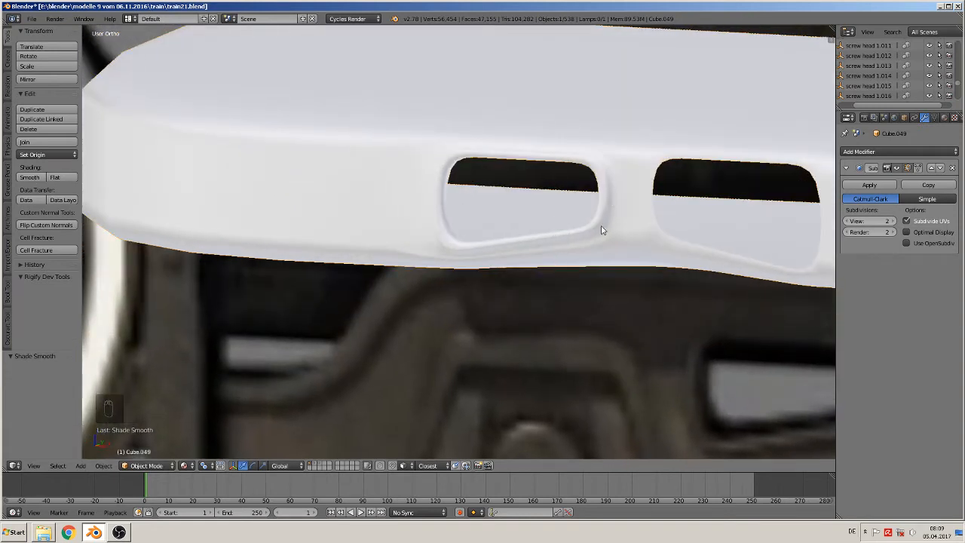
Move the frame along Y by about -0.834, away from the reference image.
key("KP_1")
scroll(611, 208, "down", 4)
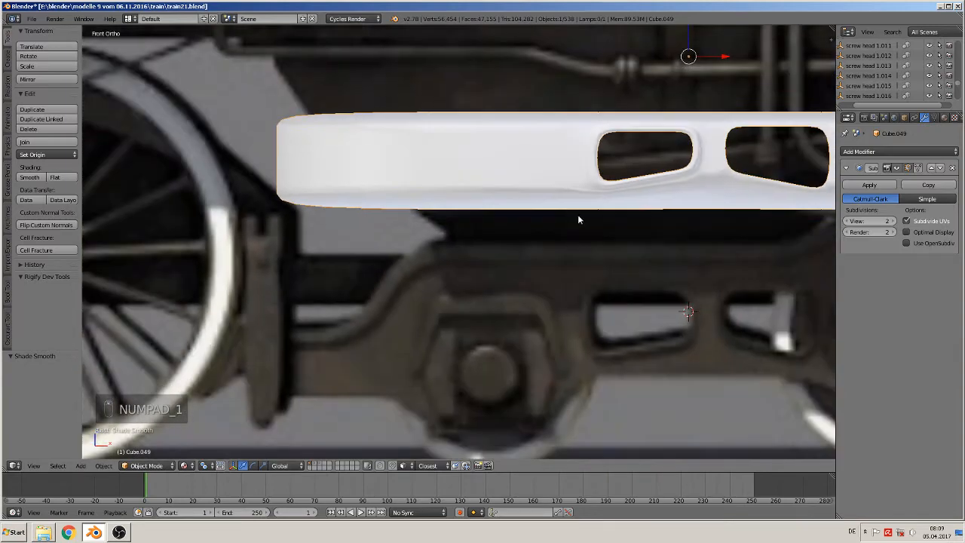
middle_click_drag(577, 215, 404, 219)
scroll(461, 249, "down", 9)
middle_click_drag(472, 261, 560, 299)
key("g")
key("y")
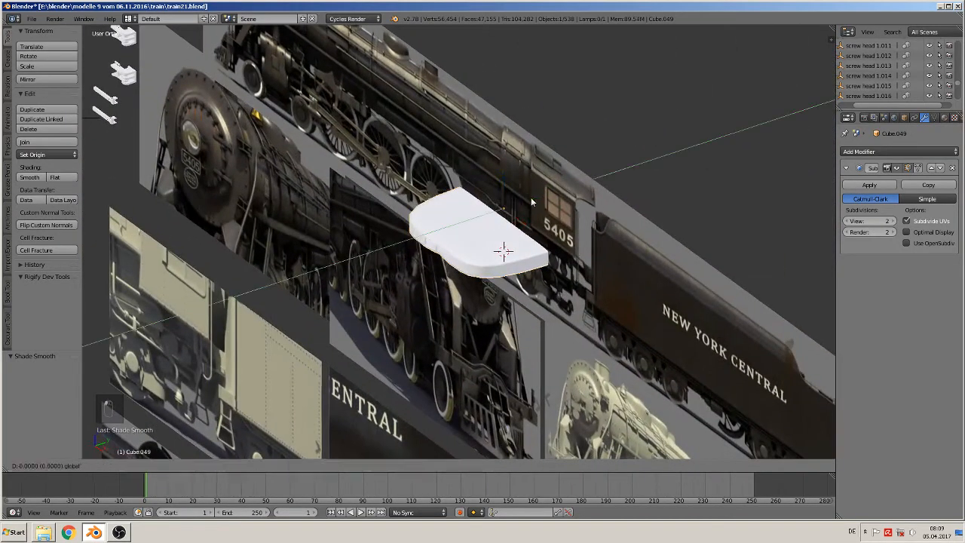
left_click(465, 282)
Scale the frame along Y to about 0.086 so that it becomes a narrow side bar.
scroll(466, 282, "up", 5)
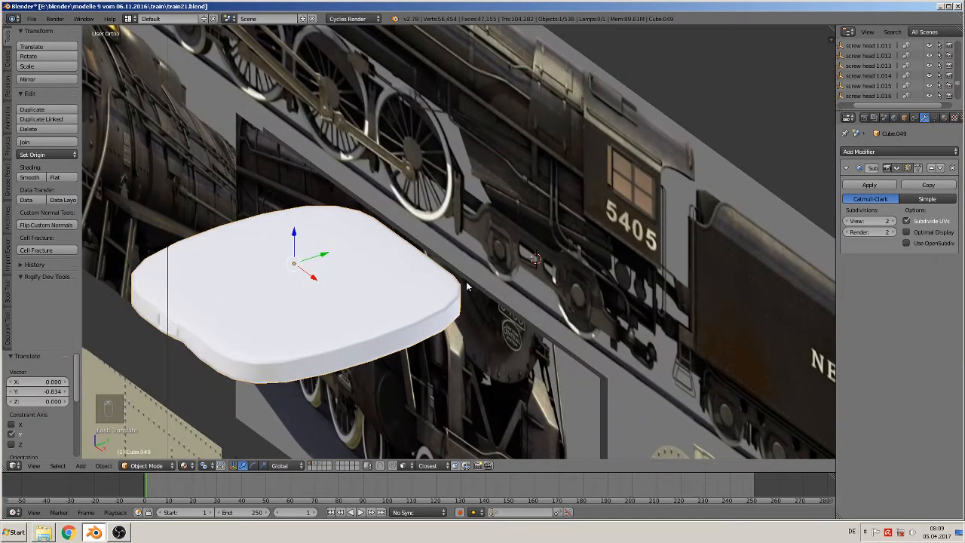
key("s")
key("y")
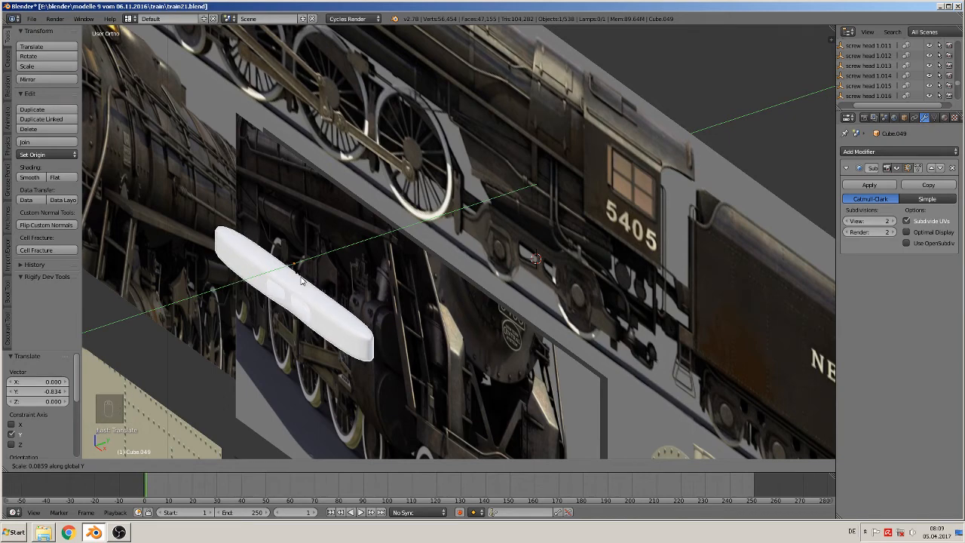
left_click(302, 280)
In Edit Mode, move the left opening's raised rim faces further outward along Y by about -0.004.
scroll(305, 280, "up", 3)
middle_click_drag(305, 279, 543, 226, "shift")
scroll(487, 251, "up", 3)
middle_click_drag(487, 252, 439, 258)
key("Tab")
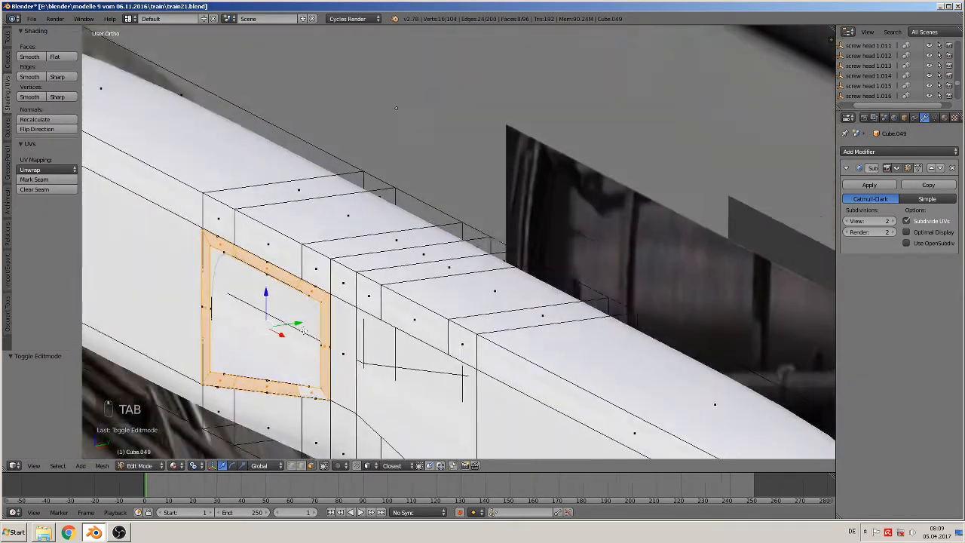
key("g")
key("y")
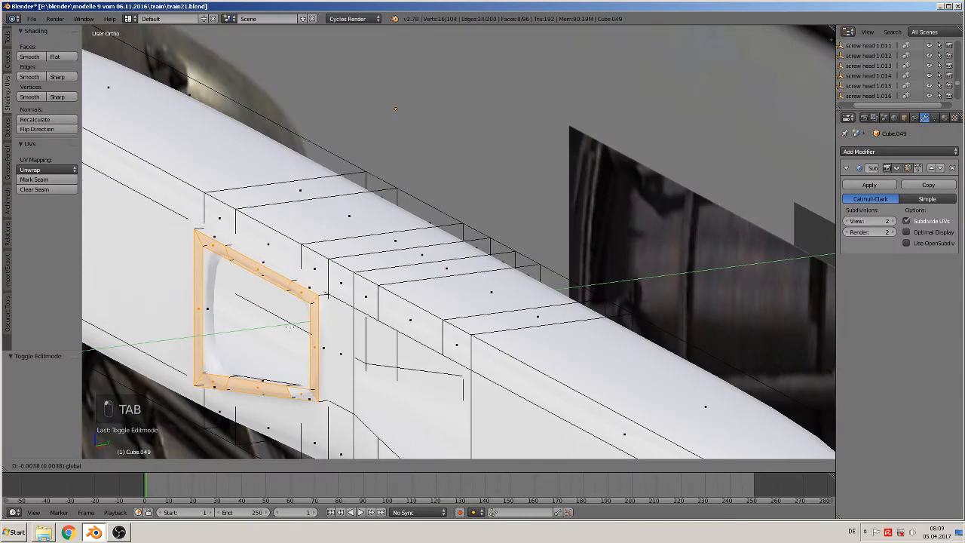
left_click(289, 326)
Add two loop cuts around the rim's outer side, one close to its front edge and one at its base, and return to Object Mode.
middle_click_drag(288, 325, 581, 186, "shift")
scroll(434, 276, "up", 3)
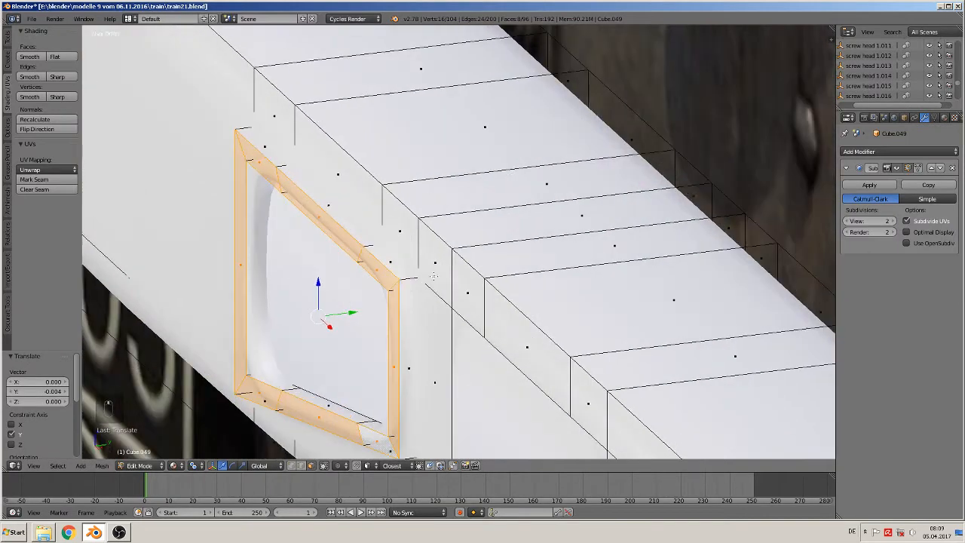
scroll(414, 280, "up", 3)
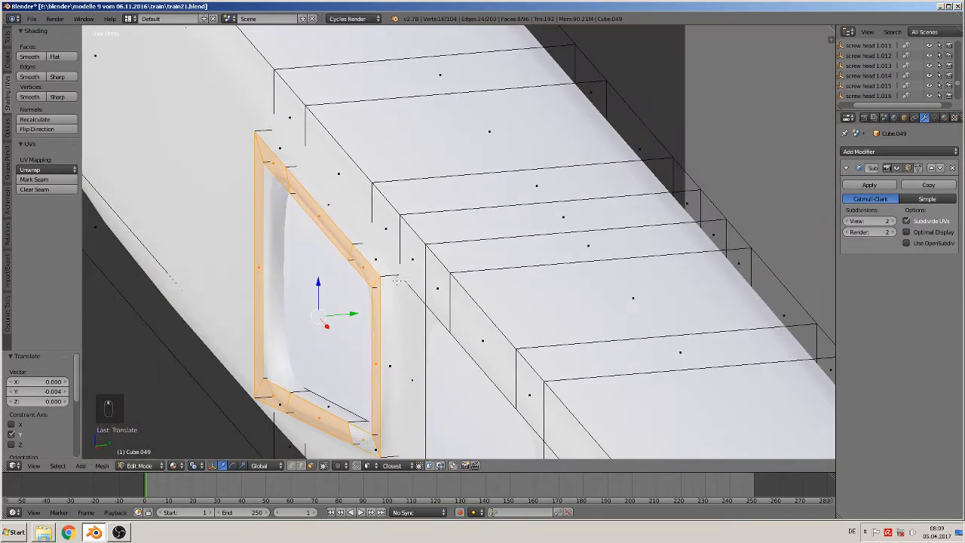
key("ctrl+r")
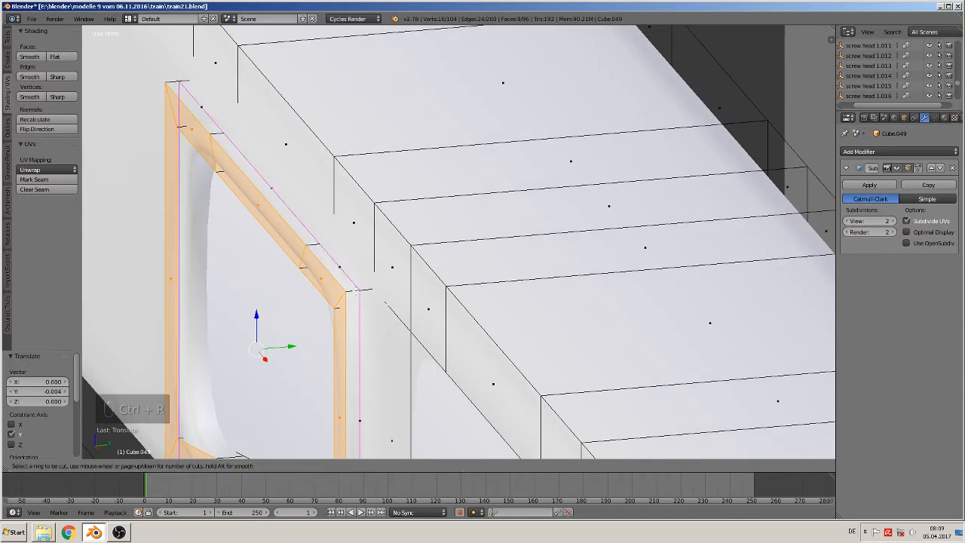
left_click(351, 294)
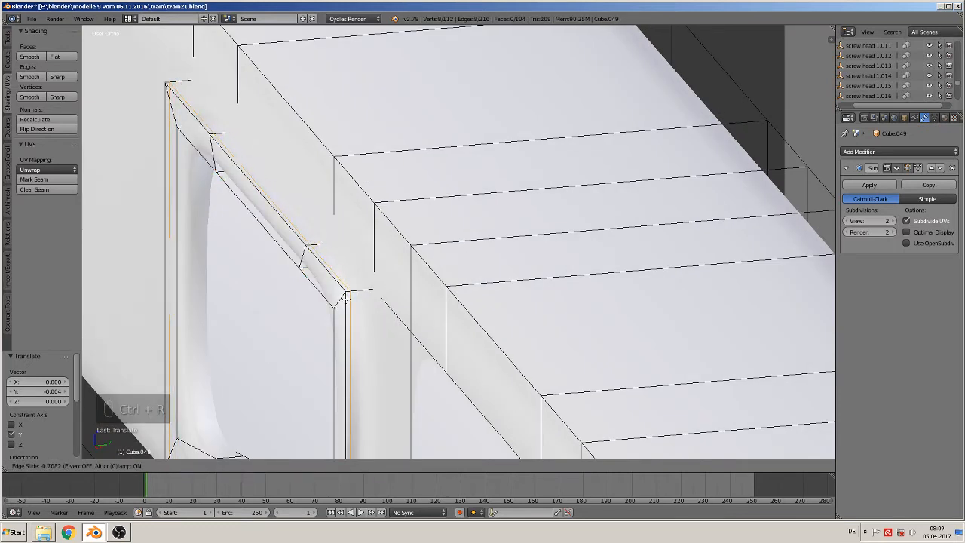
left_click(348, 298)
key("ctrl+r")
left_click(356, 292)
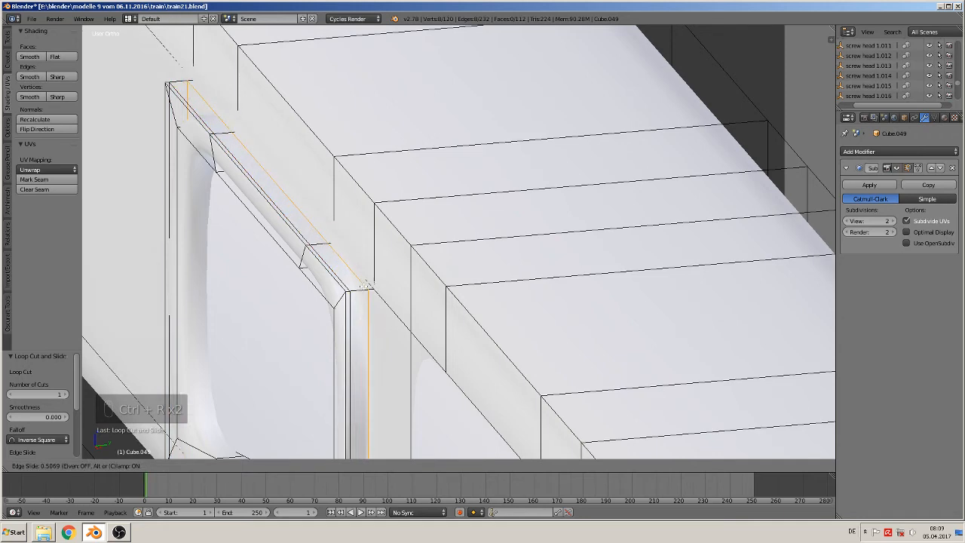
left_click(368, 288)
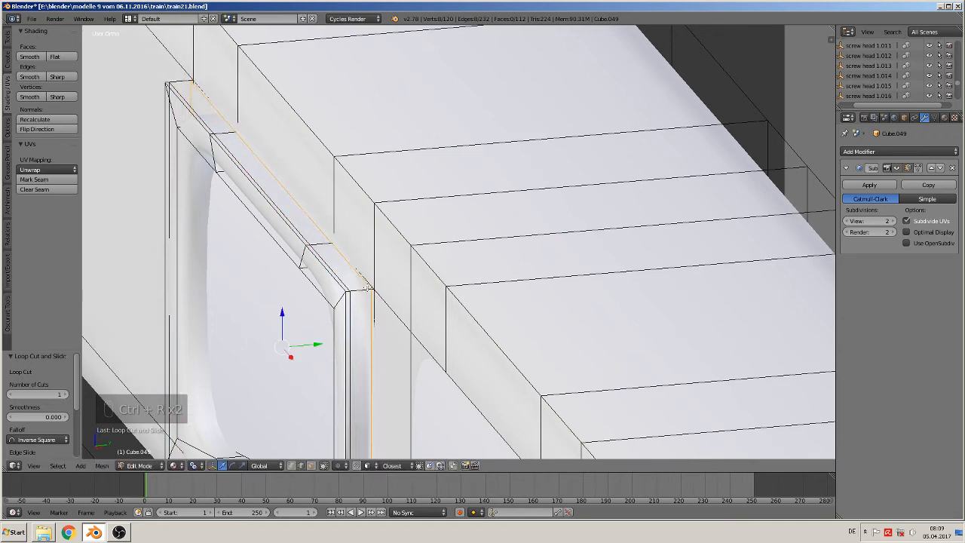
scroll(368, 288, "down", 1)
key("Tab")
Move the frame sideways along negative Y until it stands clear of the locomotive.
middle_click_drag(369, 288, 421, 315)
scroll(400, 289, "down", 3)
scroll(446, 293, "down", 3)
scroll(477, 303, "down", 5)
scroll(422, 316, "down", 7)
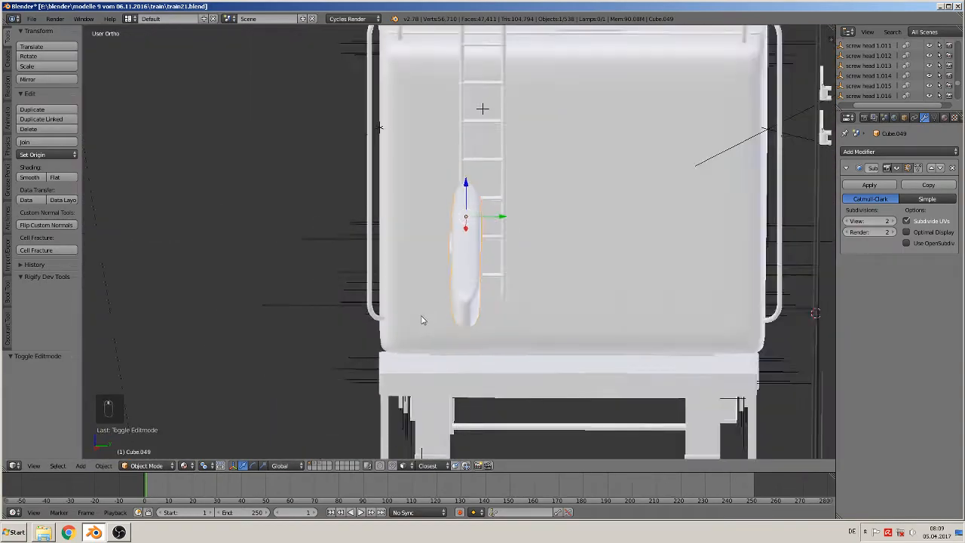
left_click_drag(484, 230, 297, 218)
middle_click_drag(319, 229, 489, 269)
scroll(509, 269, "up", 9)
In Edit Mode, delete the vertical edges across the middle of the frame's back side to open it behind the two openings.
key("Tab")
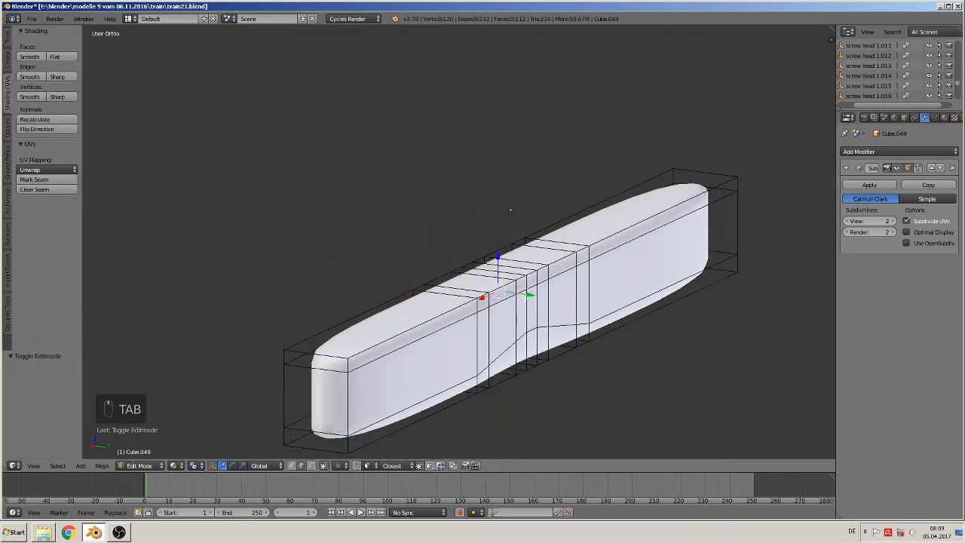
scroll(382, 267, "up", 4)
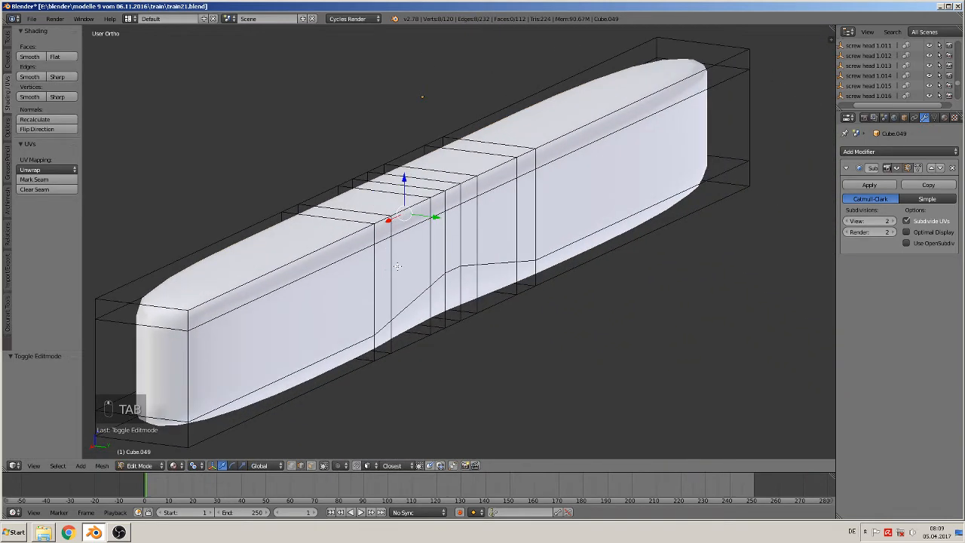
key("a")
key("a")
key("c")
mouse_move(398, 242)
left_mouse_down()
mouse_move(369, 290)
mouse_move(527, 226)
left_mouse_up()
key("x")
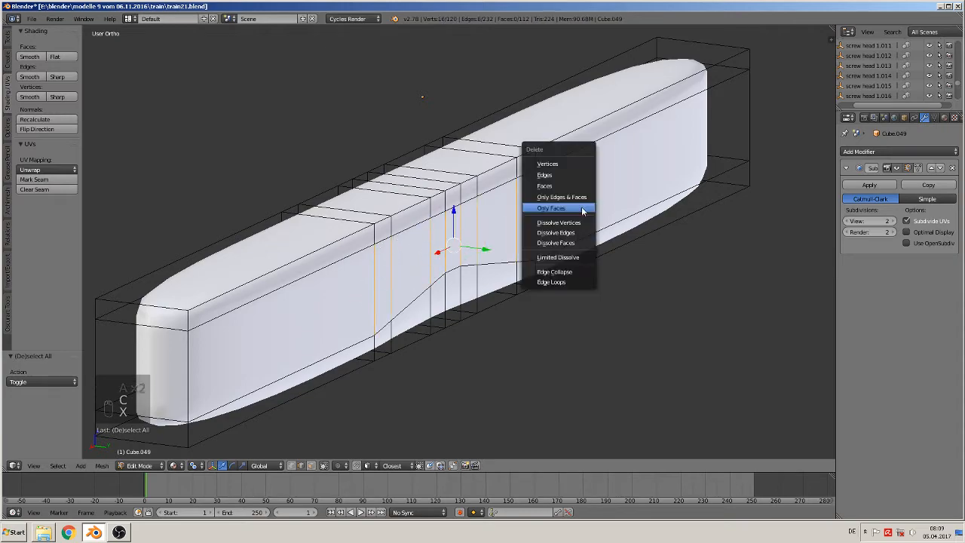
left_click(566, 168)
Extrude the right opening's edge loop inward at a scale of about 0.823, and widen the new loop along X by about 1.058.
middle_click_drag(464, 299, 616, 285)
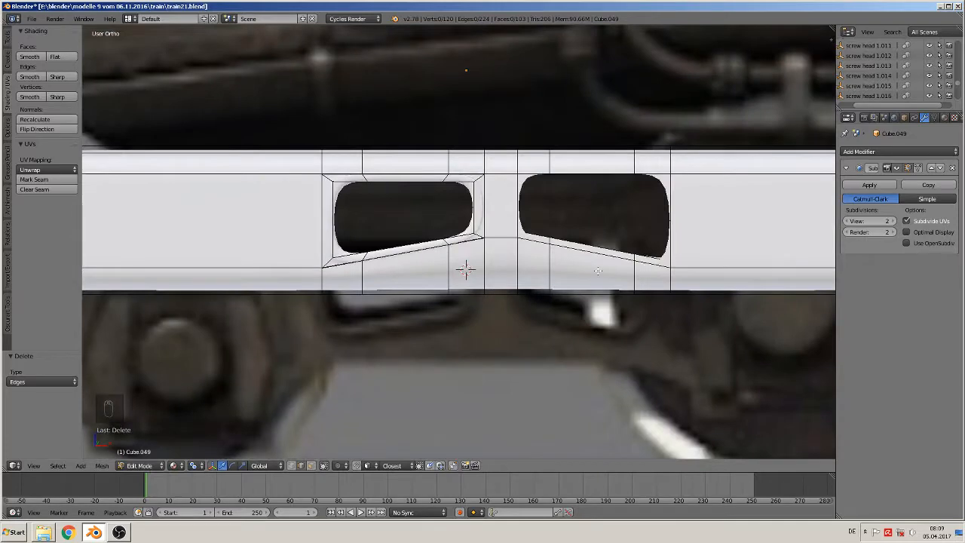
key("KP_1")
key("KP_Decimal")
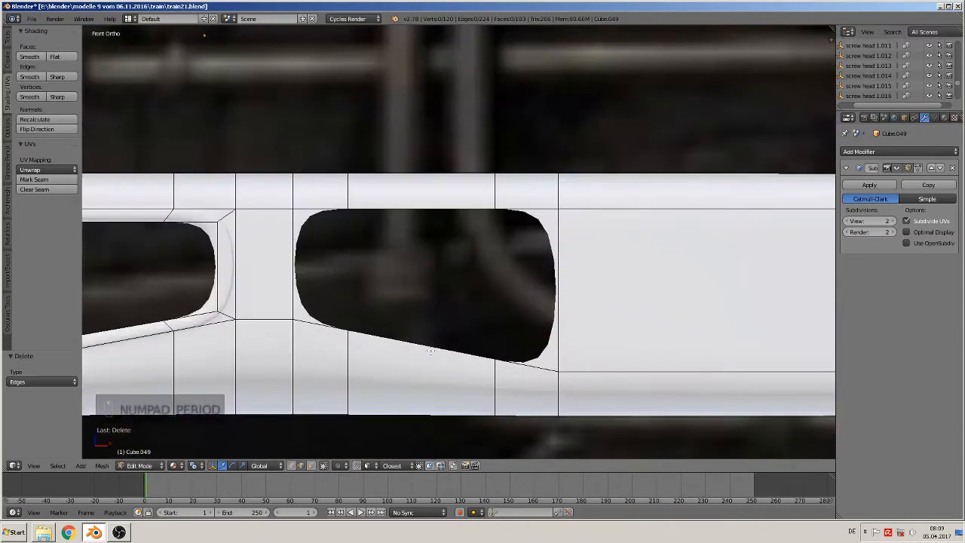
scroll(430, 350, "down", 2)
right_click(427, 316)
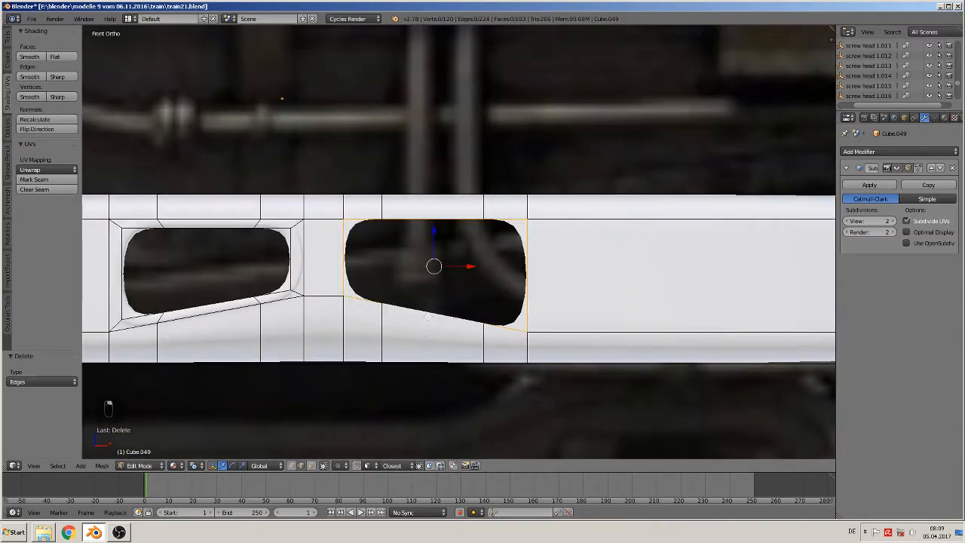
key("e")
key("s")
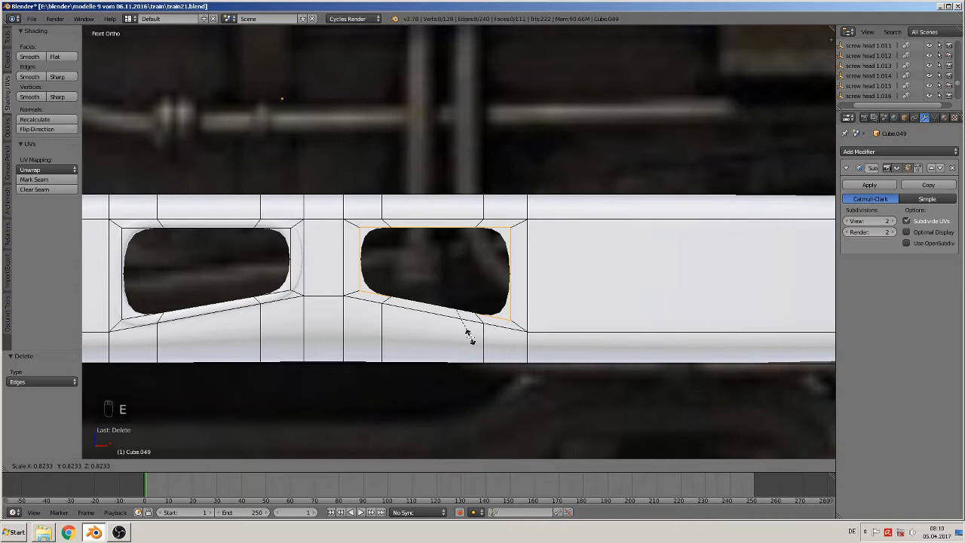
left_click(468, 336)
key("s")
key("x")
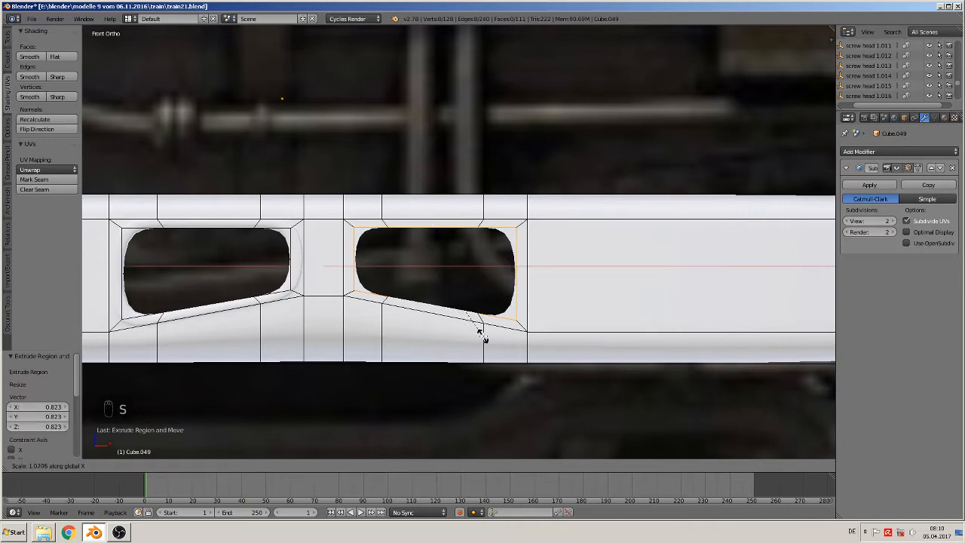
left_click(480, 333)
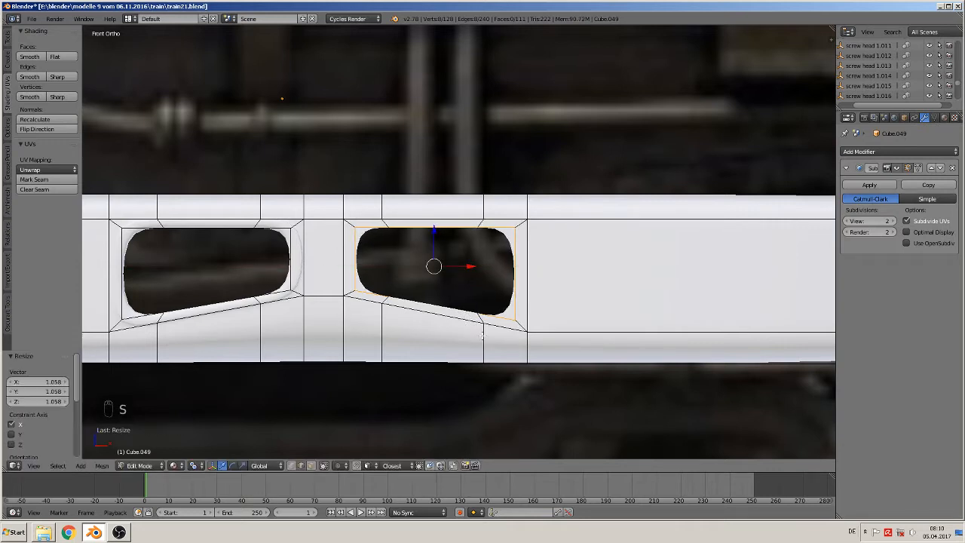
Extrude the ring of faces around the right opening and move it outward along Y by about -0.006 as a raised rim.
left_click(313, 465)
right_click(523, 324, "alt")
middle_click_drag(522, 324, 450, 344)
key("e")
right_click(450, 344)
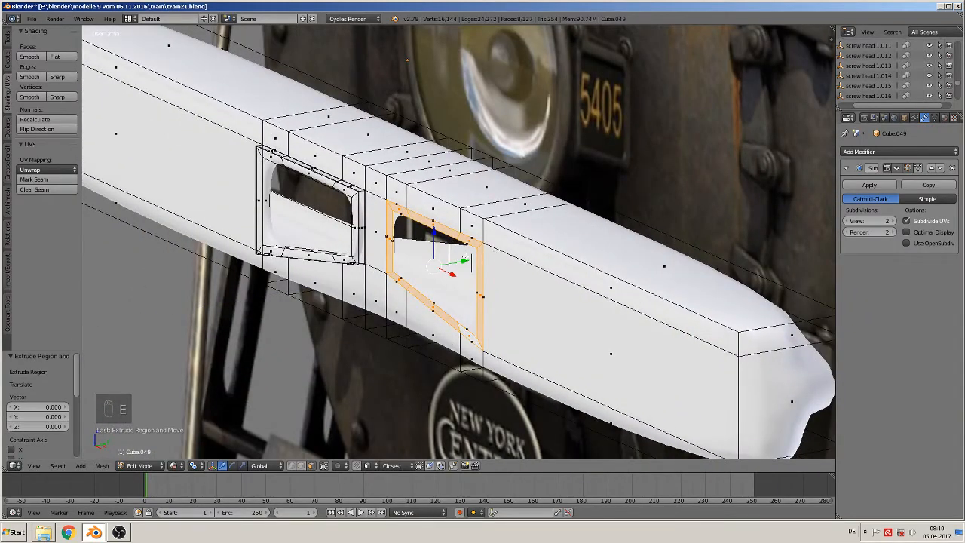
key("g")
key("y")
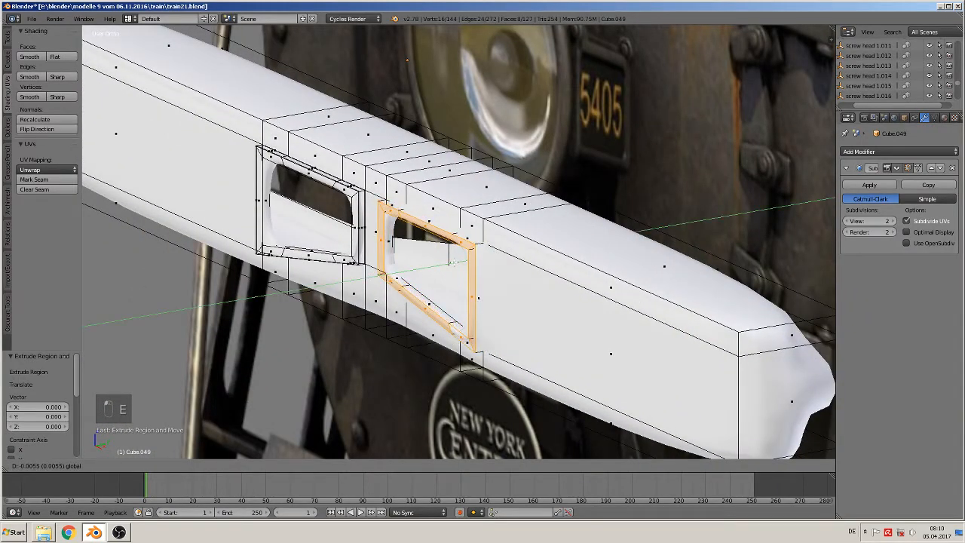
left_click(452, 261)
Add two loop cuts around the right rim's outer side, one close to its front edge and one at its base.
scroll(457, 256, "up", 6)
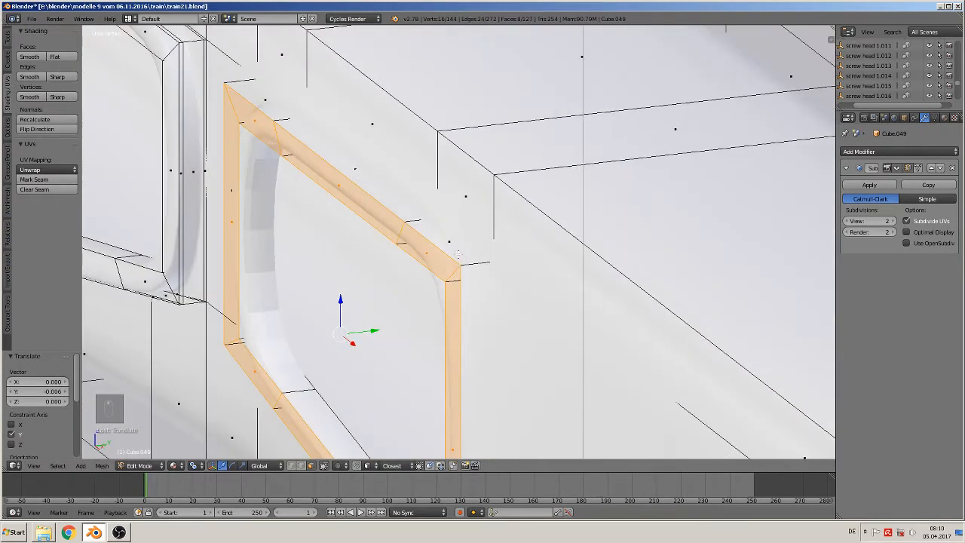
key("ctrl+r")
left_click(467, 264)
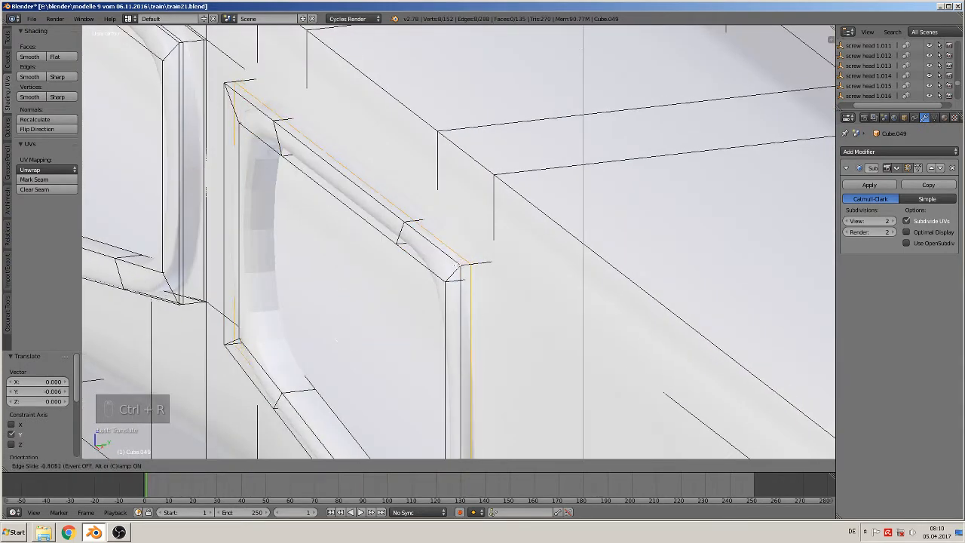
left_click(453, 265)
key("ctrl+r")
left_click(486, 260)
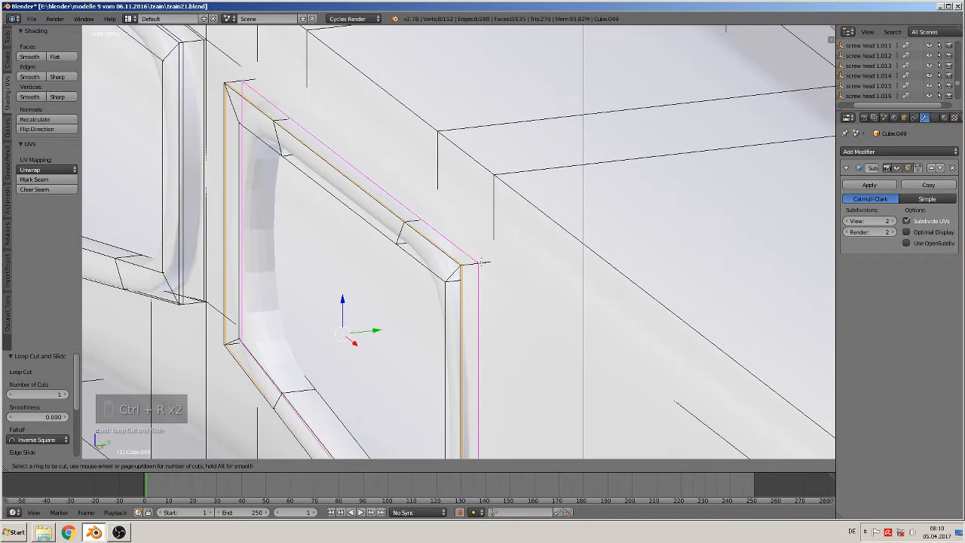
scroll(486, 272, "down", 2)
left_click(473, 303)
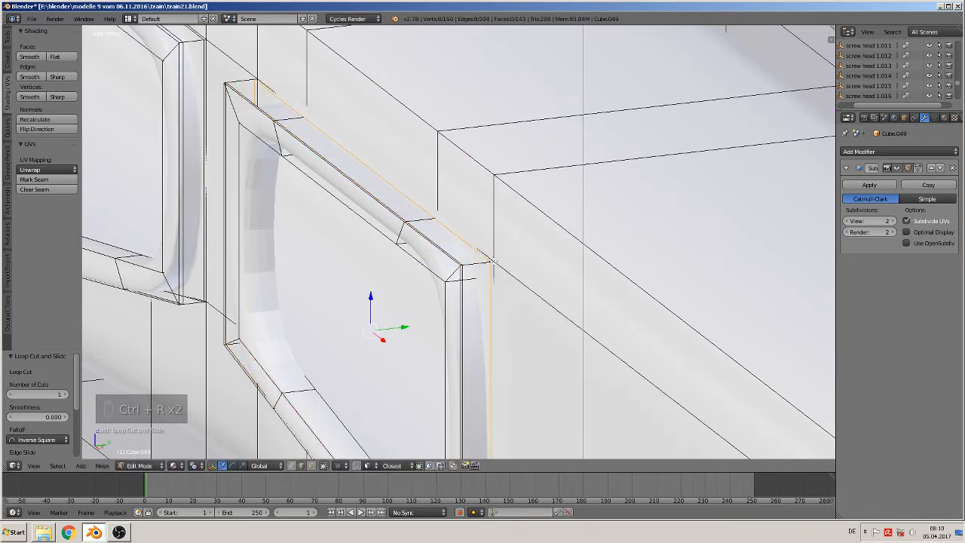
Return to Object Mode and apply smooth shading to the frame.
scroll(472, 306, "down", 3)
key("Tab")
mouse_move(474, 306)
middle_mouse_down()
mouse_move(471, 314)
mouse_move(499, 311)
mouse_move(480, 298)
middle_mouse_up()
scroll(480, 298, "down", 3)
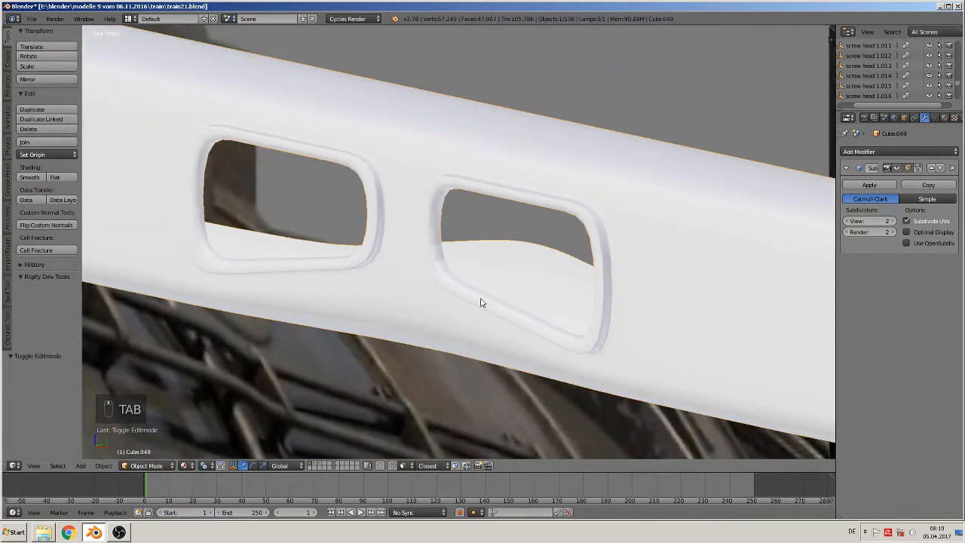
left_click(30, 177)
In Edit Mode, add one vertical loop cut close to each end of the frame to sharpen its ends.
scroll(408, 240, "down", 2)
key("KP_1")
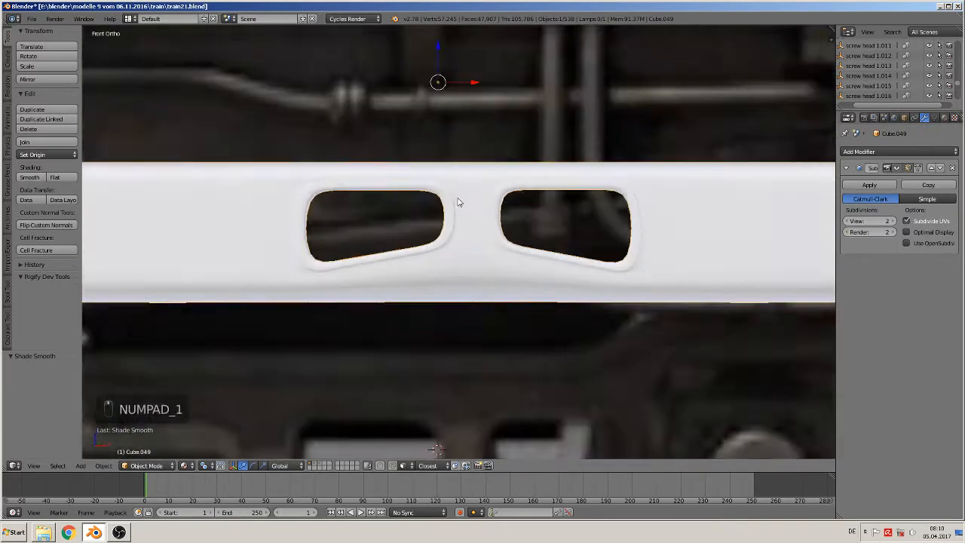
scroll(482, 226, "down", 5)
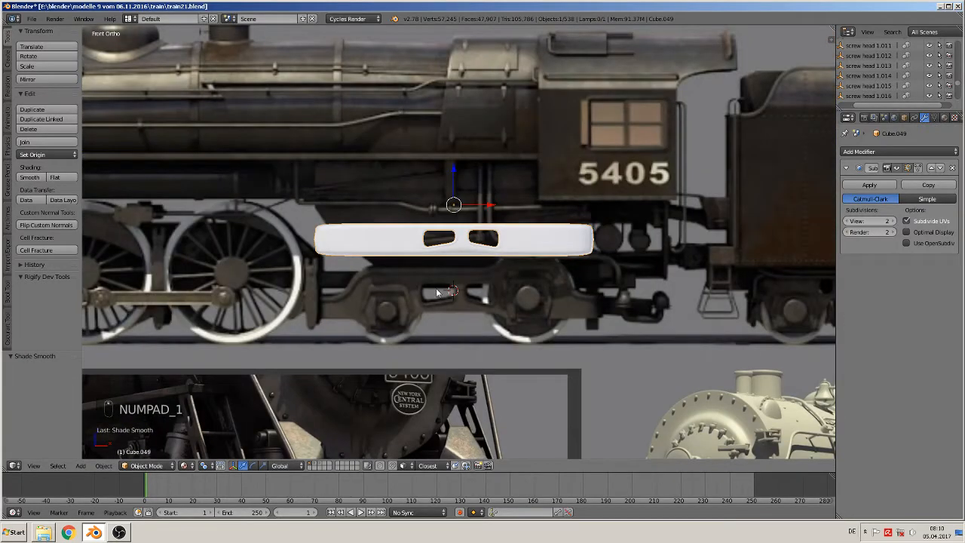
middle_click_drag(527, 244, 509, 262, "shift")
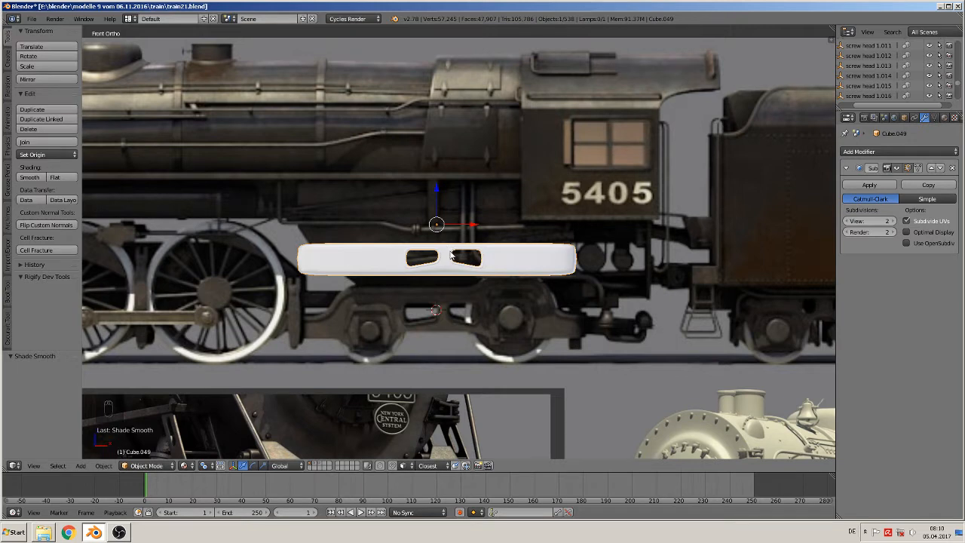
scroll(452, 256, "up", 1)
scroll(337, 307, "down", 1)
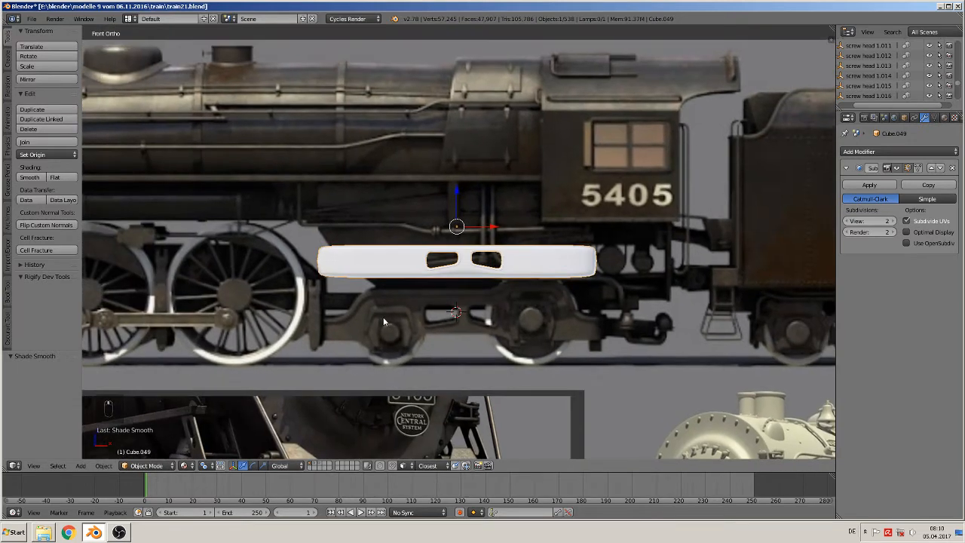
scroll(362, 321, "up", 2)
key("Tab")
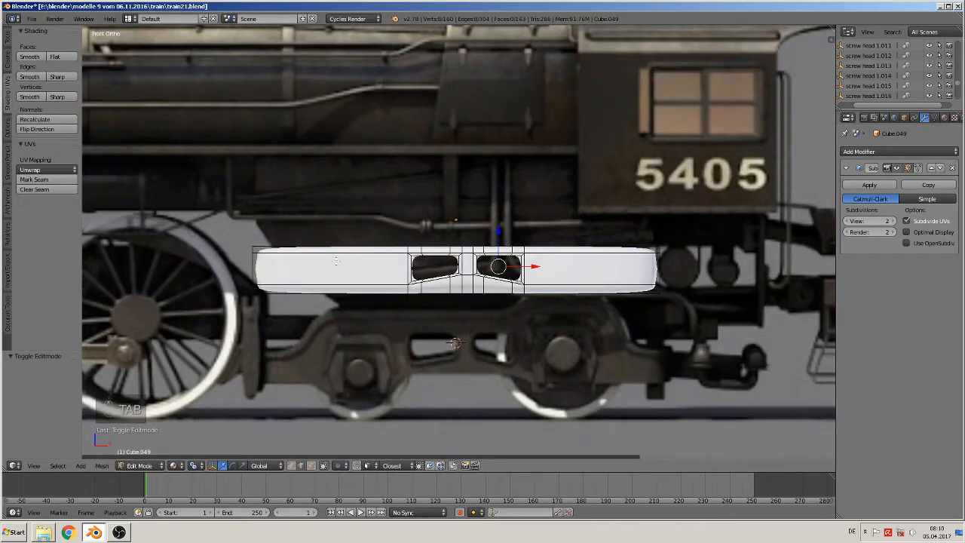
key("ctrl+r")
left_click(316, 258)
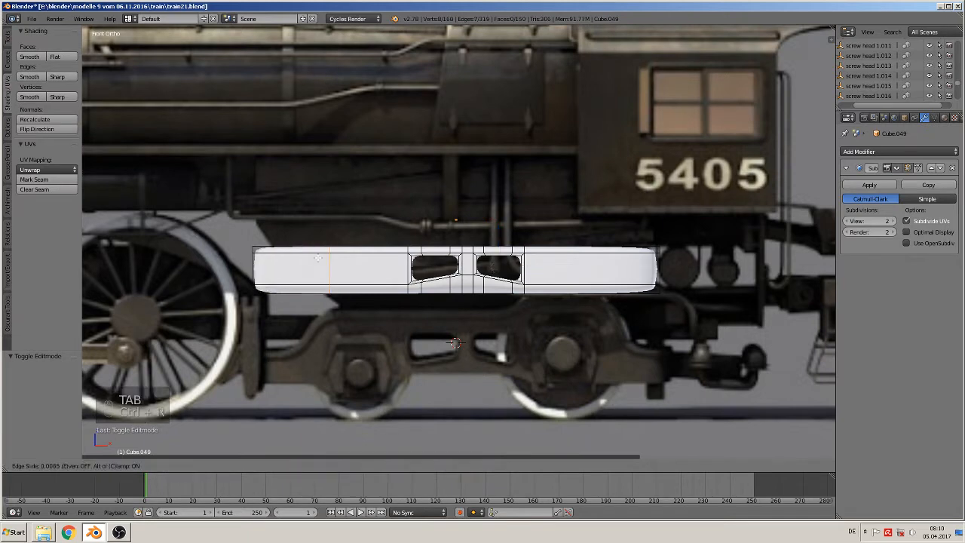
left_click(250, 259)
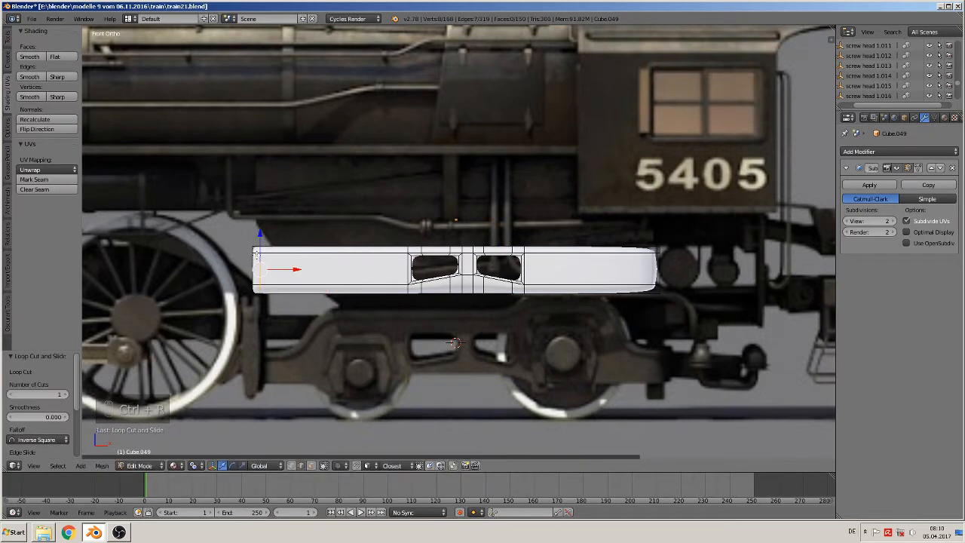
key("ctrl+r")
left_click(647, 260)
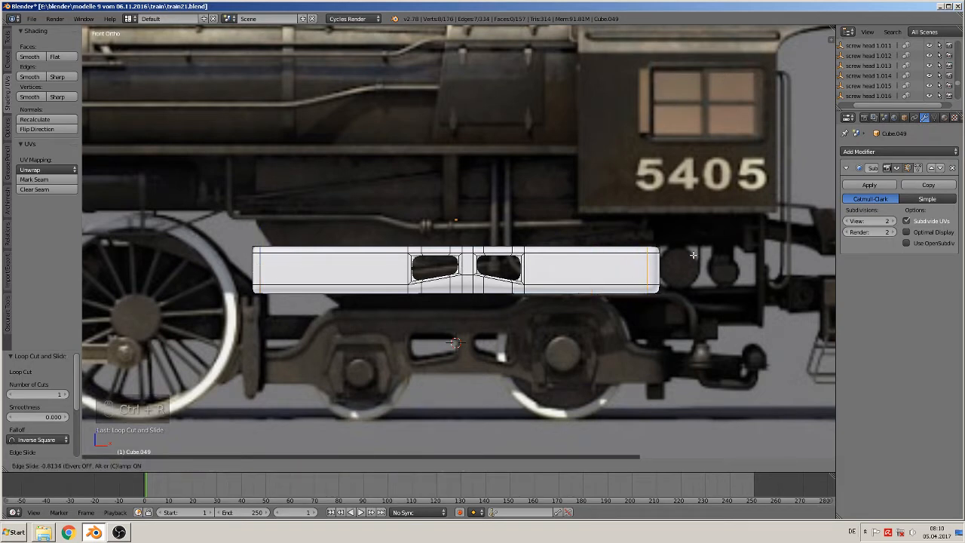
left_click(698, 256)
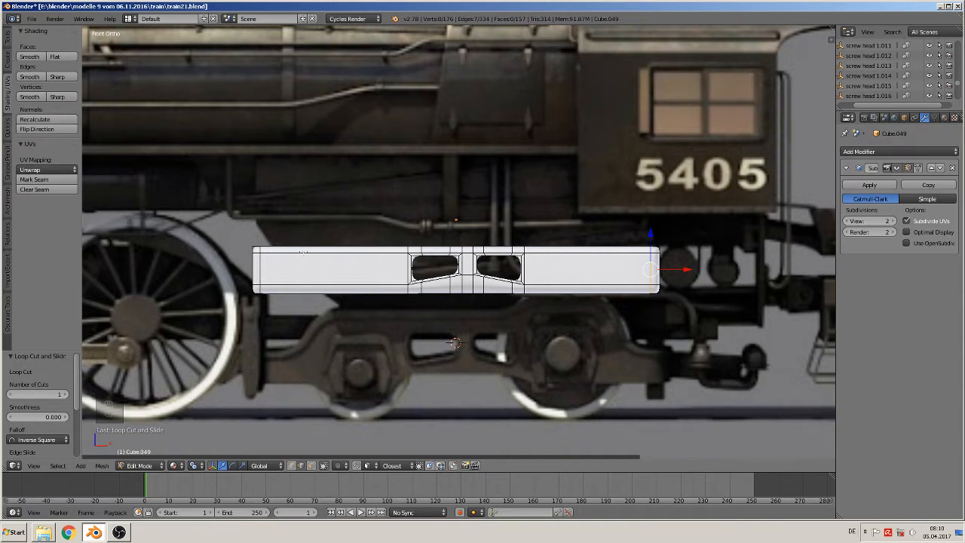
Add another vertical loop cut on each side of the frame, about a third of the way from the end to the opening.
key("ctrl+r")
left_click(305, 254)
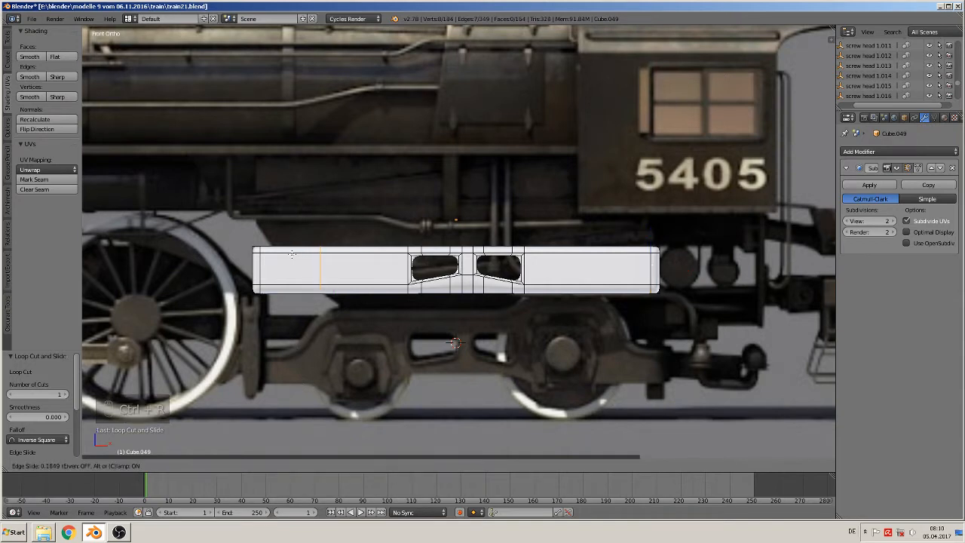
left_click(280, 255)
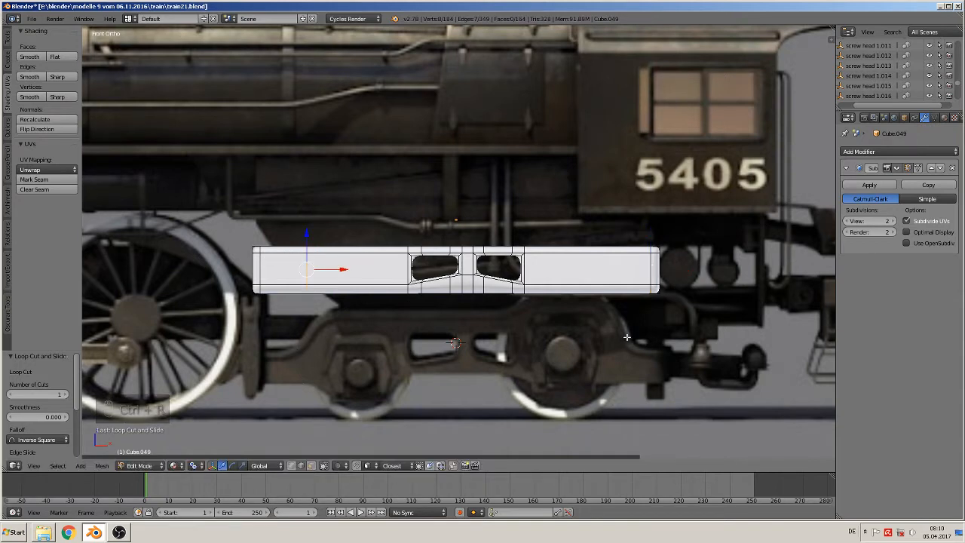
key("ctrl+r")
left_click(612, 268)
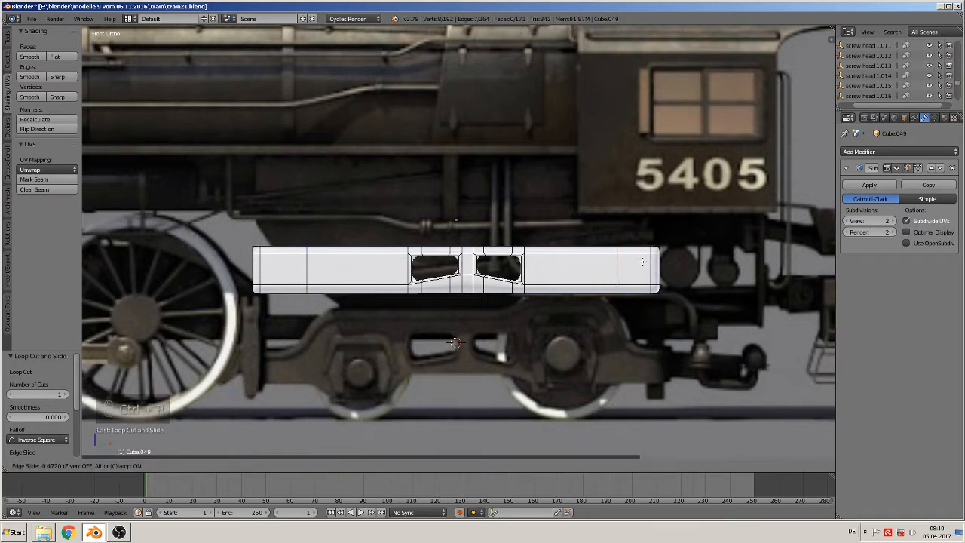
left_click(641, 262)
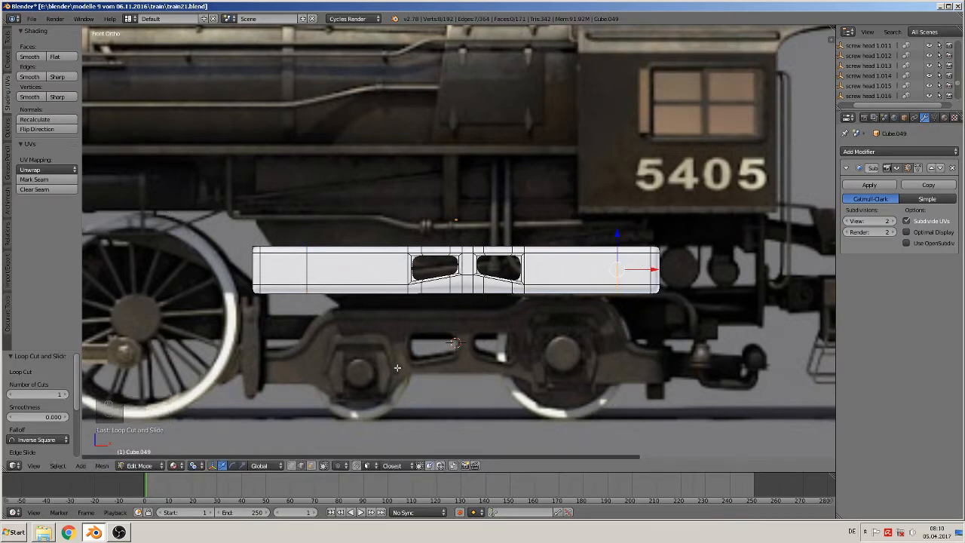
Select the top faces between the two outer loop cuts and extrude them upward about 0.059 along Z.
middle_click_drag(527, 307, 481, 329)
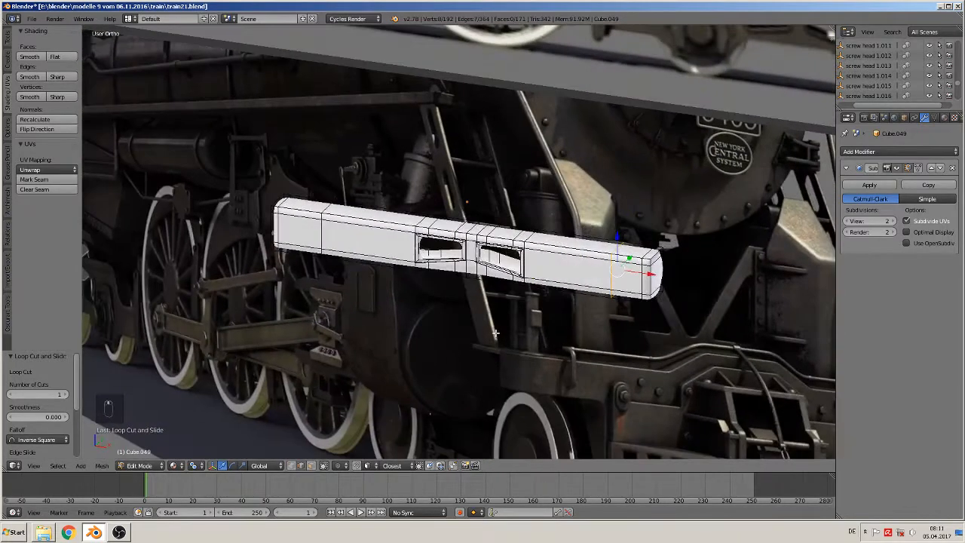
scroll(480, 329, "up", 3)
left_click(311, 465)
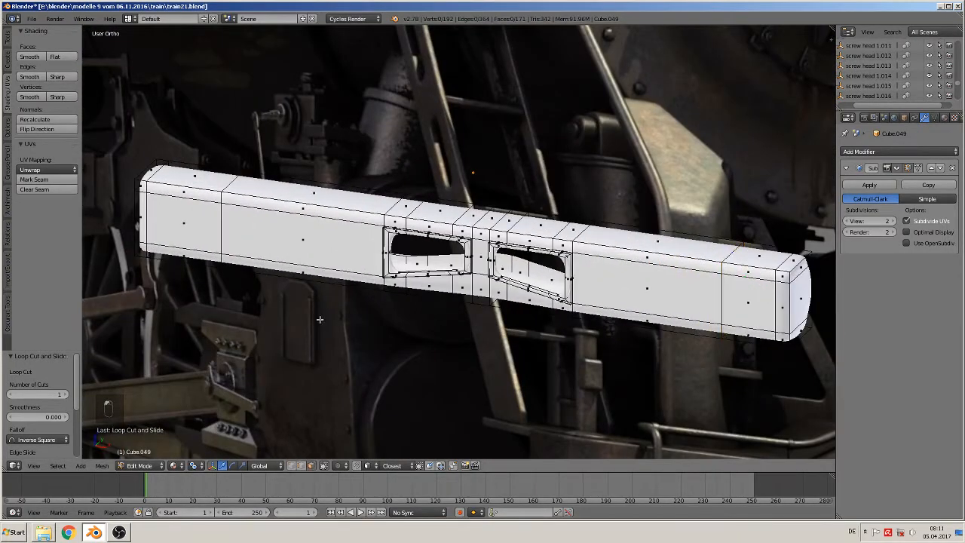
right_click(355, 196)
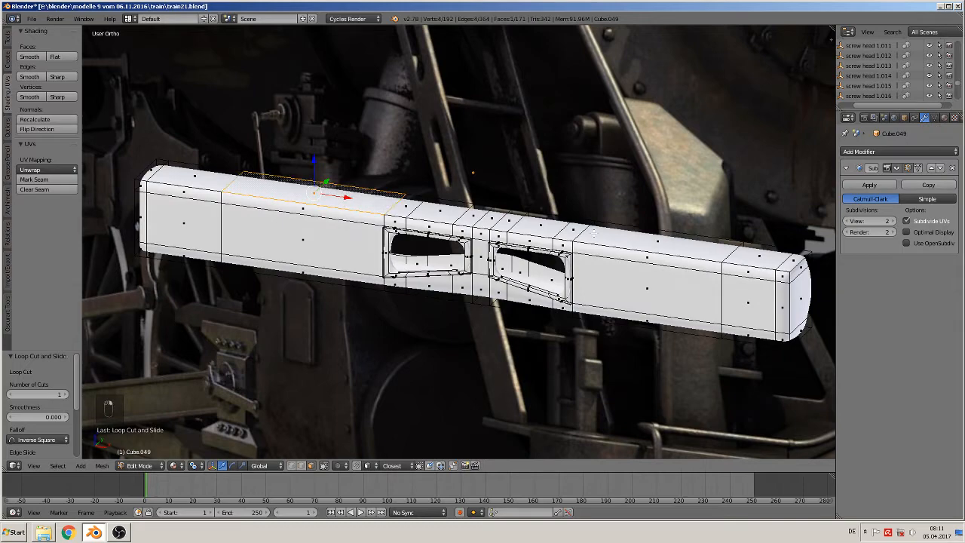
right_click(650, 242, "ctrl")
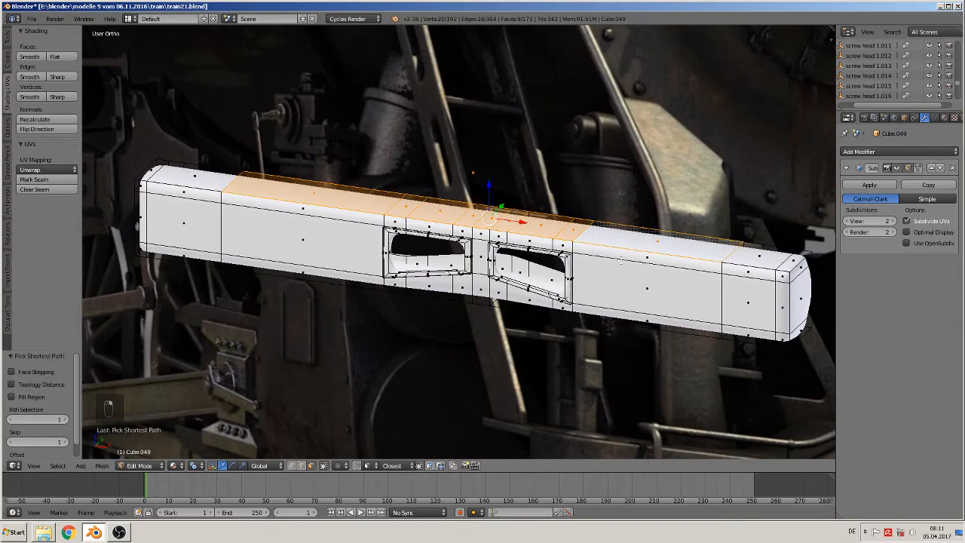
middle_click_drag(607, 263, 618, 244)
scroll(618, 243, "down", 2)
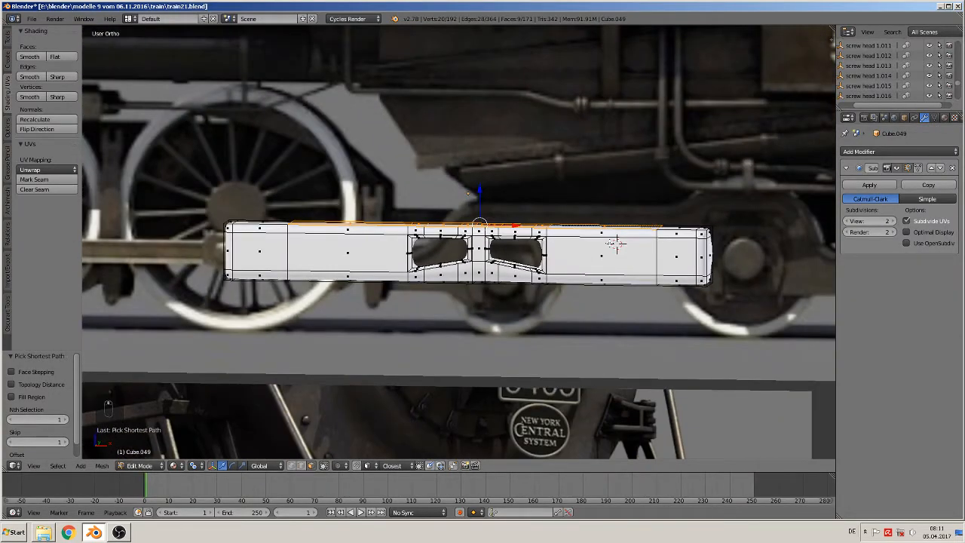
key("KP_1")
key("e")
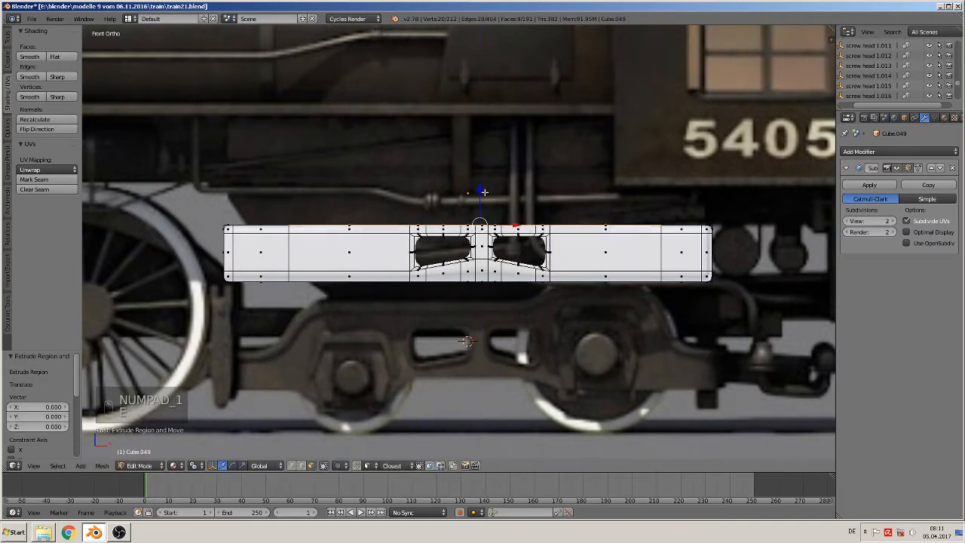
left_click(479, 160)
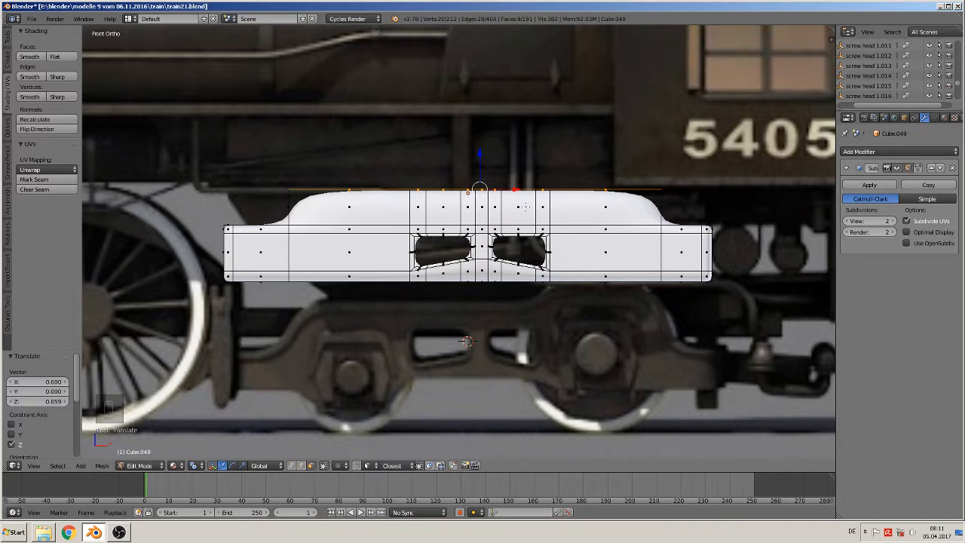
Extrude only the raised section's top face right of the openings upward about 0.037 along Z.
middle_click_drag(590, 327, 513, 314, "shift")
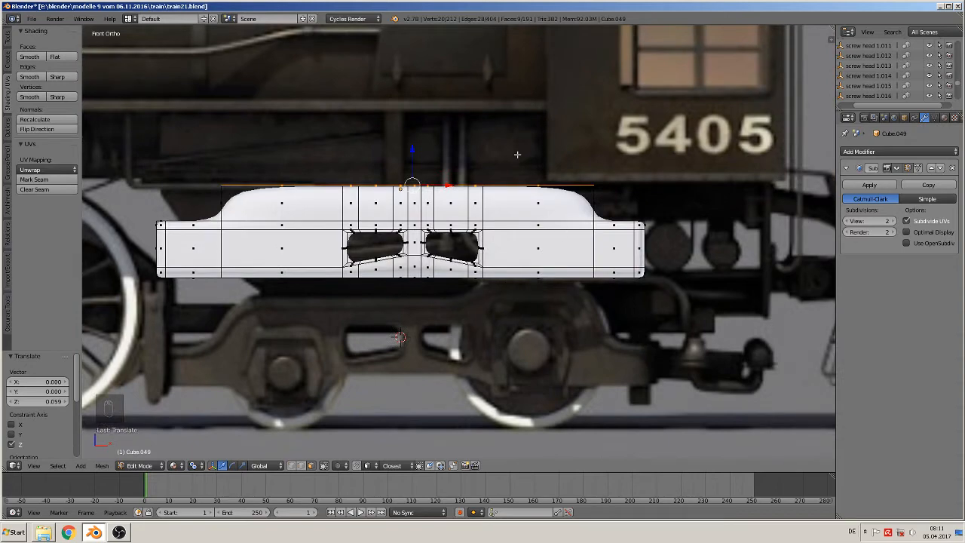
middle_click_drag(521, 182, 509, 217)
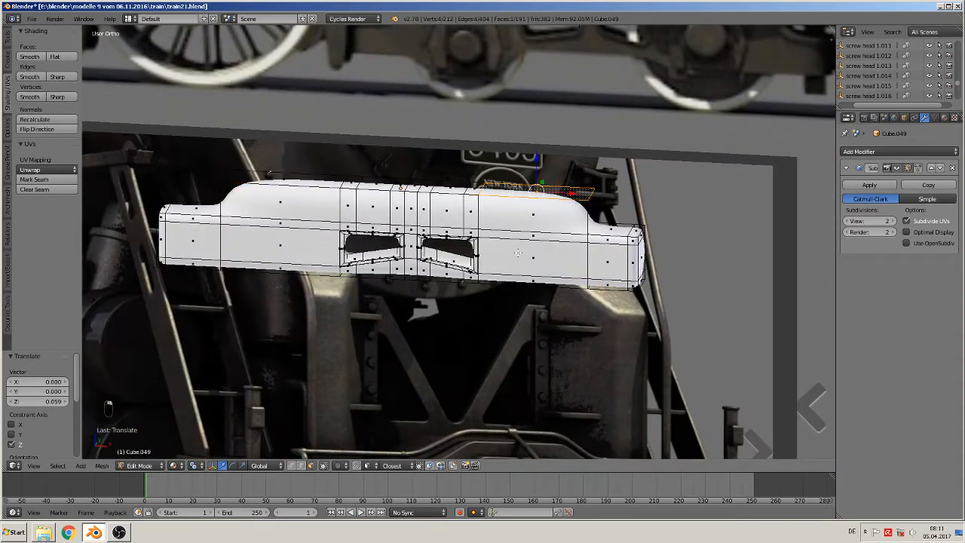
middle_click_drag(517, 253, 517, 168)
key("KP_1")
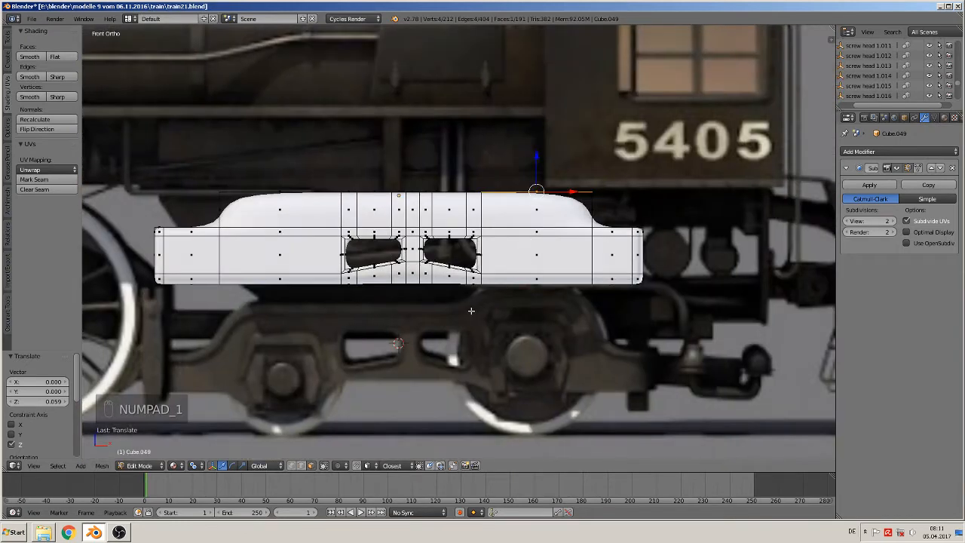
key("e")
left_click(506, 246)
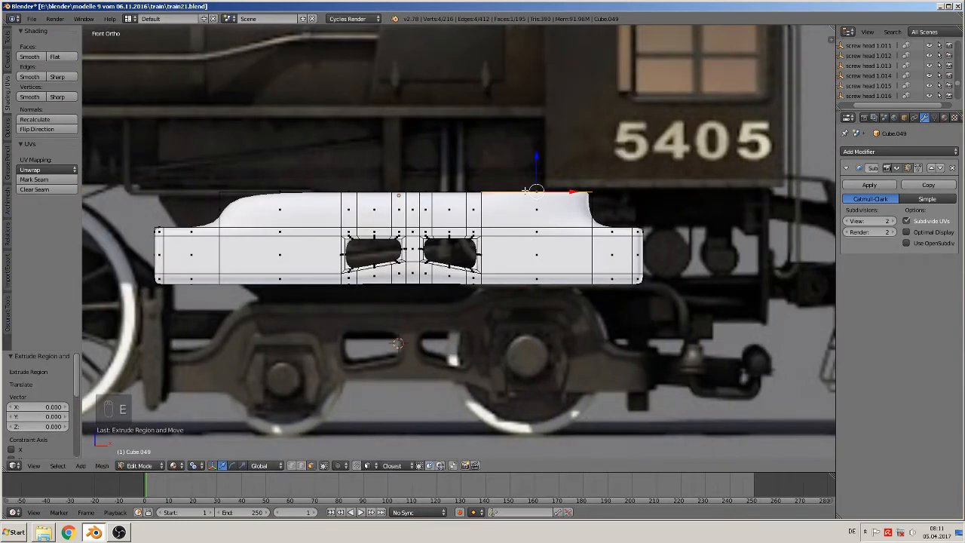
left_click_drag(539, 161, 537, 135)
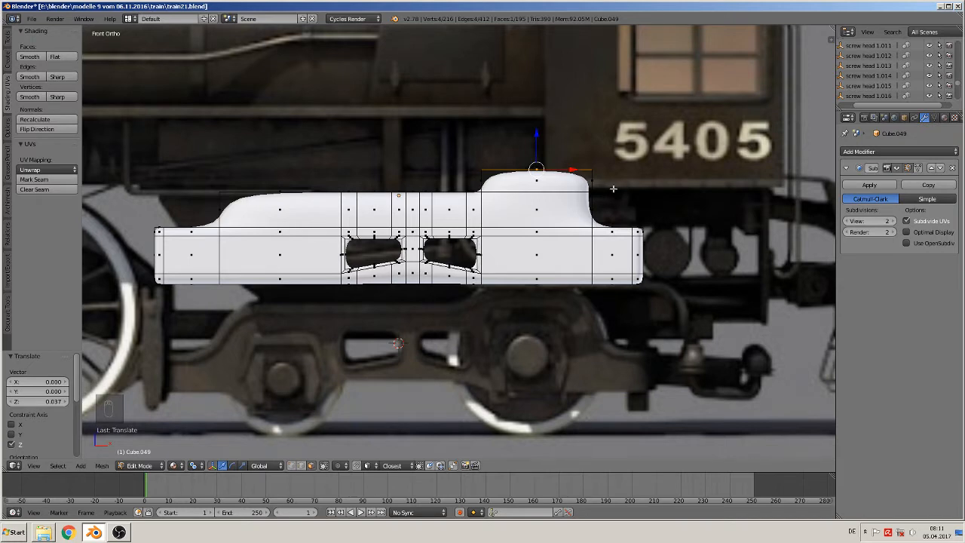
Scale the raised top face to about 0.81 along X and shift it about -0.008 along X.
key("s")
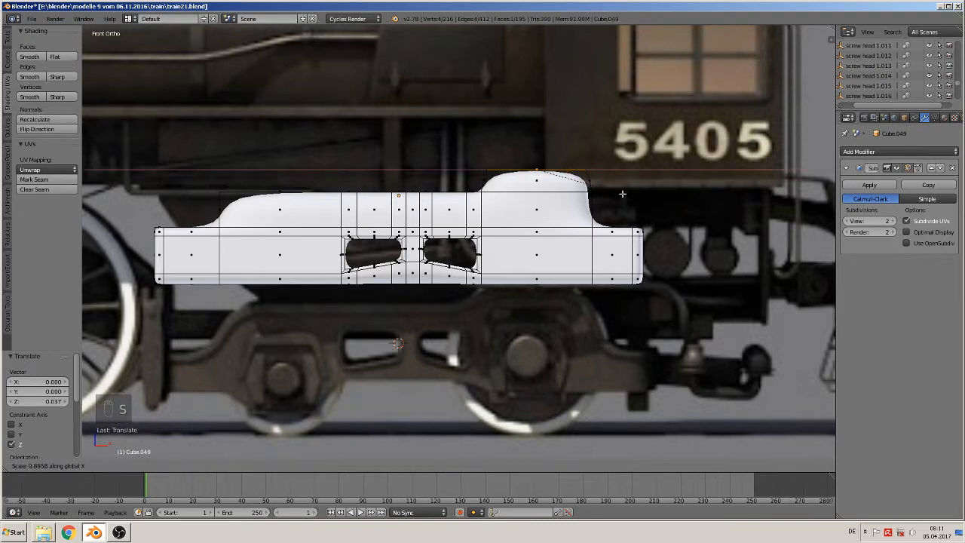
left_click(611, 191)
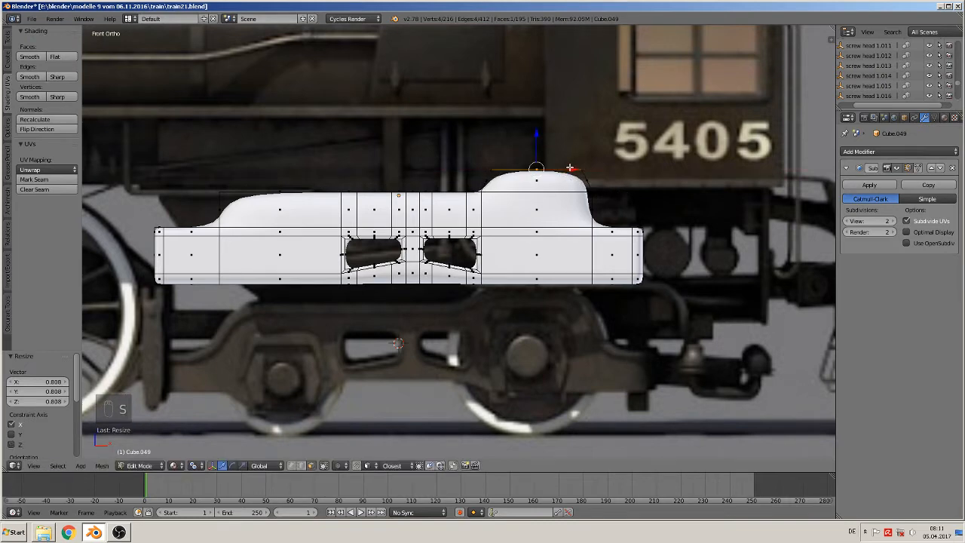
left_click_drag(570, 167, 567, 171)
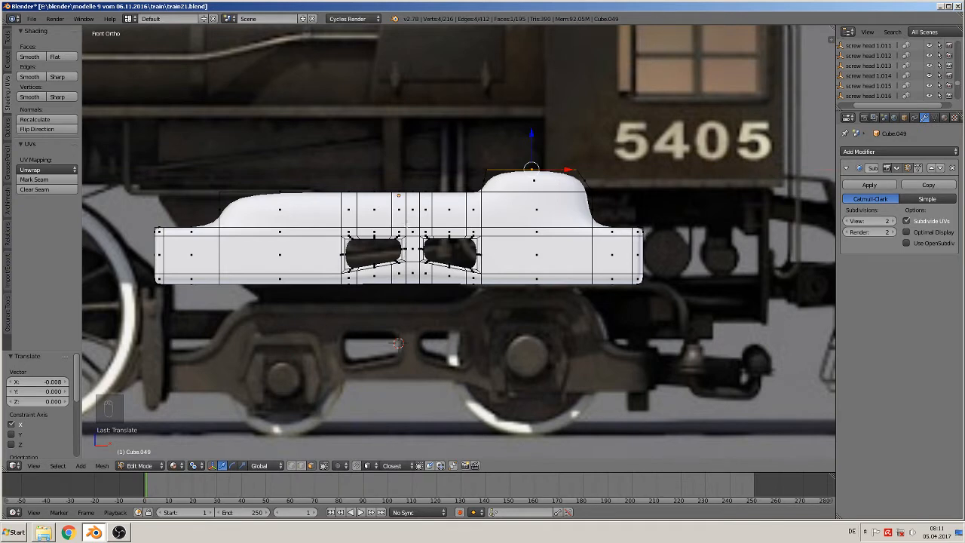
Add two lengthwise loop cuts around the frame's outline, one close to the front side and one close to the back.
middle_click_drag(303, 213, 371, 194, "shift")
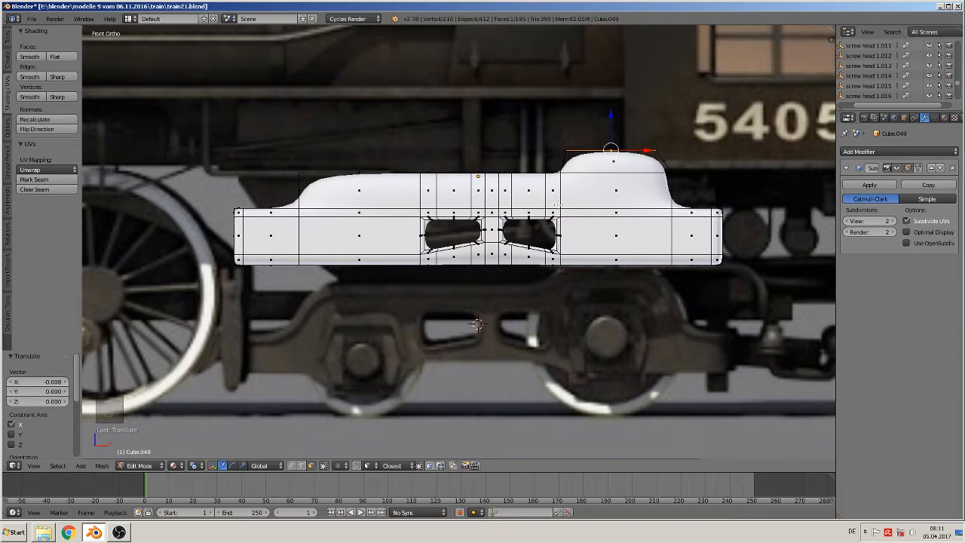
middle_click_drag(556, 204, 457, 224)
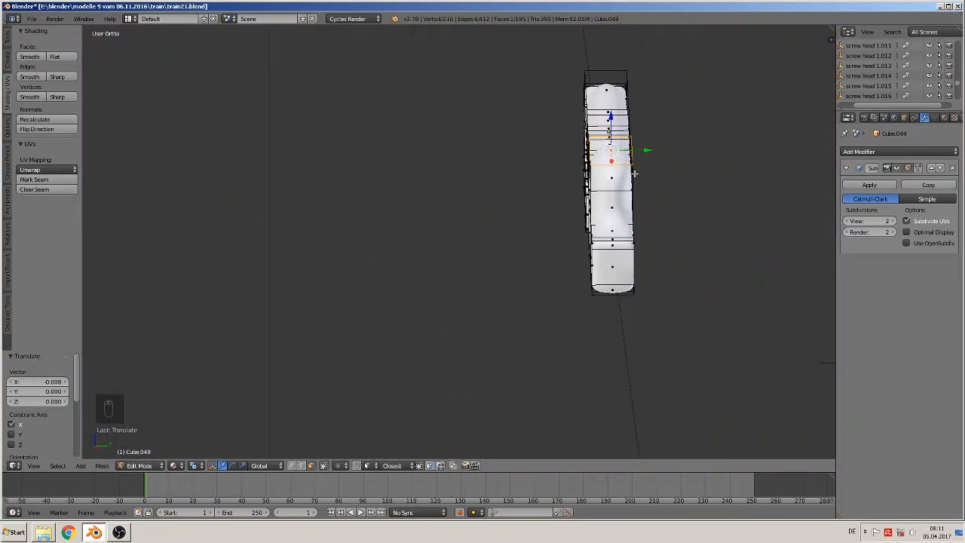
scroll(542, 261, "up", 3)
middle_click_drag(606, 211, 552, 212)
key("ctrl+r")
left_click(558, 226)
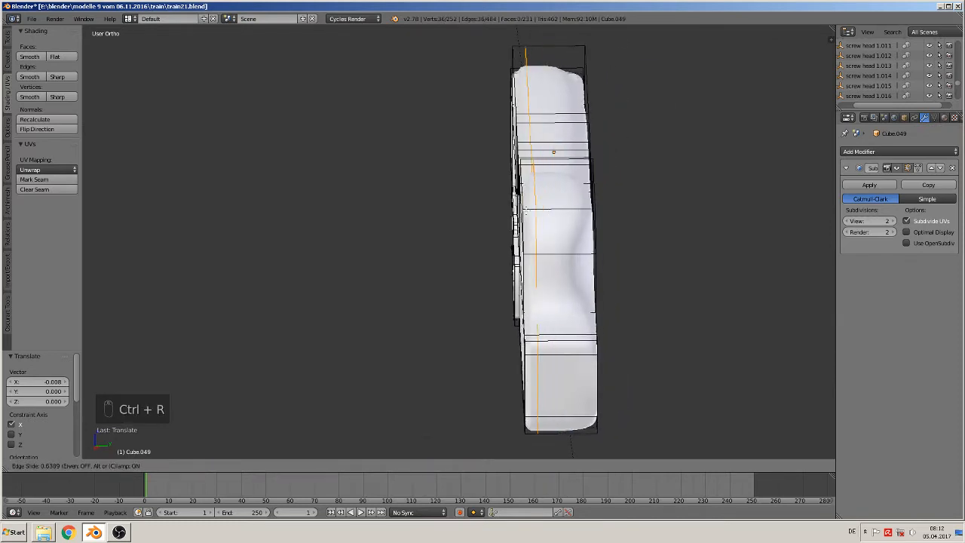
left_click(574, 201)
key("ctrl+r")
left_click(577, 200)
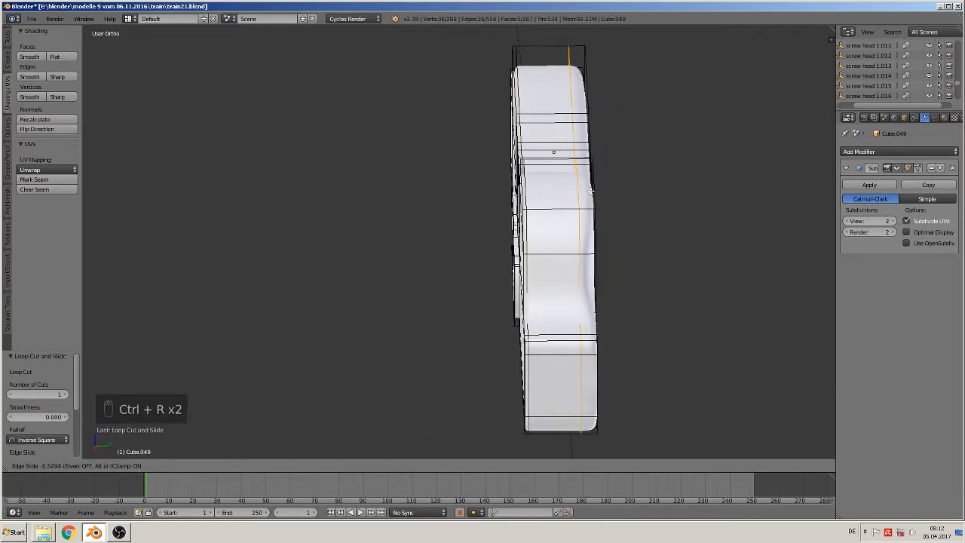
left_click(601, 194)
Return to Object Mode and thin the frame along Y, scaling it to about 0.44 and then by about 0.83.
middle_click_drag(601, 195, 621, 268)
scroll(651, 240, "down", 3)
key("Tab")
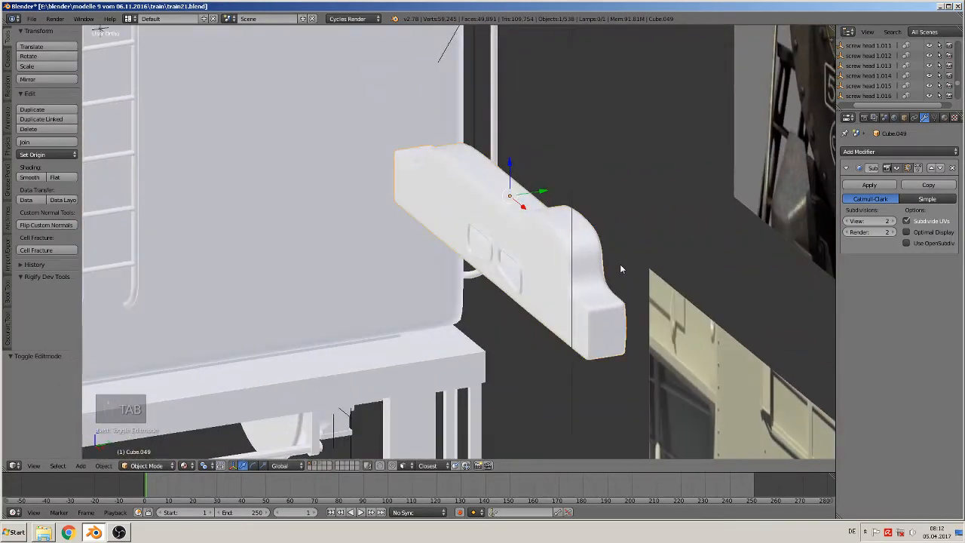
key("s")
key("y")
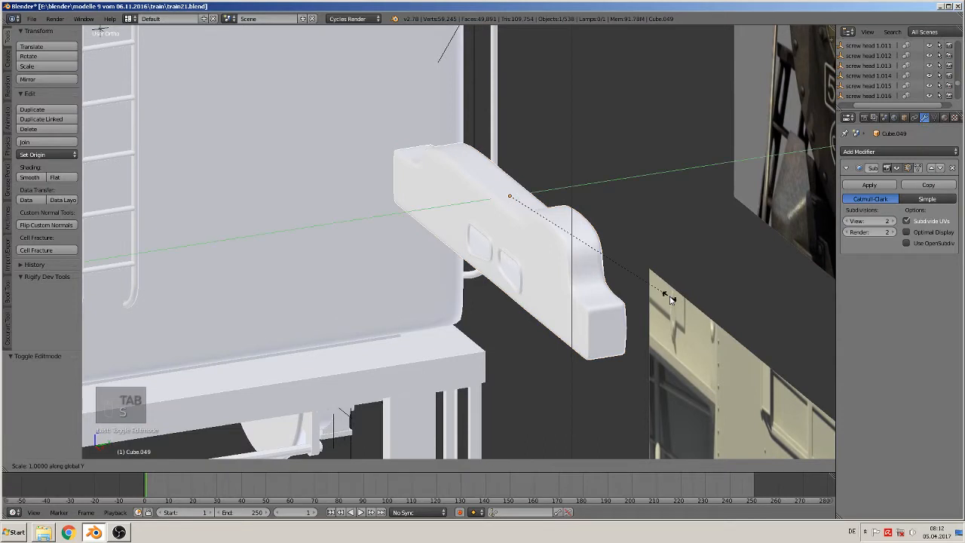
left_click(566, 260)
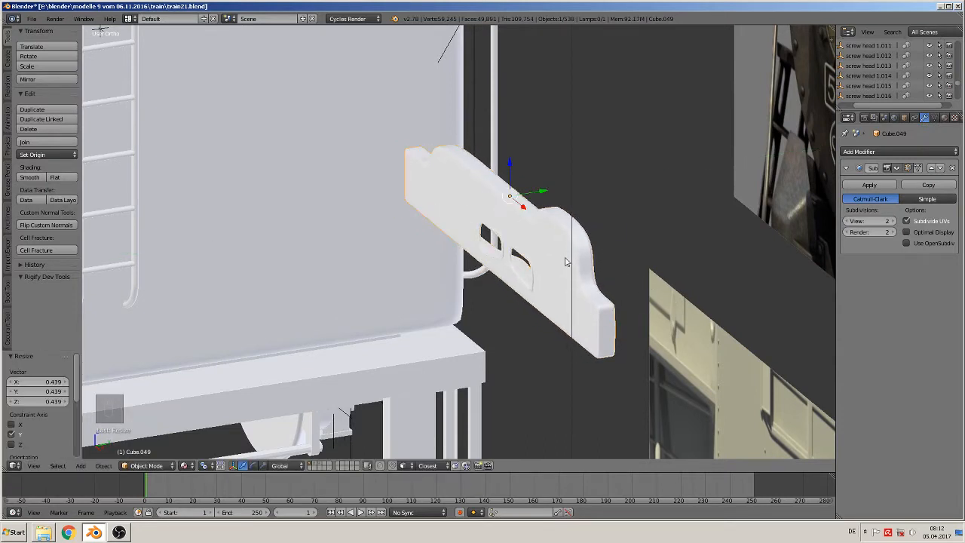
key("s")
key("y")
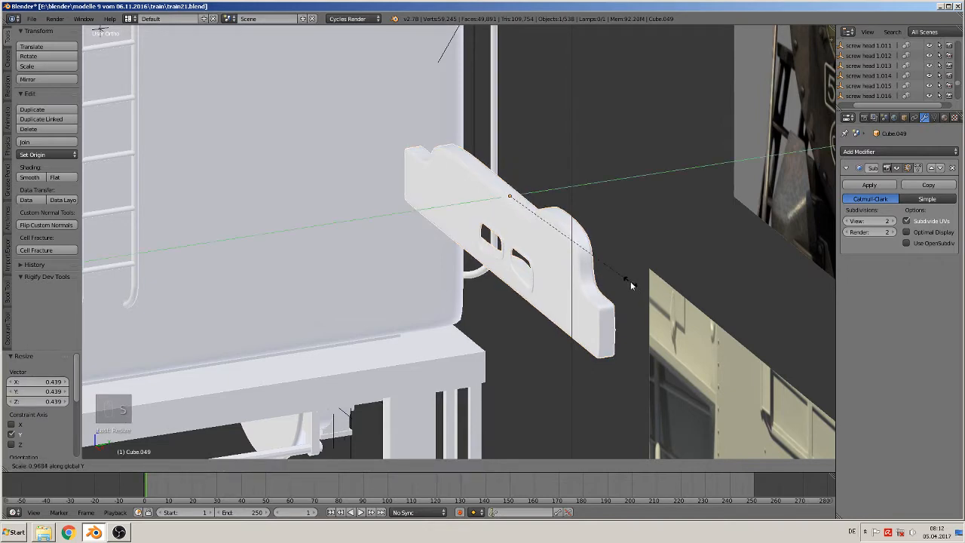
left_click(609, 273)
In Edit Mode, add a vertical loop cut on the frame's back near the end beside the taller raised section.
middle_click_drag(609, 274, 535, 245)
key("KP_1")
scroll(528, 289, "up", 2)
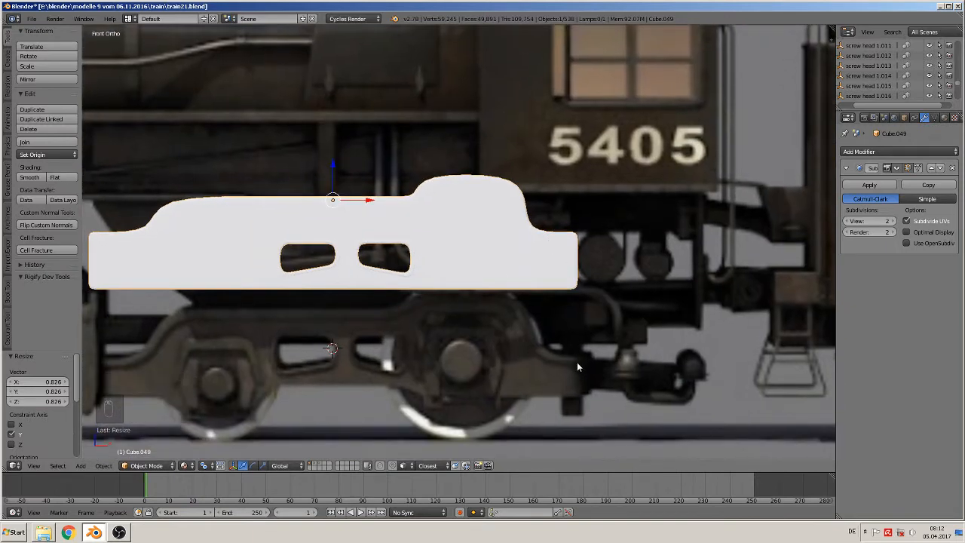
middle_click_drag(110, 368, 679, 260)
scroll(583, 276, "up", 1)
middle_click_drag(583, 276, 548, 280)
middle_click_drag(547, 280, 506, 315, "shift")
key("Tab")
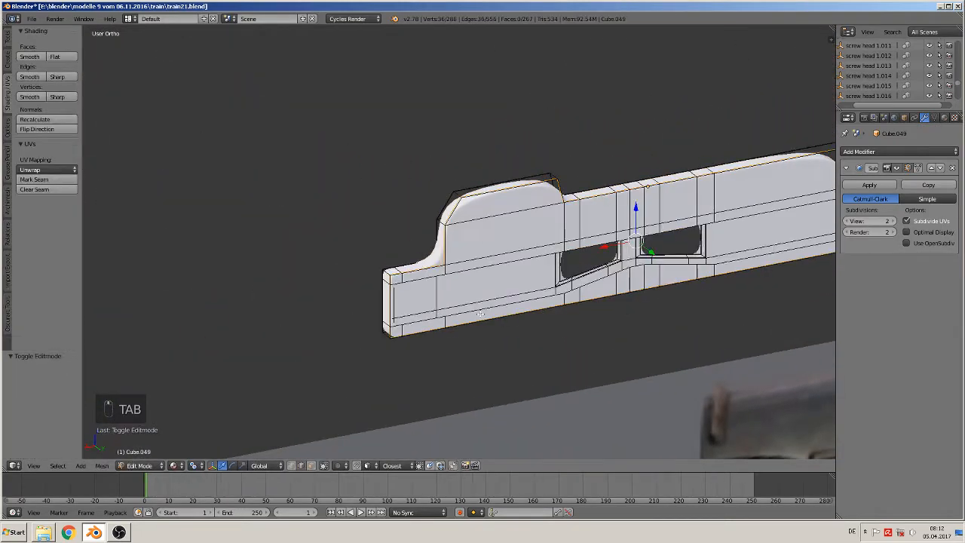
scroll(460, 309, "up", 1)
scroll(399, 299, "up", 1)
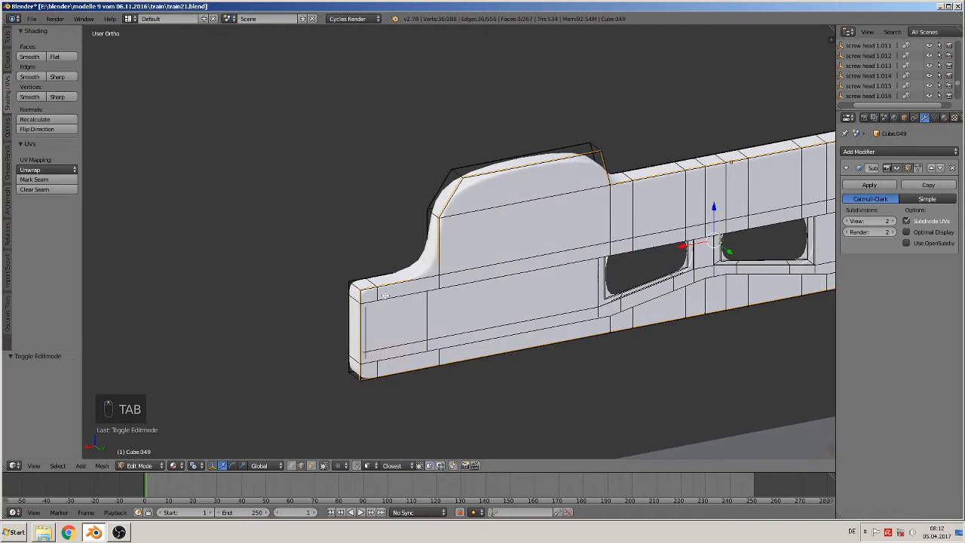
key("ctrl+r")
left_click(385, 295)
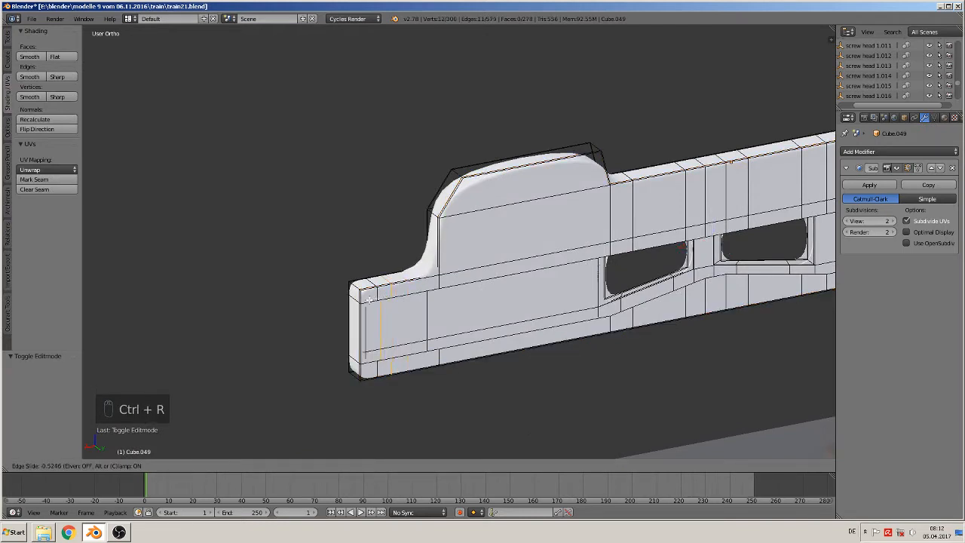
left_click(370, 299)
Add a matching vertical loop cut near the opposite end of the frame, beside the lower raised section.
middle_click_drag(444, 303, 345, 289, "shift")
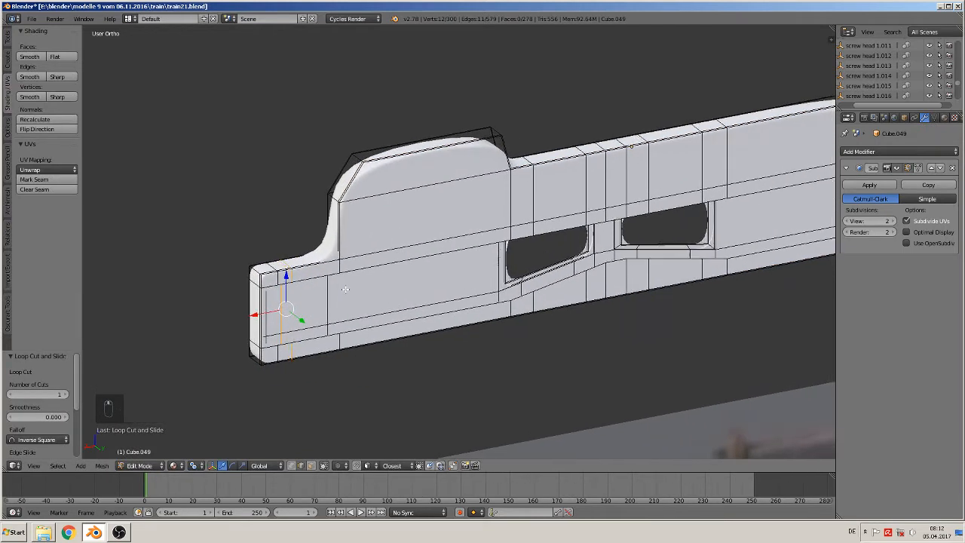
middle_click_drag(550, 275, 232, 292, "shift")
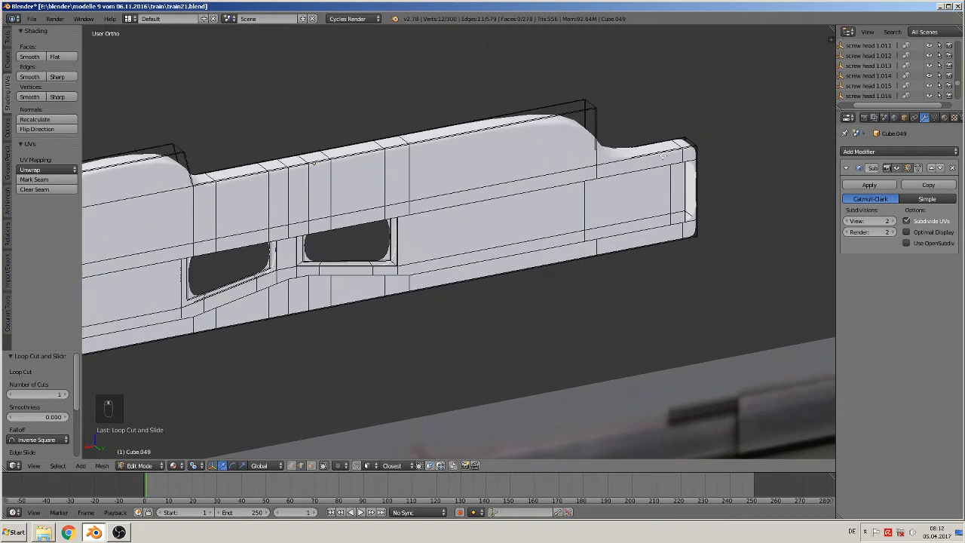
key("ctrl+r")
left_click(610, 147)
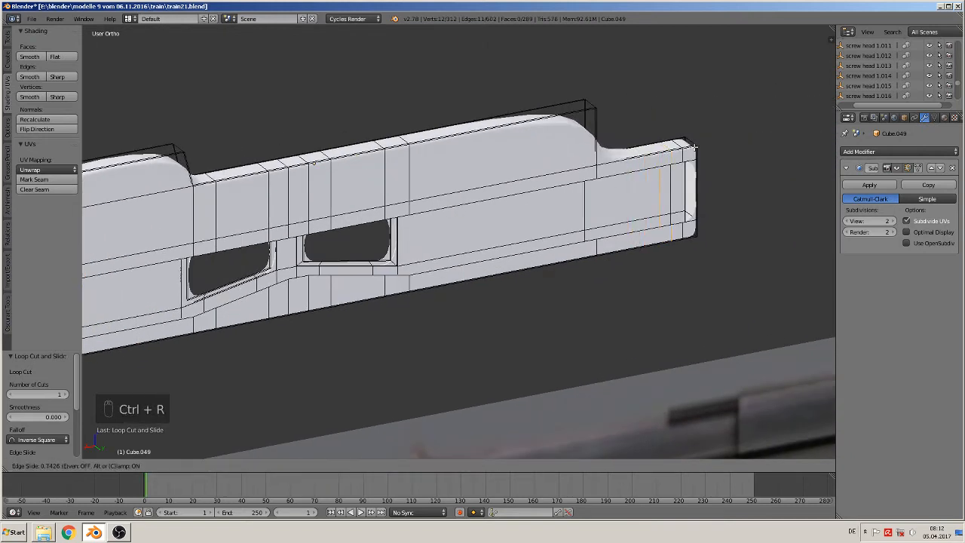
left_click(694, 147)
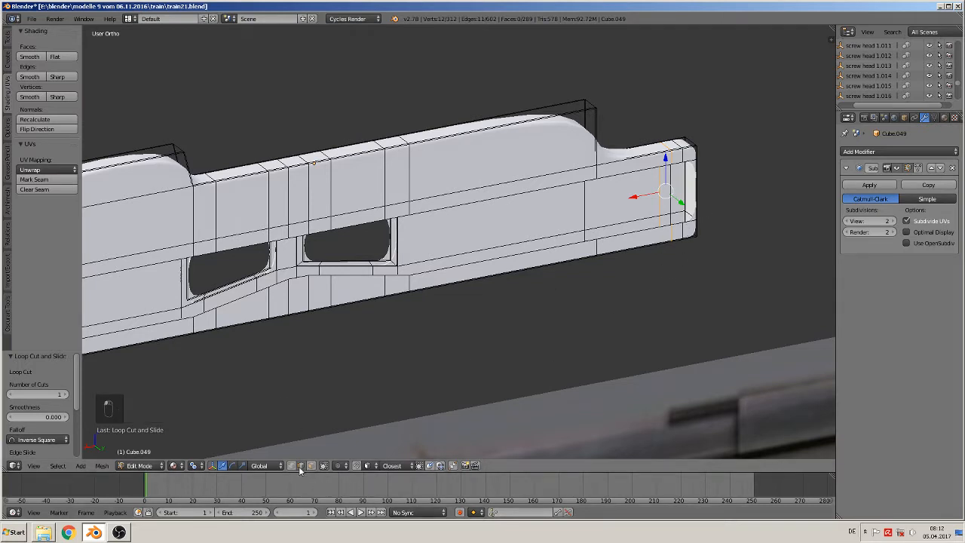
Select the edges around the gap at the lower section's end of the frame's back, fill it with a face and deselect everything.
right_click(689, 160)
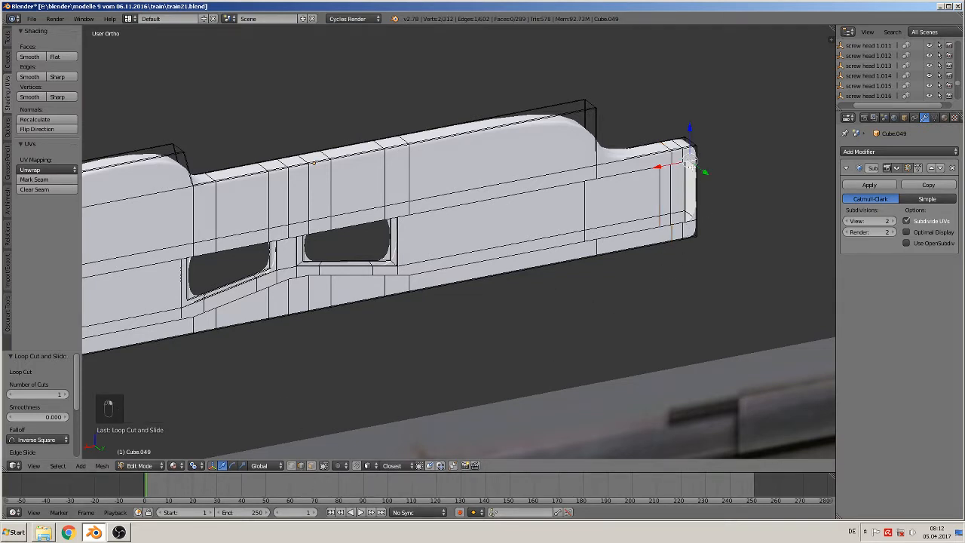
right_click(679, 162, "shift")
right_click(680, 223, "shift")
right_click(690, 218, "shift")
key("f")
key("a")
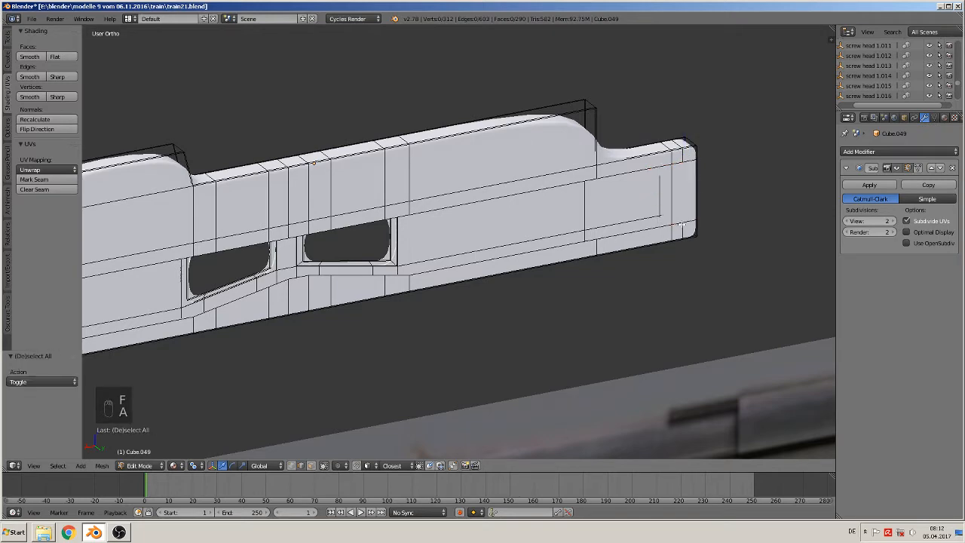
Select the edges around the gap at the taller section's end of the frame's back and fill it with a face.
middle_click_drag(438, 258, 834, 173, "shift")
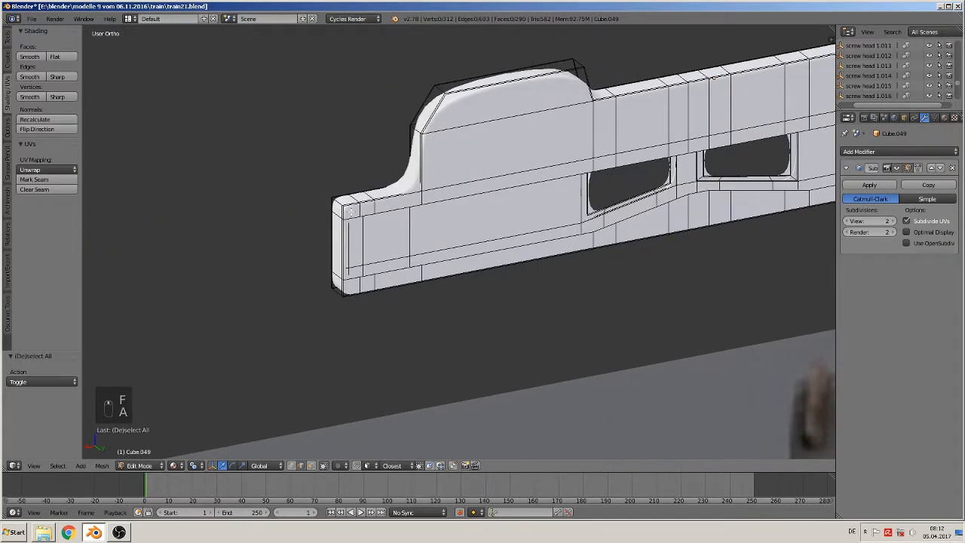
right_click(364, 217)
right_click(340, 221, "shift")
right_click(349, 222, "shift")
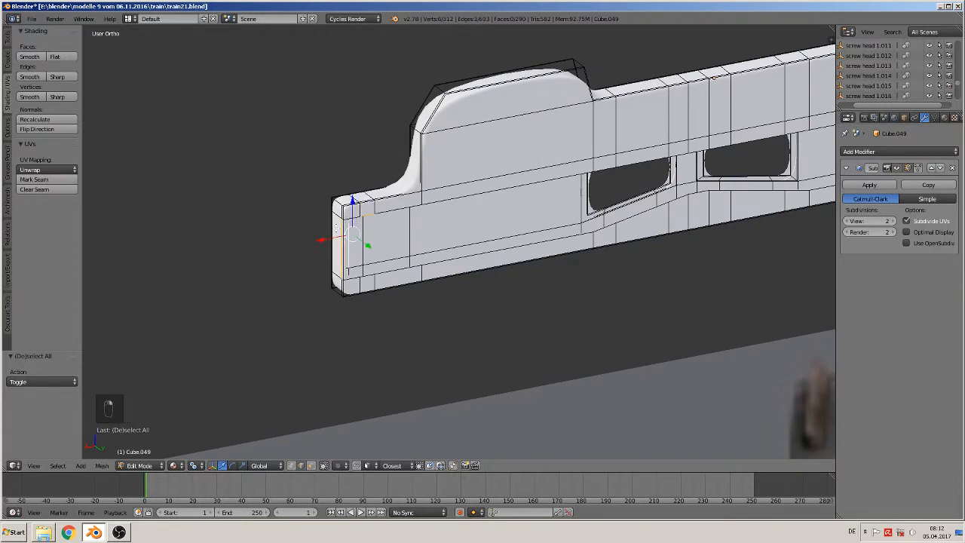
key("a")
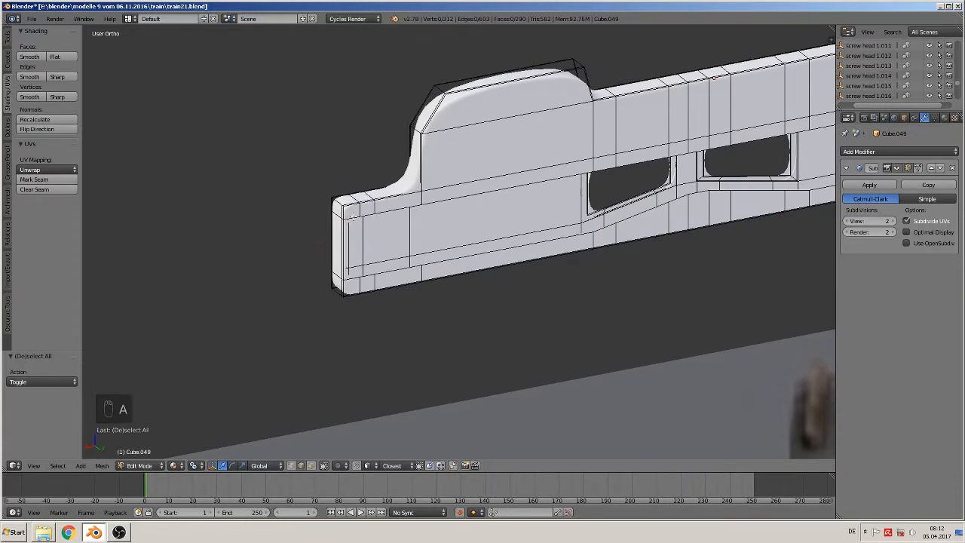
right_click(353, 220)
right_click(368, 215, "shift")
right_click(368, 276, "shift")
right_click(353, 283, "shift")
key("f")
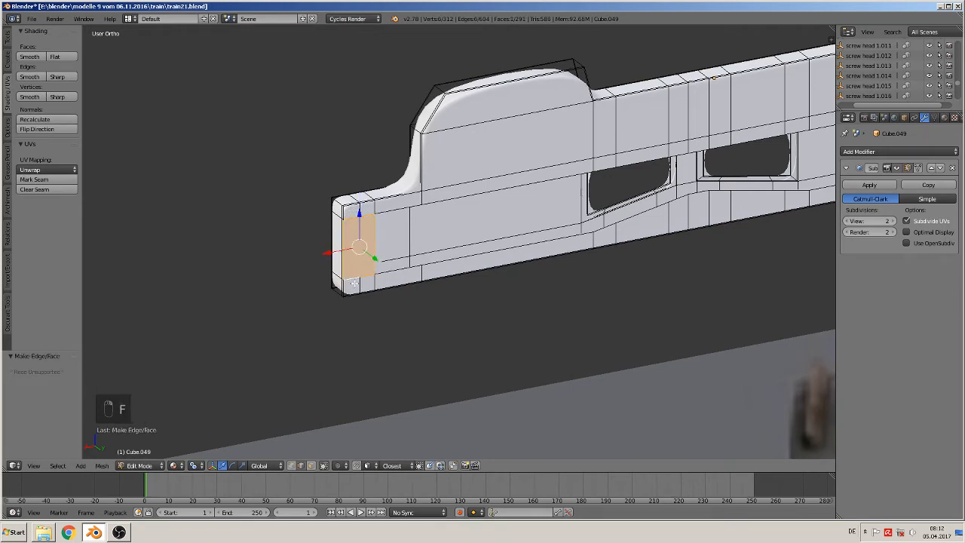
In face selection, select the column of back faces at the taller section's end and extrude it about 0.128 along Y.
middle_click_drag(353, 283, 371, 280)
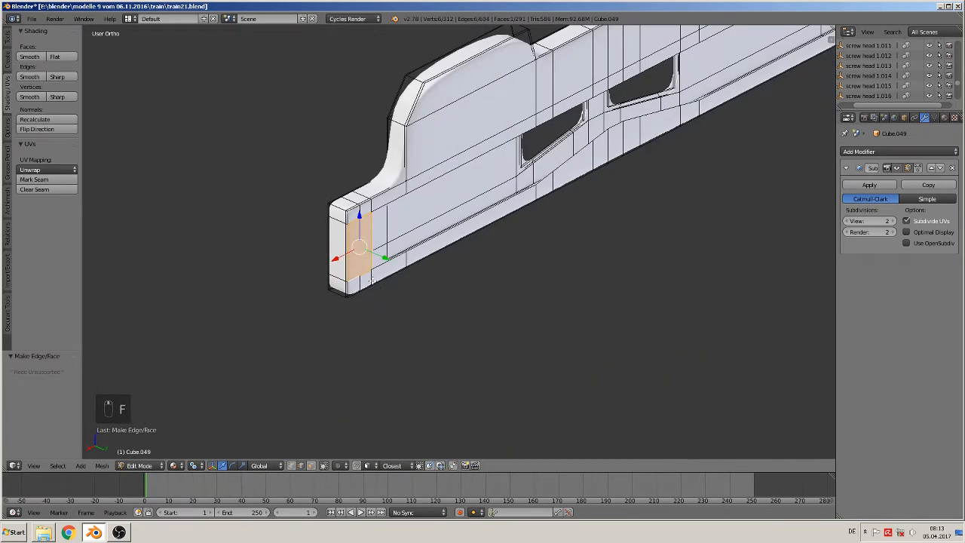
left_click(311, 466)
right_click(355, 214, "shift")
right_click(362, 205, "shift")
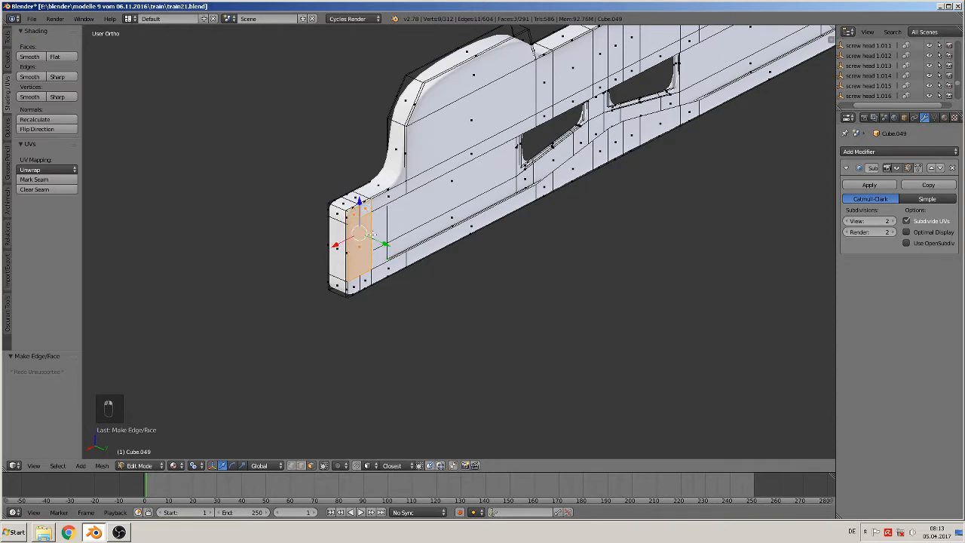
right_click(356, 272, "shift")
right_click(353, 286, "shift")
scroll(365, 288, "down", 4)
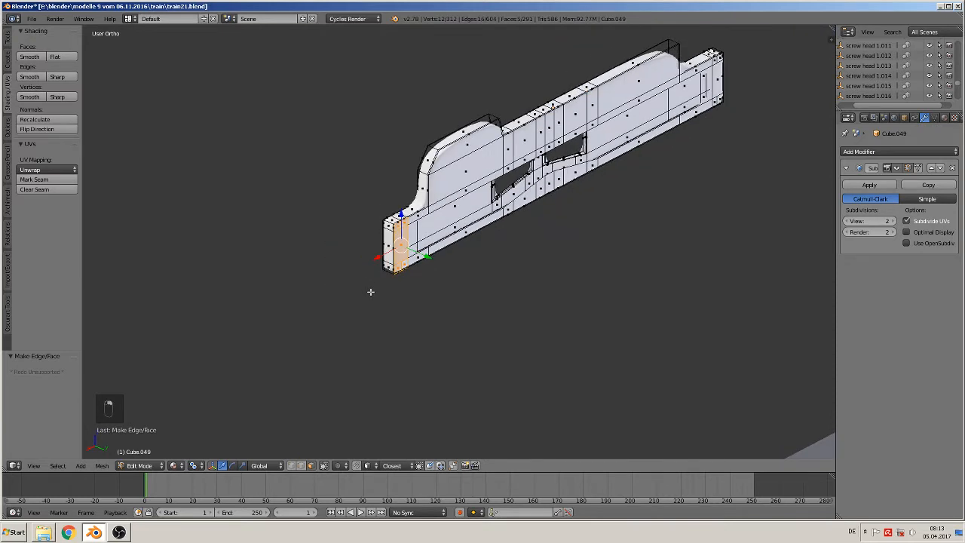
key("e")
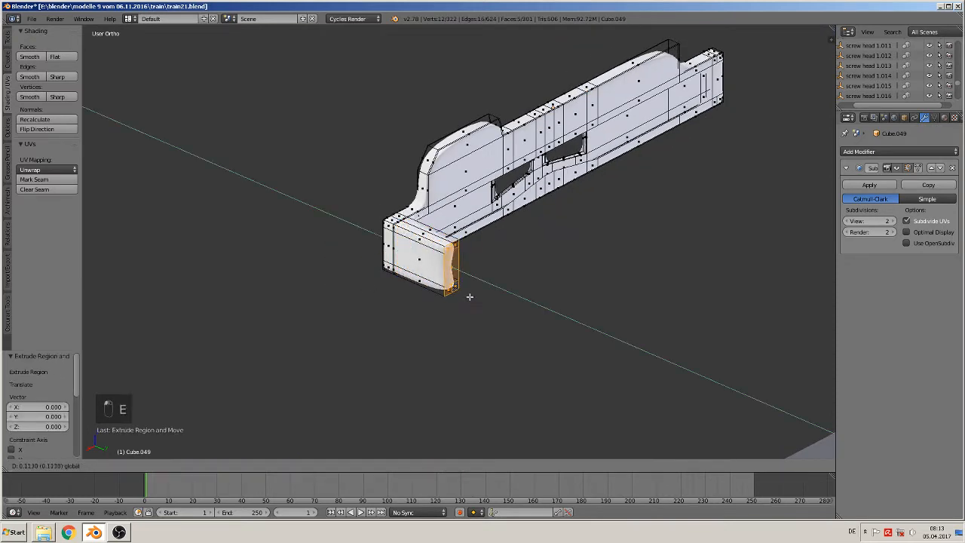
left_click_drag(474, 300, 474, 301)
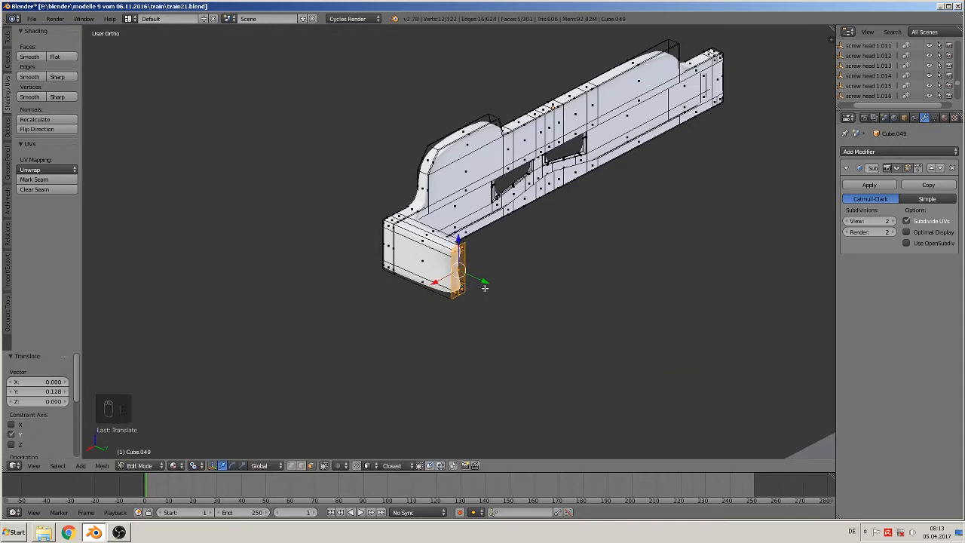
Select the column of back faces at the lower section's end and extrude it about 0.177 along Y into a second arm.
middle_click_drag(637, 160, 421, 263, "shift")
scroll(490, 203, "up", 2)
right_click(523, 136)
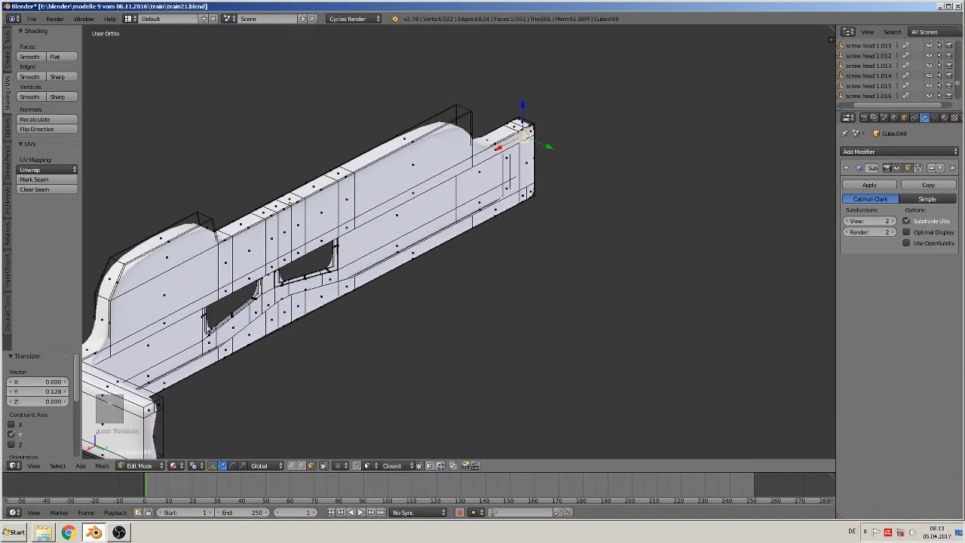
right_click(534, 131, "shift")
right_click(528, 159, "shift")
right_click(526, 195, "shift")
right_click(531, 192, "shift")
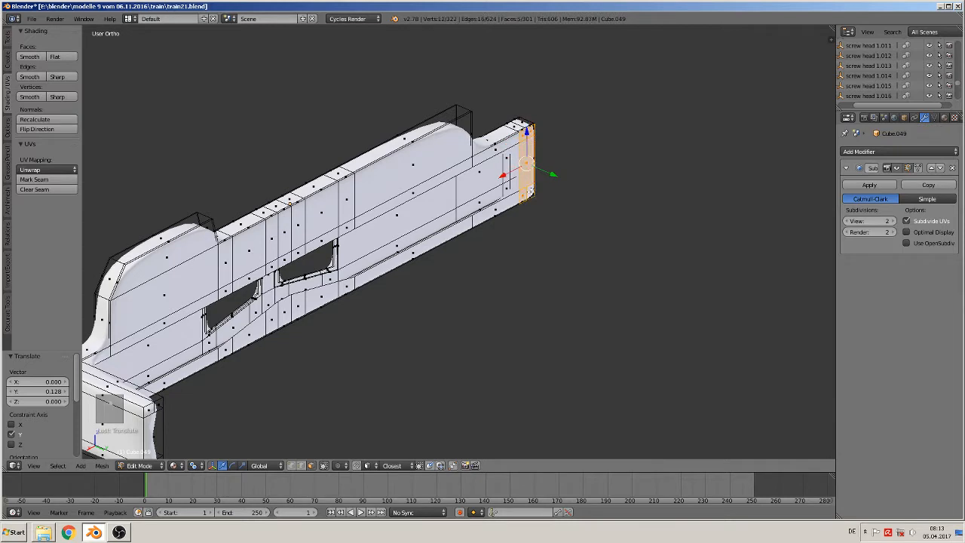
key("e")
left_click(528, 225)
left_click_drag(551, 172, 649, 262)
scroll(452, 309, "down", 3)
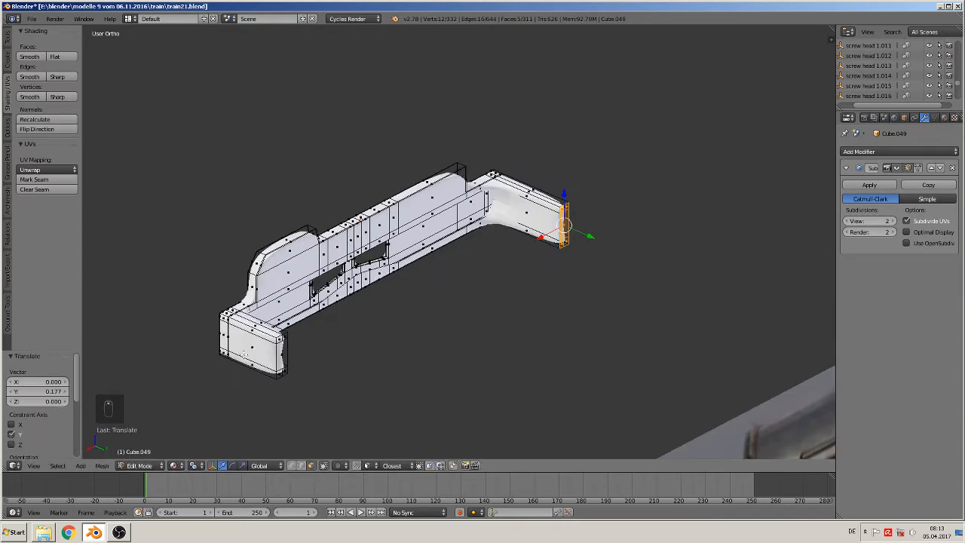
Lengthen the arm at the taller section's end by moving its end faces another 0.120 along Y.
scroll(252, 360, "up", 3)
right_click(149, 410)
right_click(160, 407, "shift")
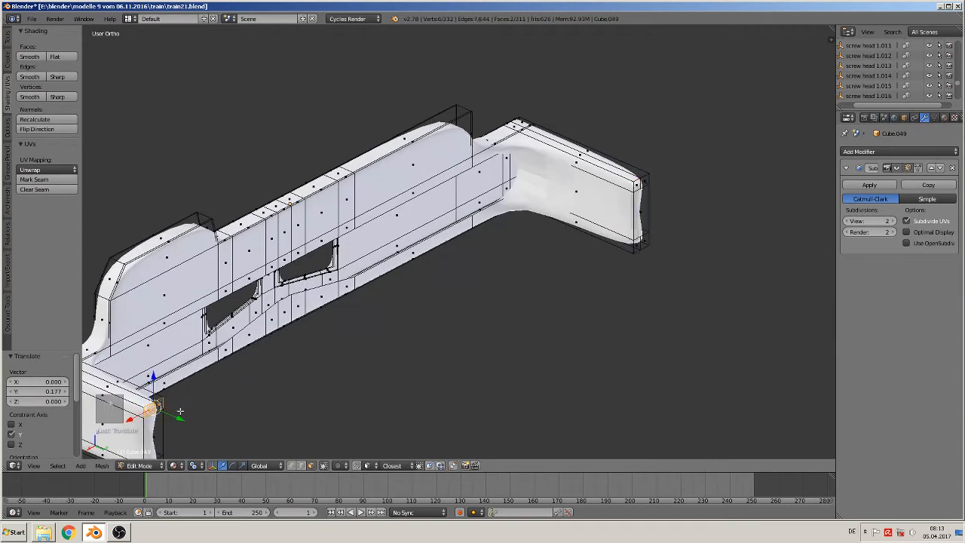
middle_click_drag(179, 411, 265, 334, "shift")
right_click(241, 360, "shift")
right_click(235, 391, "shift")
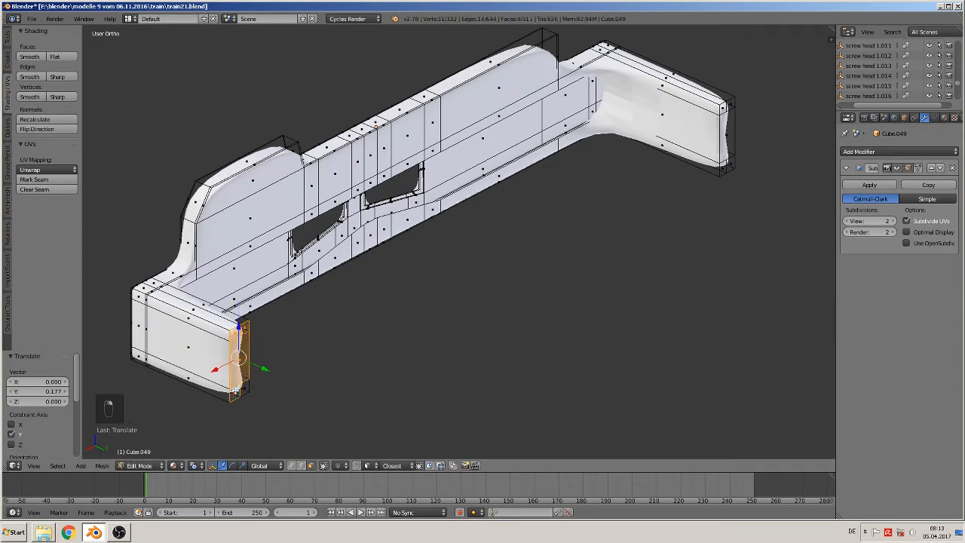
right_click(244, 388, "shift")
left_click_drag(266, 372, 340, 409)
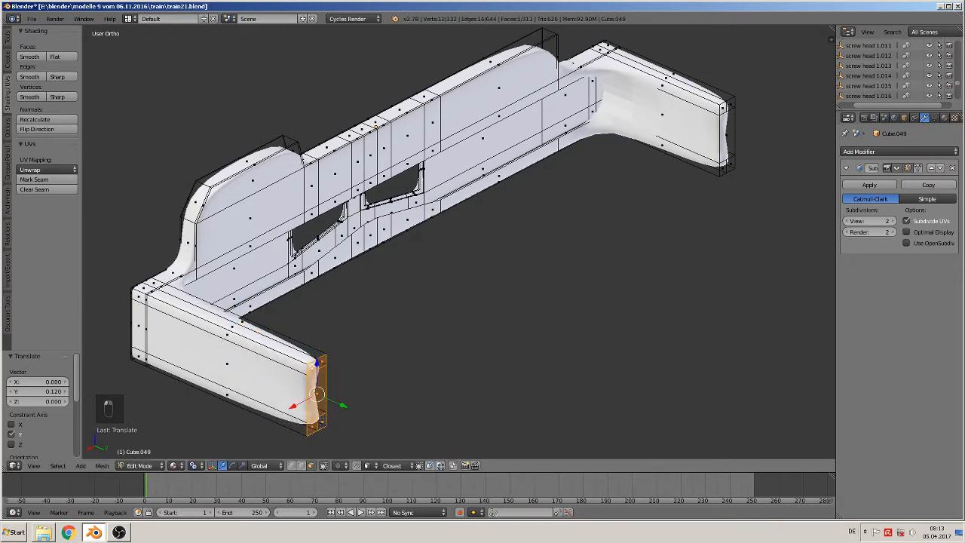
Sharpen the arm at the taller section's end with two loop cuts, one close to the corner and one close to its free end.
middle_click_drag(301, 322, 451, 319, "shift")
scroll(198, 253, "up", 1)
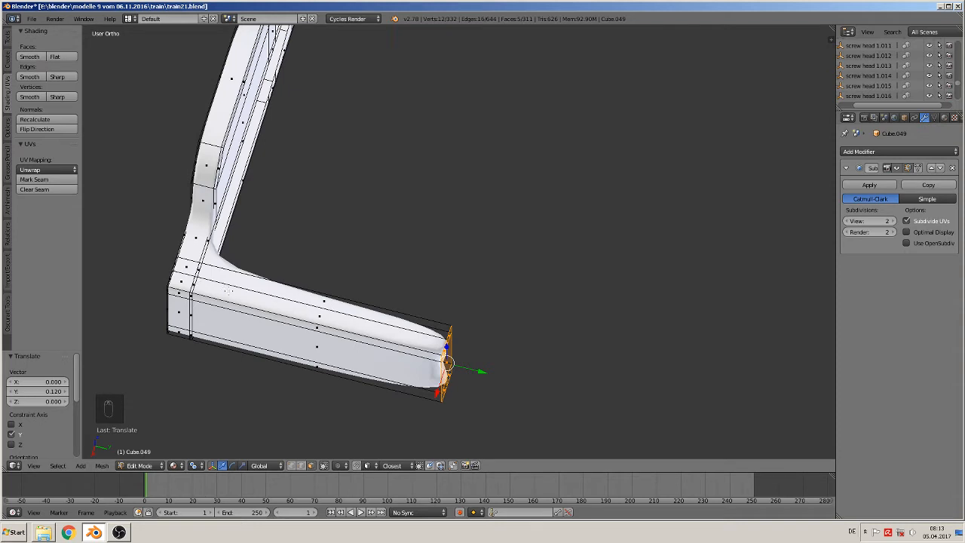
key("ctrl+r")
left_click(238, 292)
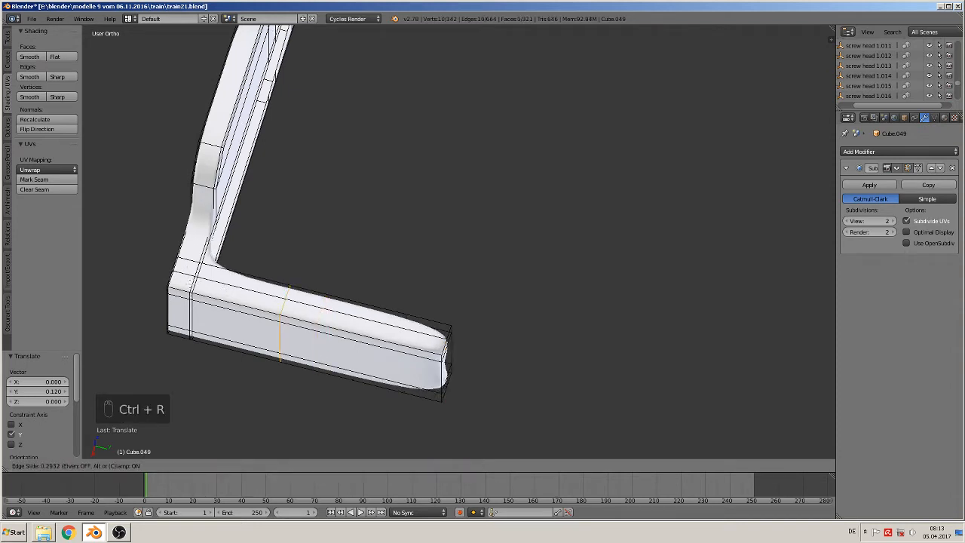
left_click(123, 261)
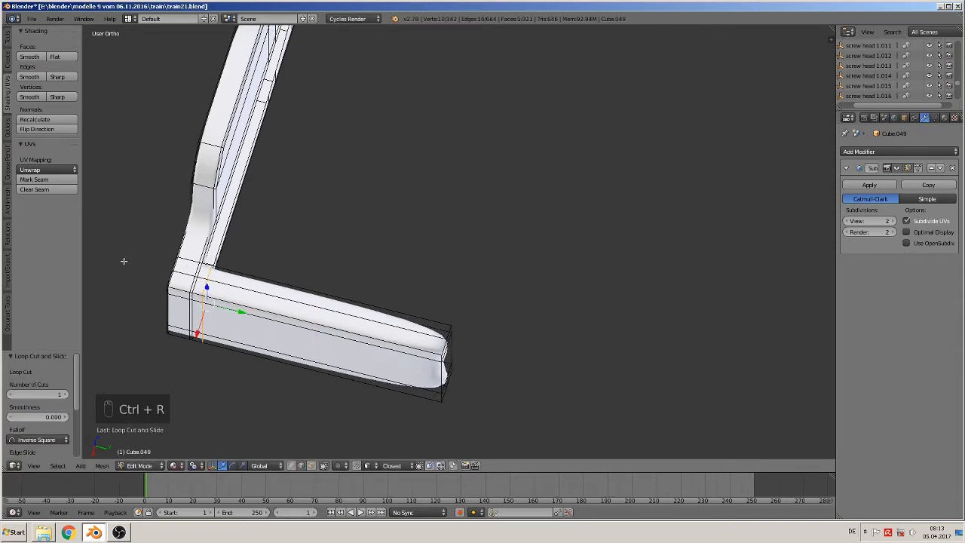
key("ctrl+r")
left_click(411, 325)
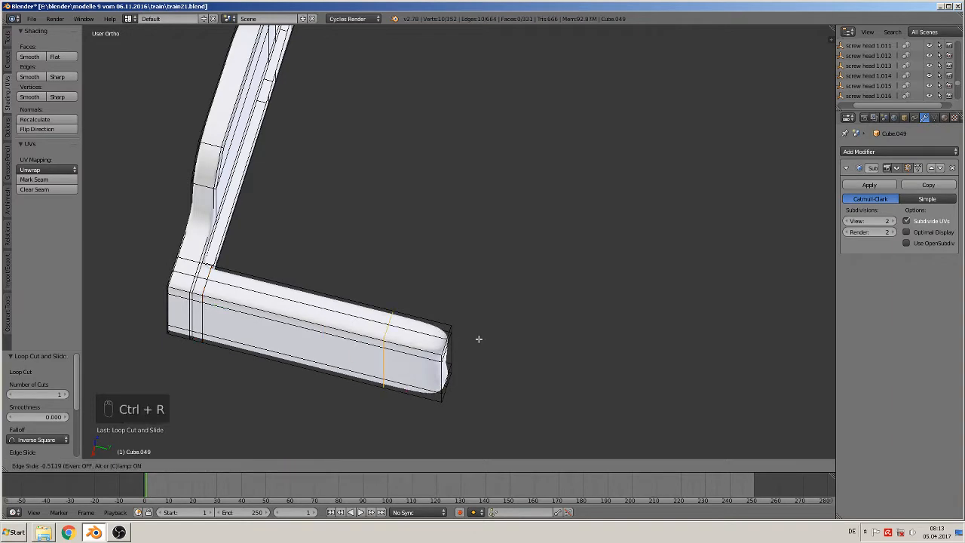
left_click(529, 344)
Add matching loop cuts to the arm at the lower section's end, beside the inner corner and near the free end.
middle_click_drag(500, 239, 388, 257)
scroll(388, 258, "up", 4)
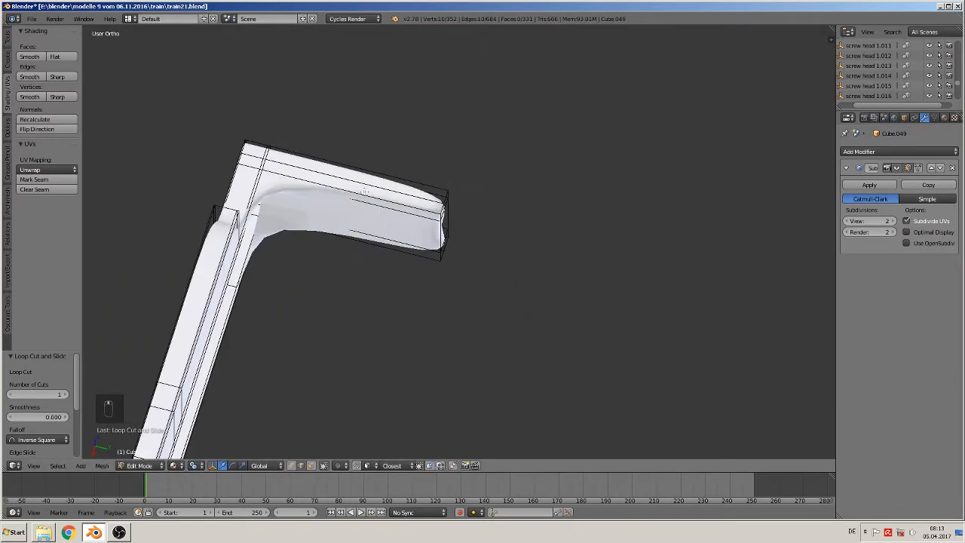
key("ctrl+r")
left_click(348, 181)
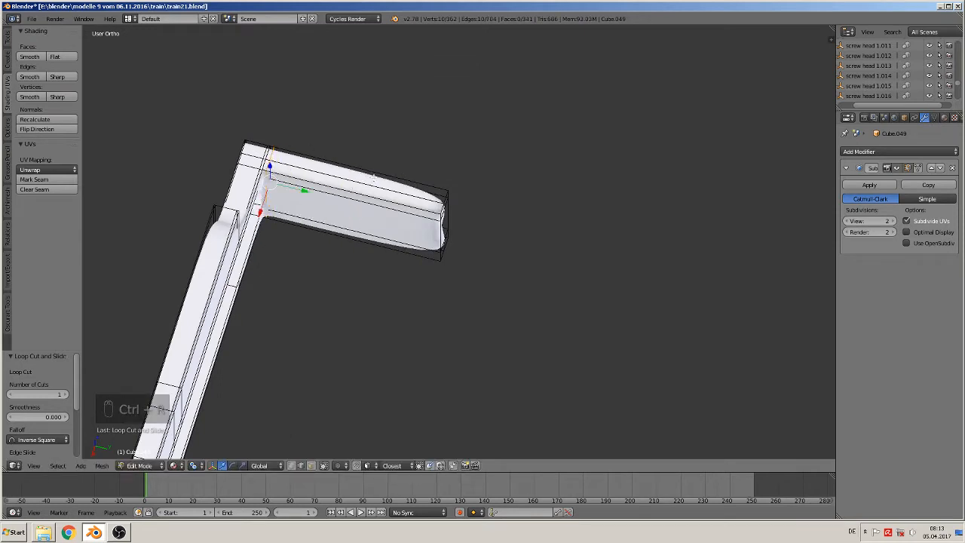
right_click(274, 138)
left_click(460, 197)
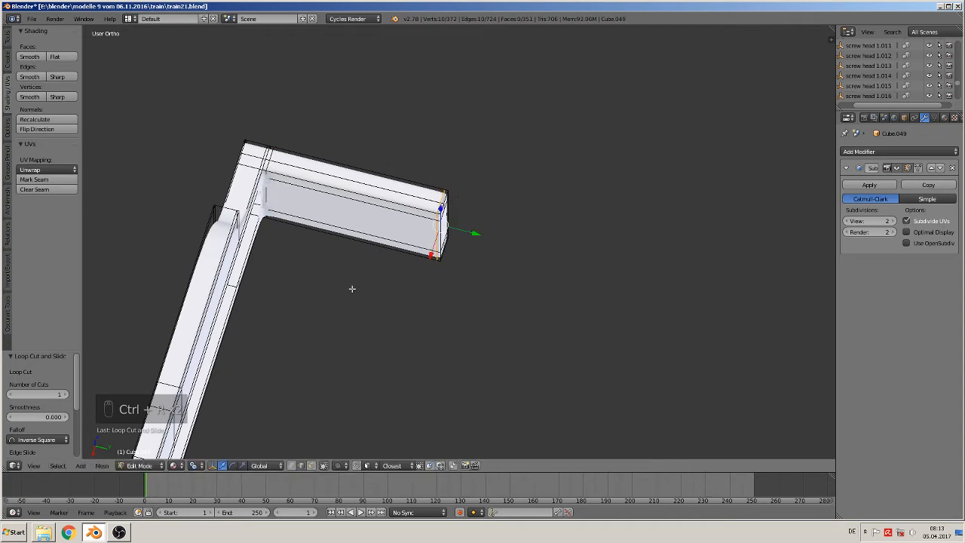
scroll(216, 300, "down", 2)
middle_click_drag(215, 300, 405, 260)
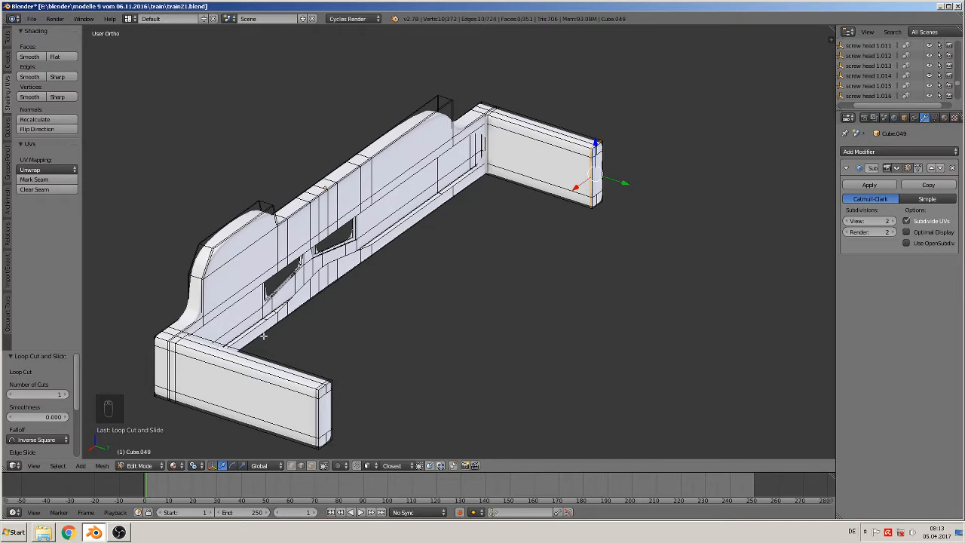
In top view, select only the outer side of the arm at the taller section's end and move it about 0.026 along Y.
middle_click_drag(336, 394, 325, 264)
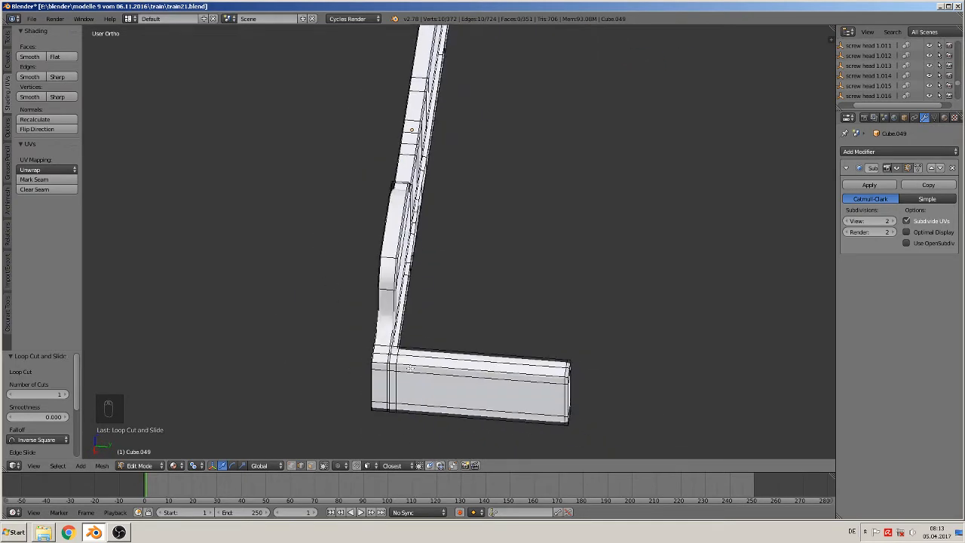
key("KP_7")
scroll(565, 283, "down", 3)
middle_click_drag(684, 194, 144, 225, "shift")
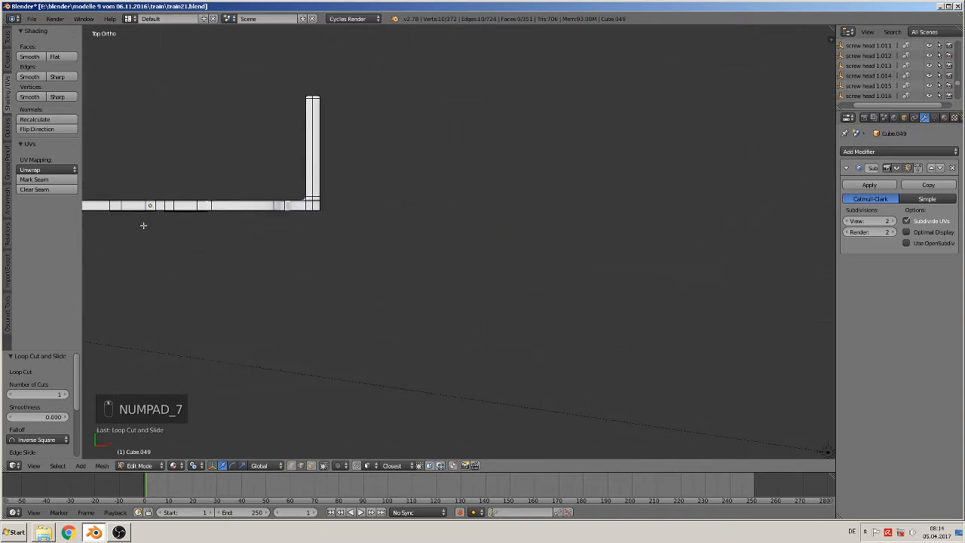
scroll(209, 206, "up", 3)
middle_click_drag(210, 205, 359, 349, "shift")
scroll(377, 315, "up", 2)
scroll(353, 319, "down", 2)
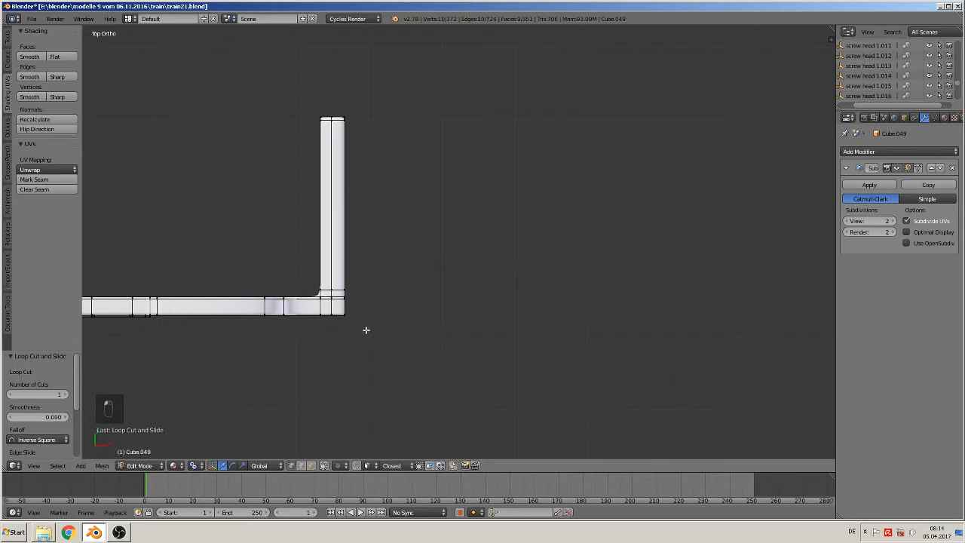
key("b")
left_click_drag(366, 329, 338, 103)
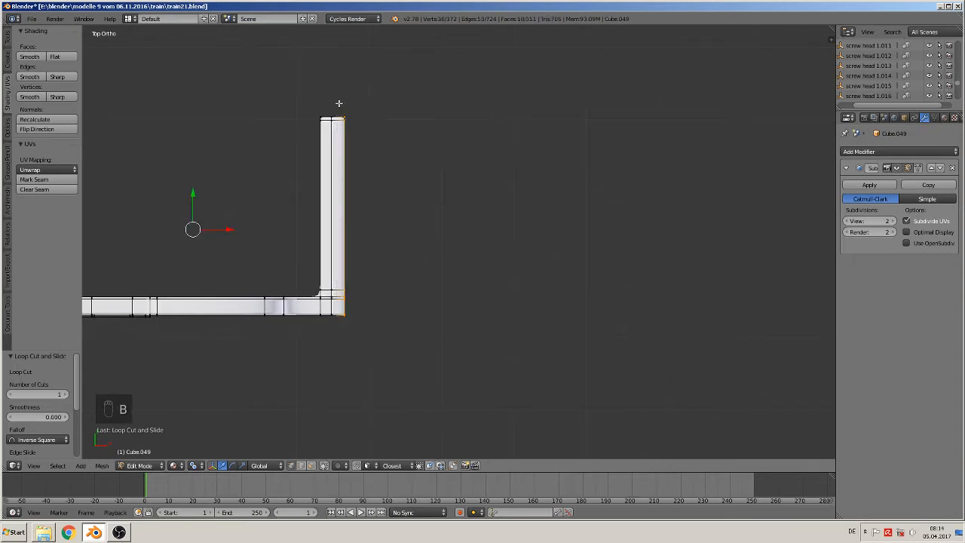
key("a")
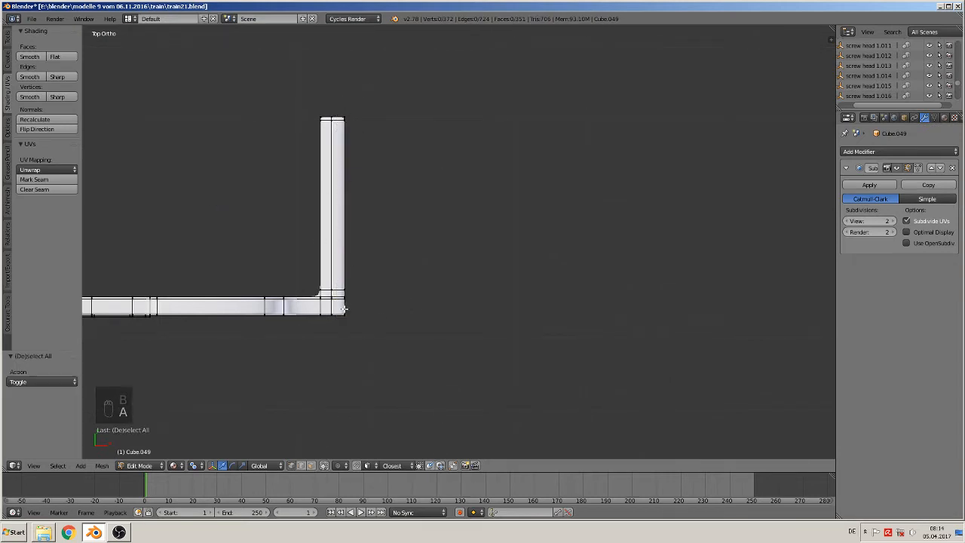
key("b")
left_click_drag(369, 336, 339, 91)
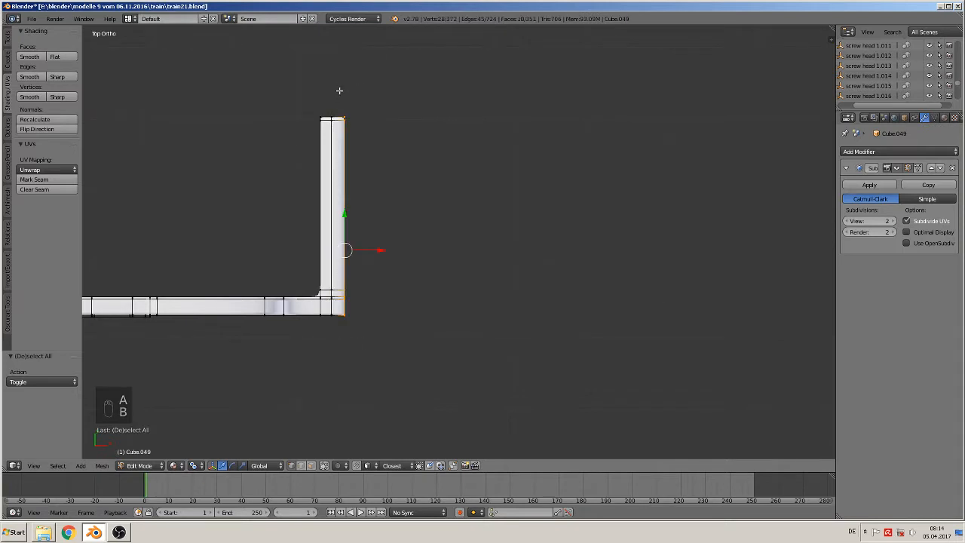
key("g")
key("y")
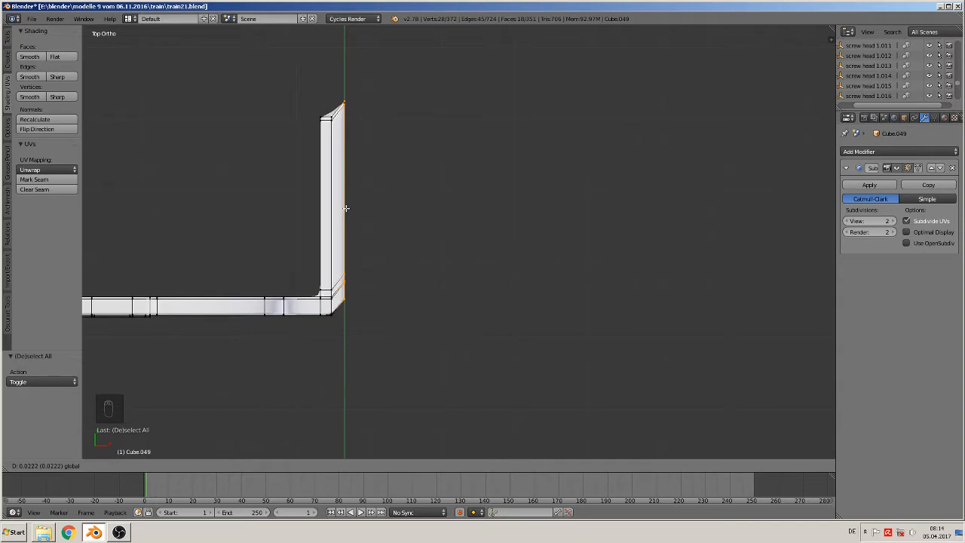
left_click(345, 205)
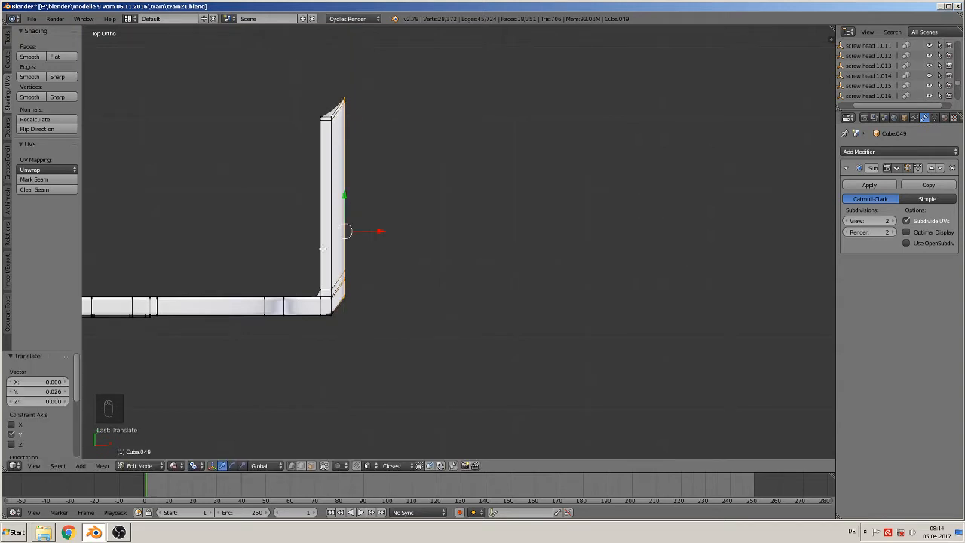
Move the edge loop along the middle of that arm about 0.005 along Y to round the corner, and return to Object Mode.
right_click(330, 235, "alt")
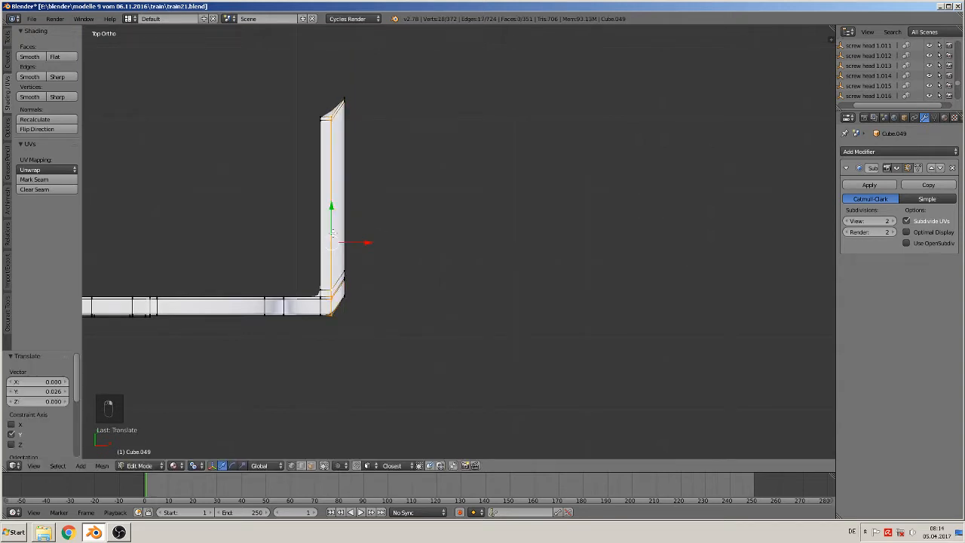
key("g")
key("y")
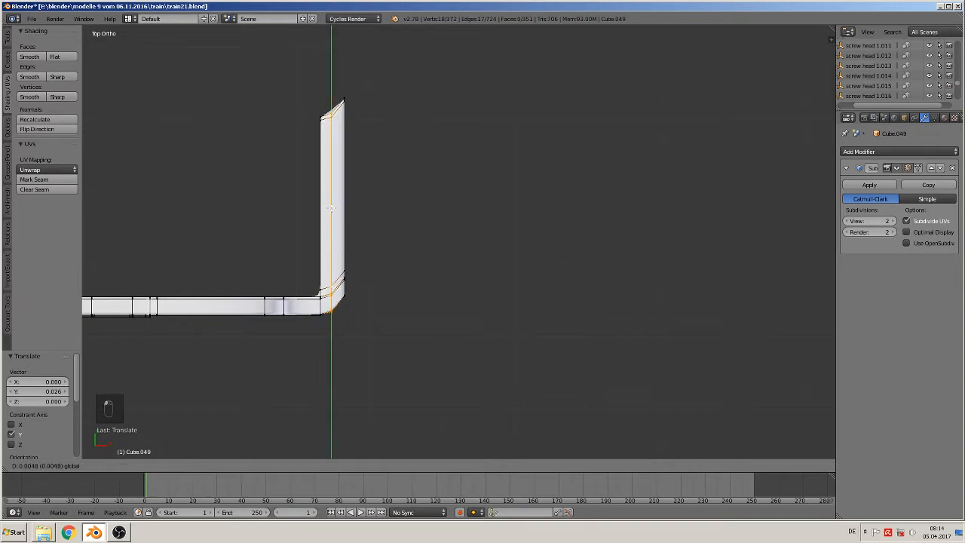
left_click(330, 205)
key("Tab")
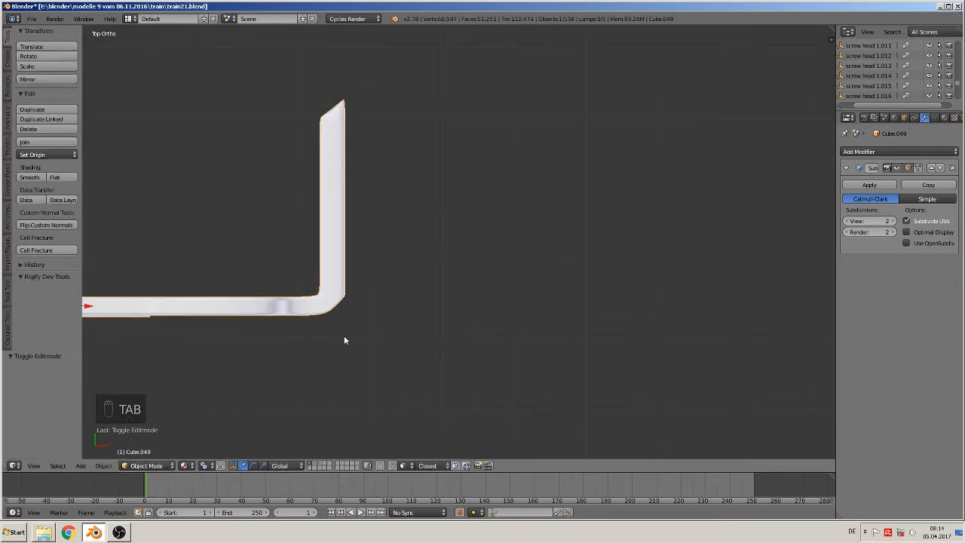
middle_click_drag(344, 336, 315, 289)
scroll(316, 288, "up", 5)
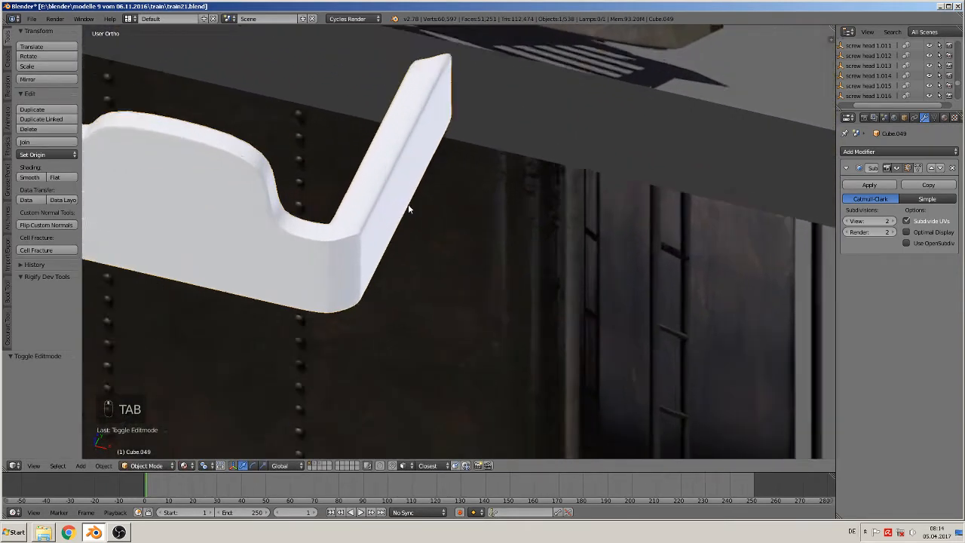
Fine-tune the position of the middle edge loop on the taller section's arm and inspect the rounded corner in Object Mode.
key("Tab")
left_click_drag(344, 176, 373, 202)
key("Tab")
middle_click_drag(361, 226, 261, 287)
key("Tab")
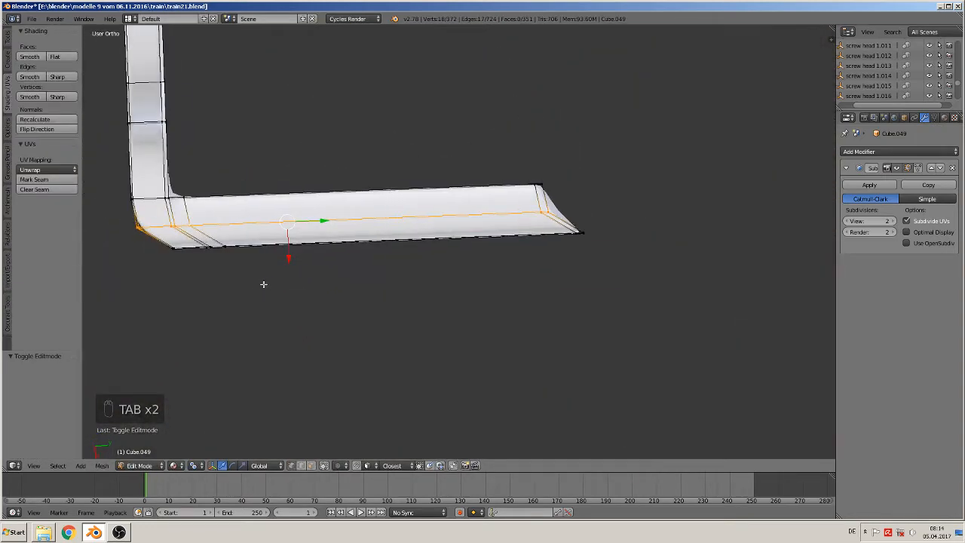
mouse_move(321, 226)
left_mouse_down()
mouse_move(291, 259)
mouse_move(318, 229)
left_mouse_up()
key("Tab")
middle_click_drag(277, 245, 304, 196)
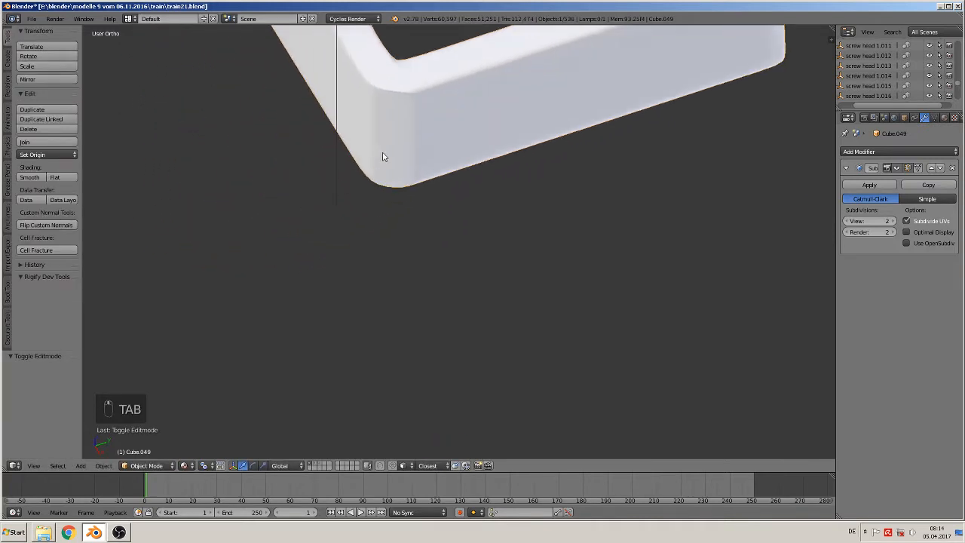
In edge select mode, delete the slanted upper and lower rim edges across the outer corner of the taller section's arm.
key("Tab")
middle_click_drag(398, 148, 319, 227)
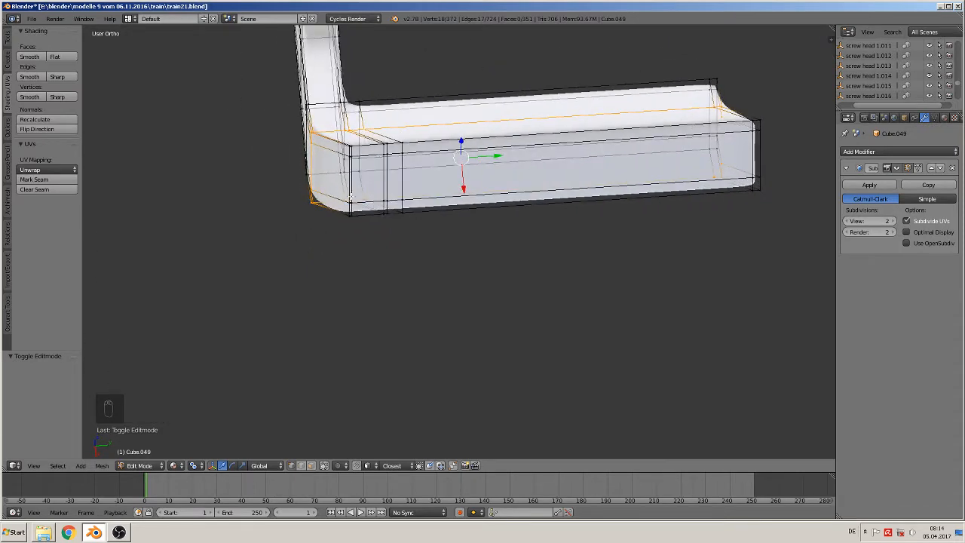
middle_click_drag(351, 197, 400, 234)
scroll(399, 248, "up", 2)
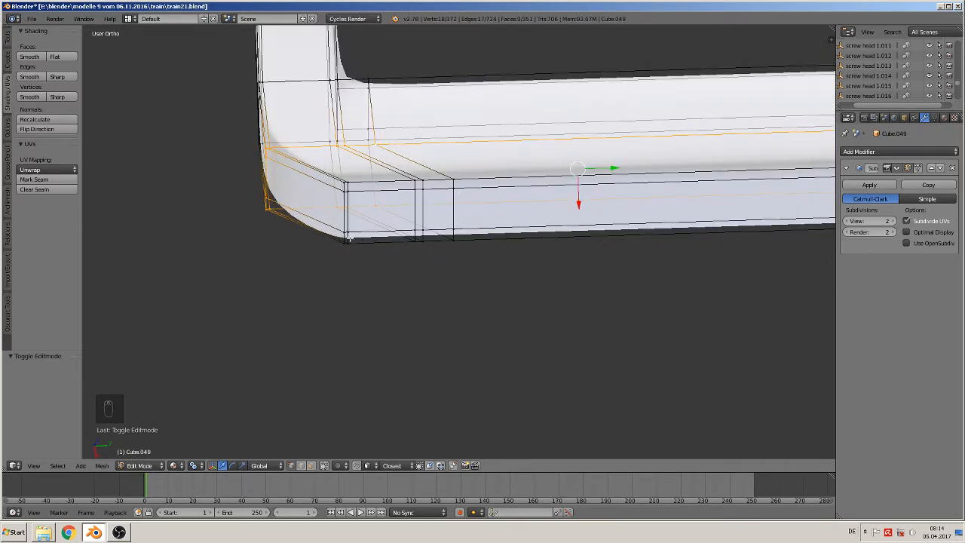
left_click(301, 467)
right_click(319, 171)
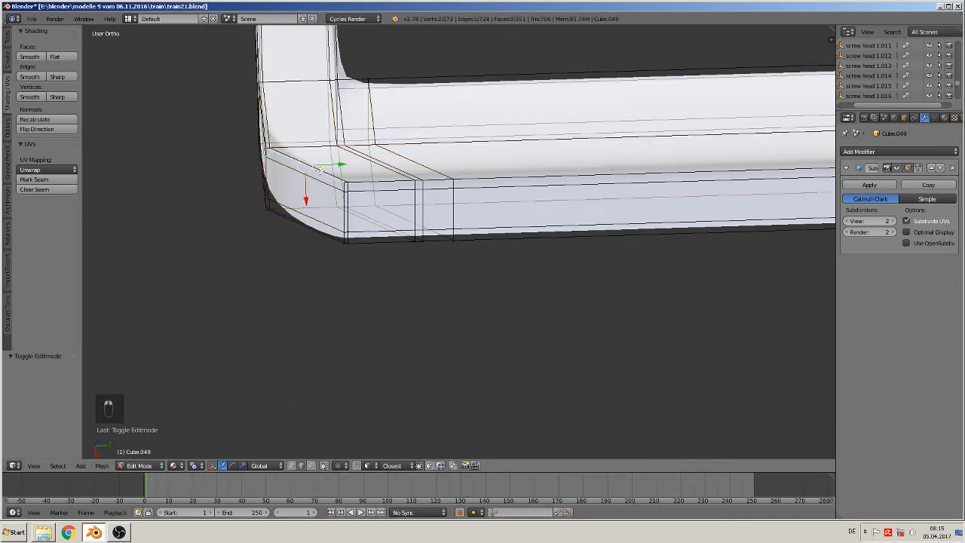
key("x")
left_click(324, 166)
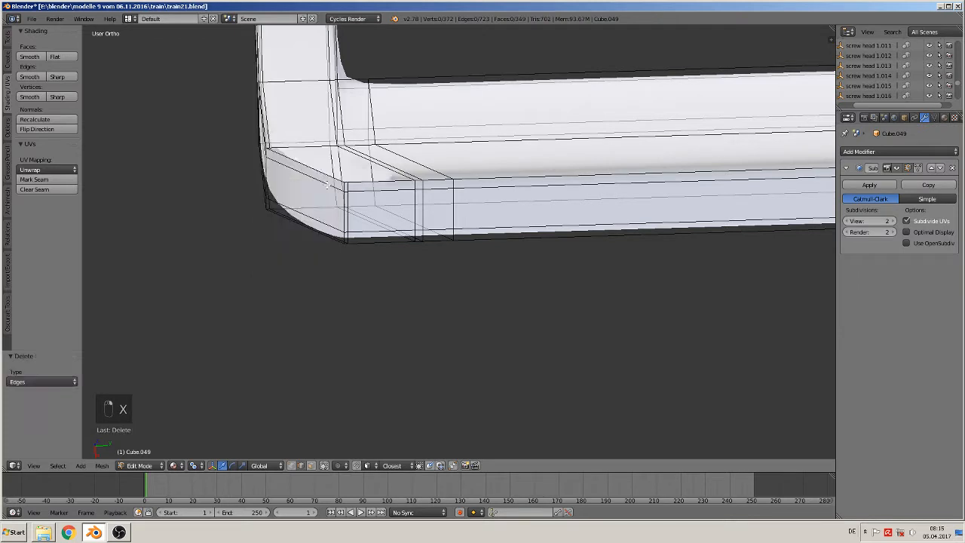
middle_click_drag(313, 238, 312, 237)
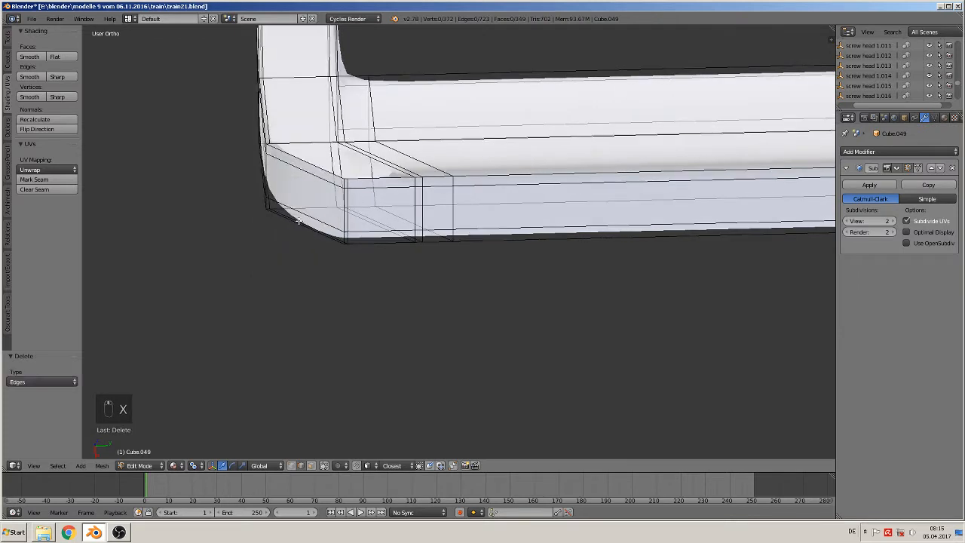
right_click(300, 221)
key("x")
left_click(302, 220)
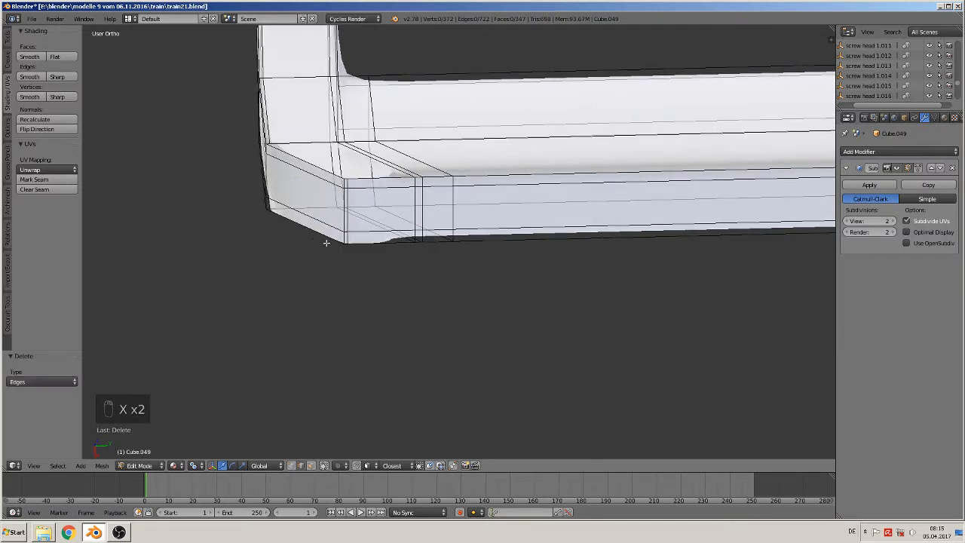
Dissolve the vertical edges at that outer corner and the short edge on the frame side beside it.
middle_click_drag(326, 242, 360, 215)
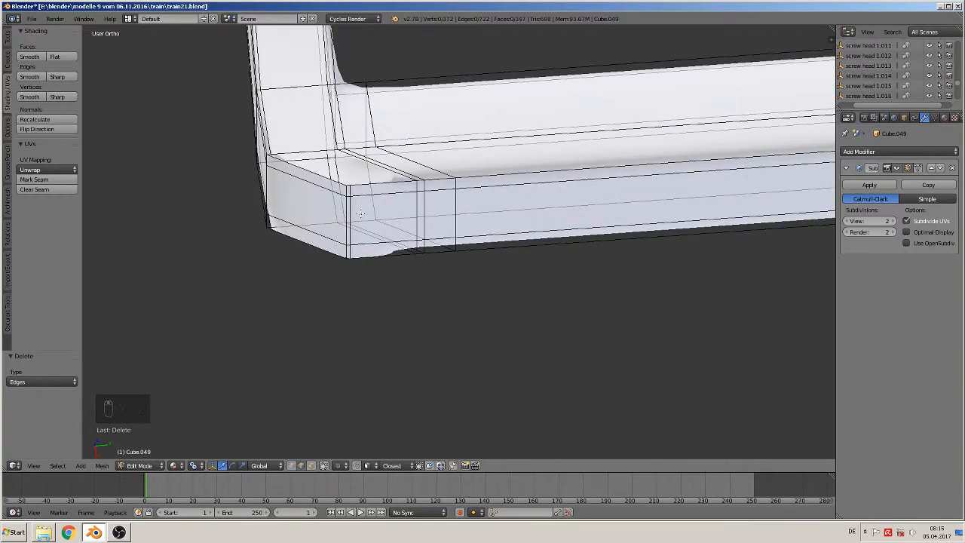
right_click(350, 217)
key("x")
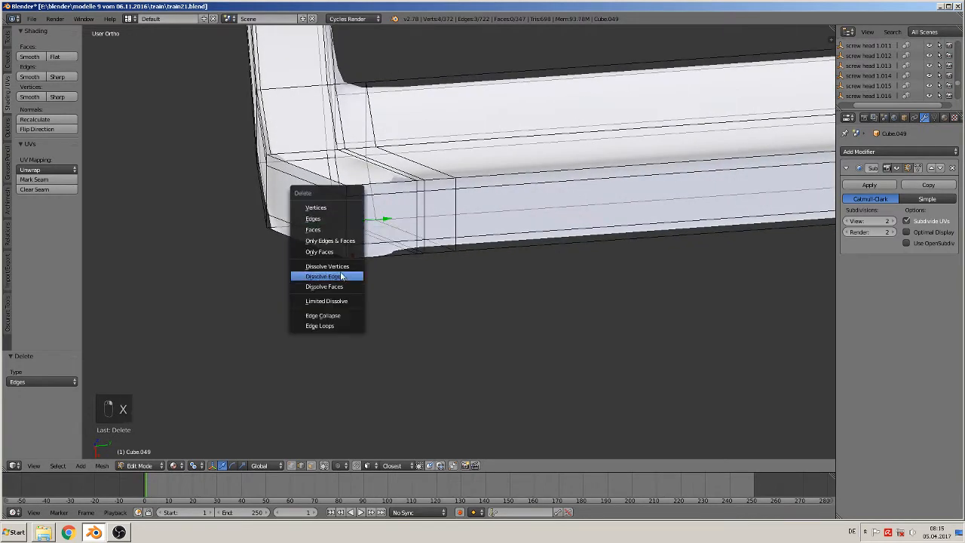
left_click(340, 277)
middle_click_drag(308, 248, 311, 207)
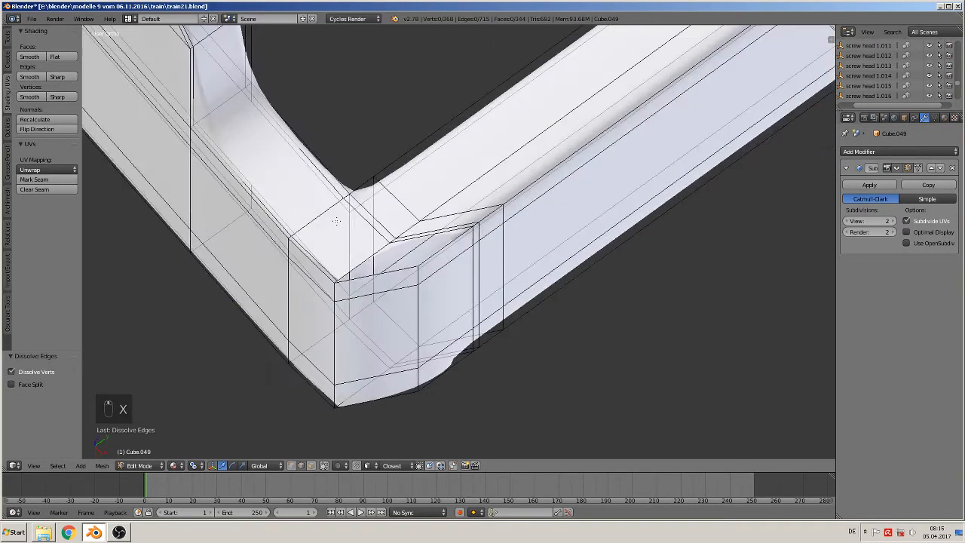
right_click(299, 219)
key("x")
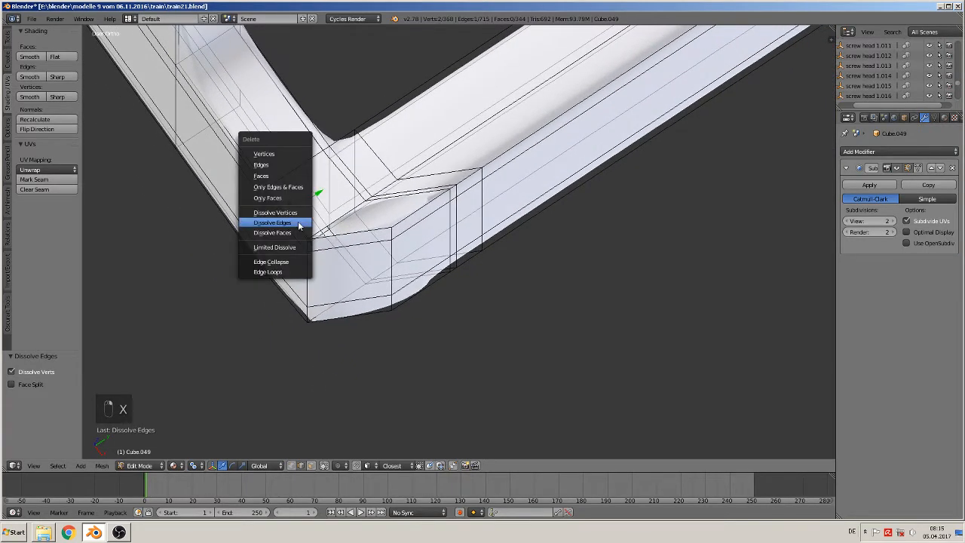
left_click(302, 222)
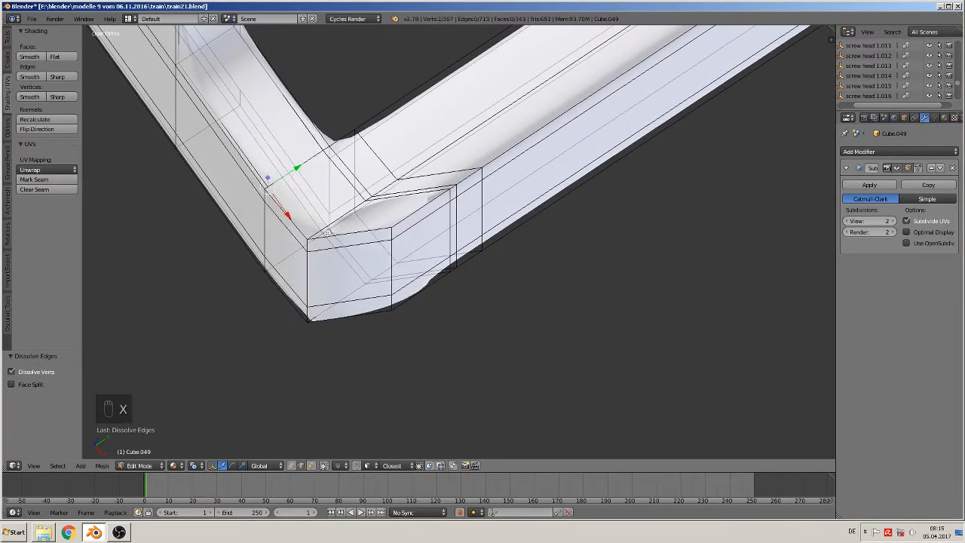
Fill the open hole on the corner's upper side with a new face and inspect it in Object Mode.
middle_click_drag(327, 230, 311, 212)
right_click(344, 239, "alt")
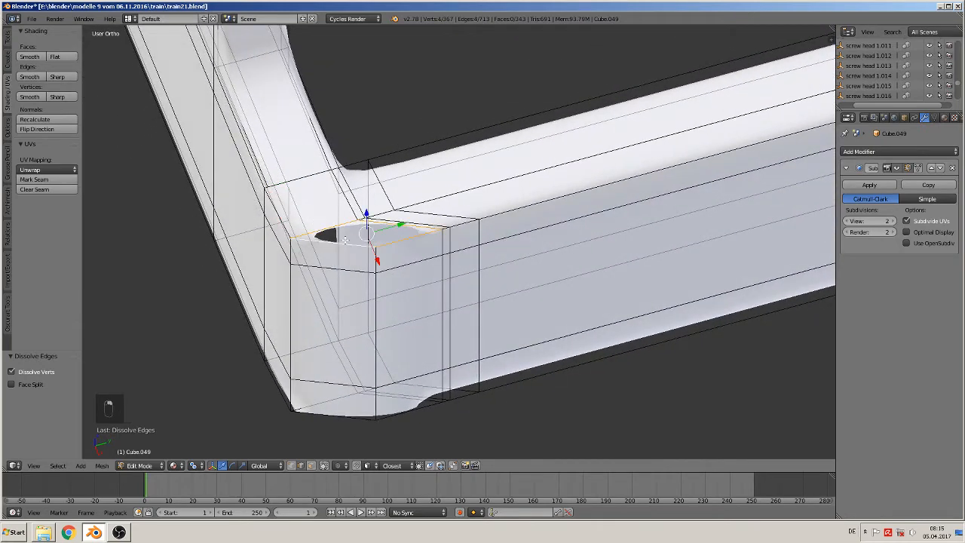
key("f")
key("Tab")
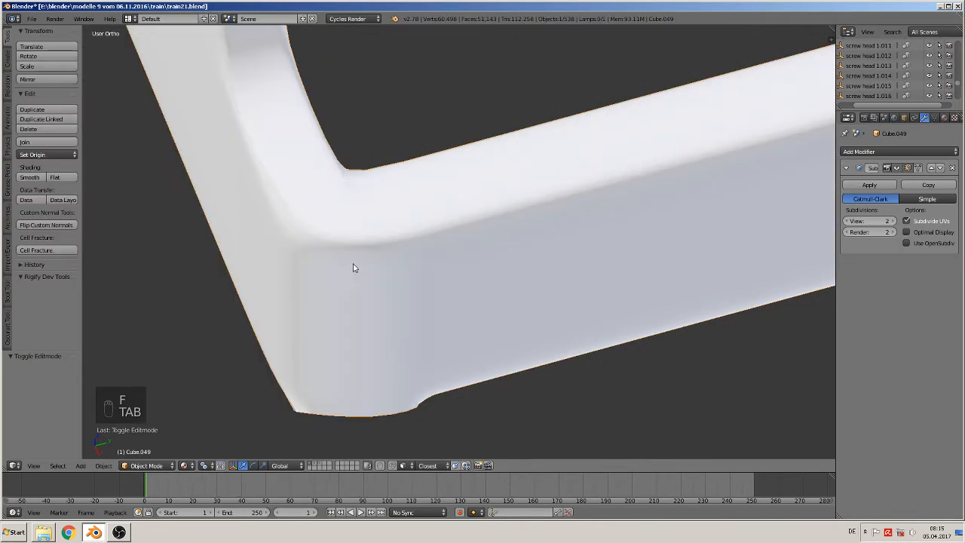
mouse_move(353, 269)
middle_mouse_down()
mouse_move(358, 278)
mouse_move(343, 267)
mouse_move(351, 261)
middle_mouse_up()
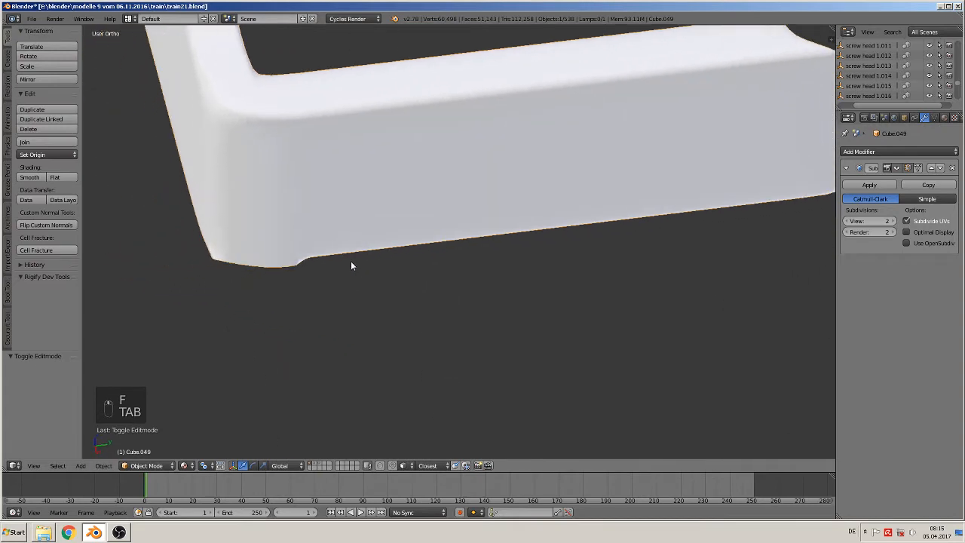
Add one centred loop cut across the slanted corner face, running lengthwise along the arm.
key("Tab")
scroll(306, 262, "up", 2)
middle_click_drag(285, 261, 404, 247, "shift")
scroll(375, 257, "up", 1)
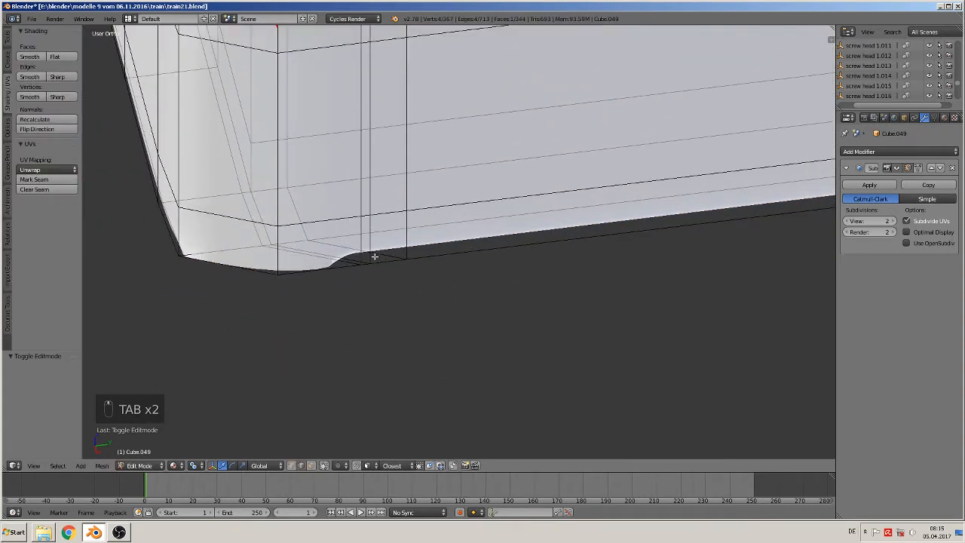
right_click(257, 267)
middle_click_drag(256, 267, 245, 292)
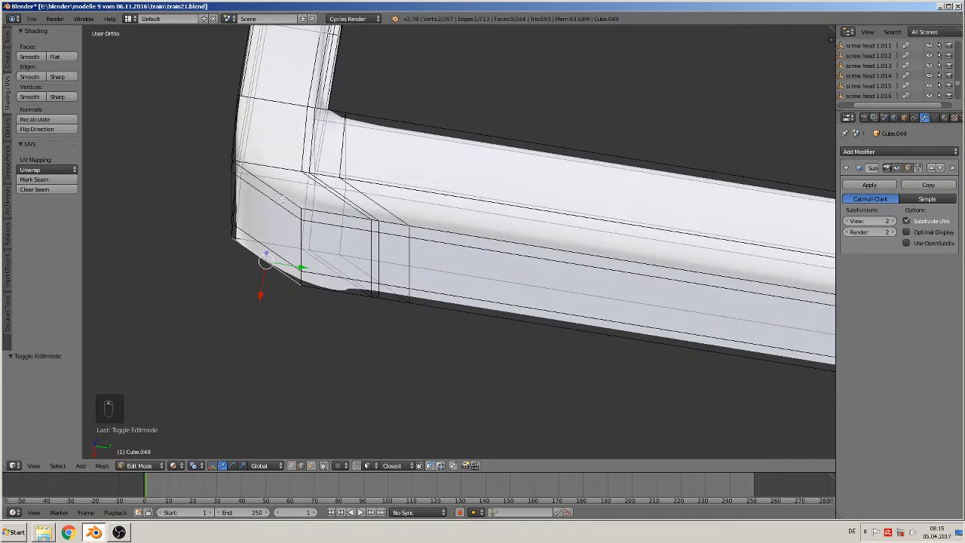
key("ctrl+r")
double_click(283, 199)
middle_click_drag(283, 199, 290, 230)
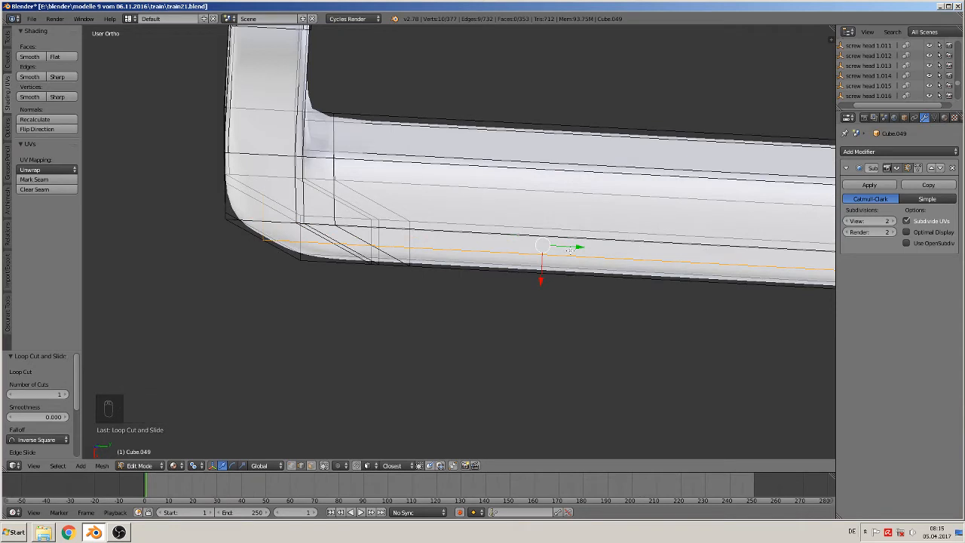
Move the new edge loop outward to round the corner, and check the frame in Object Mode from the front.
left_click_drag(570, 247, 526, 280)
key("Tab")
middle_click_drag(444, 282, 426, 254)
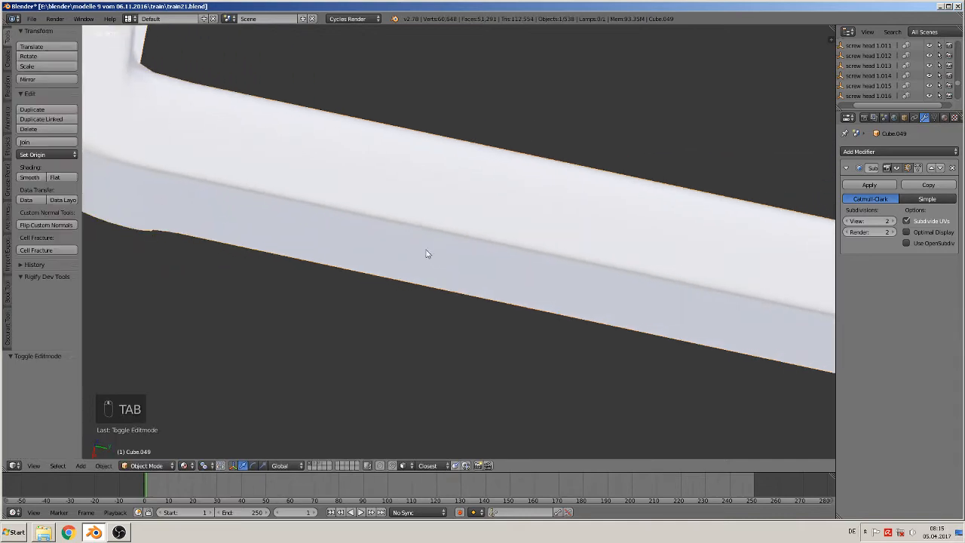
scroll(407, 248, "down", 3)
key("KP_1")
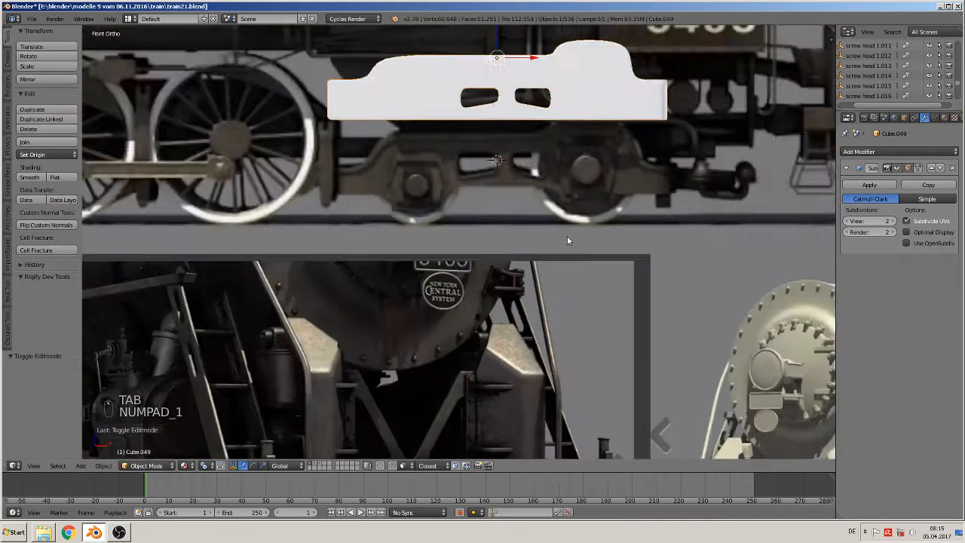
scroll(531, 242, "up", 5)
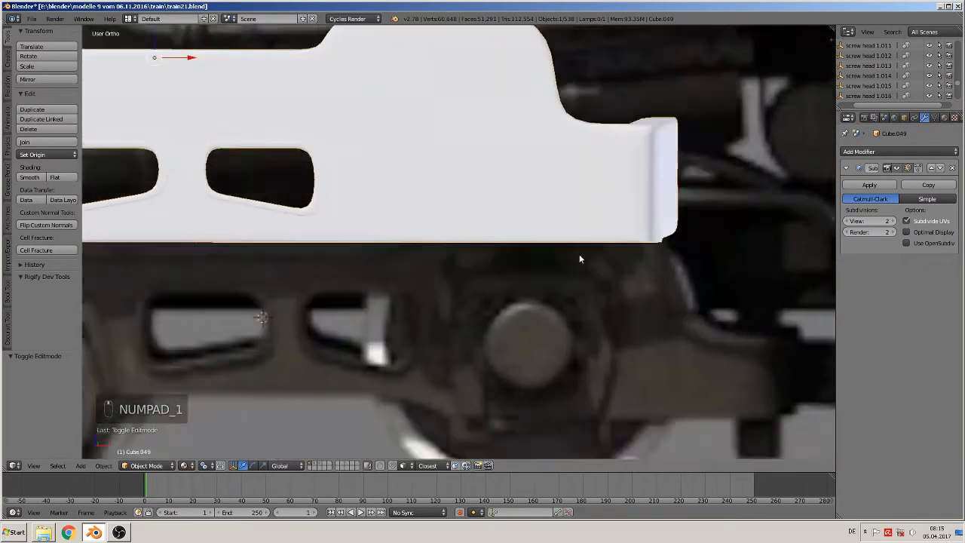
middle_click_drag(577, 258, 531, 281)
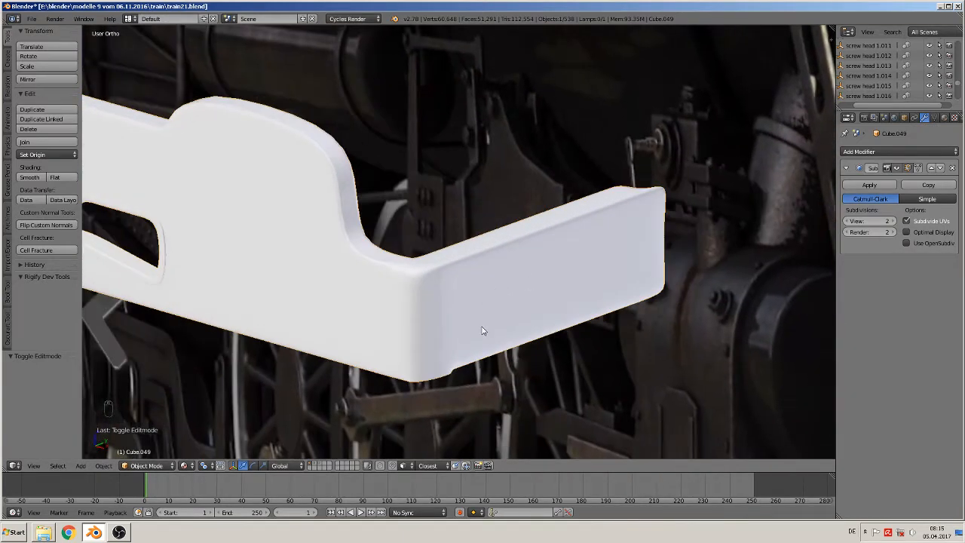
Dissolve the three stacked vertical edges of the redundant loop on the arm's outer side, near the corner.
key("Tab")
scroll(486, 362, "up", 4)
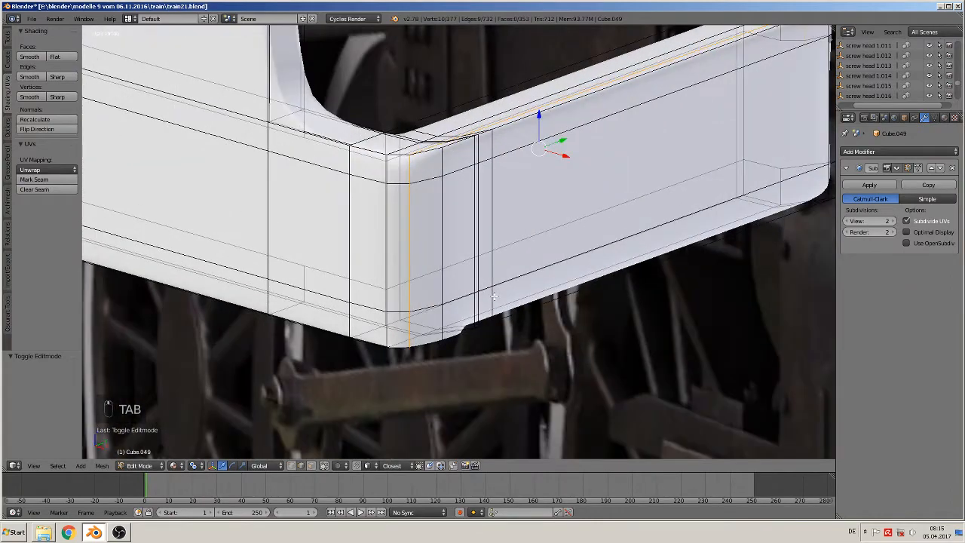
right_click(485, 326)
scroll(484, 326, "up", 1)
middle_click_drag(460, 315, 438, 334)
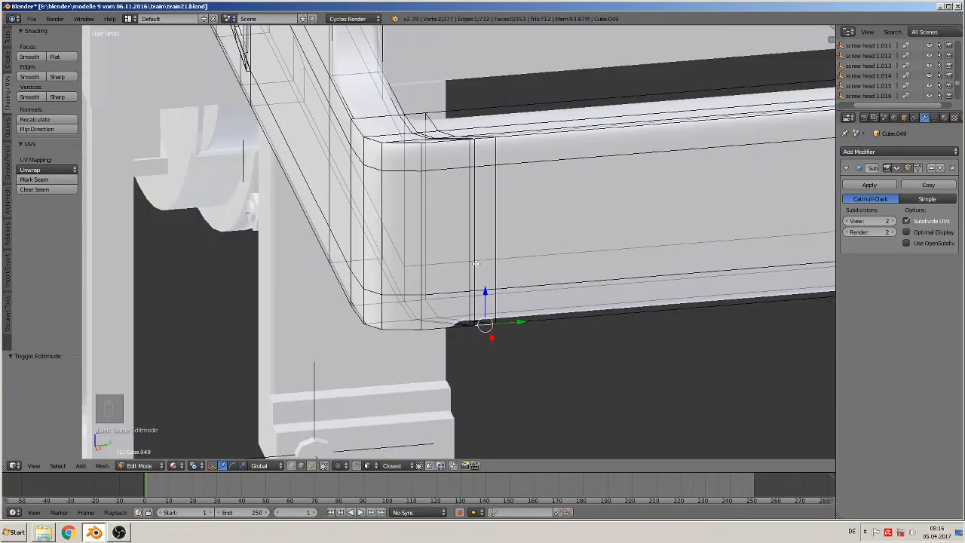
right_click(473, 313)
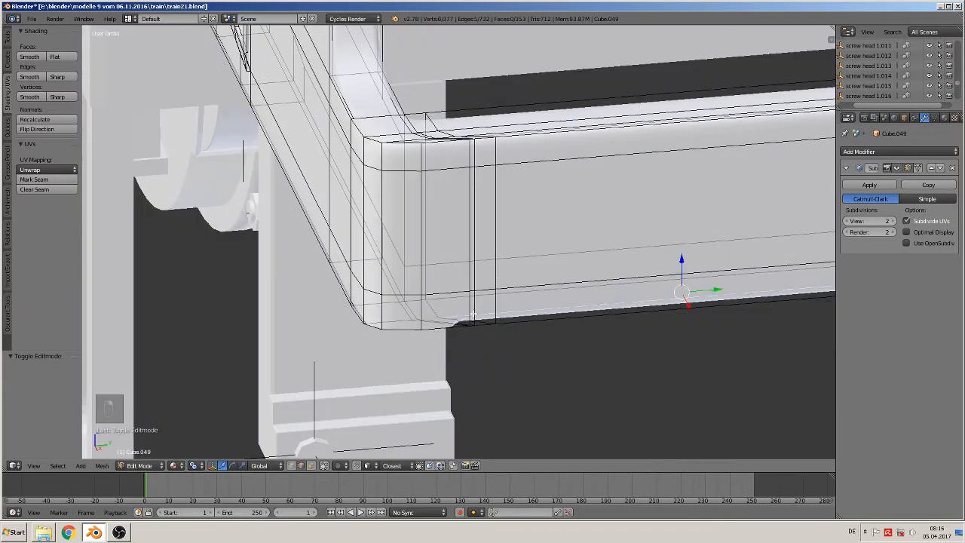
right_click(474, 309)
right_click(477, 256, "shift")
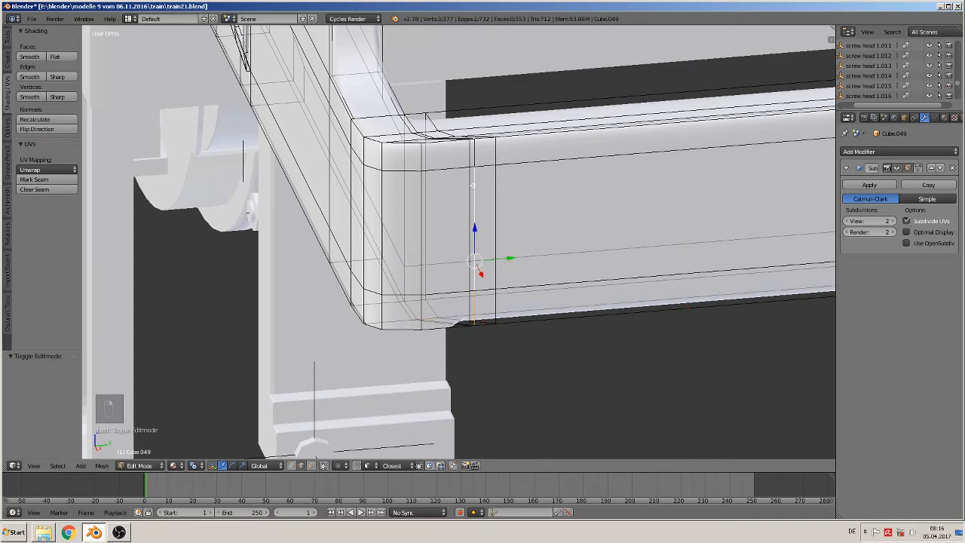
right_click(474, 153, "shift")
key("x")
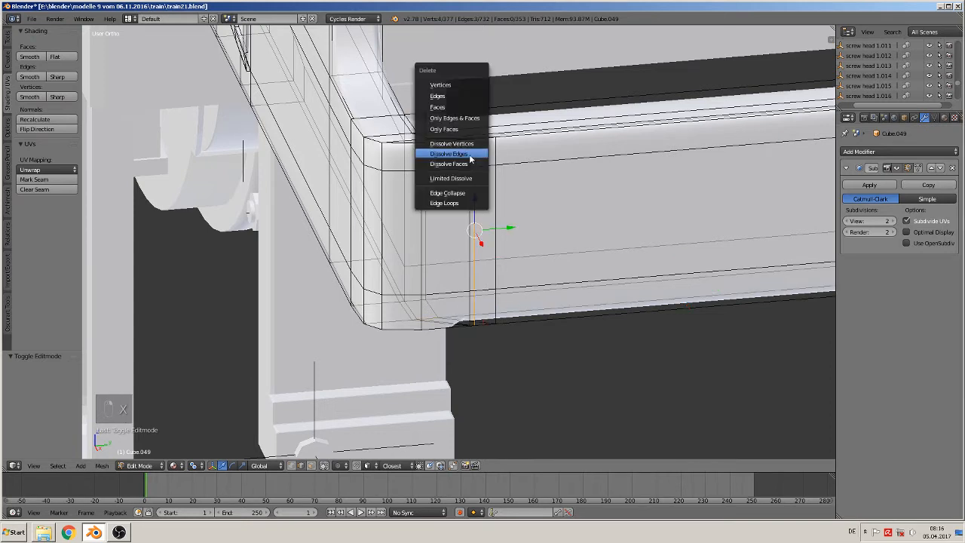
left_click(470, 155)
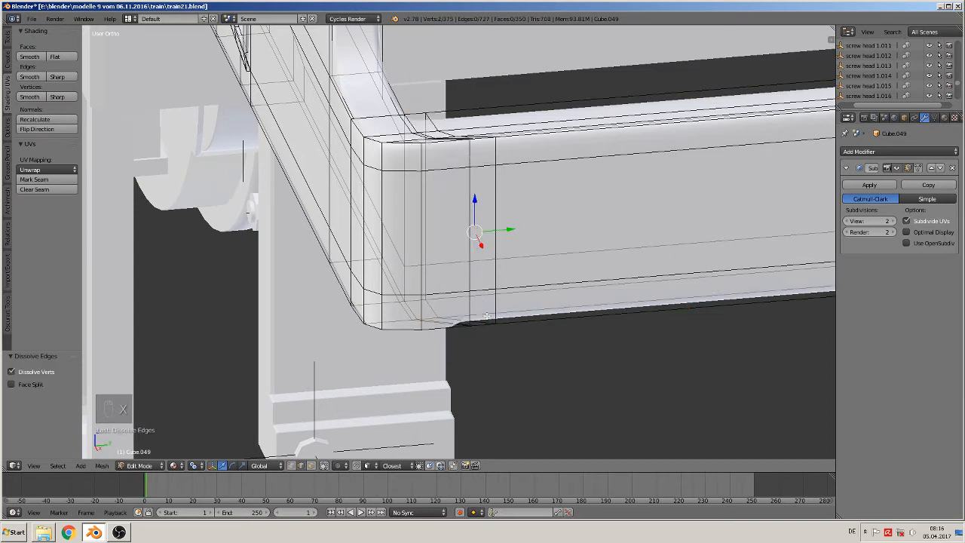
Dissolve the short leftover edges on the arm's underside beside the corner, one by one, to clear the notch.
middle_click_drag(486, 315, 473, 299)
scroll(473, 298, "up", 3)
middle_click_drag(458, 388, 454, 271, "shift")
scroll(447, 284, "up", 1)
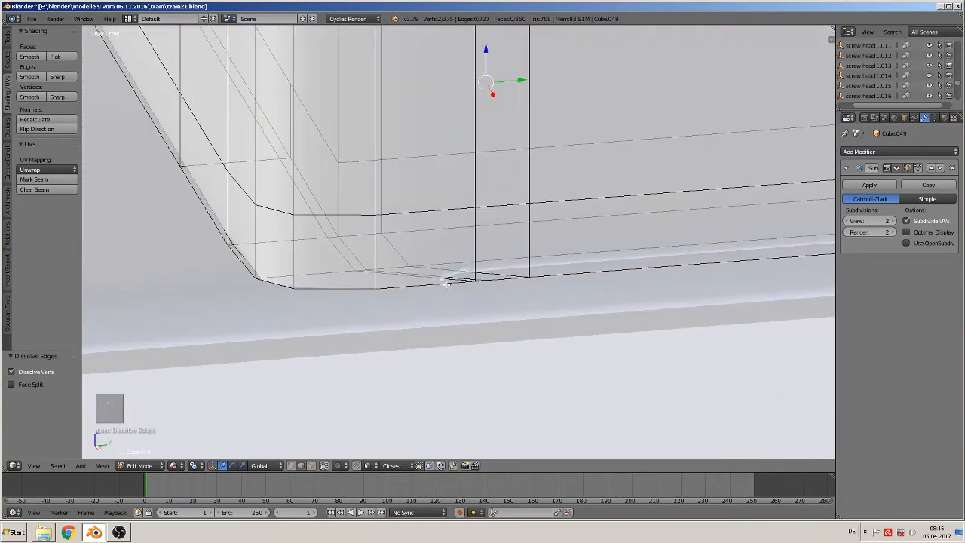
right_click(436, 273)
key("x")
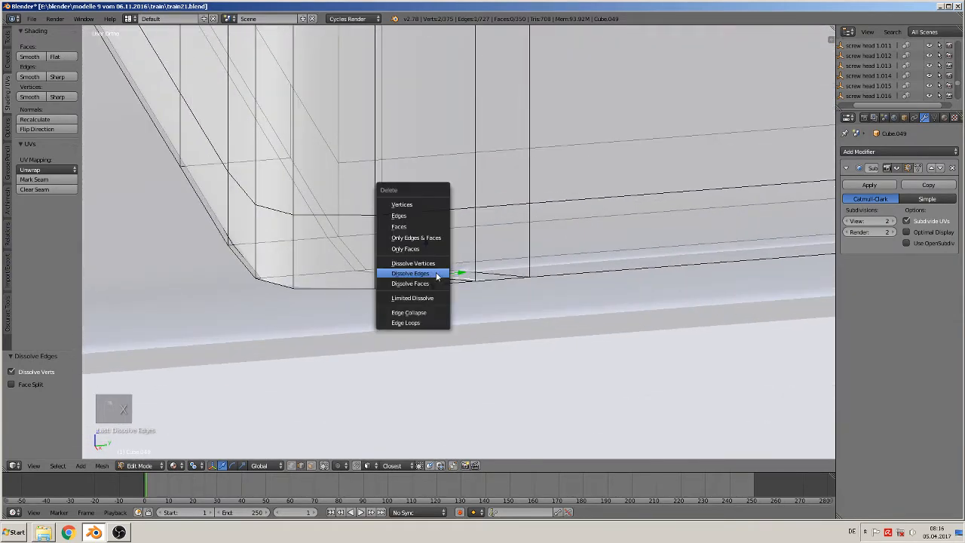
left_click(436, 273)
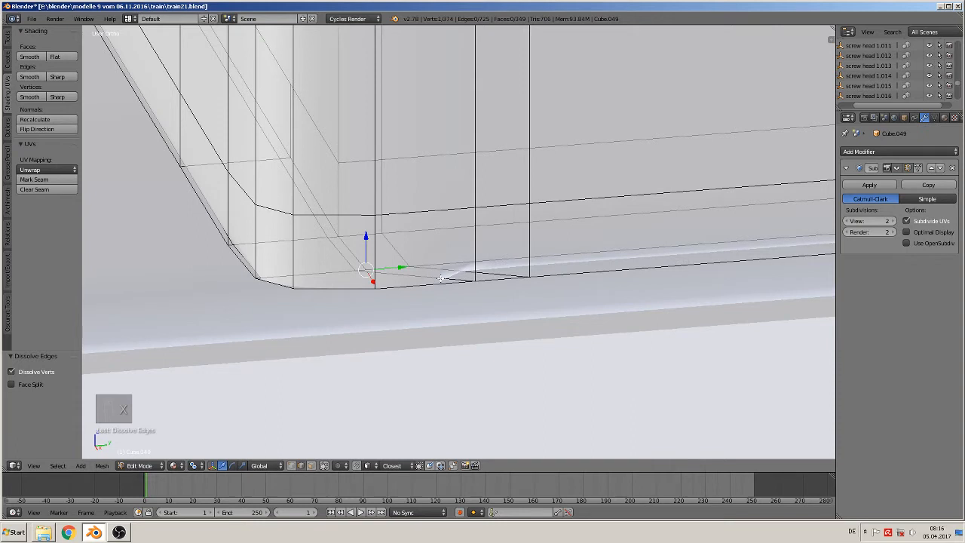
right_click(441, 279, "shift")
key("x")
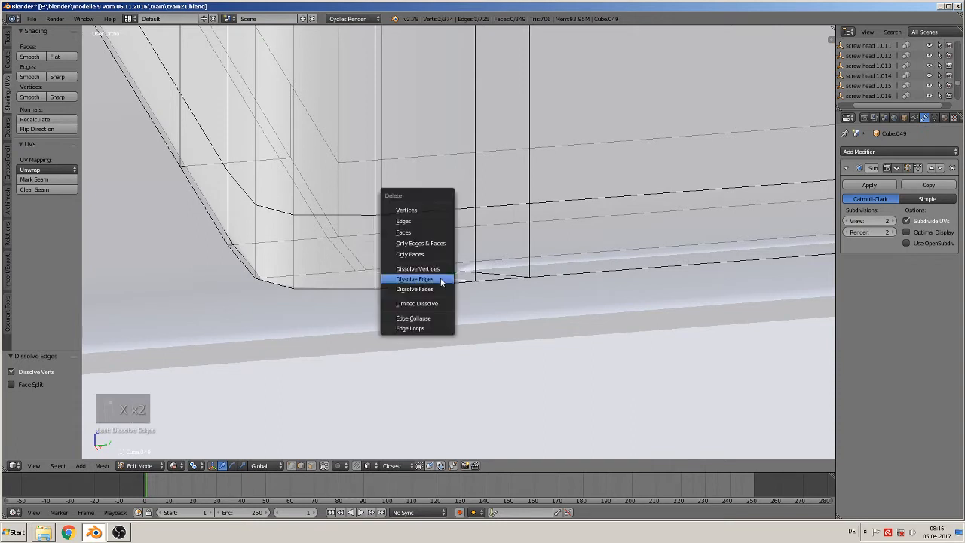
left_click(441, 277)
key("x")
left_click(465, 277)
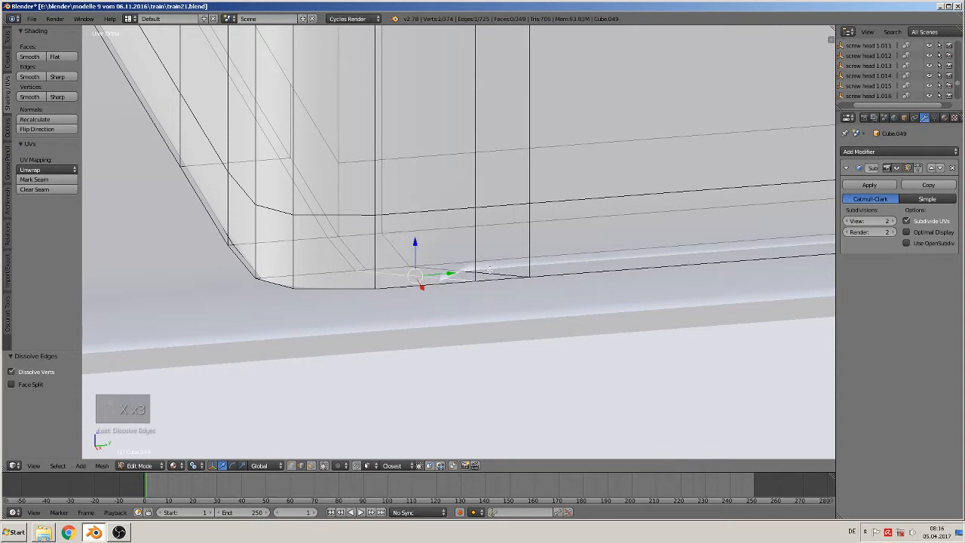
key("x")
left_click(490, 269)
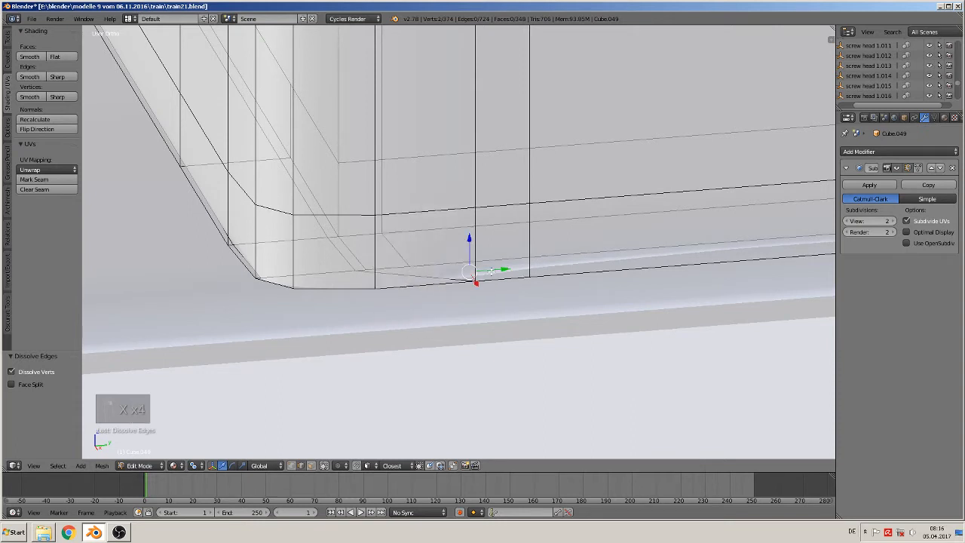
Move the outer vertices of the frame's left arm 0.018 along Y in top view to slant the corner.
key("Tab")
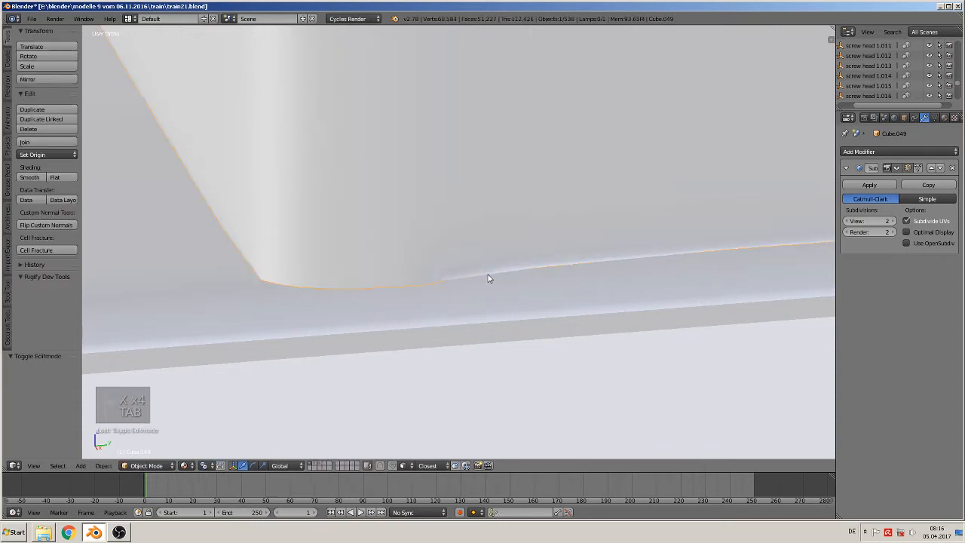
scroll(488, 268, "down", 5)
middle_click_drag(483, 254, 329, 243)
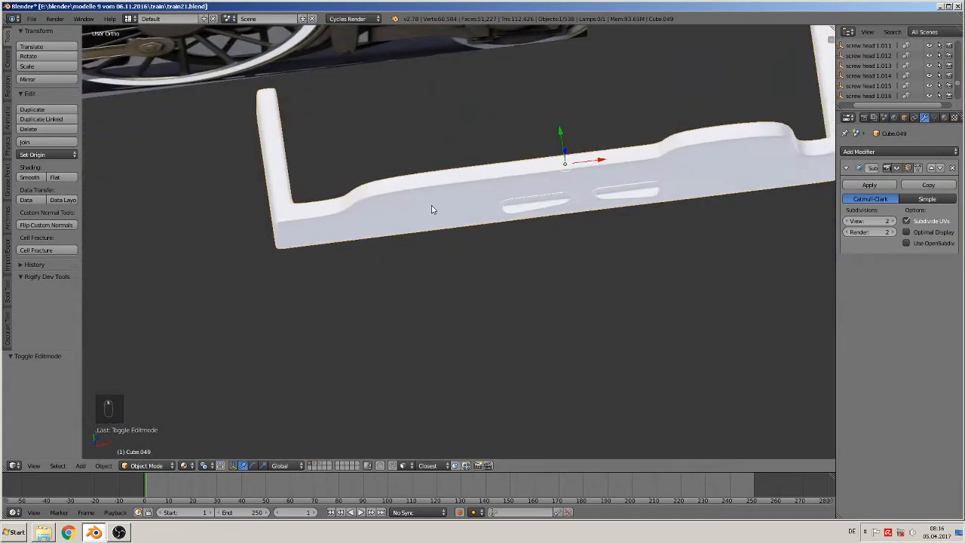
key("KP_7")
middle_click_drag(282, 136, 426, 210, "shift")
key("Tab")
scroll(426, 211, "up", 3)
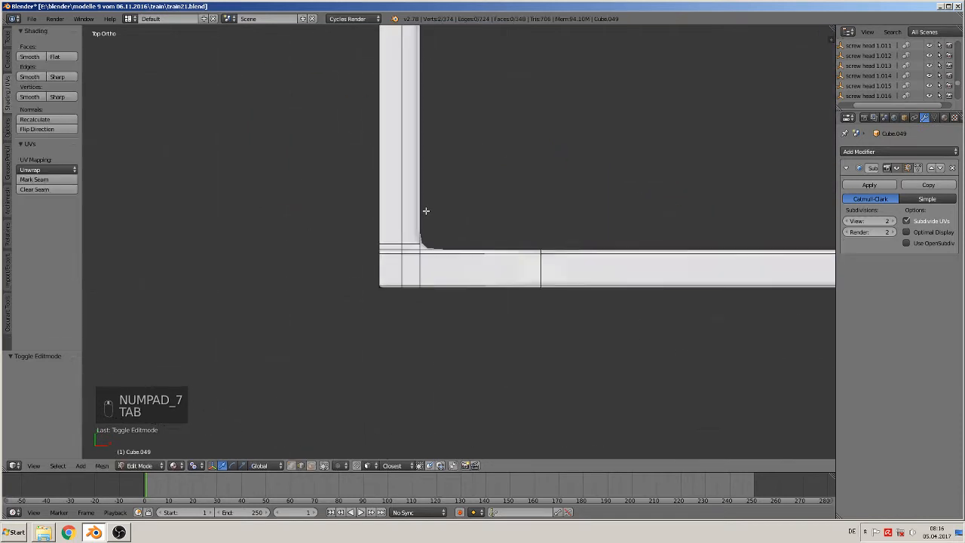
middle_click_drag(348, 380, 313, 444, "shift")
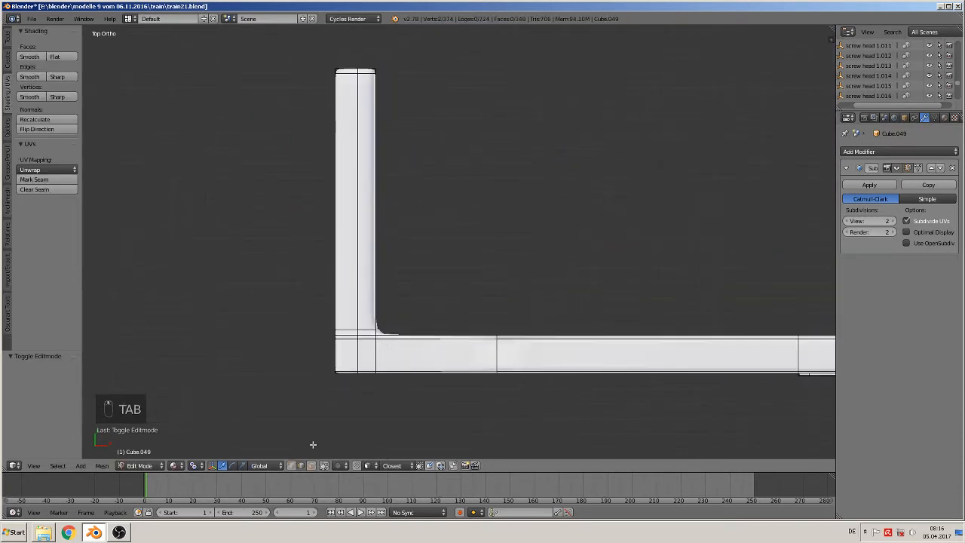
key("b")
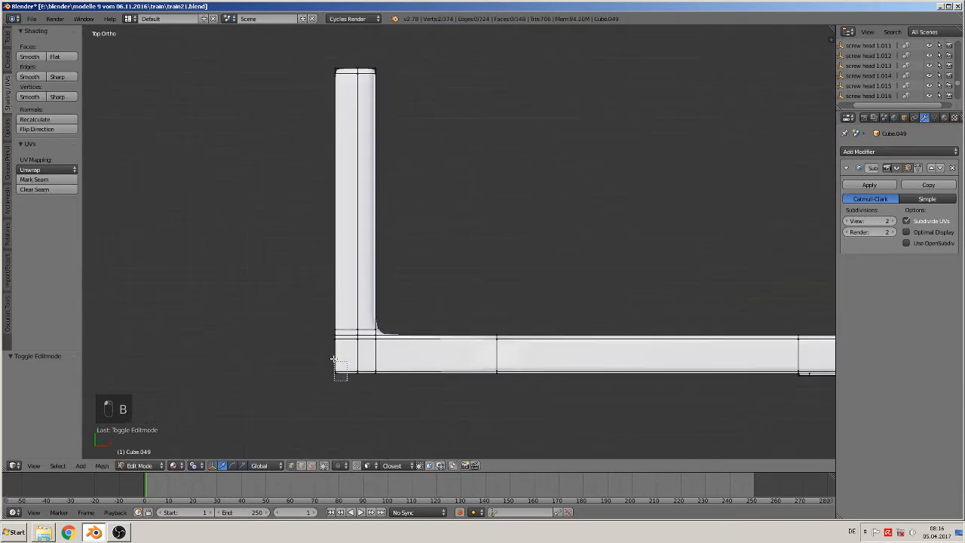
left_click_drag(345, 381, 279, 28)
left_click_drag(415, 235, 422, 211)
Move the lengthwise middle edge loop of the left arm along Y to round the corner, and check it in Object Mode.
right_click(353, 340, "alt")
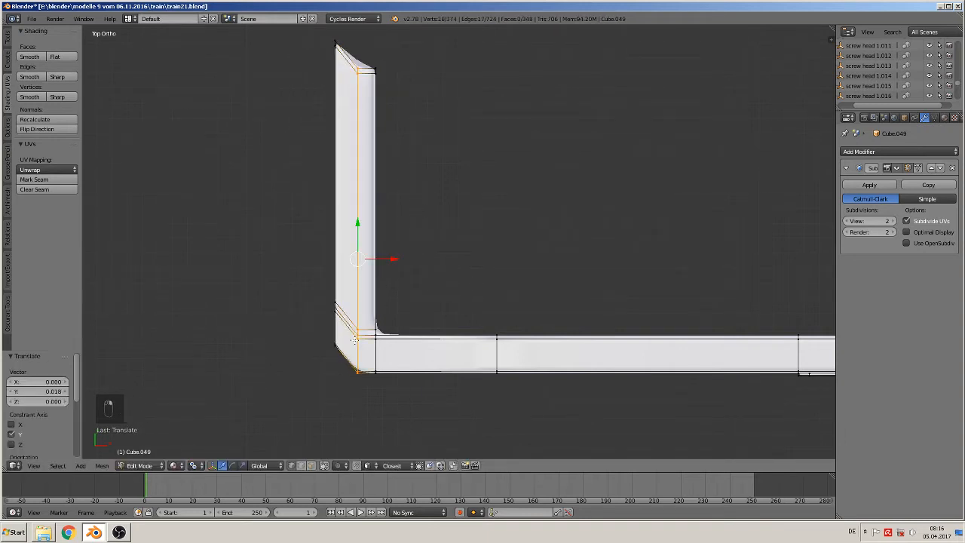
left_click_drag(360, 224, 388, 250)
middle_click_drag(397, 319, 408, 261)
key("Tab")
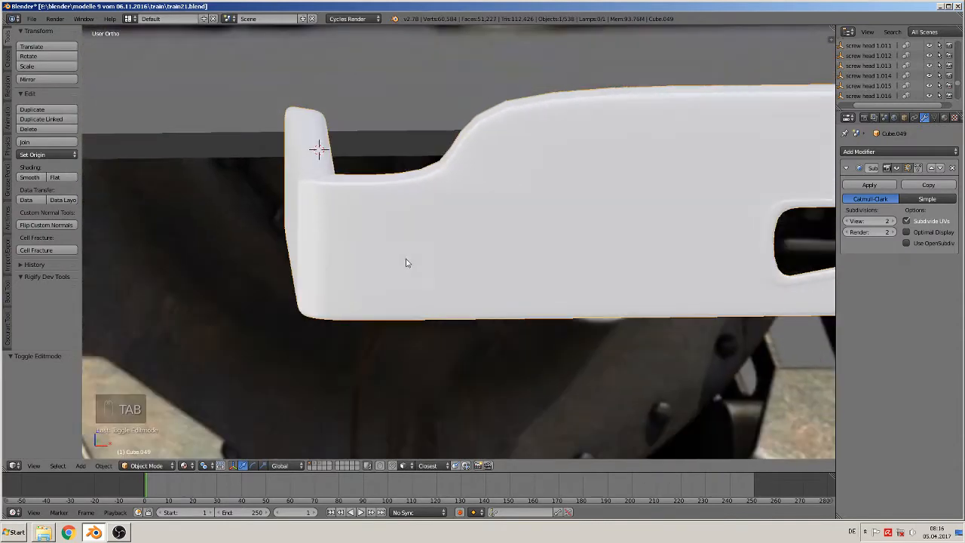
scroll(291, 220, "up", 3)
middle_click_drag(211, 180, 440, 207)
Dissolve the two redundant edges along the rounded corner's top rim and the three stacked vertical edges on its arm side, selecting only visible geometry.
key("Tab")
middle_click_drag(508, 183, 385, 198)
right_click(374, 112)
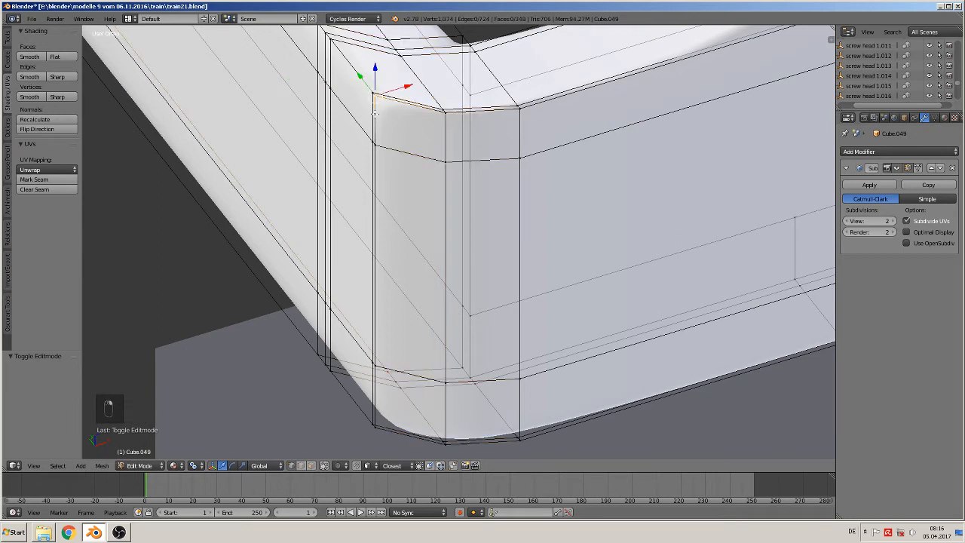
left_click(324, 465)
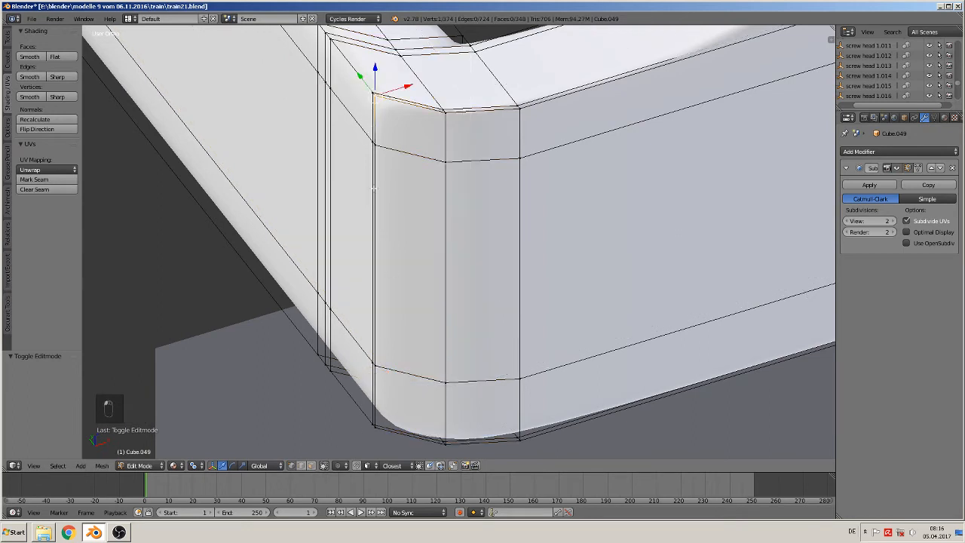
key("a")
right_click(405, 103)
right_click(484, 106, "shift")
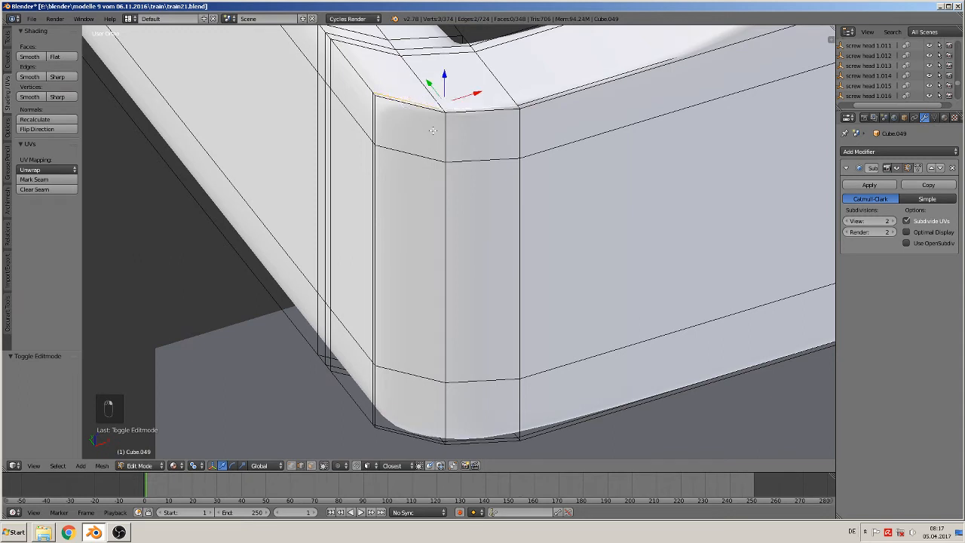
right_click(375, 125, "shift")
right_click(373, 186, "shift")
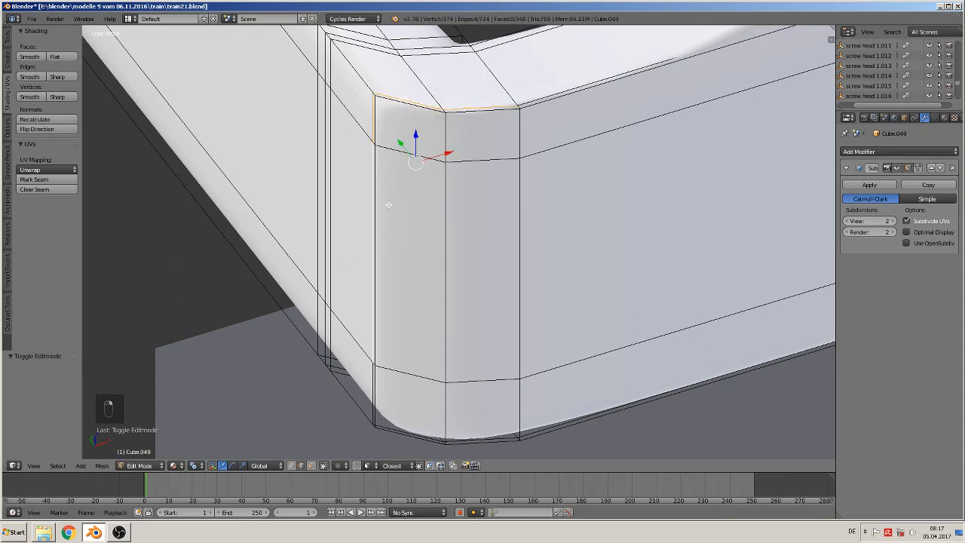
middle_click_drag(388, 204, 380, 366)
right_click(361, 367, "shift")
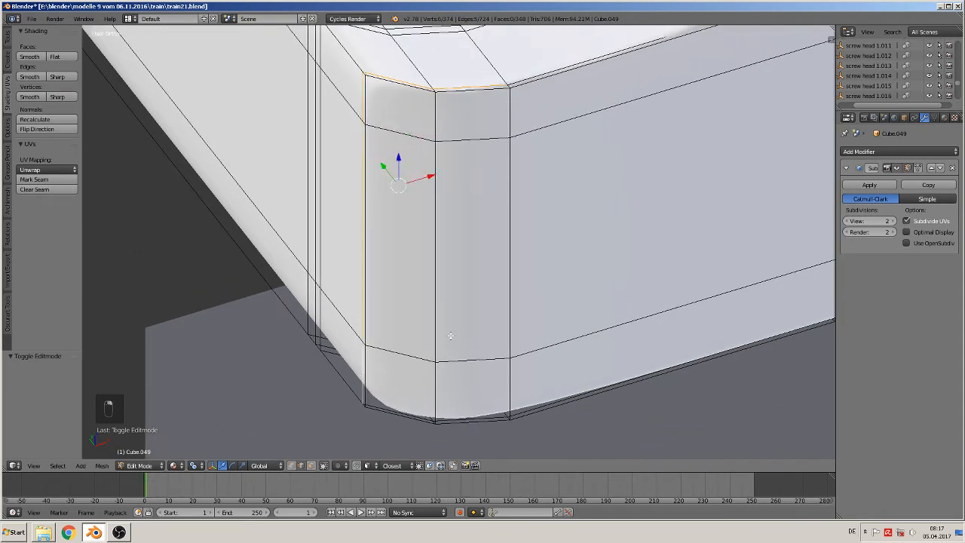
key("x")
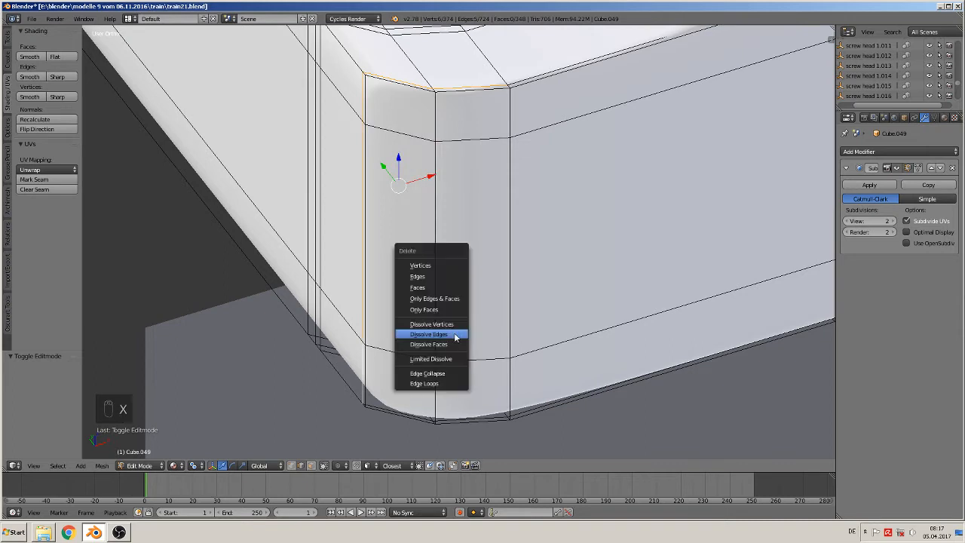
left_click(456, 334)
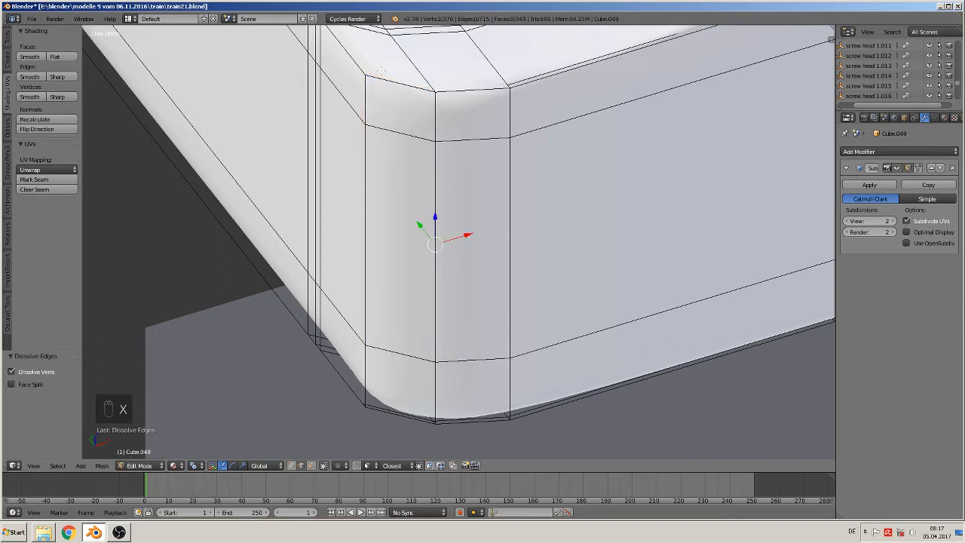
Try to dissolve the leftover doubled edge along the front face's upper rim beside the rounded corner.
middle_click_drag(542, 117, 480, 141)
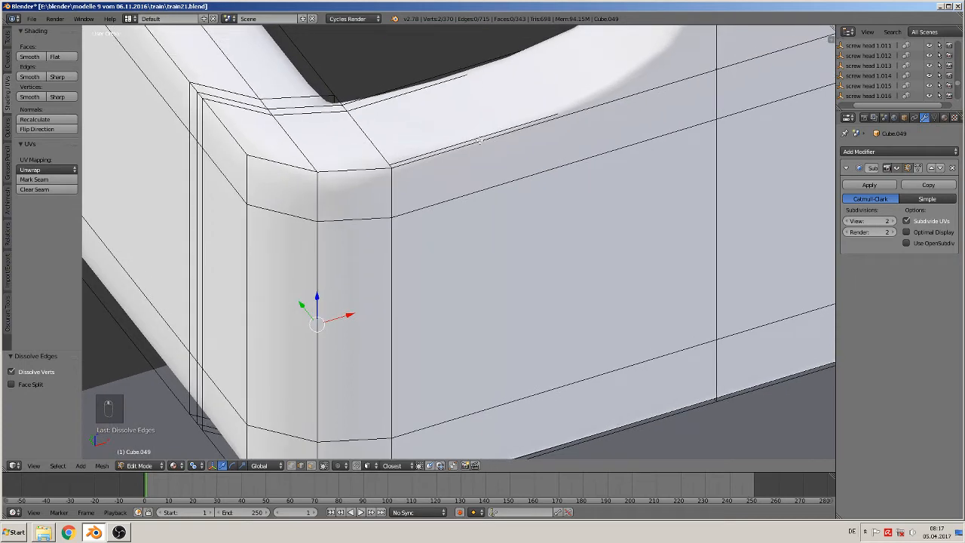
right_click(475, 134)
key("x")
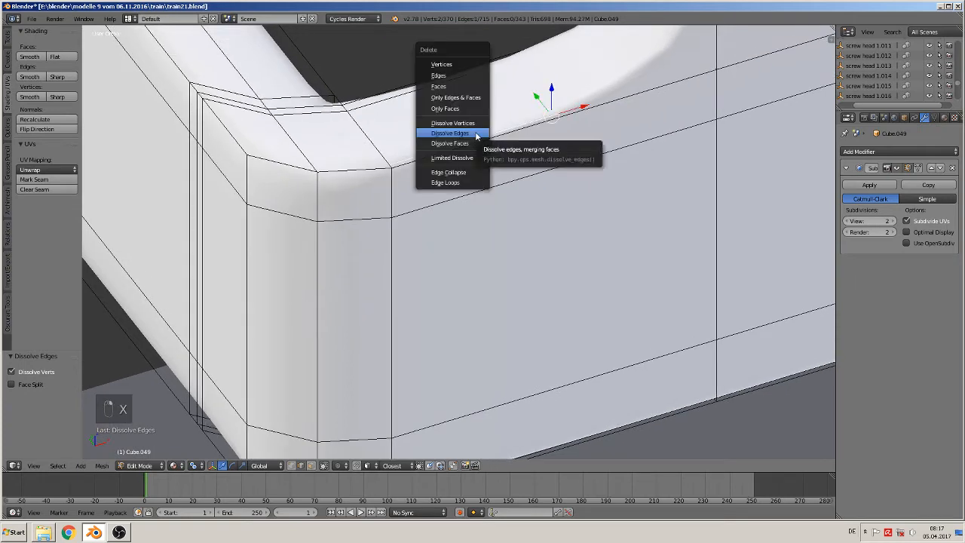
left_click(476, 133)
scroll(477, 133, "down", 4)
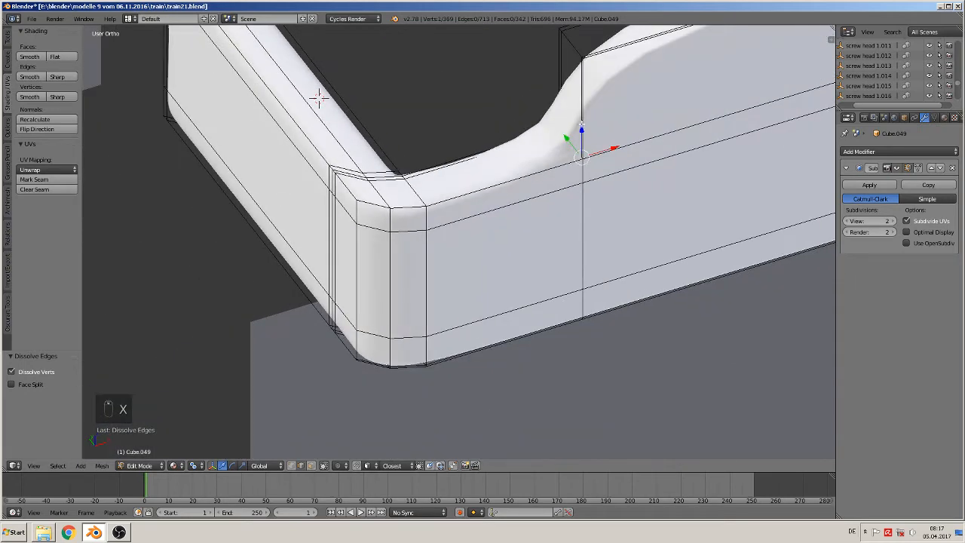
key("ctrl+z")
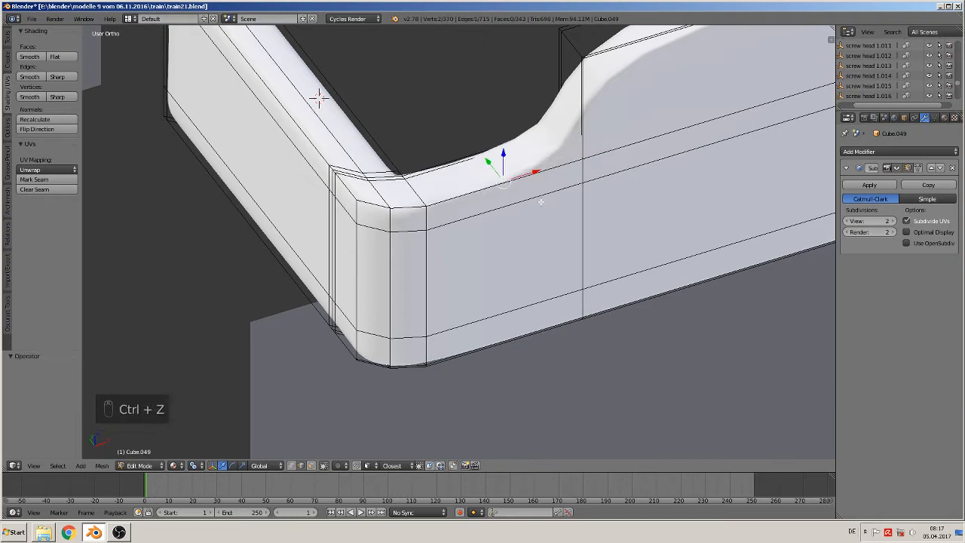
Dissolve the two redundant inner edges running along the underside of the rounded corner, allowing selection through the mesh.
scroll(478, 273, "up", 5)
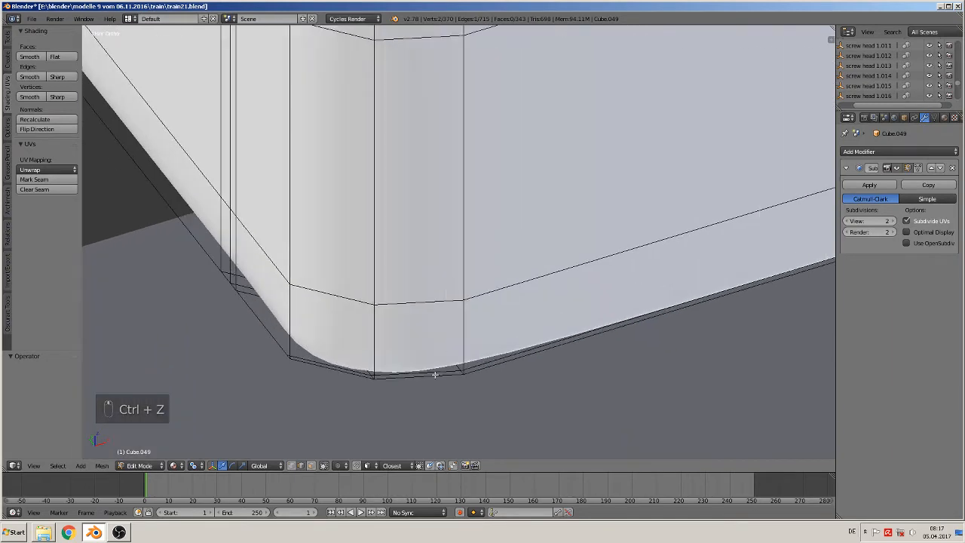
right_click(435, 375)
middle_click_drag(426, 374, 450, 249)
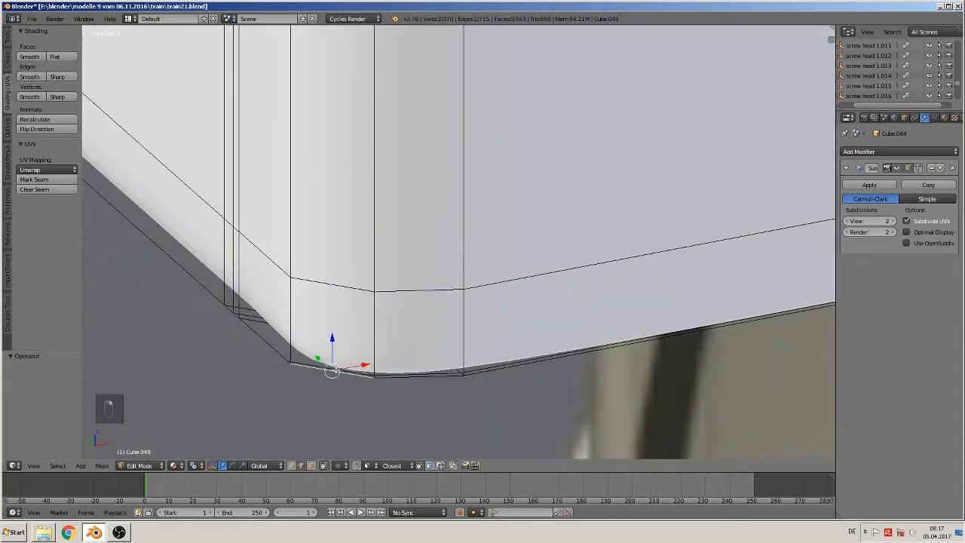
right_click(404, 372)
scroll(397, 366, "up", 2)
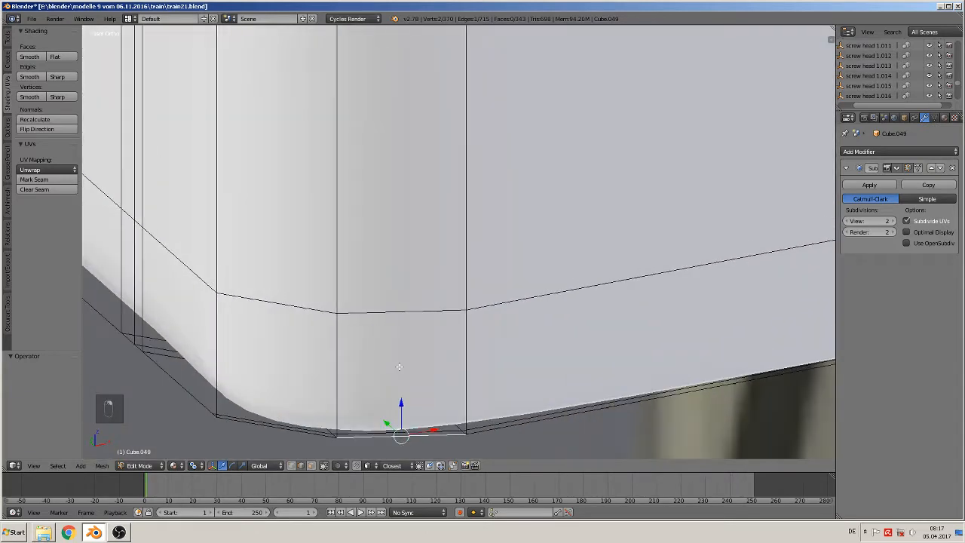
middle_click_drag(397, 367, 444, 276, "shift")
scroll(443, 276, "up", 4)
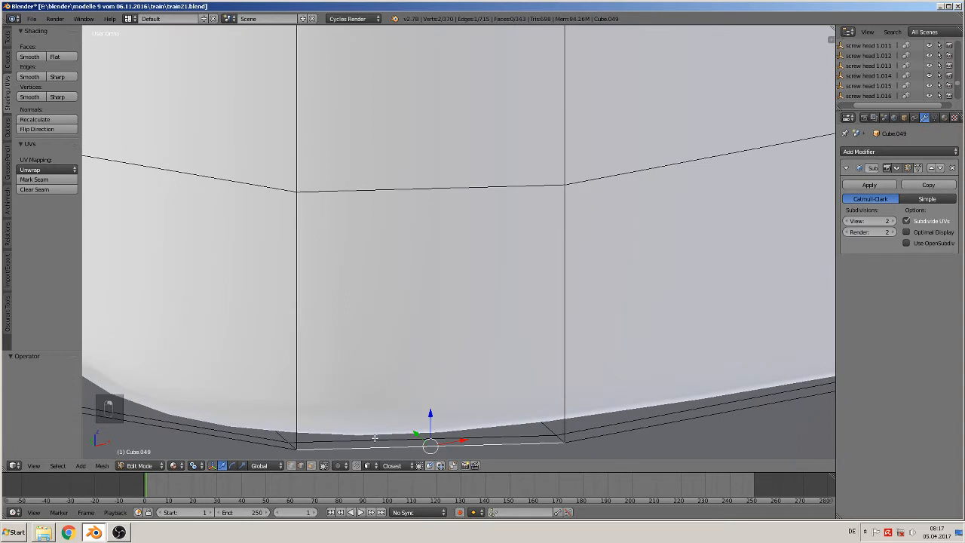
left_click(325, 467)
right_click(355, 440)
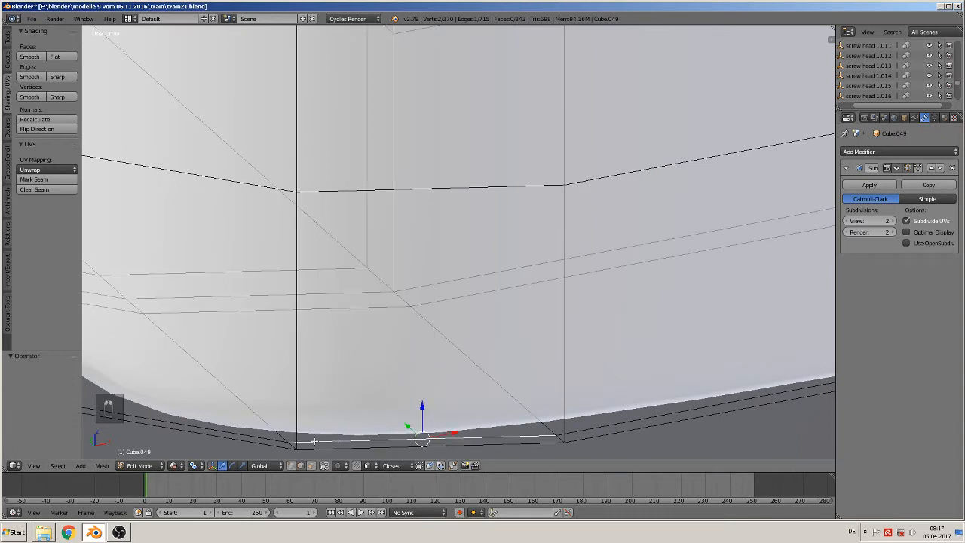
right_click(237, 432, "shift")
key("x")
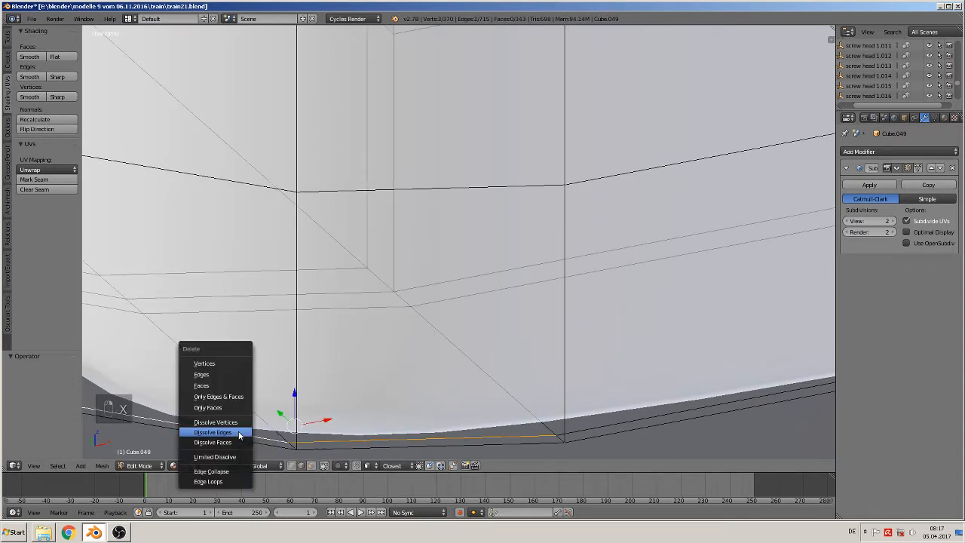
left_click(238, 431)
Examine the rounded corner in Object Mode and compare the whole frame with the reference photo from the front.
scroll(291, 394, "down", 5)
key("Tab")
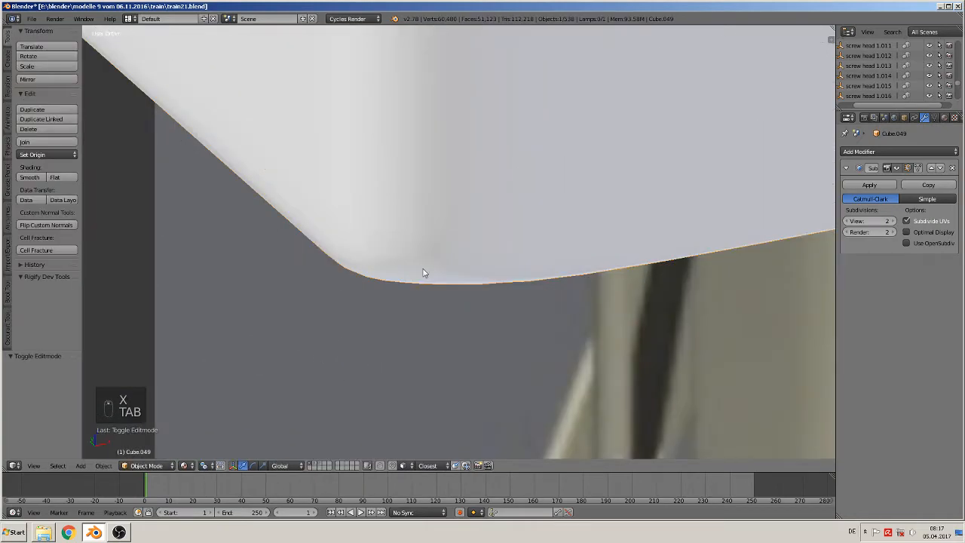
scroll(450, 248, "down", 3)
middle_click_drag(450, 247, 384, 264)
key("KP_1")
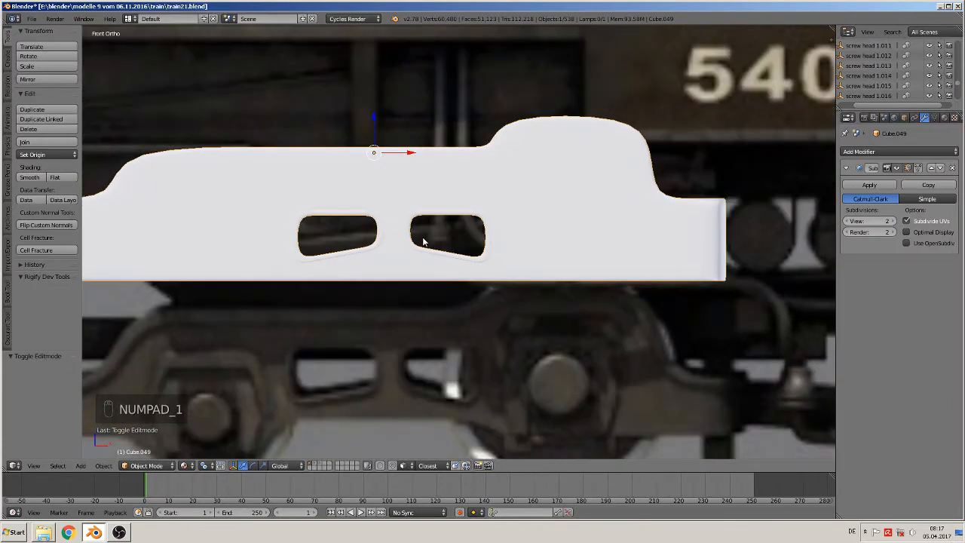
scroll(508, 205, "down", 4)
middle_click_drag(470, 276, 491, 294, "shift")
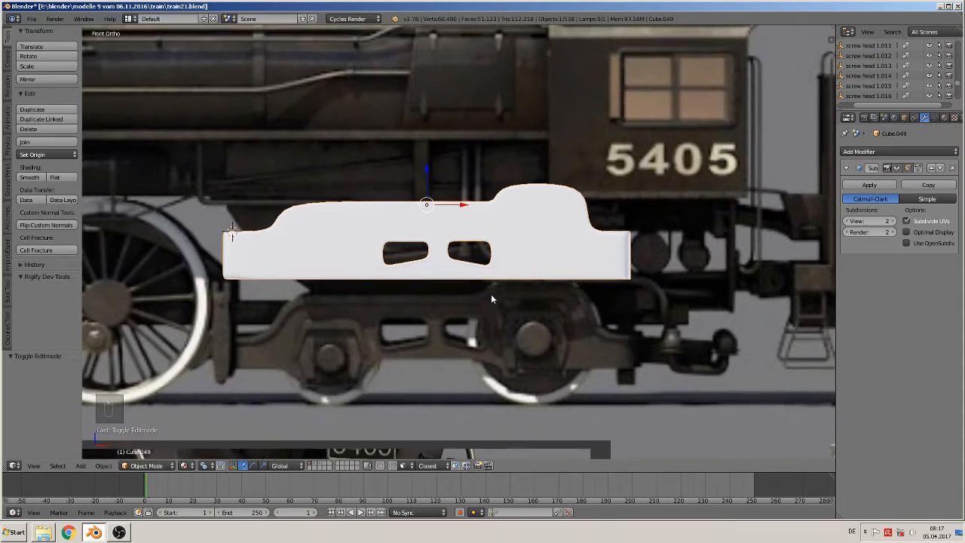
scroll(486, 305, "up", 2)
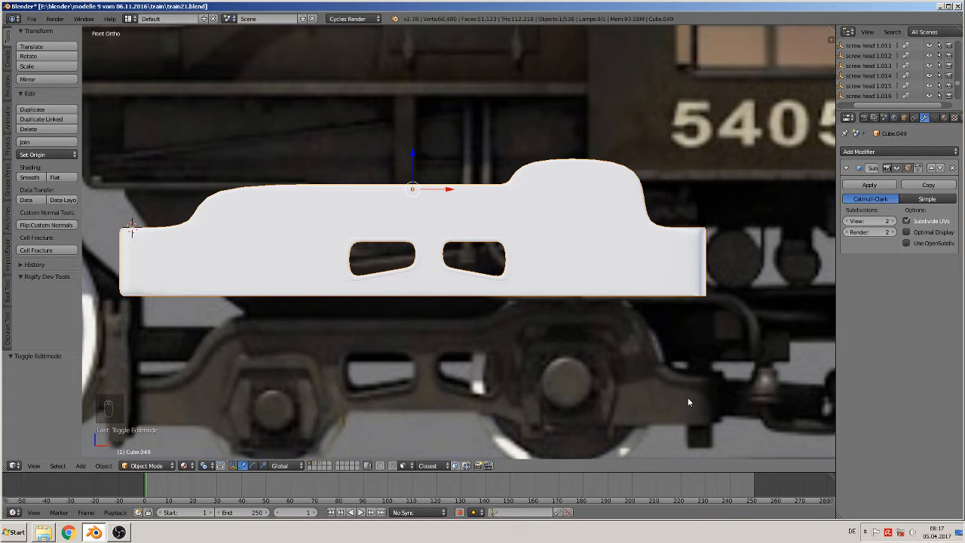
Select the rim vertices around both openings from the front, excluding those on the frame's bottom edge.
key("Tab")
key("a")
key("a")
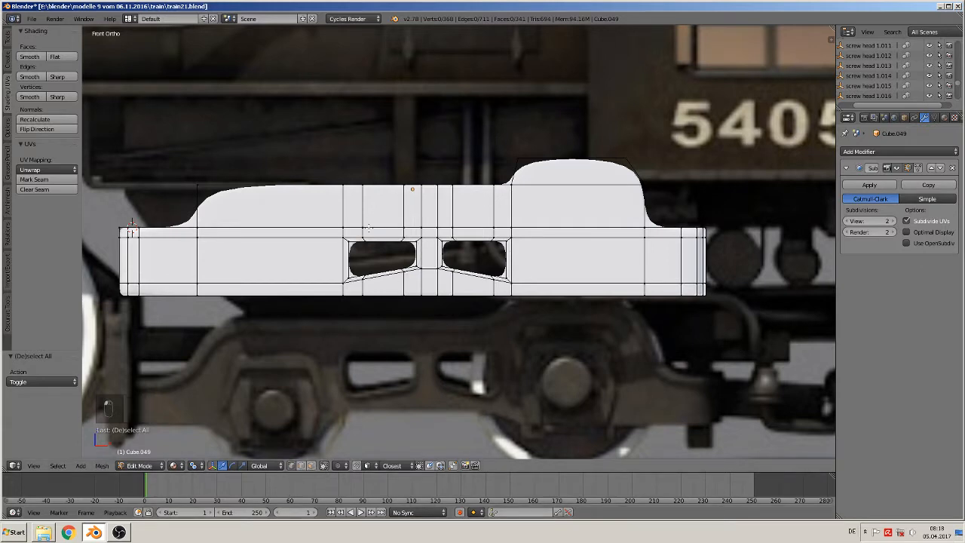
key("c")
mouse_move(355, 233)
left_mouse_down()
mouse_move(356, 272)
mouse_move(482, 280)
mouse_move(501, 242)
mouse_move(354, 249)
mouse_move(343, 239)
mouse_move(351, 235)
mouse_move(335, 263)
mouse_move(422, 256)
mouse_move(468, 275)
mouse_move(501, 271)
mouse_move(505, 223)
mouse_move(388, 228)
left_mouse_up()
key("c")
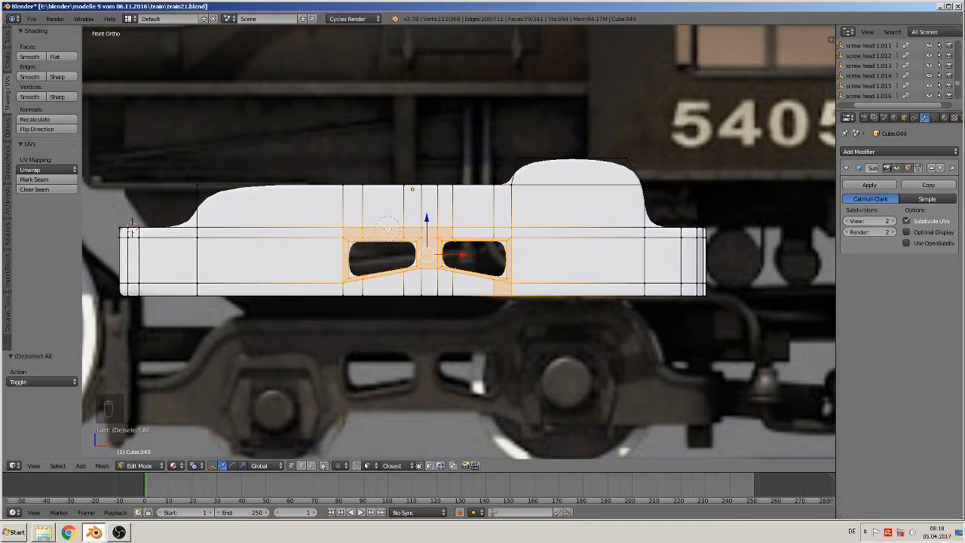
key("c")
middle_click_drag(499, 303, 512, 299)
right_click(520, 297)
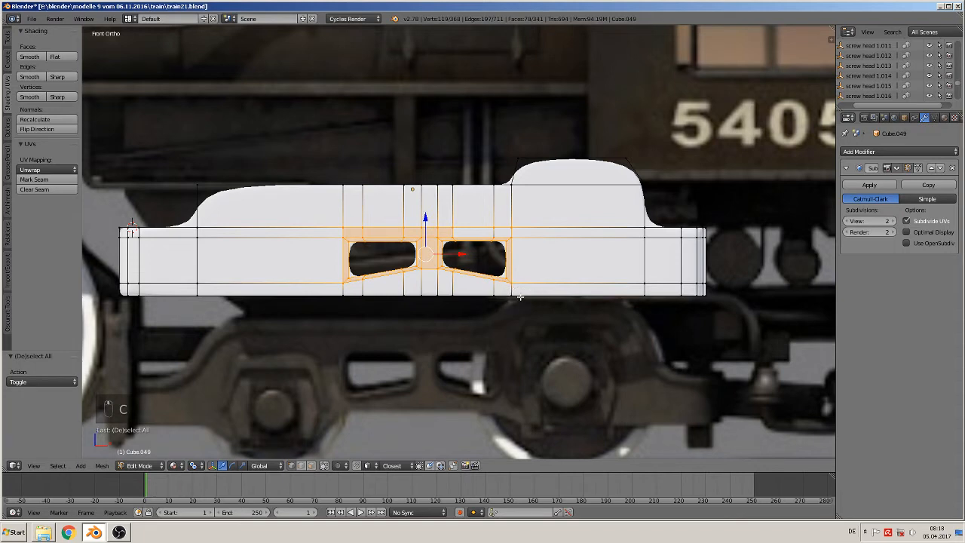
Add the missed vertices above the right opening to the selection and try raising both openings along Z.
key("c")
mouse_move(501, 230)
left_mouse_down()
mouse_move(431, 209)
mouse_move(439, 189)
left_mouse_up()
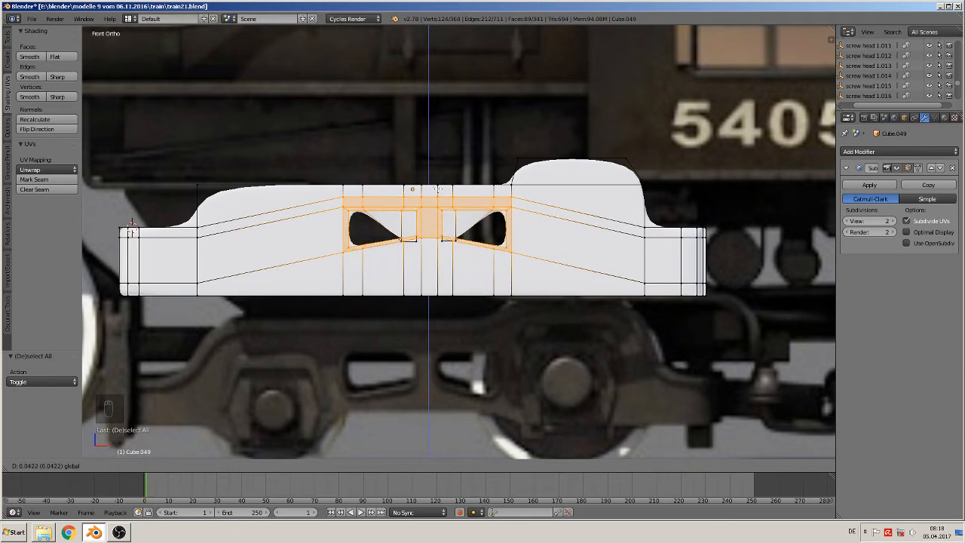
left_click(439, 189)
key("ctrl+z")
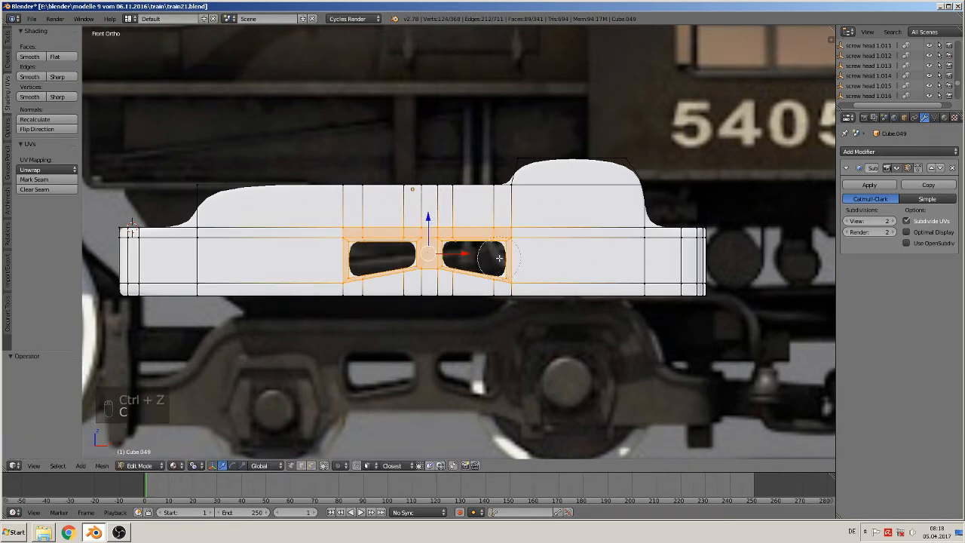
Include the missed inner rim vertices of both openings, raise the openings along Z towards the frame's upper edge, and clear the selection.
key("c")
mouse_move(494, 249)
left_mouse_down()
mouse_move(369, 260)
mouse_move(409, 259)
left_mouse_up()
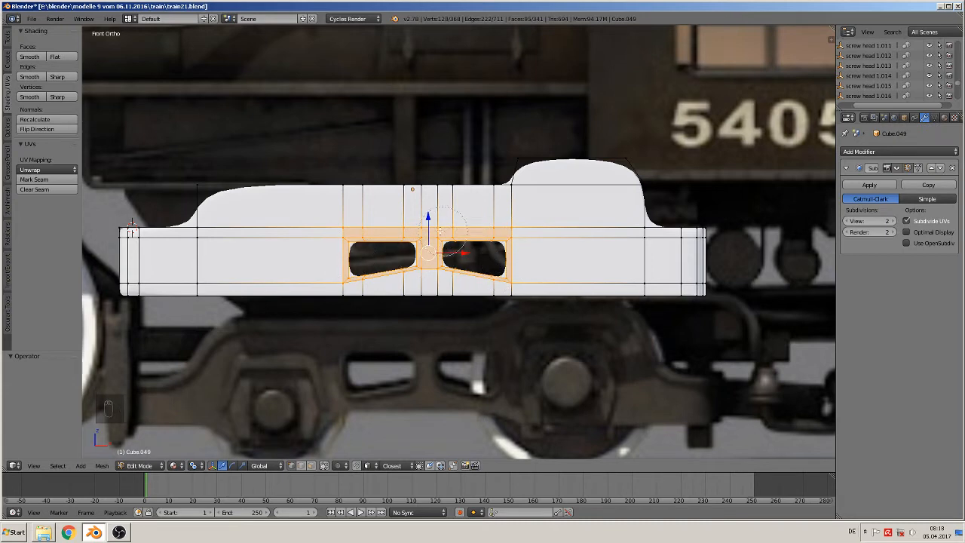
right_click(348, 232)
left_click_drag(429, 217, 429, 190)
key("a")
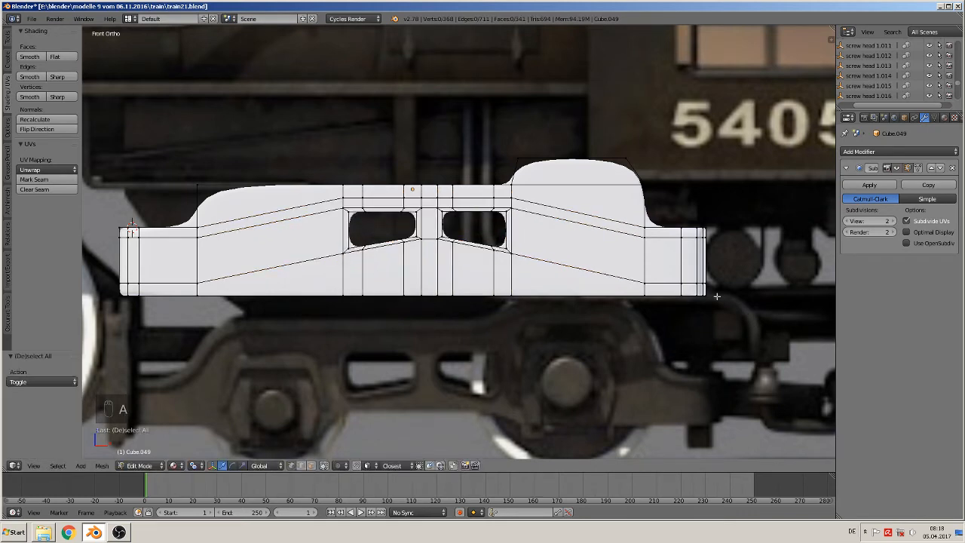
Select all vertices along the frame's bottom edge, raise them 0.033 along Z, and check the shape in Object Mode.
key("b")
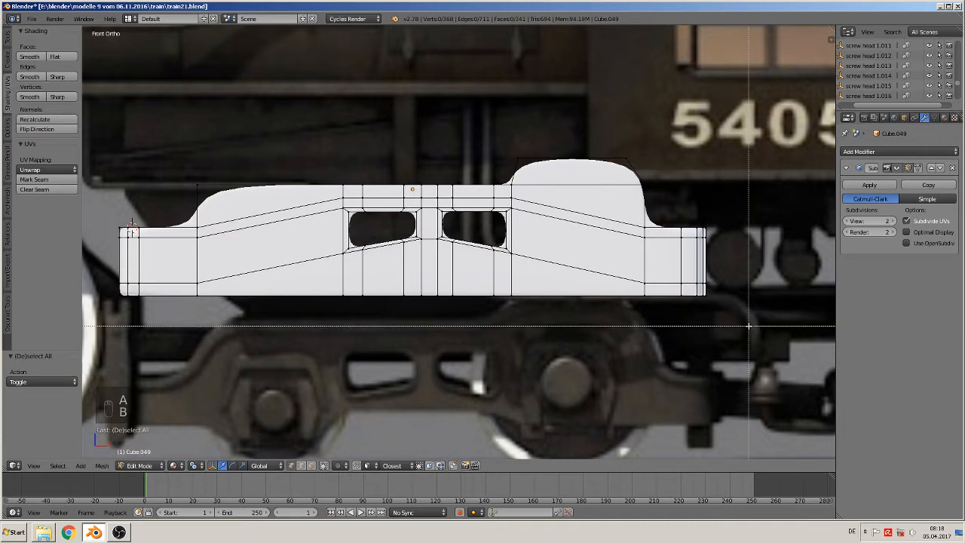
left_click_drag(748, 325, 52, 276)
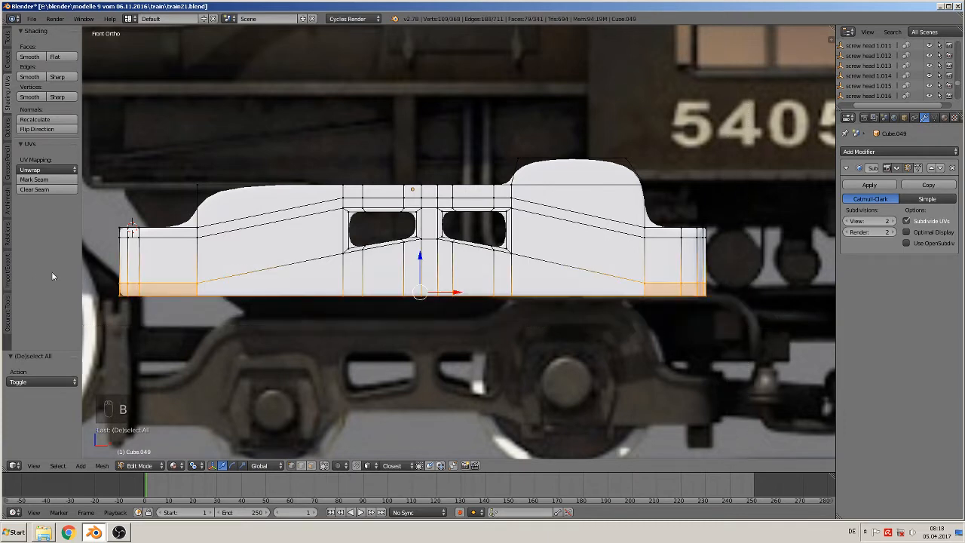
left_click(416, 260)
left_click_drag(420, 253, 420, 233)
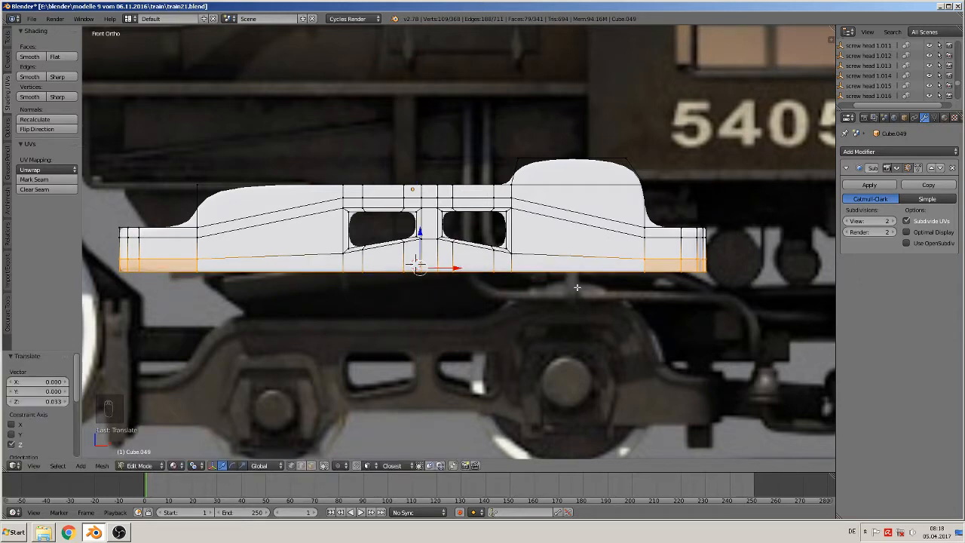
key("Tab")
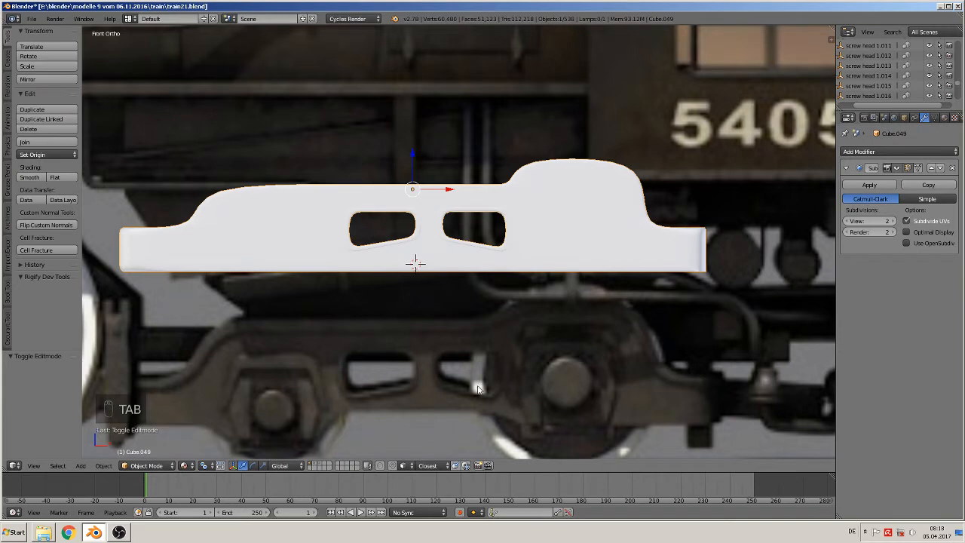
Clear the mesh selection in Edit Mode and select the vertices around both openings from the front, excluding the frame's outer edges.
key("Tab")
key("a")
key("a")
key("a")
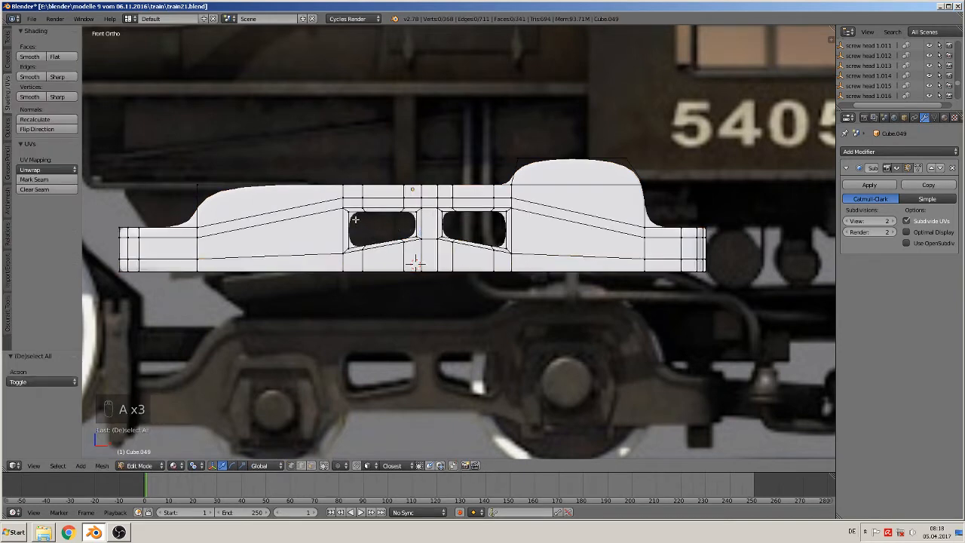
key("a")
key("a")
key("c")
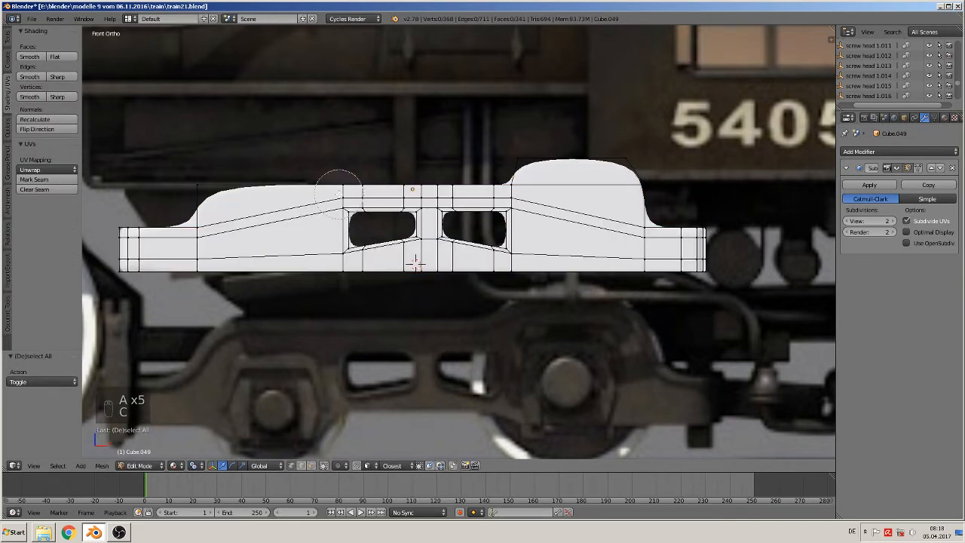
scroll(342, 196, "up", 3)
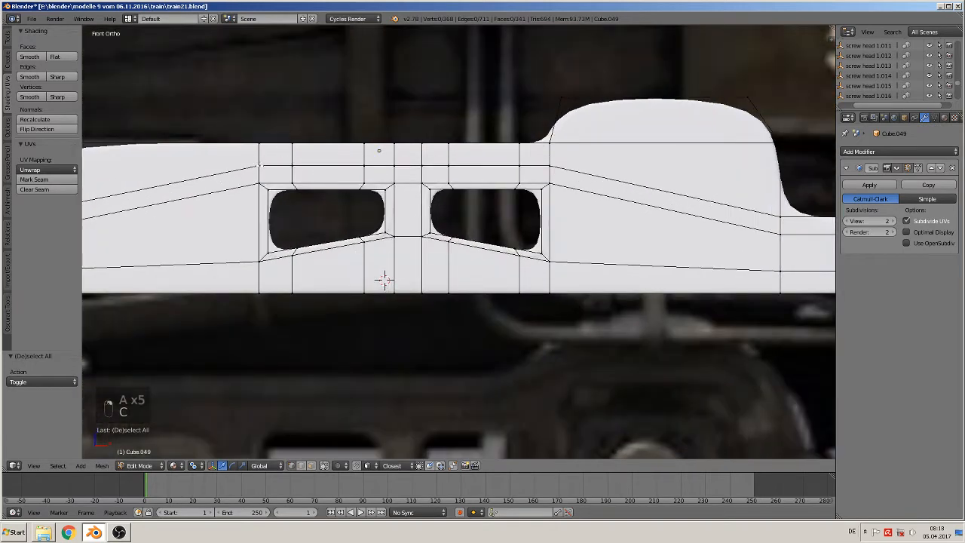
scroll(384, 280, "down", 2)
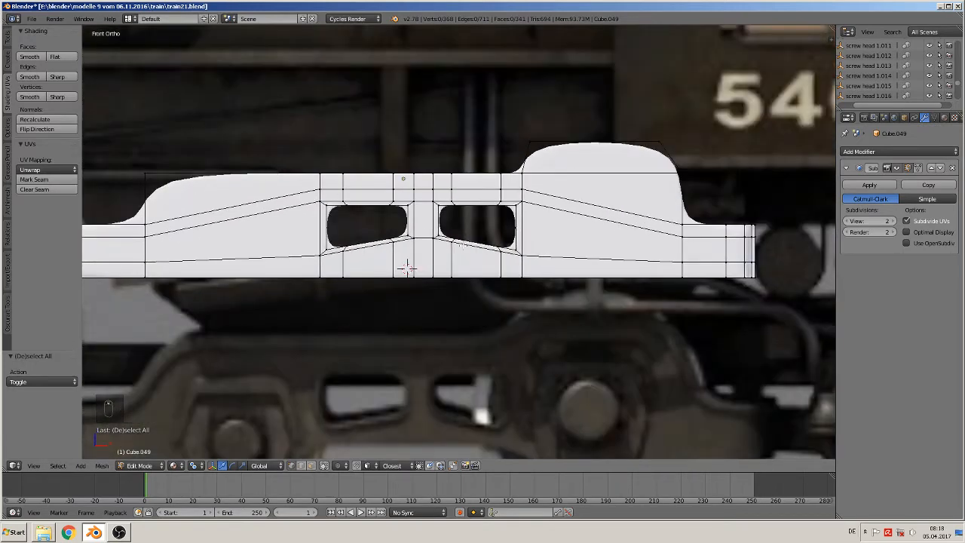
scroll(461, 245, "down", 2)
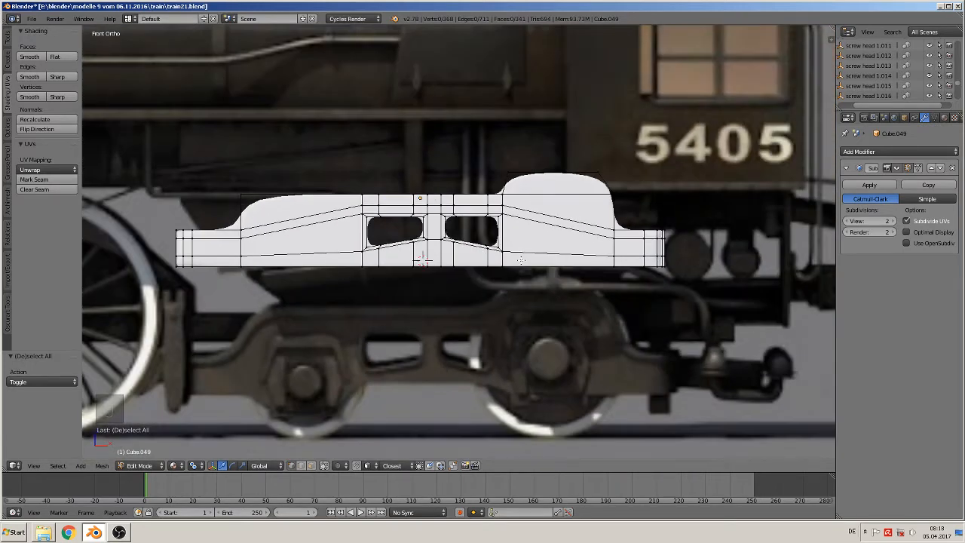
key("b")
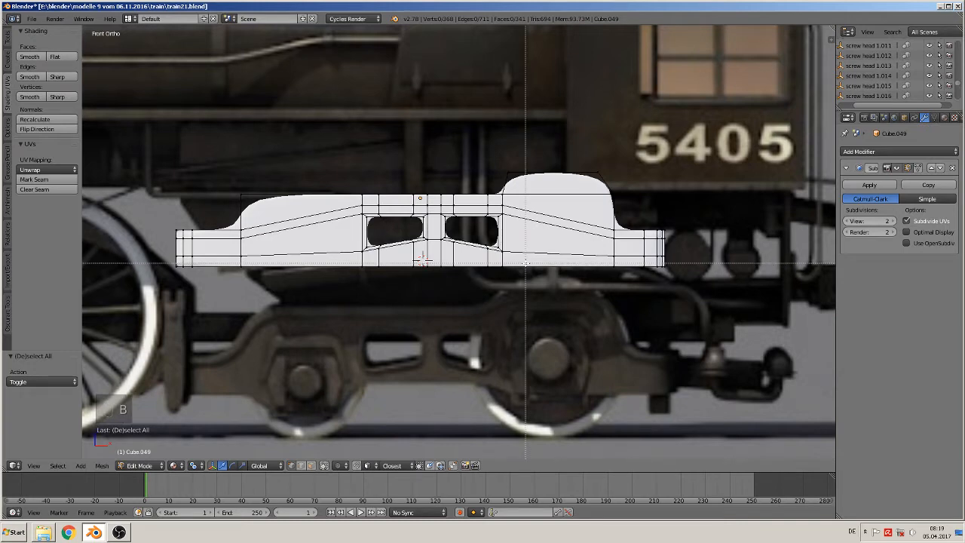
left_click_drag(525, 263, 355, 206)
Scale both openings up by 1.195, narrow them slightly along X, and compare the frame with the reference photo in Object Mode.
key("s")
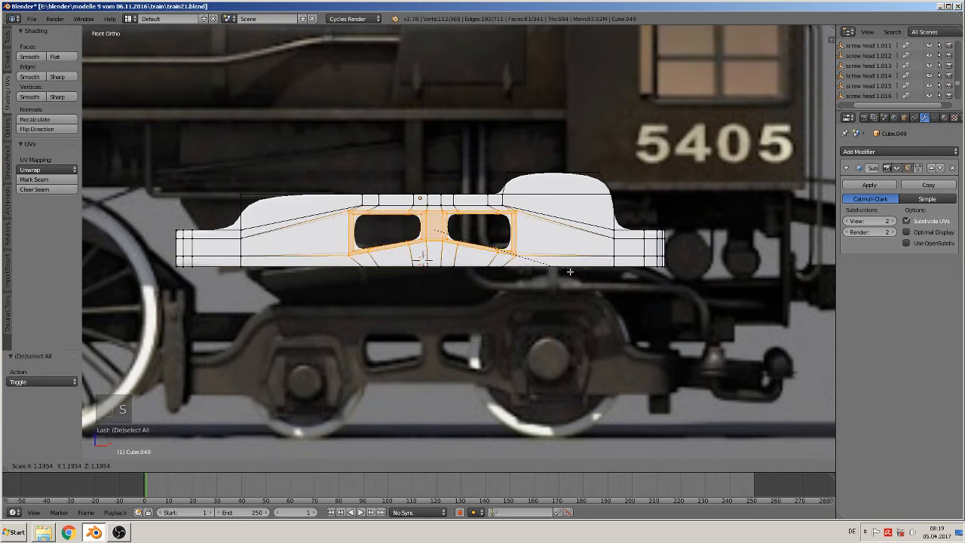
left_click(570, 271)
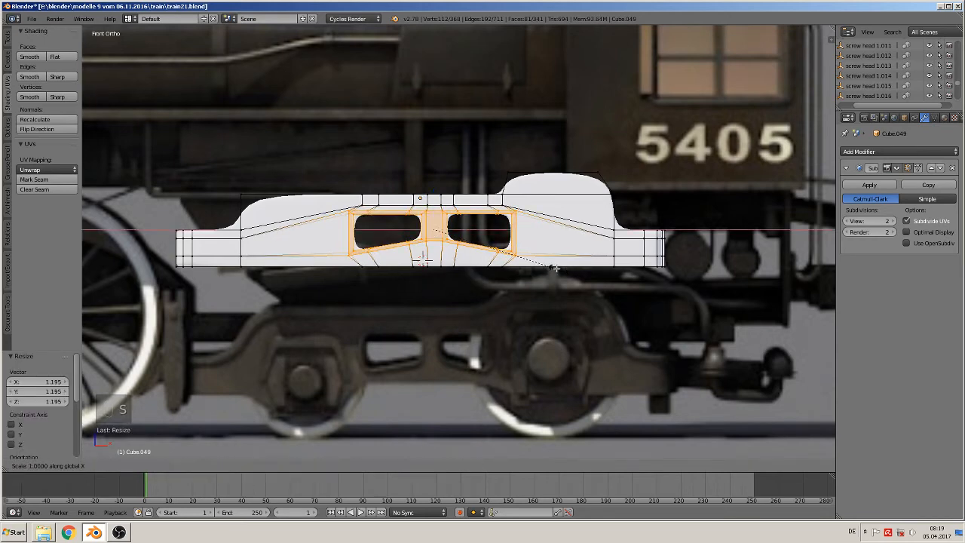
key("Tab")
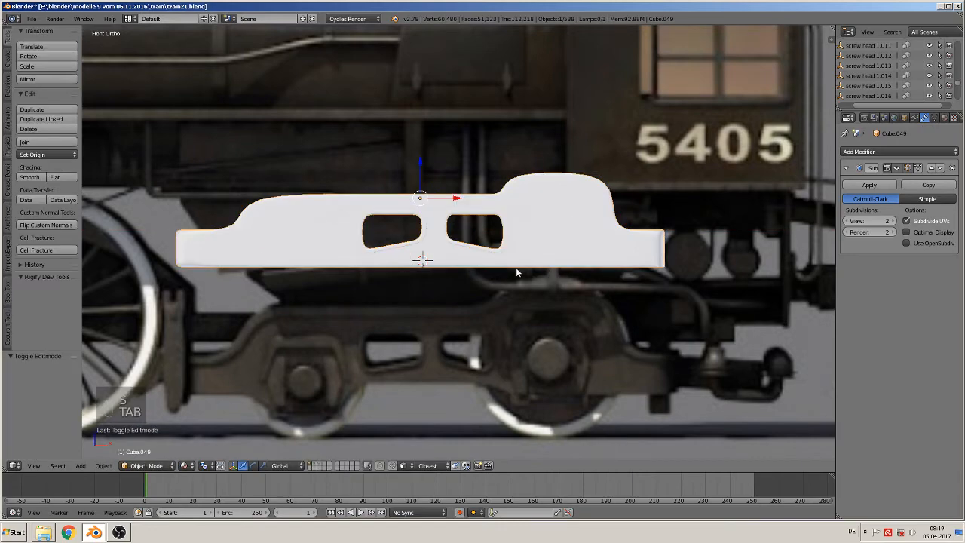
middle_click_drag(517, 272, 524, 318)
key("KP_1")
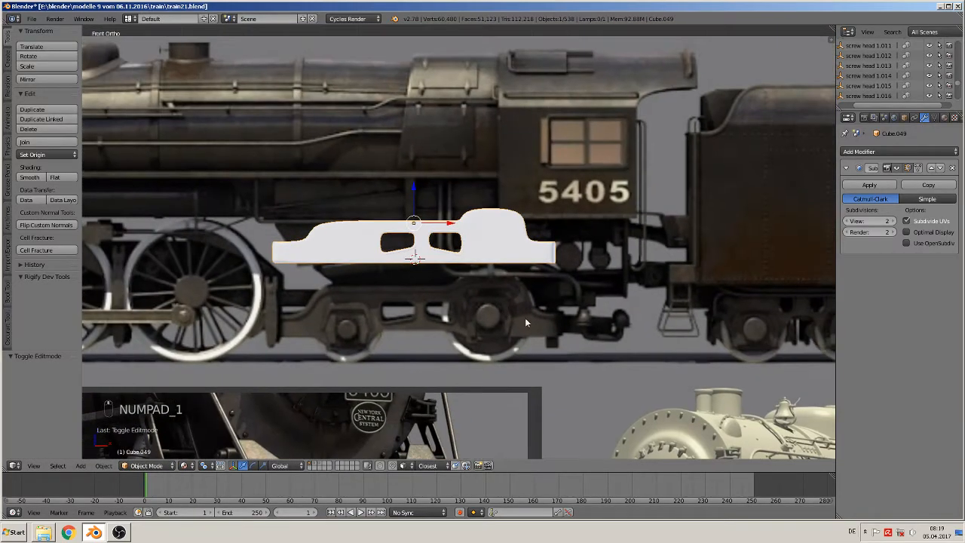
scroll(522, 317, "up", 1)
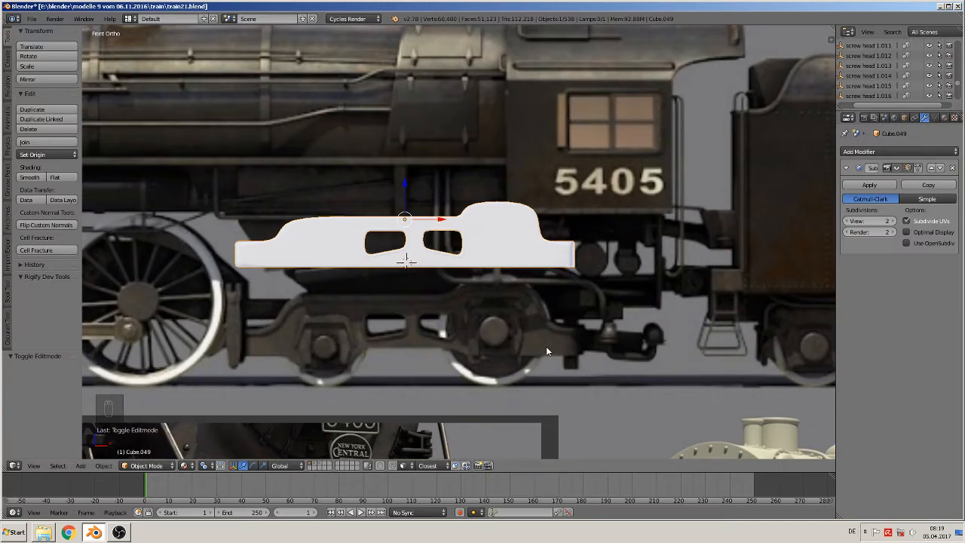
Select the two long underside faces of the frame's front beam, one on each side of the openings, in face select mode.
key("Tab")
middle_click_drag(407, 259, 354, 253)
scroll(357, 366, "up", 3)
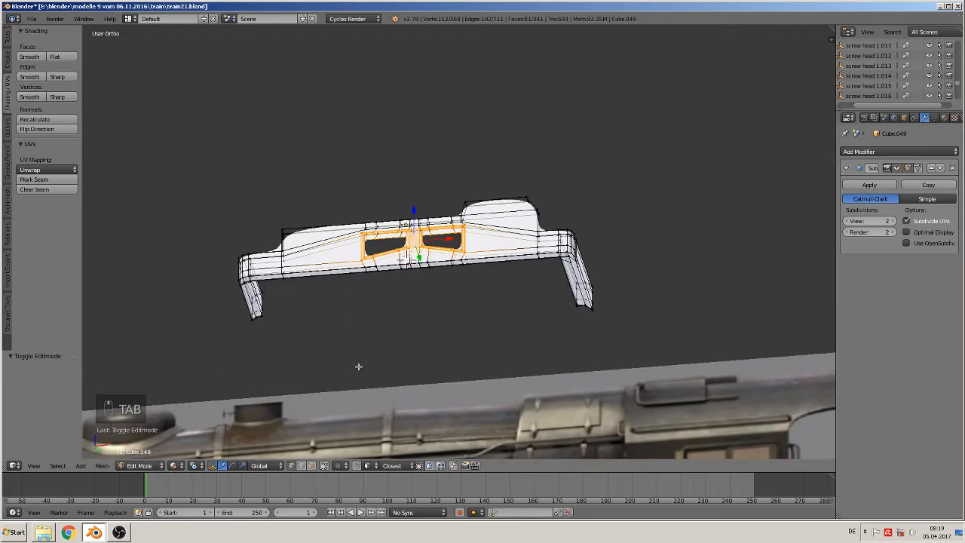
left_click(311, 468)
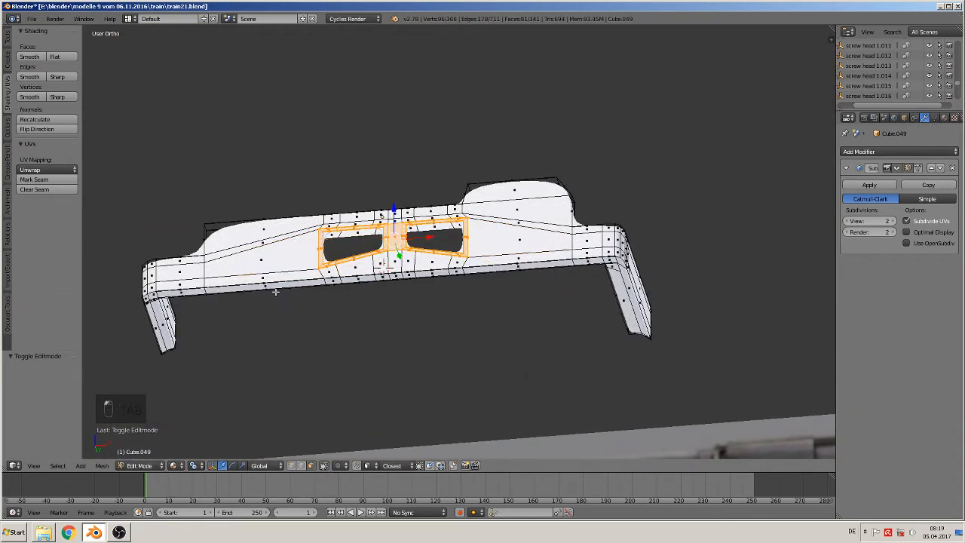
right_click(272, 290)
right_click(268, 288)
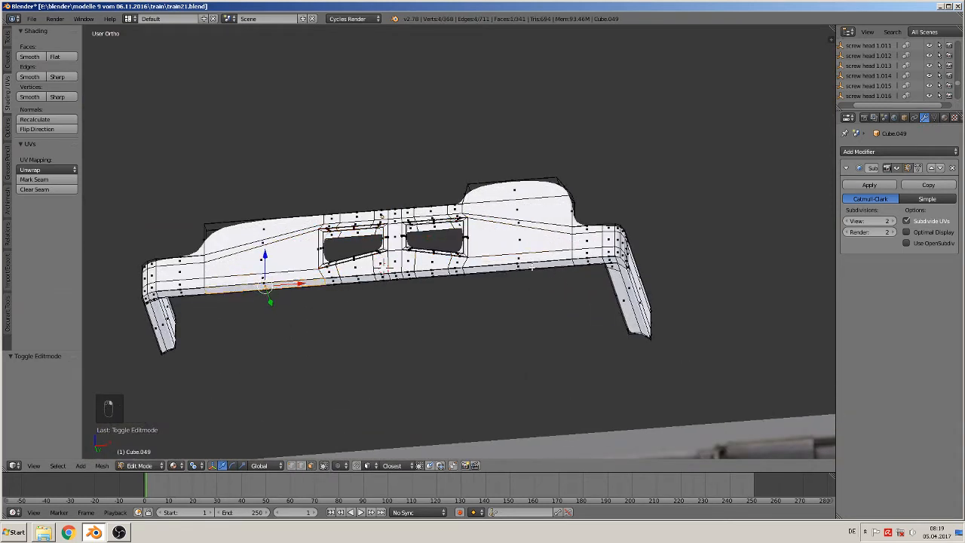
right_click(532, 267, "shift")
Extrude the two underside faces 0.037 downward along Z and scale the extruded ends to 0.817 along X.
key("KP_7")
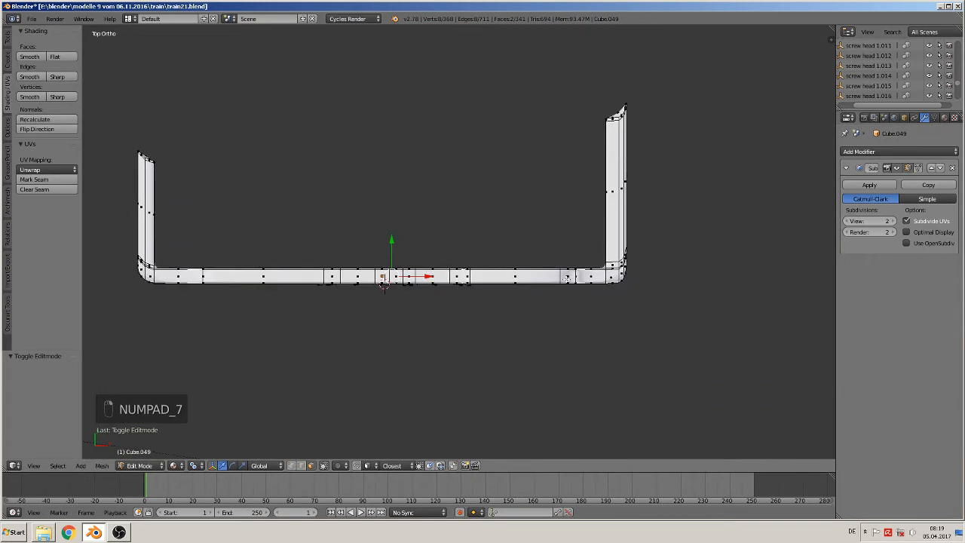
key("KP_1")
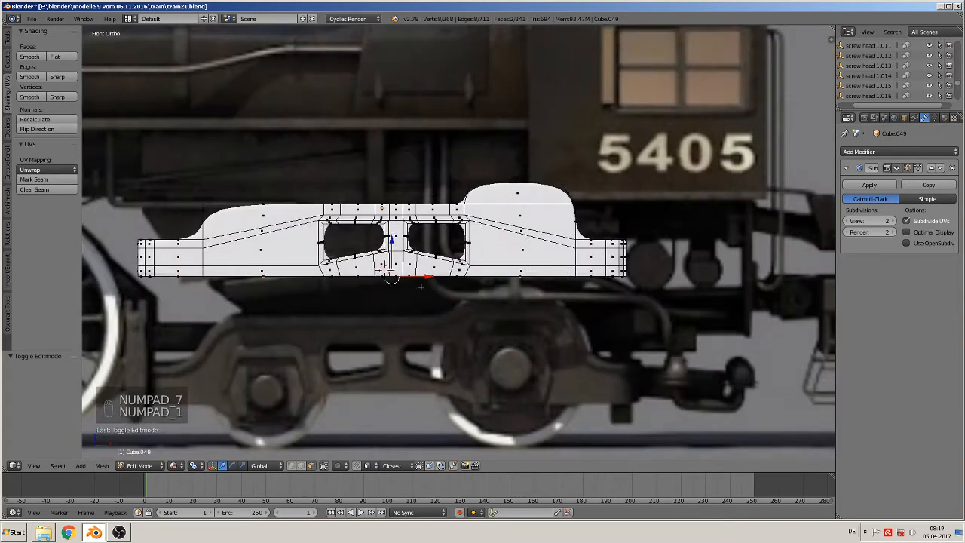
key("e")
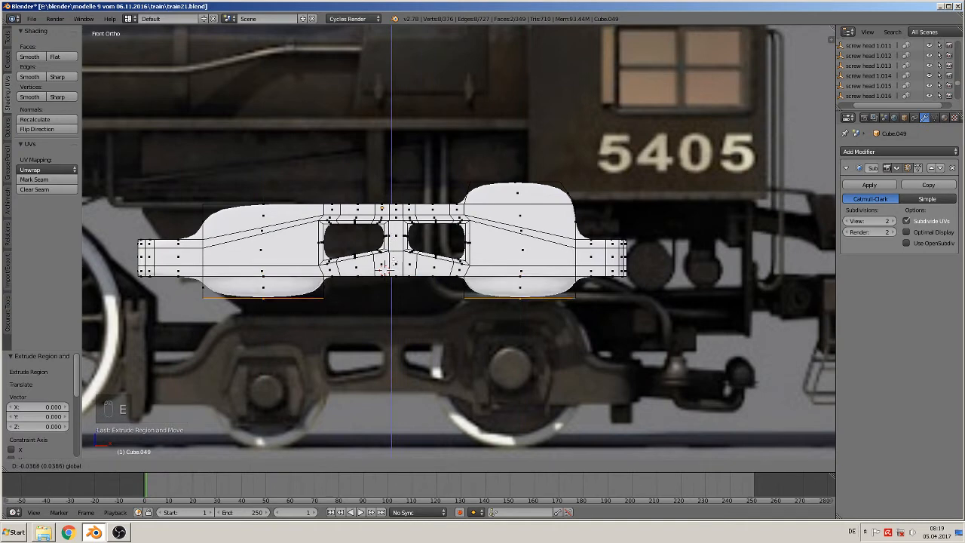
left_click(218, 311)
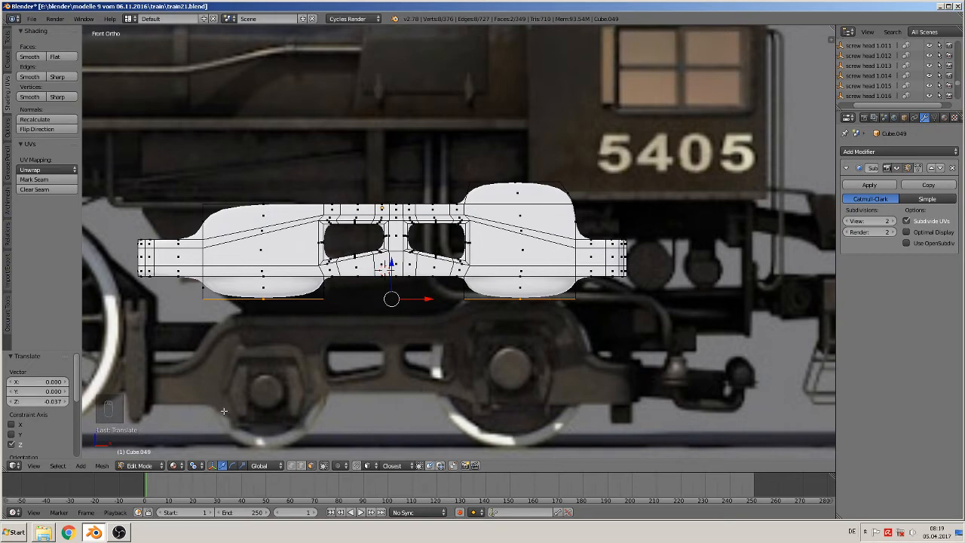
key("s")
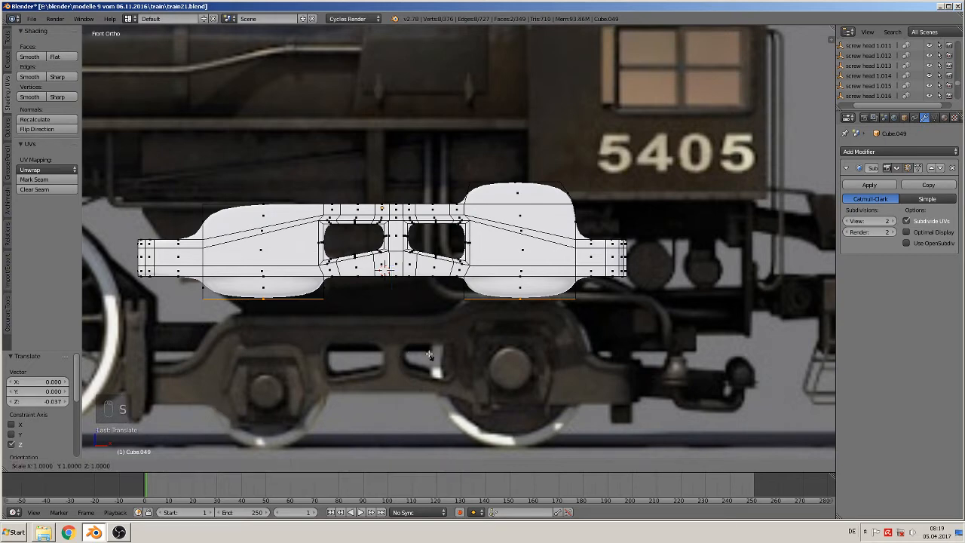
key("x")
left_click(405, 352)
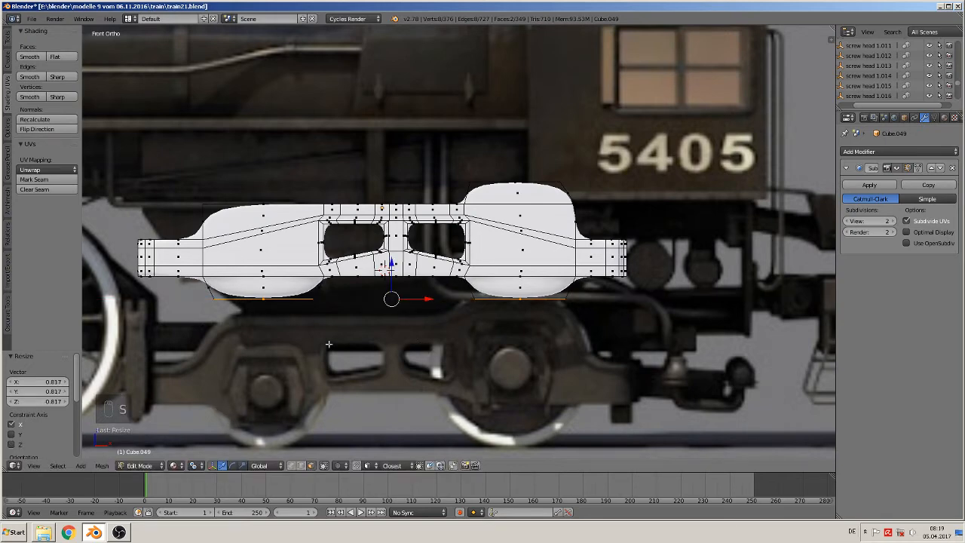
Add two edge loops to the left lower block, one at its upper end and one close to its bottom edge.
key("ctrl+r")
left_click(213, 276)
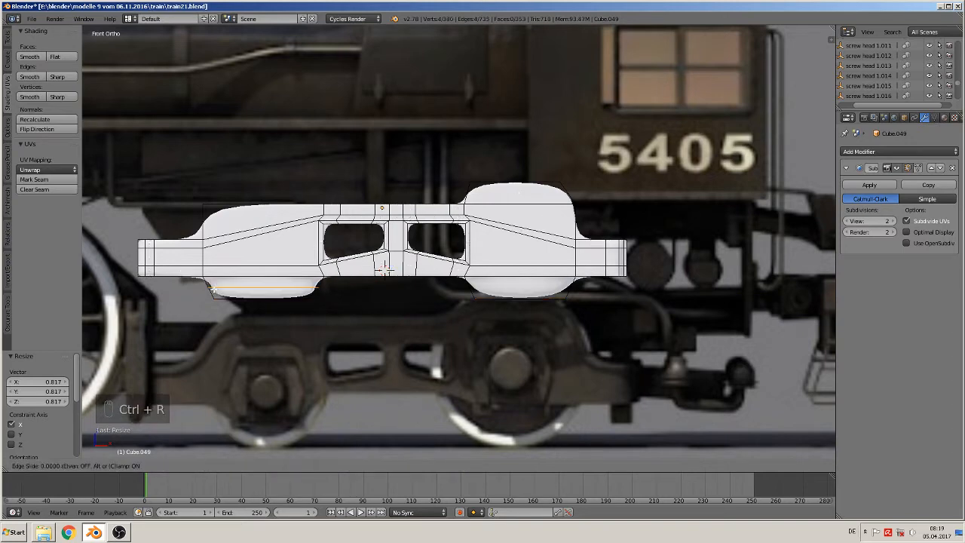
left_click(213, 276)
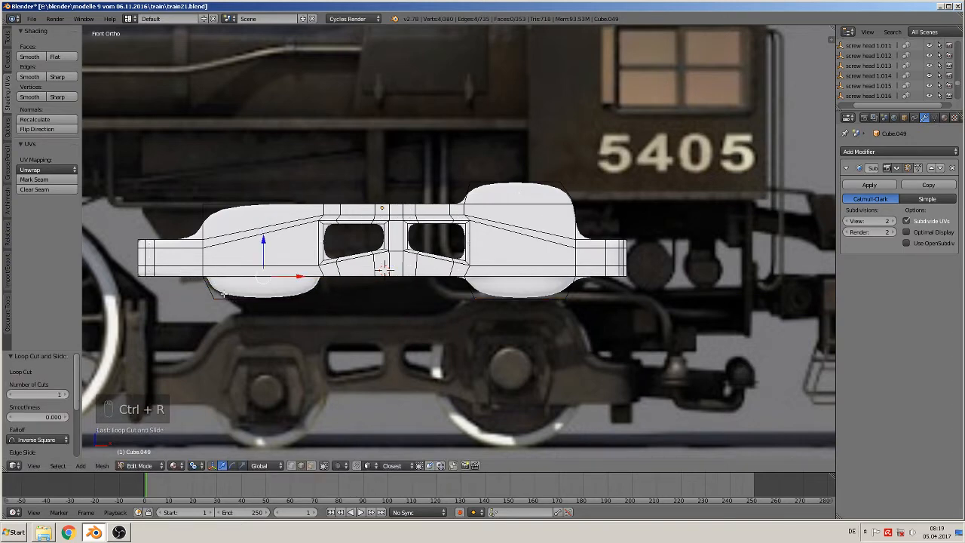
key("ctrl+r")
left_click(217, 297)
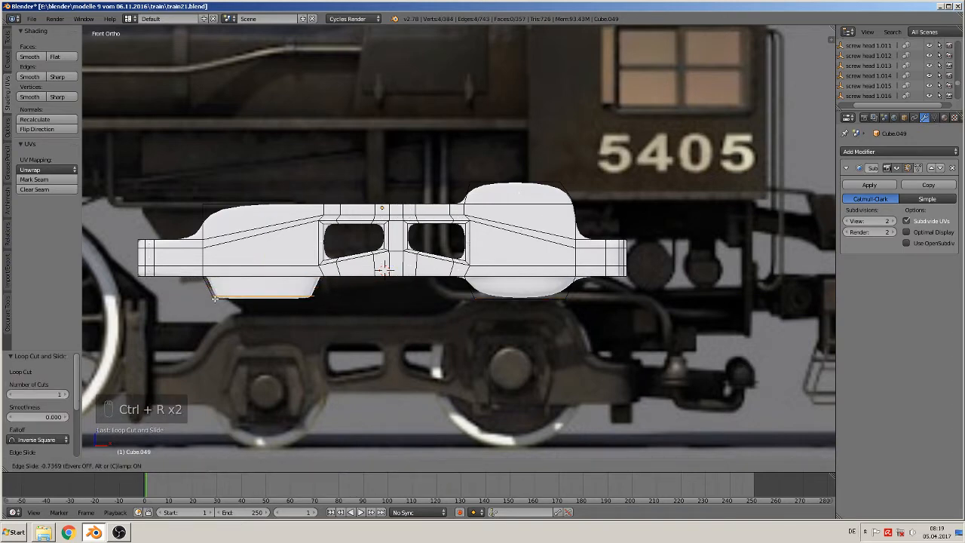
left_click(215, 298)
Add two edge loops to the right lower block, one at its upper end and one close to its bottom edge.
key("ctrl+r")
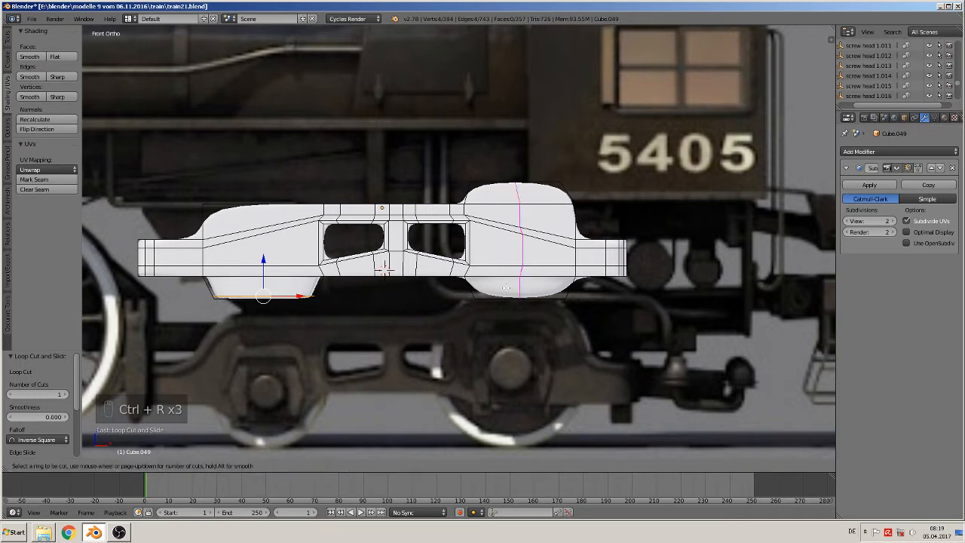
left_click(481, 289)
left_click(475, 283)
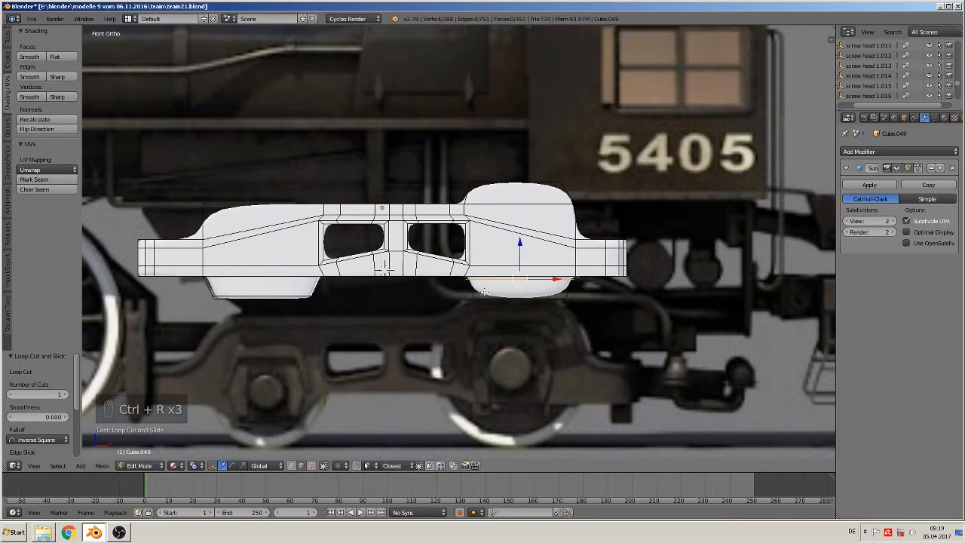
key("ctrl+r")
left_click(479, 296)
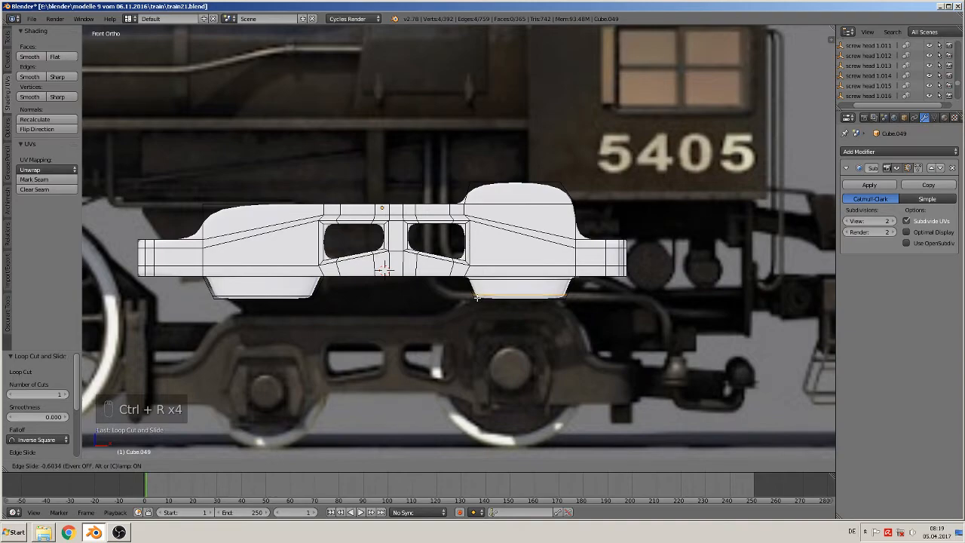
Place a loop cut close to the bottom edge of the frame's rear lower block.
left_click(476, 298)
middle_click_drag(499, 305, 463, 314)
key("Tab")
scroll(500, 308, "up", 4)
key("Tab")
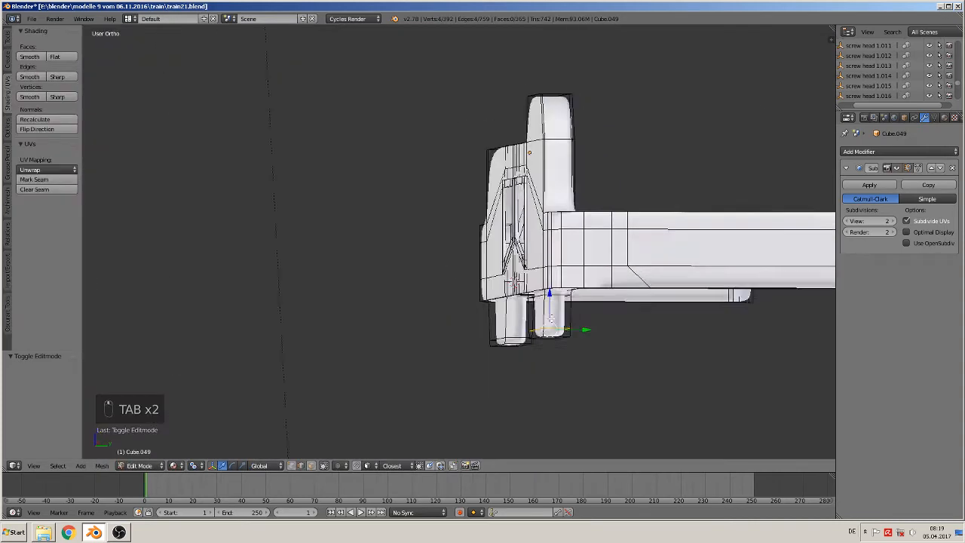
Add a vertical loop cut near the outer side of the frame's lower blocks.
key("ctrl+r")
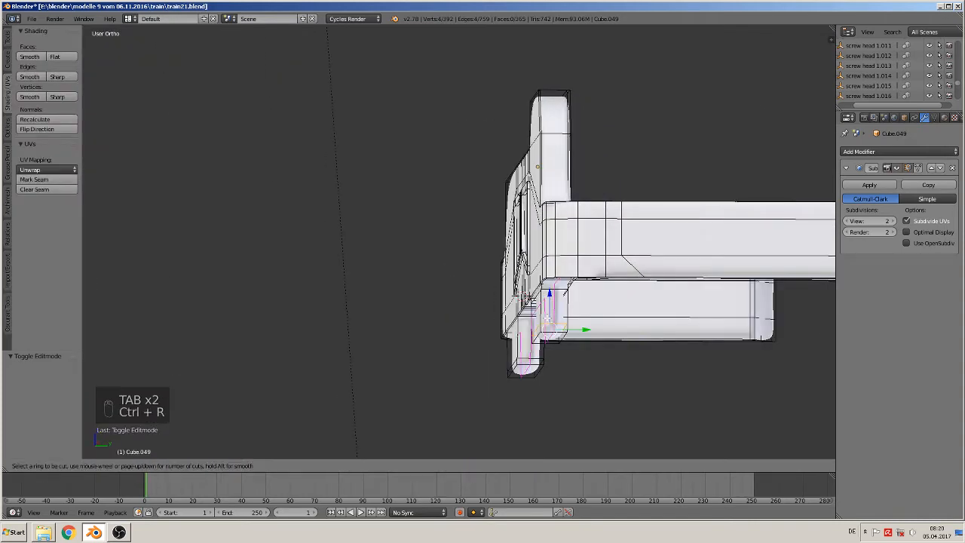
left_click(546, 318)
left_click(543, 317)
key("ctrl+r")
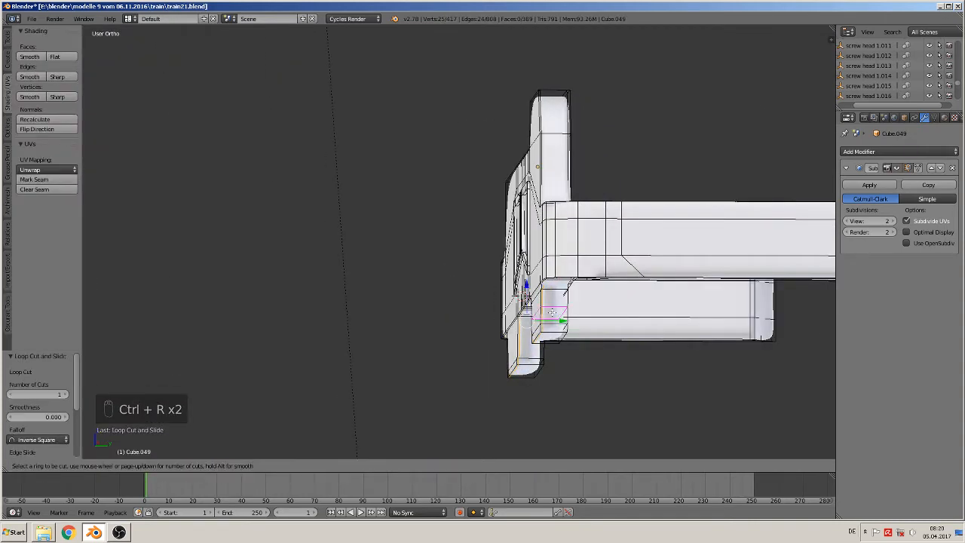
left_click(548, 313)
left_click(552, 312)
key("ctrl+z")
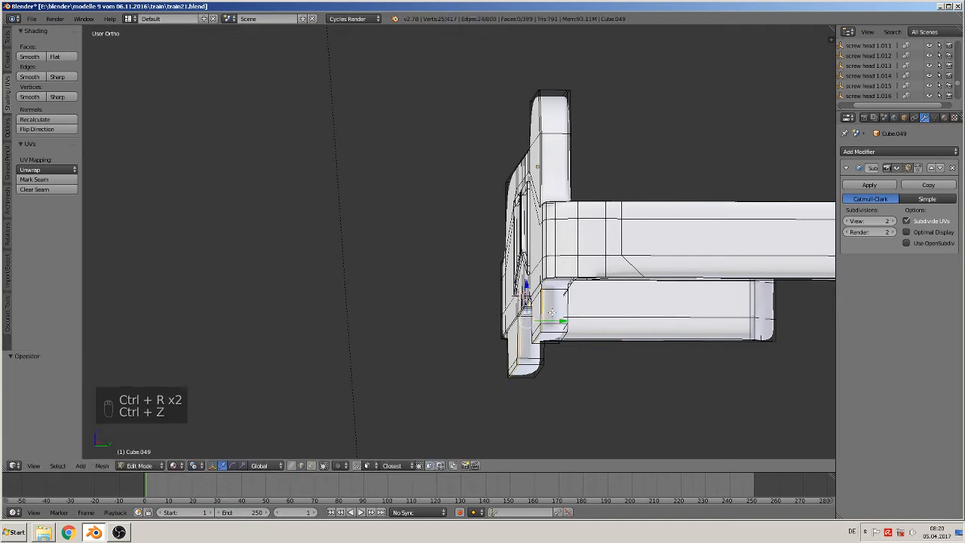
Add a second vertical loop cut near the inner side of the frame's lower blocks.
key("ctrl+r")
left_click(562, 313)
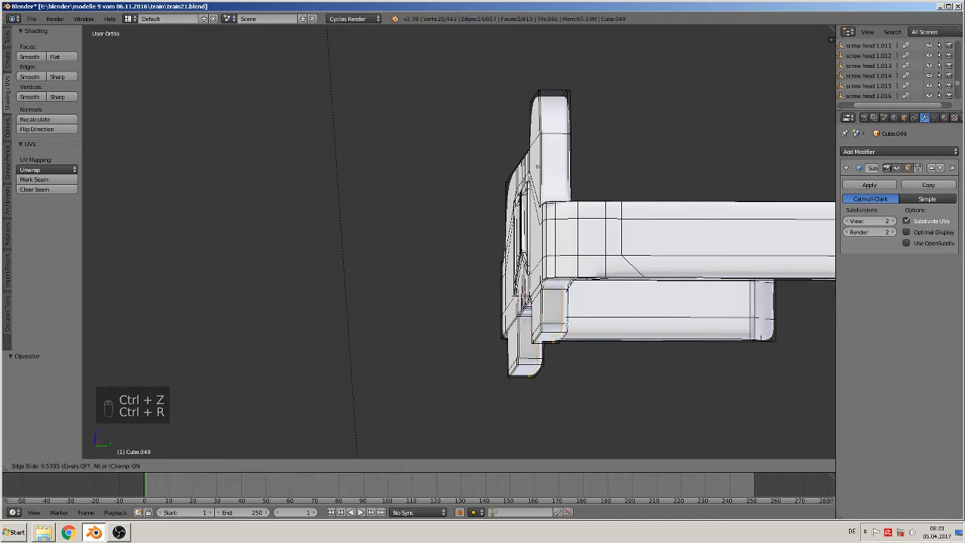
left_click(568, 326)
Inspect the smoothed truck frame in Object Mode, comparing its front view with the reference photo and checking it at an angle.
key("Tab")
middle_click_drag(569, 334, 673, 353)
scroll(579, 354, "down", 2)
scroll(673, 353, "down", 1)
key("KP_1")
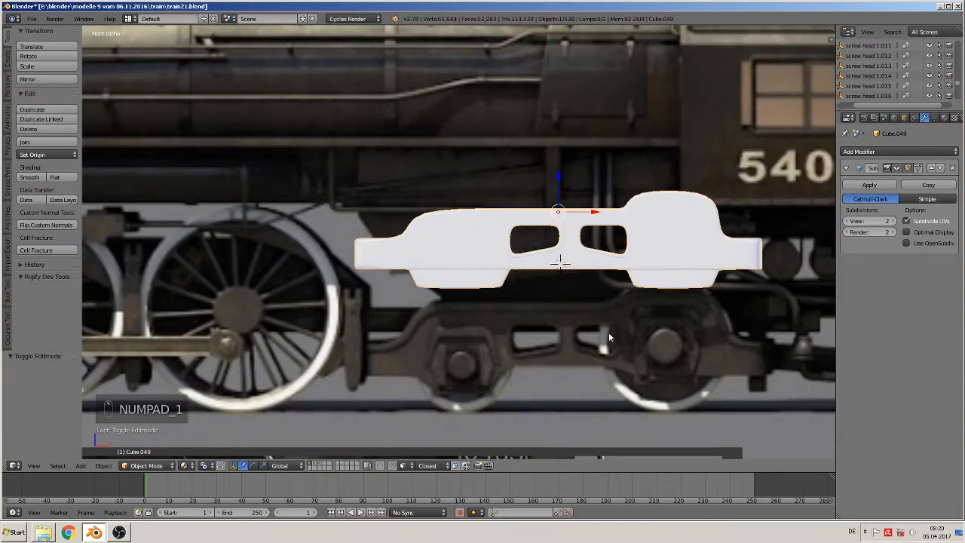
scroll(545, 328, "down", 2)
scroll(480, 342, "up", 2)
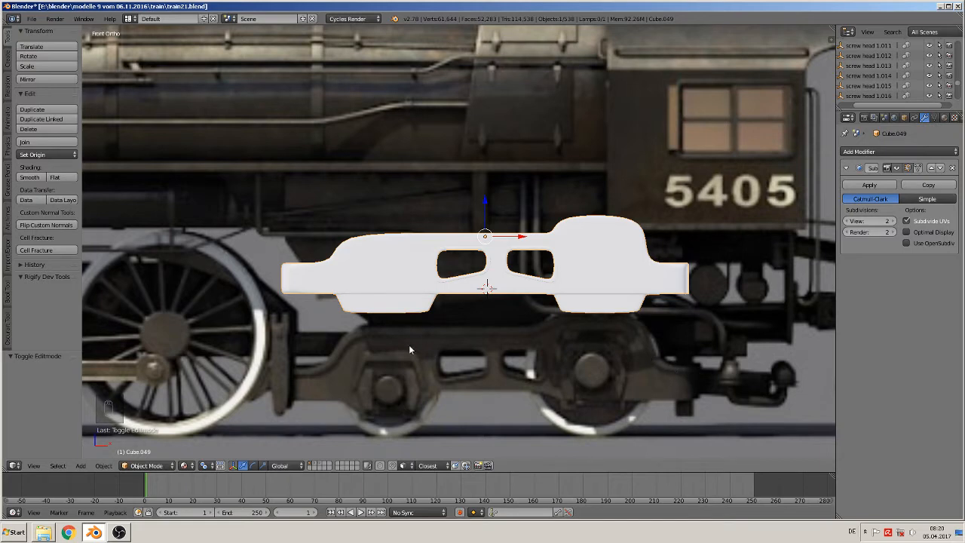
middle_click_drag(532, 199, 515, 222)
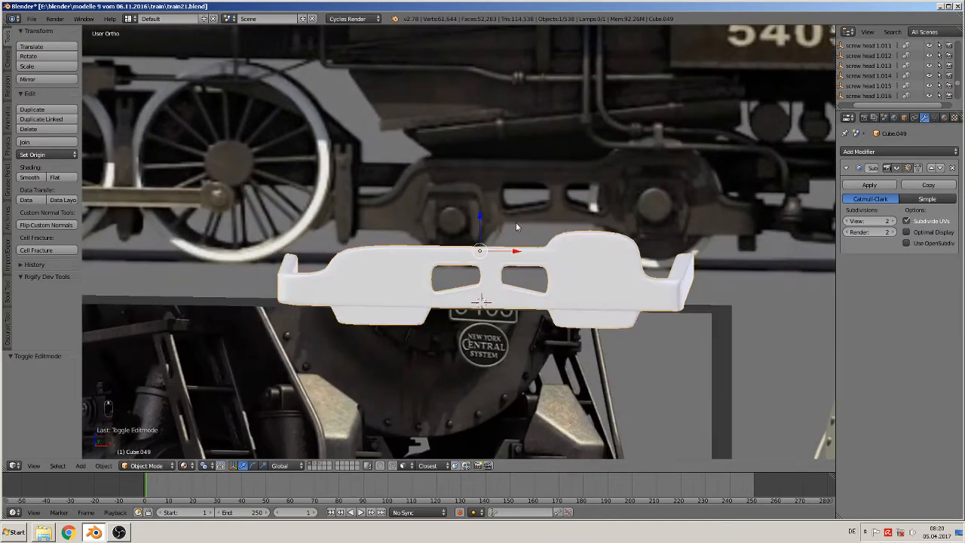
scroll(305, 298, "up", 3)
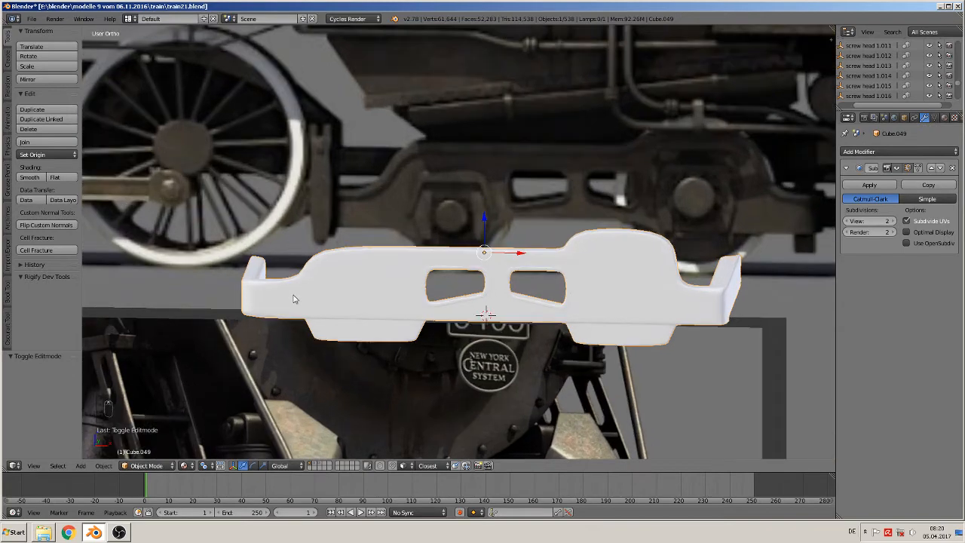
In face selection, select the strip of top faces along the frame's long side up to its front corner.
key("Tab")
middle_click_drag(177, 293, 181, 349)
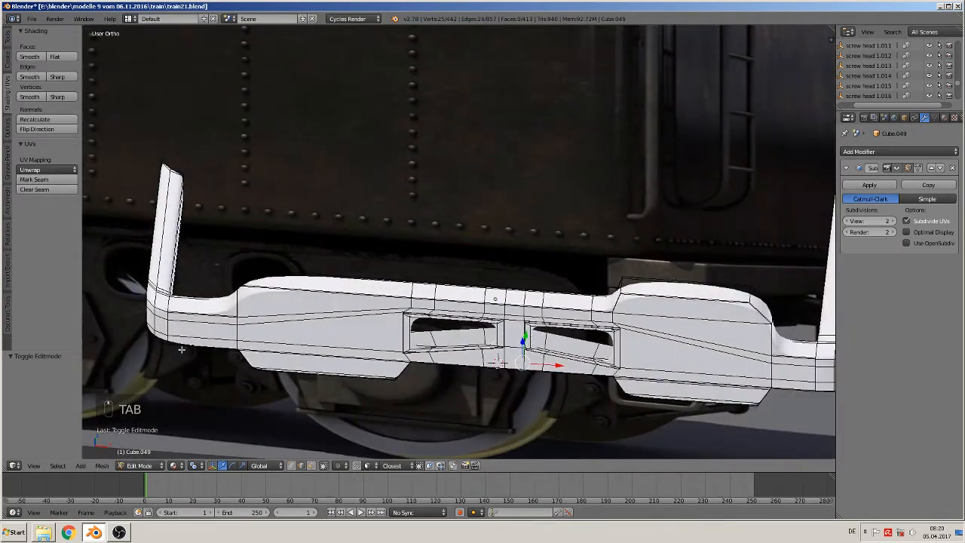
left_click(291, 465)
right_click(411, 290, "alt")
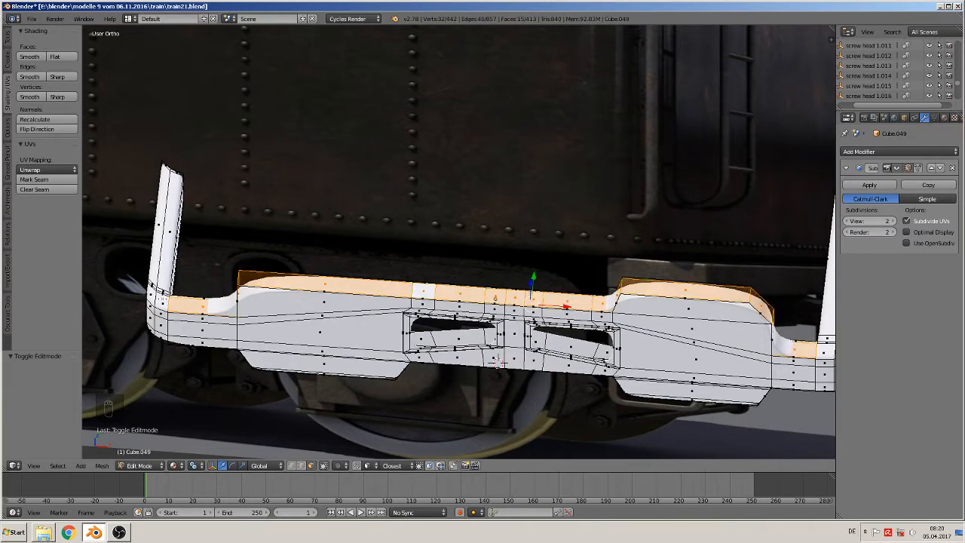
right_click(424, 291, "shift")
right_click(161, 299, "shift")
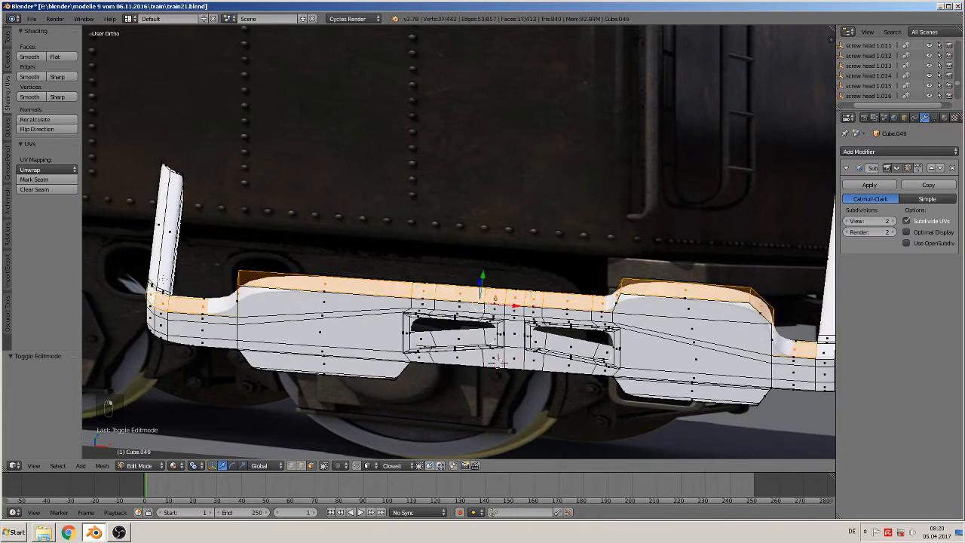
Extend the selection over the top faces of the front cross beam, including the narrow faces at the corner.
middle_click_drag(214, 220, 370, 188, "shift")
right_click(332, 194, "shift")
right_click(320, 190, "shift")
scroll(308, 254, "up", 3)
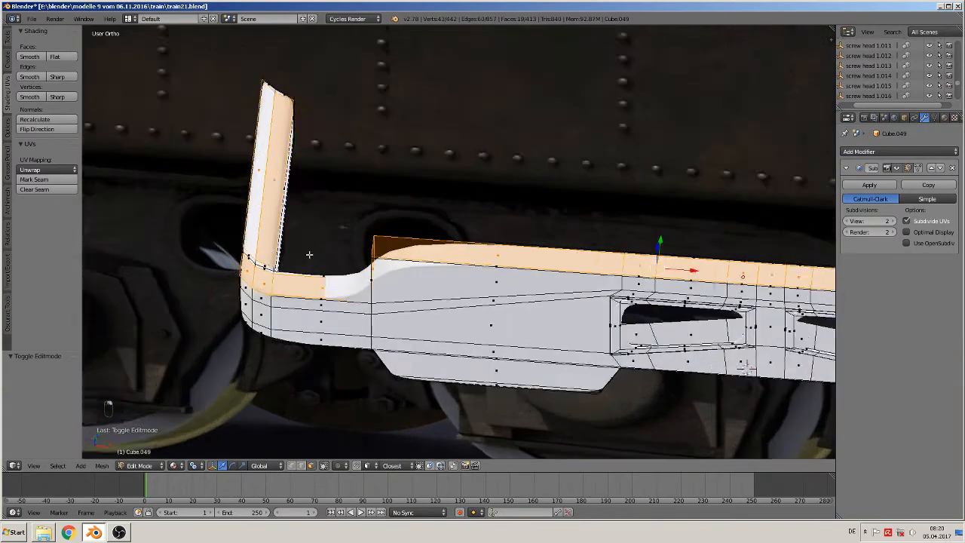
middle_click_drag(206, 273, 365, 258, "shift")
scroll(365, 258, "up", 5)
key("x")
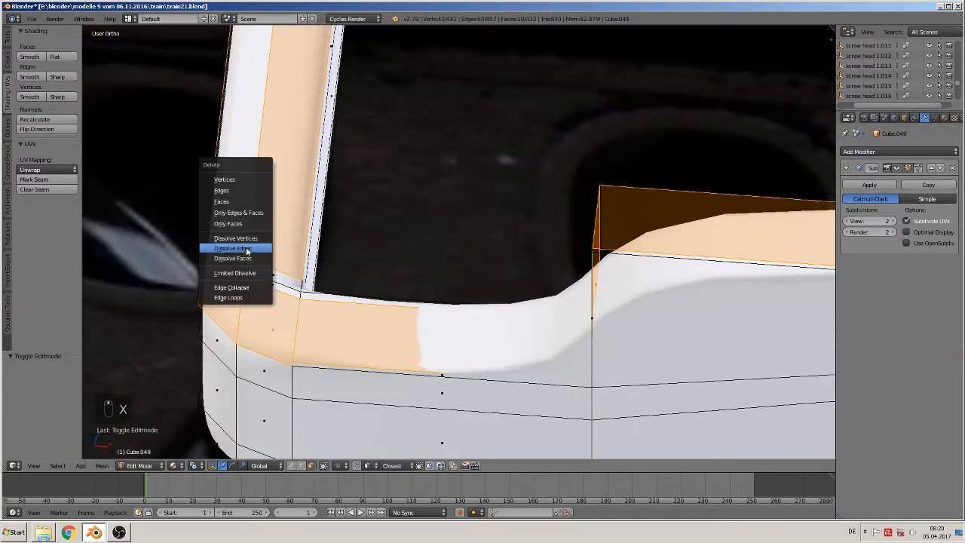
key("c")
left_click_drag(227, 249, 242, 272)
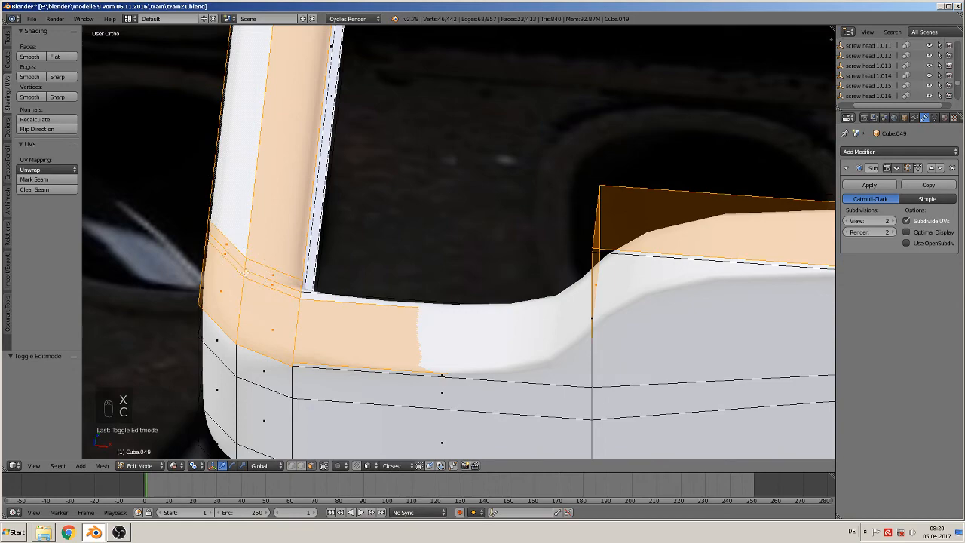
scroll(245, 273, "down", 8)
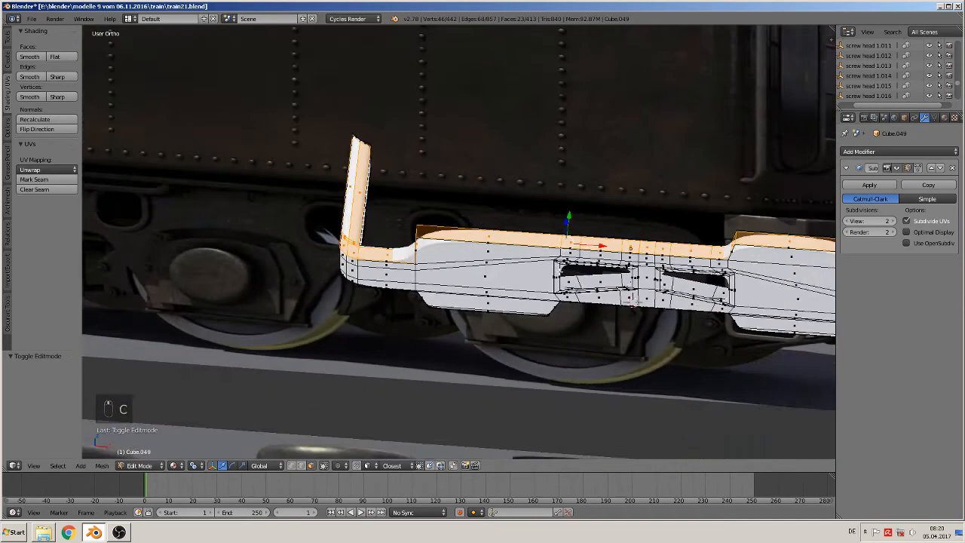
Add the top faces of the rear corner and rear cross beam to the selection.
middle_click_drag(569, 267, 157, 284, "shift")
scroll(382, 285, "up", 3)
key("c")
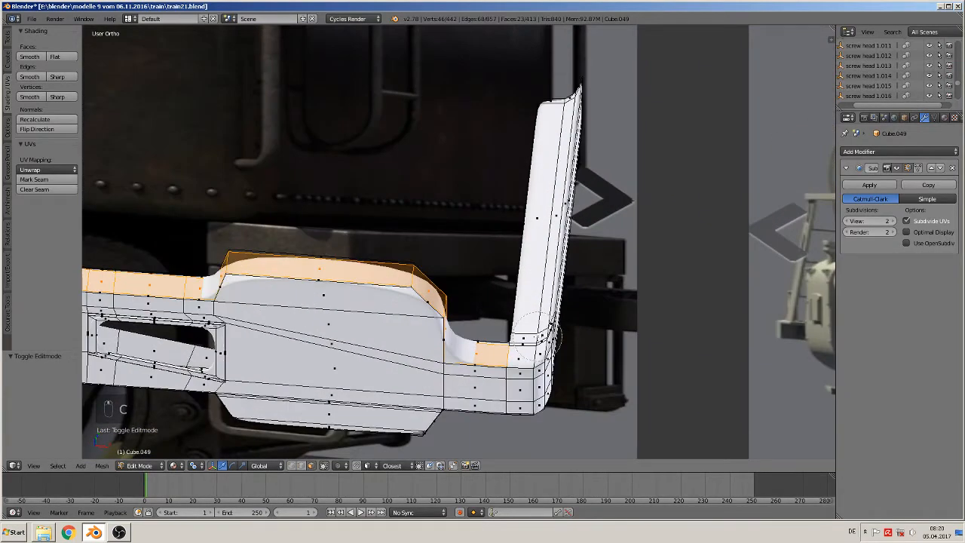
left_click(529, 338)
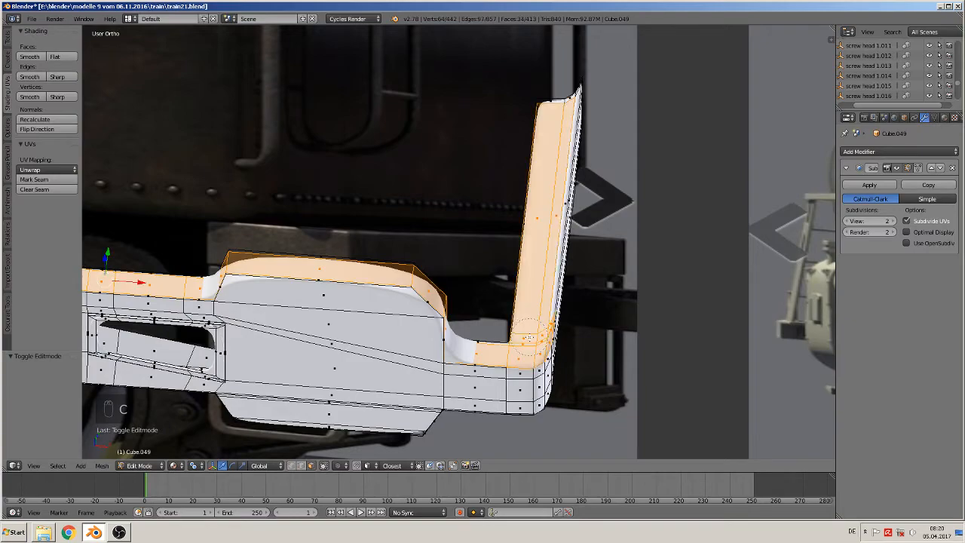
middle_click_drag(533, 319, 527, 303)
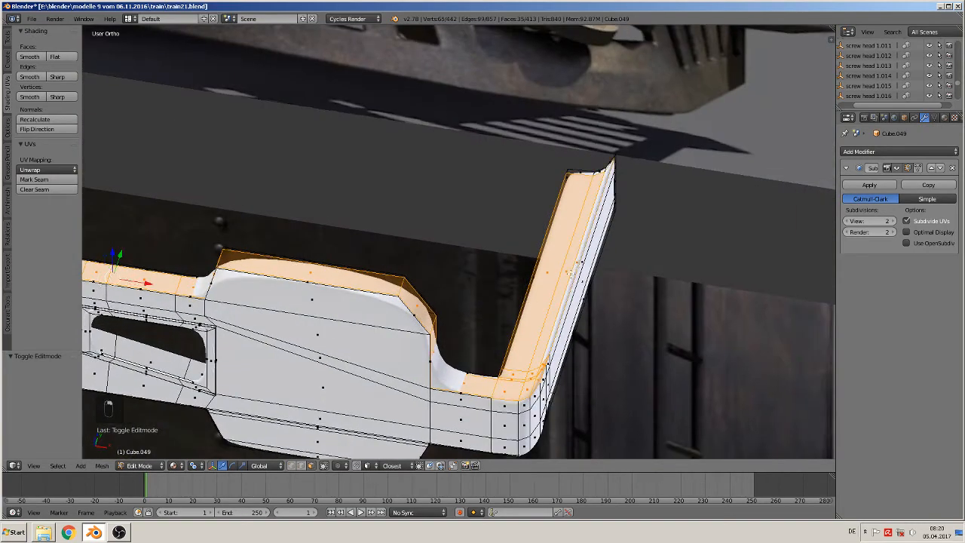
middle_click_drag(576, 271, 511, 305)
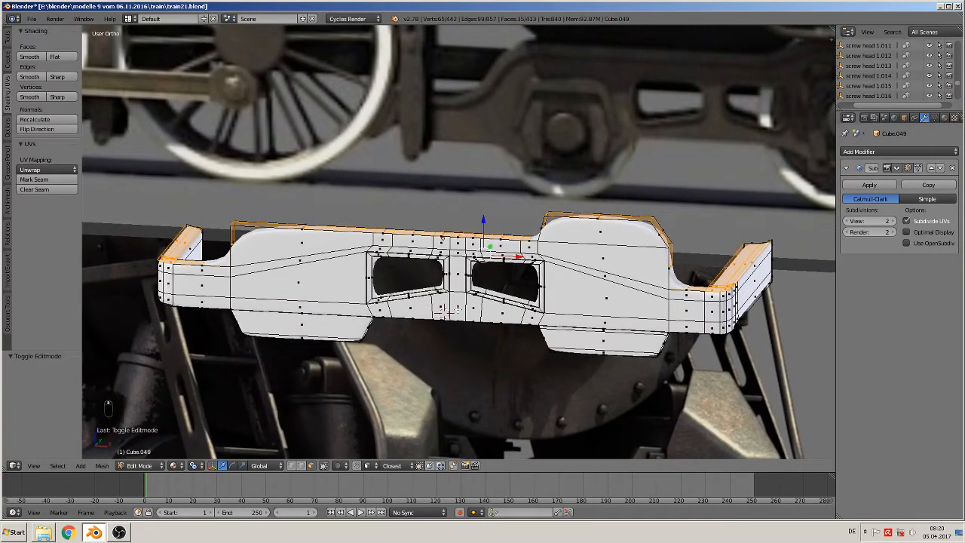
Extrude the selected top faces and raise them 0.009 along Z.
key("e")
right_click(447, 312)
left_click_drag(483, 220, 484, 216)
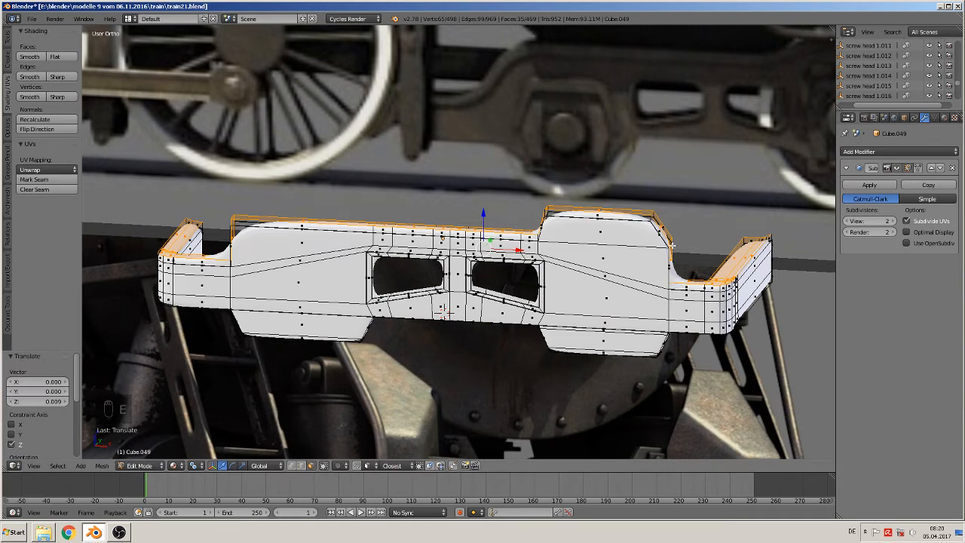
Select the full loop of side faces around the extruded rim on top of the frame.
right_click(667, 241, "alt")
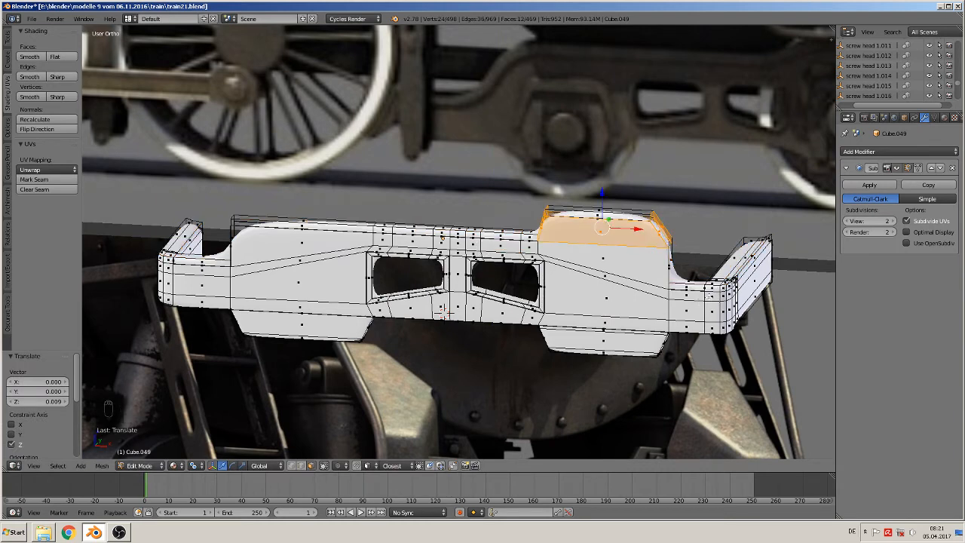
middle_click_drag(322, 263, 438, 214)
scroll(354, 266, "up", 2)
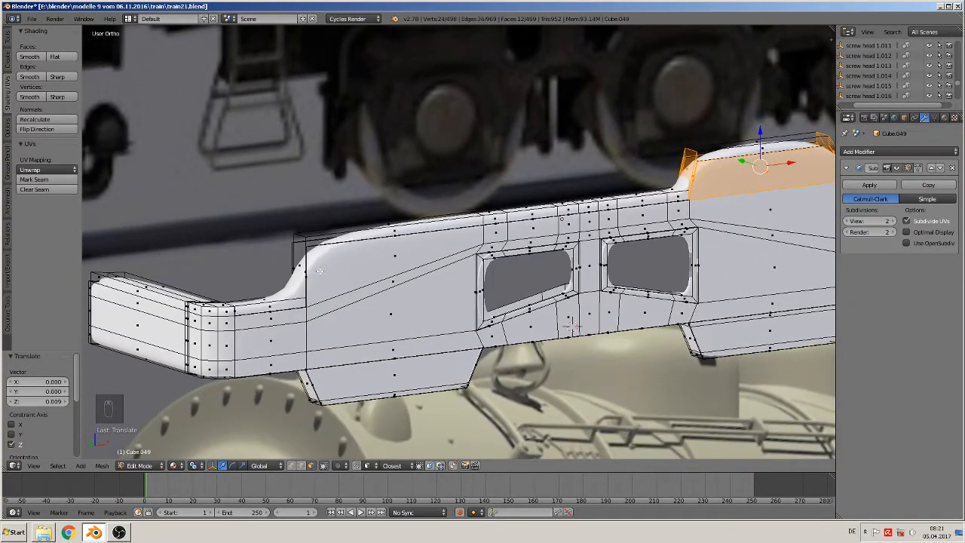
right_click(205, 308, "alt")
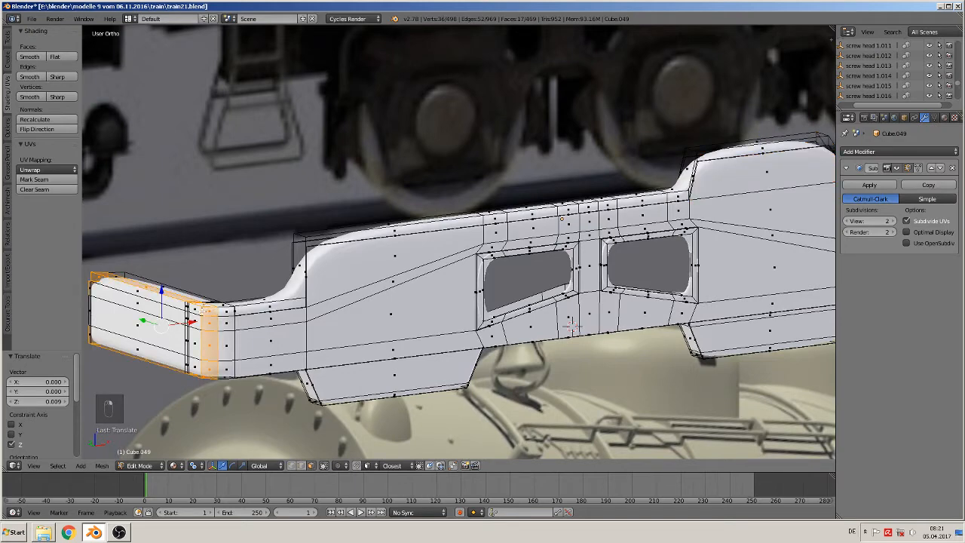
right_click(561, 219, "alt")
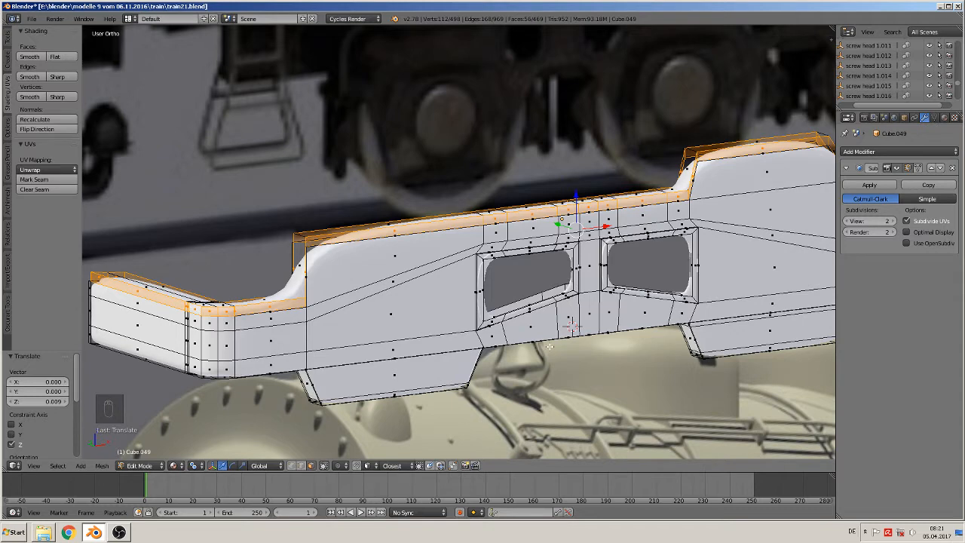
Subdivide the rim's face loop with one cut and scale it along Y by about 1.34.
key("w")
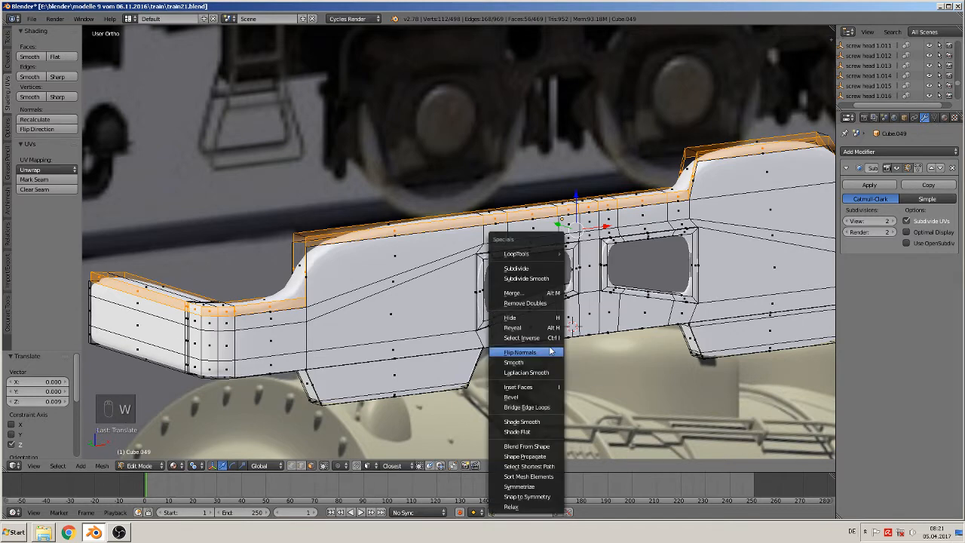
key("s")
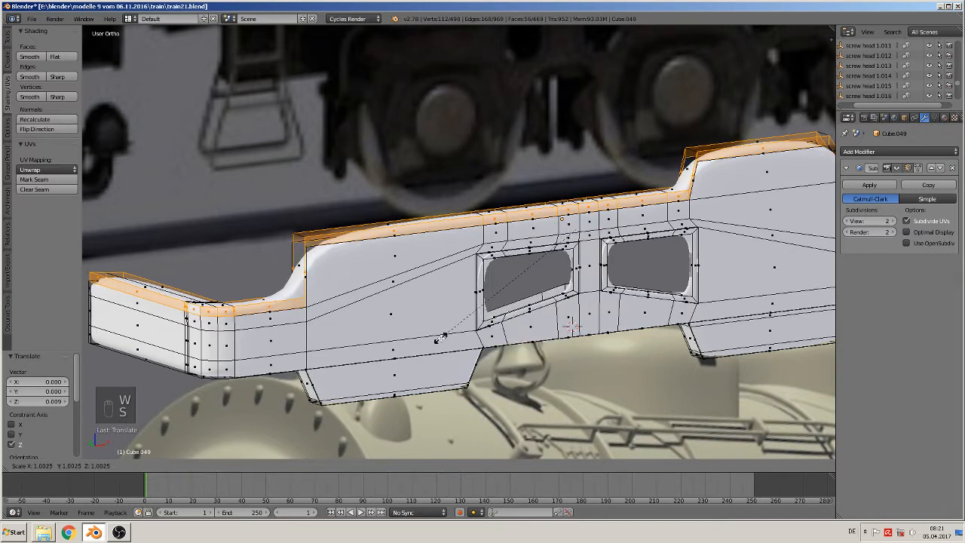
right_click(447, 354)
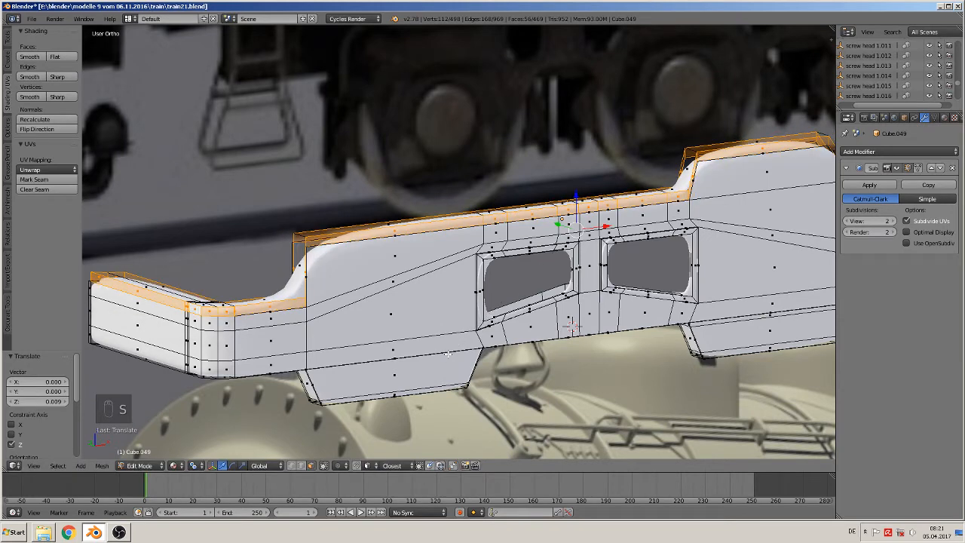
key("w")
key("s")
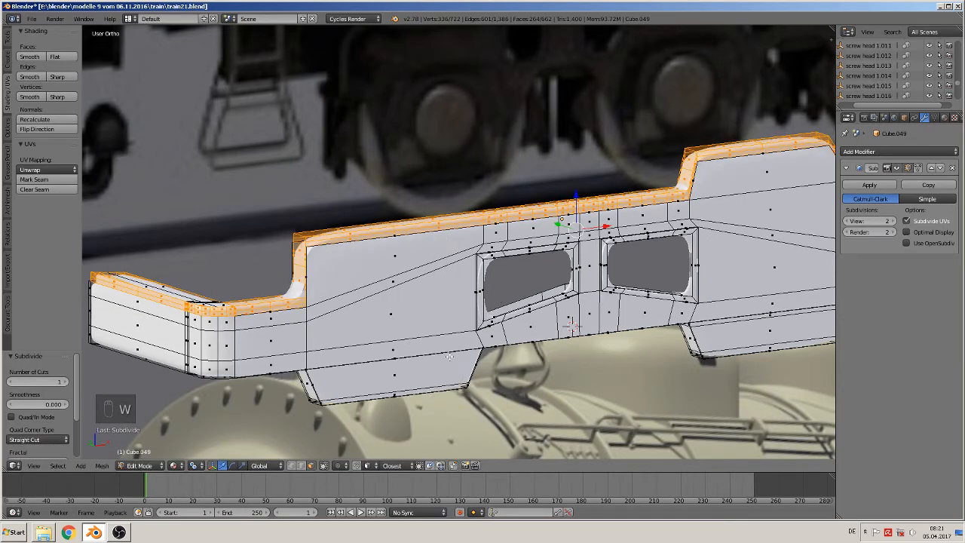
key("s")
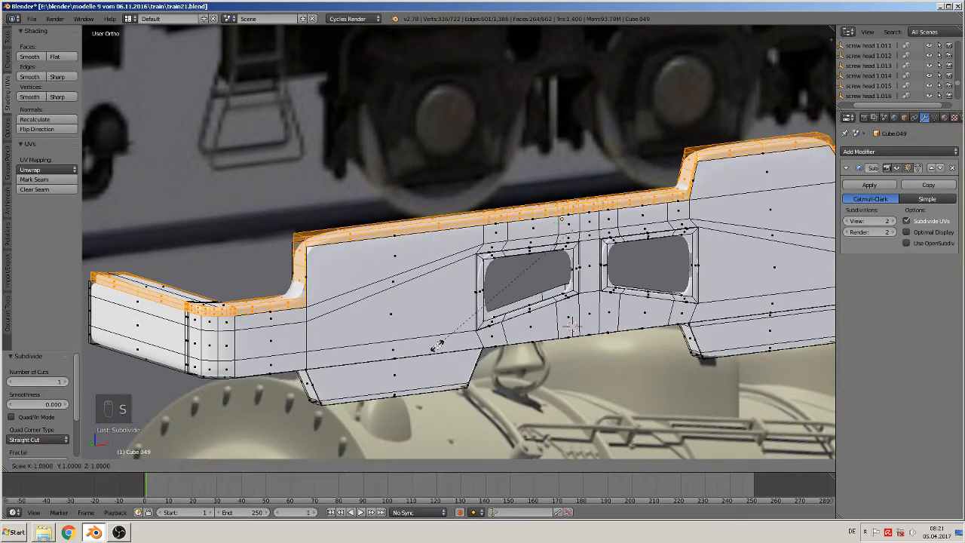
key("y")
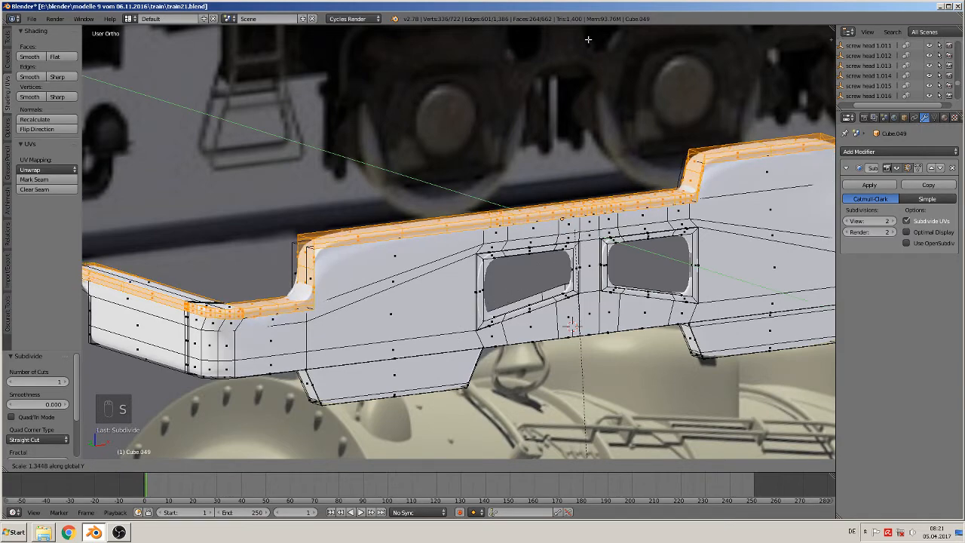
left_click(585, 33)
Inspect the widened rim on the smoothed frame, and undo its scaling and subdivision.
scroll(584, 33, "down", 1)
middle_click_drag(584, 33, 493, 27)
key("Tab")
scroll(641, 211, "up", 2)
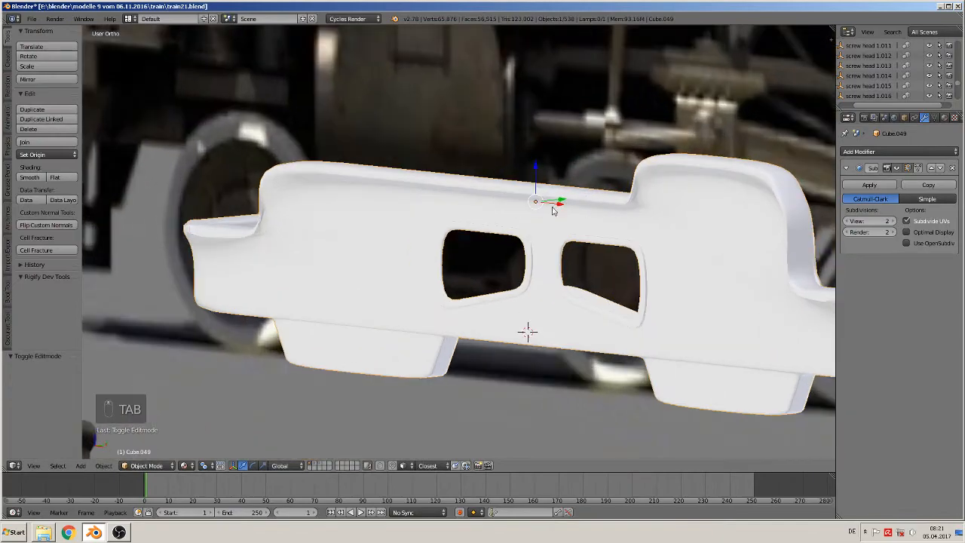
key("Tab")
scroll(263, 231, "up", 4)
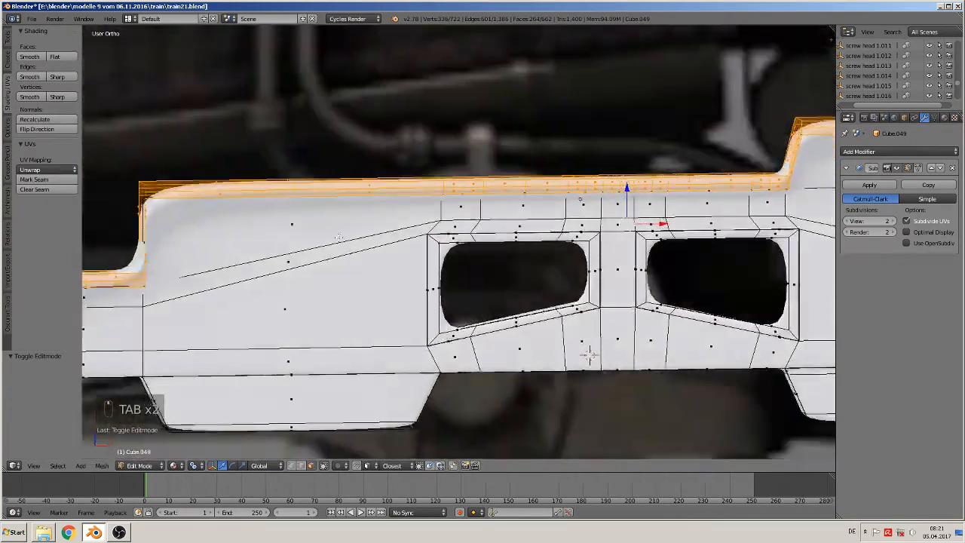
middle_click_drag(340, 238, 390, 209)
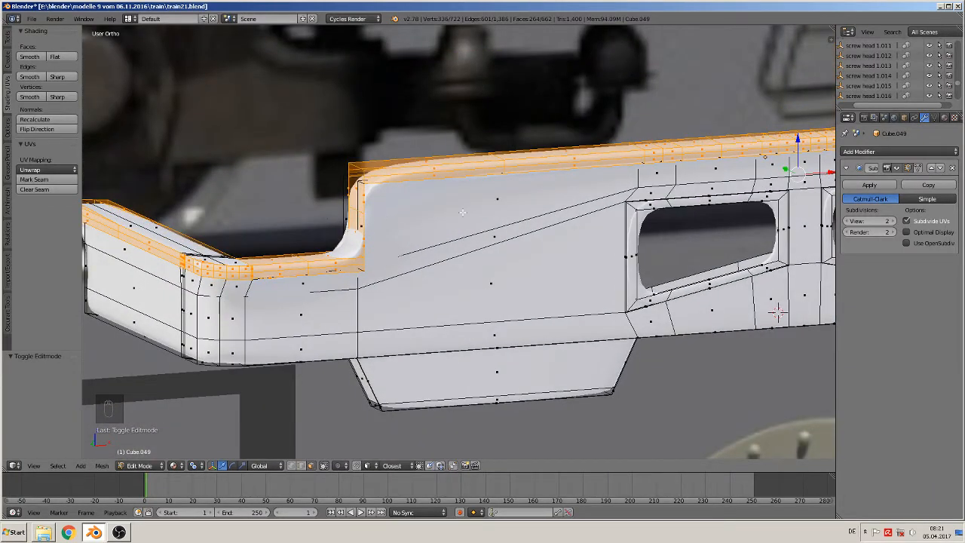
key("ctrl+z")
key("ctrl+z")
key("ctrl+z")
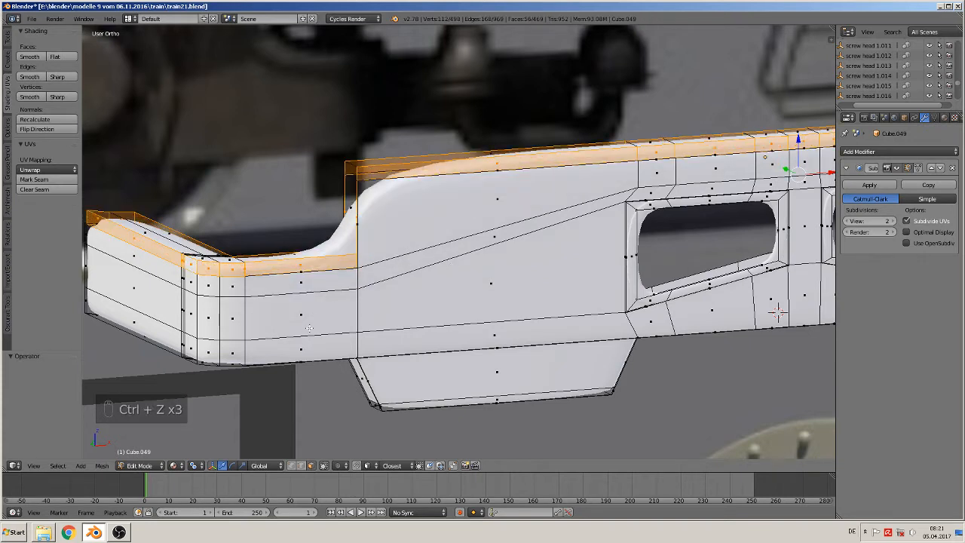
Set the pivot point to Individual Origins and try extruding and scaling the selected rim faces.
left_click(195, 465)
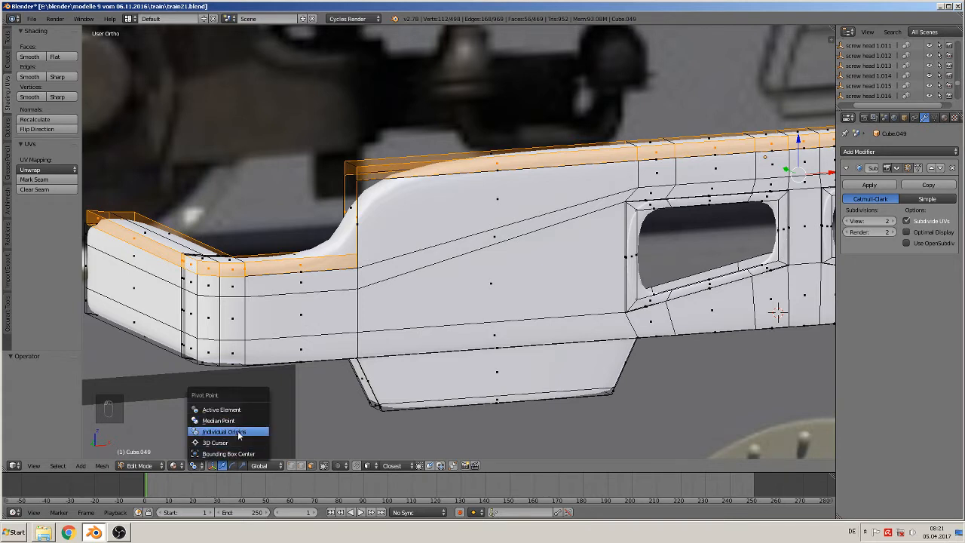
left_click(240, 432)
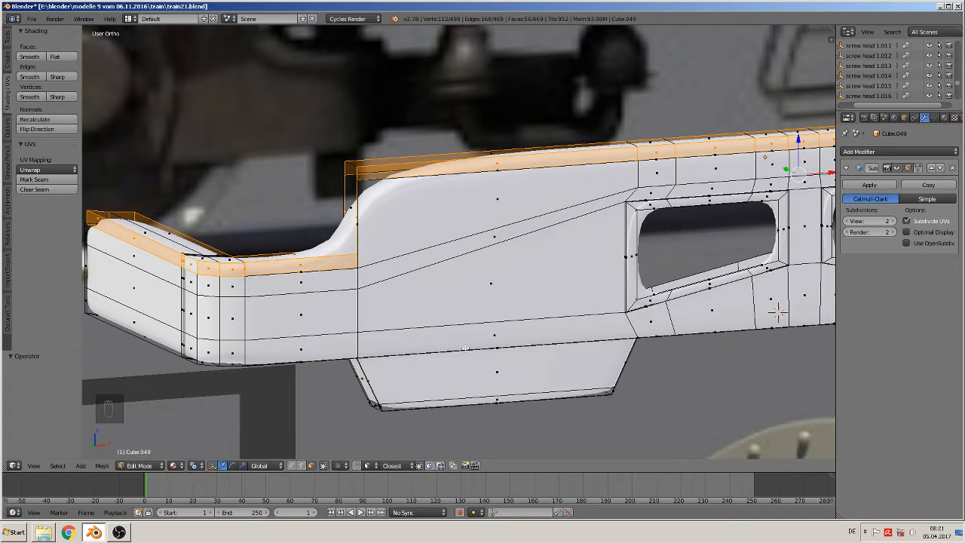
key("e")
key("s")
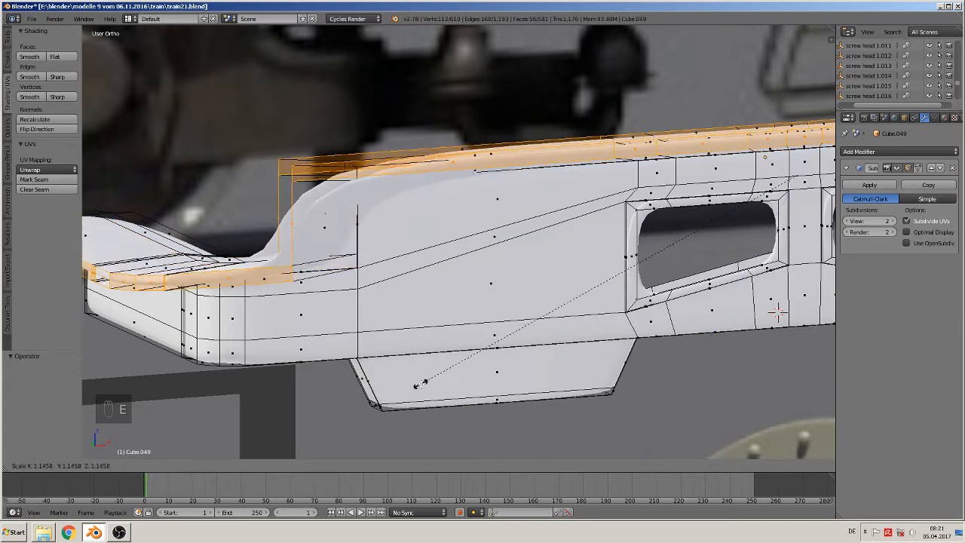
right_click(460, 392)
Set the transform orientation to Normal, try scaling the extruded rim faces, and undo back to before the extrusion.
left_click(195, 466)
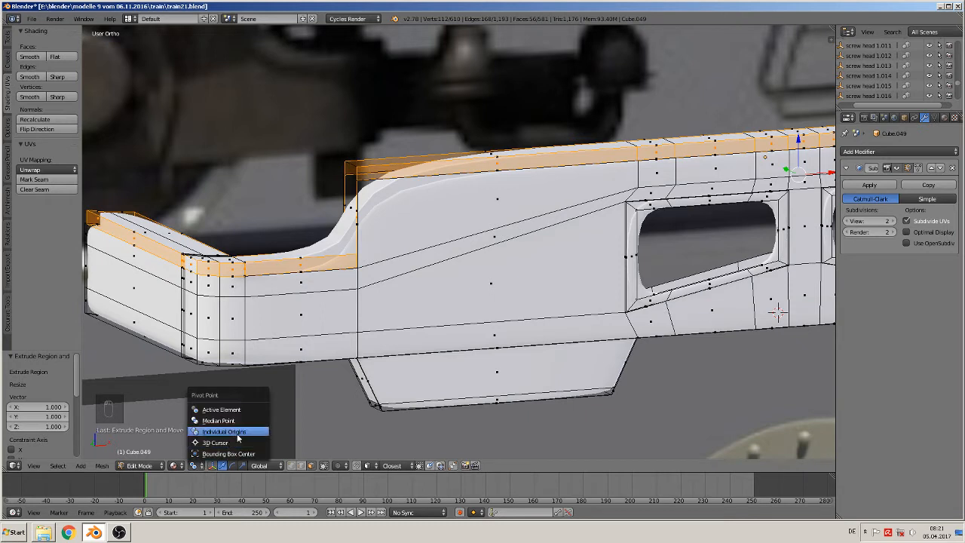
left_click(196, 468)
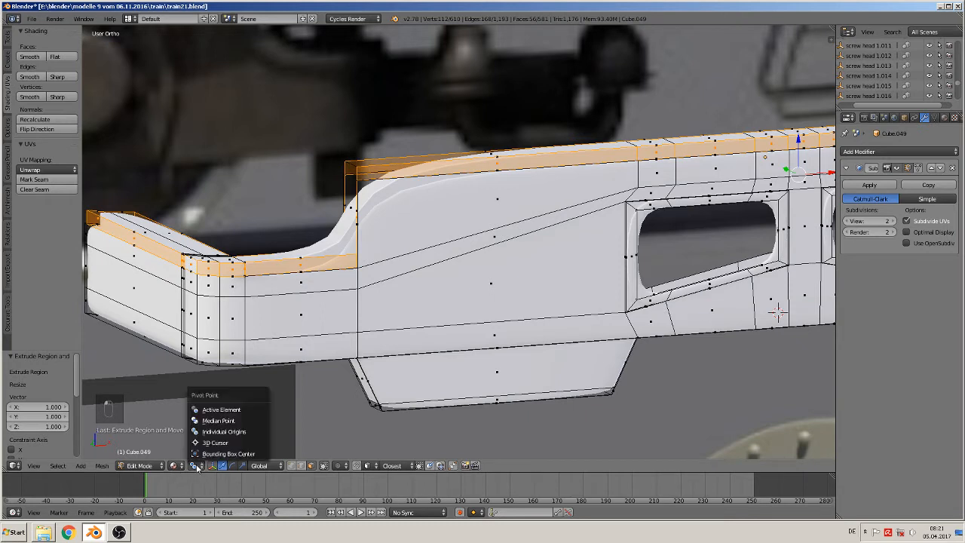
left_click(269, 466)
left_click(283, 442)
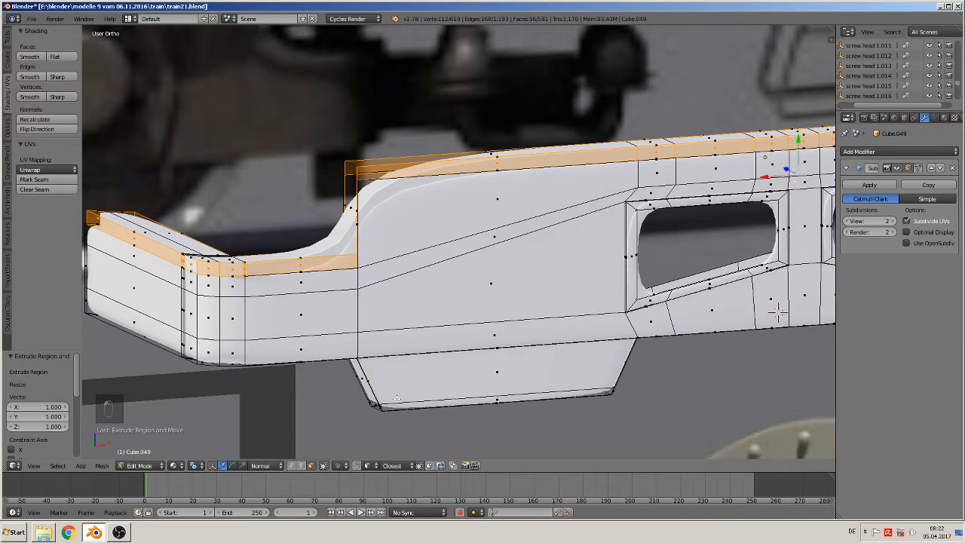
key("s")
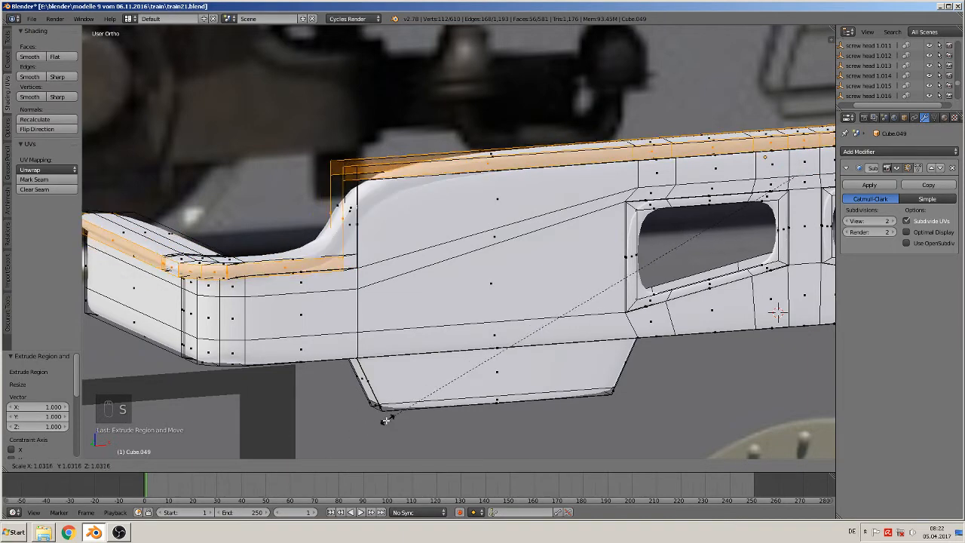
left_click(372, 426)
key("ctrl+z")
key("ctrl+z")
key("ctrl+z")
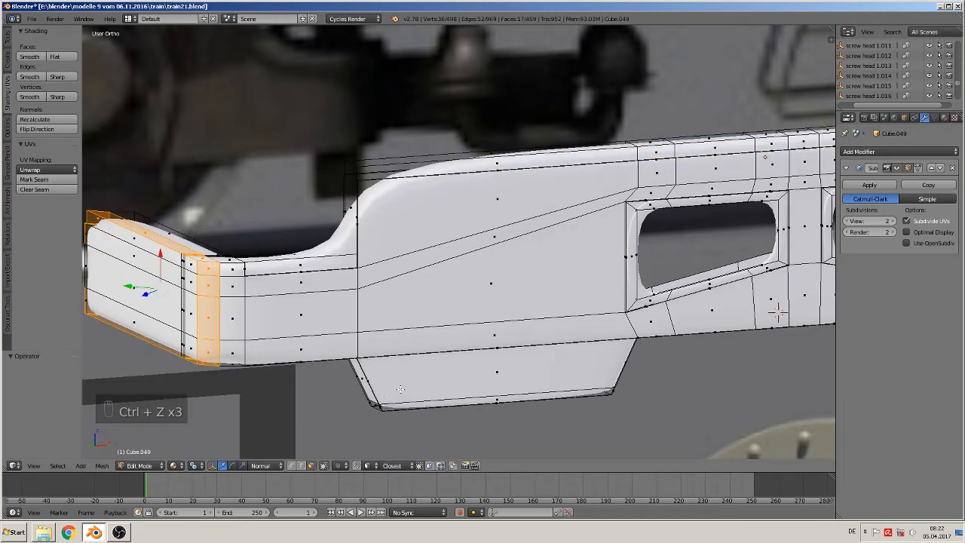
Examine the whole frame from above and against the reference images.
scroll(381, 324, "down", 2)
middle_click_drag(396, 273, 417, 315, "shift")
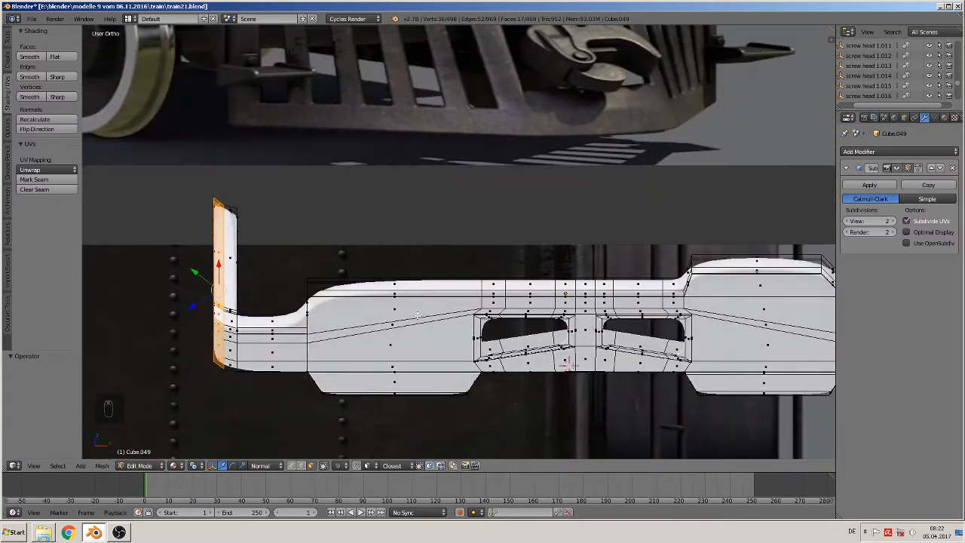
key("KP_7")
scroll(658, 327, "down", 3)
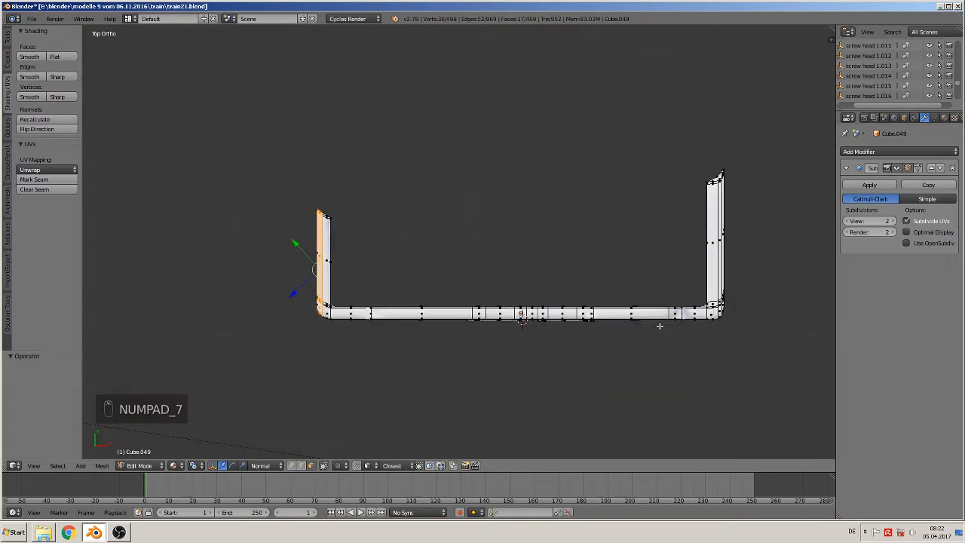
middle_click_drag(659, 327, 493, 310, "shift")
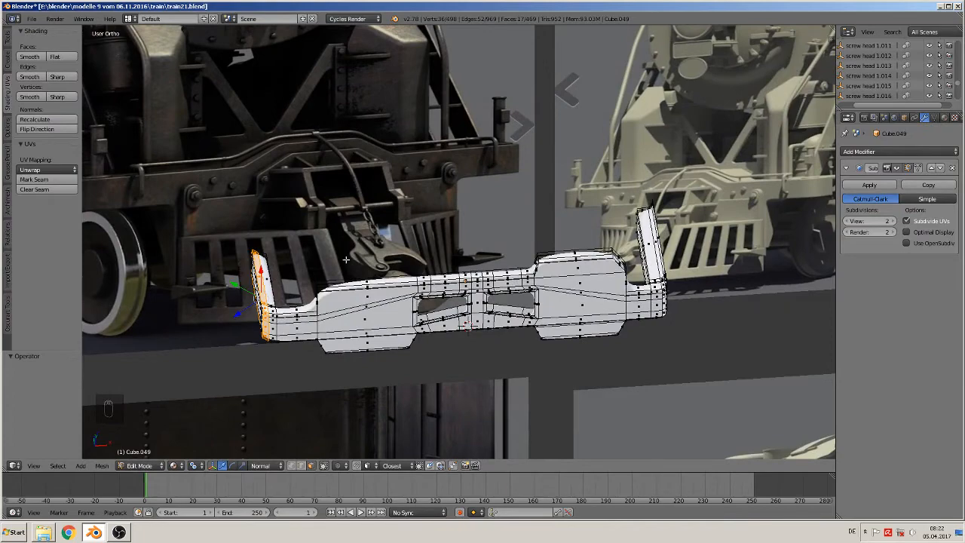
Deselect the whole mesh, place the 3D cursor on the upper corner of the frame's low end, and return to Object Mode.
key("KP_1")
middle_click_drag(280, 265, 442, 228, "shift")
scroll(452, 235, "up", 1)
key("a")
key("a")
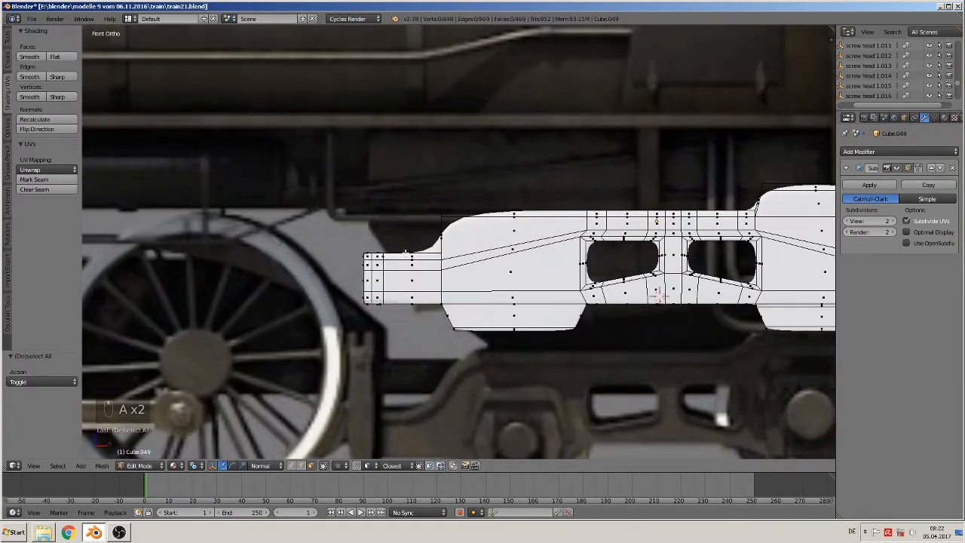
middle_click_drag(396, 251, 324, 268, "shift")
scroll(303, 276, "up", 2)
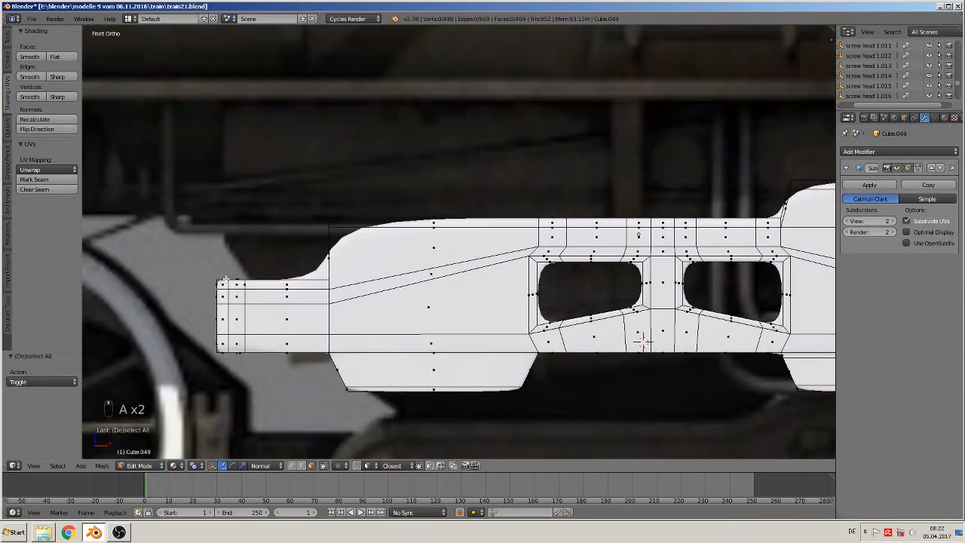
left_click(81, 465)
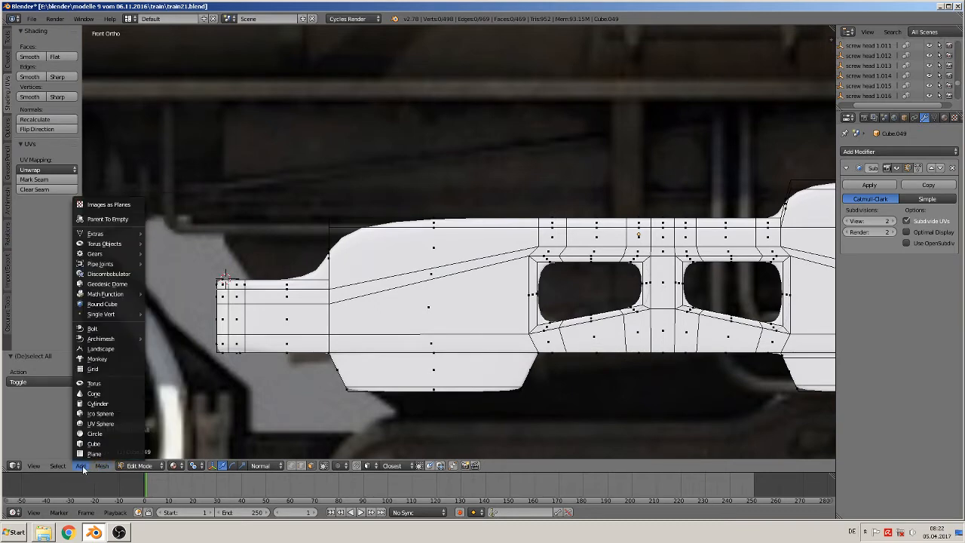
key("Tab")
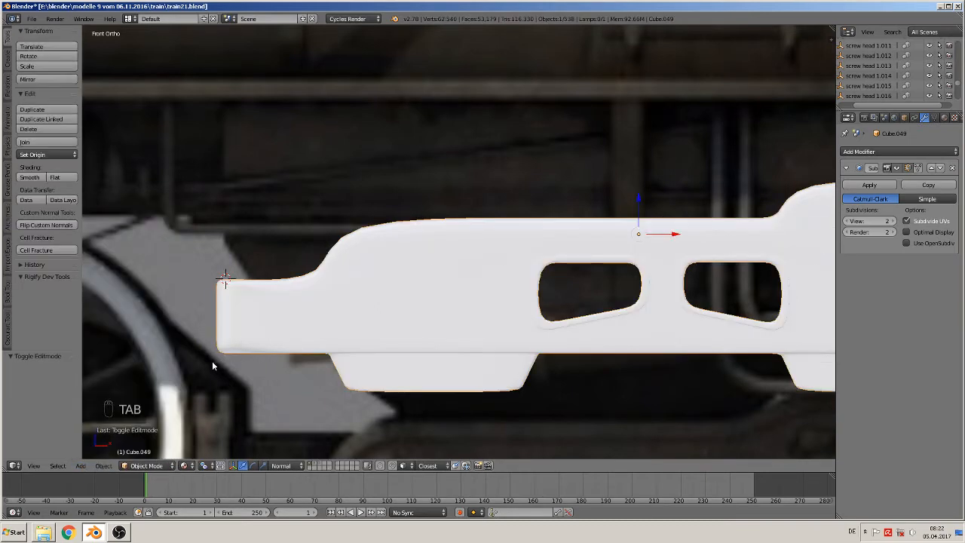
Add a Bezier curve at the 3D cursor, rotate it 90° about X, and scale it to about 0.018.
left_click(81, 465)
mouse_move(99, 443)
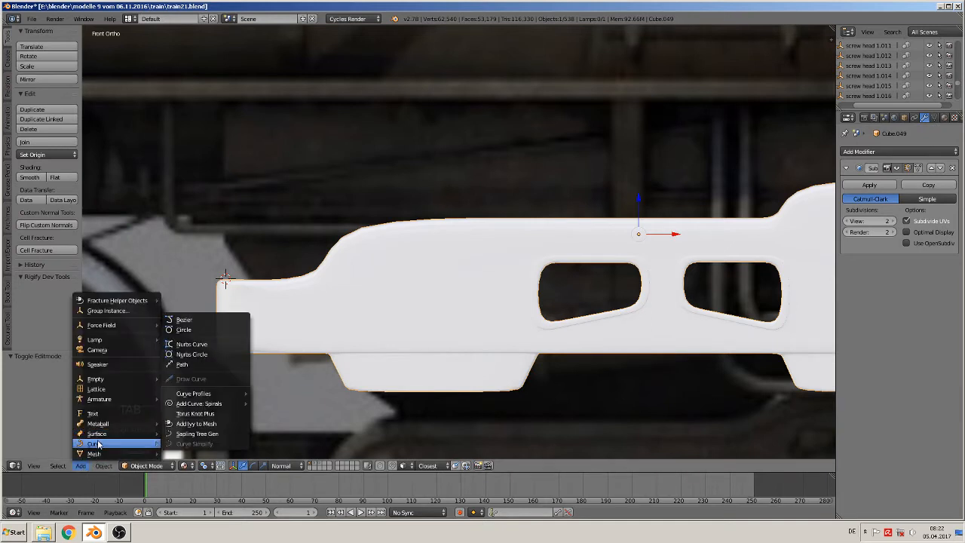
left_click(204, 321)
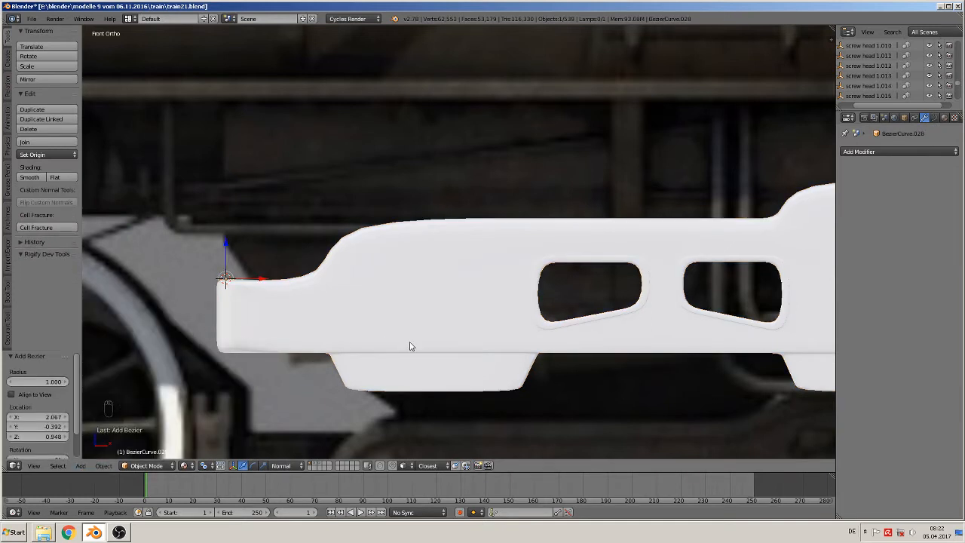
type("rx90")
key("Return")
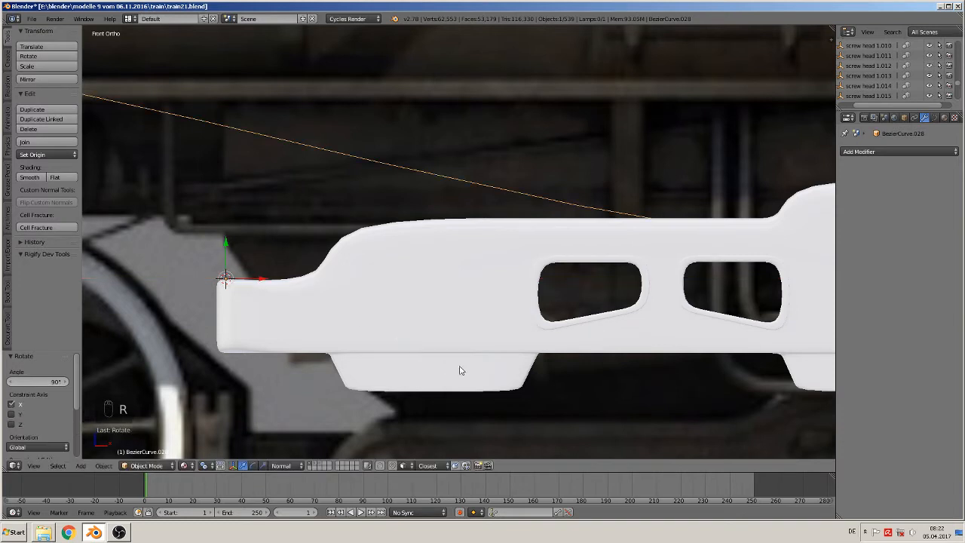
key("s")
left_click(228, 286)
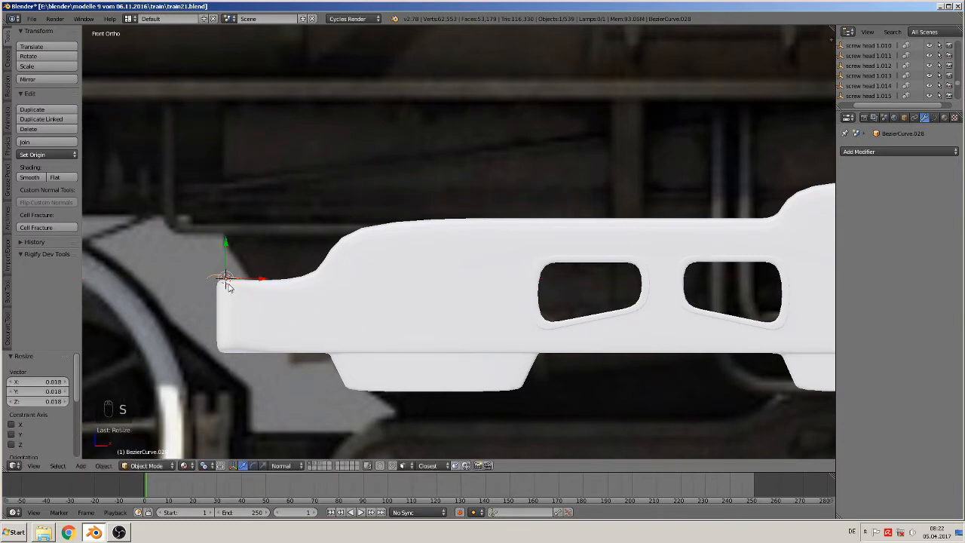
Move the curve about 0.023 along X and 0.001 along Z onto the frame's low top edge.
middle_click_drag(379, 276, 396, 276, "shift")
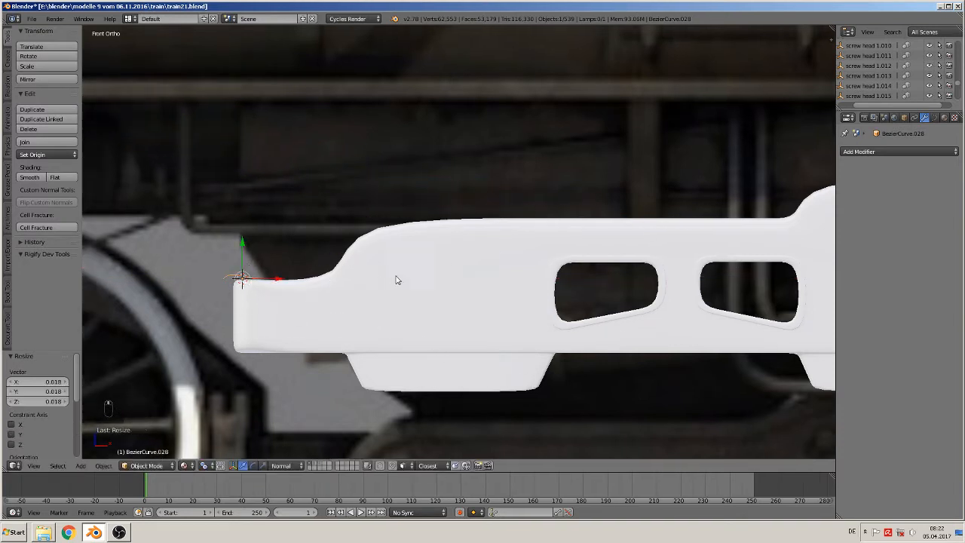
scroll(334, 292, "up", 3)
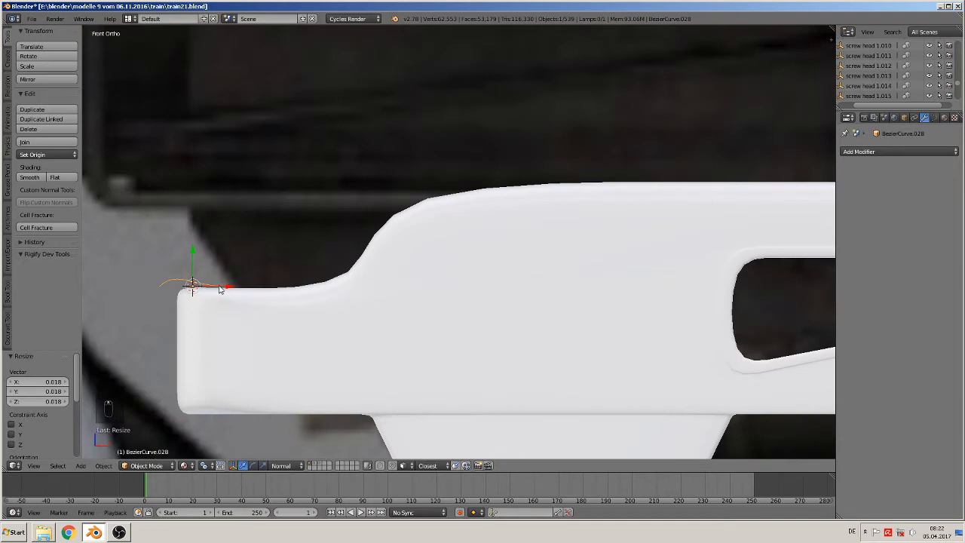
key("g")
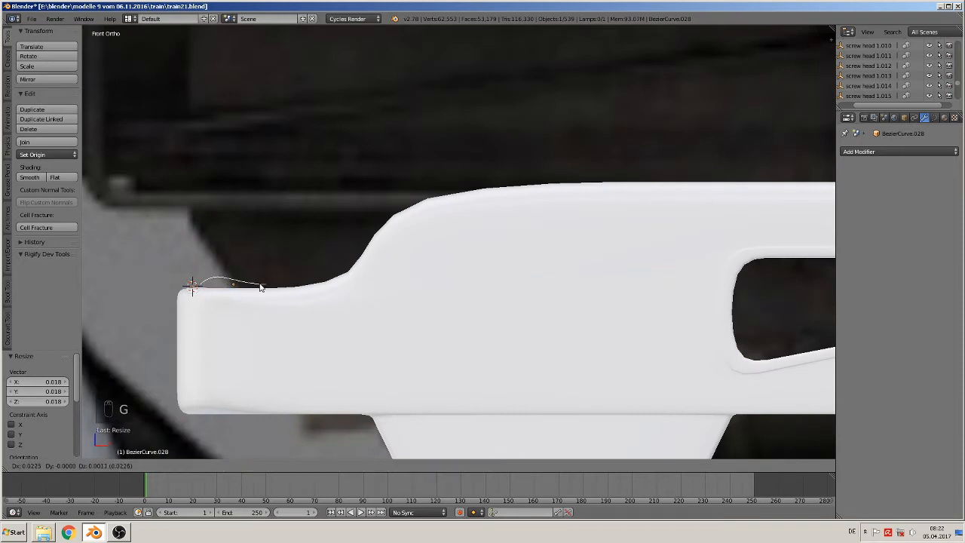
left_click(262, 286)
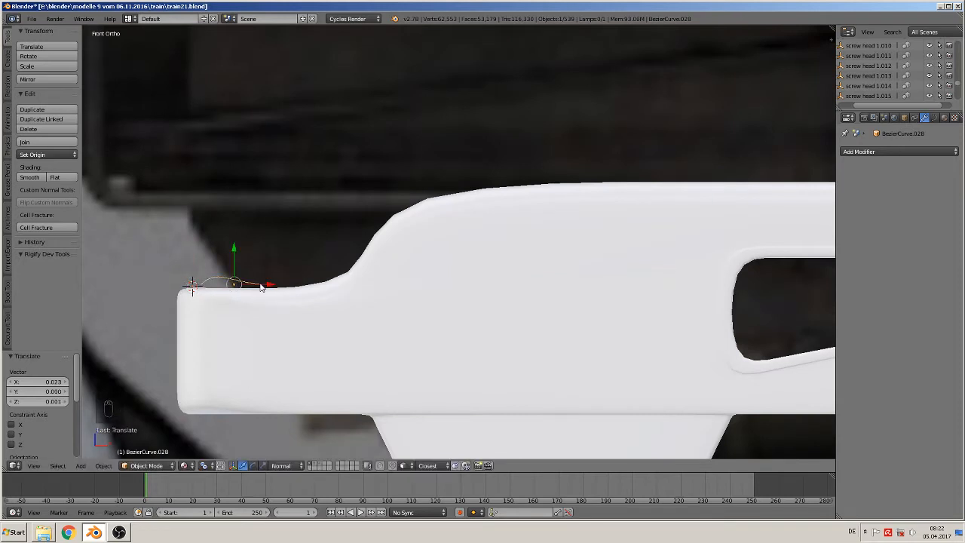
Align both curve points with the frame's low top edge and flatten the start point's handle along it.
key("Tab")
scroll(261, 290, "up", 2)
middle_click_drag(261, 290, 412, 245, "shift")
right_click(337, 259)
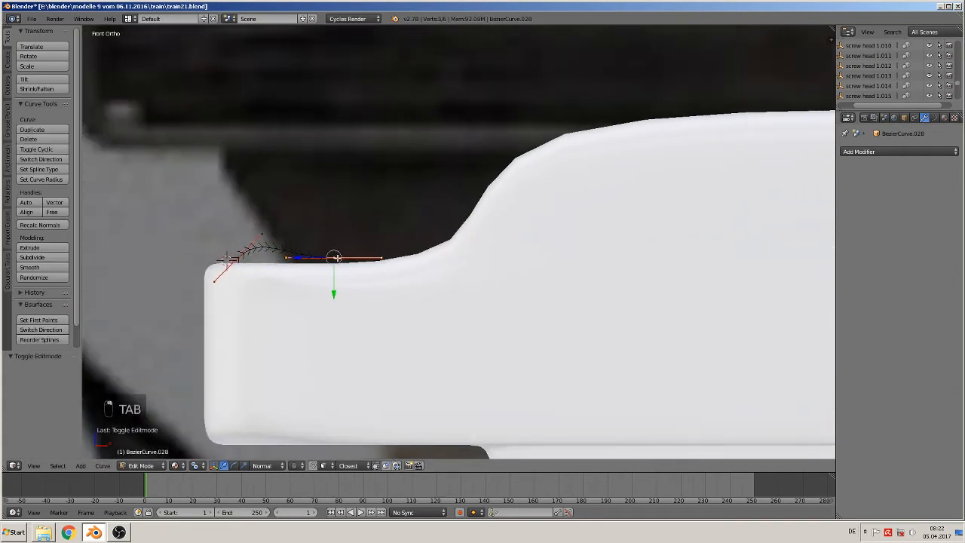
key("g")
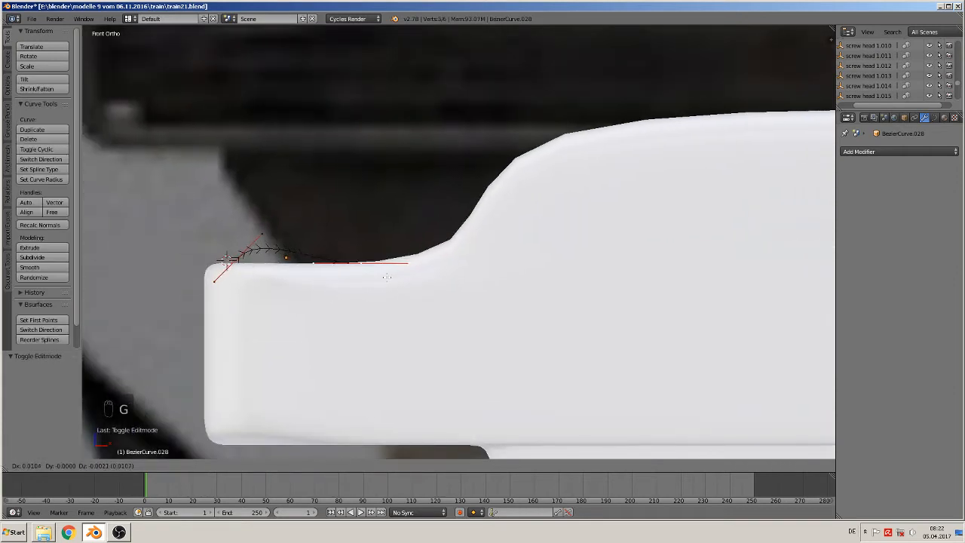
left_click(379, 278)
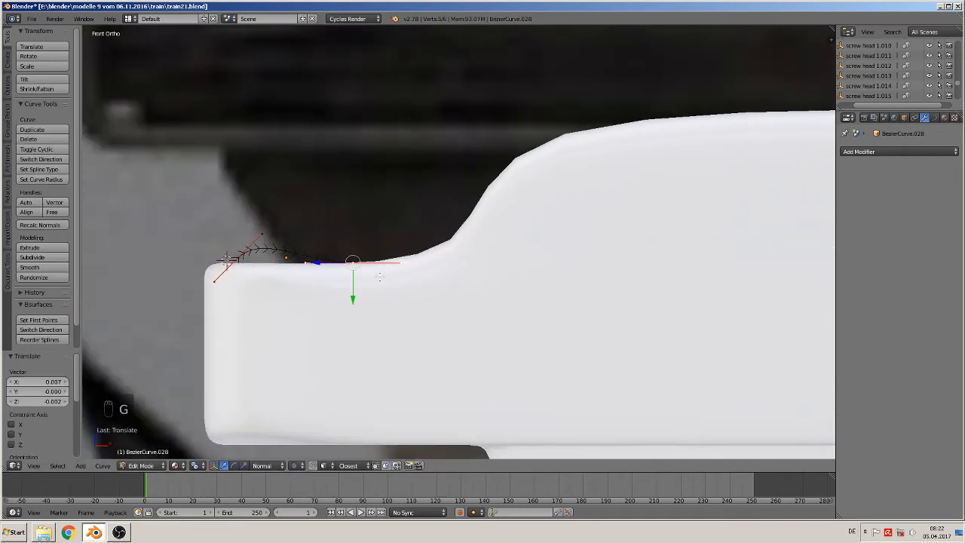
right_click(263, 234)
key("g")
left_click(267, 258)
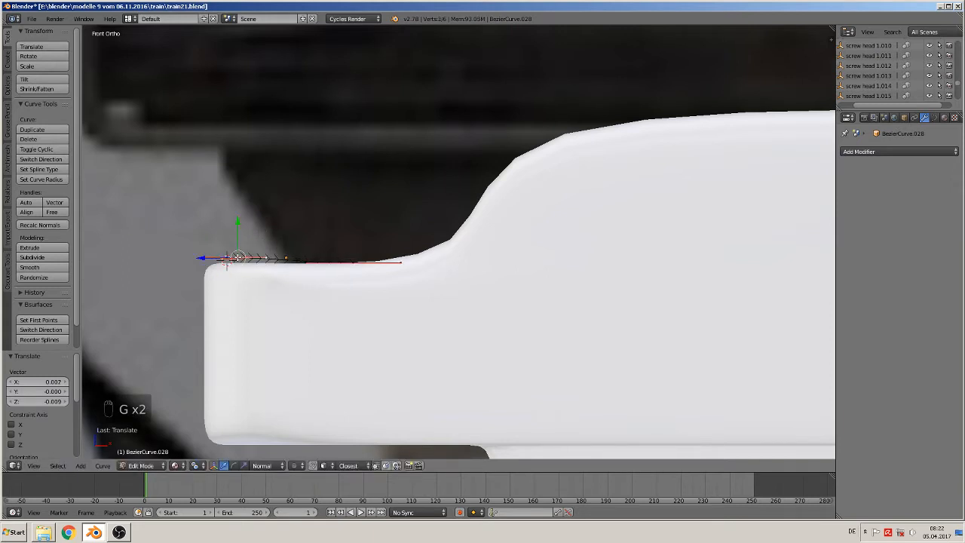
key("g")
left_click(236, 262)
Extrude the curve's end point about 0.050 along X and 0.026 along Z onto the slope, and align its handle with the slope.
right_click(353, 261)
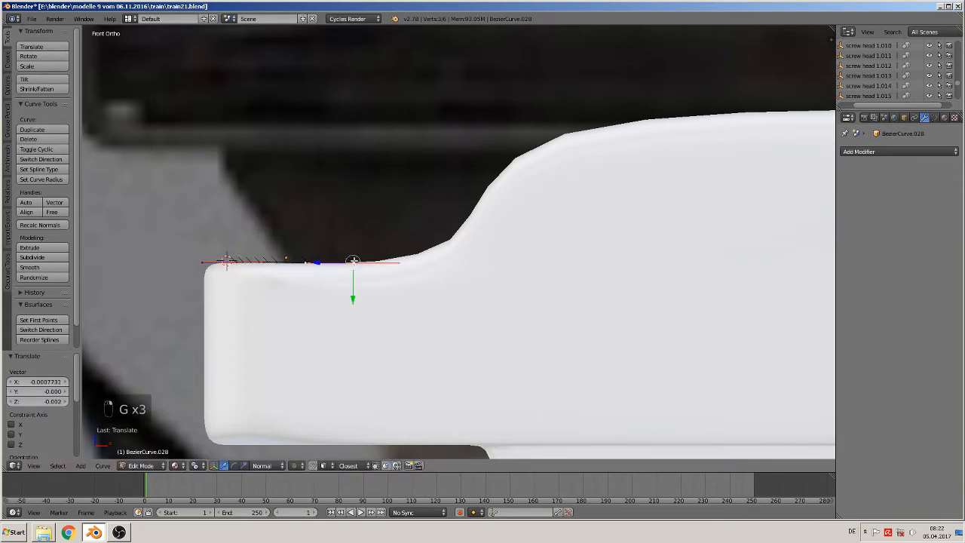
key("e")
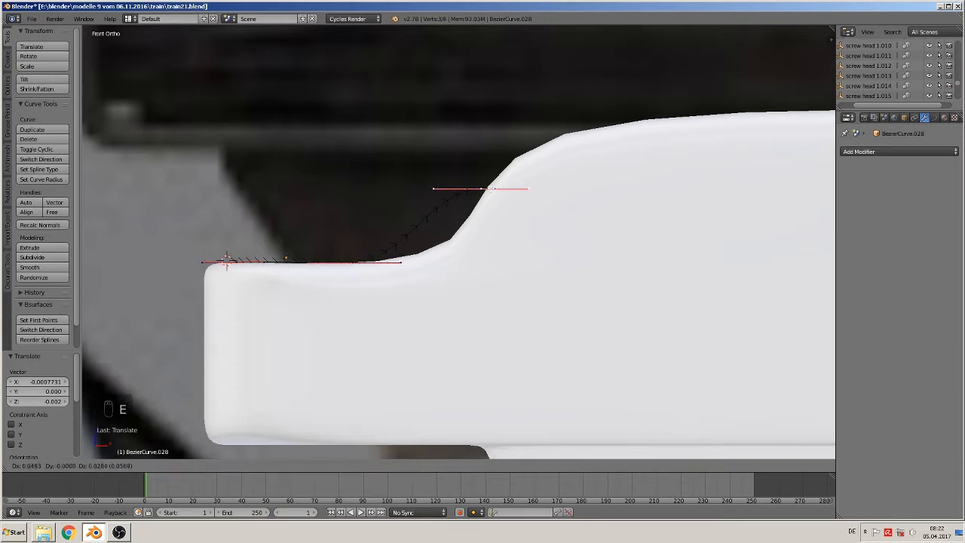
left_click(483, 194)
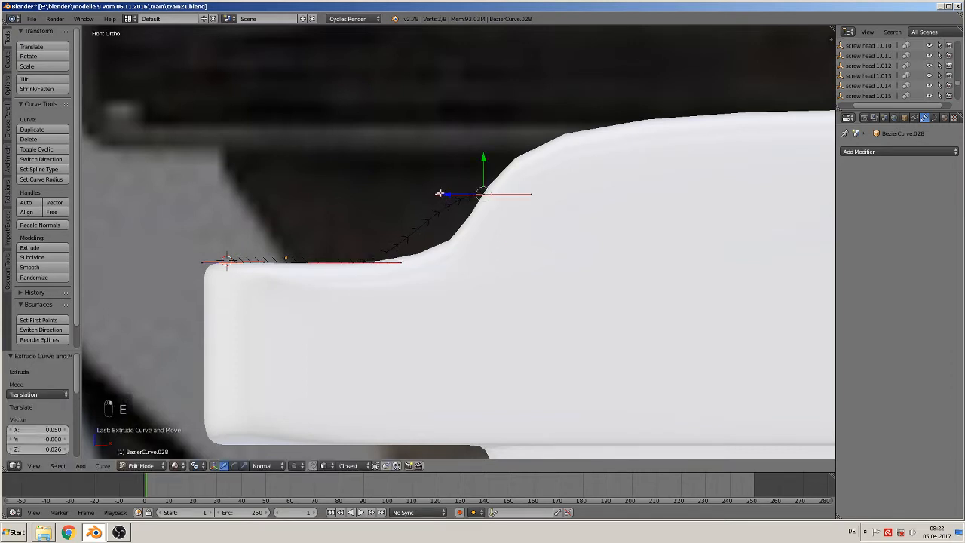
key("g")
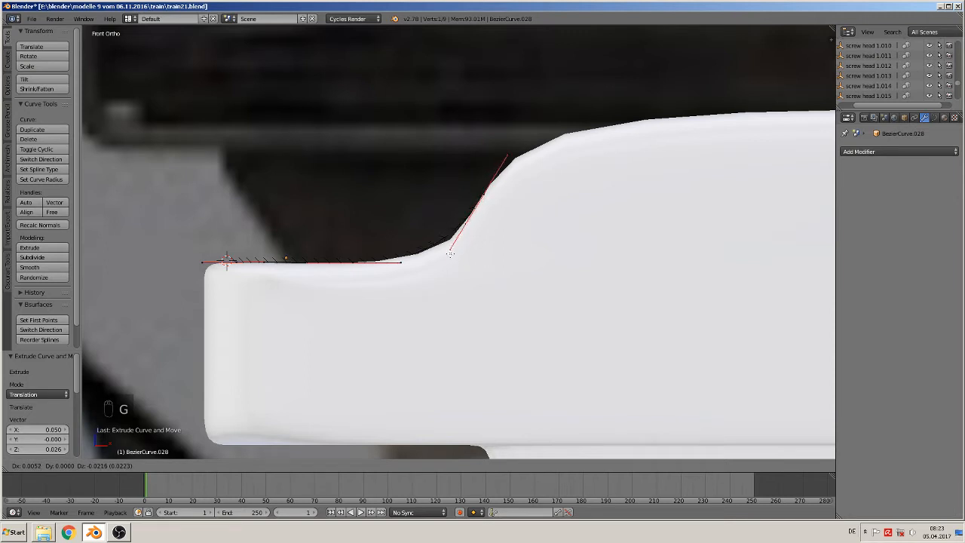
left_click(449, 254)
Extrude the curve's end point about 0.076 along X and 0.030 along Z onto the frame's upper shoulder, and align its handle with the edge.
middle_click_drag(499, 208, 340, 280, "shift")
scroll(340, 280, "up", 1)
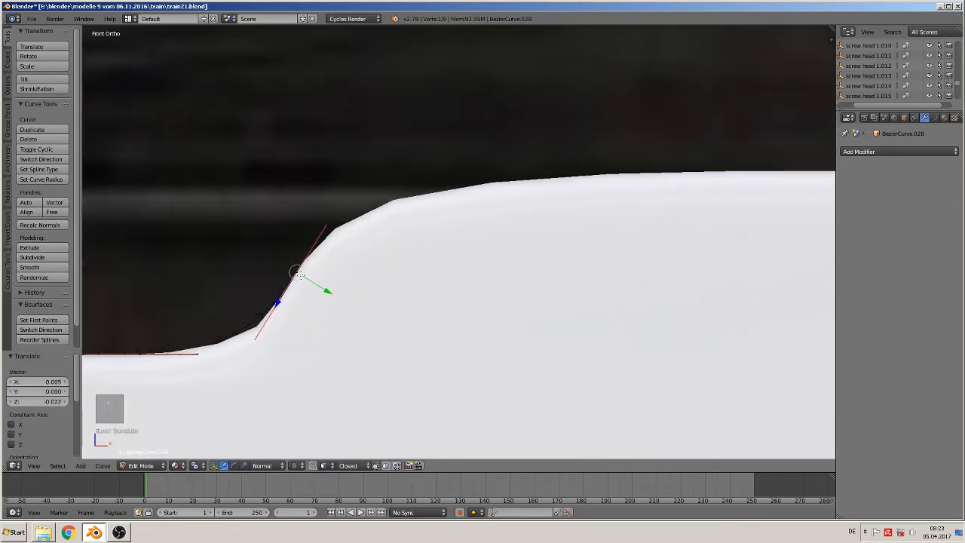
key("e")
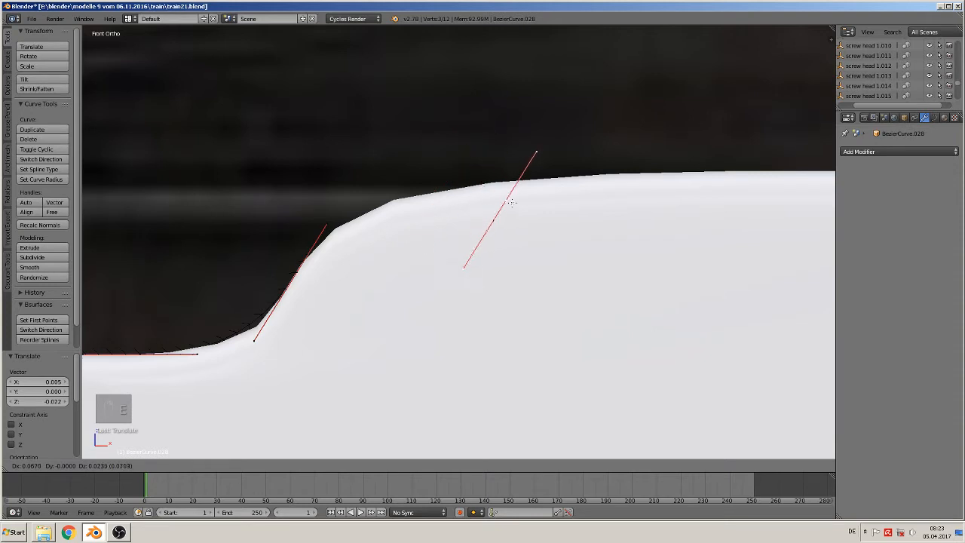
left_click(539, 182)
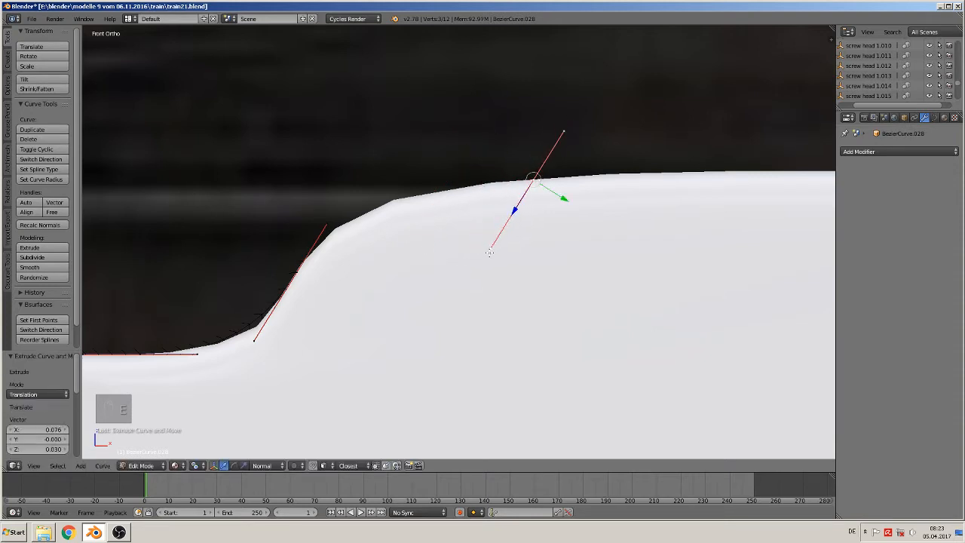
right_click(487, 254)
key("g")
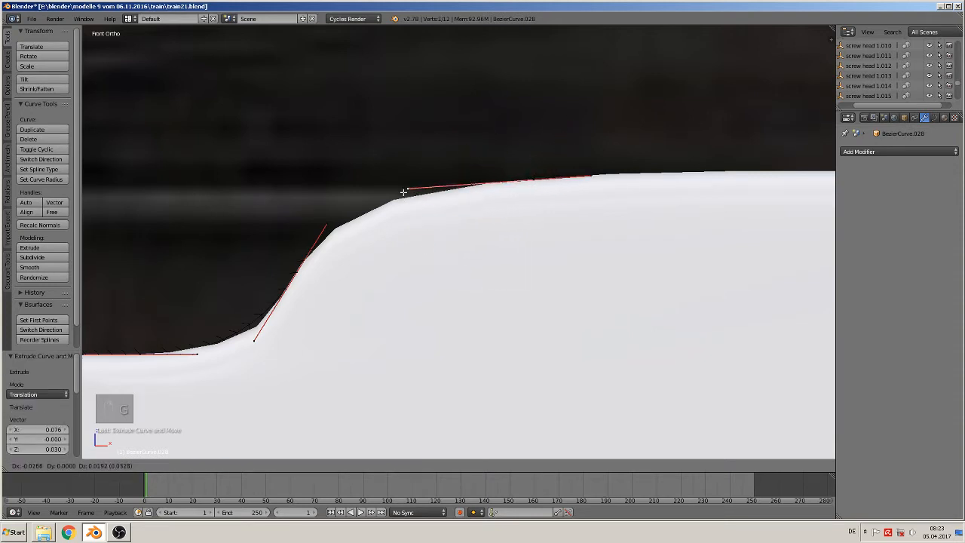
left_click(369, 192)
Move the whole curve about 1.760 along its local Z axis to bring it to the frame's depth.
scroll(369, 194, "down", 6)
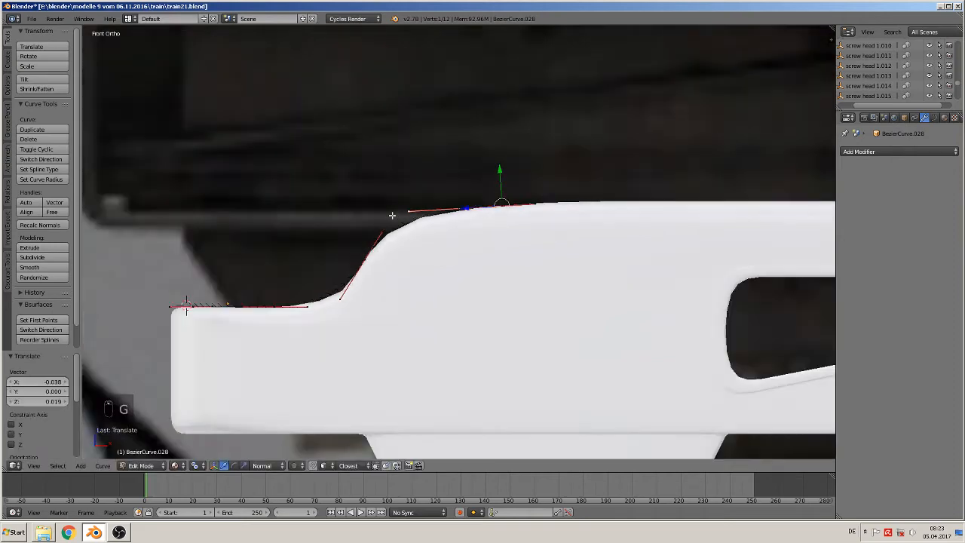
scroll(457, 293, "down", 6)
key("Tab")
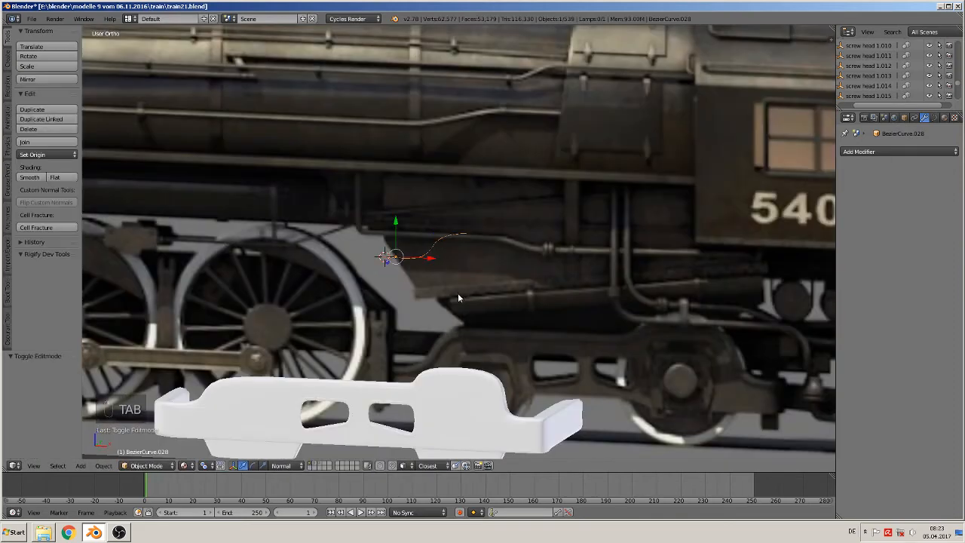
middle_click_drag(457, 292, 405, 297)
scroll(416, 275, "down", 4)
left_click_drag(416, 255, 149, 349)
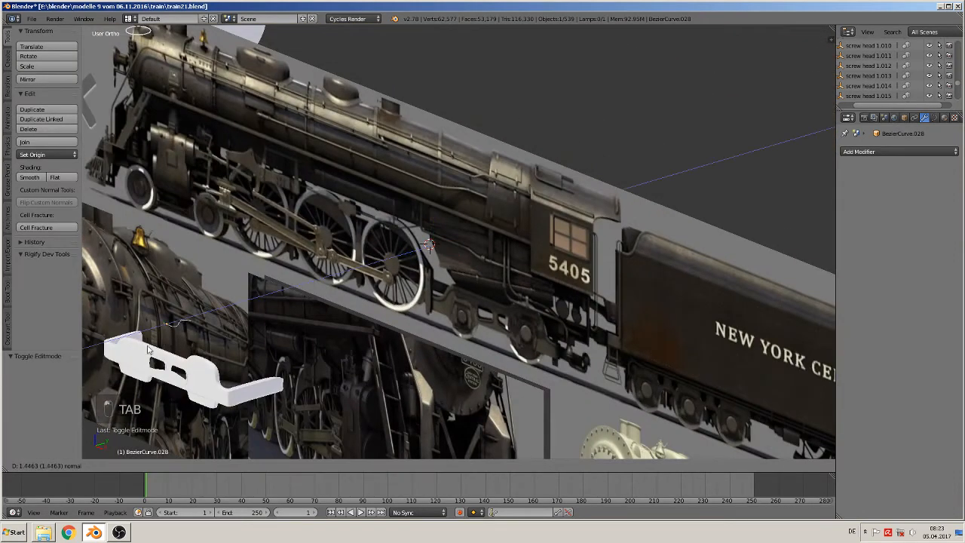
left_click_drag(92, 363, 92, 362)
key("KP_1")
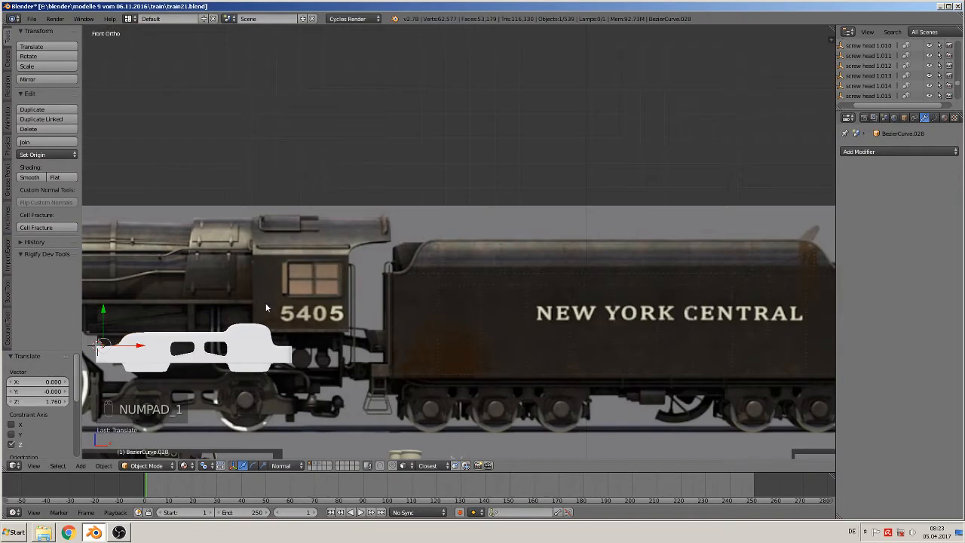
key("KP_Decimal")
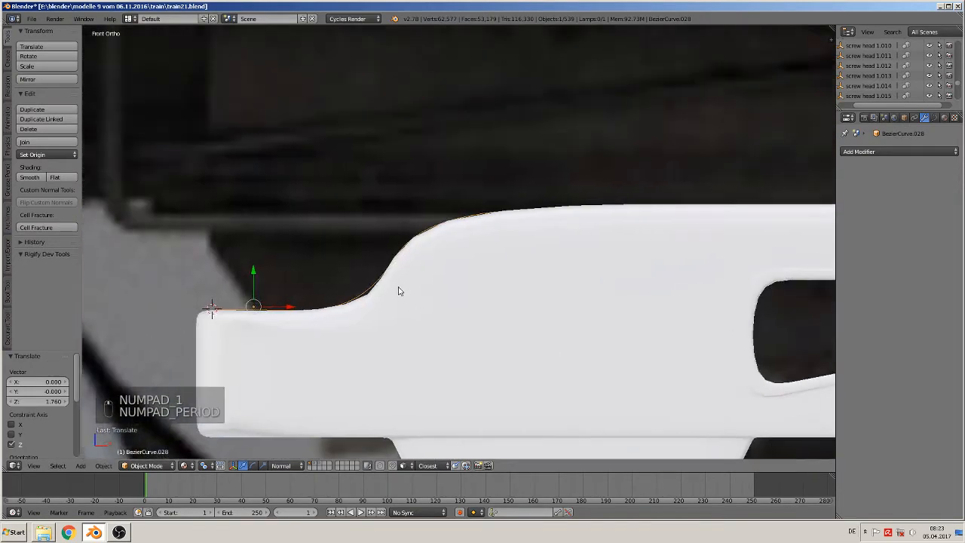
Extrude the curve's end point about 0.332 along X and 0.003 along Z to the foot of the hump, and flatten its handles along the edge.
key("Tab")
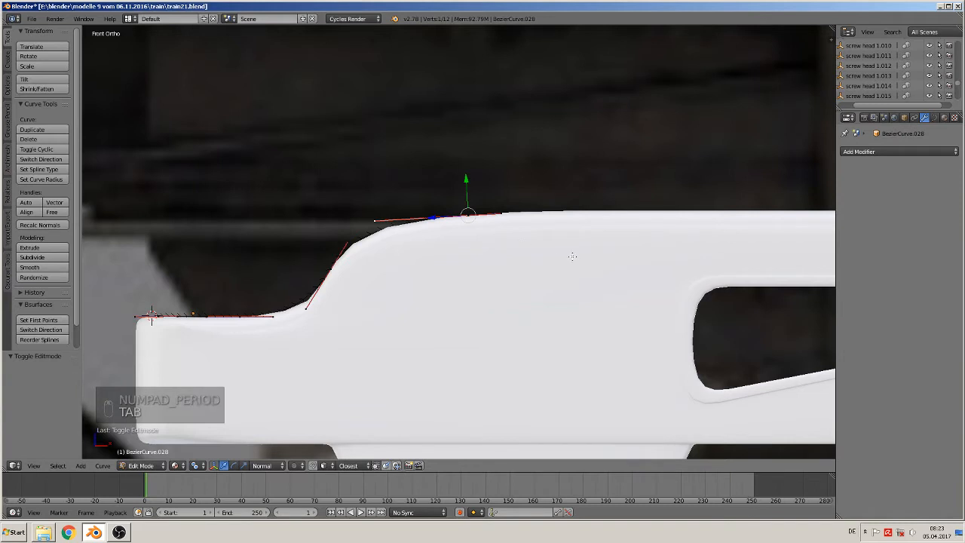
scroll(461, 312, "down", 3)
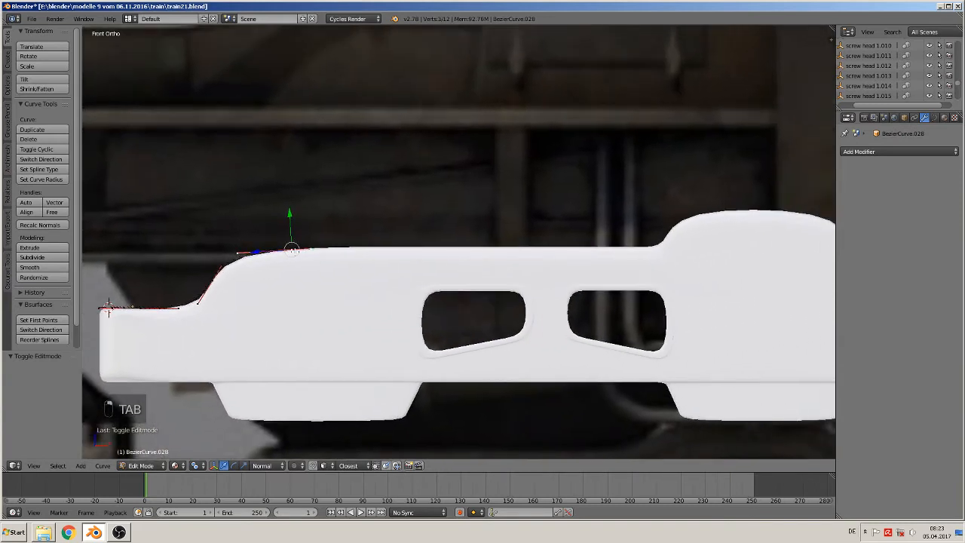
key("e")
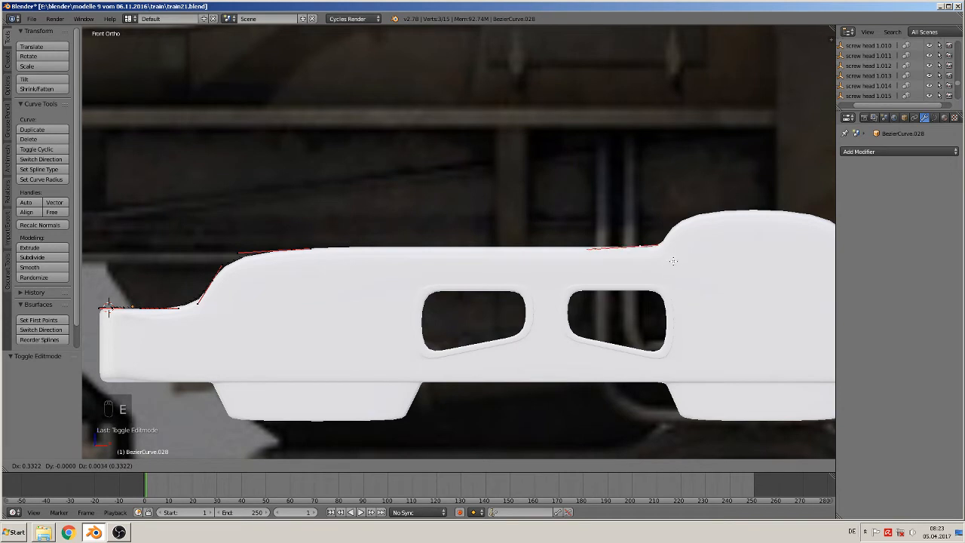
left_click(672, 261)
scroll(672, 261, "up", 7)
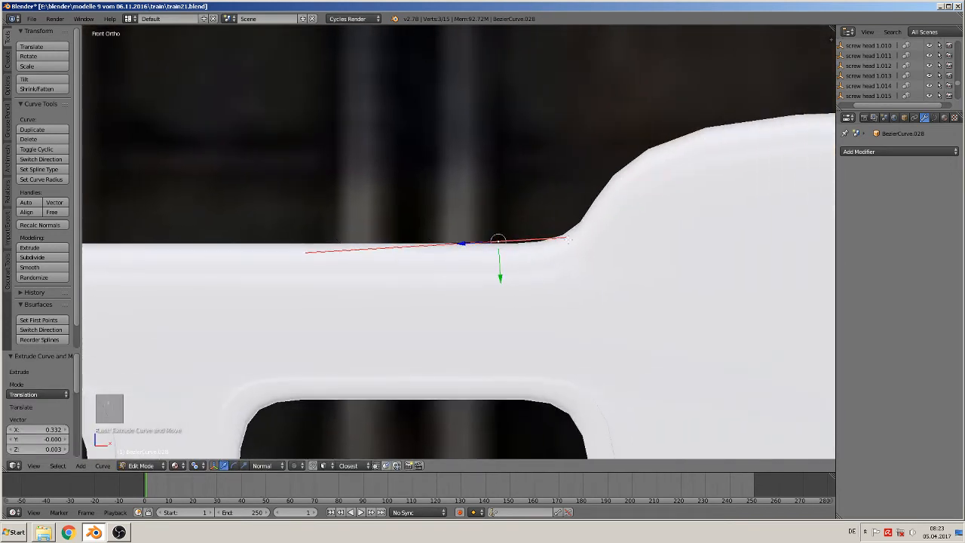
right_click(560, 237)
key("g")
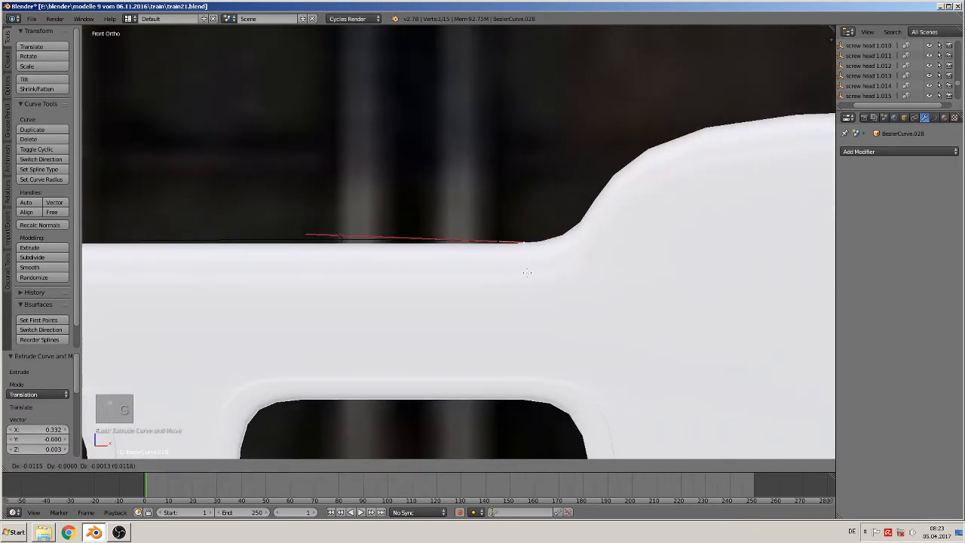
left_click(511, 270)
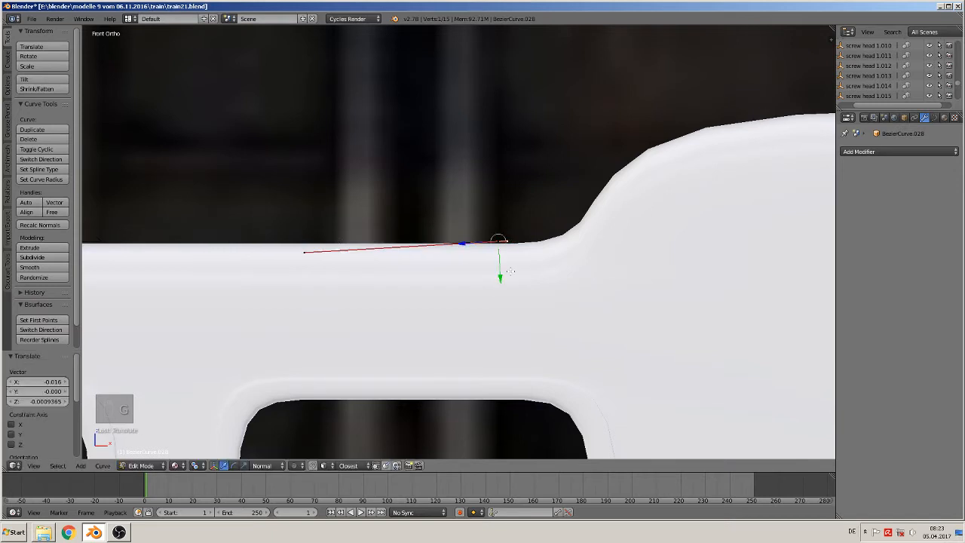
key("g")
left_click(351, 247)
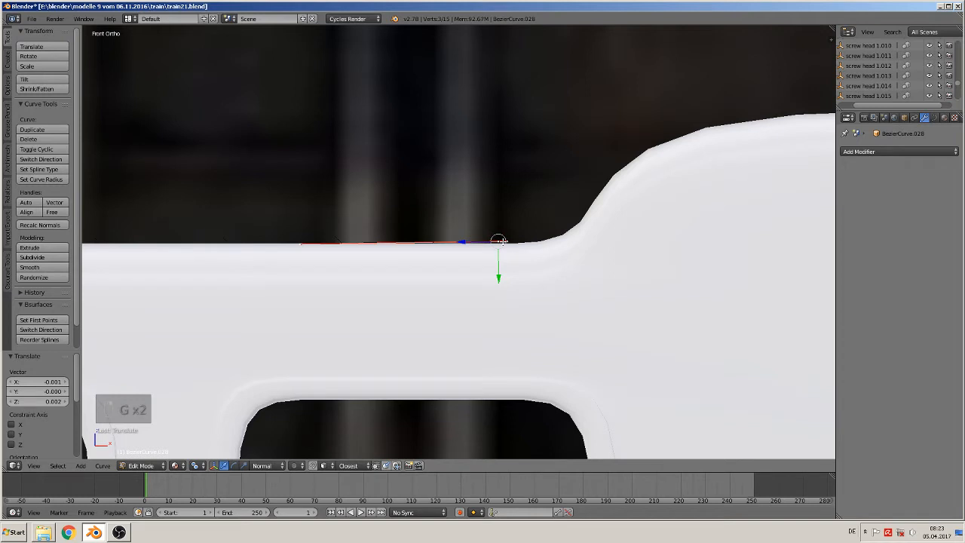
Extrude the curve's end point about 0.027 along X and 0.013 along Z onto the hump's rising slope, and align its handle with the slope.
key("e")
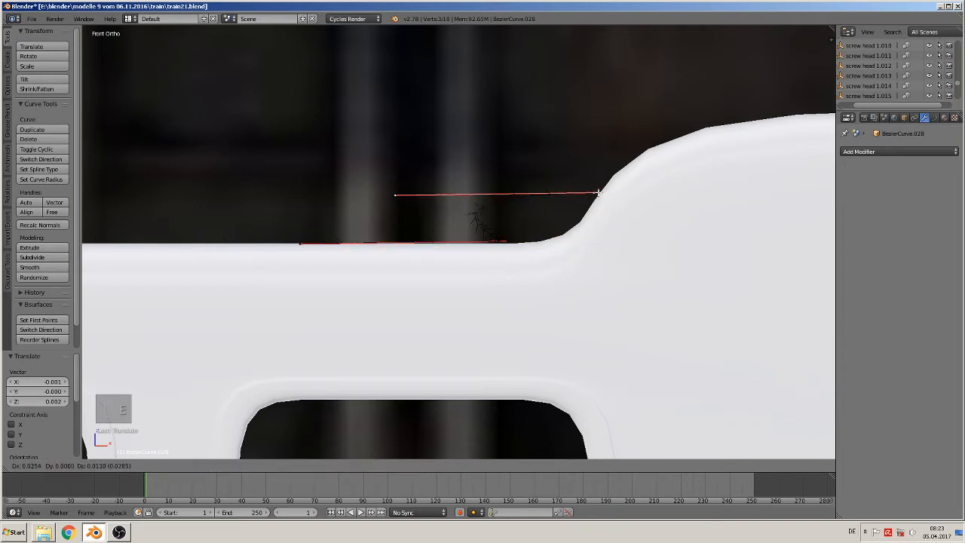
left_click(598, 194)
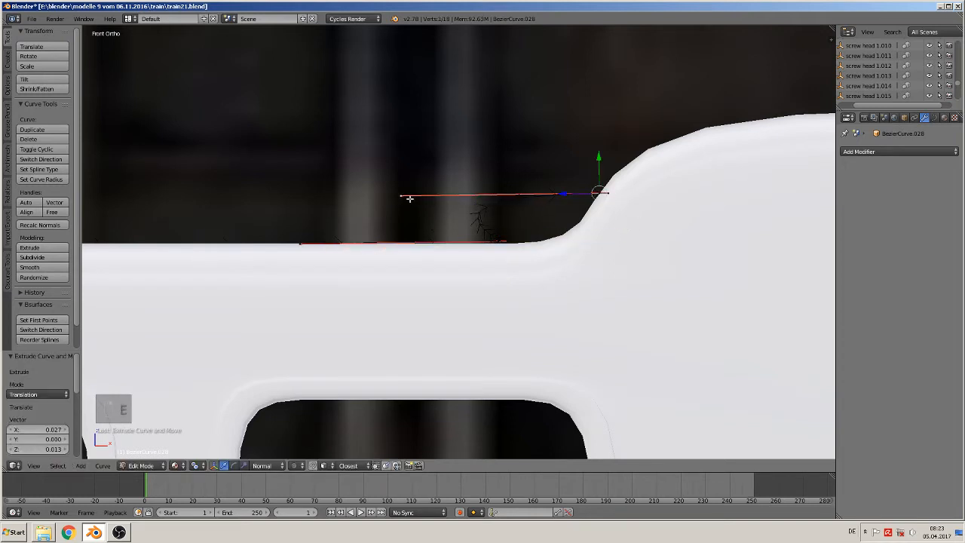
key("g")
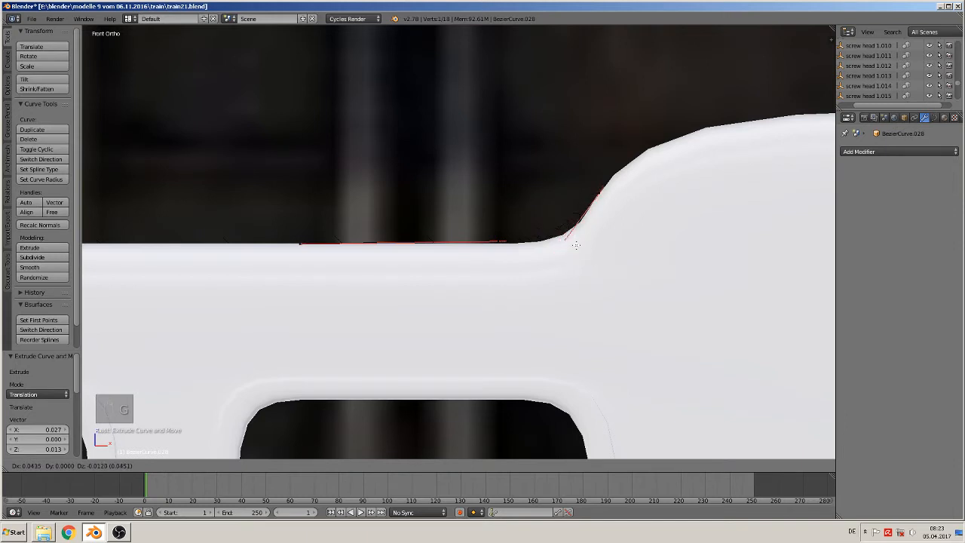
left_click(572, 261)
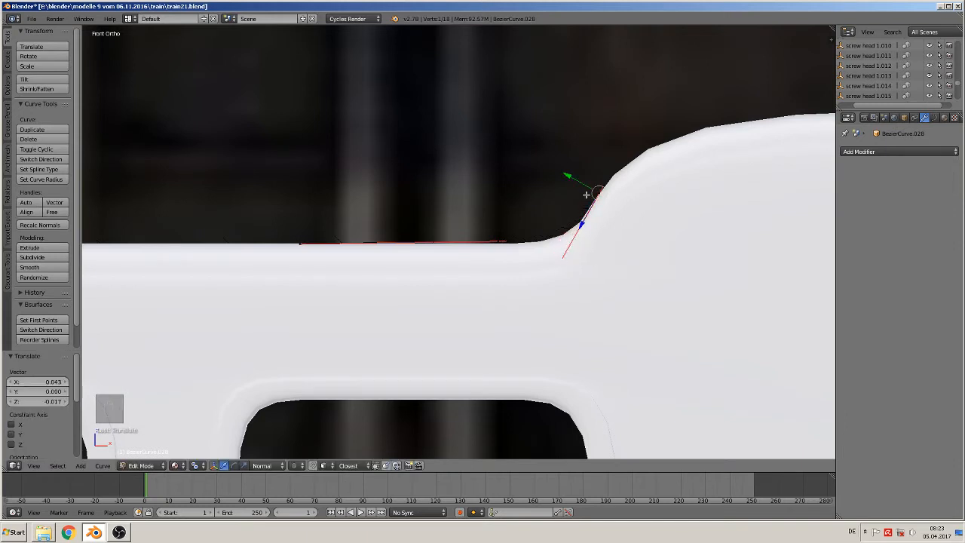
Extrude the curve's end point about 0.086 along X and 0.022 along Z to the hump's crest, and make its handle horizontal.
middle_click_drag(667, 217, 319, 298, "shift")
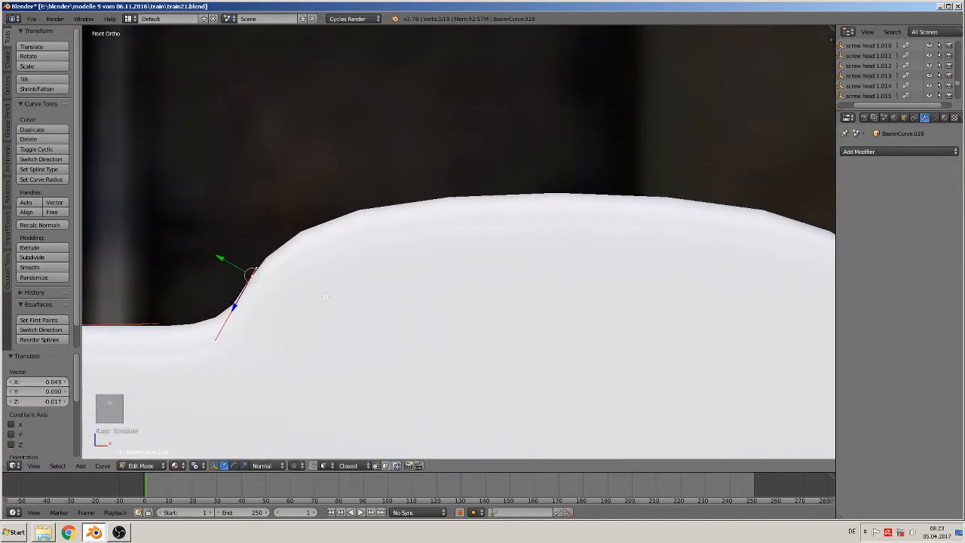
scroll(351, 294, "down", 4)
scroll(352, 293, "up", 1)
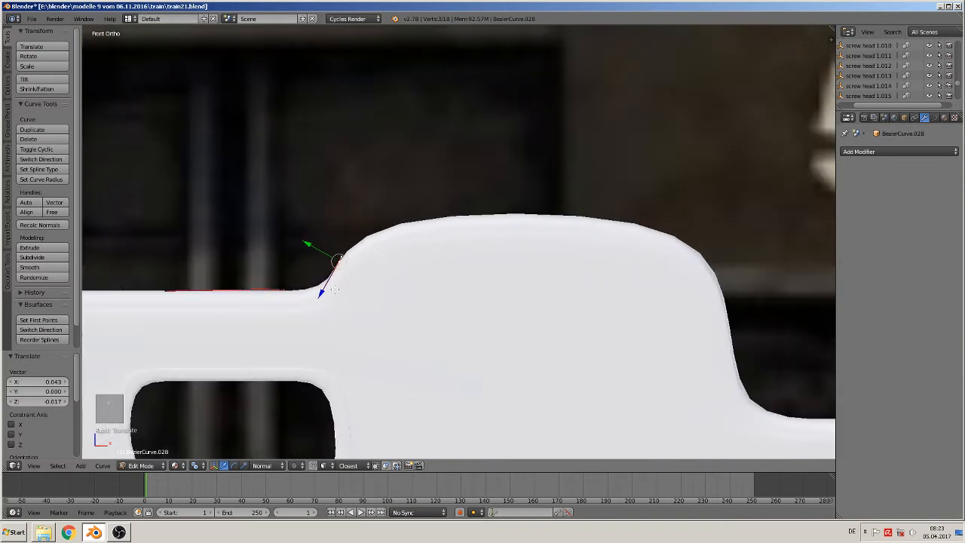
key("e")
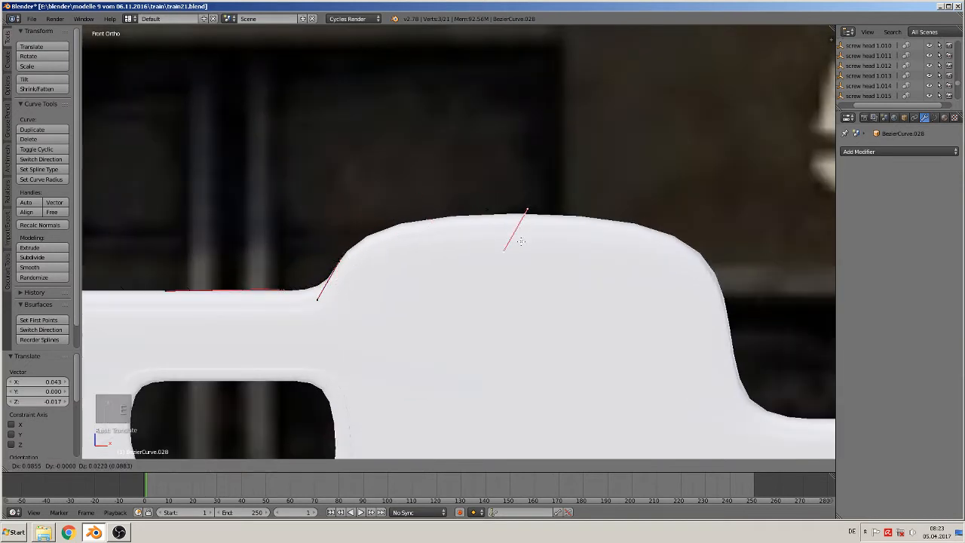
left_click(520, 242)
scroll(520, 241, "up", 3)
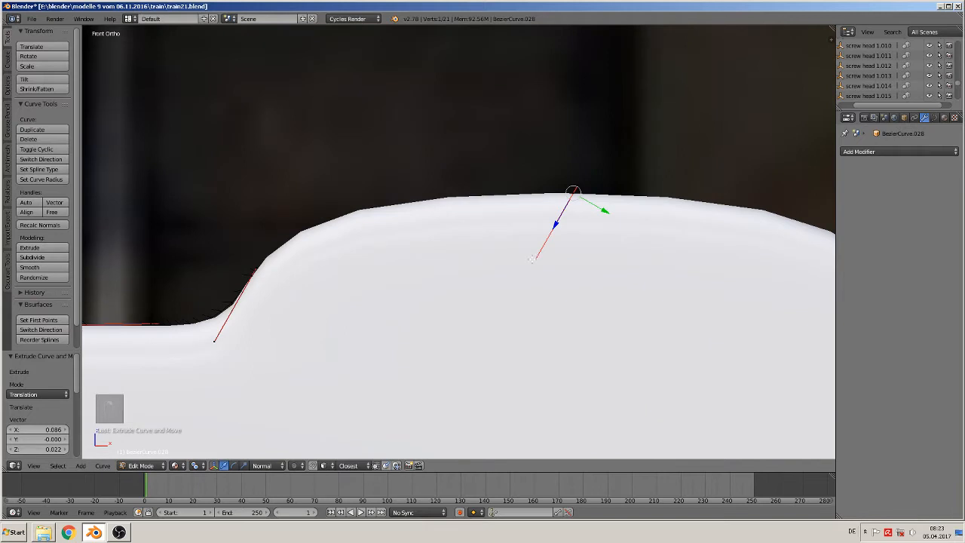
key("g")
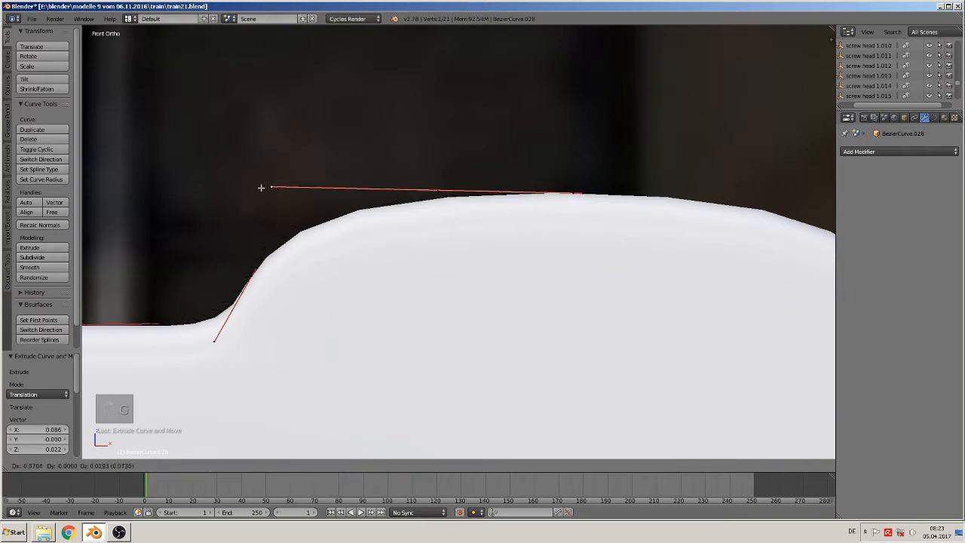
left_click(257, 193)
Extrude the crest point about 0.075 along X and -0.015 along Z onto the hump's far shoulder, and angle its handle along the edge.
right_click(570, 193)
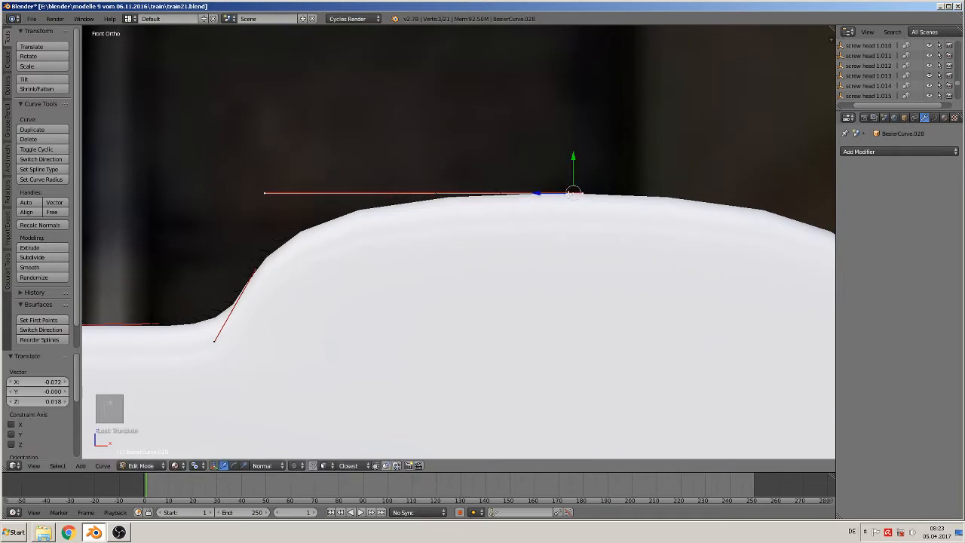
scroll(631, 277, "down", 4)
middle_click_drag(635, 282, 400, 253, "shift")
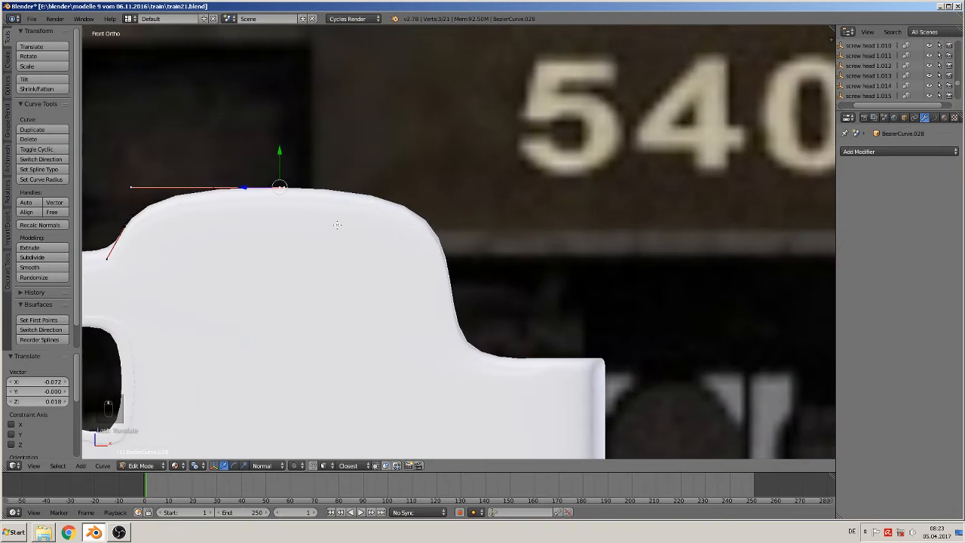
key("shift+d")
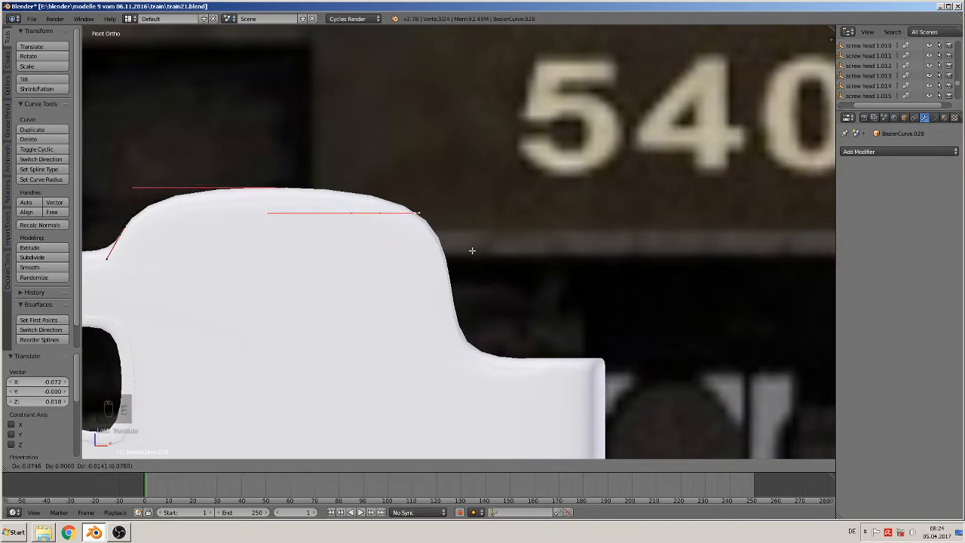
left_click(474, 252)
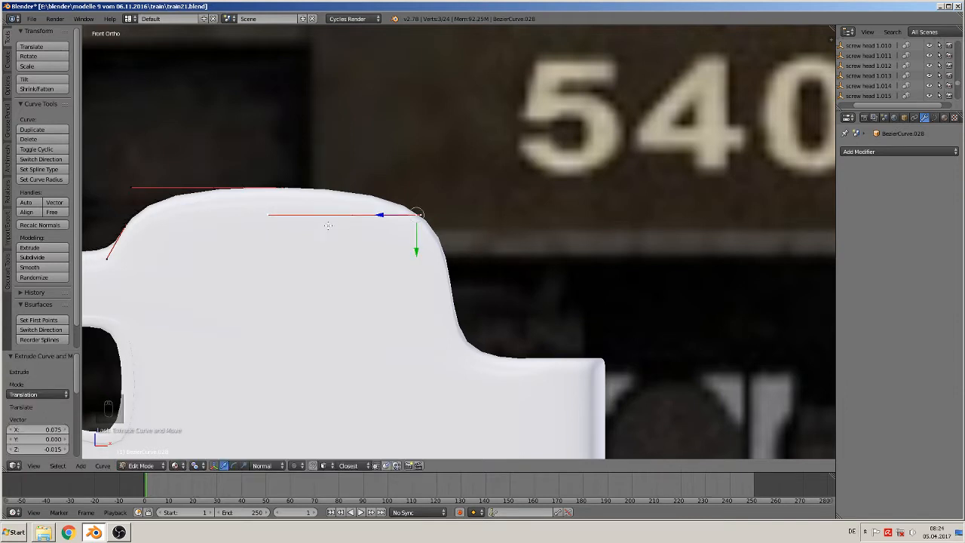
key("g")
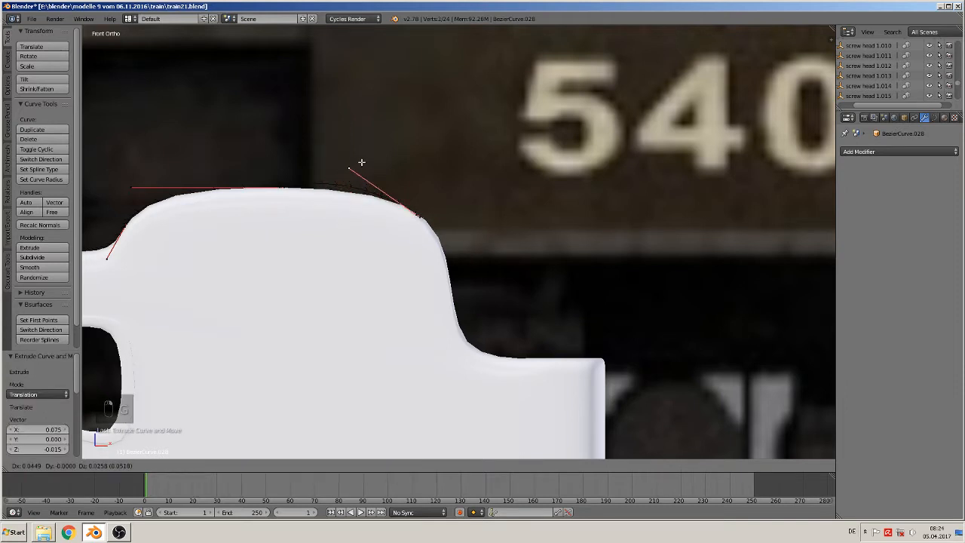
left_click(379, 176)
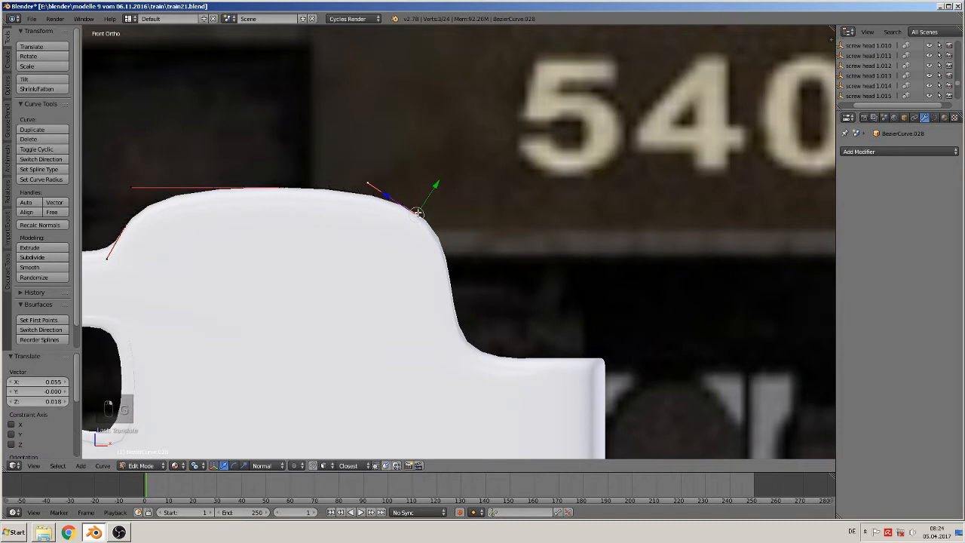
Extrude the curve's end point about 0.020 along X and -0.041 along Z down the hump's steep far side, and align its handle with that side.
key("e")
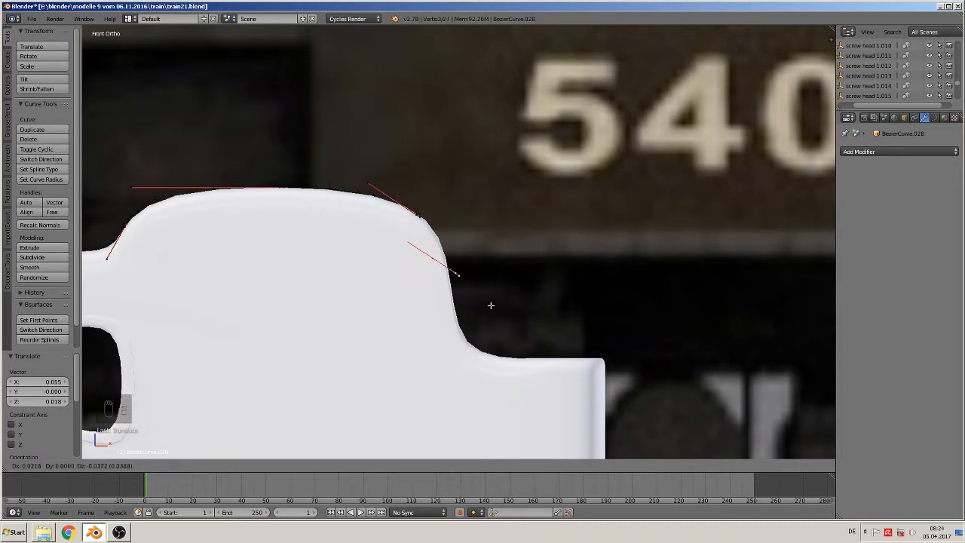
left_click(487, 319)
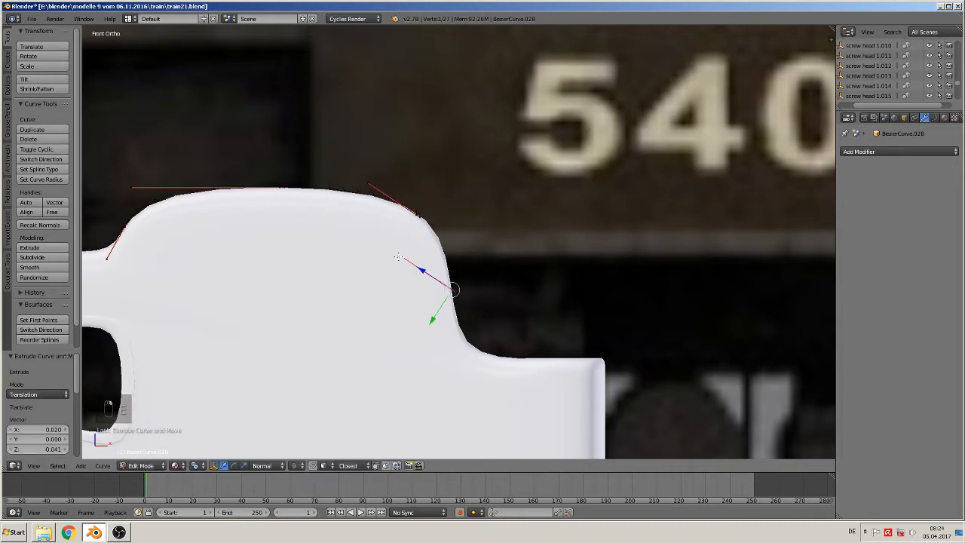
key("g")
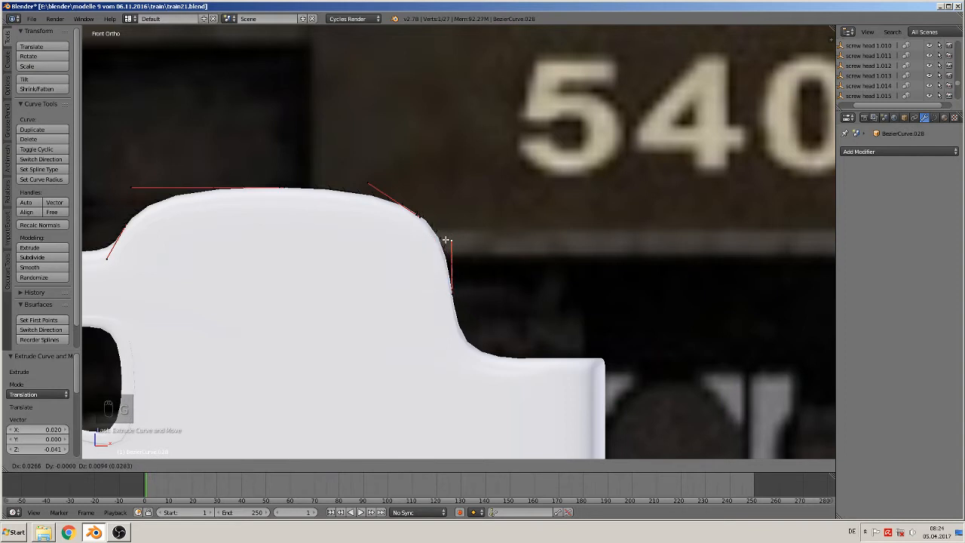
left_click(443, 240)
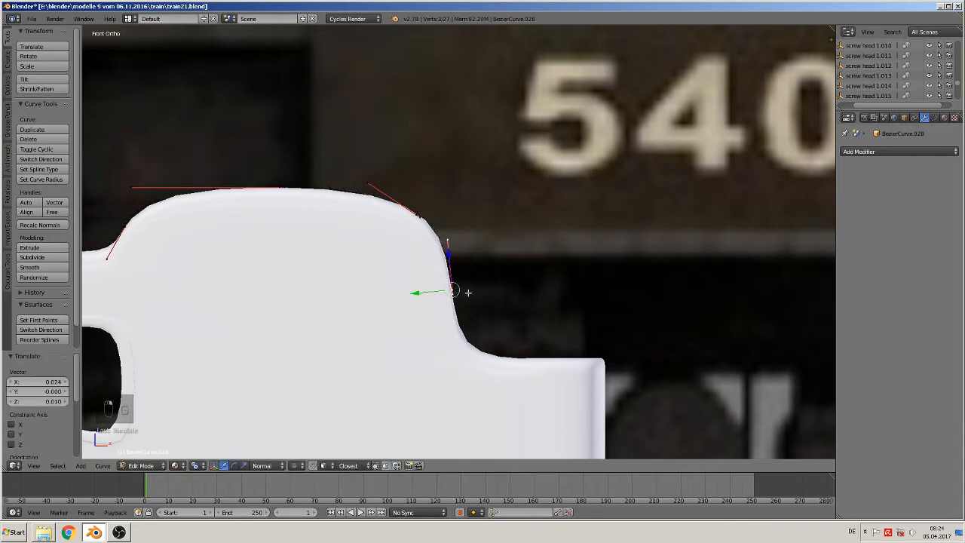
Extrude the curve's end point about 0.037 along X and -0.037 along Z to the foot of the hump, and turn its handle nearly horizontal.
key("e")
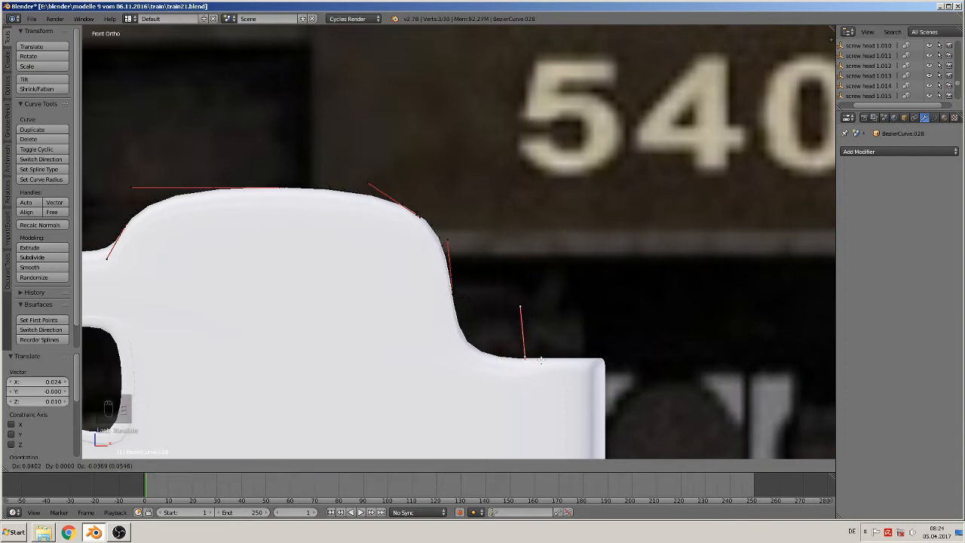
left_click(531, 355)
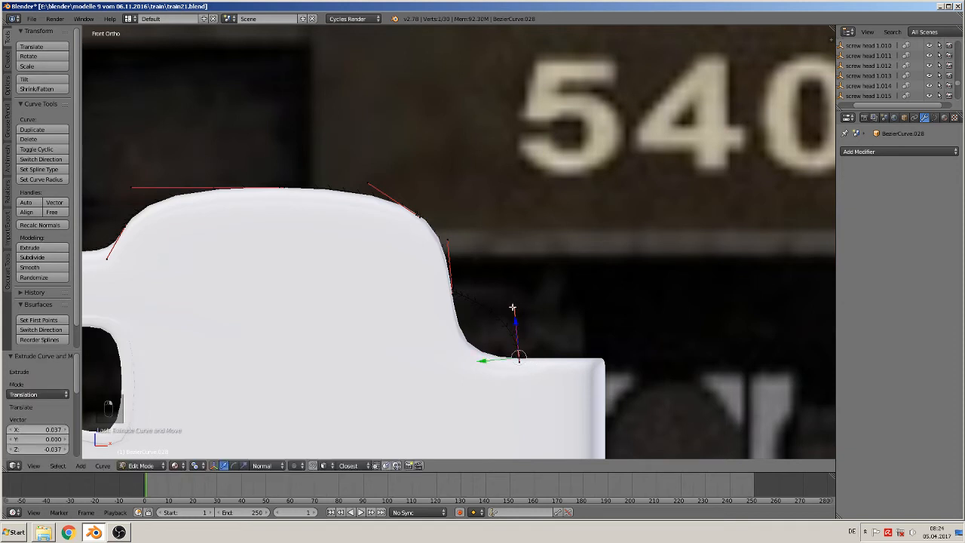
key("g")
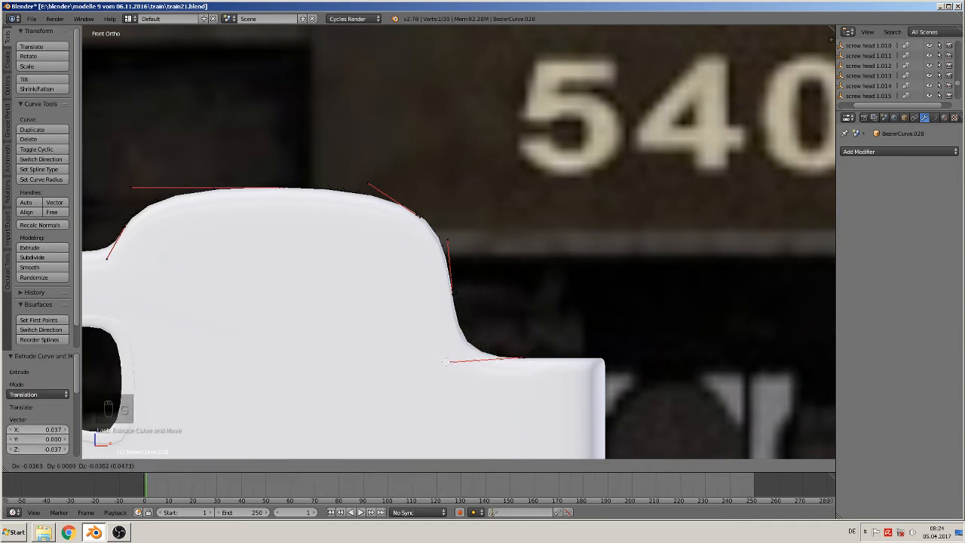
left_click(447, 361)
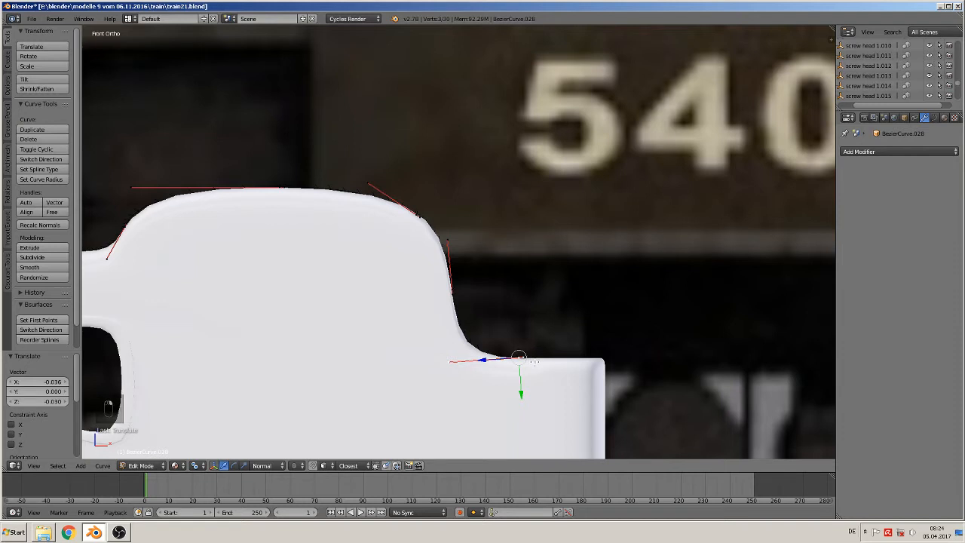
Extrude the curve's end point about 0.037 along X to the frame's corner beyond the hump, and level its handle with the edge.
key("g")
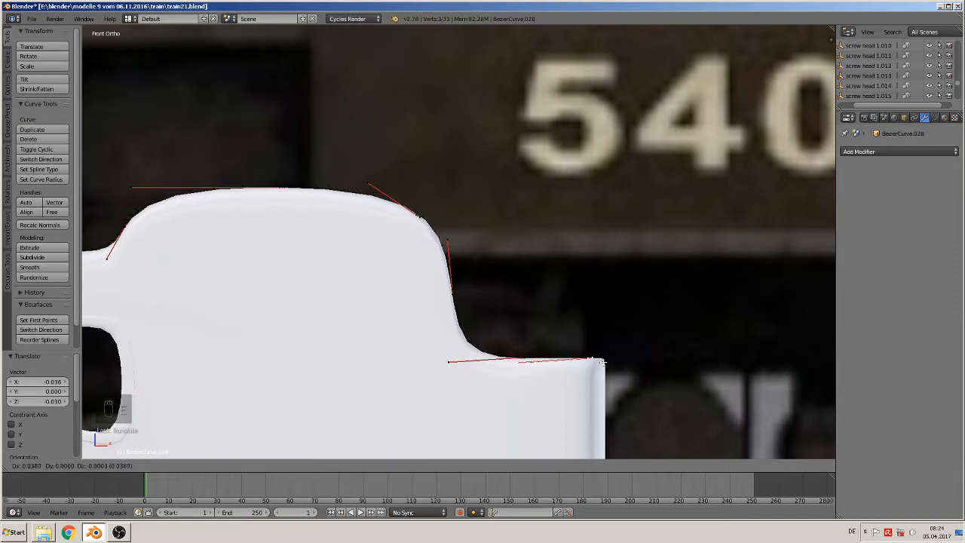
left_click(538, 364)
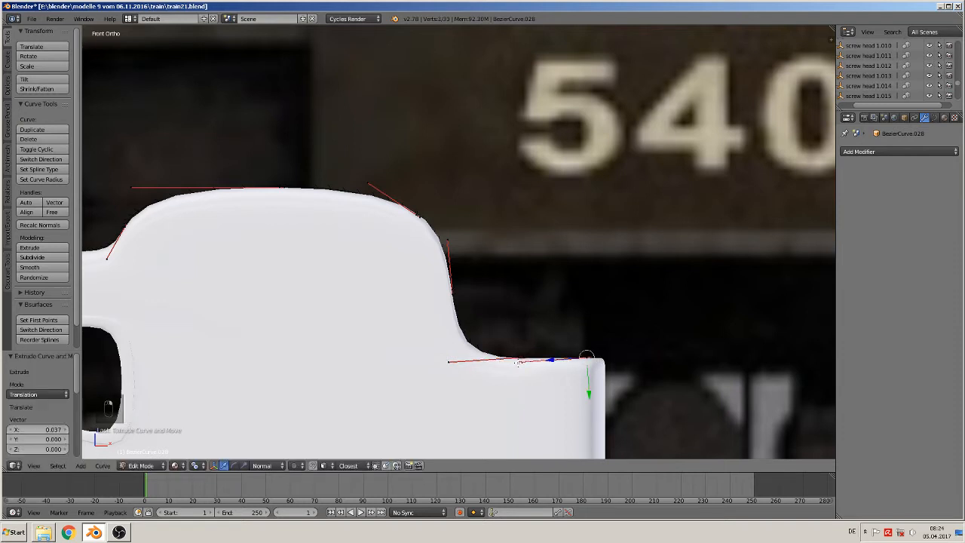
key("g")
left_click(533, 357)
key("backslash")
key("Tab")
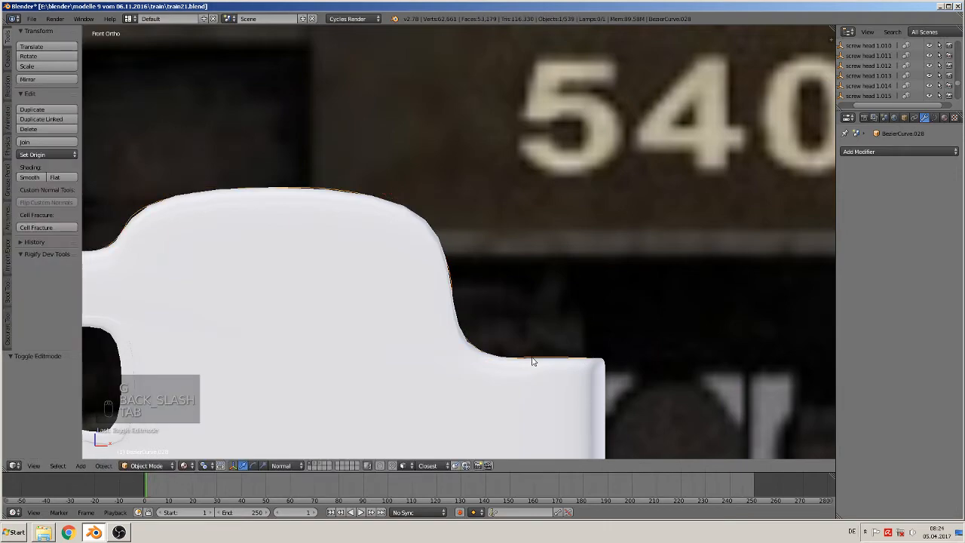
In the top view, extrude the curve's end point about 0.257 along Y to the arm's tip, and align its handle with the arm.
scroll(525, 356, "down", 5)
middle_click_drag(492, 345, 474, 323)
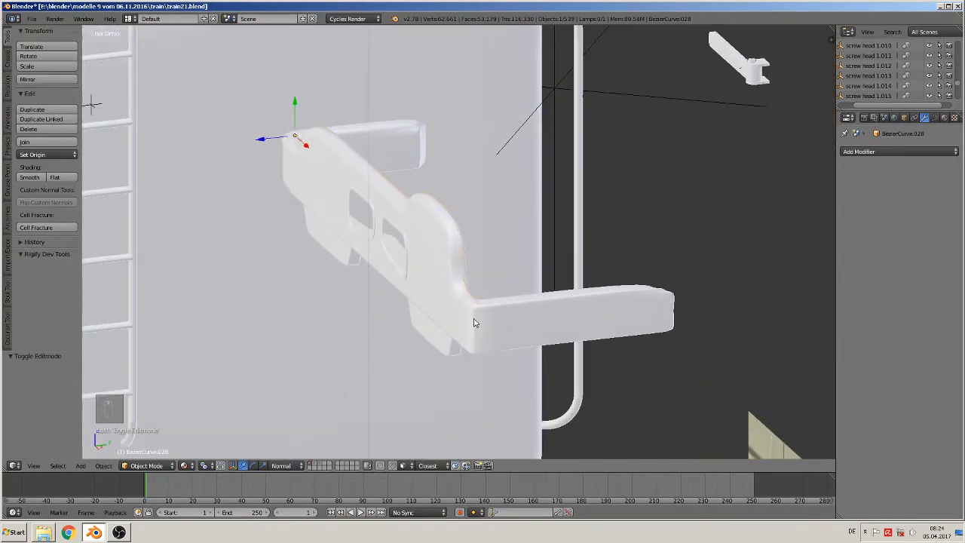
middle_click_drag(541, 304, 502, 339)
key("KP_7")
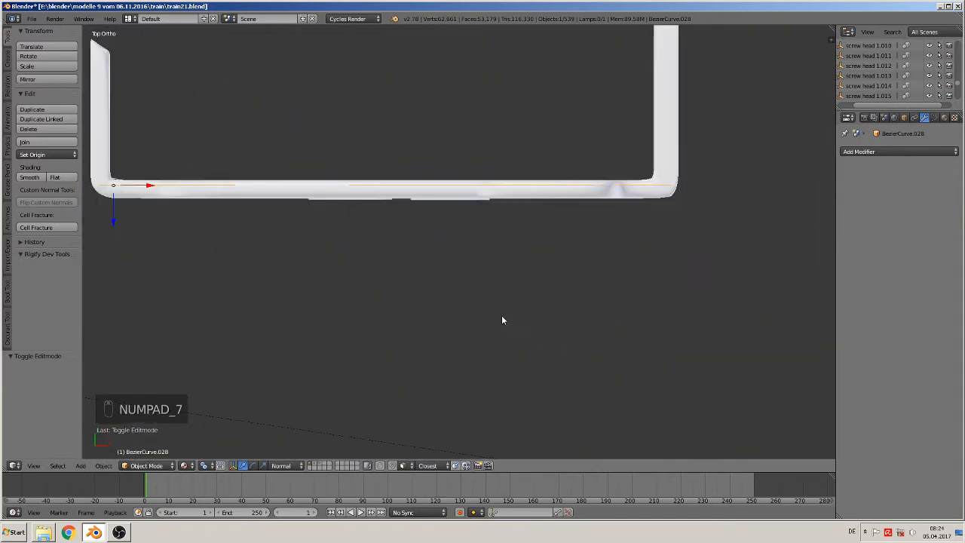
middle_click_drag(638, 222, 512, 304, "shift")
scroll(574, 301, "up", 4)
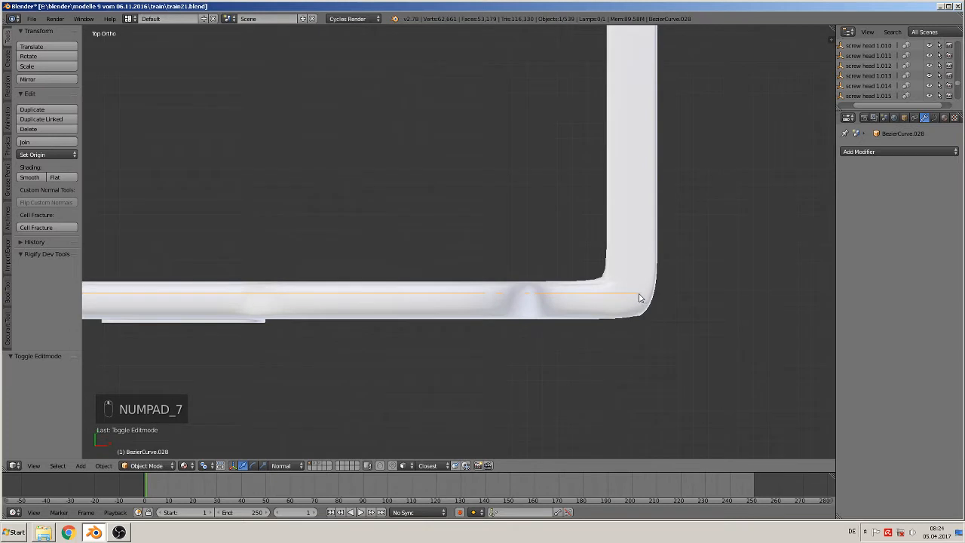
key("Tab")
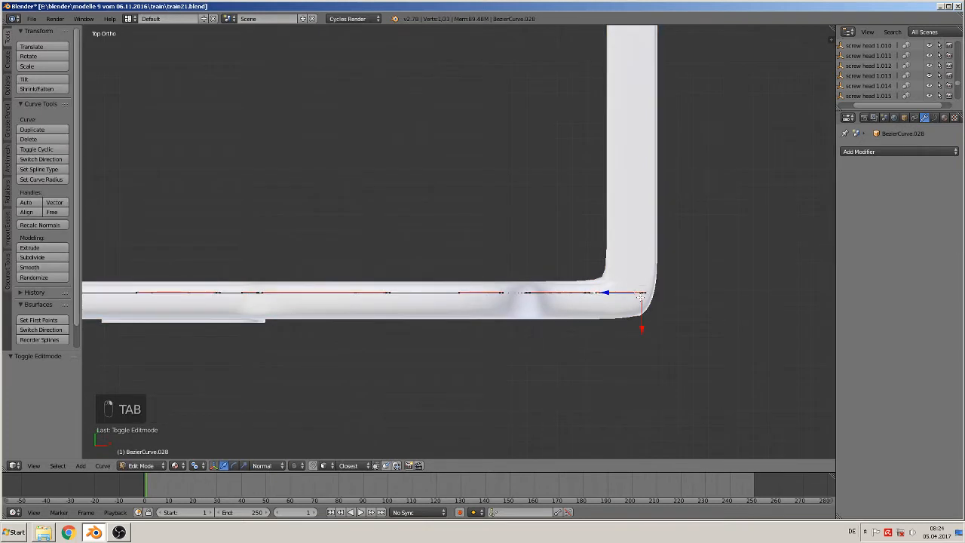
middle_click_drag(639, 298, 554, 388, "shift")
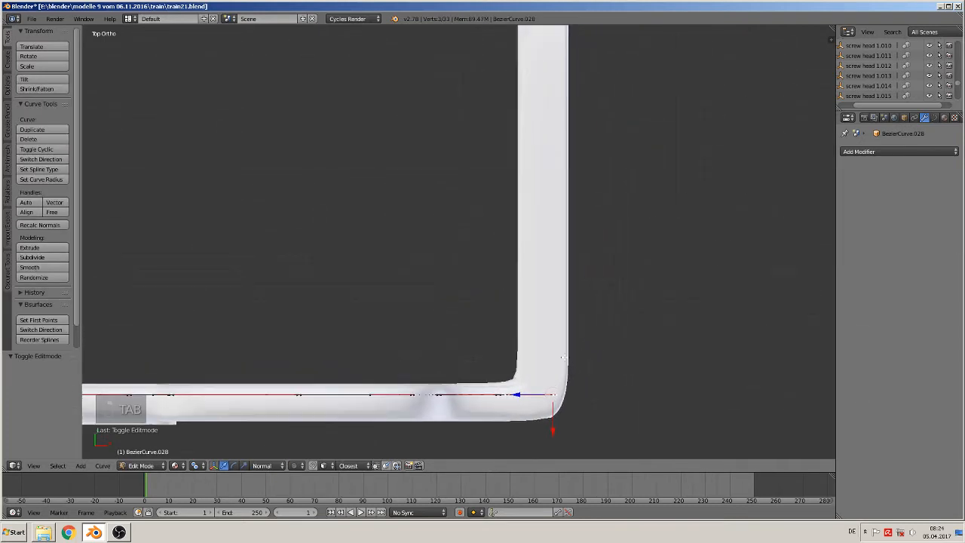
scroll(555, 330, "down", 4)
key("e")
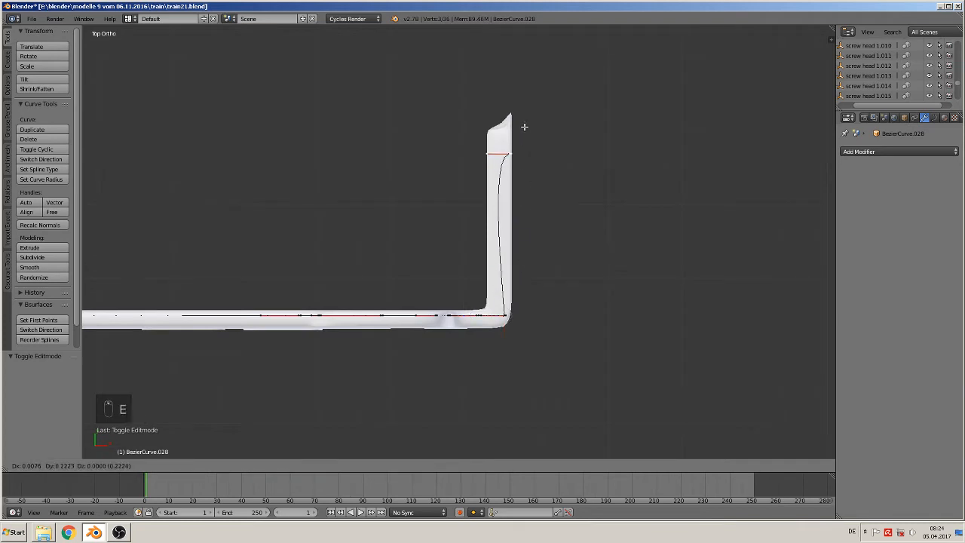
left_click(523, 103)
scroll(509, 78, "up", 3)
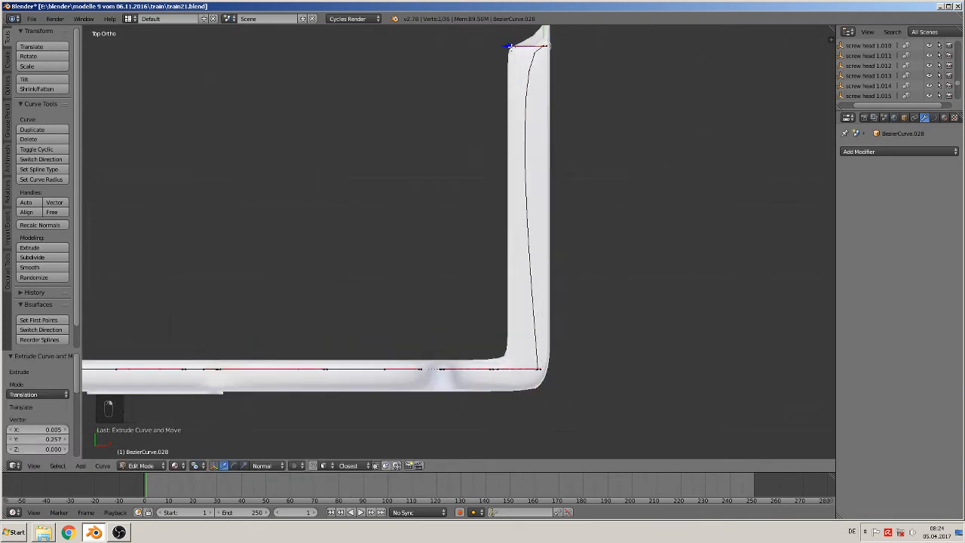
key("g")
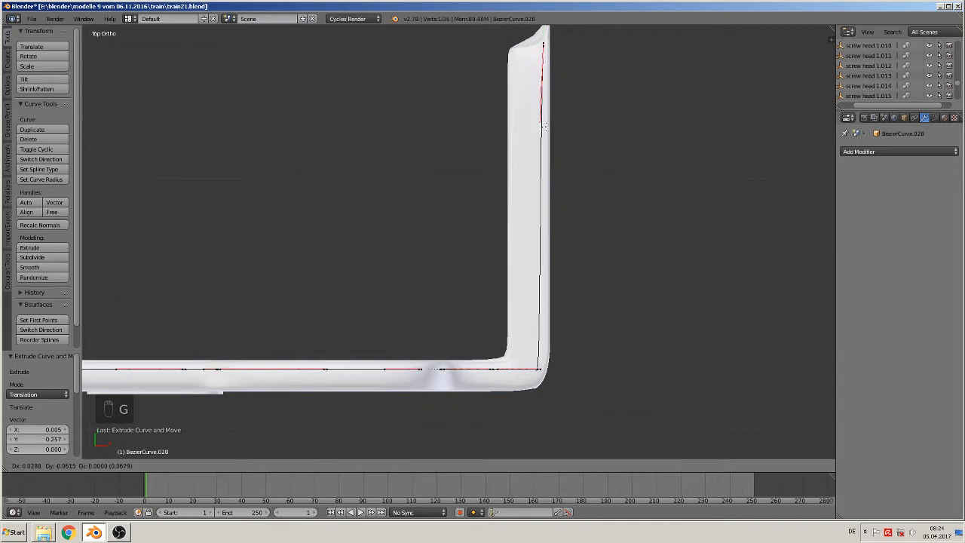
left_click(545, 126)
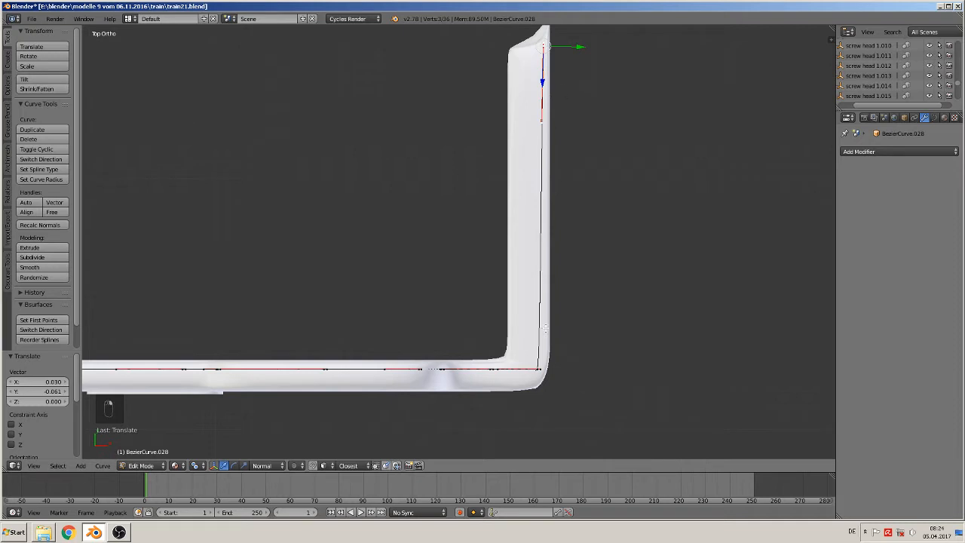
Set the transform orientation to Global and move that arm's corner and tip points together about -0.008 along X toward the arm's centre line.
right_click(538, 365, "shift")
left_click(264, 465)
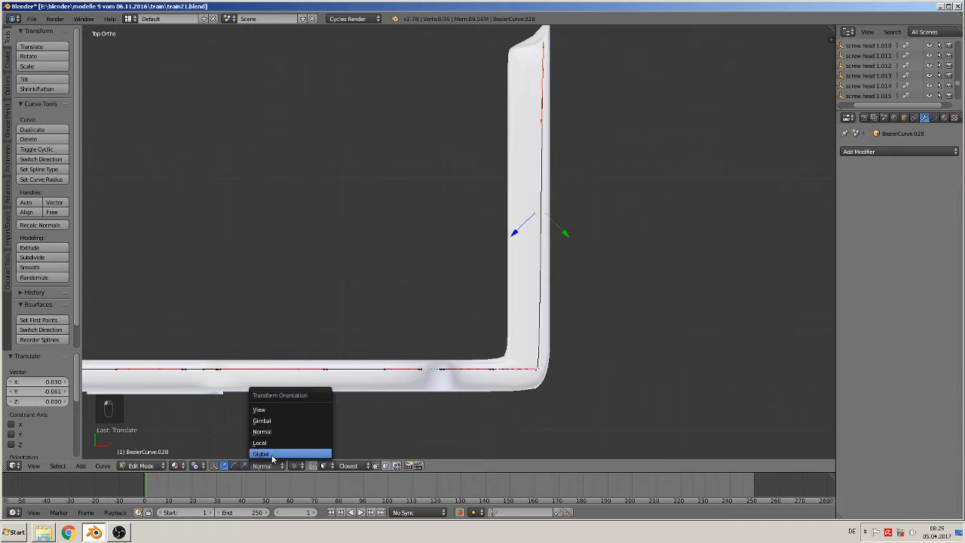
left_click(273, 452)
key("g")
key("x")
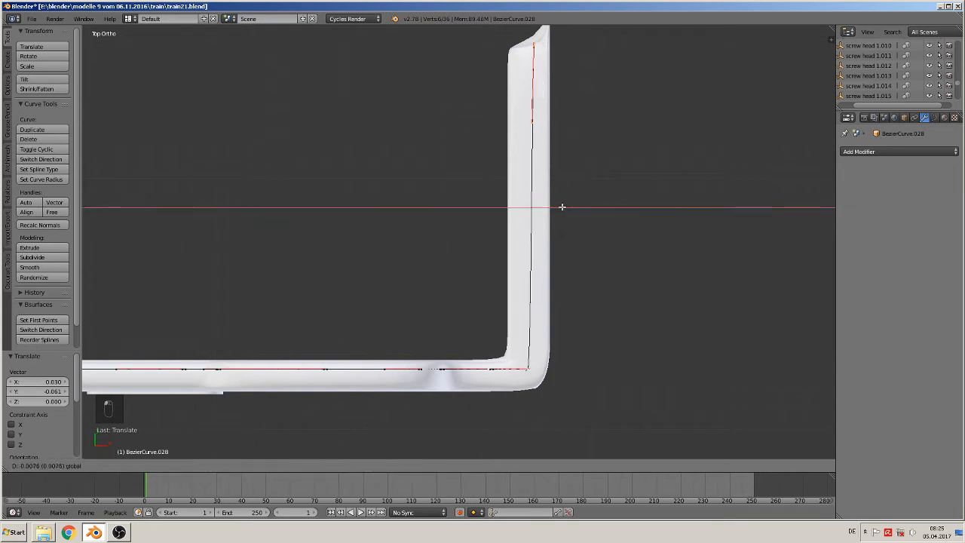
left_click(560, 205)
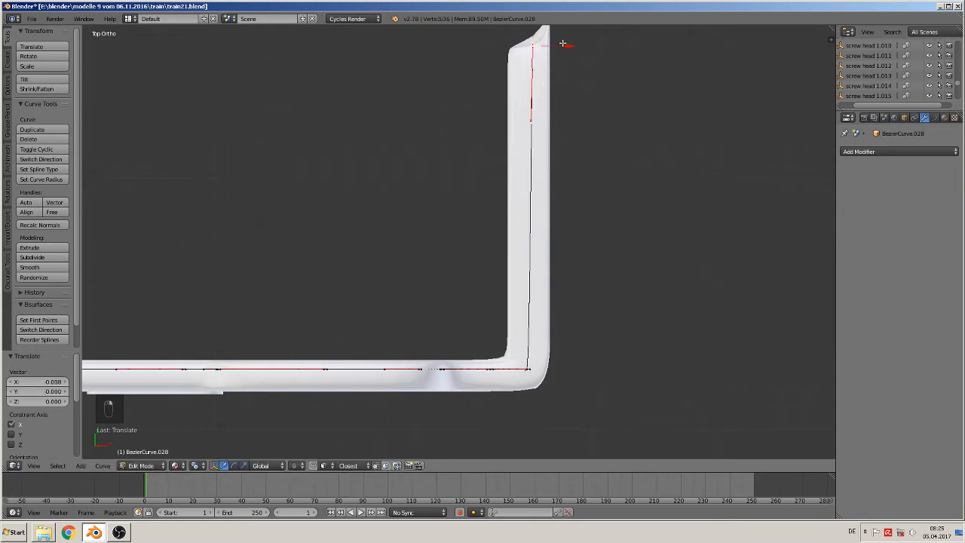
Move only the arm's tip point about -0.002 along X to straighten the curve along the arm.
key("g")
key("x")
left_click(533, 153)
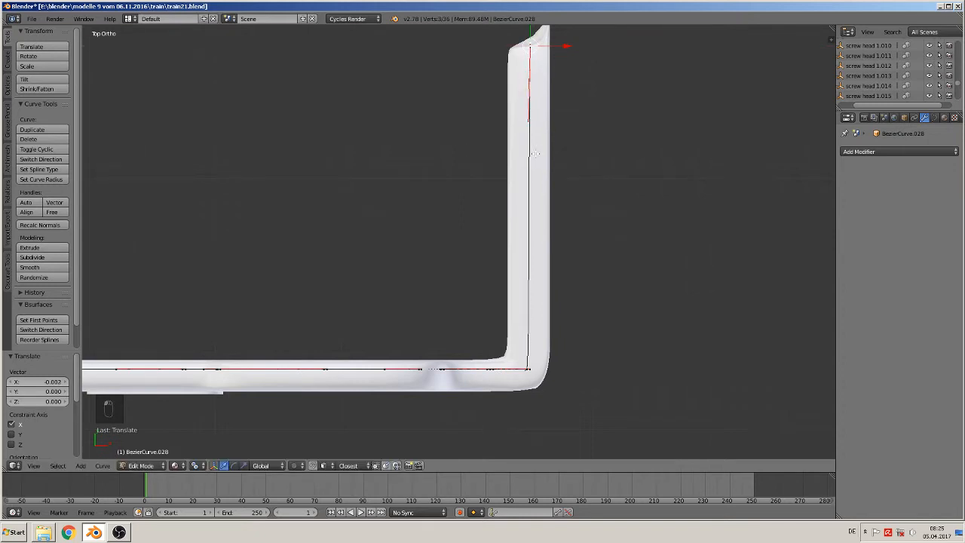
Extrude the curve's start point about 0.188 along Y to the opposite arm's tip, and align its handle with that arm.
scroll(534, 155, "down", 1)
middle_click_drag(472, 282, 704, 209, "shift")
scroll(597, 225, "down", 3)
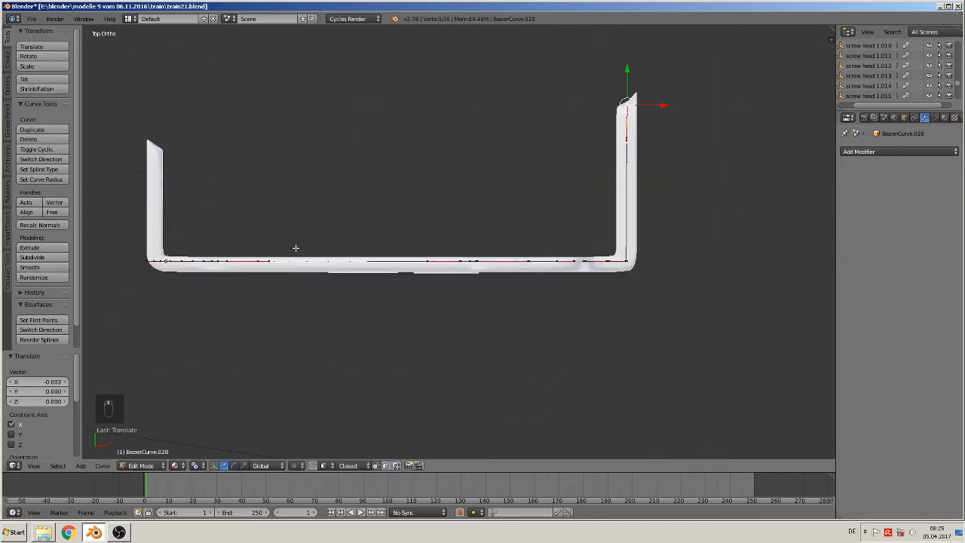
middle_click_drag(336, 239, 618, 224, "shift")
scroll(528, 224, "up", 7)
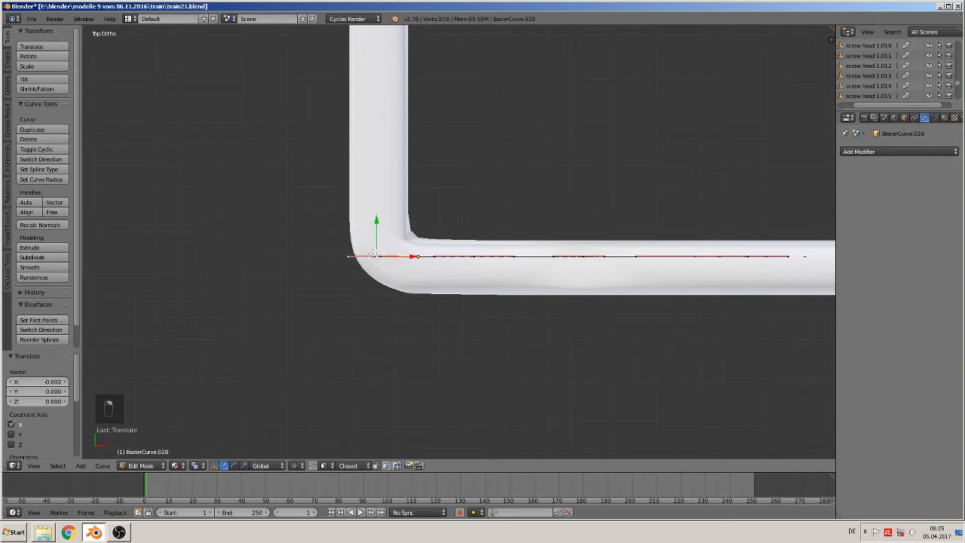
scroll(450, 233, "down", 4)
key("e")
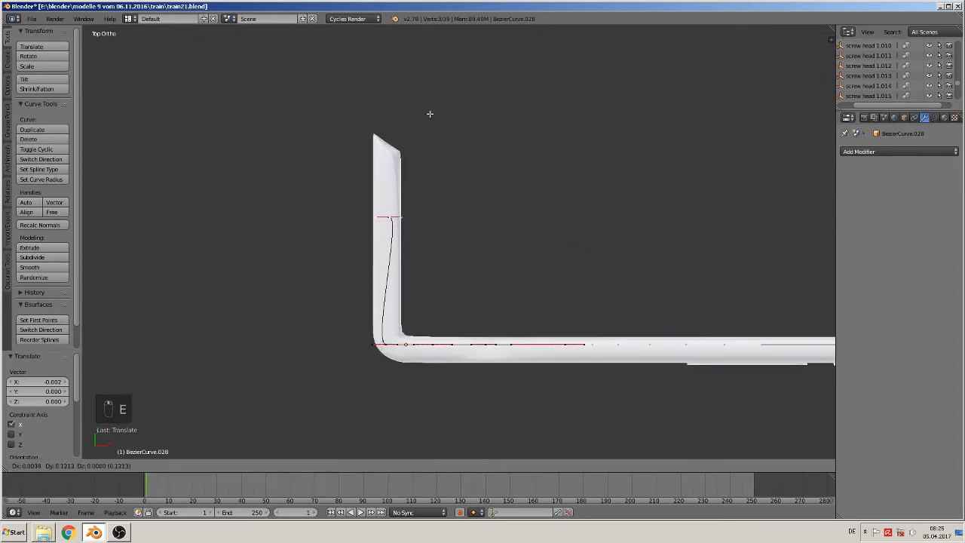
left_click(426, 45)
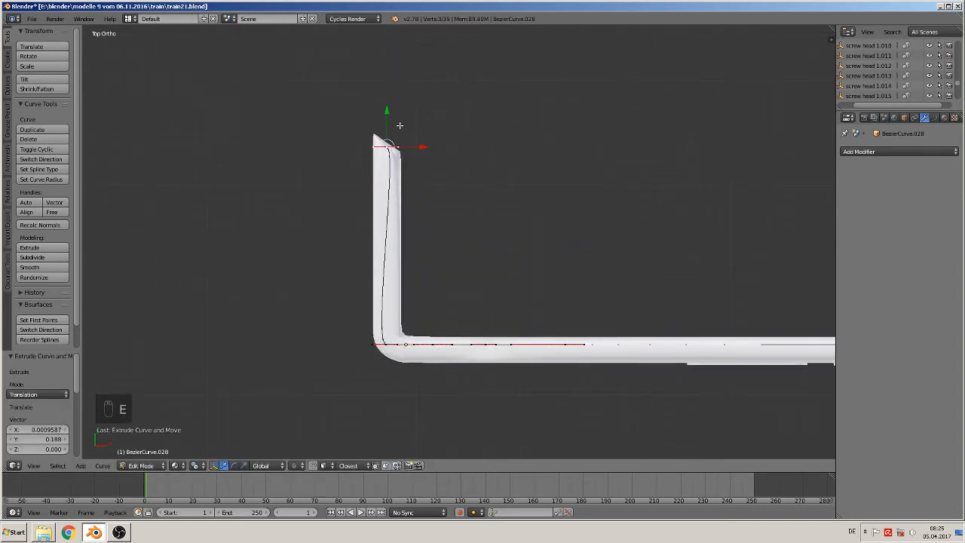
key("g")
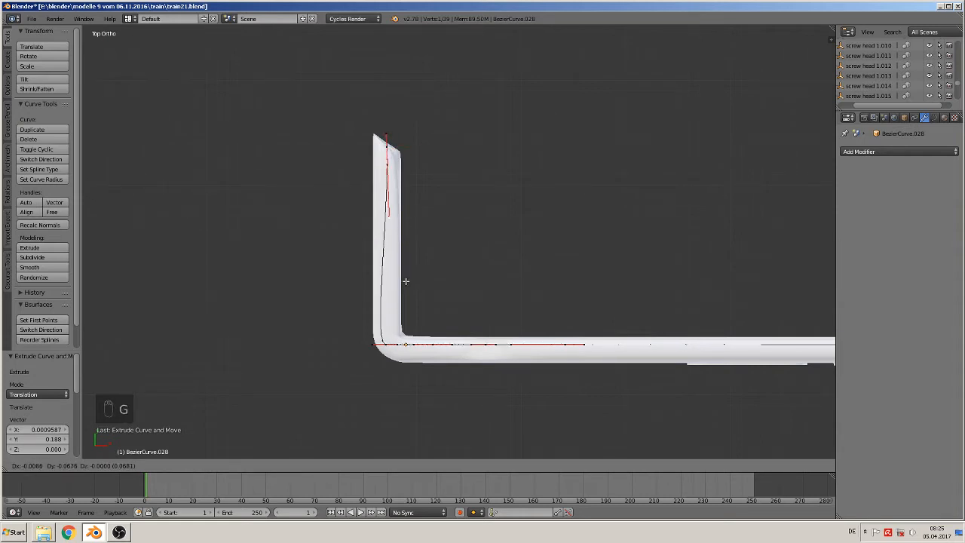
left_click(403, 279)
Pull the opposite corner point's outer handle in about 0.012 along X, and level its other handle with the long edge.
scroll(385, 335, "up", 2)
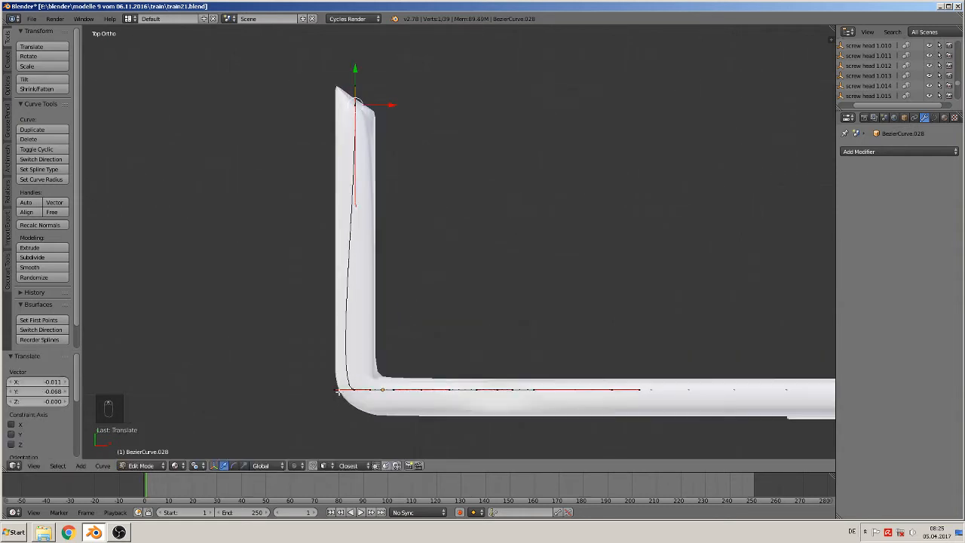
key("g")
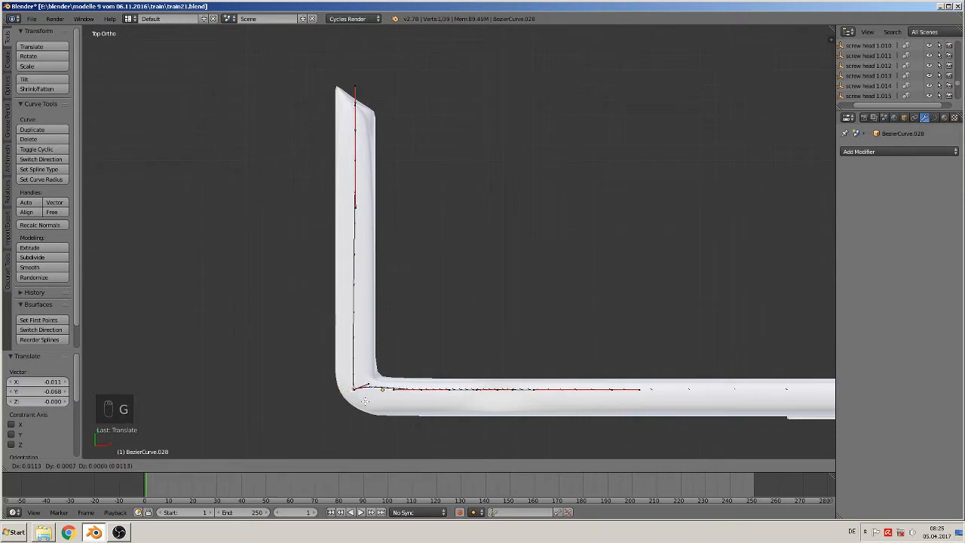
left_click(366, 402)
key("g")
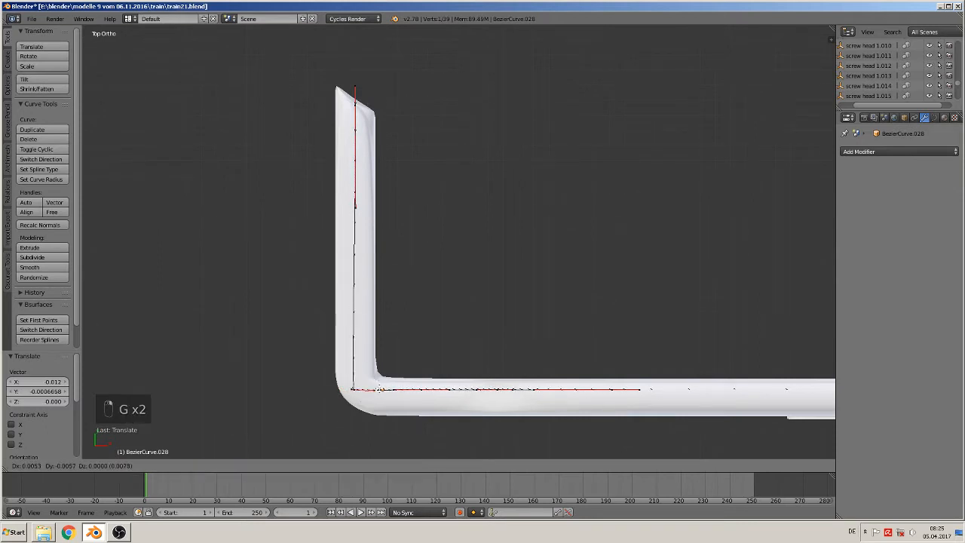
left_click(379, 389)
key("Tab")
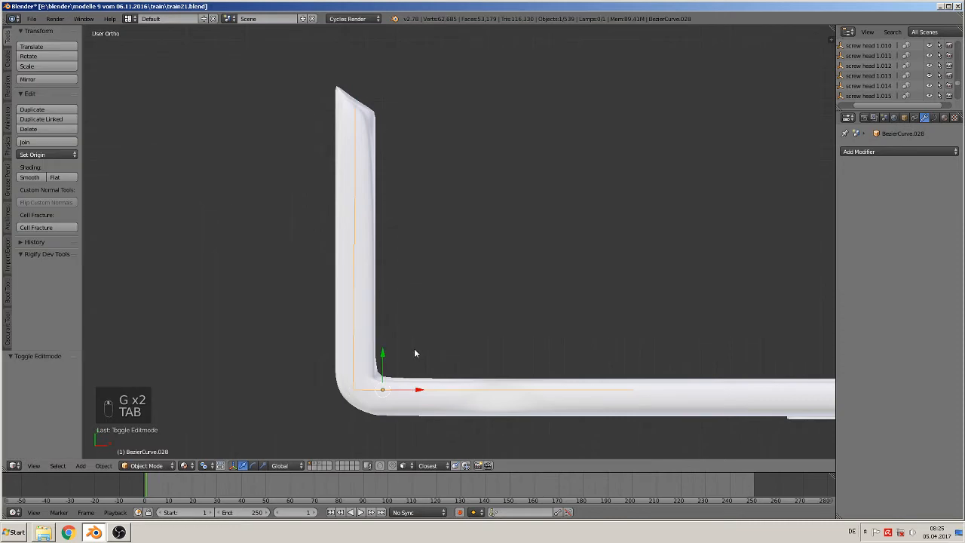
In the top view, move the opposite arm's corner point about -0.002 along X and 0.010 along Y up into the arm.
middle_click_drag(415, 353, 422, 287)
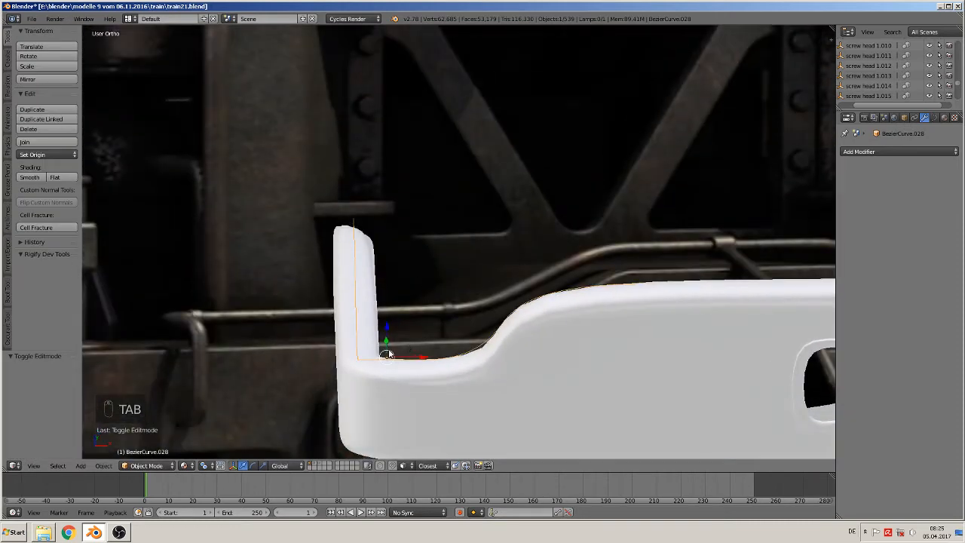
scroll(388, 354, "up", 5)
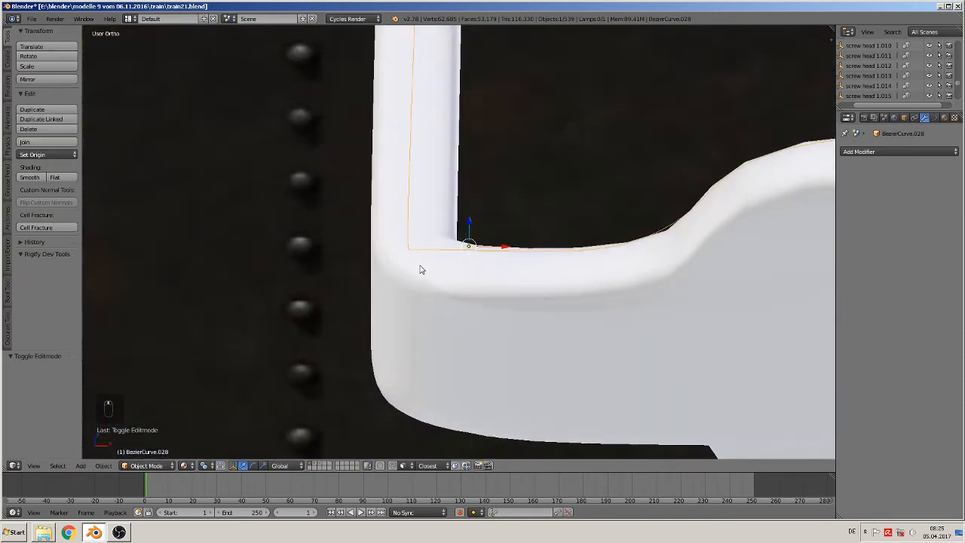
key("Tab")
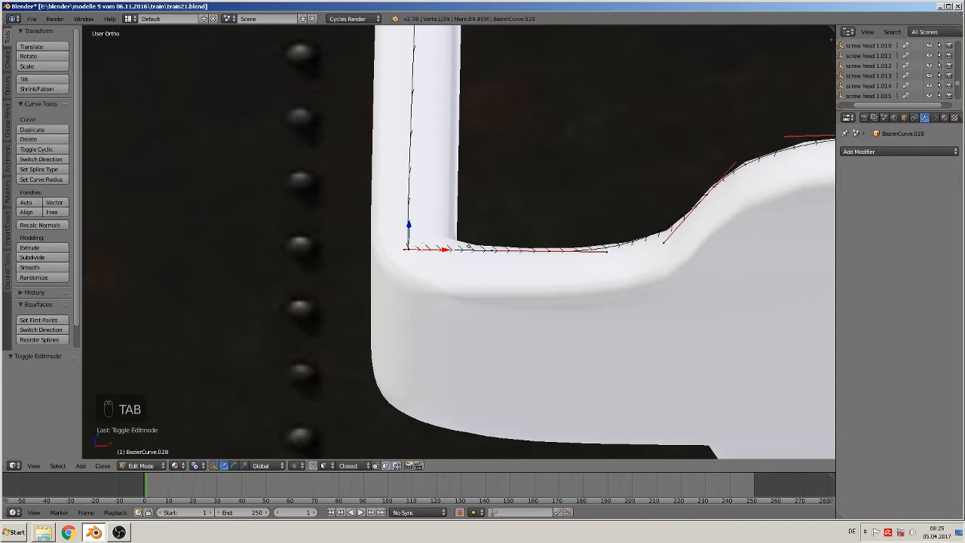
key("KP_7")
scroll(461, 241, "up", 2)
middle_click_drag(396, 242, 298, 283, "shift")
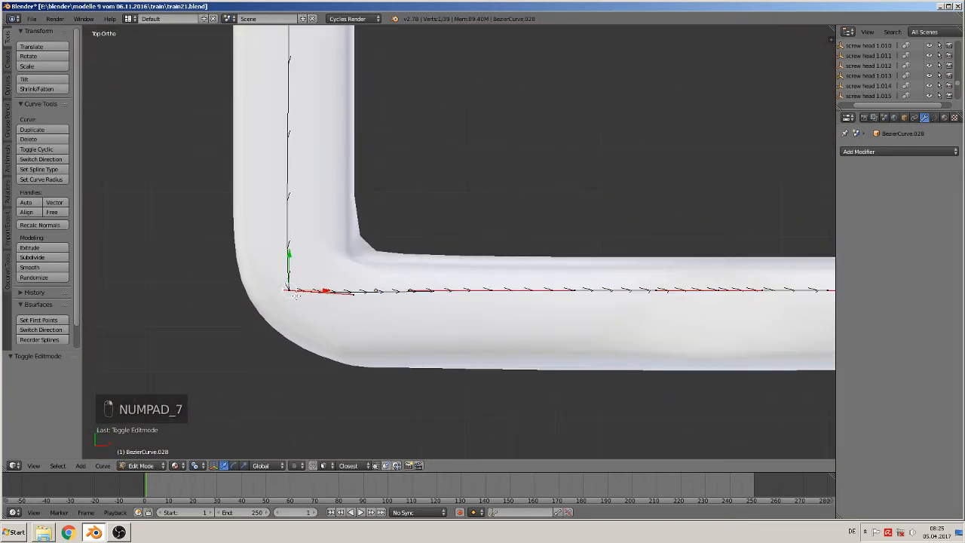
key("g")
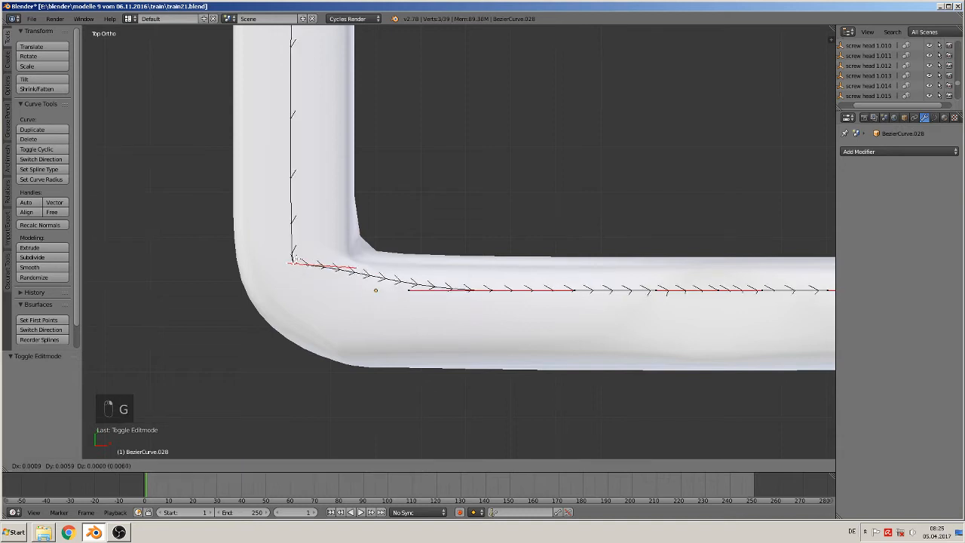
left_click(279, 244)
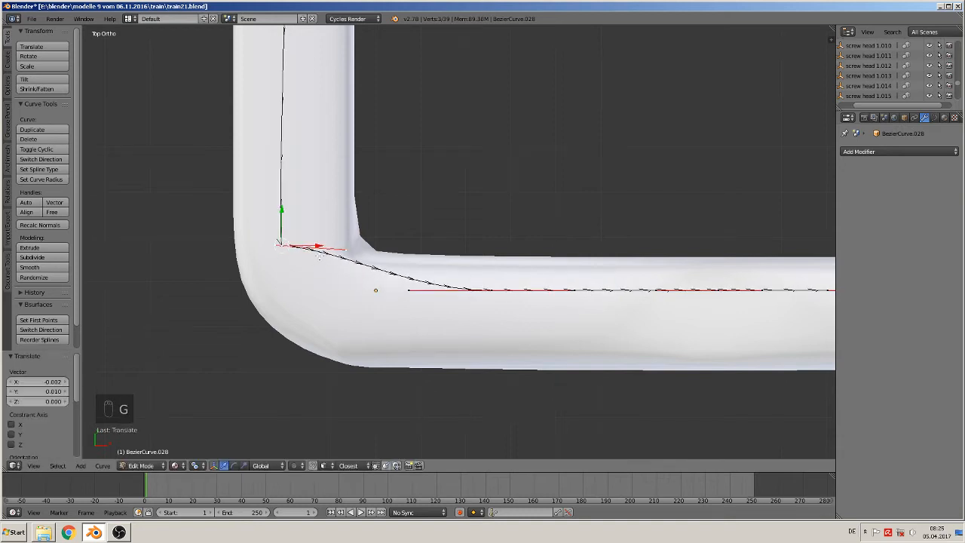
Move the corner point's handle about -0.014 along X and -0.014 along Y, so the curve rounds the corner.
key("g")
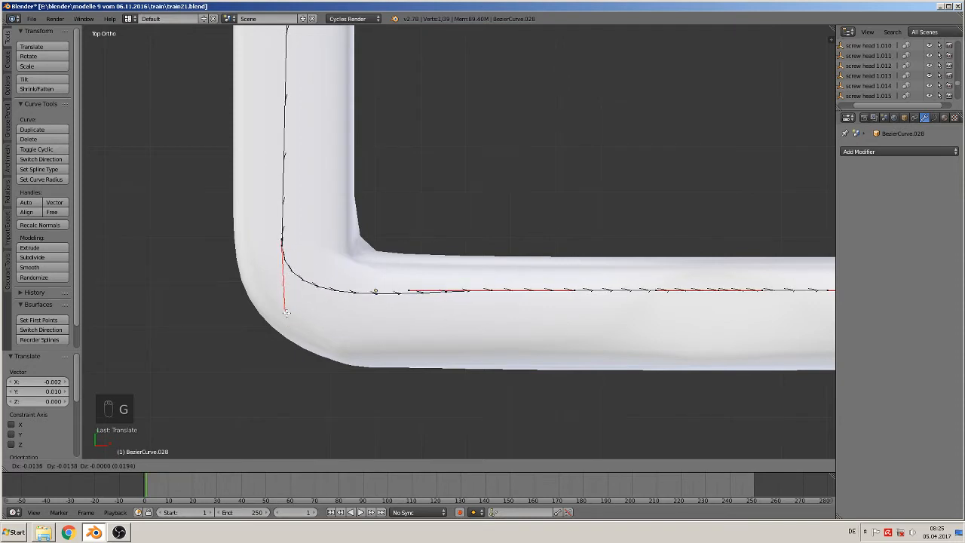
left_click(284, 309)
key("g")
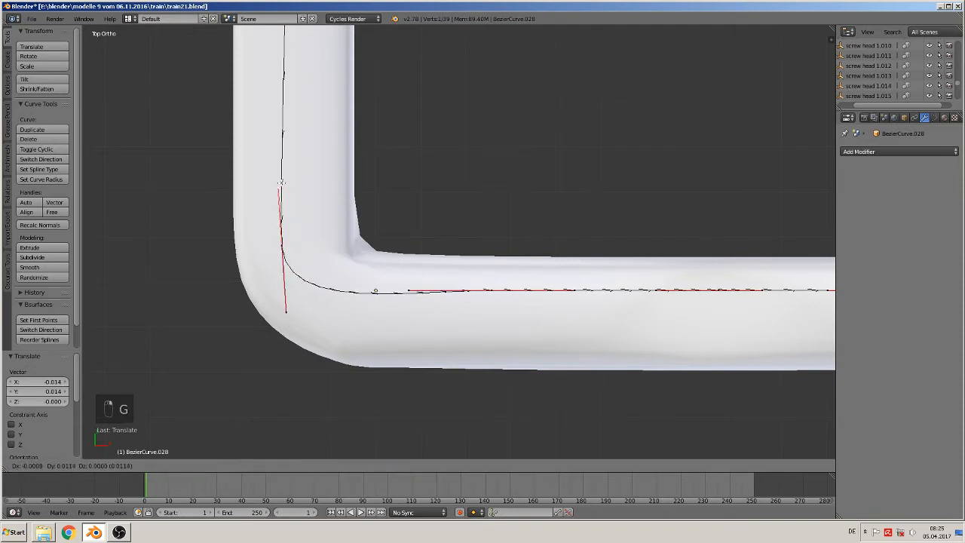
left_click(286, 156)
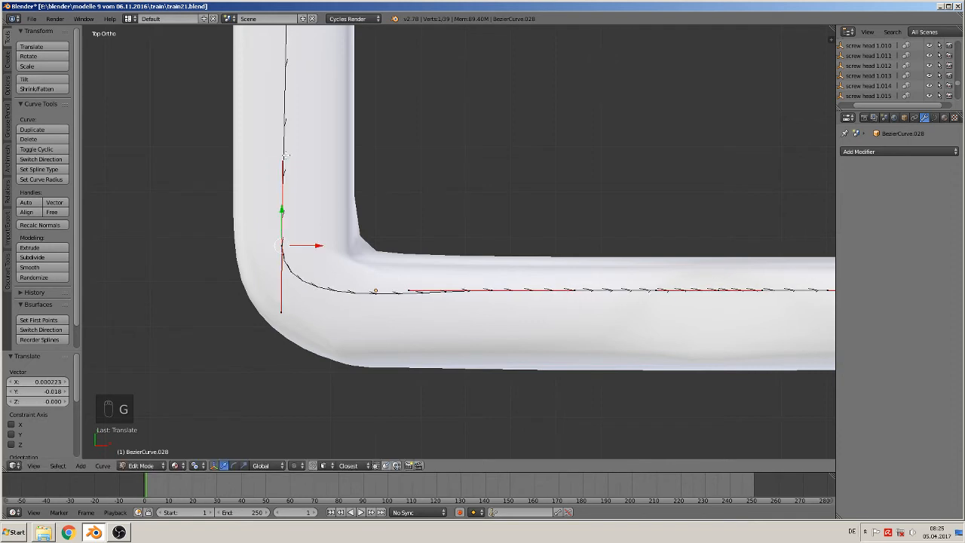
right_click(280, 241)
key("g")
key("x")
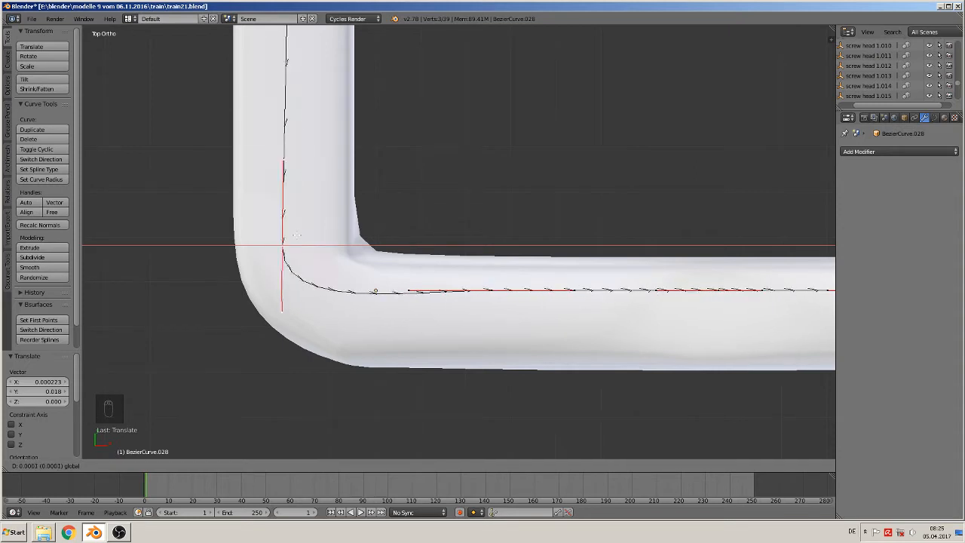
left_click(290, 234)
key("ctrl+z")
key("ctrl+z")
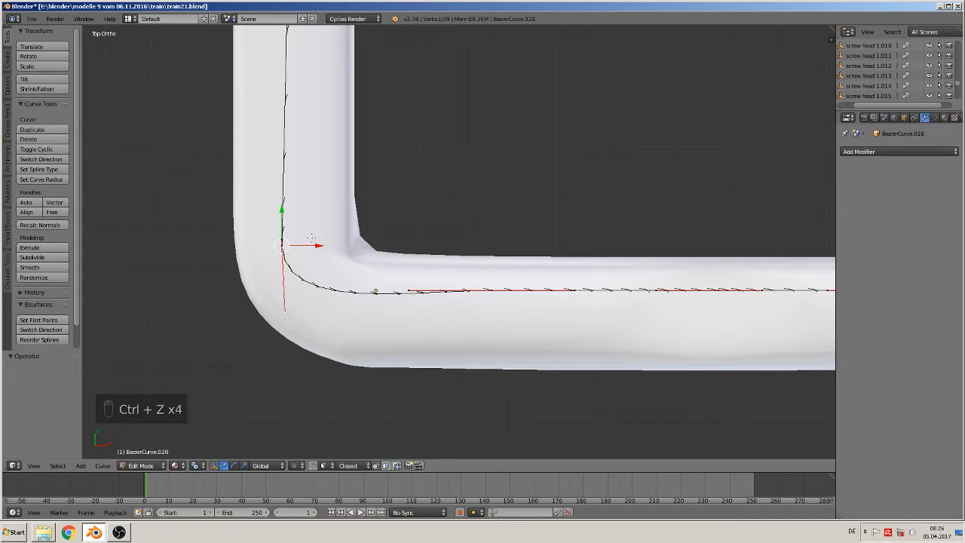
Move the tip point of this arm's curve about -0.004 along X to straighten the curve along the arm.
scroll(483, 283, "down", 5)
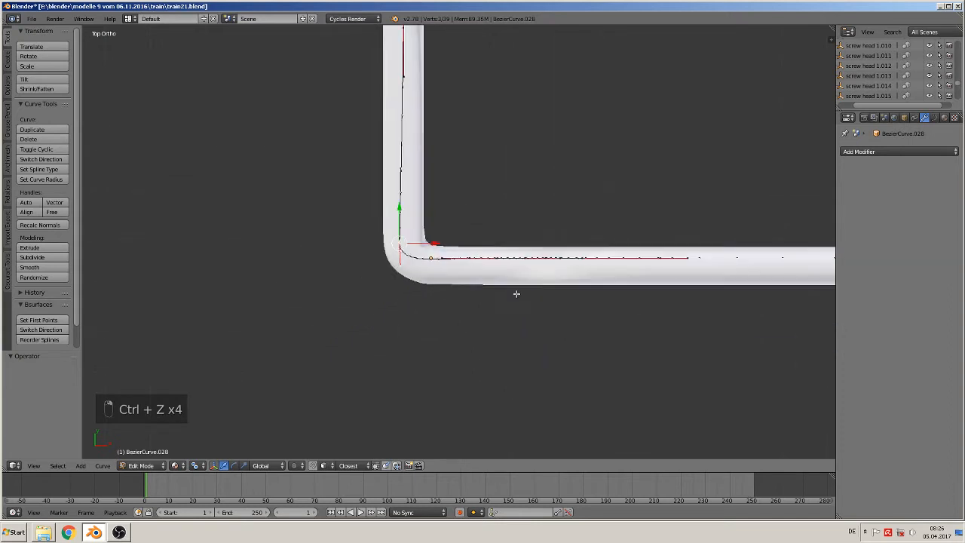
scroll(567, 305, "down", 3)
scroll(481, 226, "up", 2)
middle_click_drag(391, 103, 361, 194, "shift")
right_click(390, 112)
left_click_drag(403, 109, 398, 111)
scroll(616, 245, "down", 3)
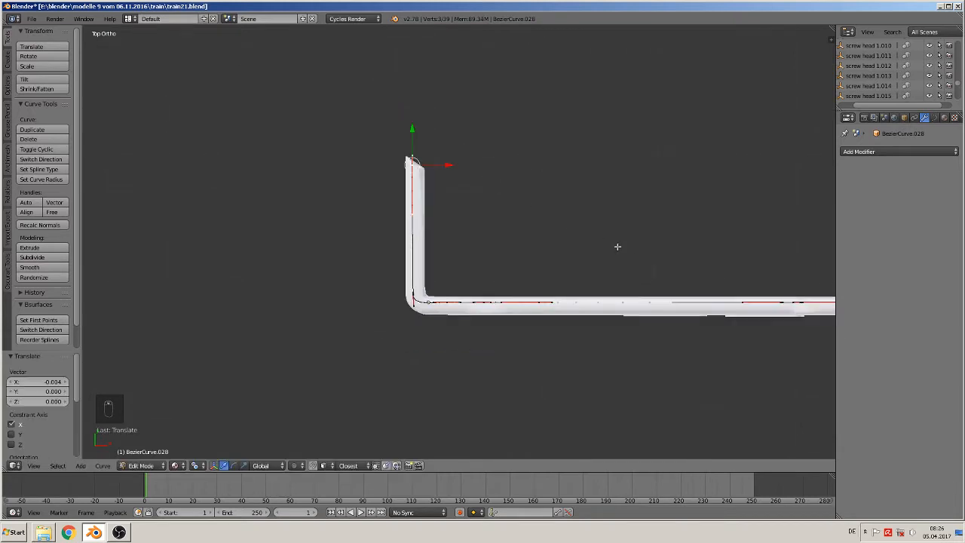
Move the other corner's point about 0.003 along X and 0.012 along Y, then its handle about 0.031 along X and -0.015 along Y.
middle_click_drag(656, 279, 231, 248, "shift")
scroll(558, 281, "up", 5)
scroll(568, 282, "up", 2)
middle_click_drag(692, 353, 447, 322, "shift")
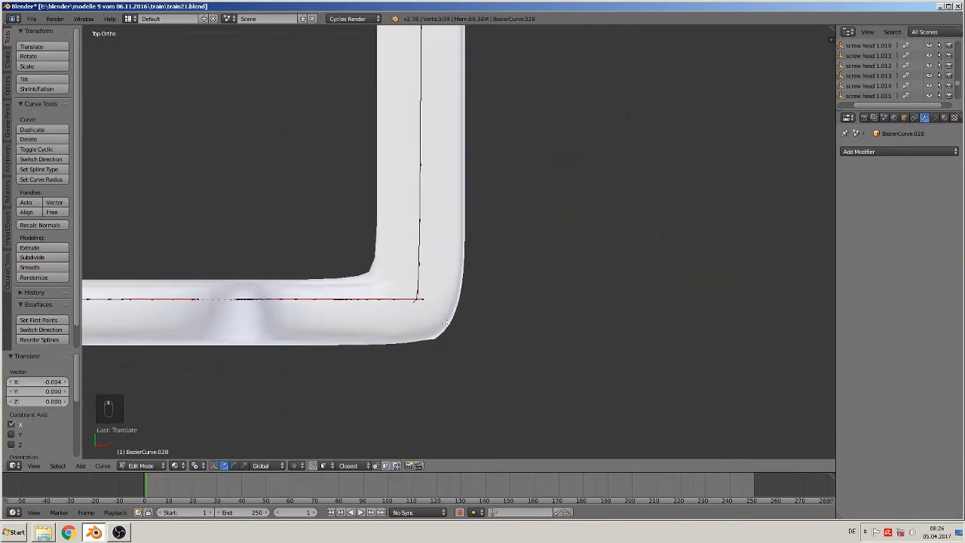
right_click(418, 300)
key("g")
left_click(347, 266)
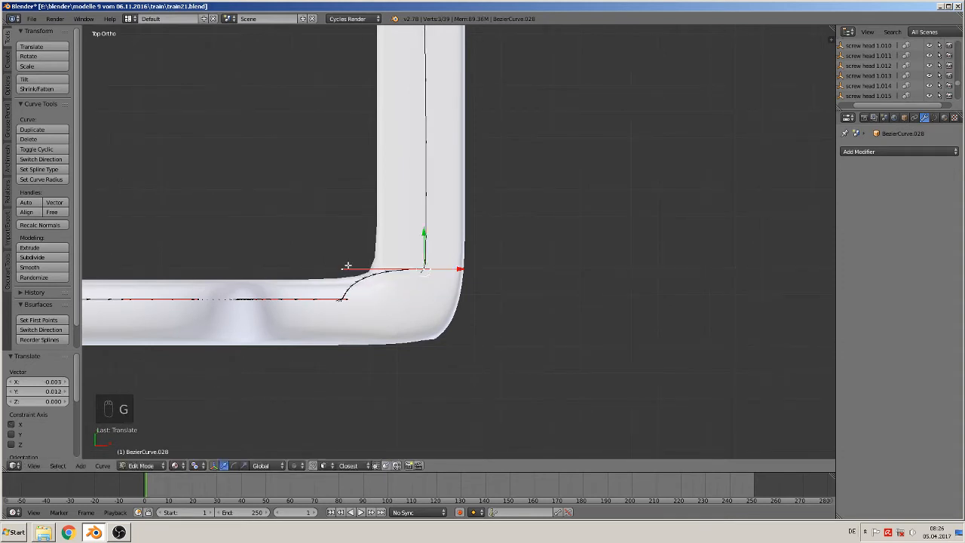
key("g")
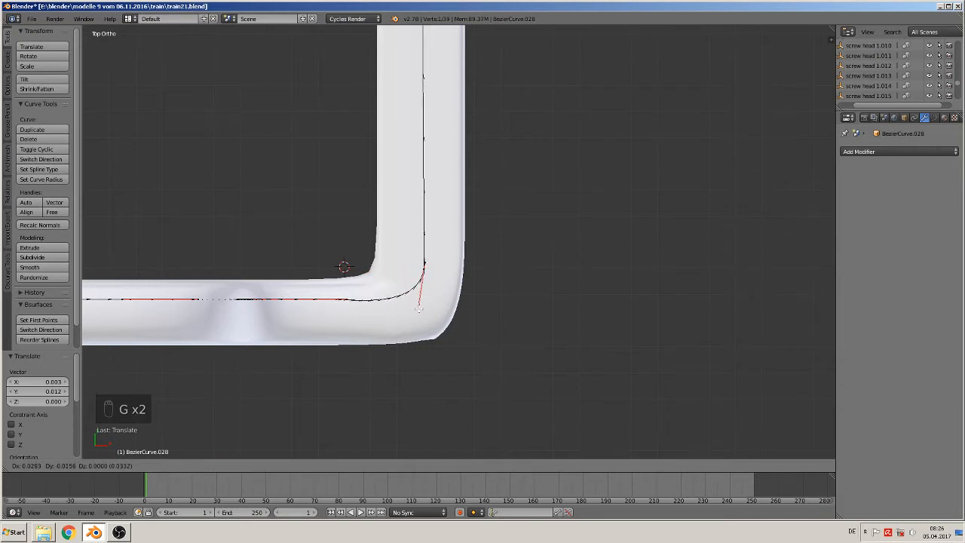
left_click(416, 308)
Leave curve editing and move the whole curve about -0.301 along Y, clear of the frame.
scroll(427, 247, "down", 4)
scroll(426, 247, "down", 2)
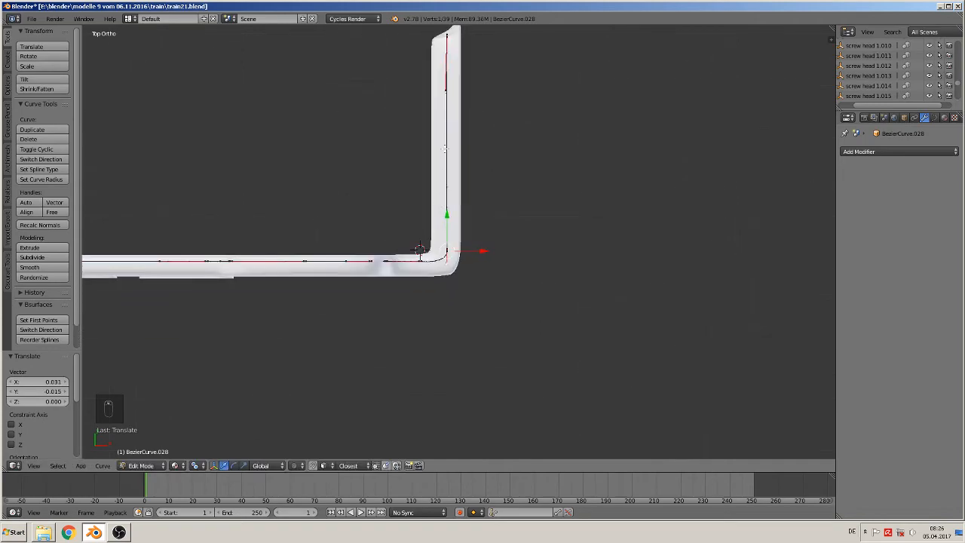
scroll(444, 148, "down", 2)
scroll(399, 235, "down", 3)
middle_click_drag(487, 306, 342, 252)
key("Tab")
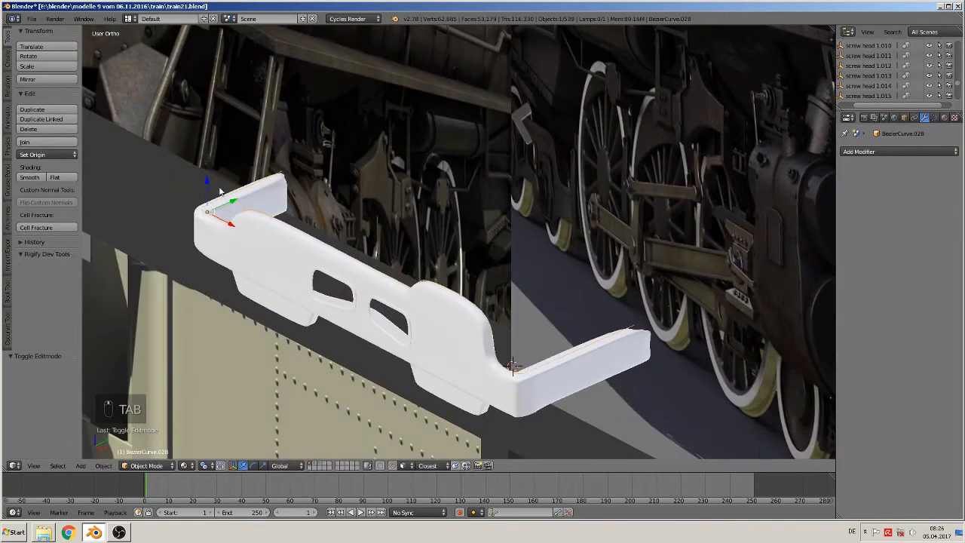
left_click_drag(220, 192, 154, 248)
middle_click_drag(154, 248, 375, 138, "shift")
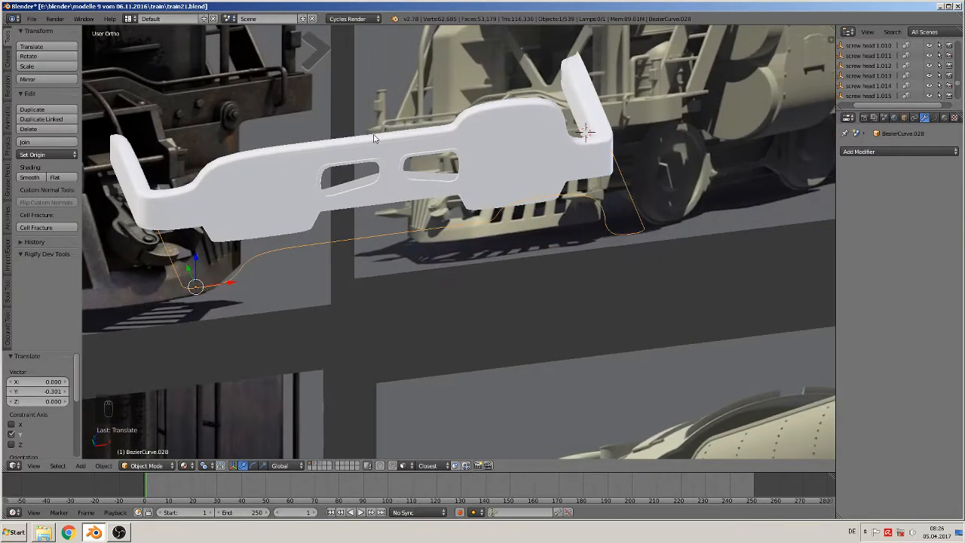
scroll(374, 138, "up", 1)
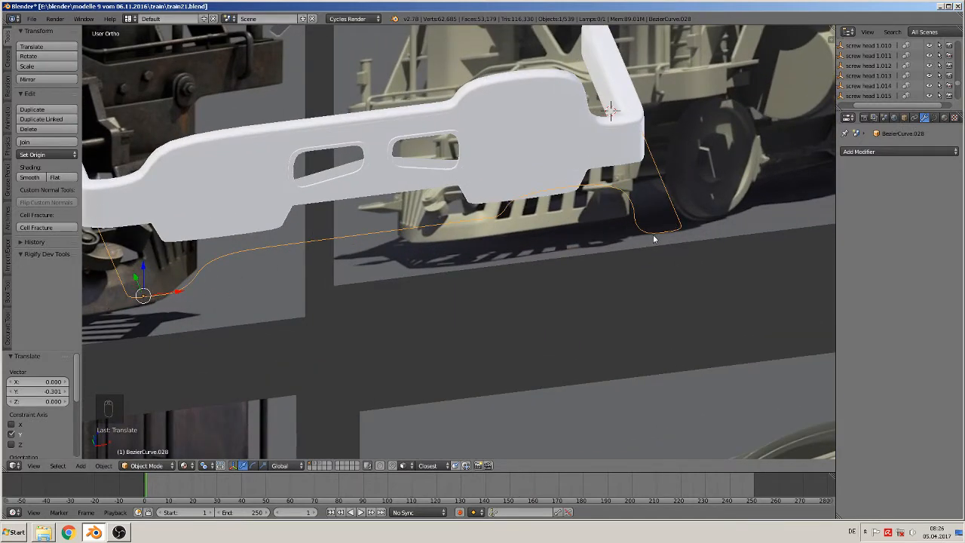
Return to the front view and save the file train21.blend.
key("KP_1")
scroll(581, 232, "down", 4)
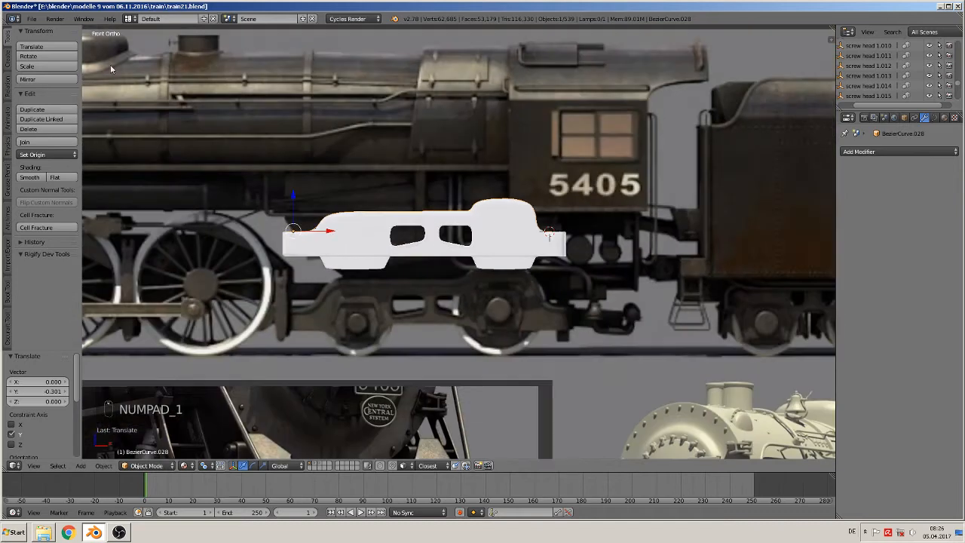
left_click(32, 18)
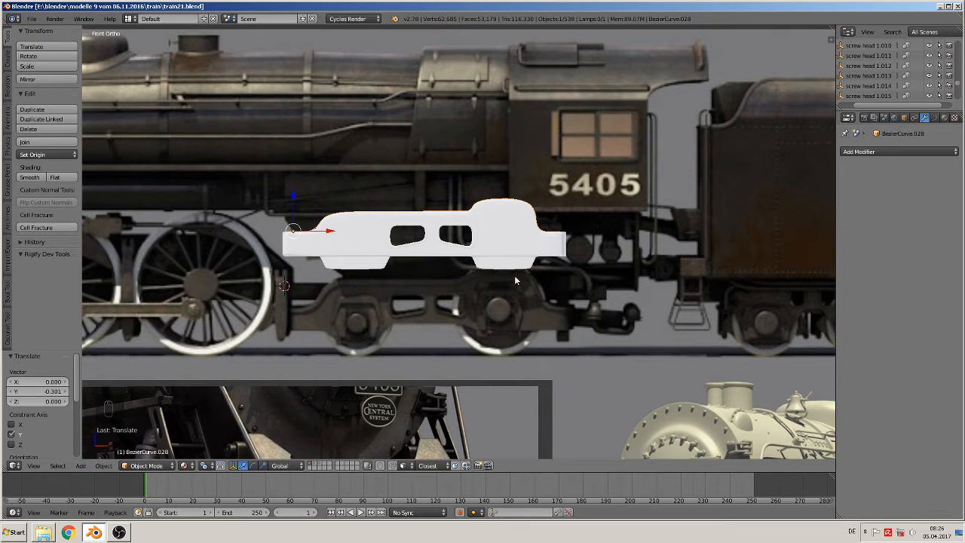
Add a cube at the front end of the reference photo's trailing truck and scale it to 0.020.
left_click(80, 465)
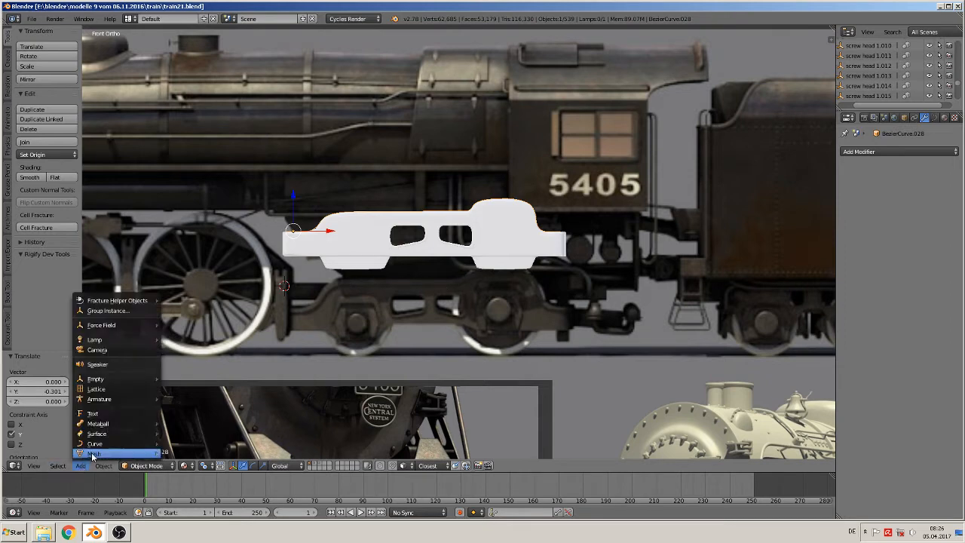
left_click(182, 215)
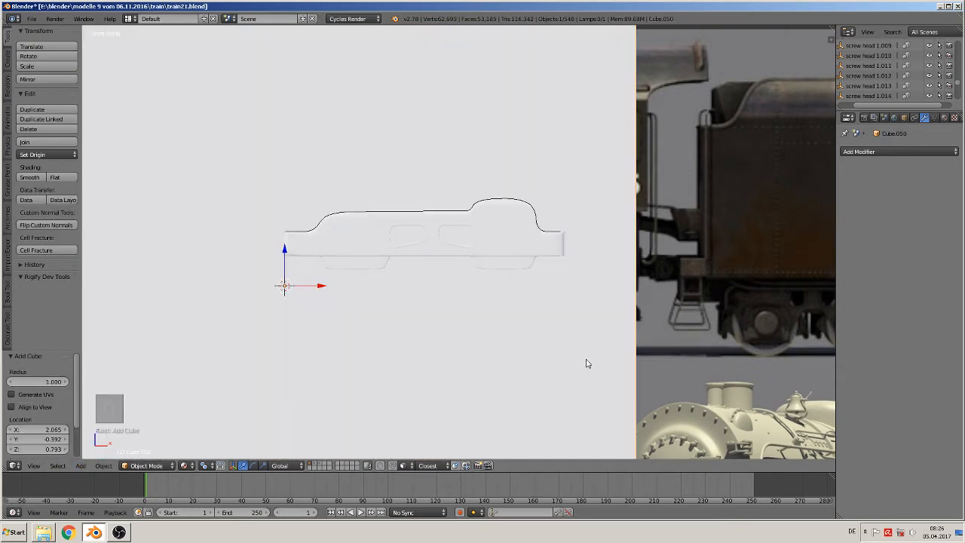
key("s")
left_click(290, 287)
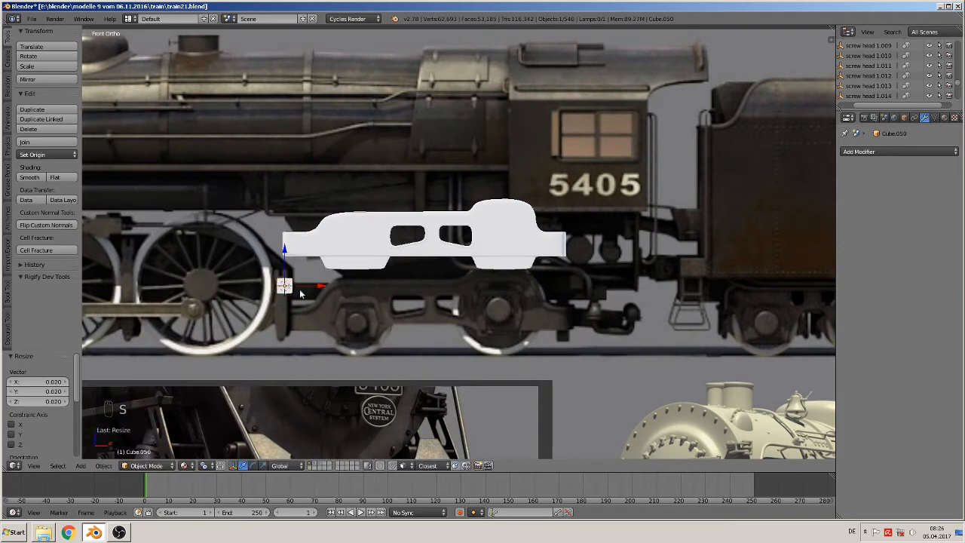
Move the small cube about 0.278 along X, over the middle of the truck frame in the reference photo.
scroll(300, 299, "up", 1)
key("g")
key("x")
left_click(412, 343)
scroll(412, 344, "up", 3)
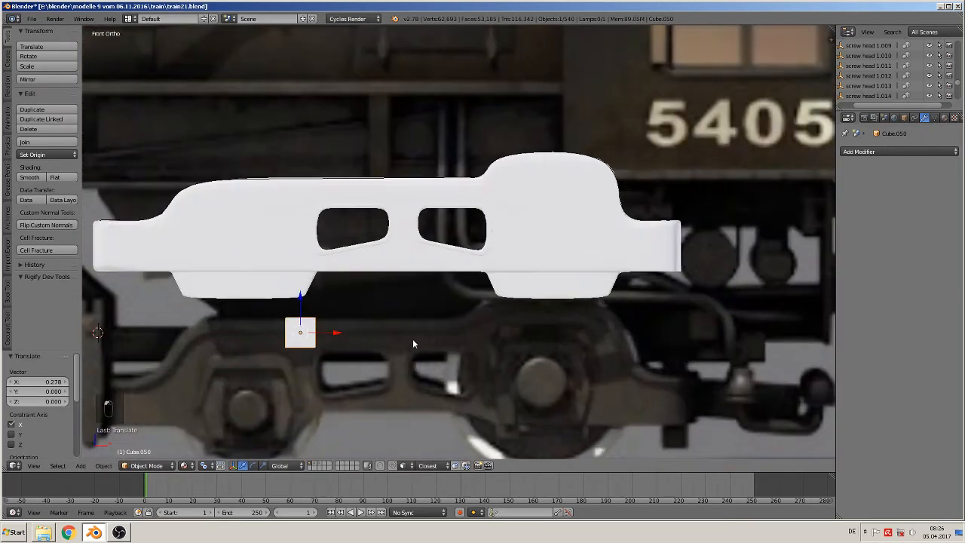
Flatten the small cube along Z and raise it about 0.011.
key("s")
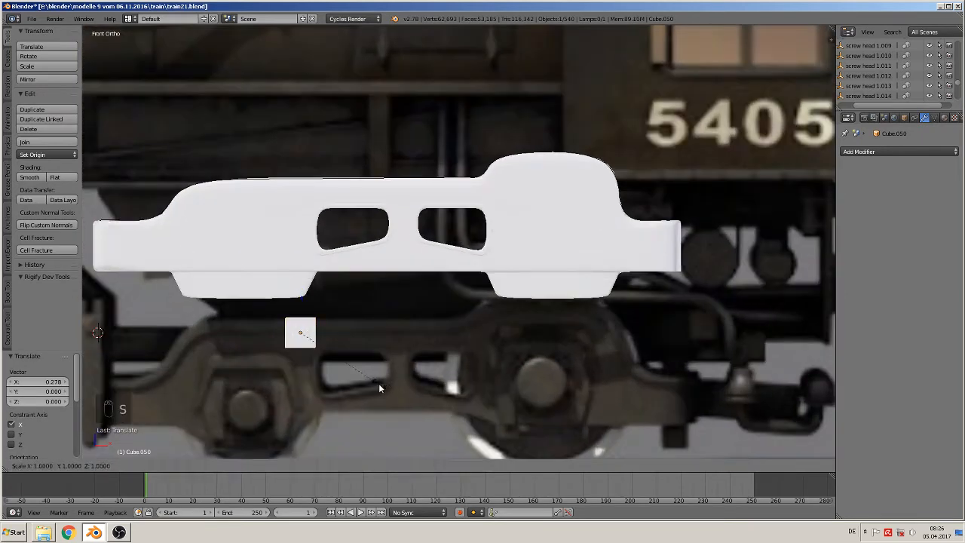
key("z")
left_click(303, 314)
left_click_drag(302, 307, 300, 300)
Move the small block about -1.459 along Y, away from the reference photo towards the modelled frame.
middle_click_drag(299, 300, 284, 346)
scroll(284, 349, "down", 10)
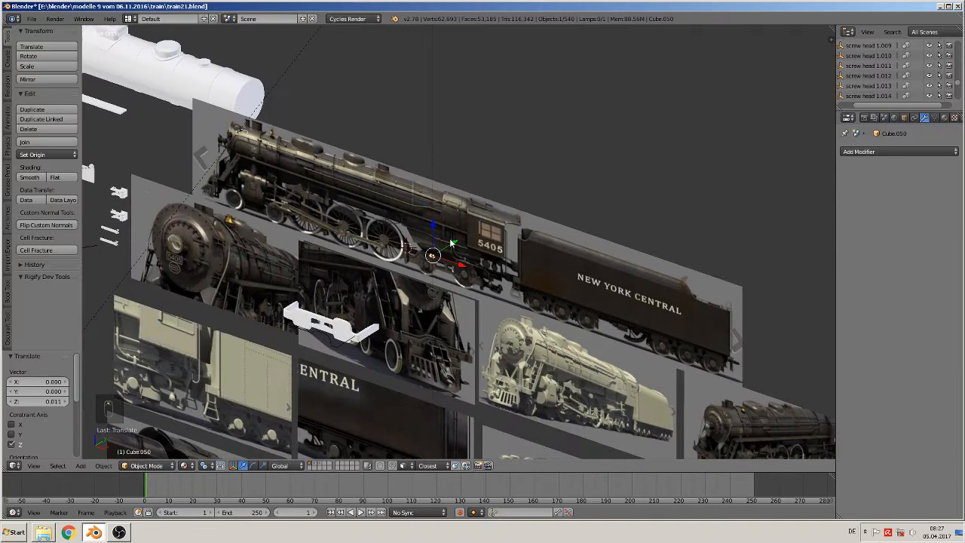
left_click_drag(450, 242, 345, 301)
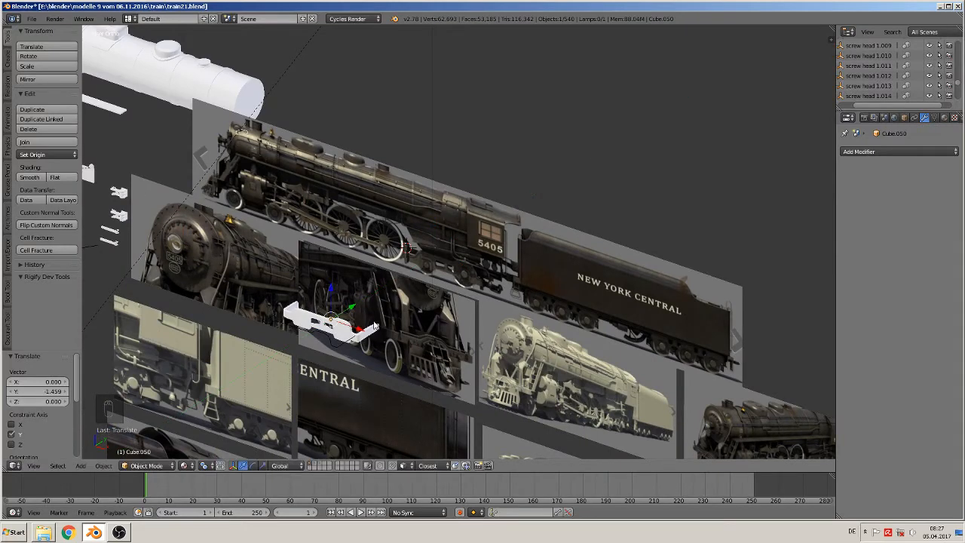
In the top view, shift the block along Y by about -0.309 and 0.005 to line it up with the frame's long side.
key("KP_7")
scroll(364, 324, "up", 2)
middle_click_drag(320, 327, 472, 190, "shift")
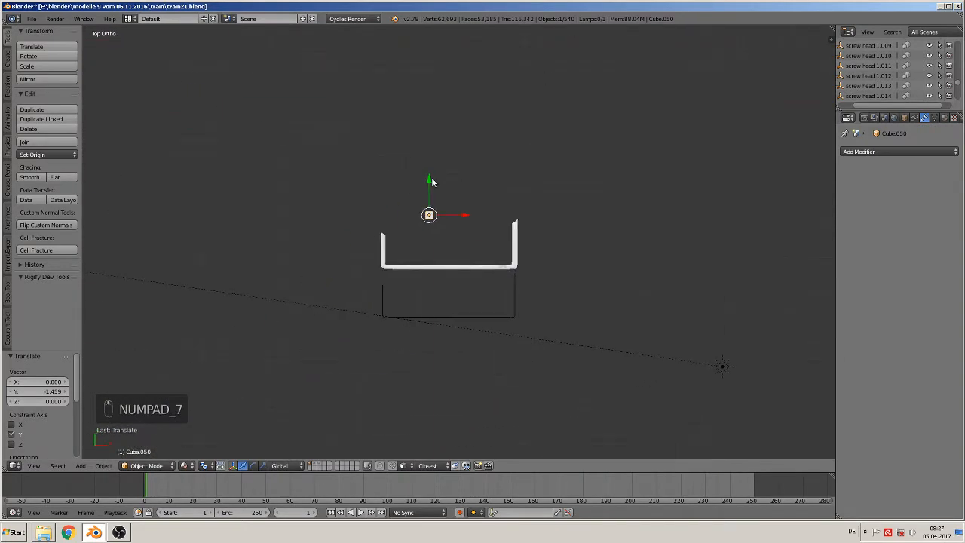
left_click_drag(432, 181, 418, 229)
scroll(463, 300, "up", 5)
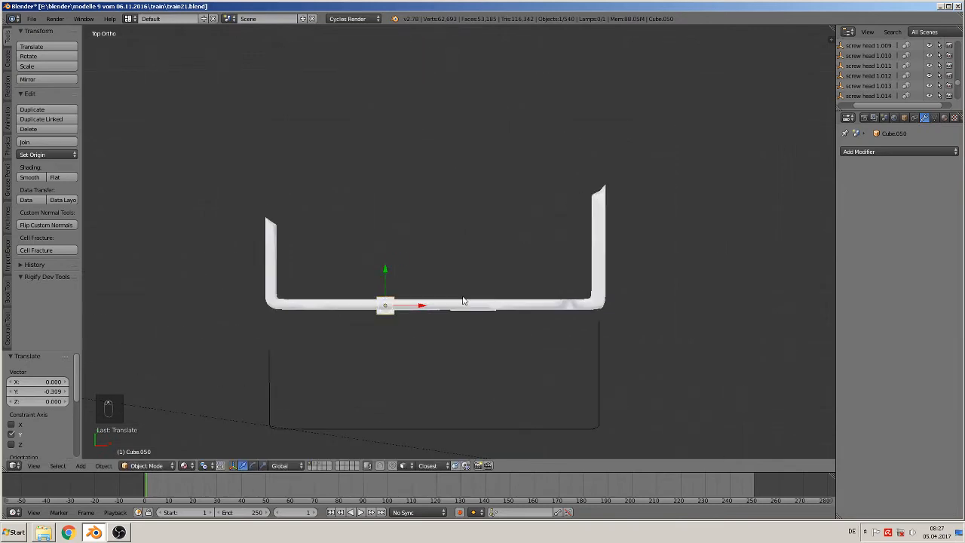
scroll(462, 301, "up", 3)
left_click_drag(332, 322, 329, 323)
Raise the block about 0.152 along Z and move it about -0.270 along X to the frame's end corner.
middle_click_drag(329, 322, 319, 224)
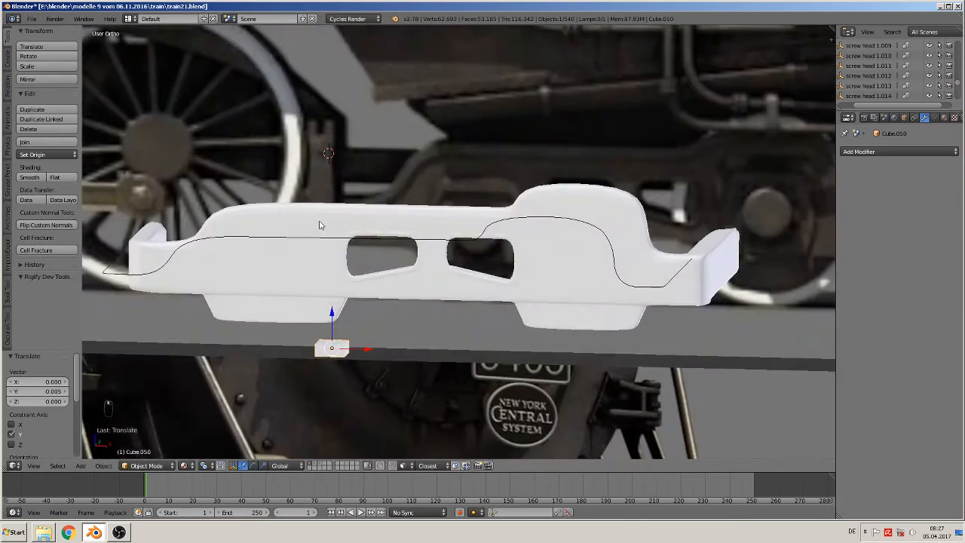
left_click_drag(348, 334, 348, 240)
middle_click_drag(348, 239, 361, 243)
scroll(377, 242, "down", 3)
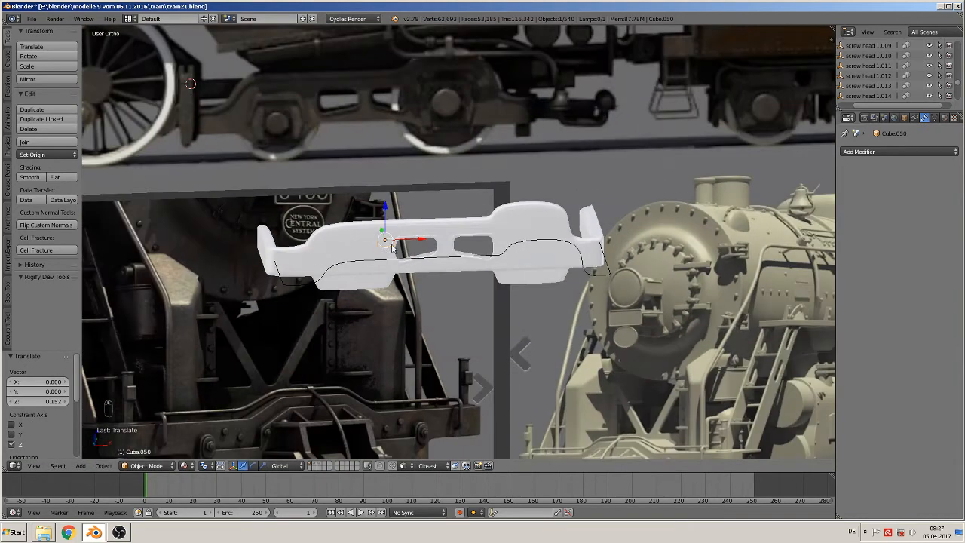
left_click_drag(426, 241, 307, 242)
left_click(308, 242)
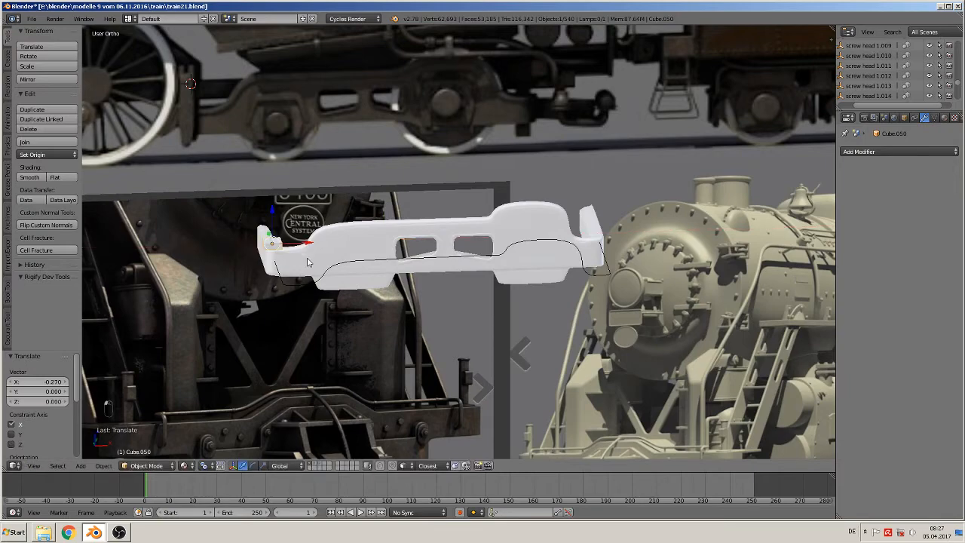
Scale the block by about 43.785 along Y into a long bar, and move it about 0.234 along Y.
middle_click_drag(308, 242, 369, 284)
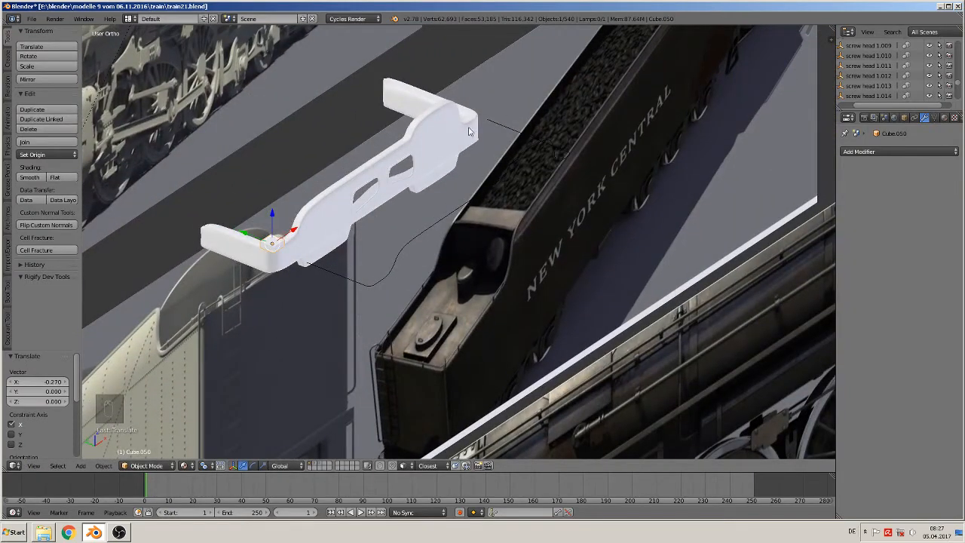
scroll(401, 254, "down", 2)
middle_click_drag(407, 271, 443, 289)
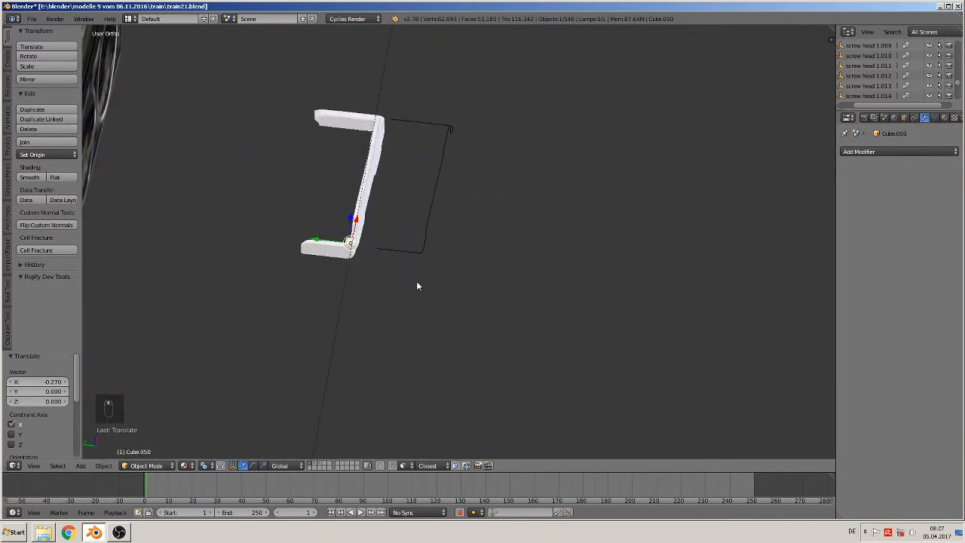
key("s")
key("y")
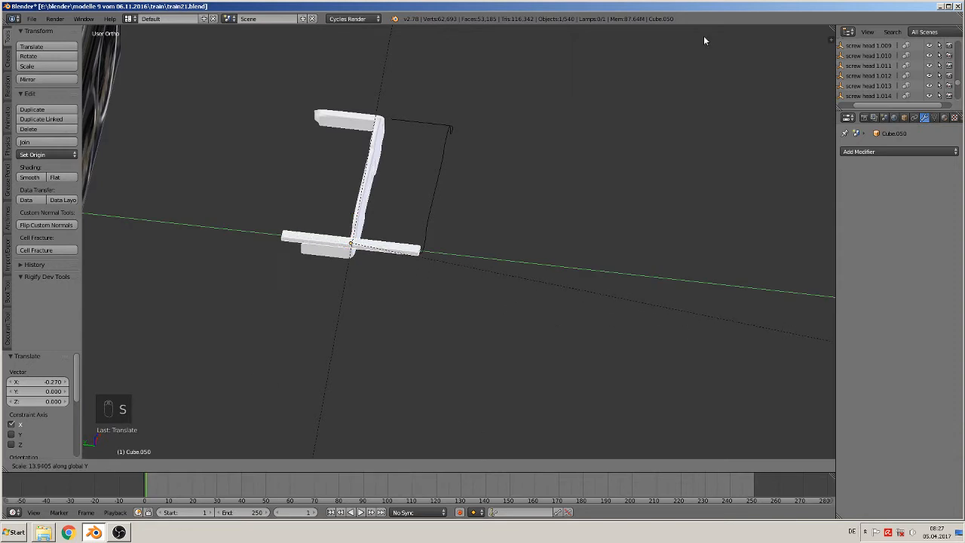
left_click(648, 402)
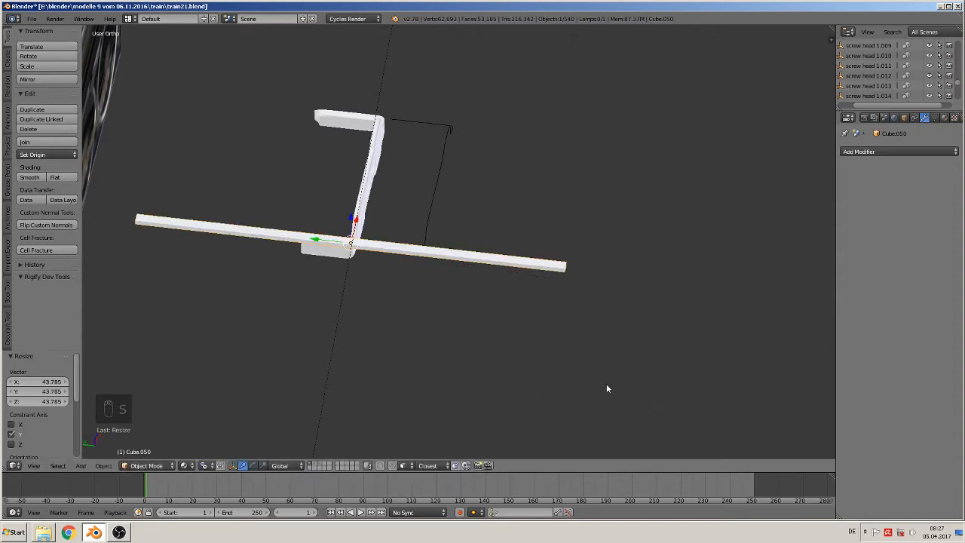
key("g")
key("y")
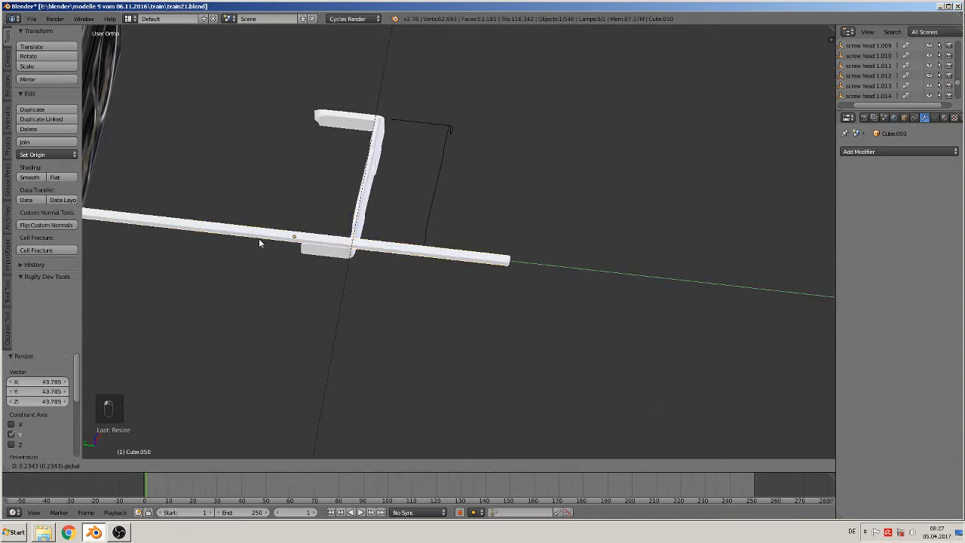
left_click(259, 239)
Cut the long bar with 34 evenly spaced edge loops across its length, without sliding them.
key("Tab")
key("ctrl+r")
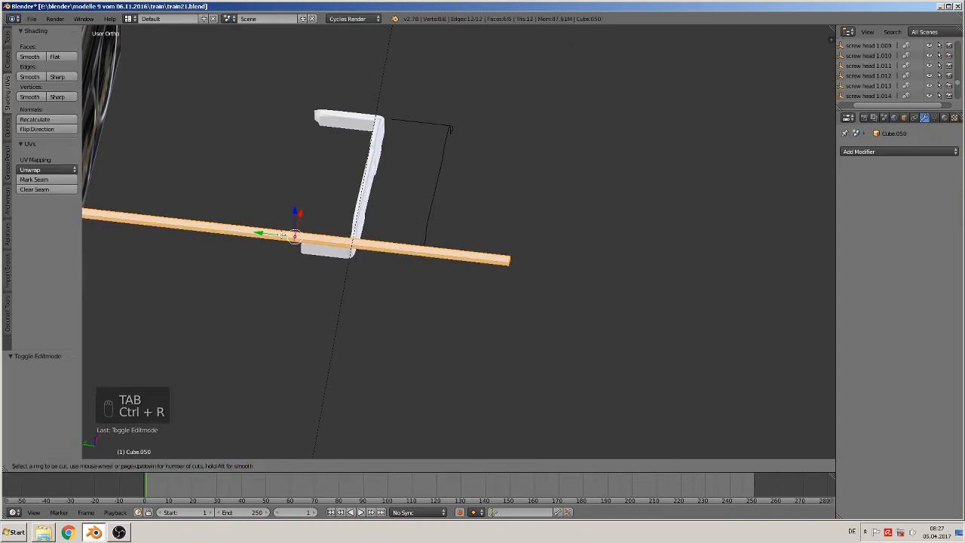
scroll(277, 235, "up", 10)
scroll(279, 234, "up", 19)
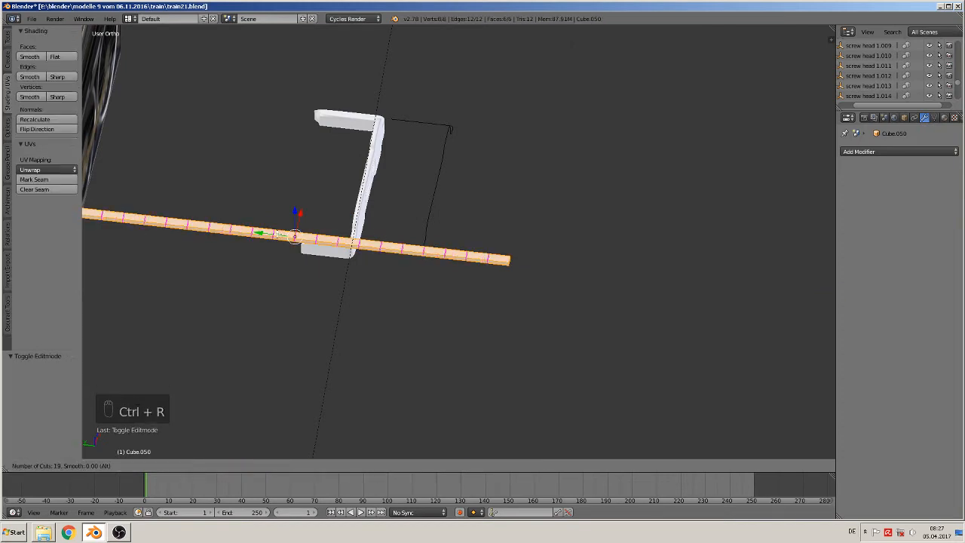
left_click(279, 235)
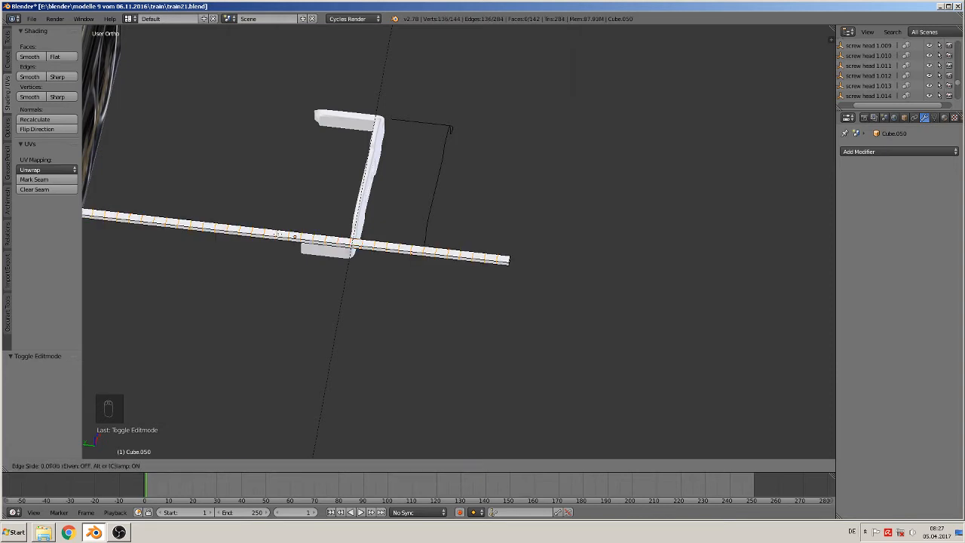
right_click(281, 232)
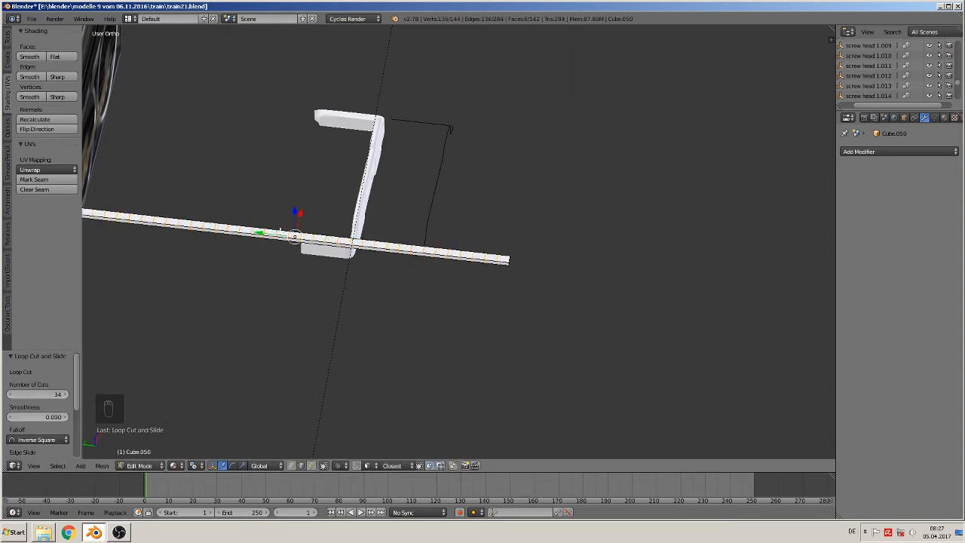
Add a Subdivision Surface modifier to the bar and insert a supporting edge loop close to its end.
left_click(894, 153)
left_click(782, 319)
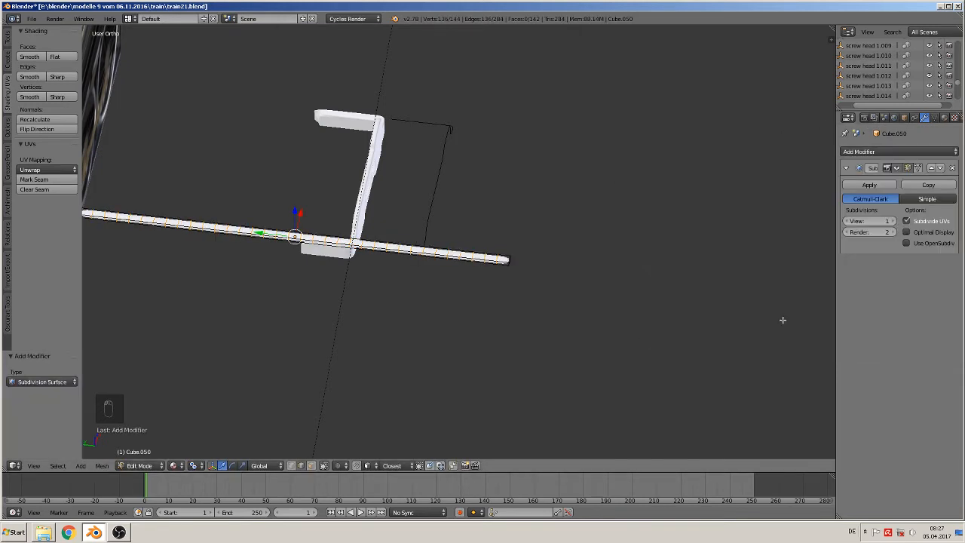
scroll(611, 303, "up", 5)
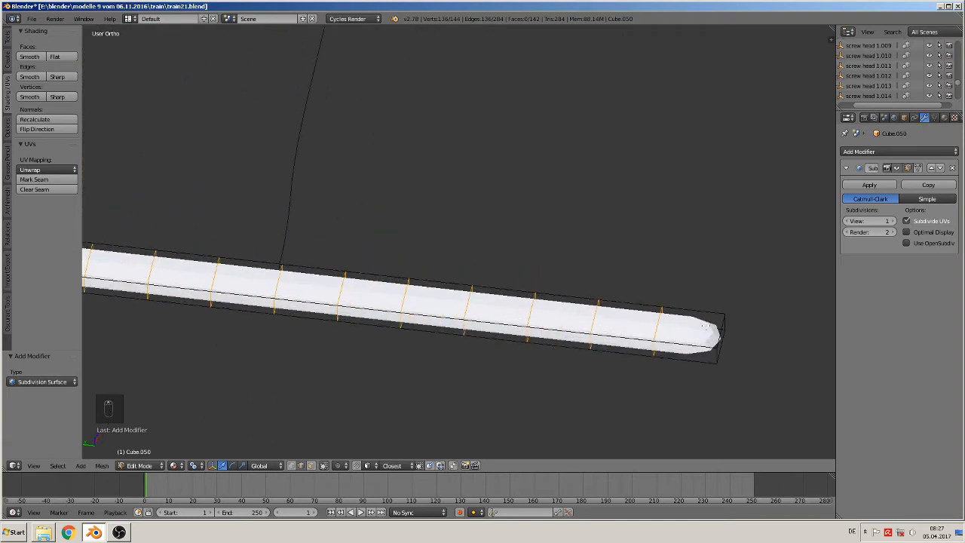
key("ctrl+r")
left_click(723, 327)
left_click(720, 338)
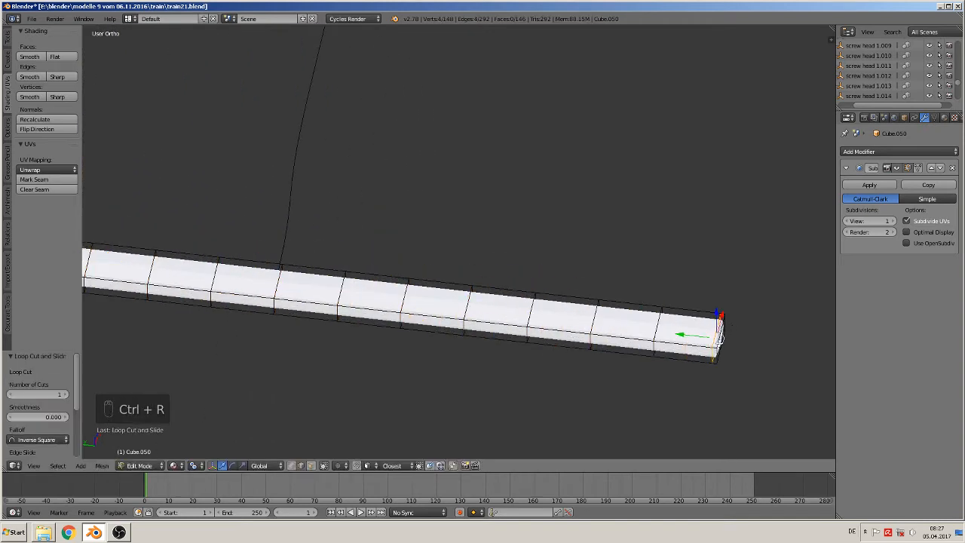
Insert two lengthwise supporting edge loops on the bar, each slid close to one of its long edges.
key("ctrl+r")
left_click(719, 336)
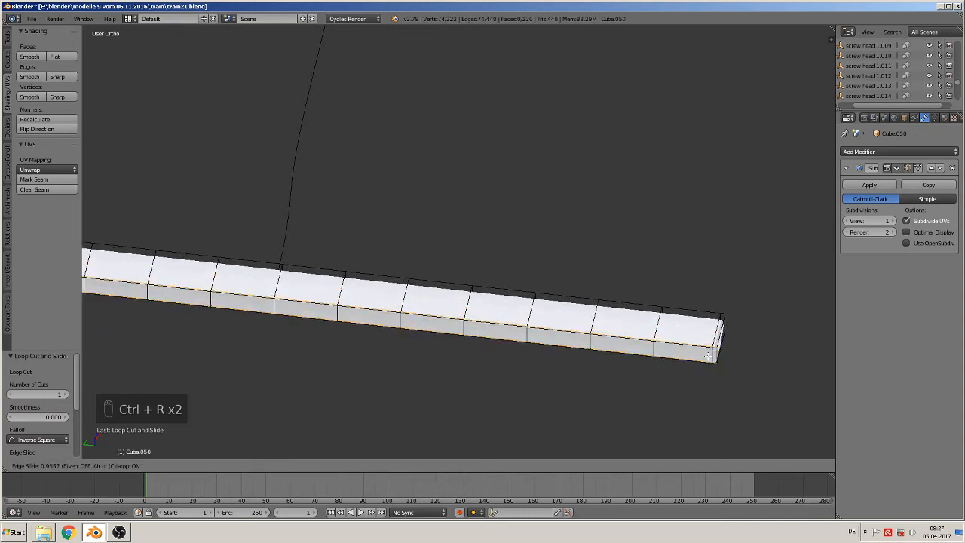
left_click(705, 328)
key("ctrl+r")
left_click(705, 328)
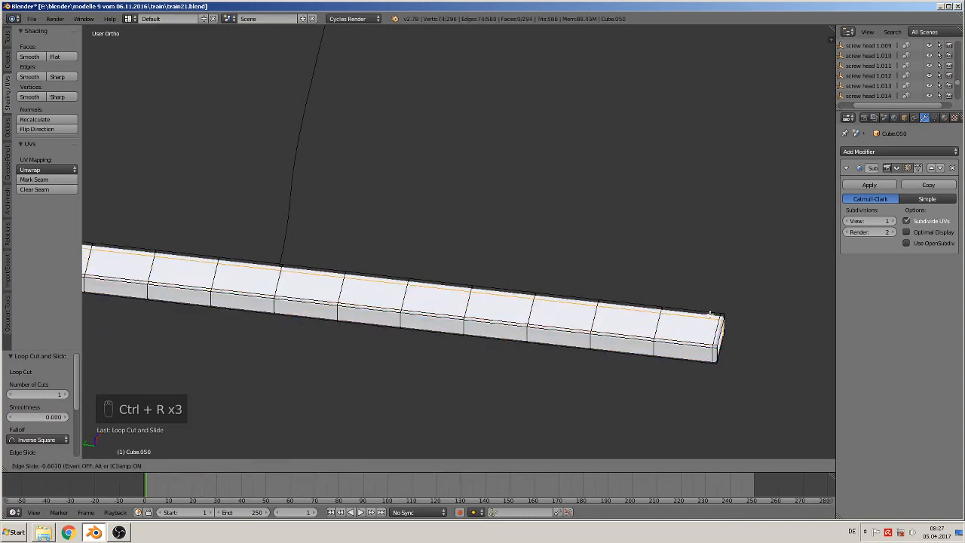
left_click(701, 324)
In Object Mode, move the bar about 0.646 along Y and add a Curve modifier to it.
scroll(576, 315, "down", 5)
scroll(576, 315, "down", 2)
middle_click_drag(327, 266, 545, 244, "shift")
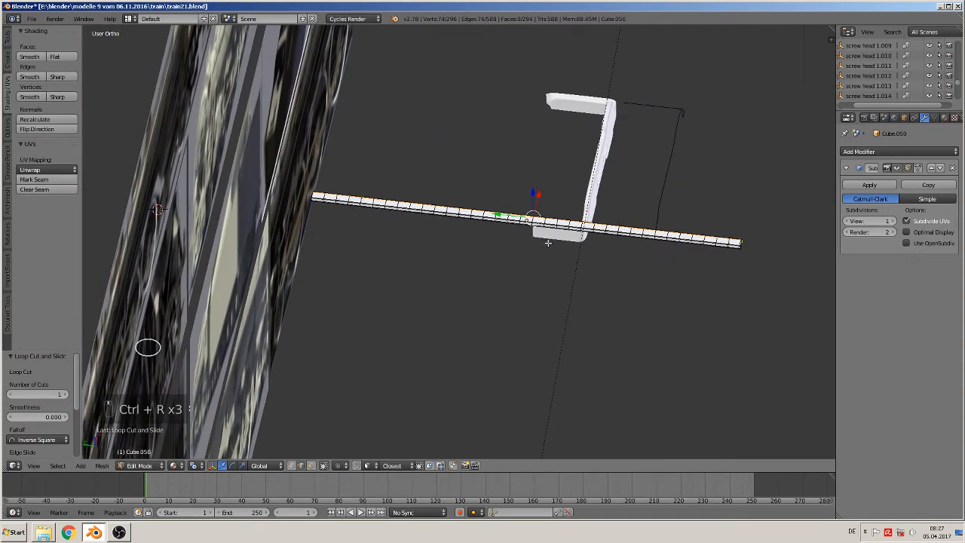
key("Tab")
left_click_drag(500, 217, 341, 196)
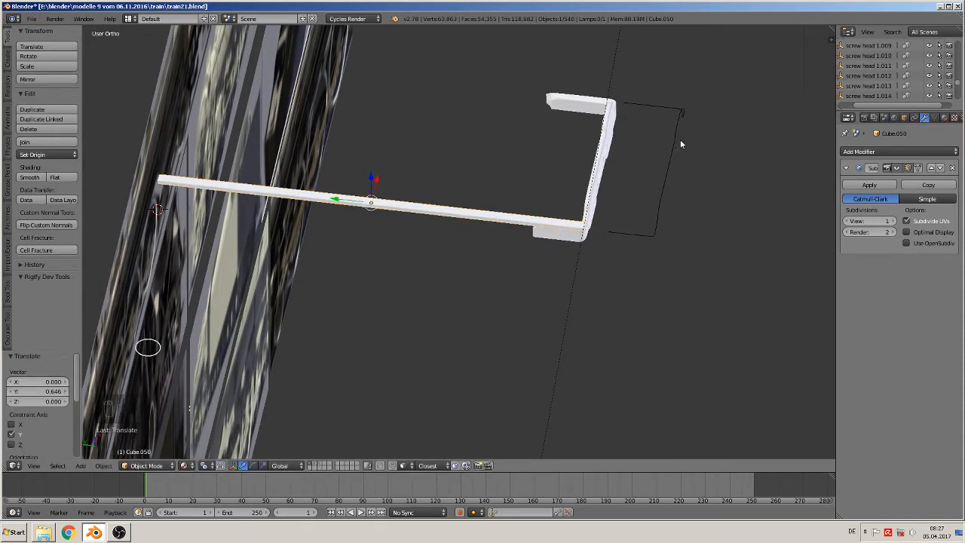
left_click(890, 151)
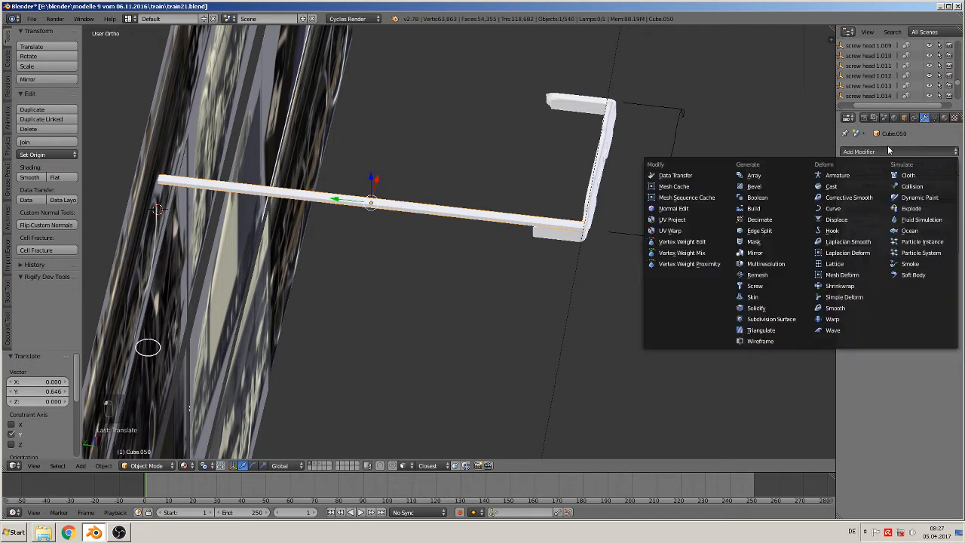
left_click(849, 212)
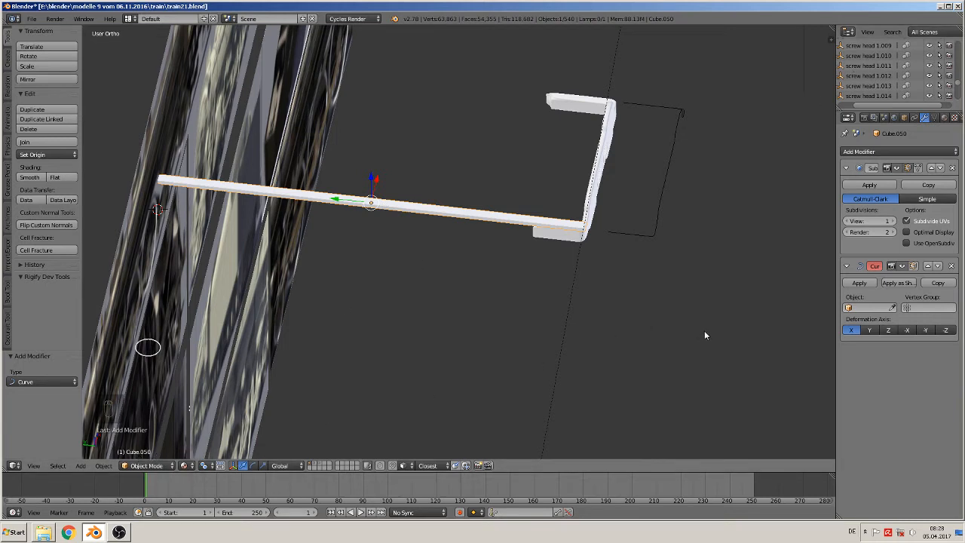
left_click(875, 307)
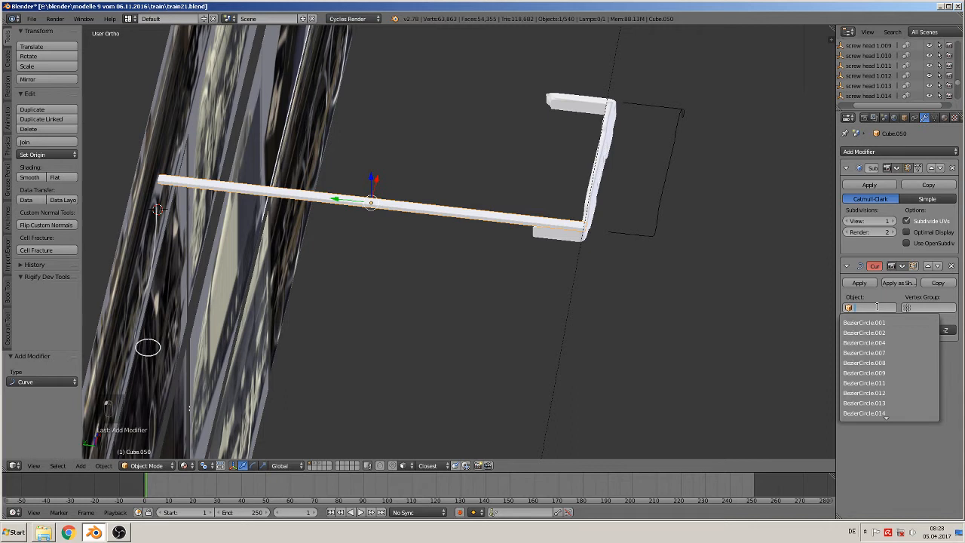
type("cube")
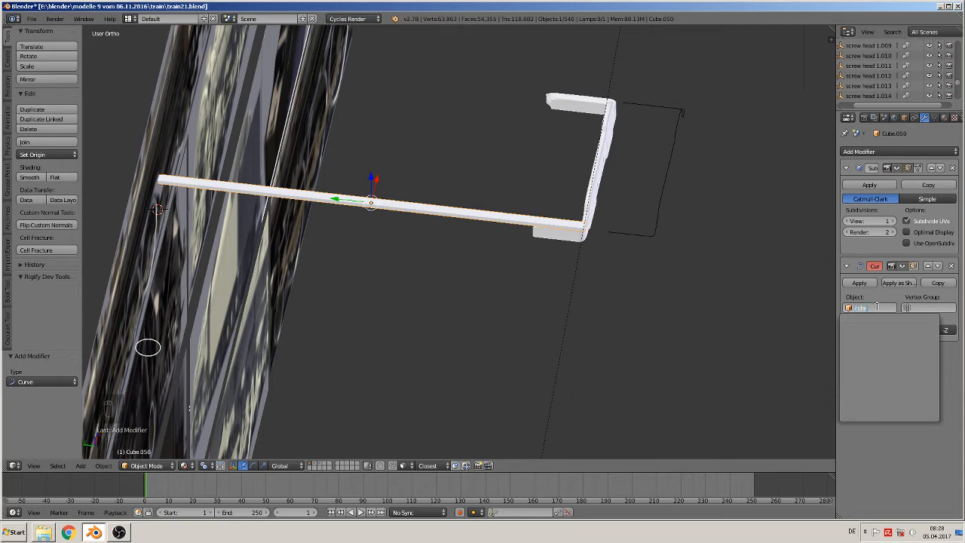
key("BackSpace")
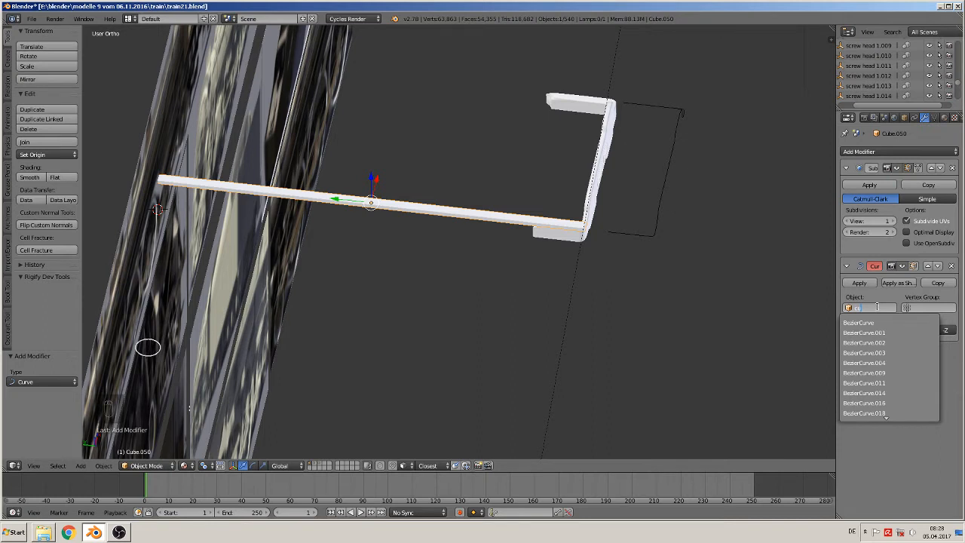
key("BackSpace")
type("ub")
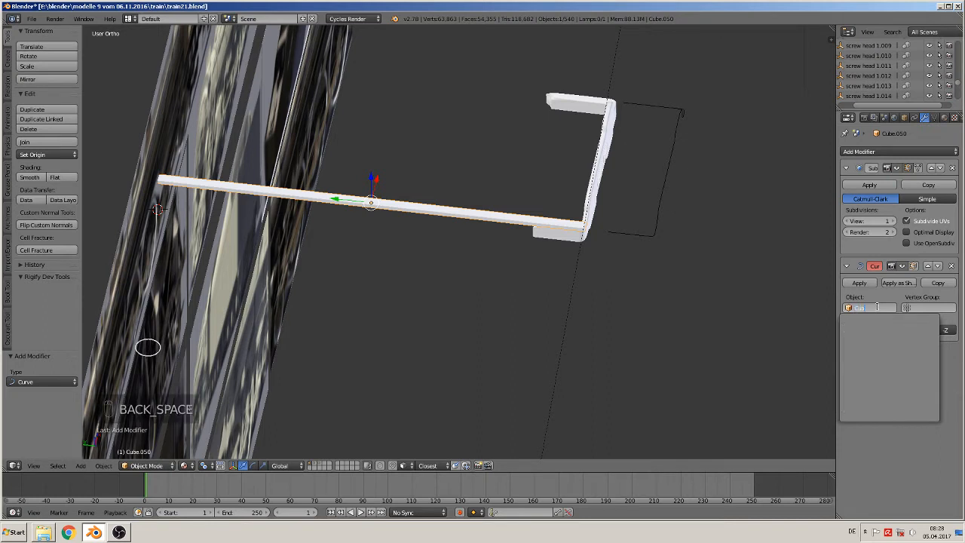
key("BackSpace")
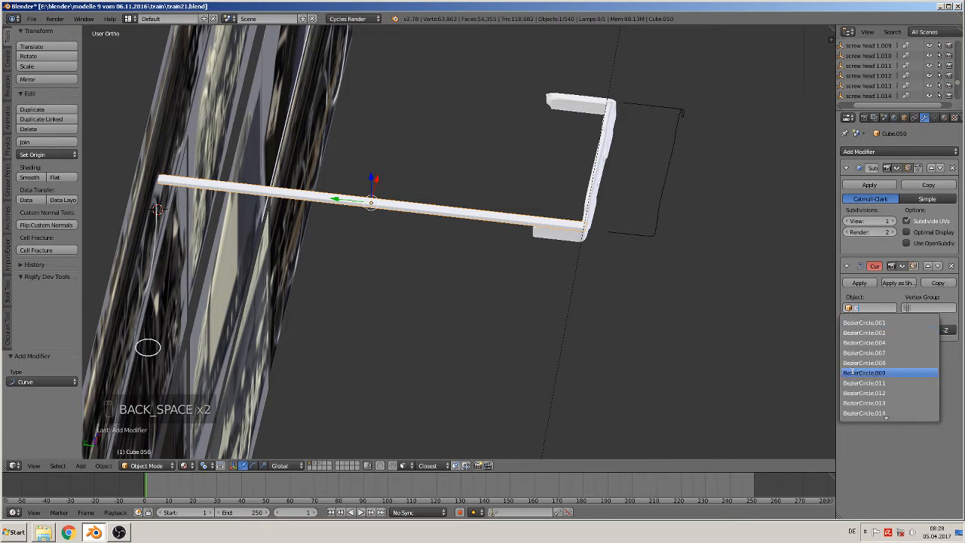
scroll(850, 371, "down", 7)
scroll(895, 412, "down", 8)
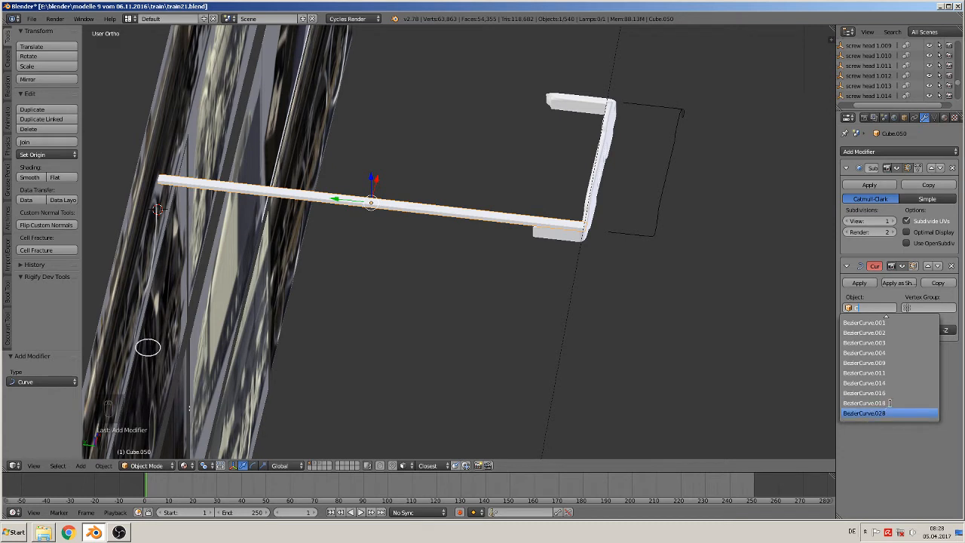
left_click(923, 482)
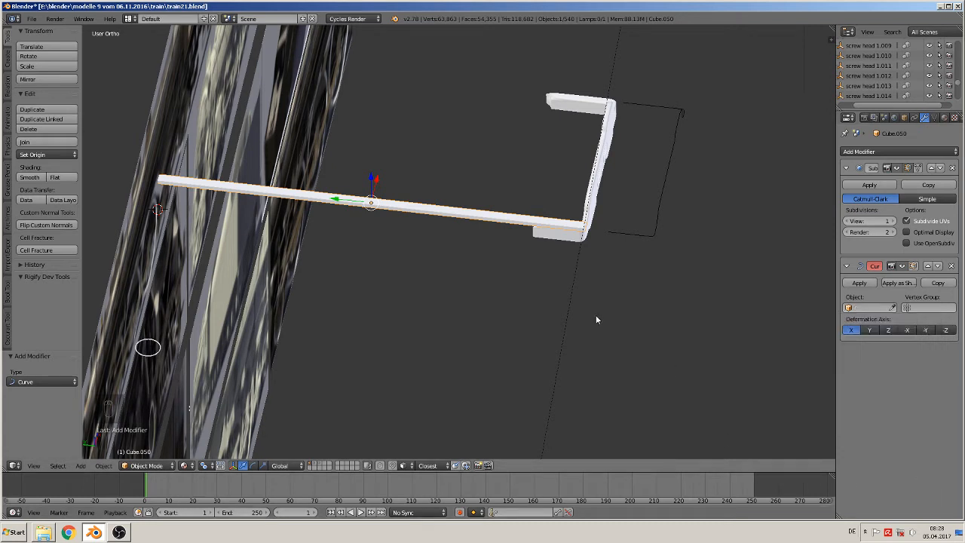
key("KP_Decimal")
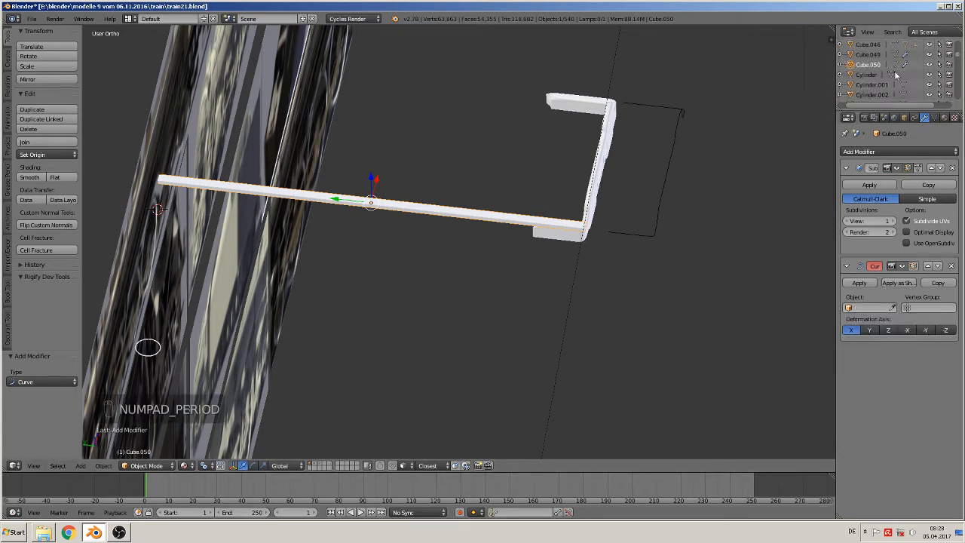
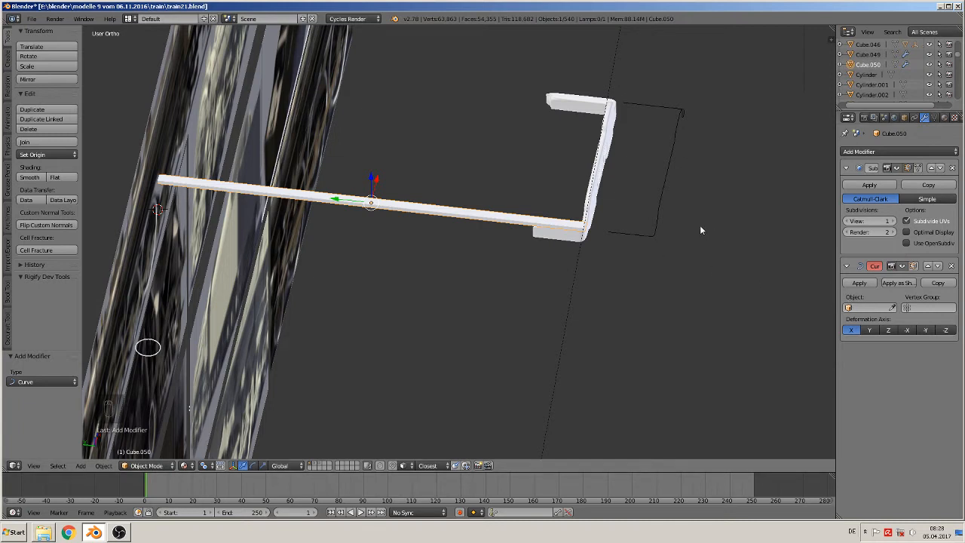
right_click(661, 203)
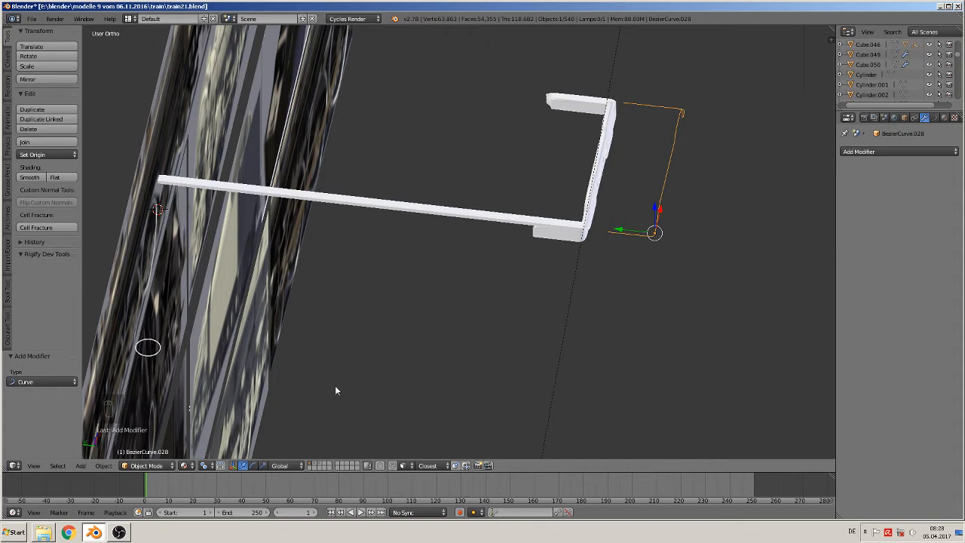
right_click(494, 226)
left_click(867, 307)
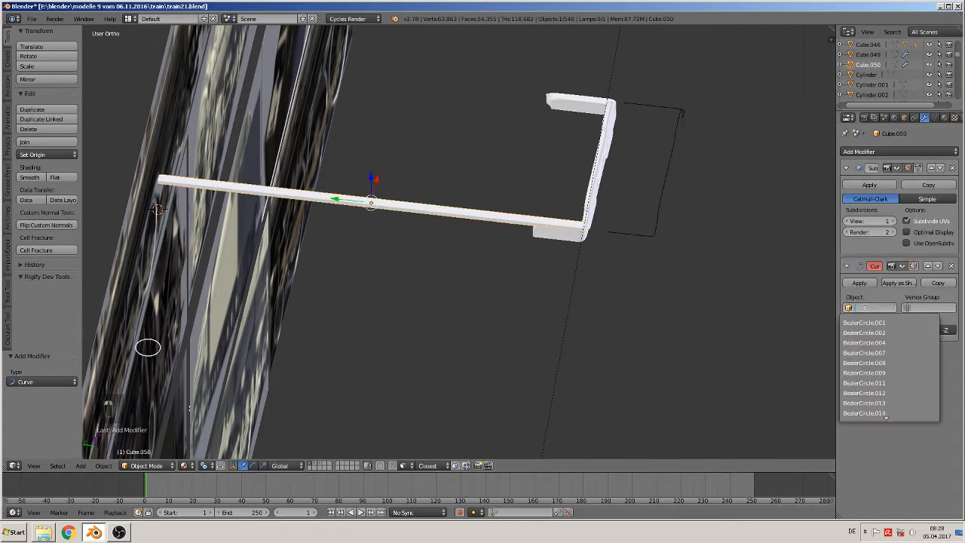
scroll(879, 405, "down", 15)
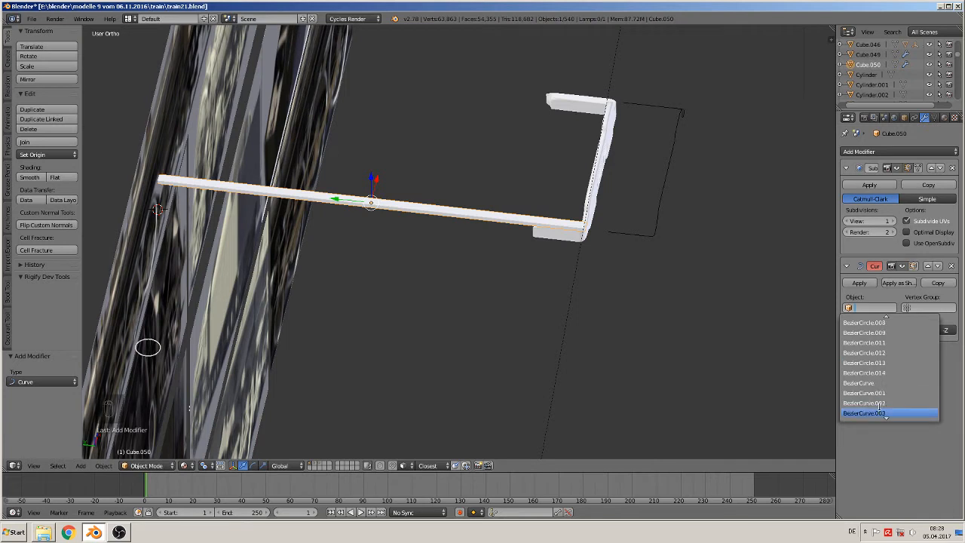
scroll(879, 406, "up", 3)
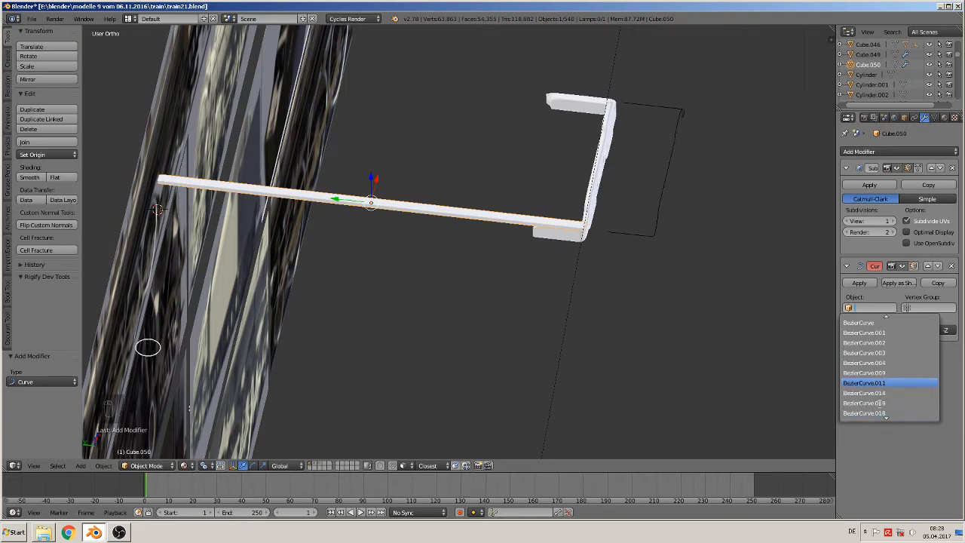
Check which object the traced curve is, and set BezierCurve.028 as the object of the bar's Curve modifier.
right_click(653, 234)
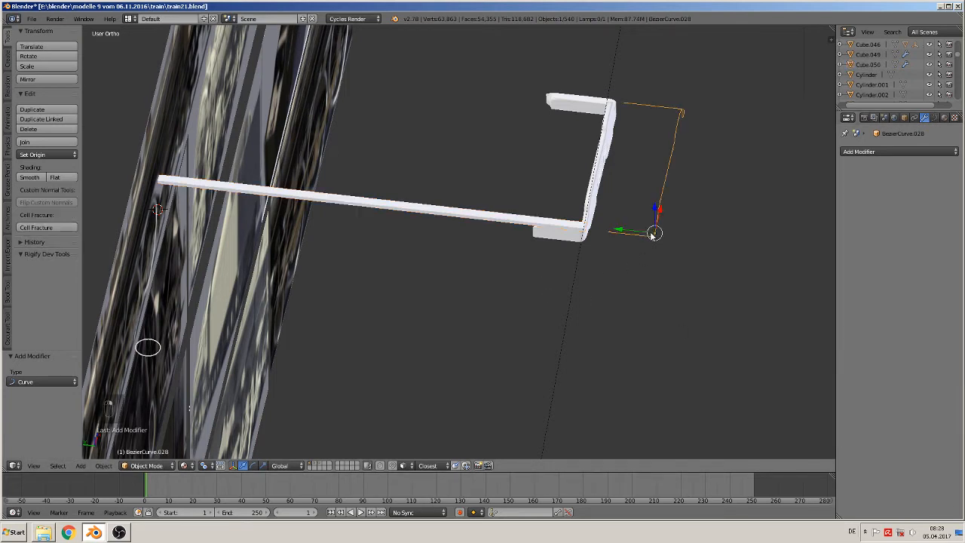
right_click(513, 218)
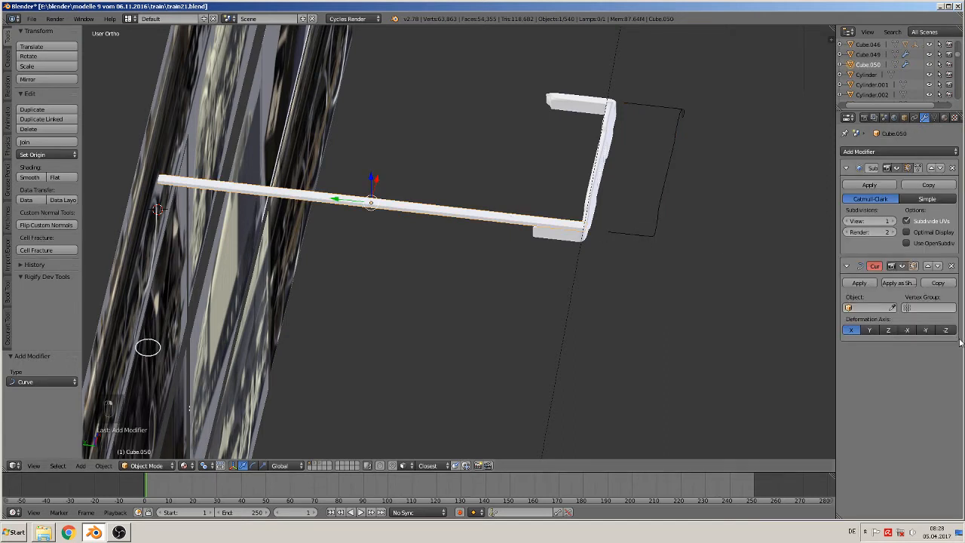
left_click(873, 308)
scroll(885, 407, "down", 5)
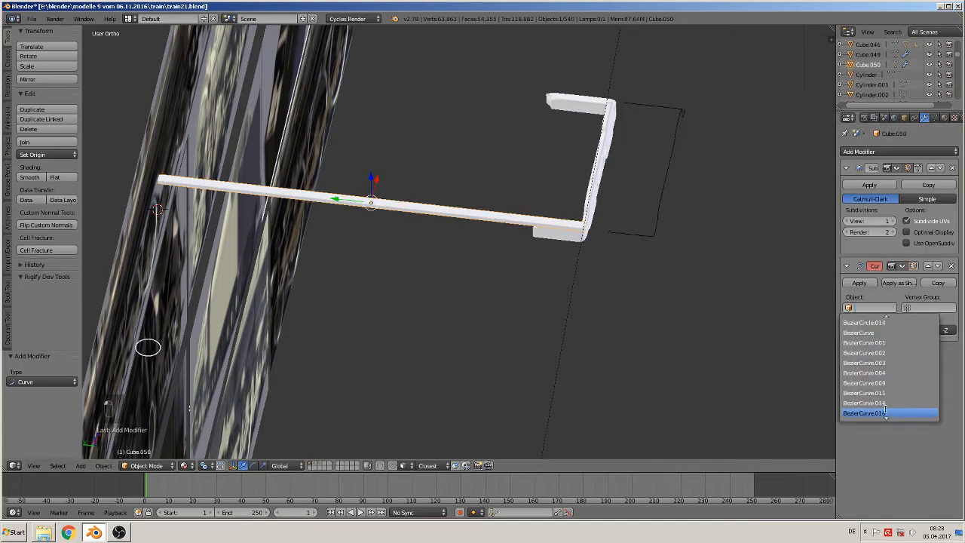
scroll(885, 407, "down", 3)
left_click(885, 404)
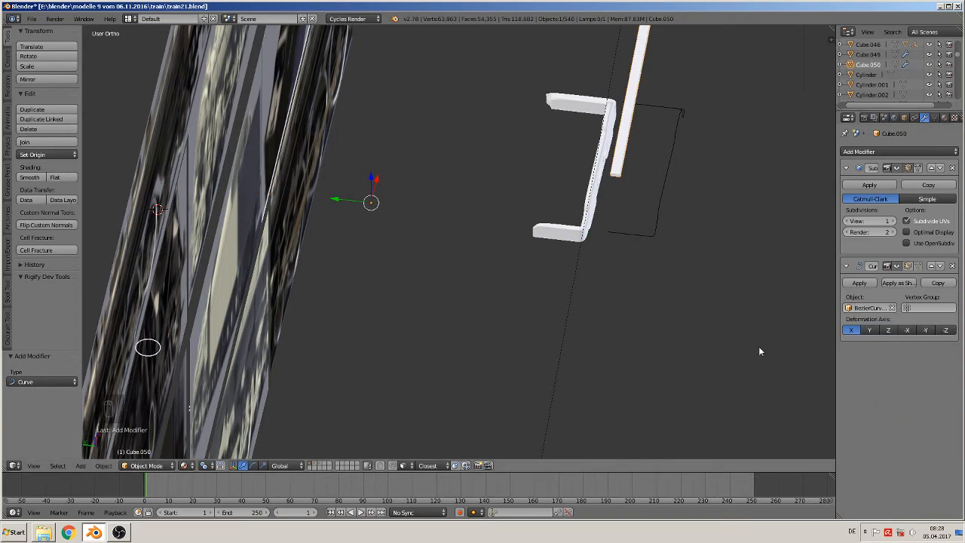
Try Y as the deformation axis of the bar's Curve modifier and inspect the bar against the frame.
middle_click_drag(759, 349, 517, 324)
scroll(518, 221, "up", 3)
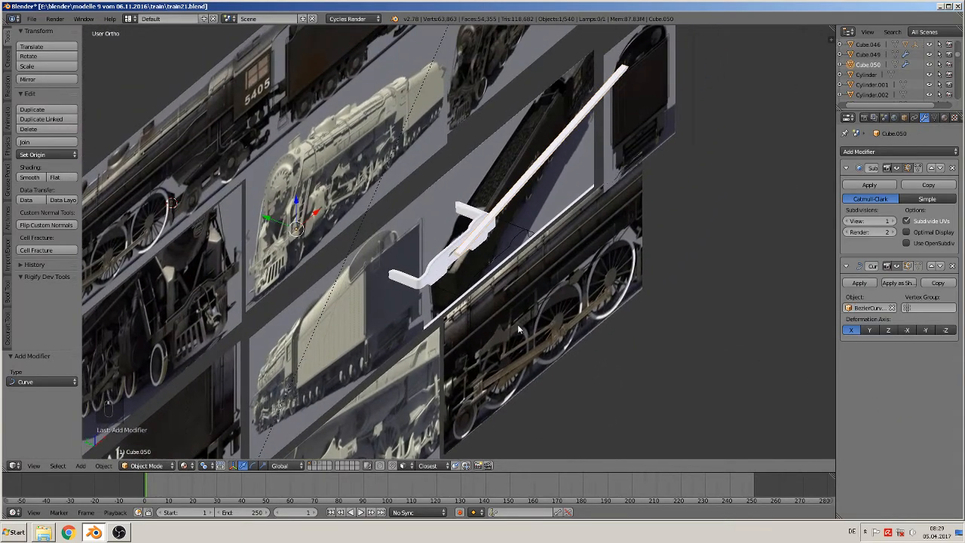
left_click(871, 330)
scroll(576, 291, "down", 3)
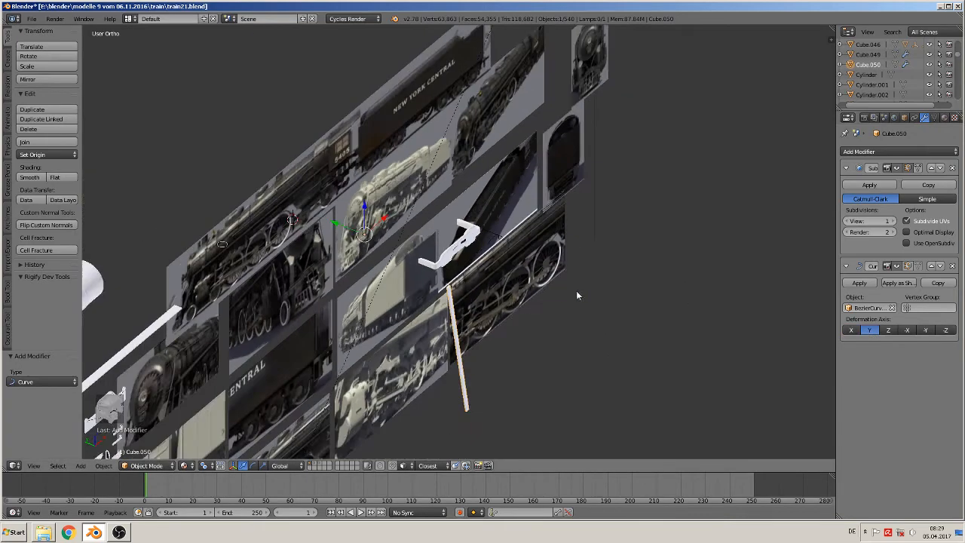
middle_click_drag(535, 287, 511, 286)
scroll(443, 281, "up", 1)
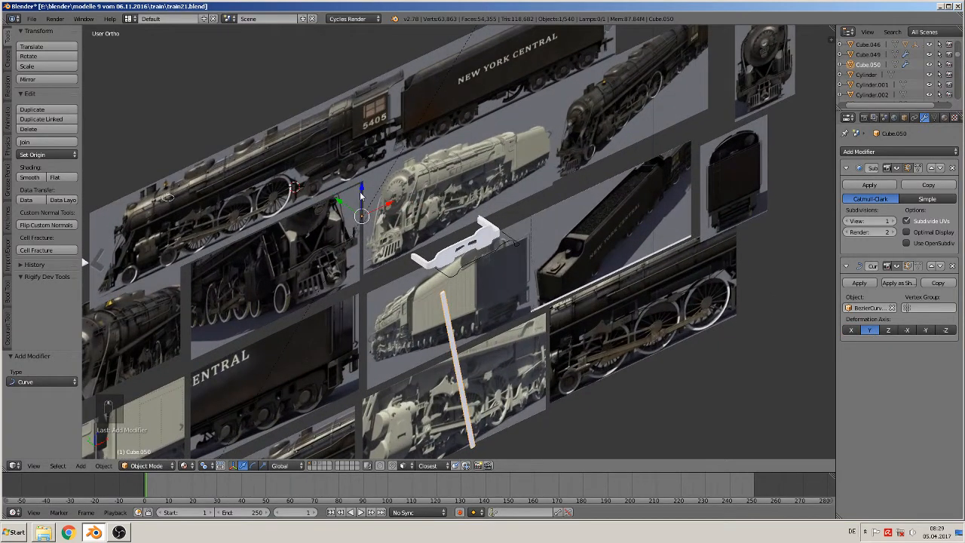
Raise the bar about 0.177 along Z and set the Curve modifier's deformation axis to X.
left_click_drag(361, 195, 331, 180)
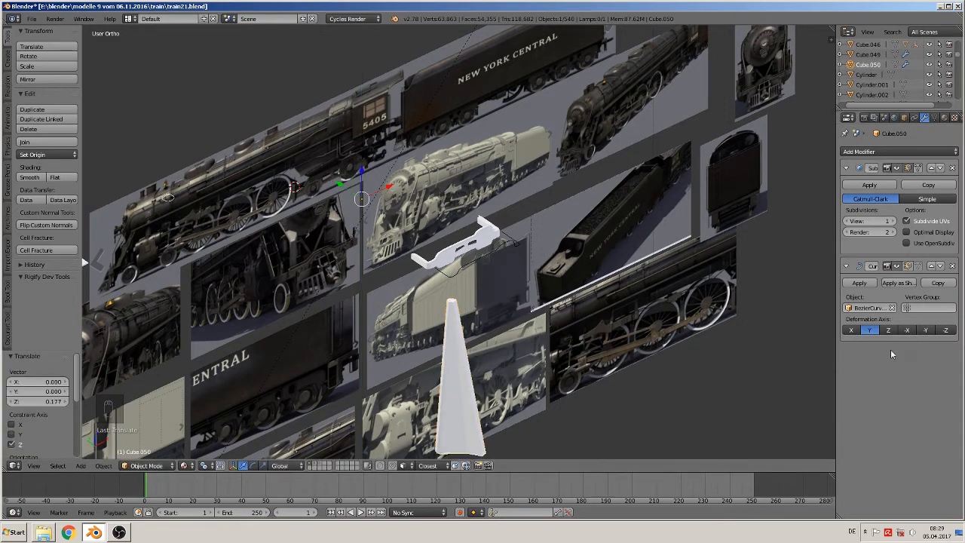
left_click(853, 330)
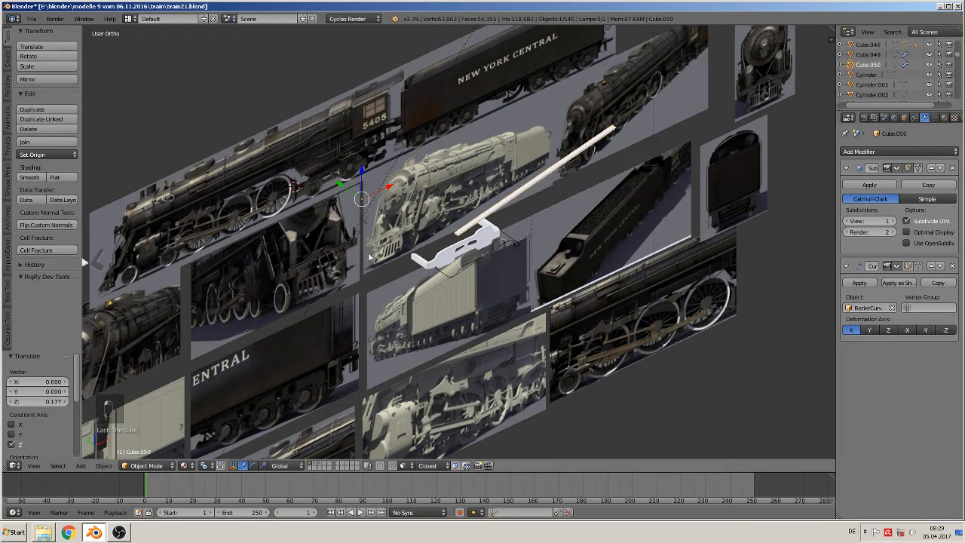
Move the bar about 0.128 along X and about 0.050 along Y.
key("g")
key("x")
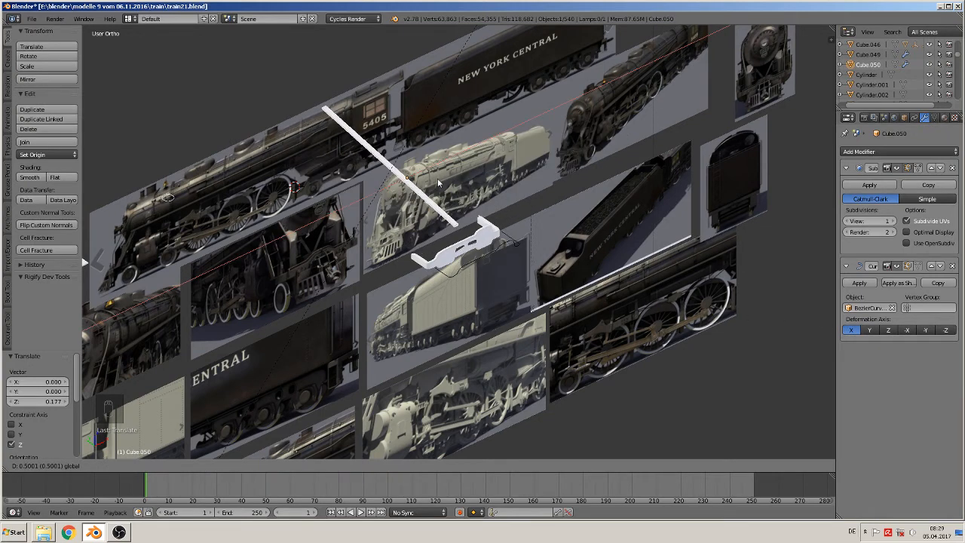
left_click(381, 202)
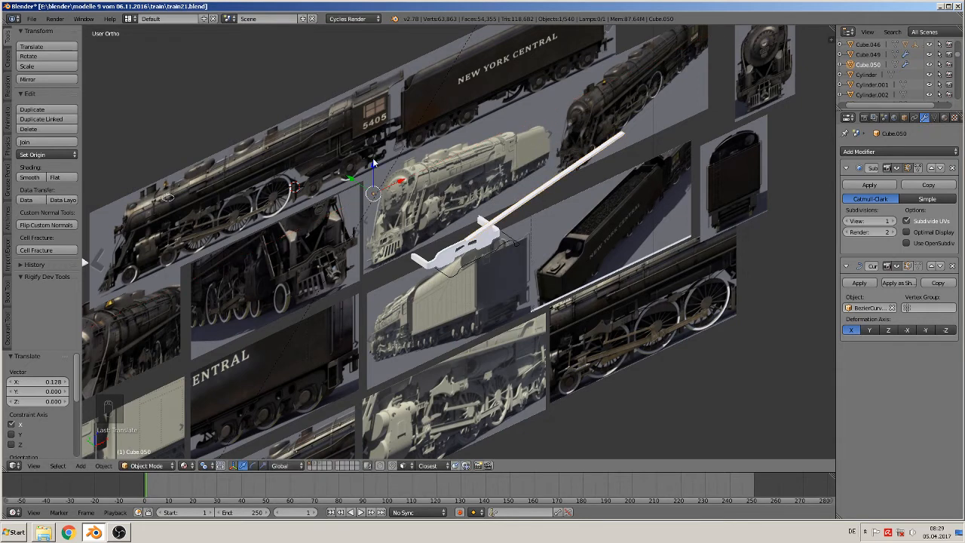
key("g")
key("z")
left_click_drag(354, 183, 333, 203)
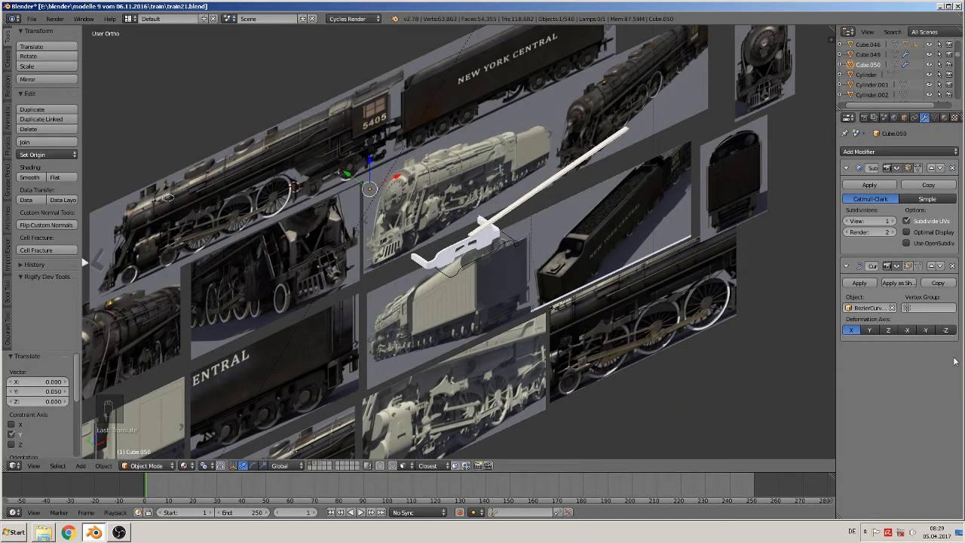
Set the bar's Curve modifier to deform along Z and move the bar about -1.905 along Y onto the frame.
left_click(888, 329)
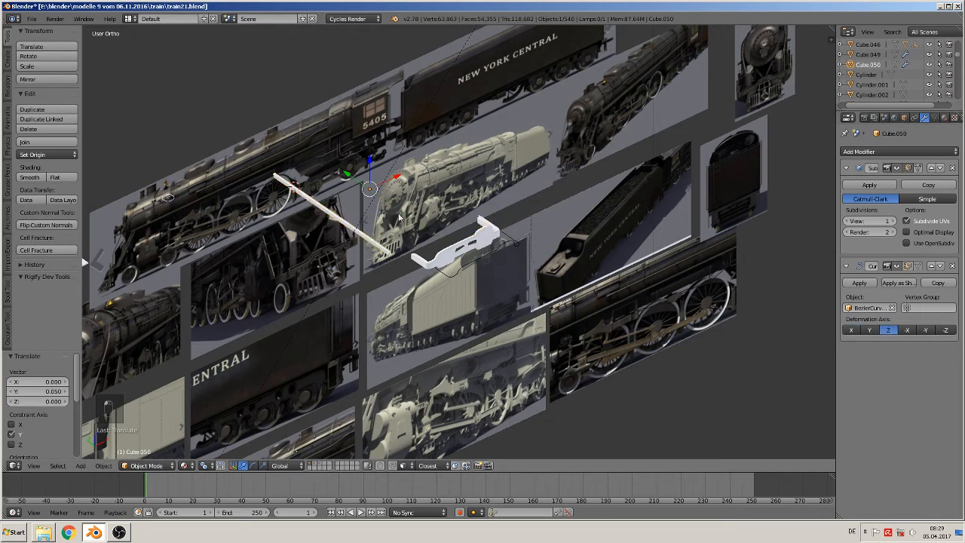
left_click_drag(352, 183, 520, 264)
scroll(540, 319, "up", 2)
middle_click_drag(544, 336, 510, 323)
scroll(508, 316, "up", 6)
scroll(510, 323, "down", 2)
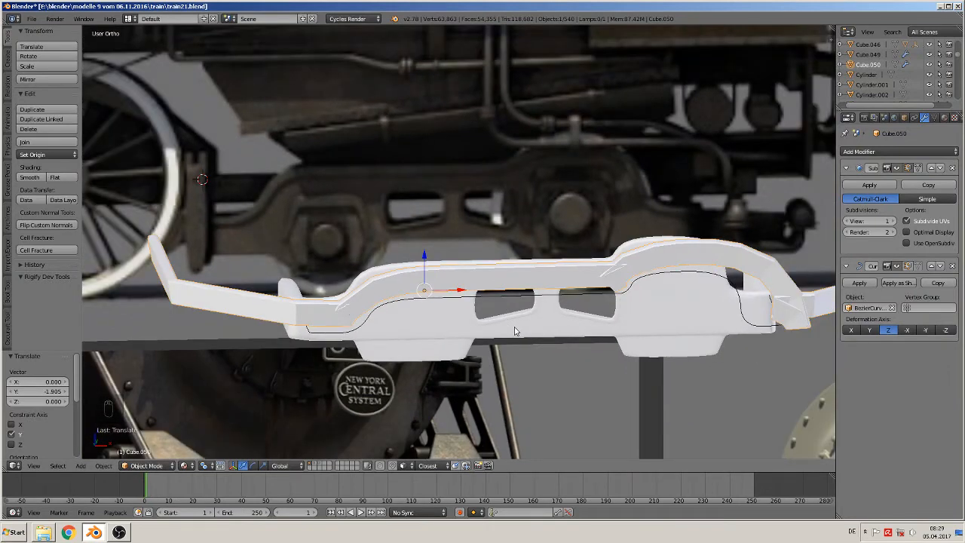
Select the bar's entire mesh in Edit Mode, subdivide it twice and return to Object Mode.
left_click(184, 466)
key("Tab")
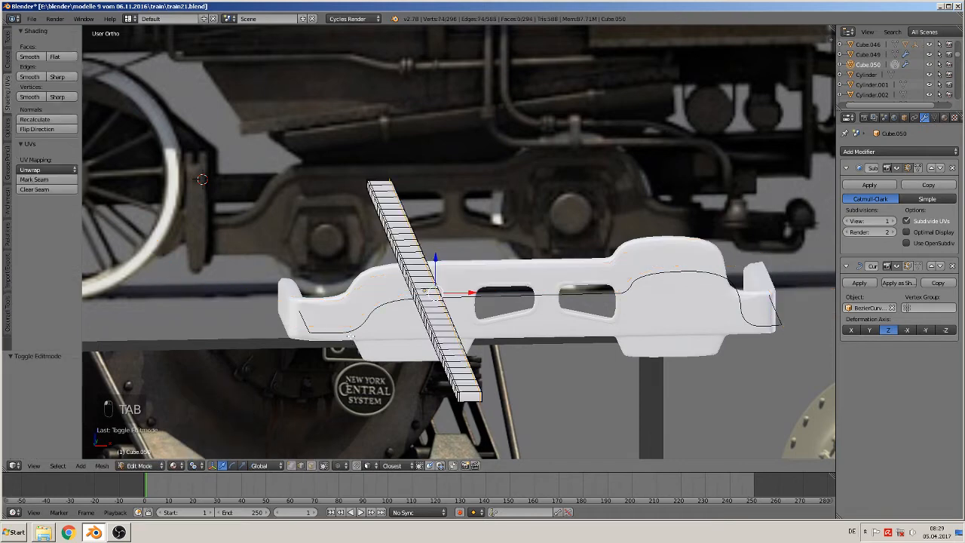
key("a")
key("a")
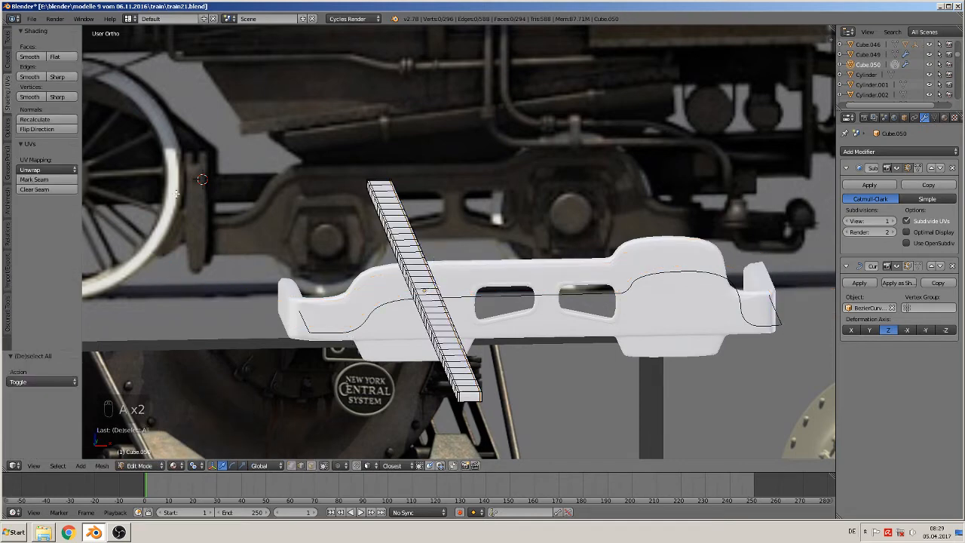
key("a")
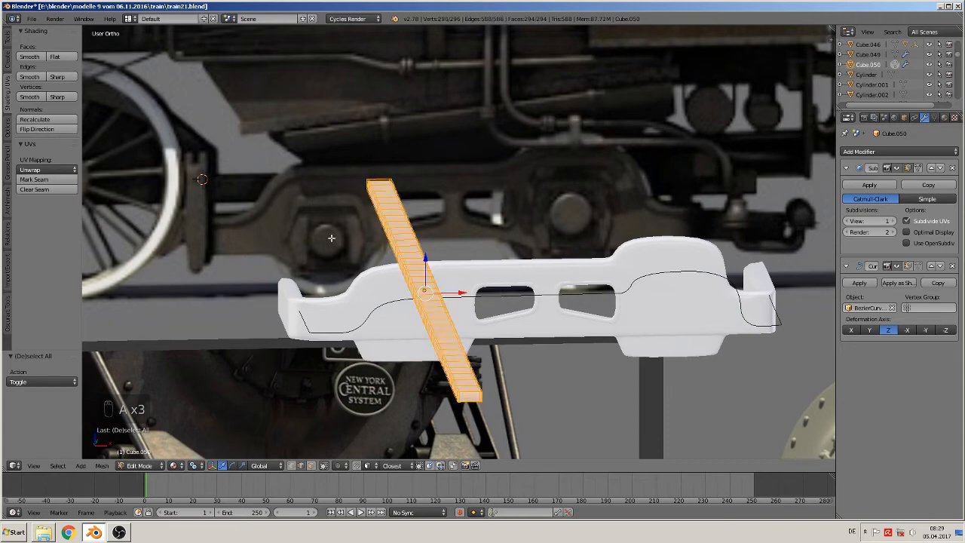
left_click(6, 40)
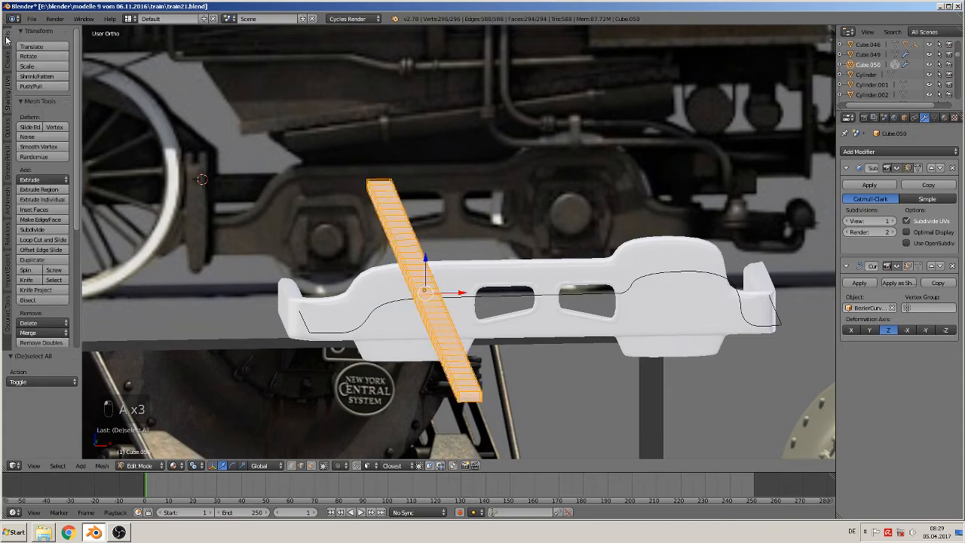
left_click(41, 230)
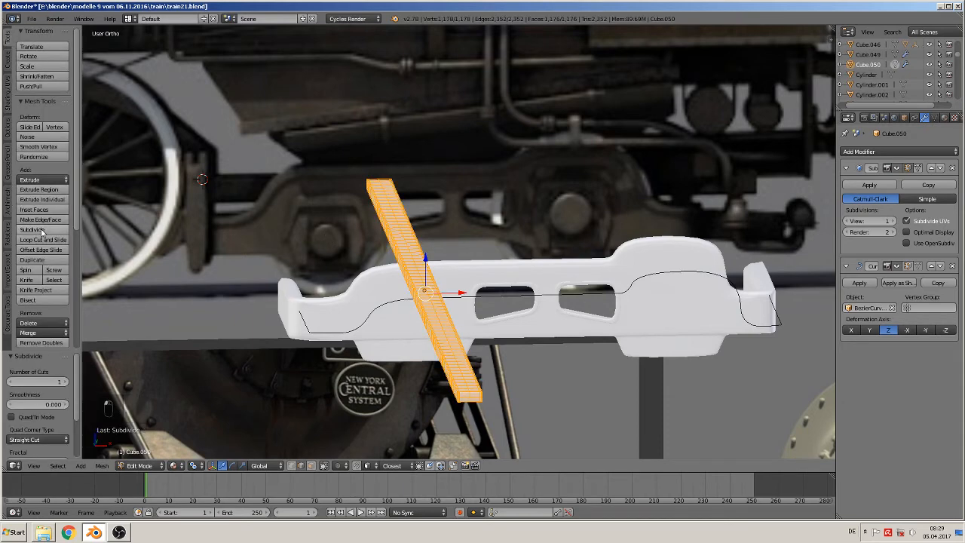
left_click(42, 230)
key("Tab")
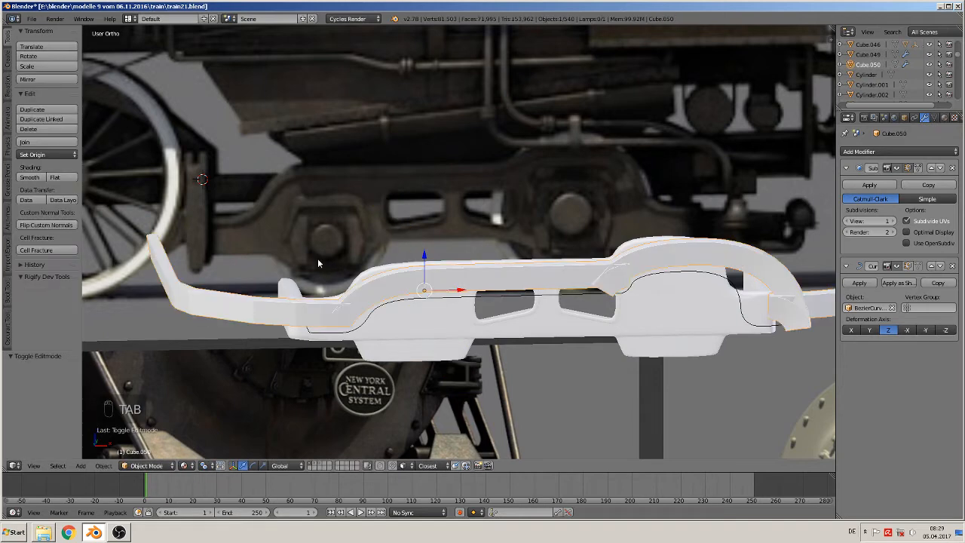
Scale the bar uniformly by about 0.559.
scroll(663, 350, "down", 1)
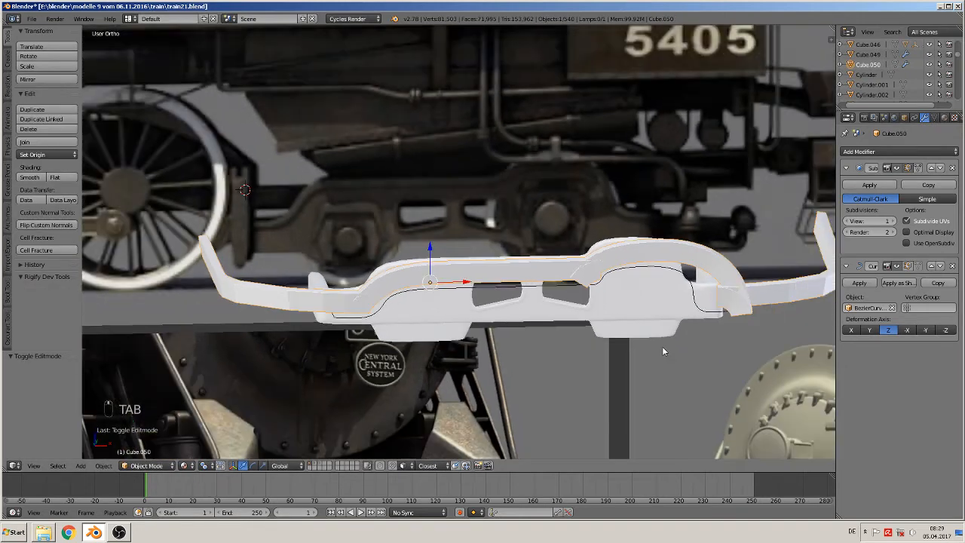
key("s")
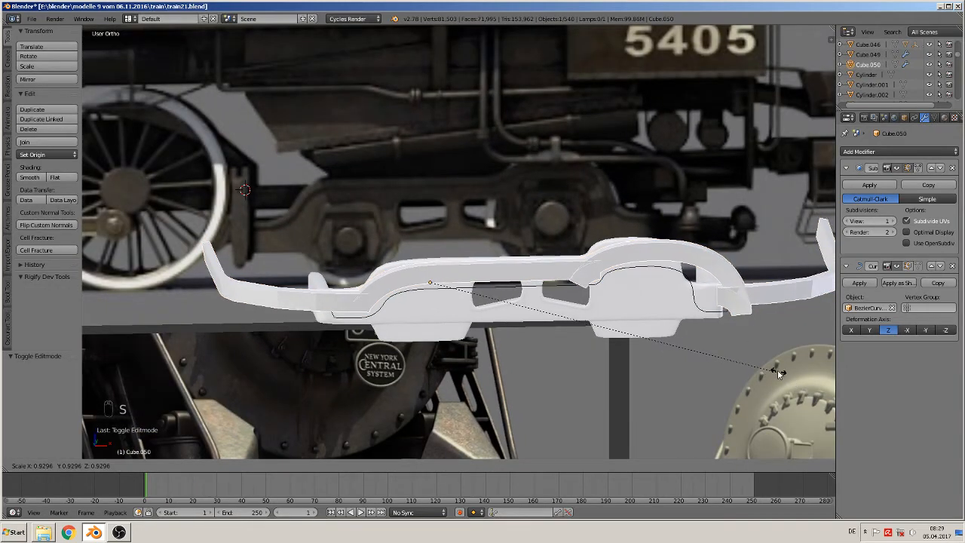
left_click(643, 337)
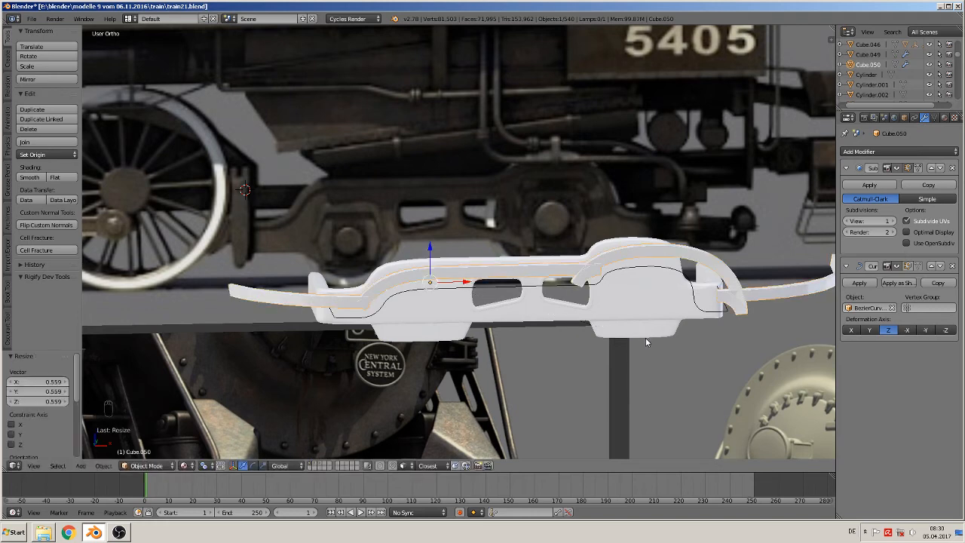
Try -Z as the Curve modifier's deformation axis and move the bar about 1.250 along Y.
left_click(946, 333)
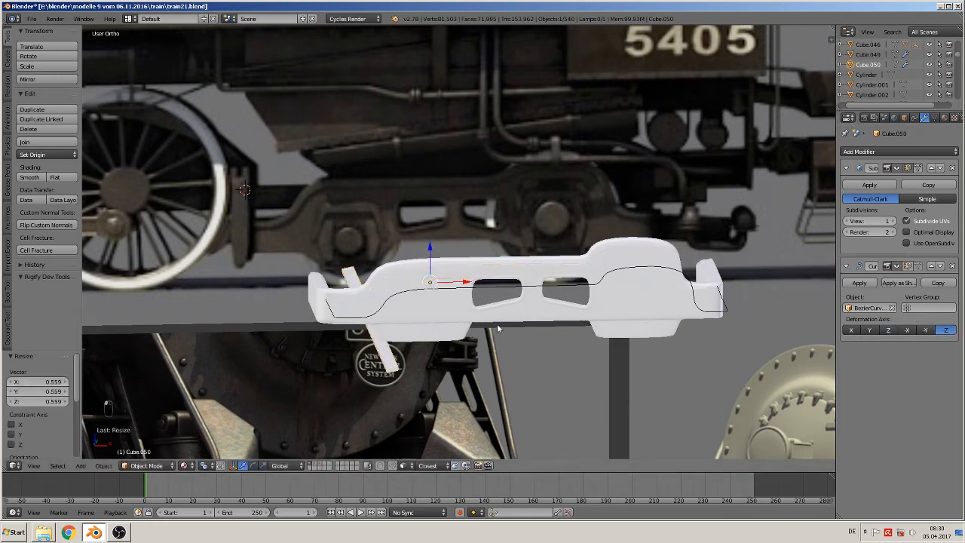
middle_click_drag(573, 325, 486, 345)
left_click_drag(614, 341, 316, 300)
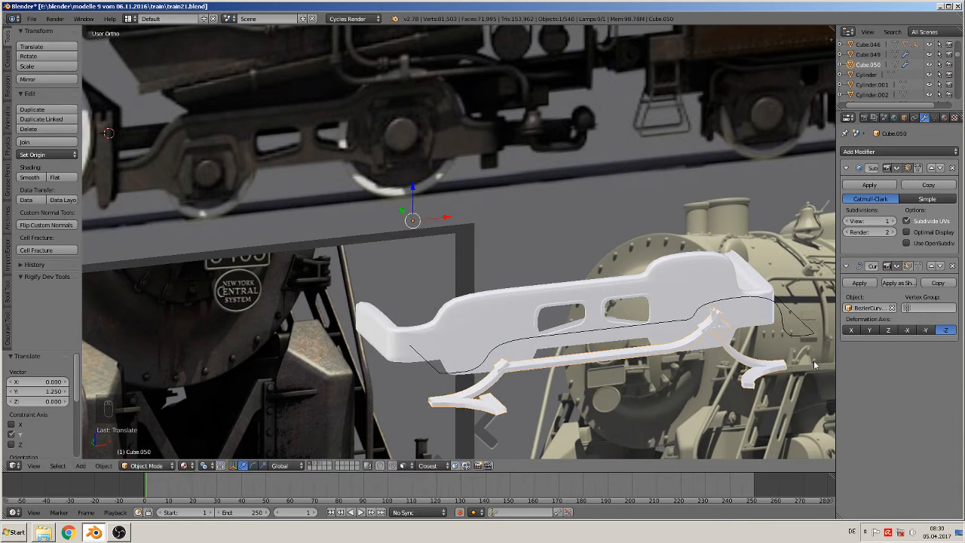
Set the Curve modifier's deformation axis back to Z and move the bar about -1.090 along Y.
left_click(889, 330)
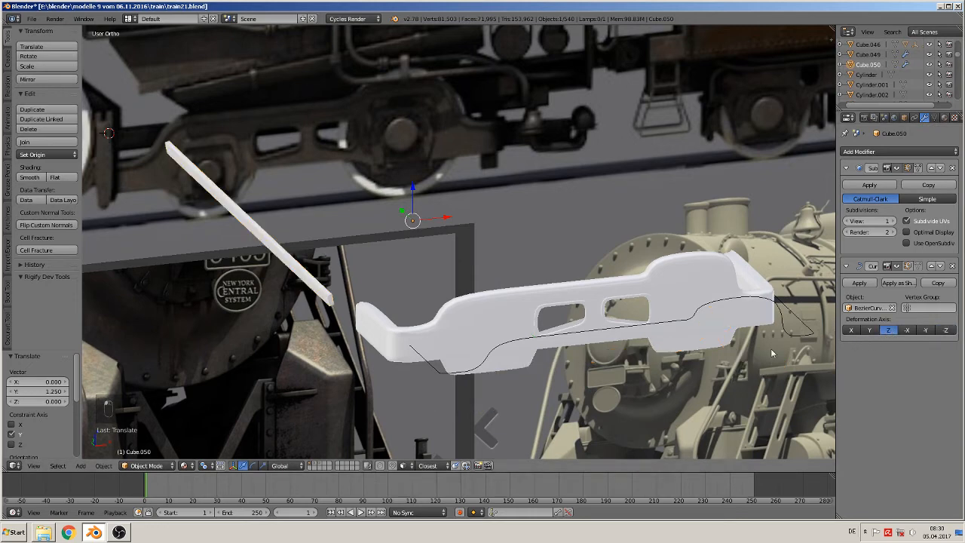
left_click_drag(401, 213, 637, 314)
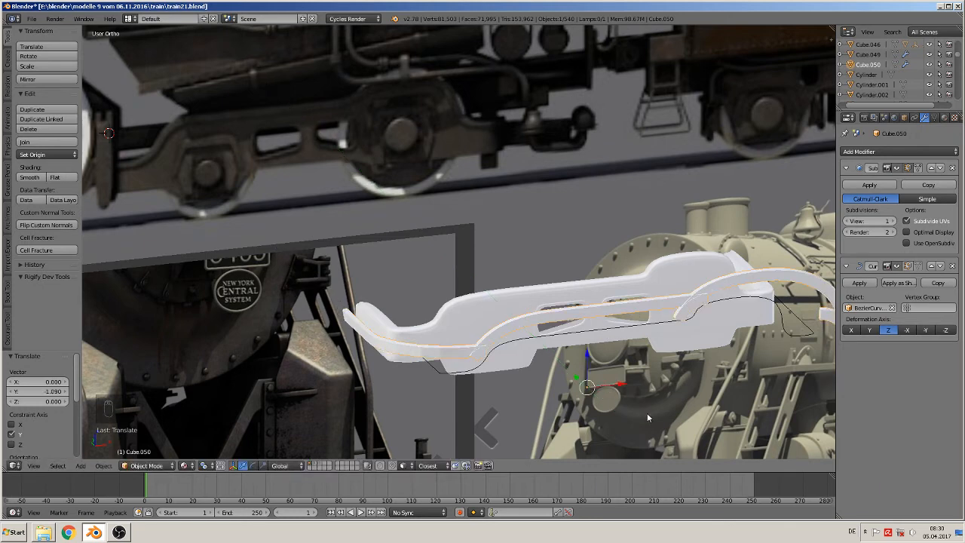
key("r")
key("x")
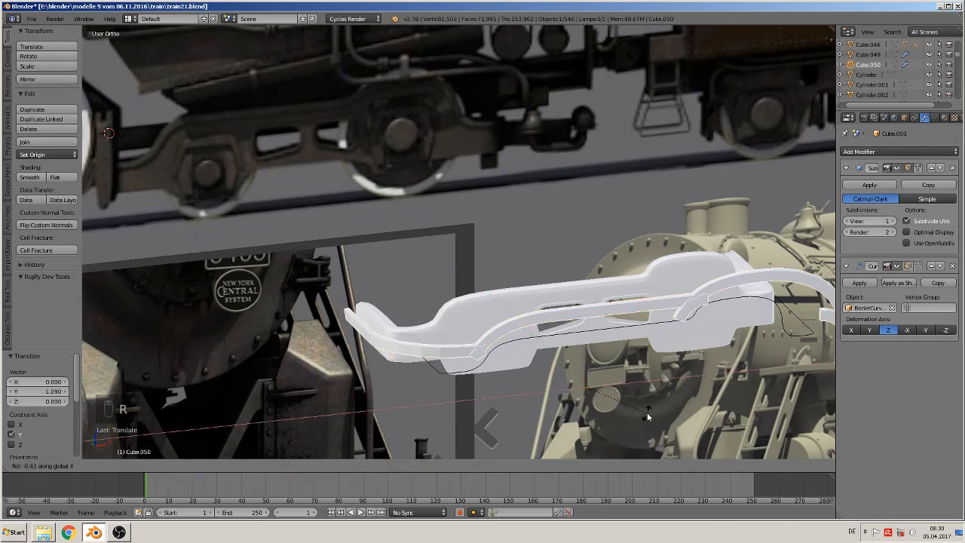
key("9")
key("0")
key("Return")
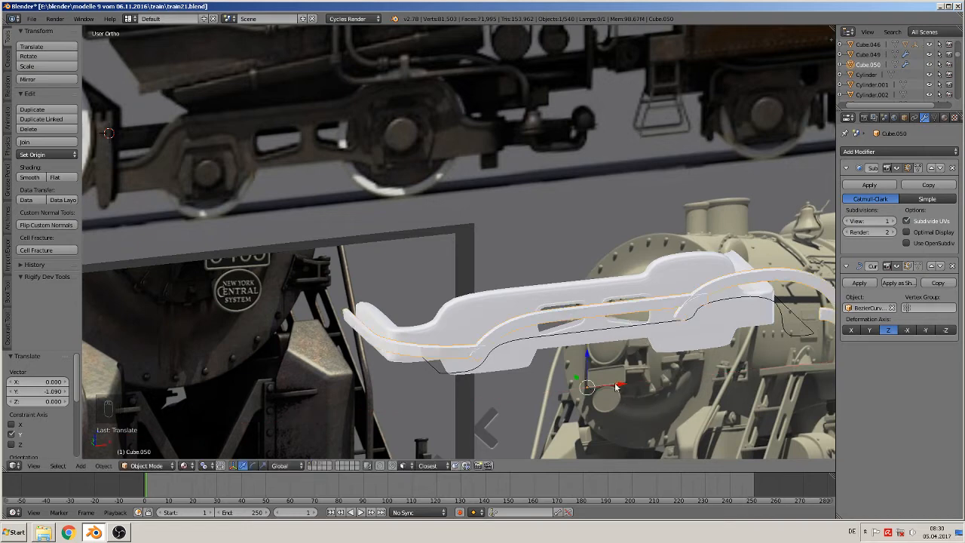
Move the bar about 1.260 along Y and set its origin to its geometry.
left_click_drag(573, 379, 288, 324)
middle_click_drag(290, 320, 255, 312)
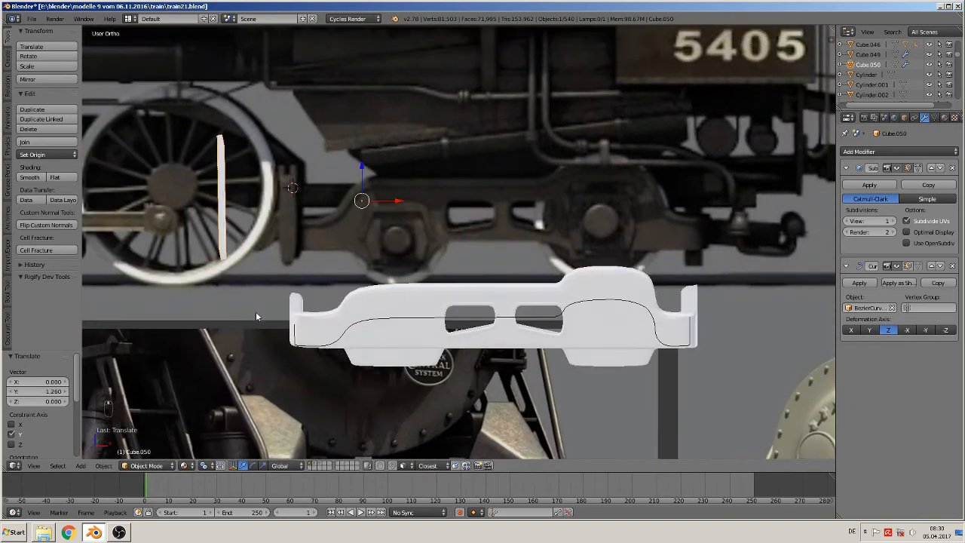
left_click(31, 155)
left_click(53, 178)
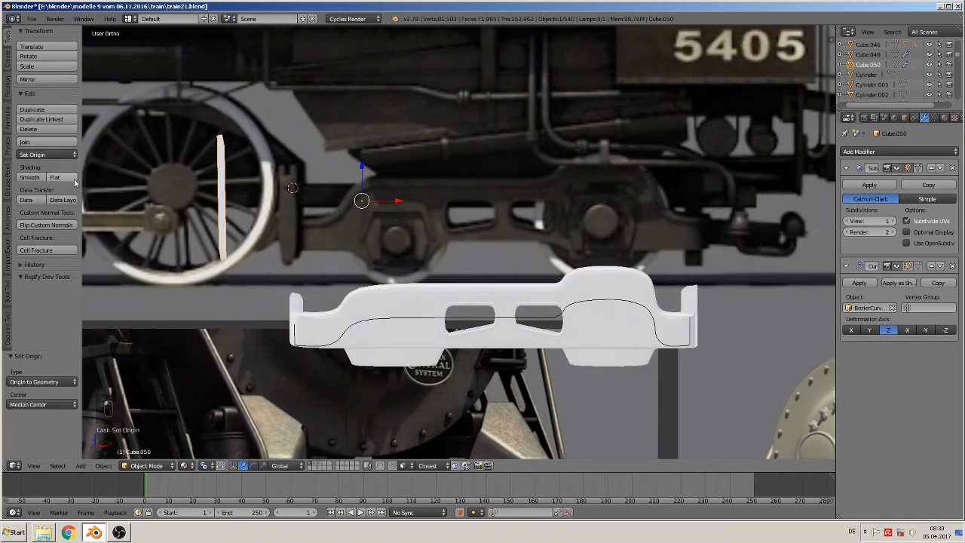
Check the undeformed bar's position in Edit Mode, and shift the bar about -0.023 along X in Object Mode.
scroll(314, 240, "down", 6)
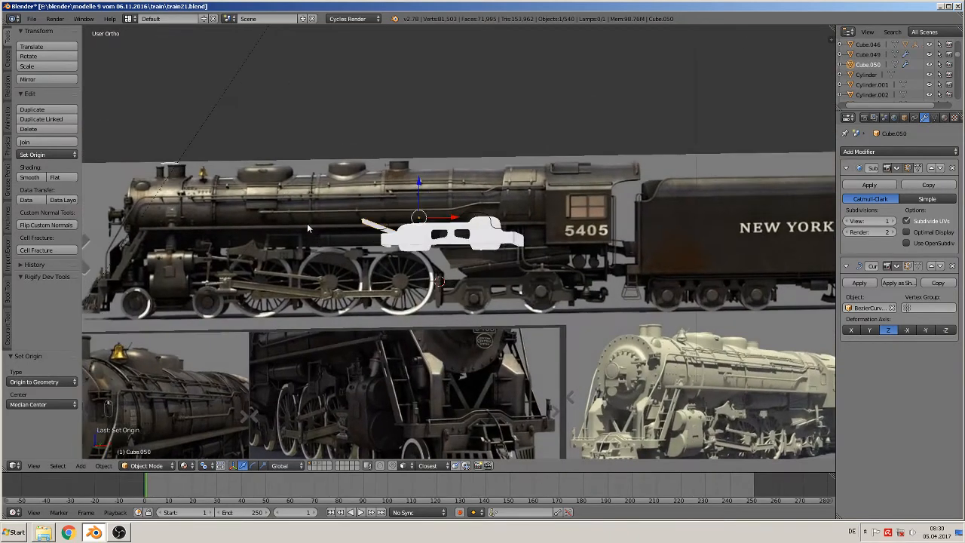
scroll(309, 226, "up", 4)
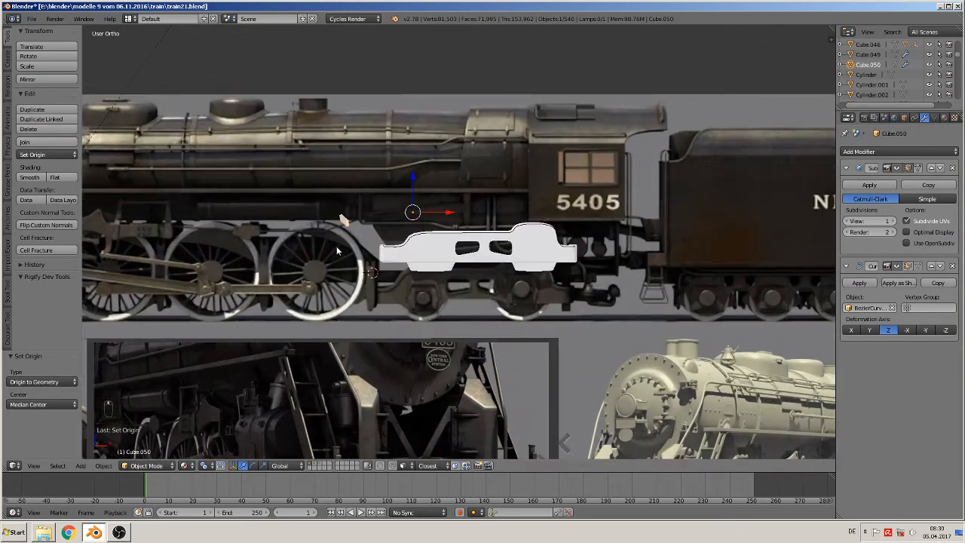
key("Tab")
key("Tab")
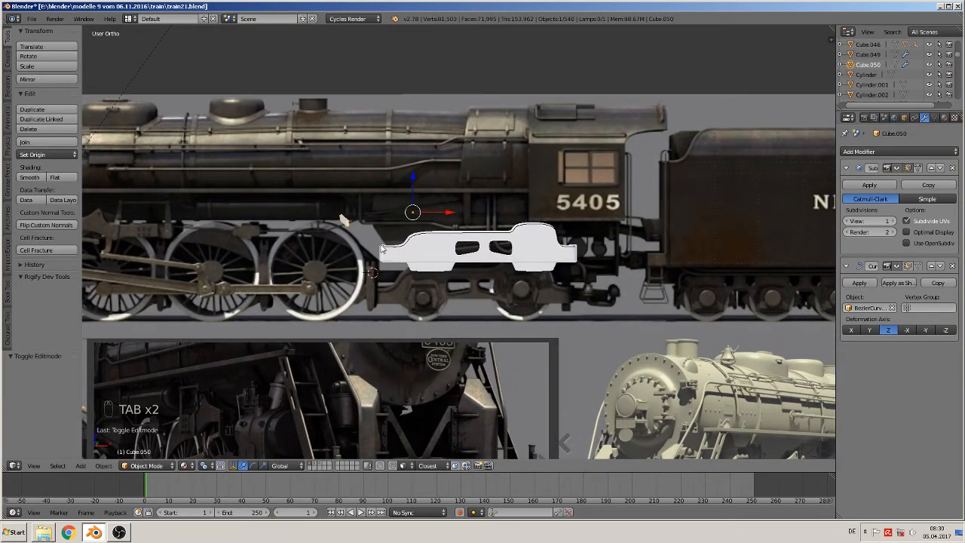
mouse_move(449, 212)
left_mouse_down()
mouse_move(392, 207)
mouse_move(440, 219)
left_mouse_up()
middle_click_drag(440, 218, 341, 258)
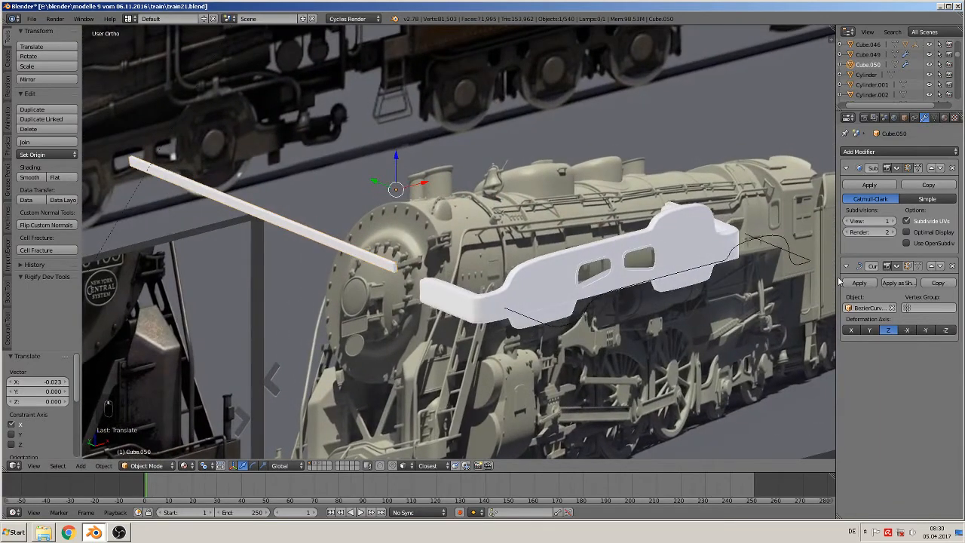
Disable the Curve modifier's viewport display, rotate the bar 90° about Y and inspect its mesh in Edit Mode.
left_click(898, 266)
middle_click_drag(577, 283, 539, 285)
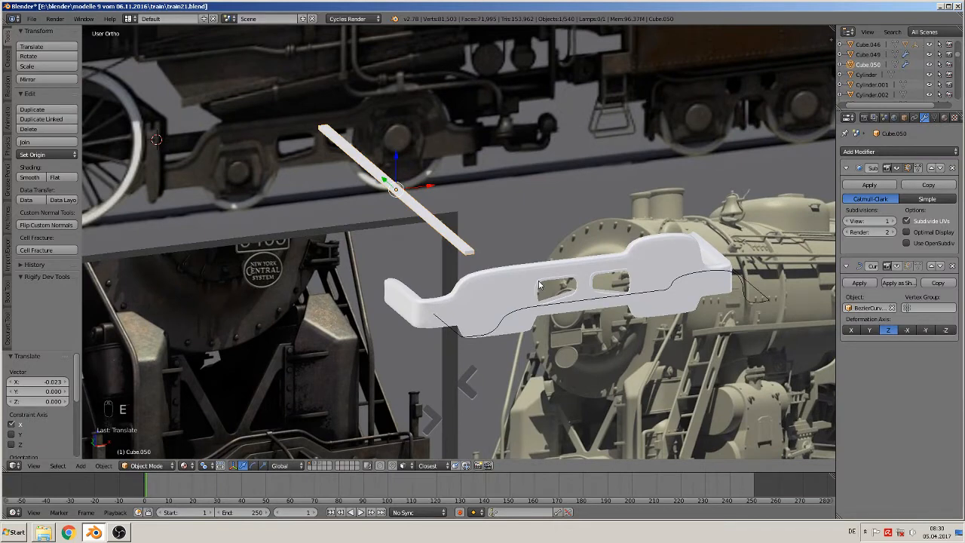
type("ry90")
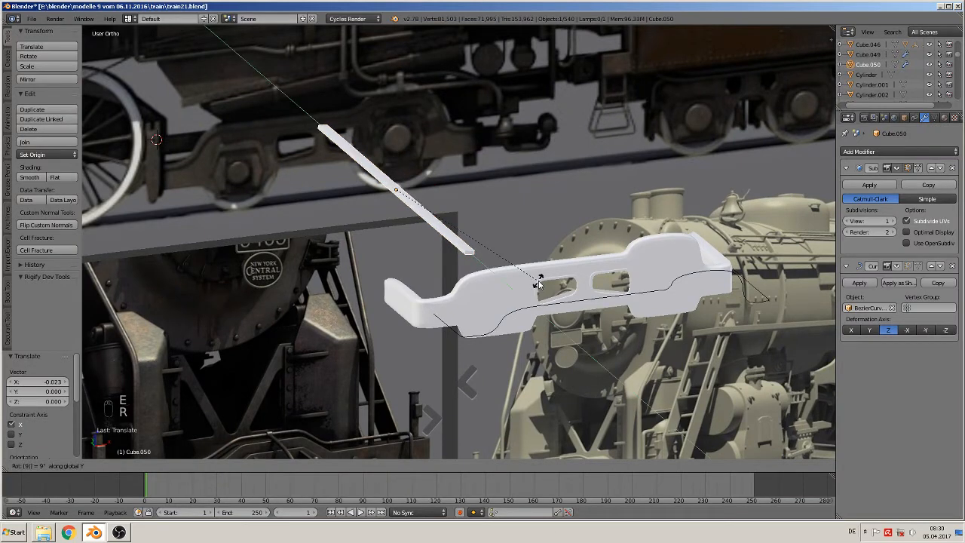
key("Return")
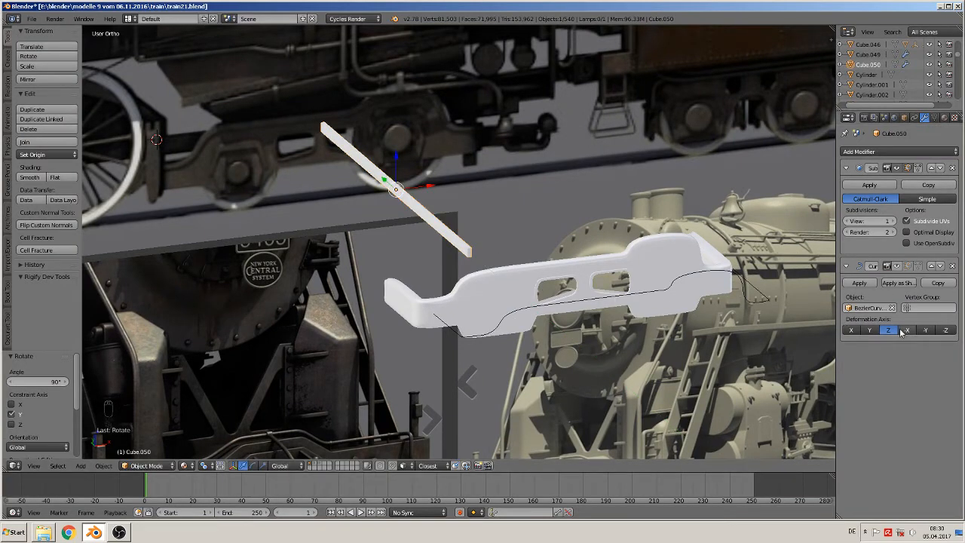
key("Tab")
scroll(458, 245, "up", 6)
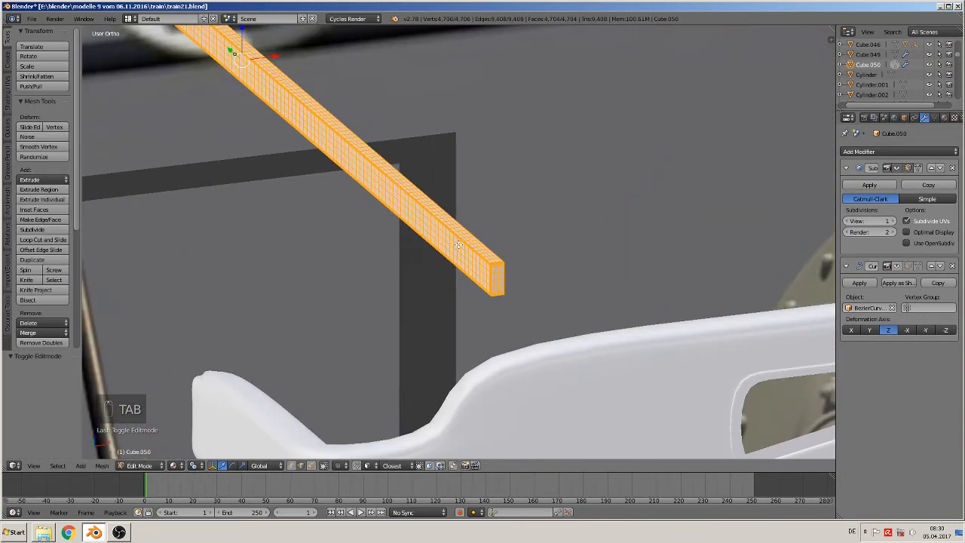
scroll(459, 245, "down", 6)
key("Tab")
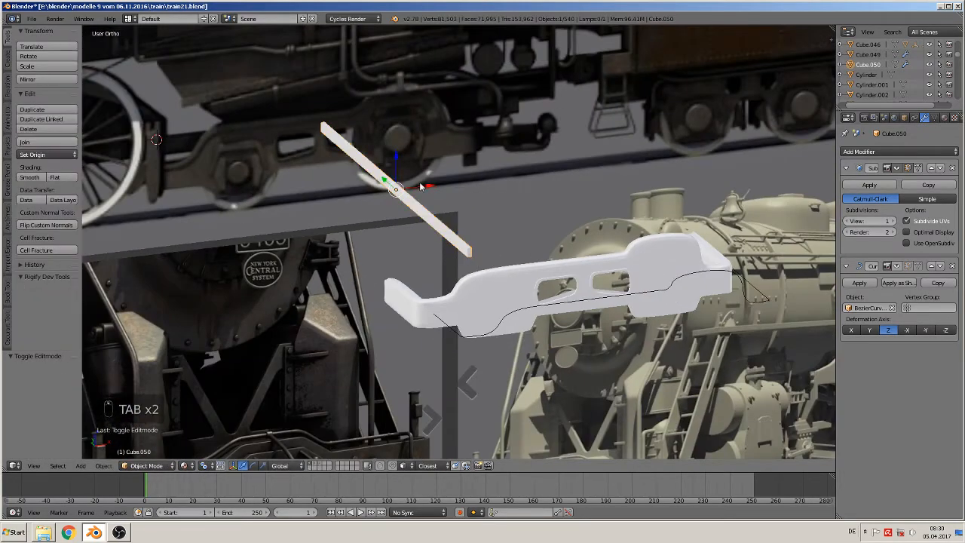
Move the bar about -0.513 along Y and -0.211 along X, and re-enable the Curve modifier's viewport display.
key("g")
key("y")
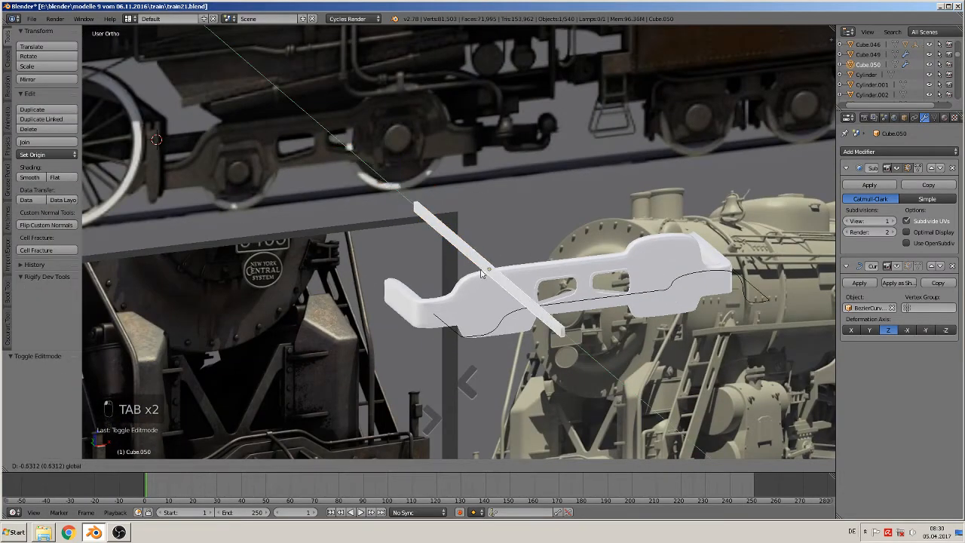
left_click(473, 258)
key("g")
key("x")
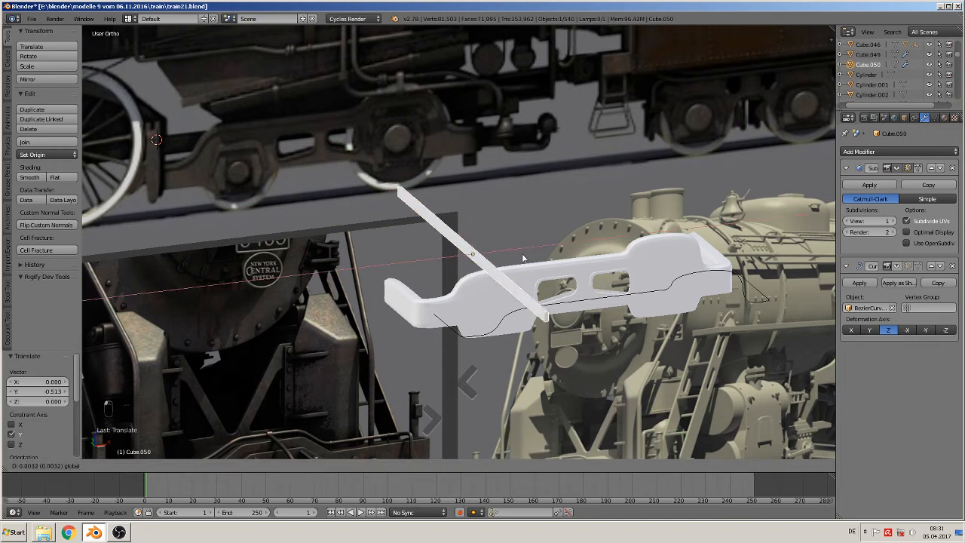
left_click_drag(641, 243, 421, 261)
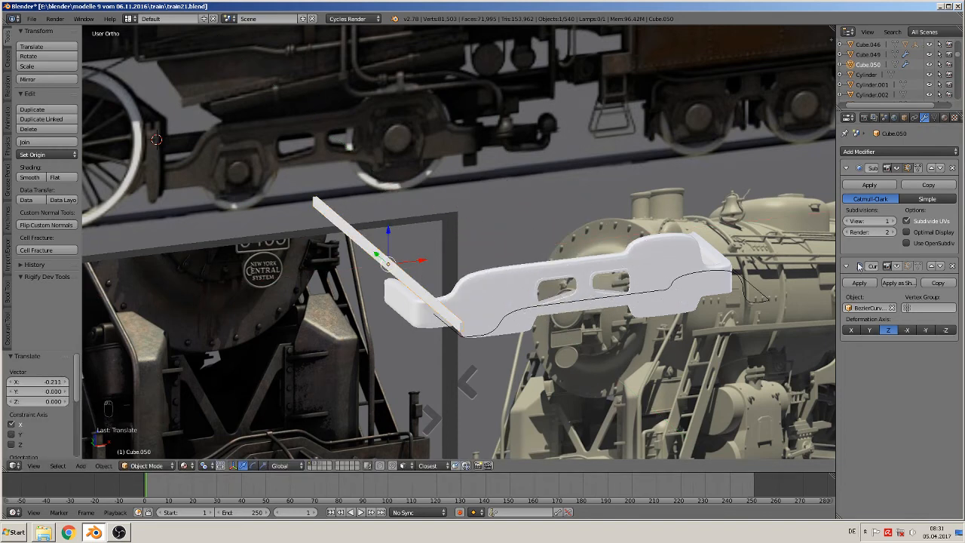
left_click(899, 266)
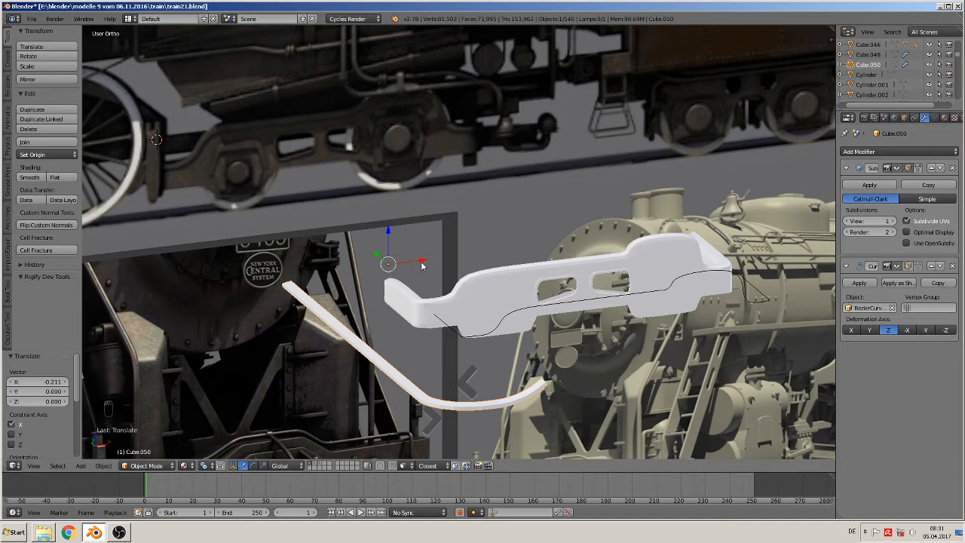
Move the bar about -0.840 along Y and try scaling it down uniformly to about 0.88.
left_click_drag(422, 265, 633, 292)
middle_click_drag(638, 304, 606, 299)
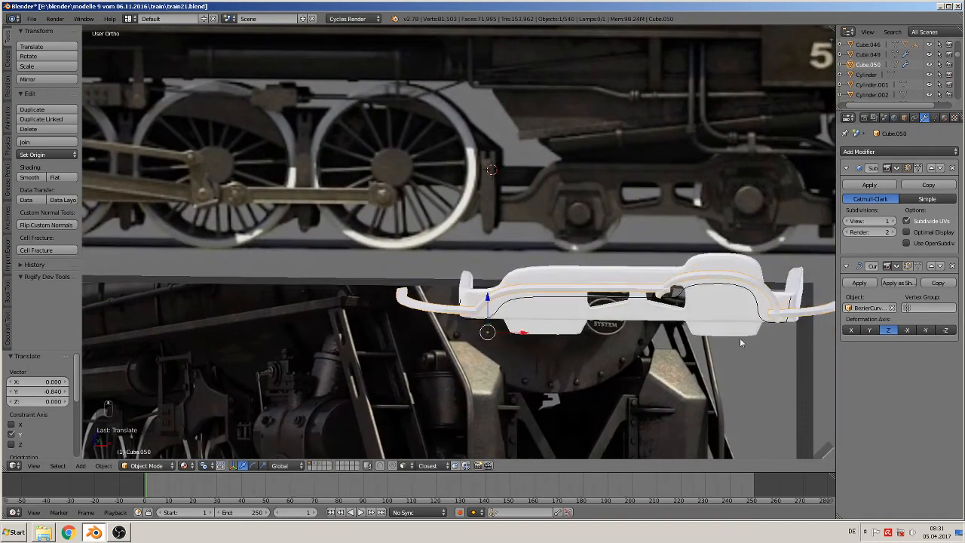
key("s")
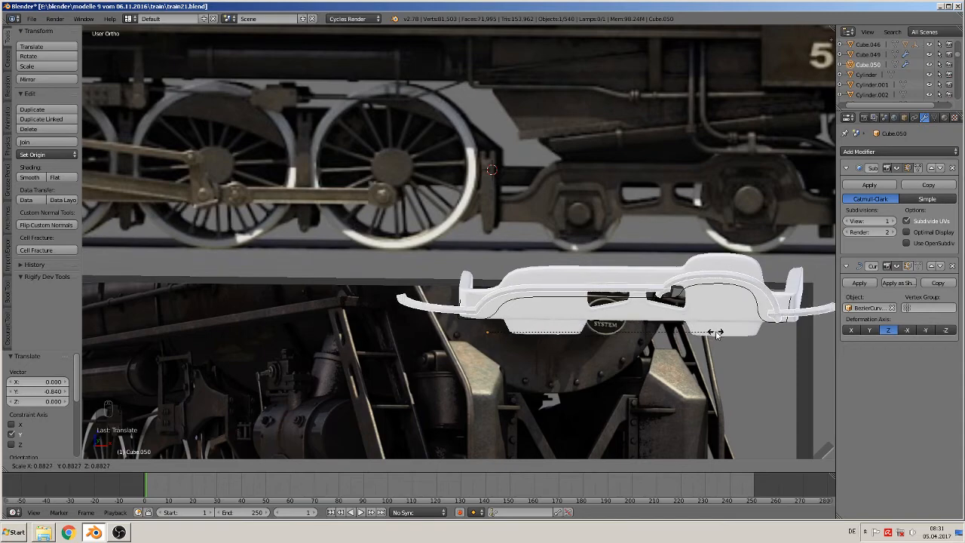
left_click(715, 335)
Move the bar about -0.049 along Y, and shift it freely by about 0.029 in X, -0.091 in Y and -0.084 in Z.
middle_click_drag(715, 335, 670, 395)
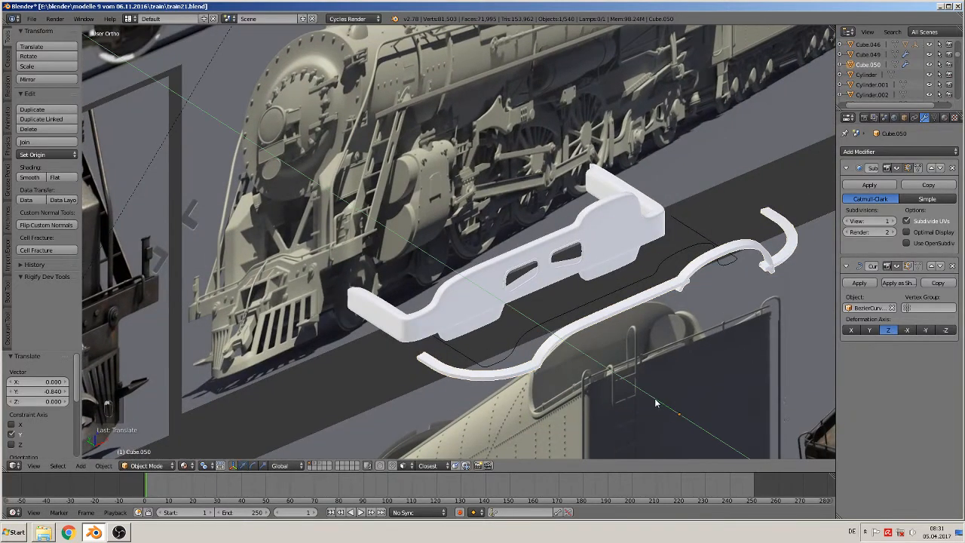
key("g")
key("y")
left_click(696, 384)
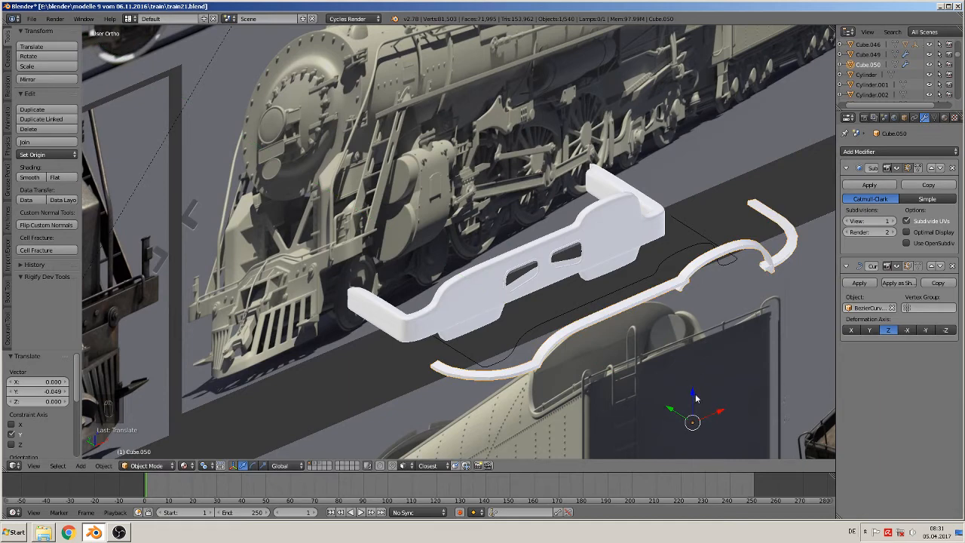
key("g")
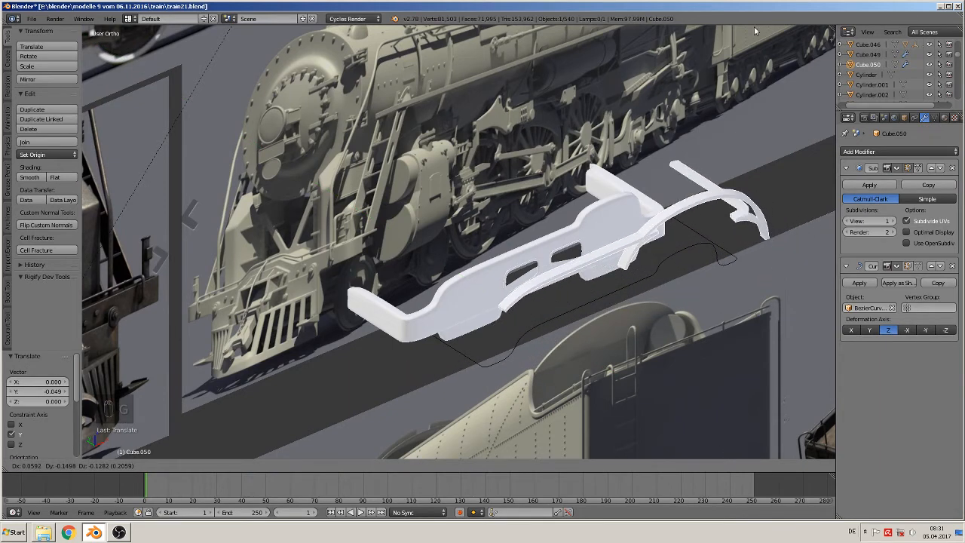
left_click(697, 402)
Shift the curve-deformed bar freely by about -0.122 in X, 0.017 in Y and -0.083 in Z.
middle_click_drag(697, 403, 653, 373)
key("g")
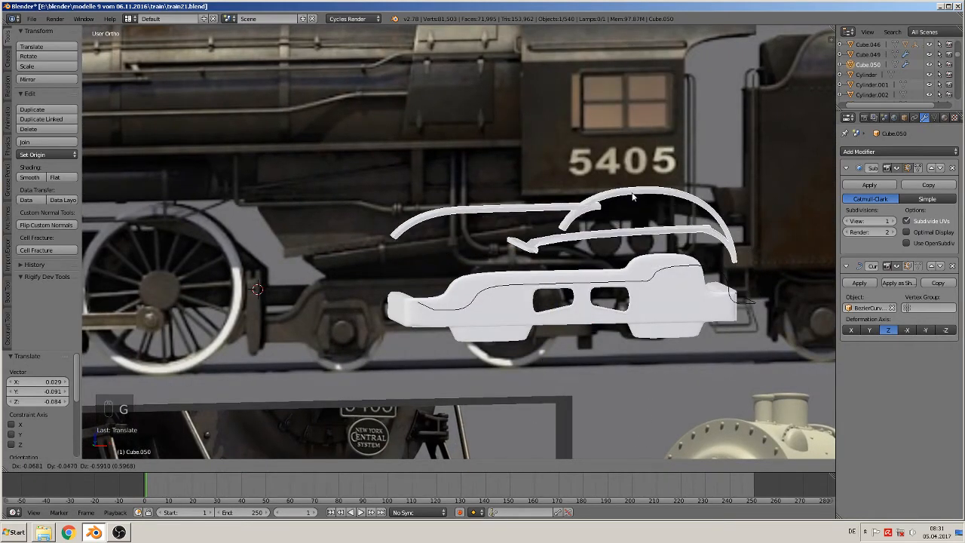
left_click(600, 400)
middle_click_drag(600, 400, 464, 329)
scroll(453, 332, "down", 4)
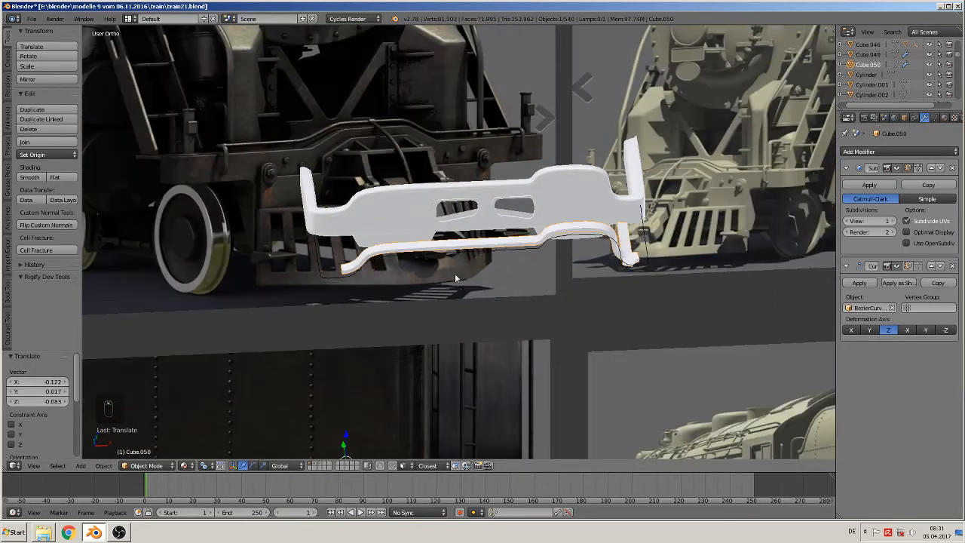
Move the bar about 0.018 along X and about 0.155 along Y.
mouse_move(418, 396)
left_mouse_down()
mouse_move(393, 398)
mouse_move(443, 387)
mouse_move(422, 387)
left_mouse_up()
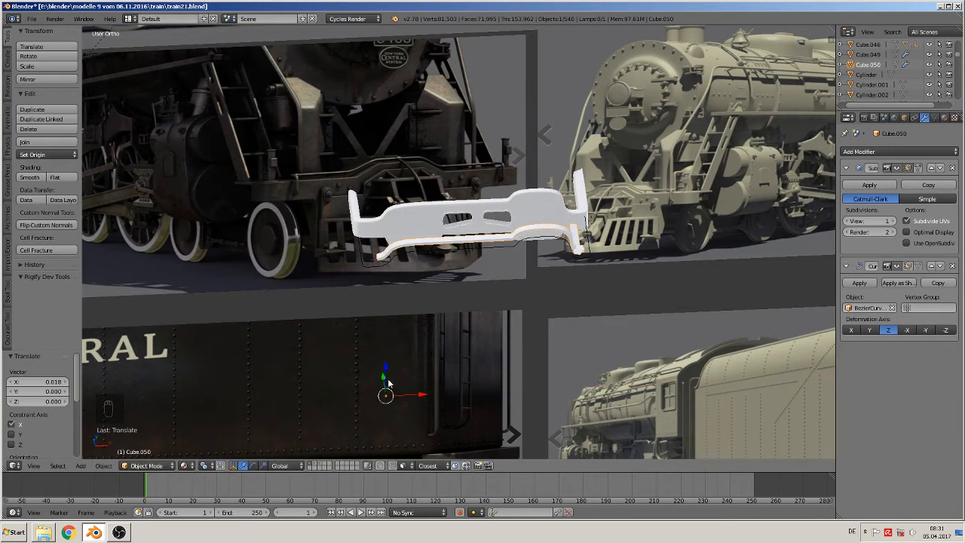
middle_click_drag(404, 396, 434, 380)
key("g")
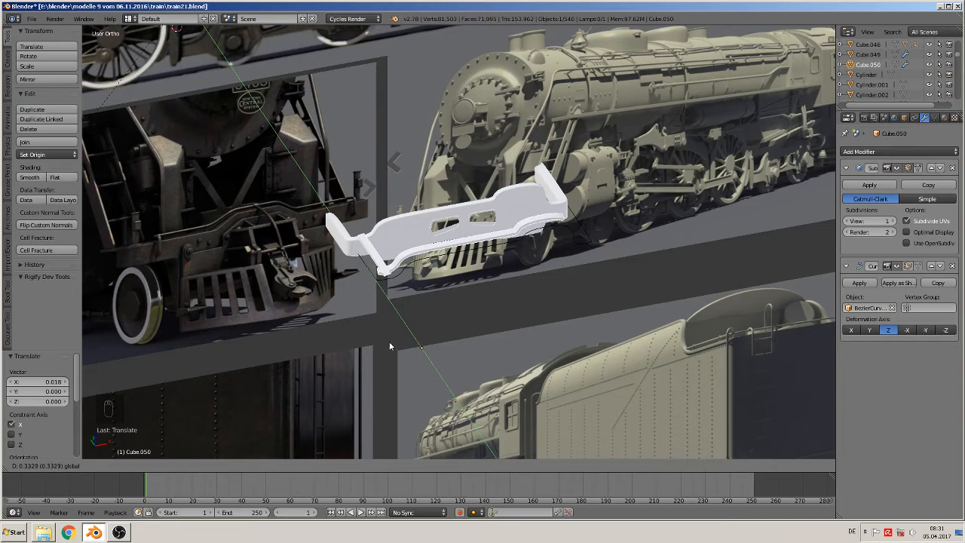
left_click(416, 360)
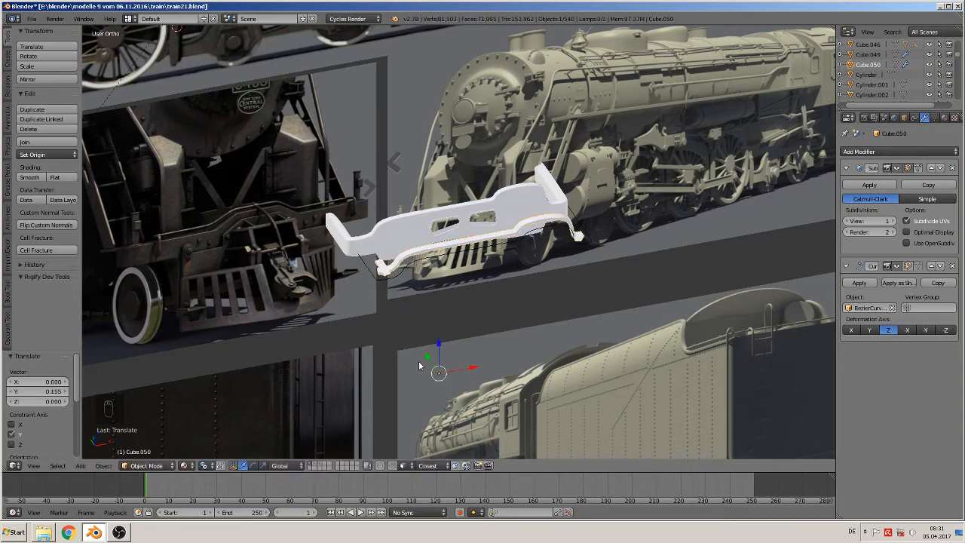
Set the bar's viewport subdivisions to 2 and disable the Subdivision Surface modifier's viewport display.
key("KP_Decimal")
scroll(234, 348, "up", 2)
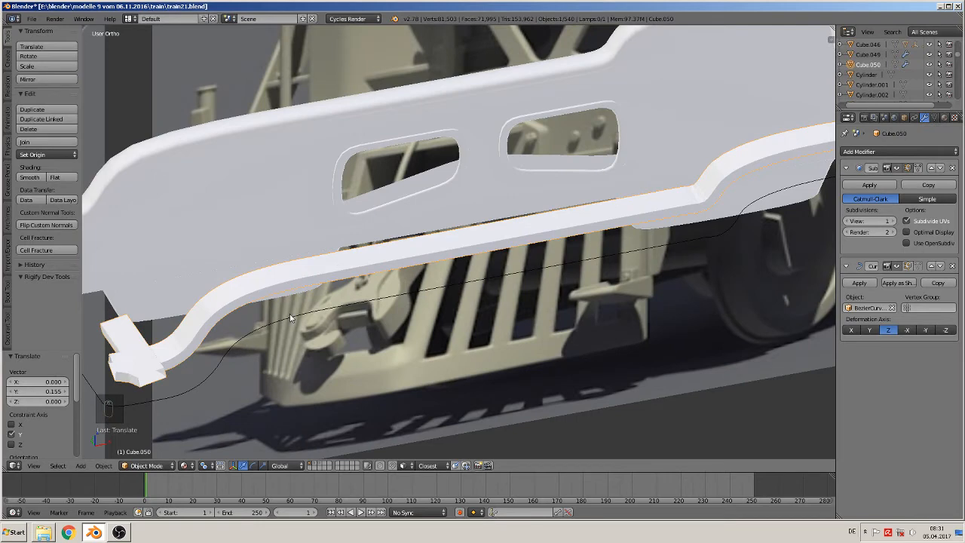
left_click(894, 221)
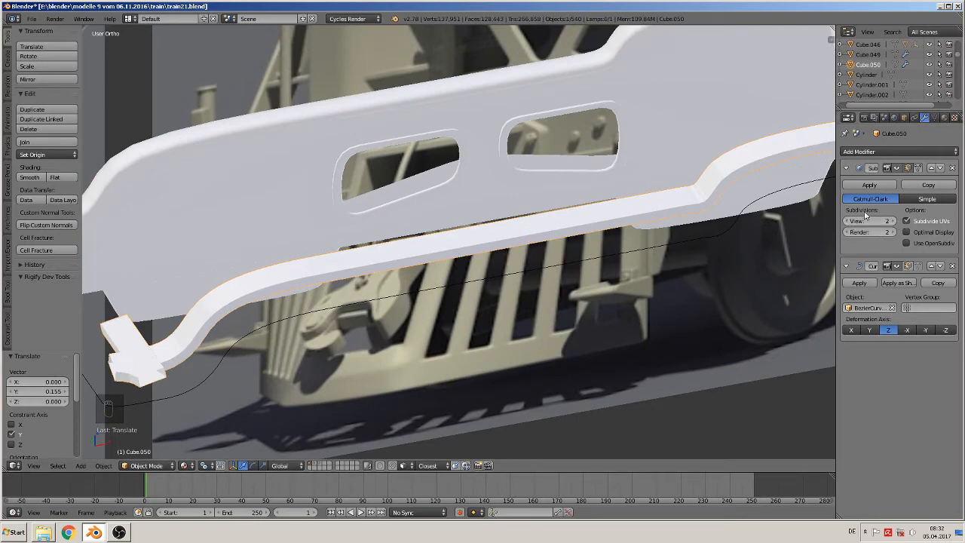
left_click(902, 168)
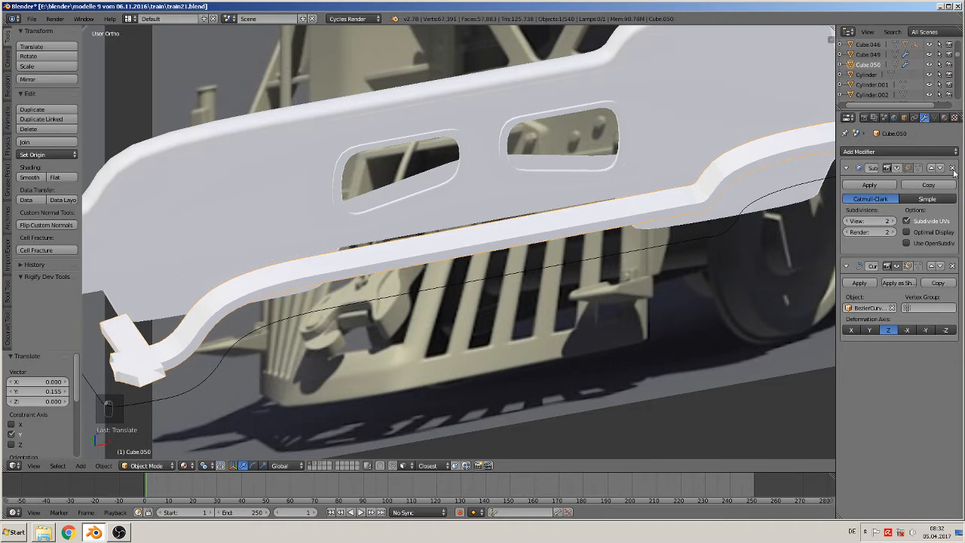
Place the Curve modifier above Subdivision Surface, and try deformation axis Y before returning it to Z.
left_click(931, 267)
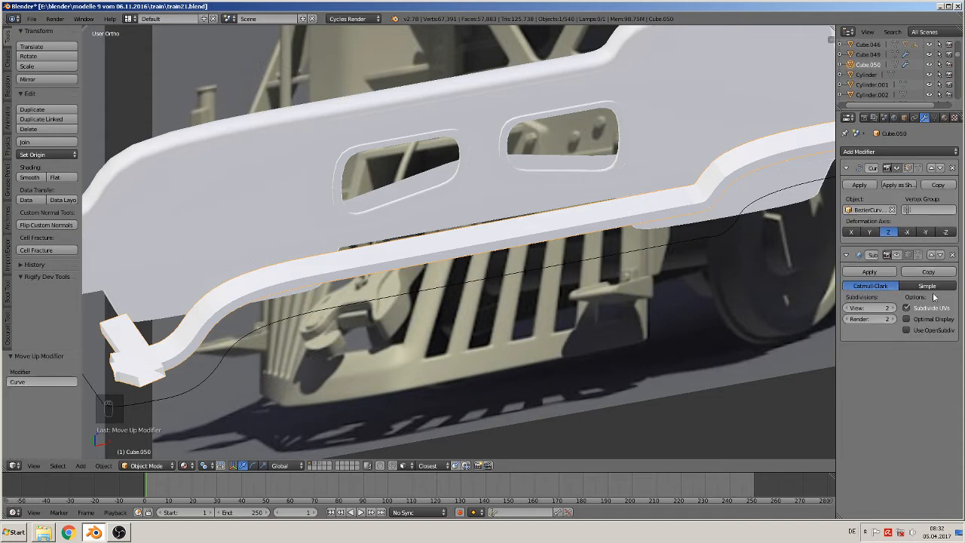
left_click(869, 232)
scroll(607, 263, "down", 5)
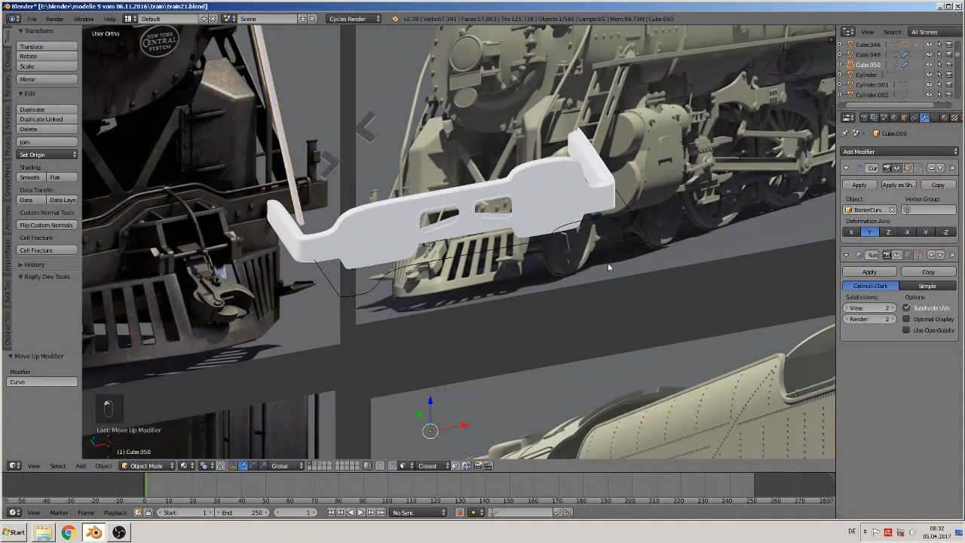
left_click(888, 232)
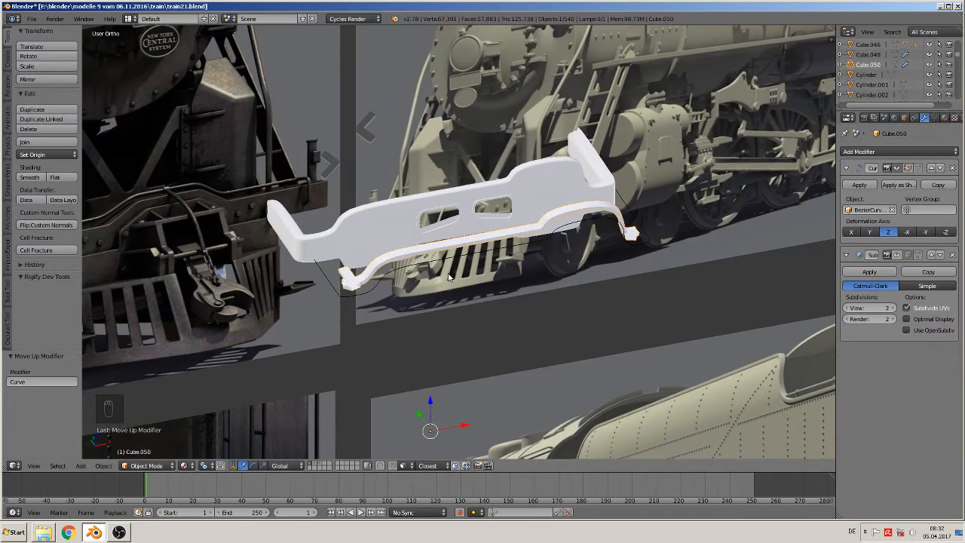
Delete the bent bar object, keeping the traced Bezier curve.
key("x")
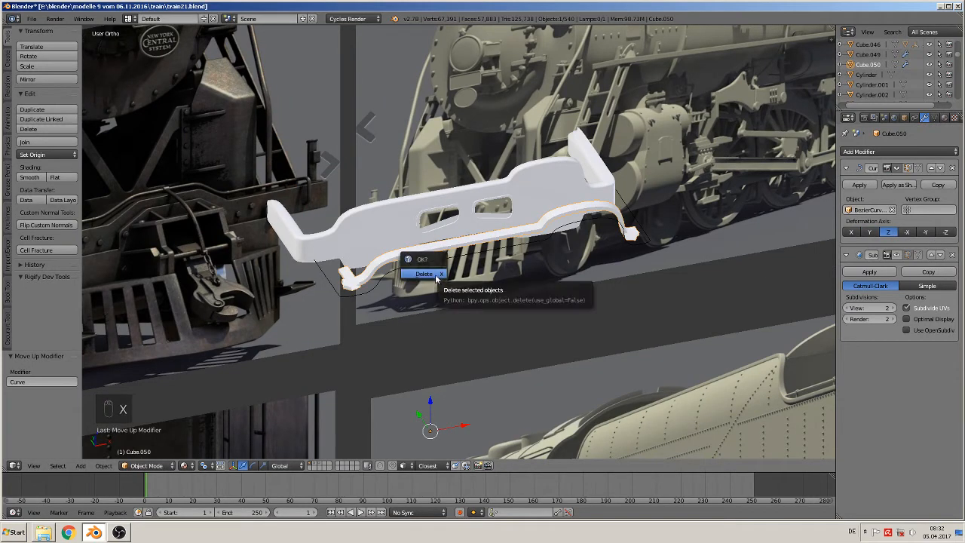
left_click(437, 276)
scroll(435, 273, "up", 2)
Set the traced Bezier curve's fill to Full and give it a bevel depth of 0.600 with bevel resolution 2.
right_click(435, 272)
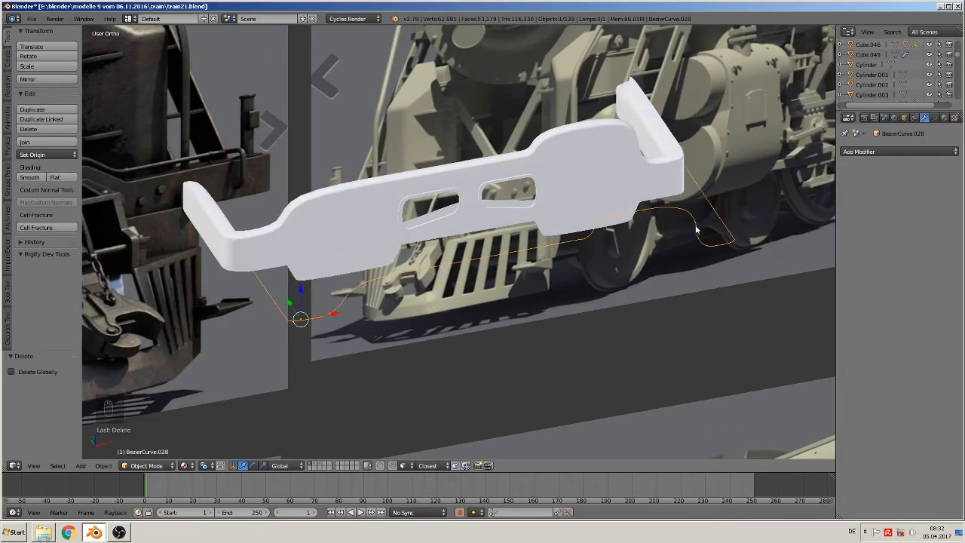
left_click(935, 118)
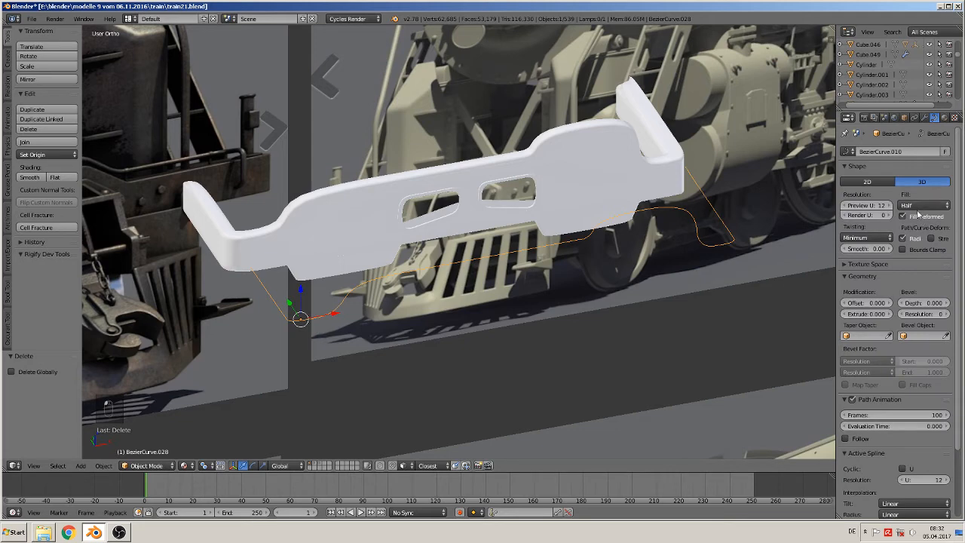
left_click(921, 205)
left_click(921, 194)
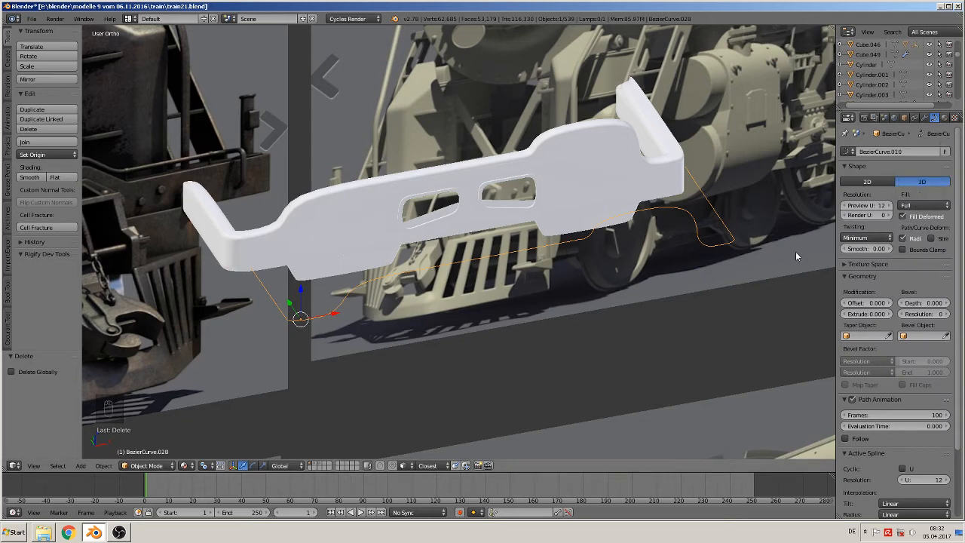
left_click_drag(923, 302, 955, 314)
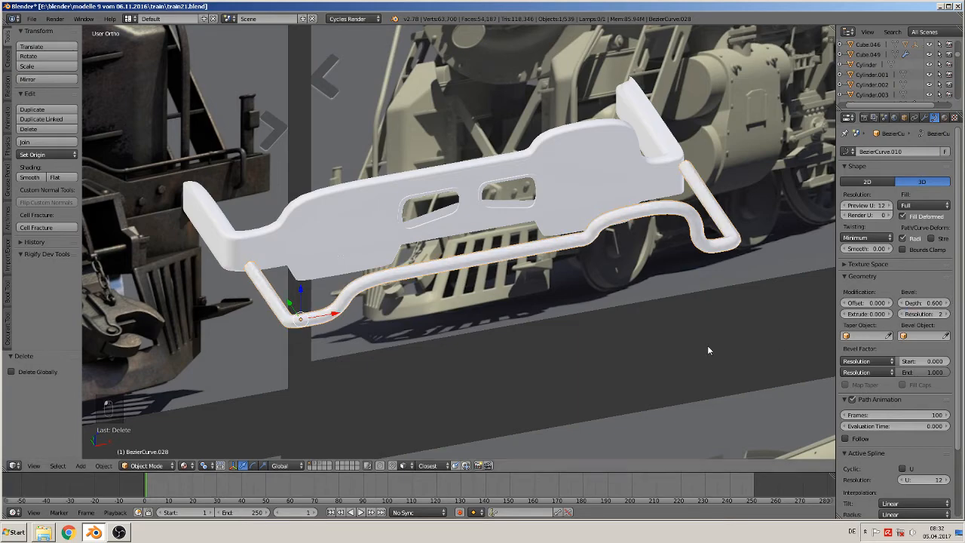
Set the curve's offset to -0.134, its extrude to 0.226 and its bevel depth to 0.380.
scroll(706, 348, "up", 3)
middle_click_drag(567, 330, 577, 300)
scroll(595, 299, "up", 1)
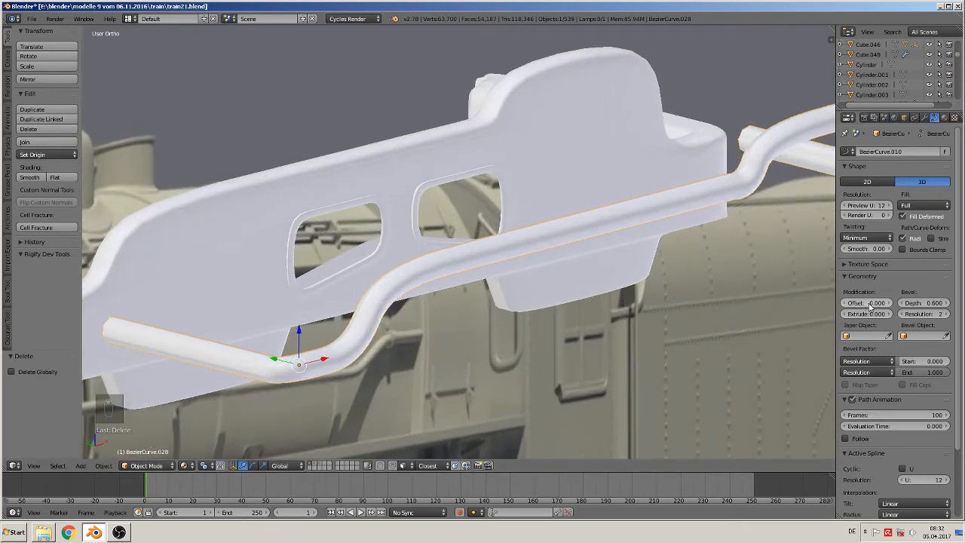
left_click_drag(867, 313, 893, 313)
middle_click_drag(481, 263, 639, 303)
left_click_drag(867, 313, 848, 313)
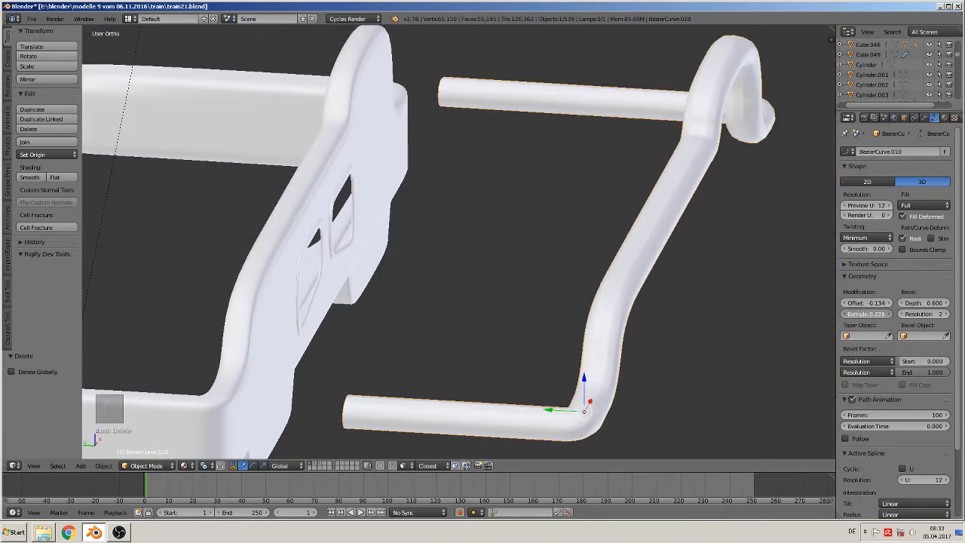
left_click_drag(926, 303, 908, 302)
Move the beveled curve about 0.294 along Y onto the frame's upper edge and check its fit in front and top views.
middle_click_drag(786, 335, 467, 343)
key("g")
key("y")
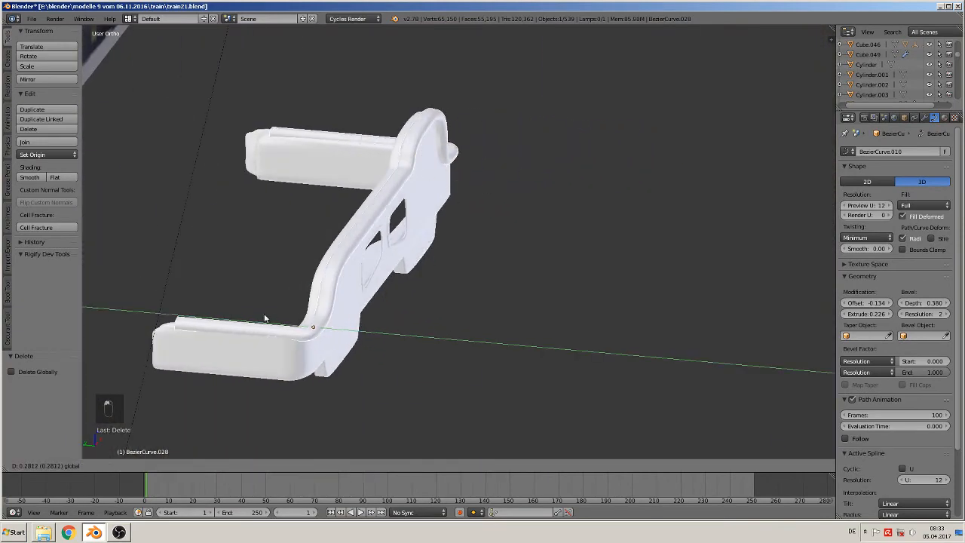
left_click(254, 328)
middle_click_drag(254, 328, 153, 307)
middle_click_drag(549, 279, 728, 330, "shift")
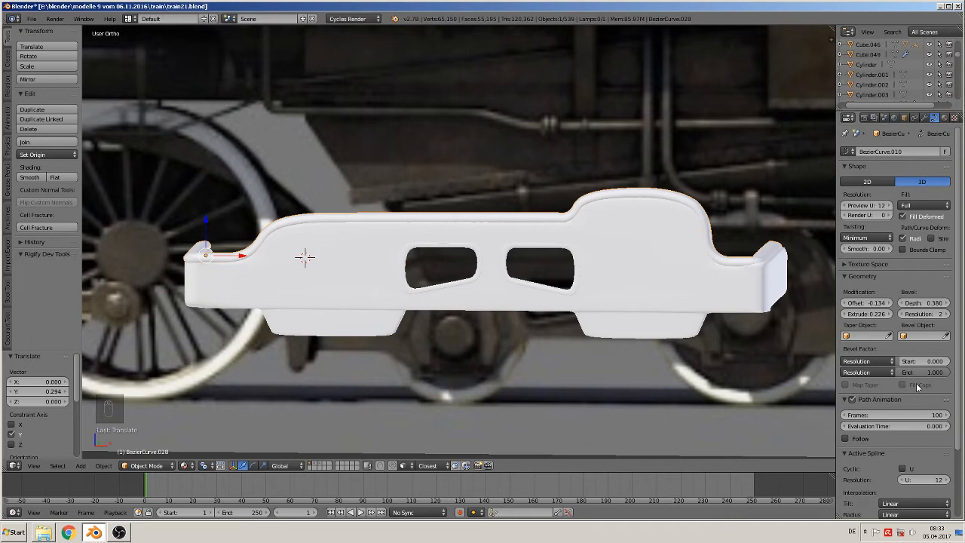
key("KP_1")
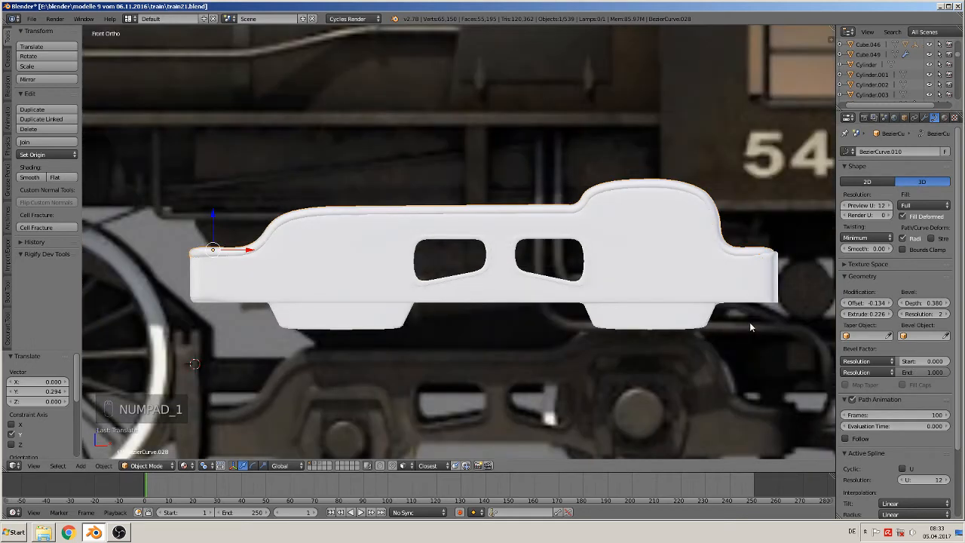
key("KP_7")
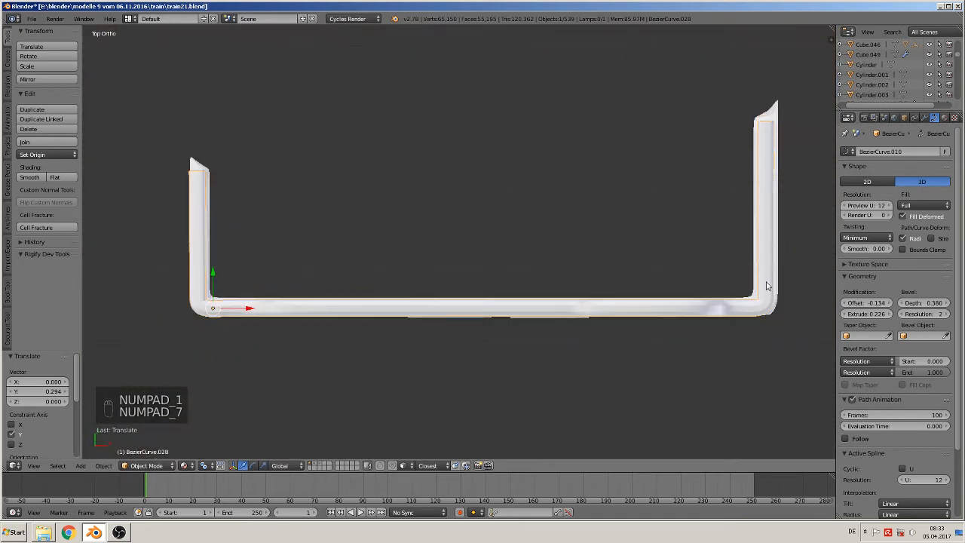
Move the corner point and end point of the rim curve's right arm 0.008 along X.
scroll(689, 271, "up", 5)
middle_click_drag(667, 331, 646, 278)
key("Tab")
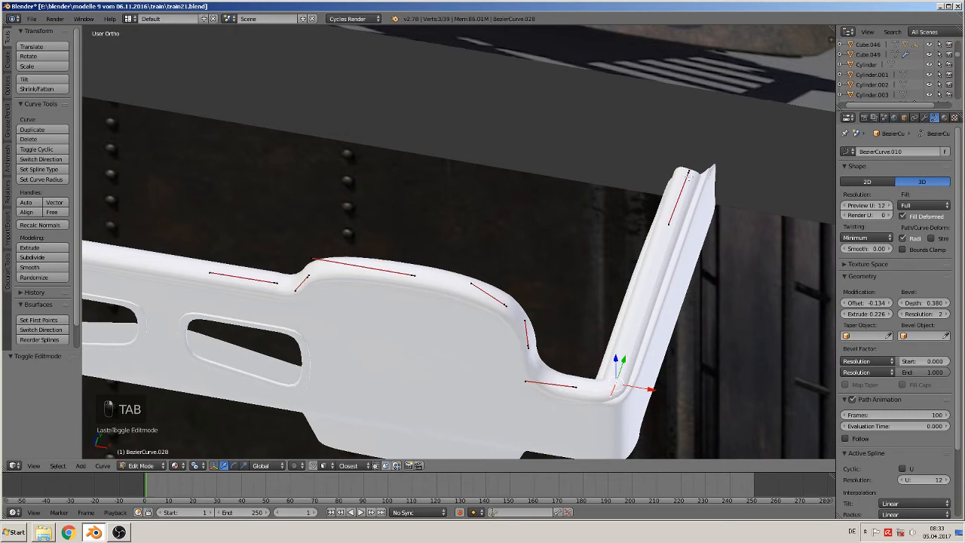
right_click(688, 175, "shift")
left_click_drag(684, 286, 689, 289)
Select the rim curve's control points at the frame's low right end and raise them 0.006 along Z.
scroll(689, 289, "down", 2)
middle_click_drag(613, 296, 601, 239)
scroll(578, 252, "up", 4)
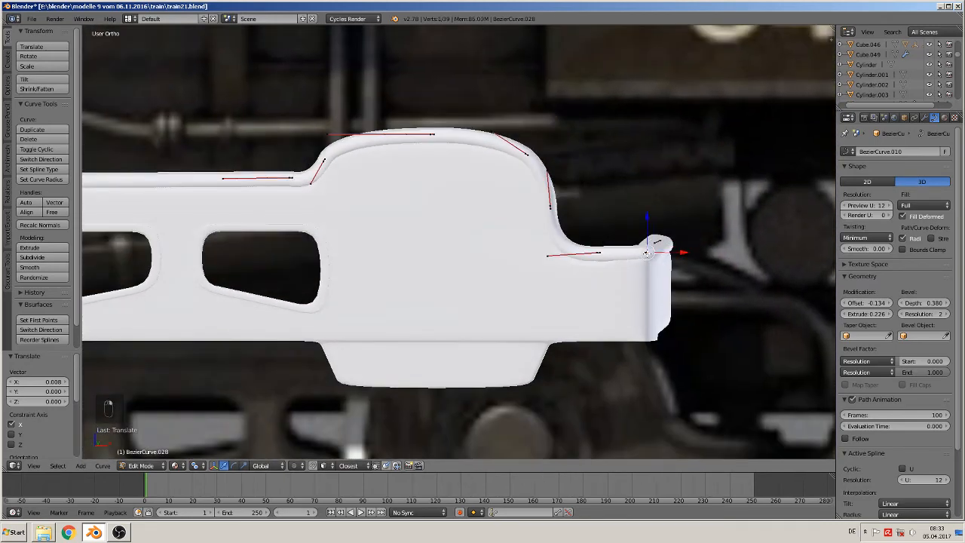
scroll(647, 254, "up", 3)
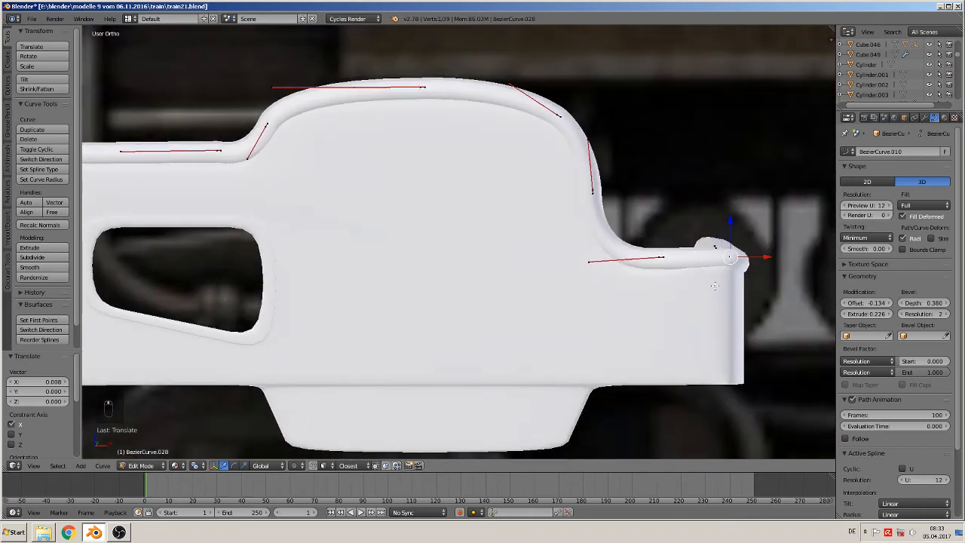
key("a")
key("v")
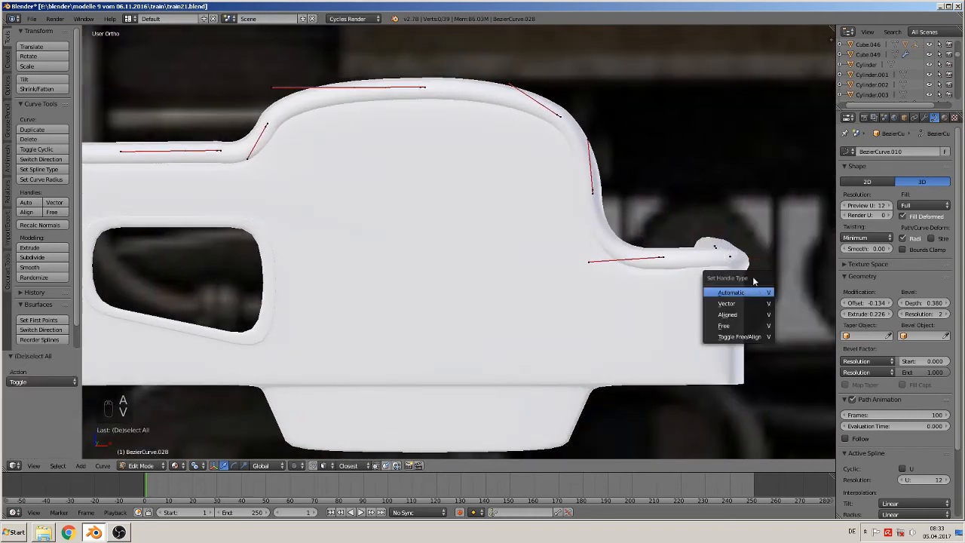
key("b")
left_click_drag(771, 312, 641, 188)
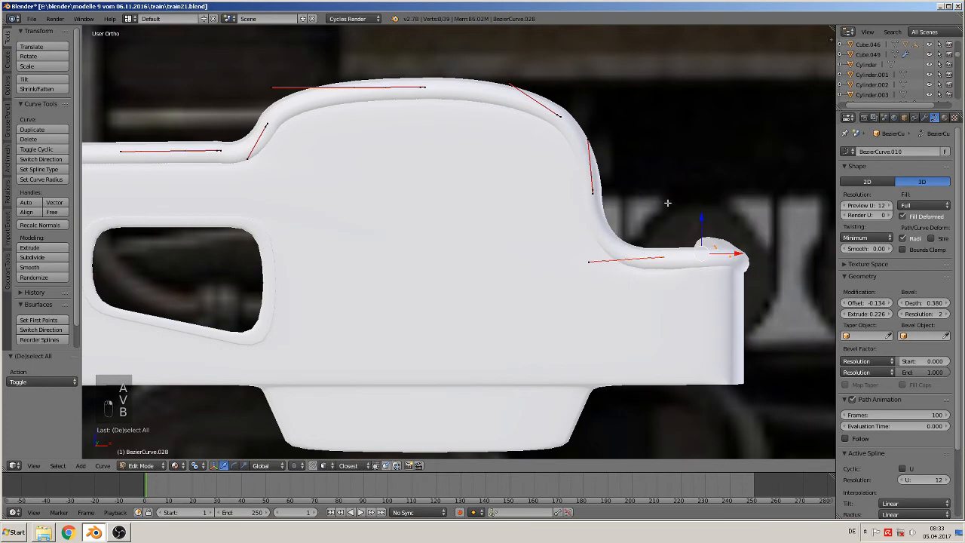
key("g")
key("z")
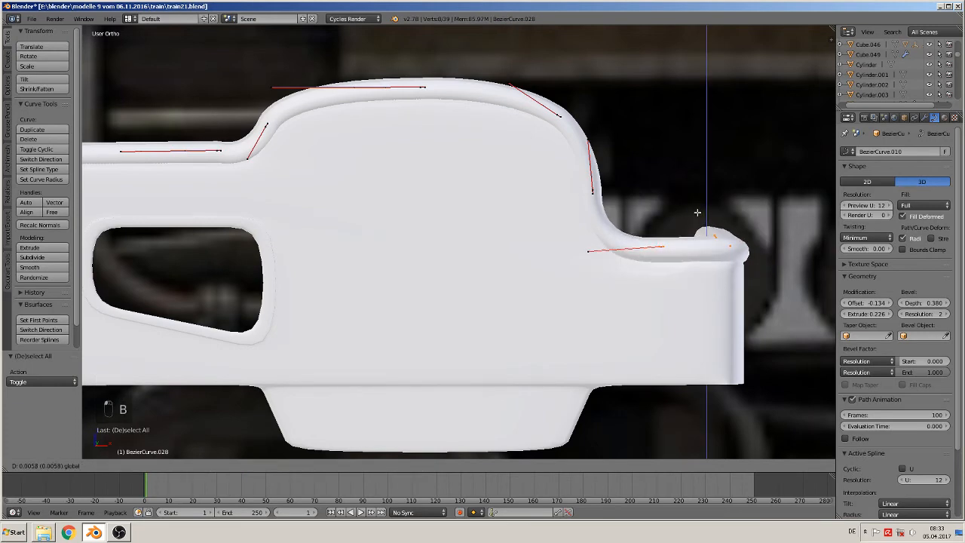
left_click(694, 212)
Select the rim curve's control points at the frame's low left end and raise them 0.004 along Z.
scroll(654, 230, "down", 3)
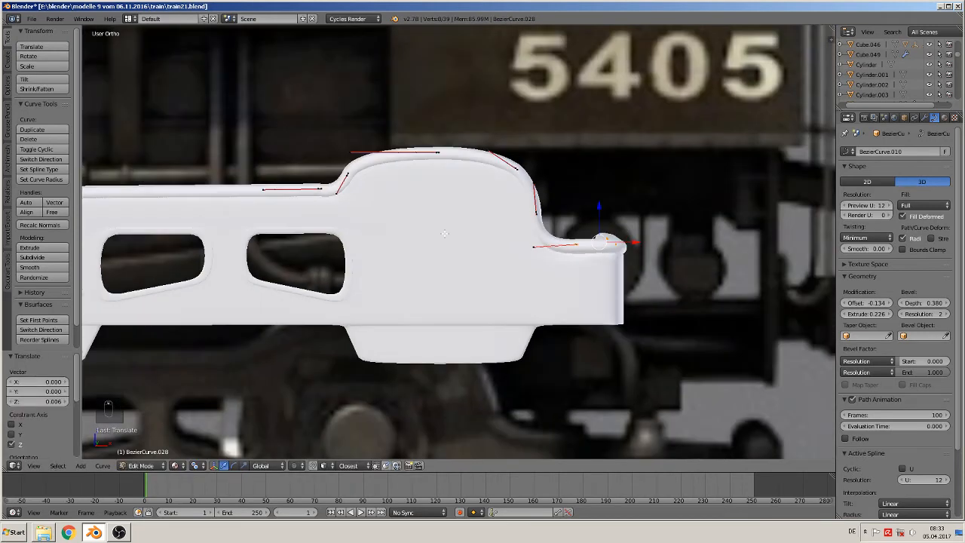
middle_click_drag(444, 234, 188, 251, "shift")
scroll(146, 272, "up", 2)
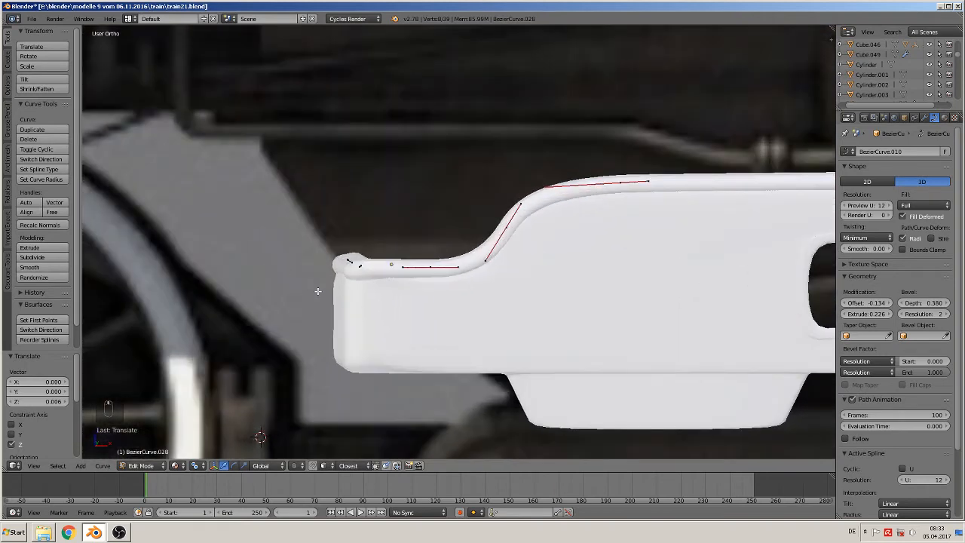
key("a")
right_click(344, 262)
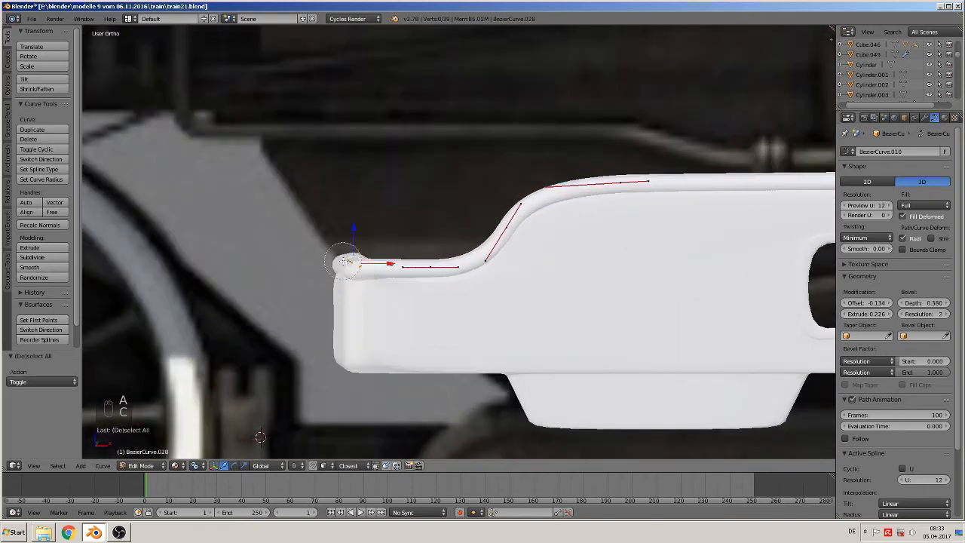
left_click_drag(351, 233, 349, 231)
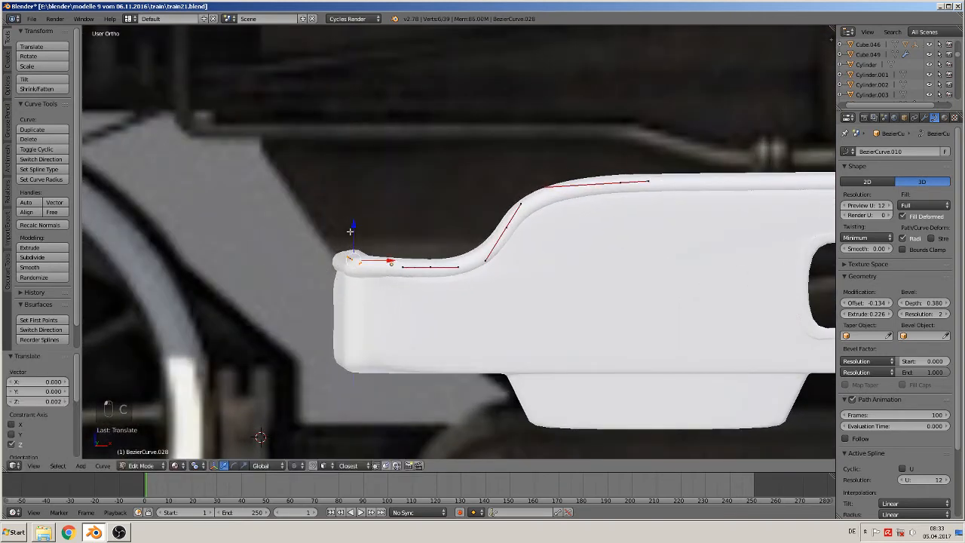
key("ctrl+z")
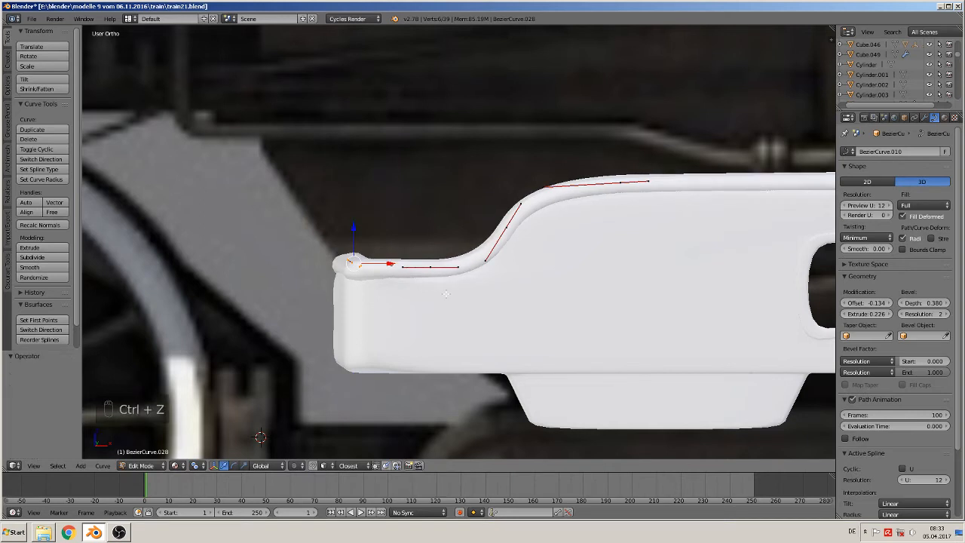
key("b")
left_click_drag(444, 273, 299, 211)
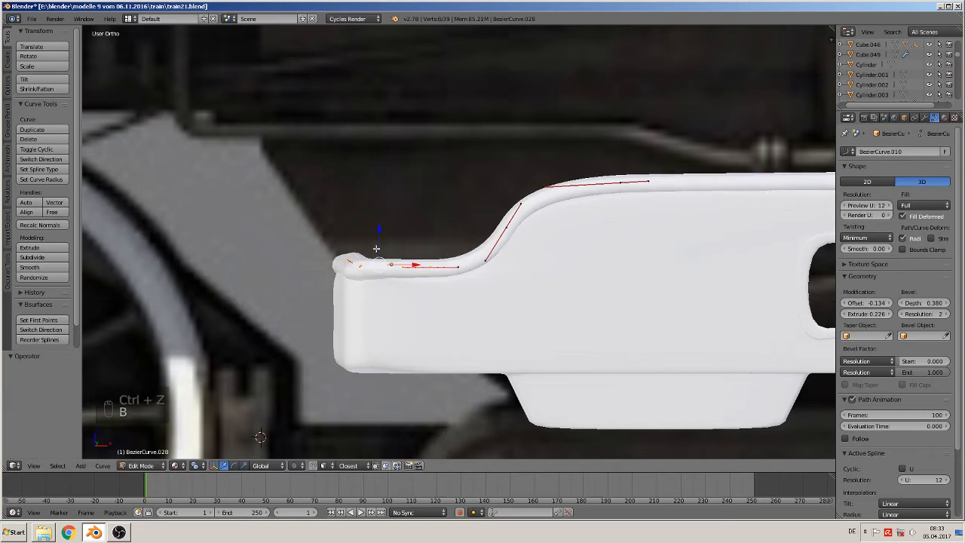
key("b")
left_click_drag(379, 238, 375, 232)
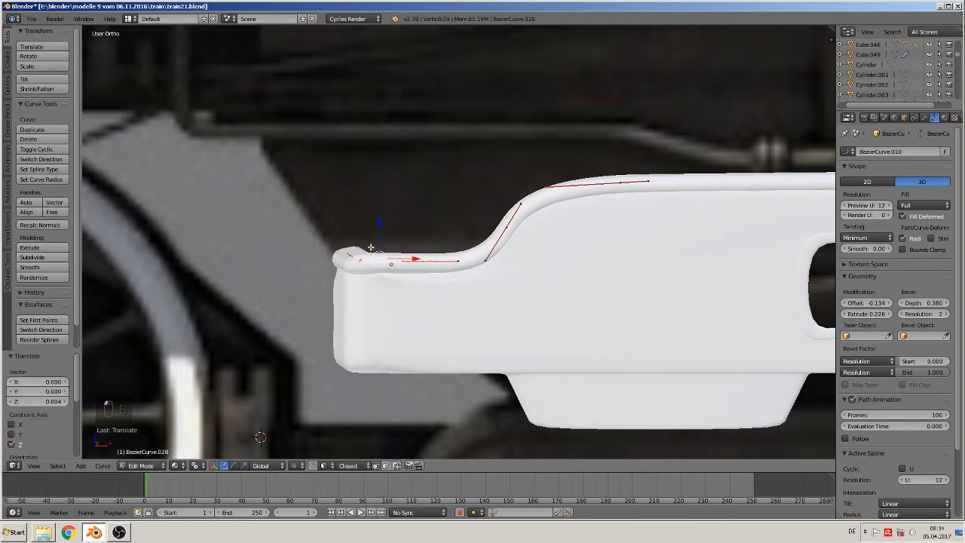
Move the end point of the rim curve's left arm outward by -0.005 along X.
middle_click_drag(370, 248, 317, 216)
right_click(315, 197)
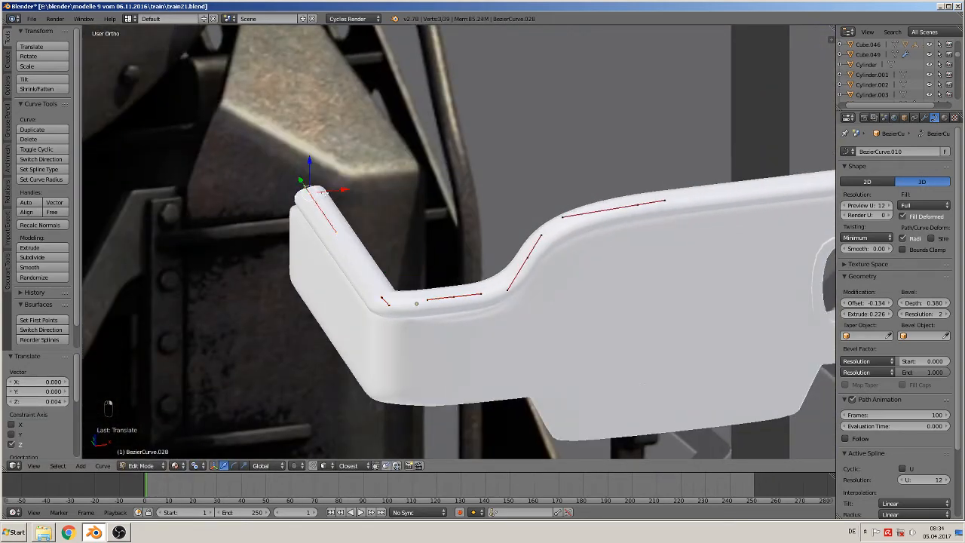
left_click_drag(336, 189, 330, 192)
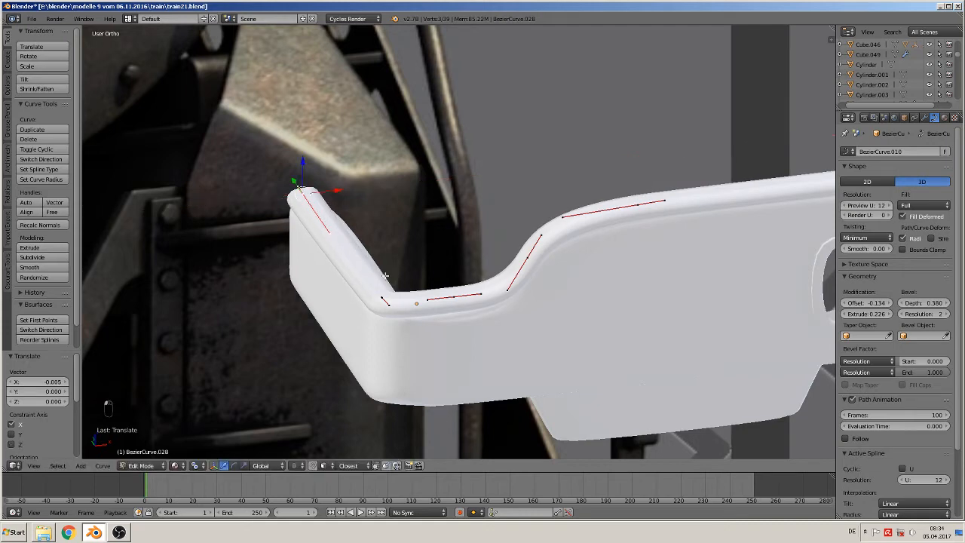
mouse_move(386, 276)
middle_mouse_down()
mouse_move(357, 260)
mouse_move(392, 257)
middle_mouse_up()
left_click_drag(301, 167, 301, 164)
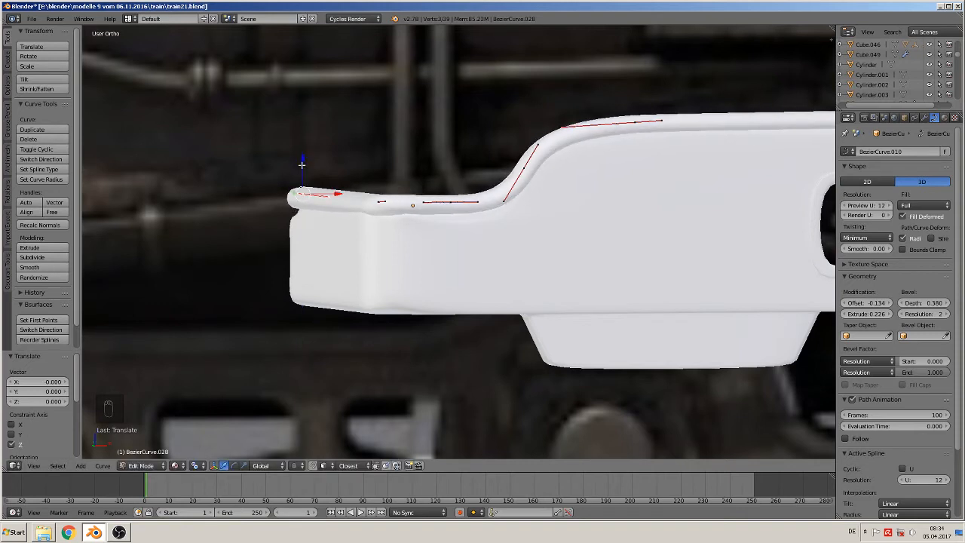
key("ctrl+z")
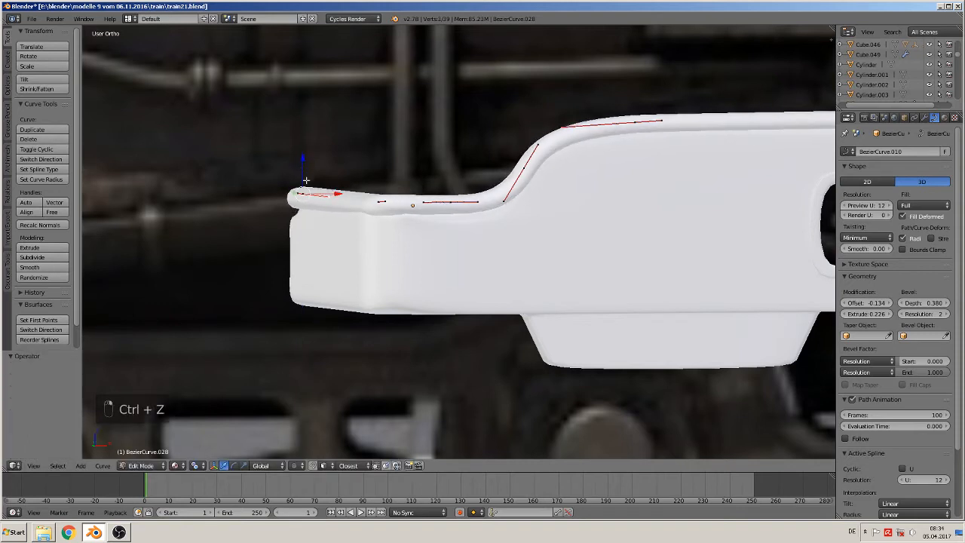
left_click_drag(304, 165, 304, 166)
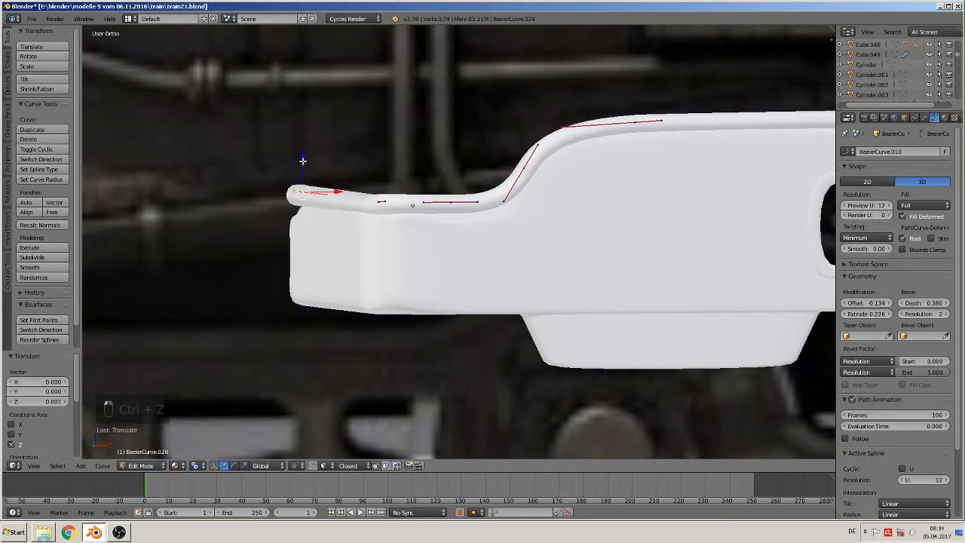
key("ctrl+z")
Leave Edit Mode and raise the whole rim curve 0.0007 along Z.
scroll(319, 181, "down", 3)
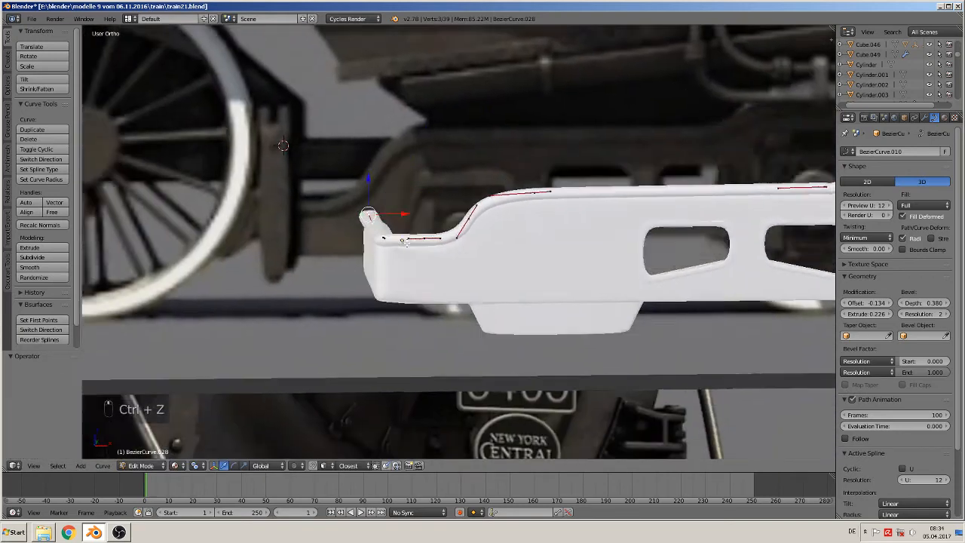
key("Tab")
left_click_drag(406, 210, 406, 205)
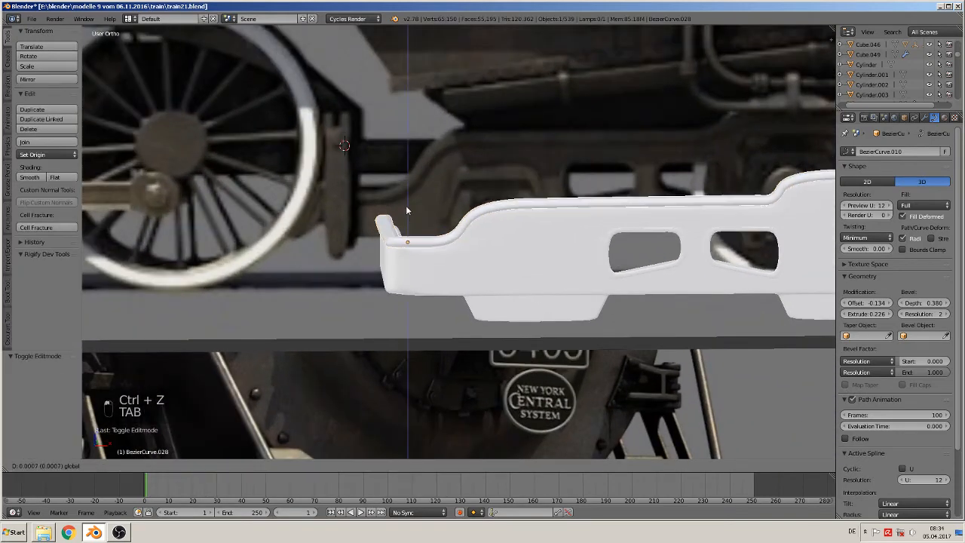
Inspect the rim's fit along both ends of the frame and clear the selection in Object Mode.
middle_click_drag(520, 234, 372, 231)
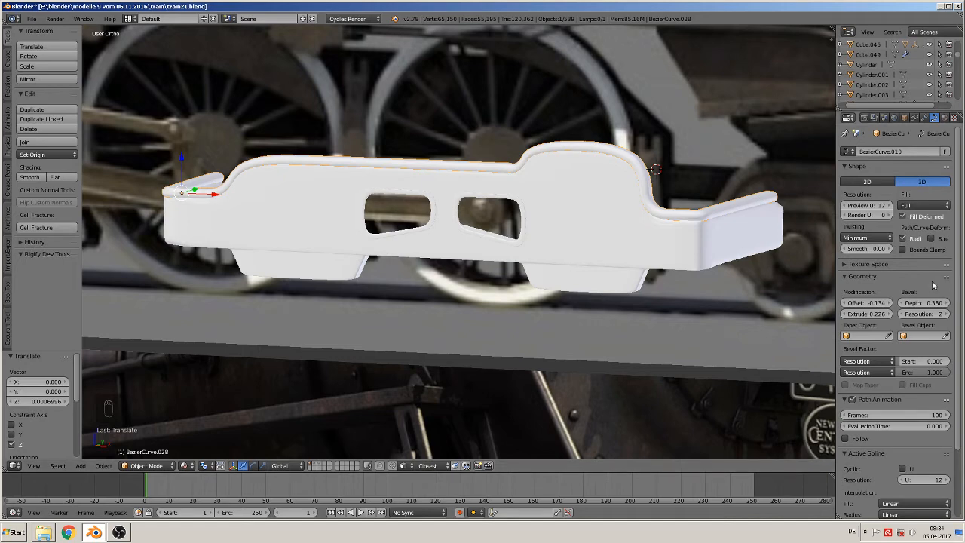
key("Tab")
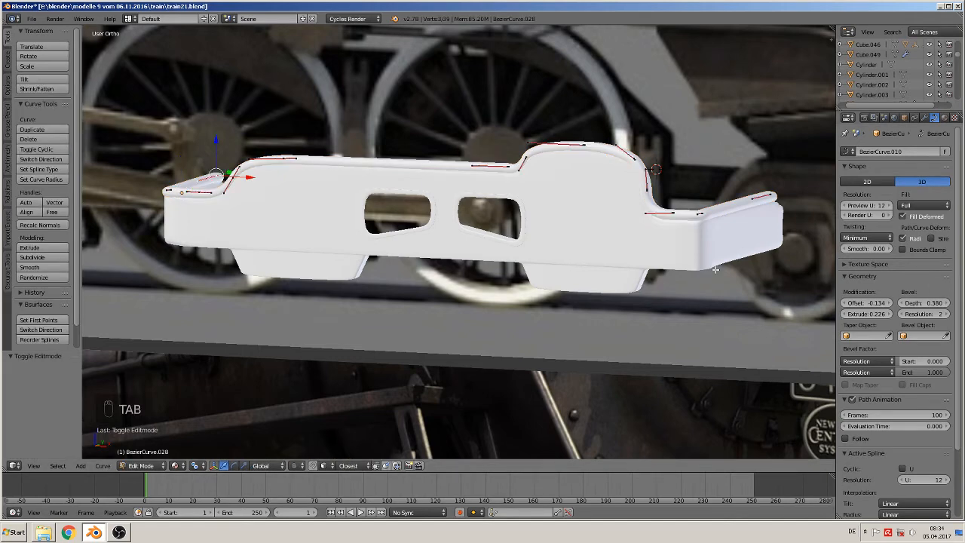
key("Tab")
key("a")
key("a")
key("a")
middle_click_drag(665, 294, 707, 294)
scroll(699, 294, "down", 2)
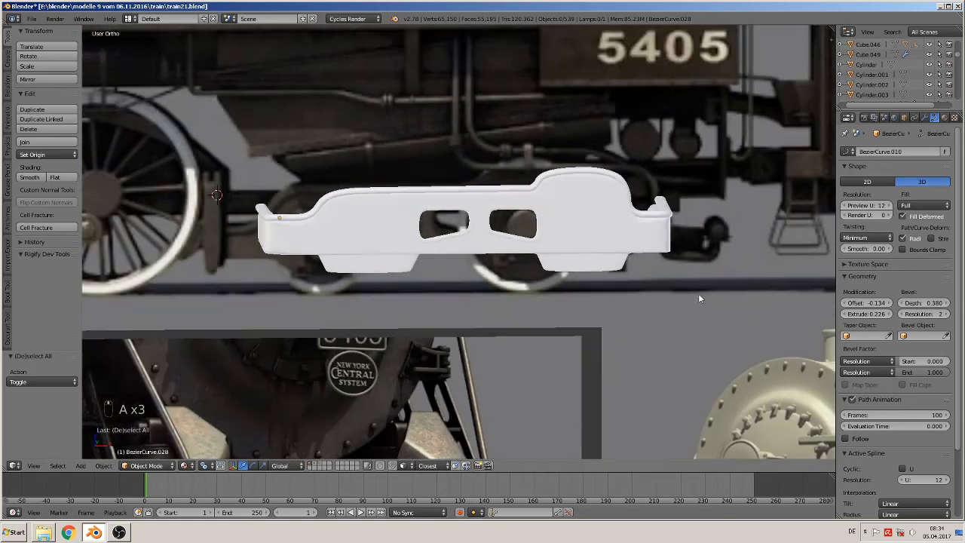
Select the side frame and examine its mesh topology from below around the lower foot in Edit Mode.
key("KP_1")
scroll(372, 334, "up", 2)
scroll(340, 274, "down", 1, "shift")
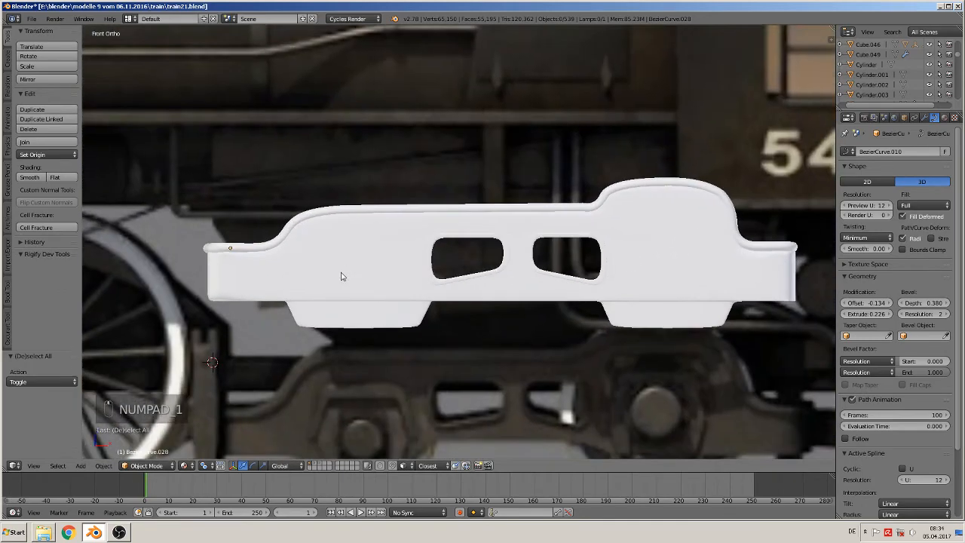
right_click(335, 298)
key("Tab")
scroll(337, 301, "up", 2)
middle_click_drag(337, 301, 442, 292)
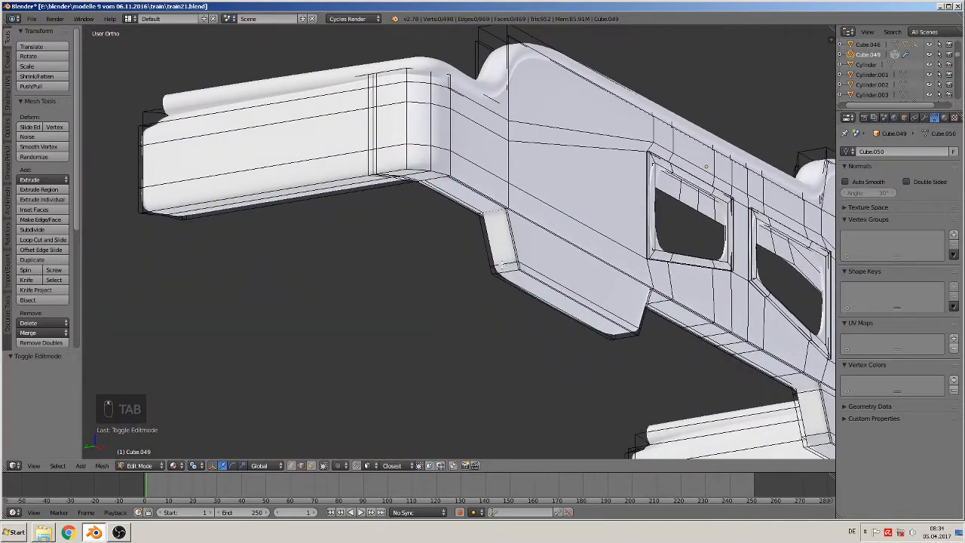
middle_click_drag(502, 264, 402, 272, "shift")
scroll(398, 256, "up", 2)
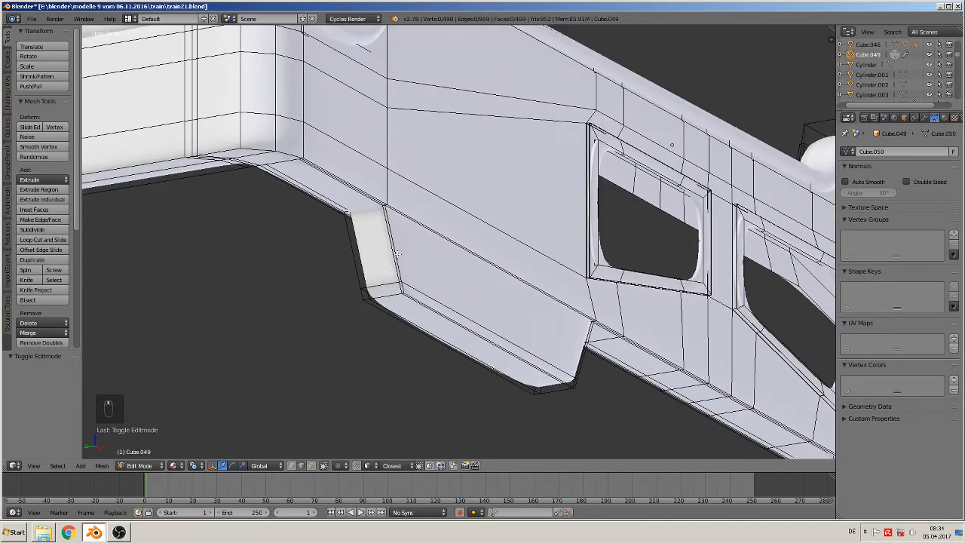
scroll(397, 254, "up", 1)
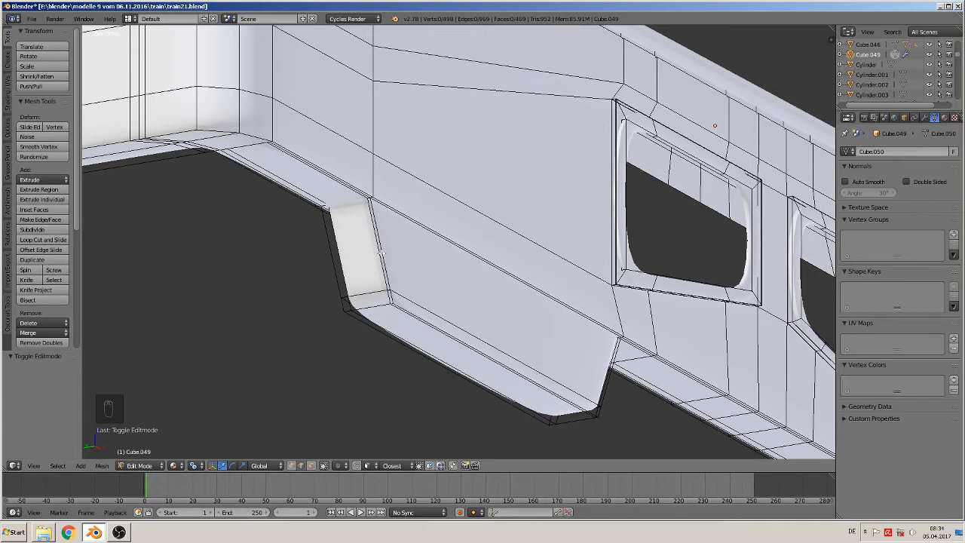
middle_click_drag(383, 252, 359, 258)
scroll(358, 257, "down", 6)
key("Tab")
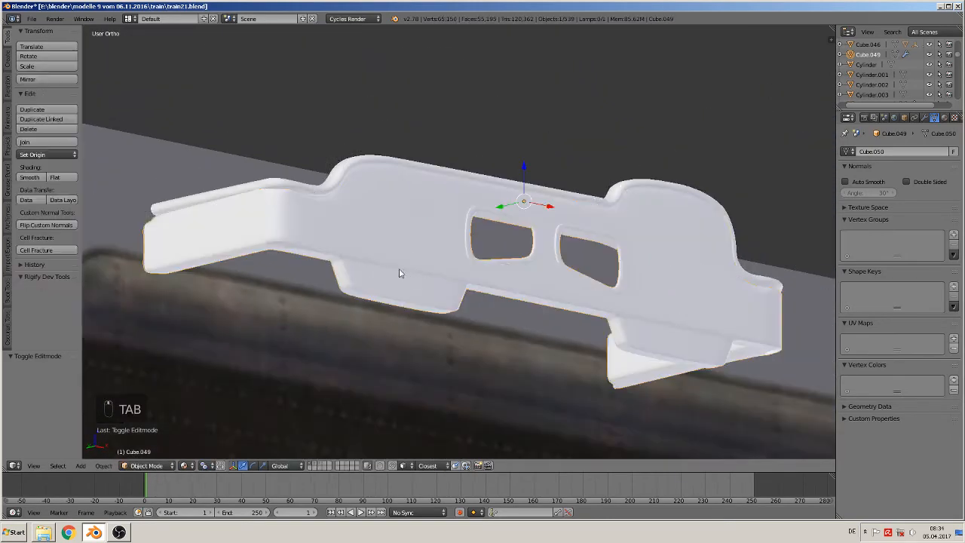
Compare the frame in front view with the truck and tender wheels in the locomotive reference images.
middle_click_drag(409, 278, 345, 301)
key("KP_1")
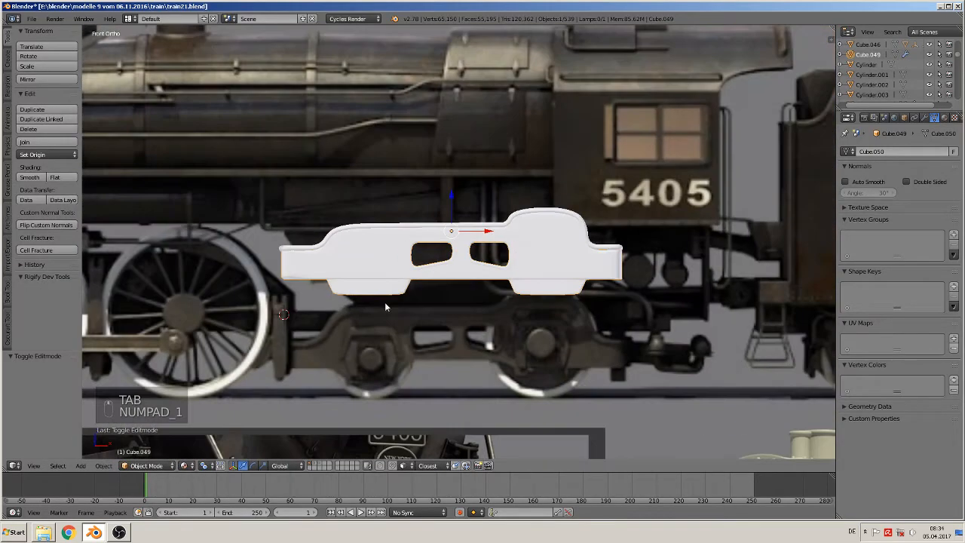
scroll(397, 307, "down", 2)
scroll(402, 314, "up", 2)
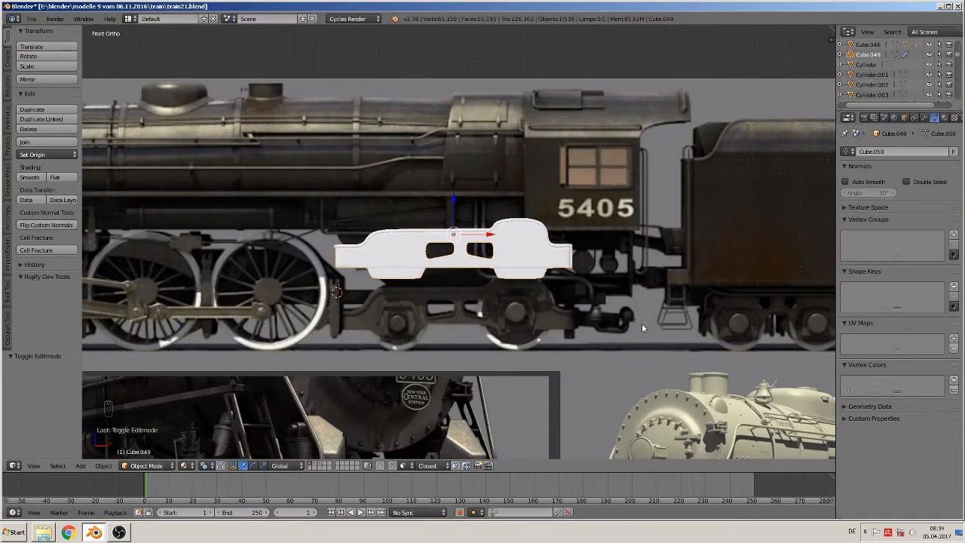
scroll(663, 316, "down", 2)
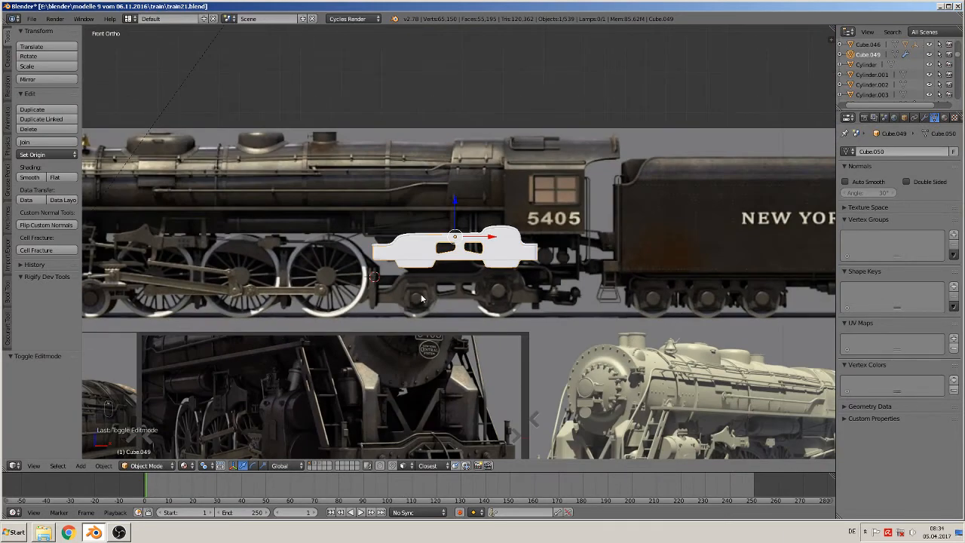
scroll(648, 335, "down", 3)
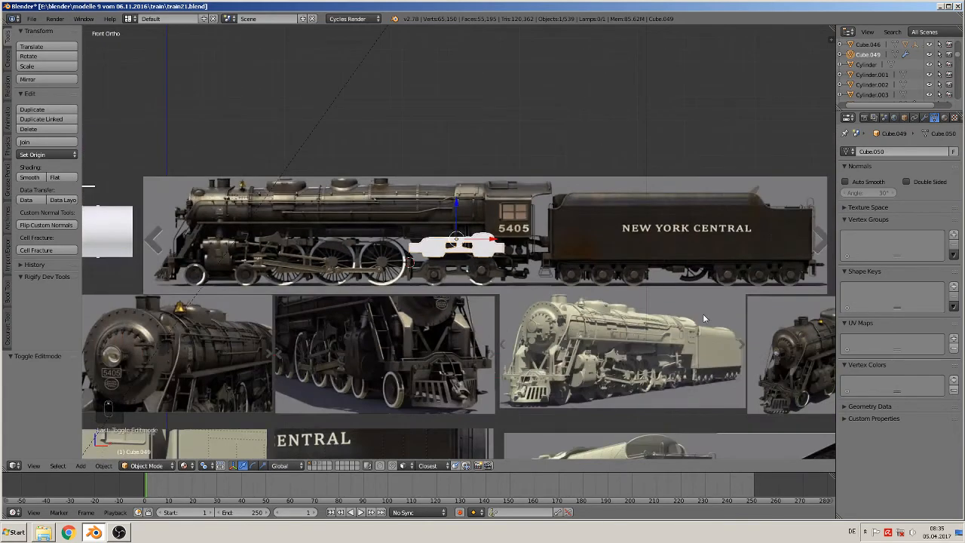
middle_click_drag(703, 314, 443, 288, "shift")
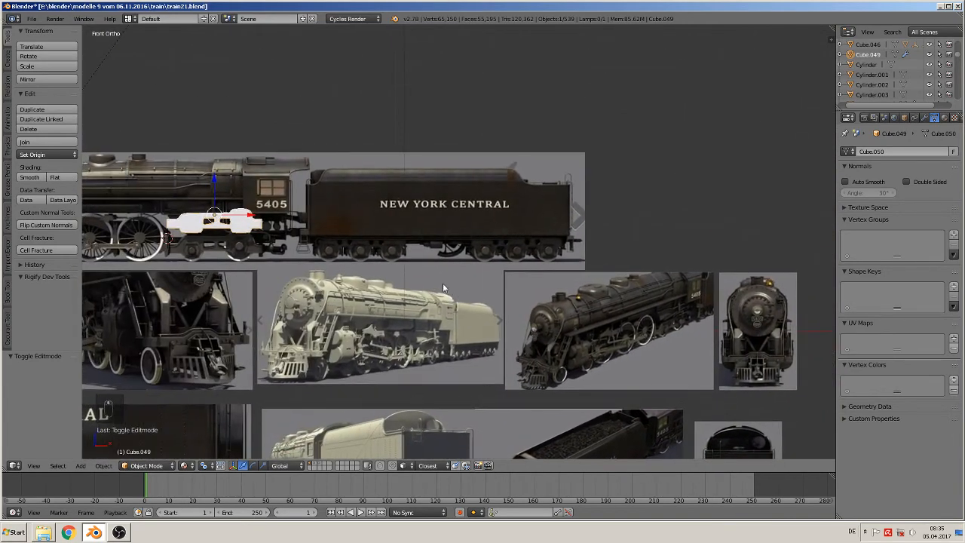
scroll(542, 272, "up", 8)
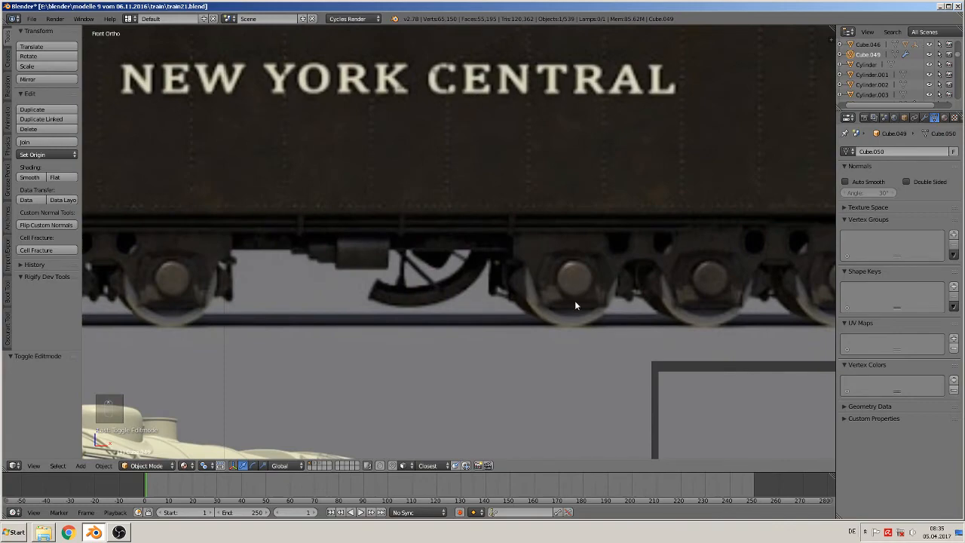
scroll(574, 303, "down", 3)
middle_click_drag(383, 319, 104, 311, "shift")
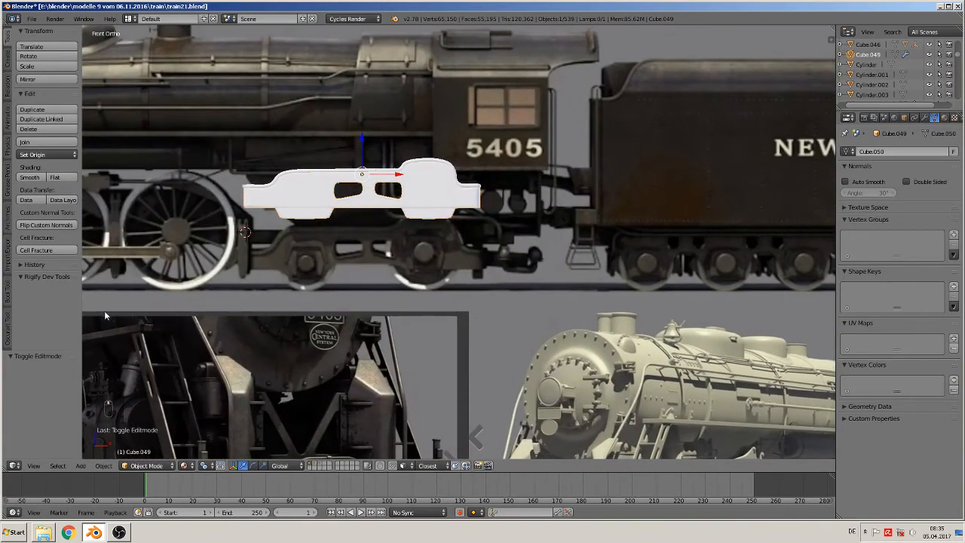
Find the tender's wheel trucks and select the round axle cap on the wheel just past the underslung tank.
scroll(211, 304, "up", 4)
scroll(222, 341, "down", 10)
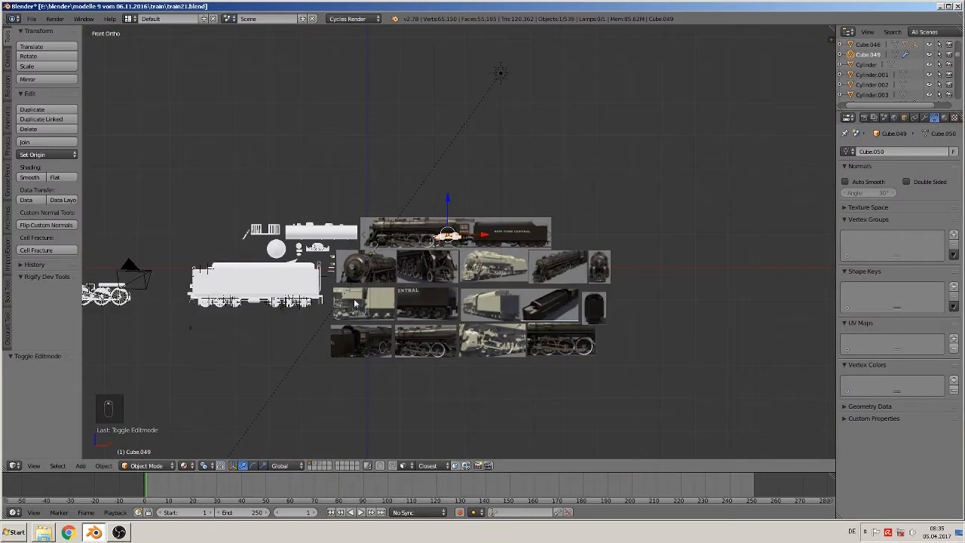
middle_click_drag(336, 308, 520, 277, "shift")
scroll(367, 329, "up", 9)
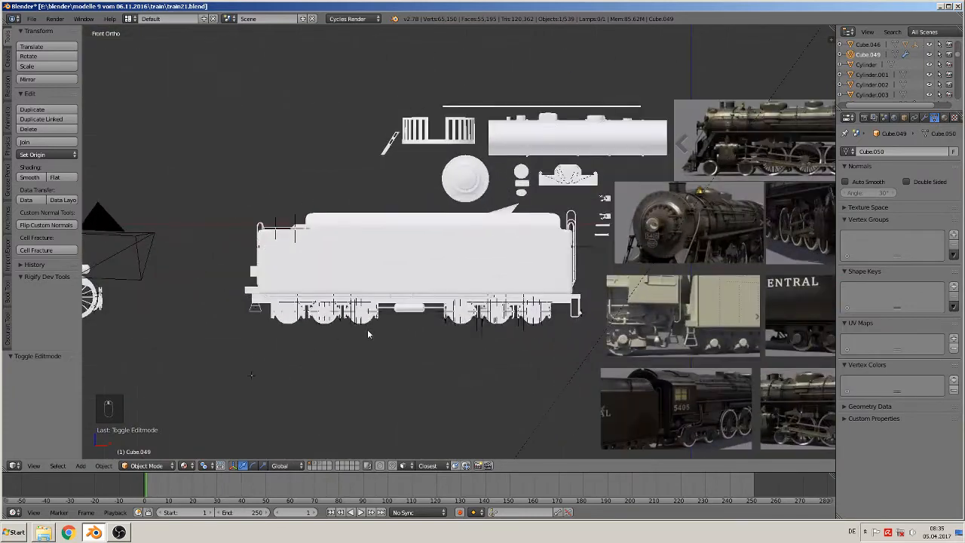
middle_click_drag(428, 342, 449, 234, "shift")
scroll(561, 255, "up", 7)
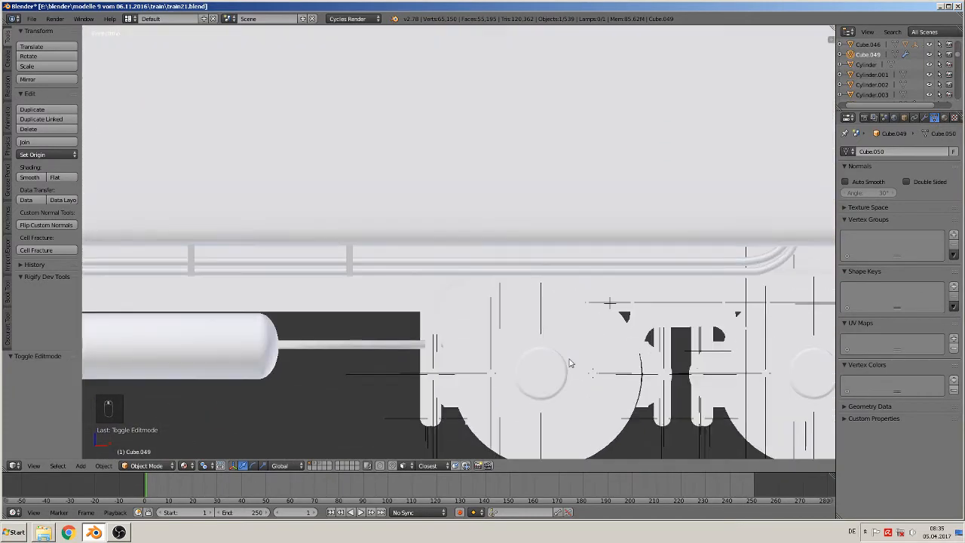
right_click(568, 366)
middle_click_drag(566, 388, 510, 411)
scroll(511, 410, "up", 8)
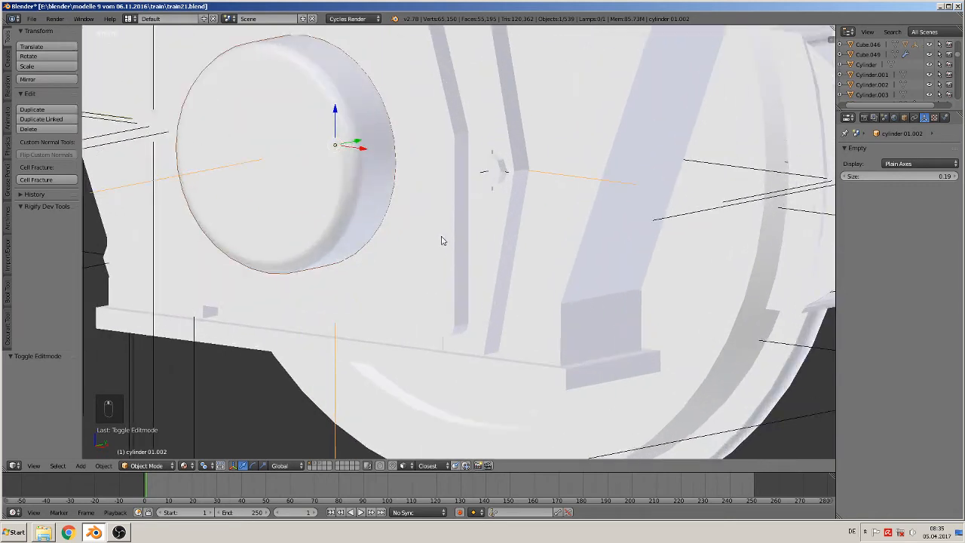
Add the cap's backing plate, both side brackets and the screw head beside each bracket to the selection.
right_click(430, 191, "shift")
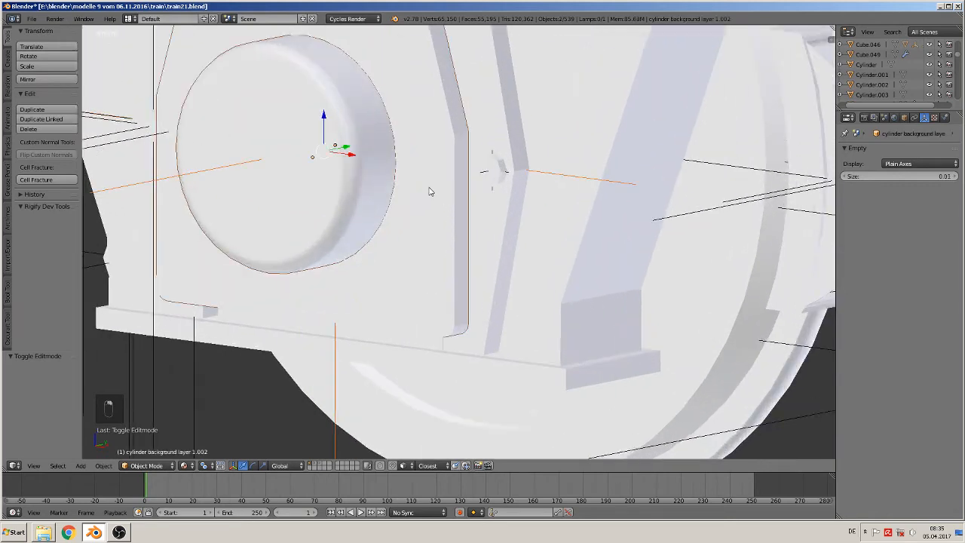
right_click(496, 134, "shift")
scroll(425, 239, "down", 4)
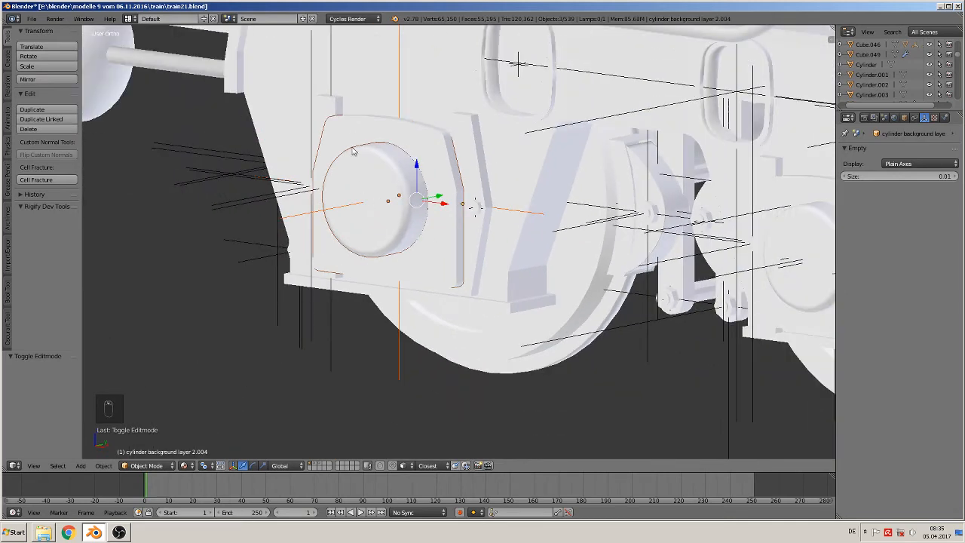
right_click(329, 113, "shift")
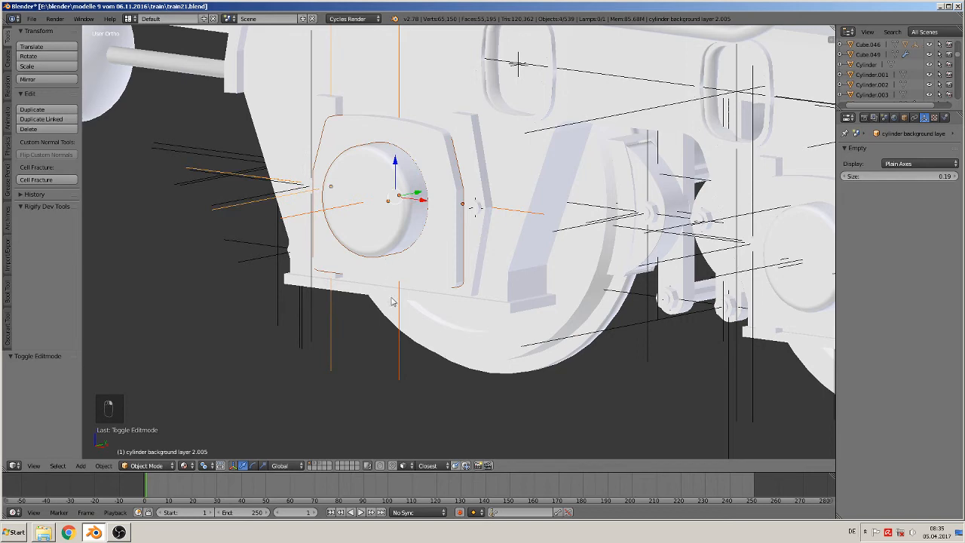
middle_click_drag(385, 317, 387, 319)
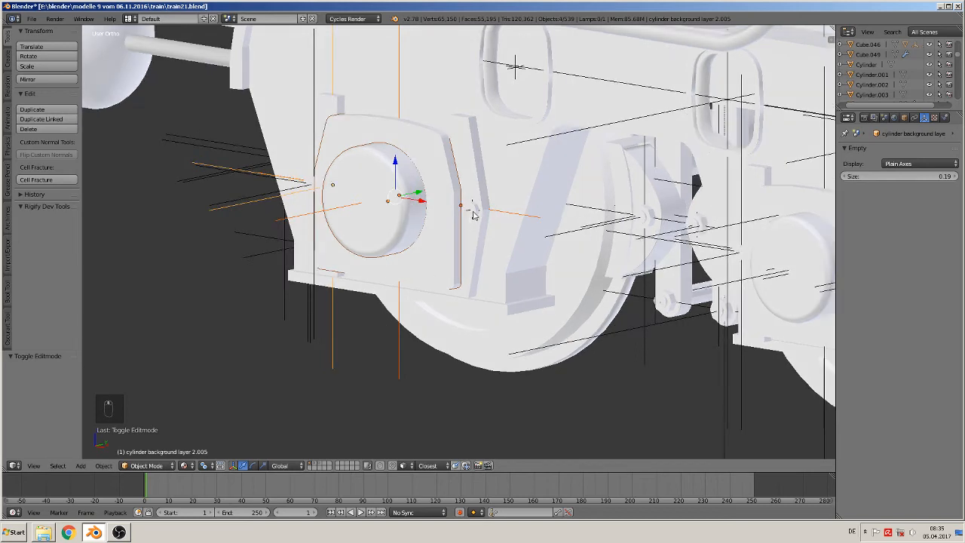
right_click(473, 212, "shift")
middle_click_drag(427, 253, 483, 260)
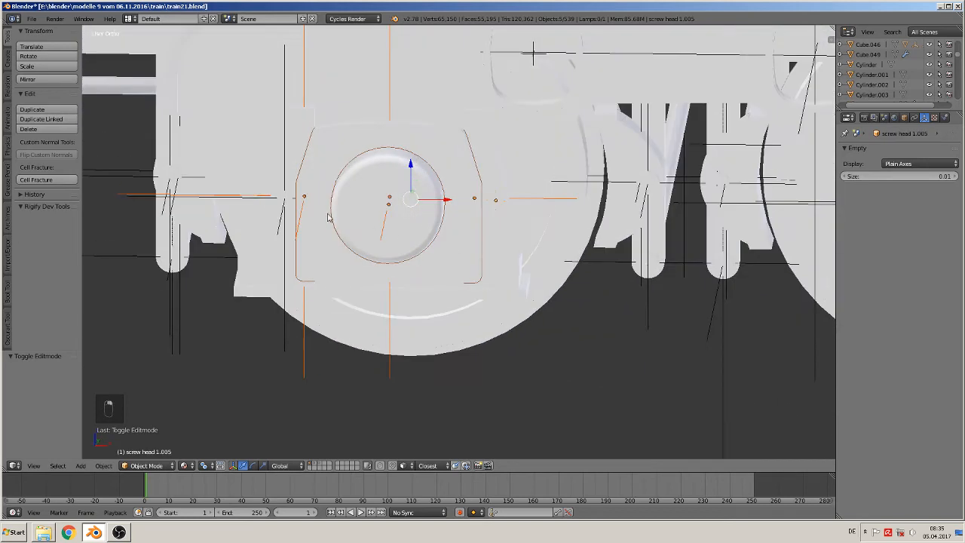
right_click(283, 201, "shift")
middle_click_drag(416, 291, 338, 306)
Duplicate the axle-box parts, offset the copy -0.199 along Y, and place it over the trailing truck frame with a 5.121 X, 1.988 Z move.
key("shift+d")
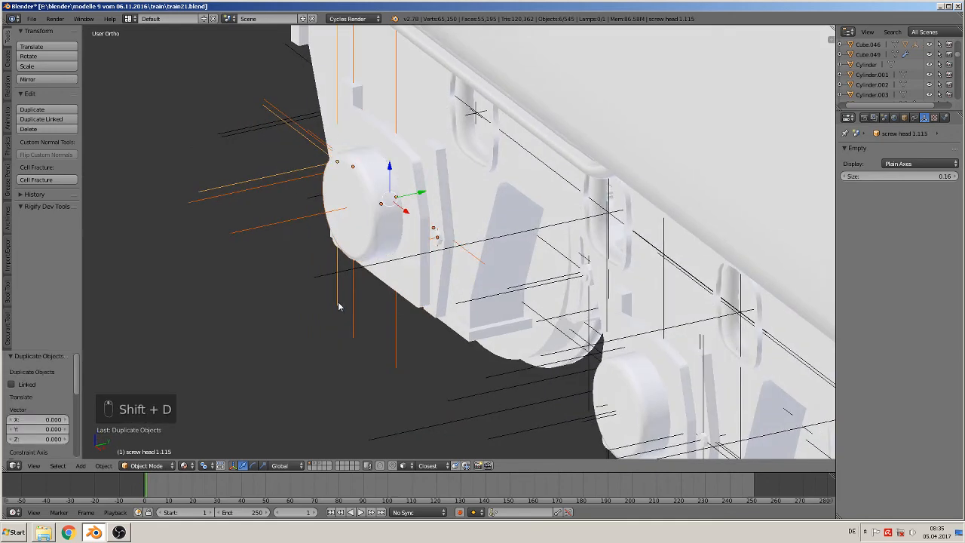
left_click_drag(421, 190, 202, 246)
middle_click_drag(203, 246, 294, 265)
key("KP_1")
scroll(327, 269, "down", 6)
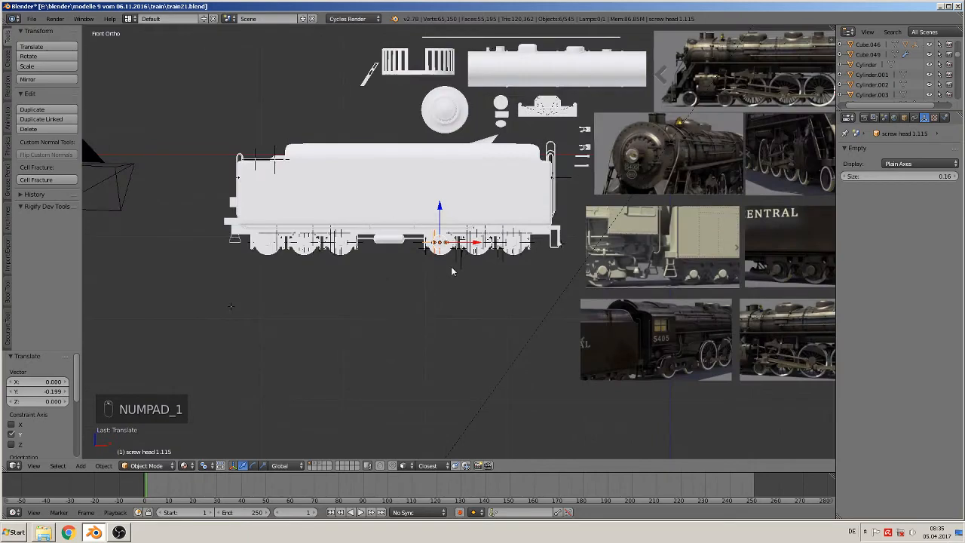
middle_click_drag(451, 266, 300, 324, "shift")
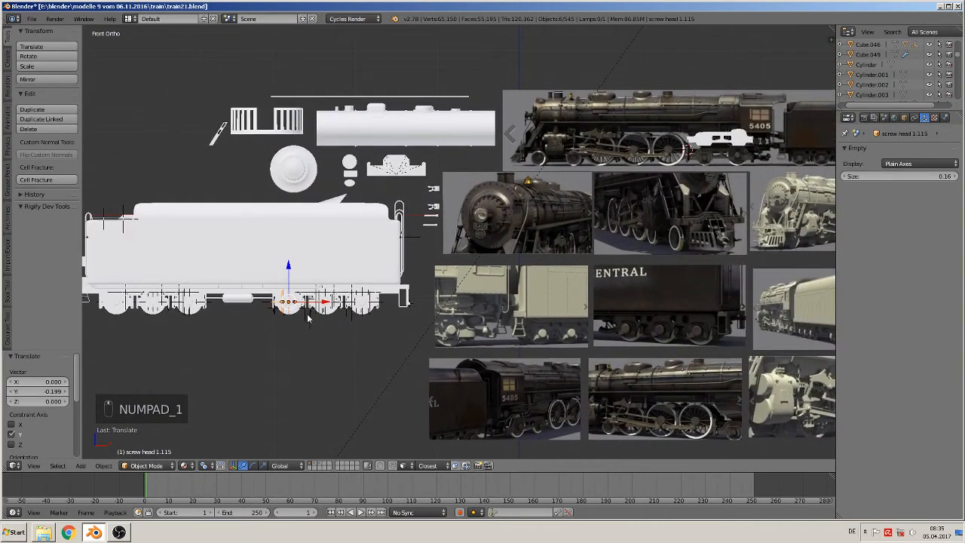
key("g")
left_click(724, 150)
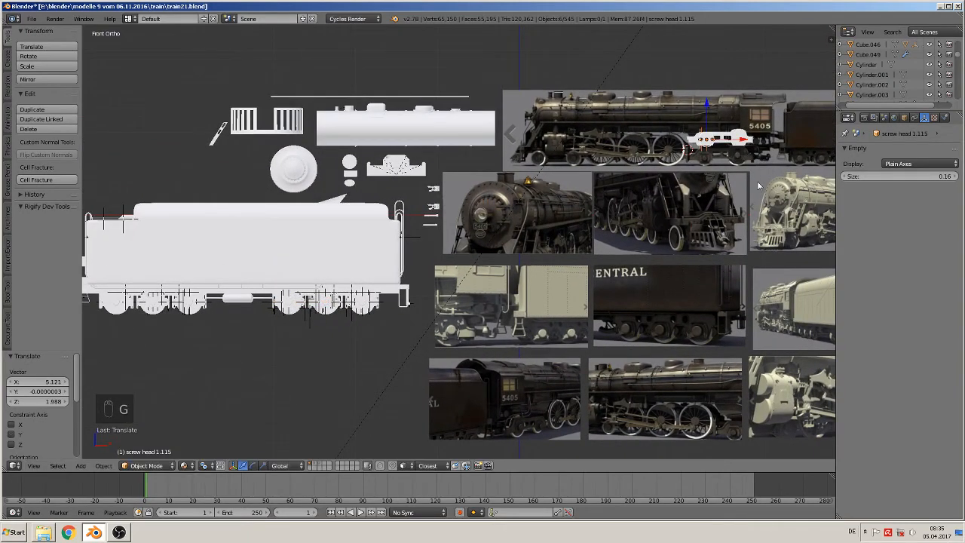
Move the copied axle-box parts -0.611 along Y onto the outer face of the trailing truck side frame.
scroll(757, 181, "up", 10)
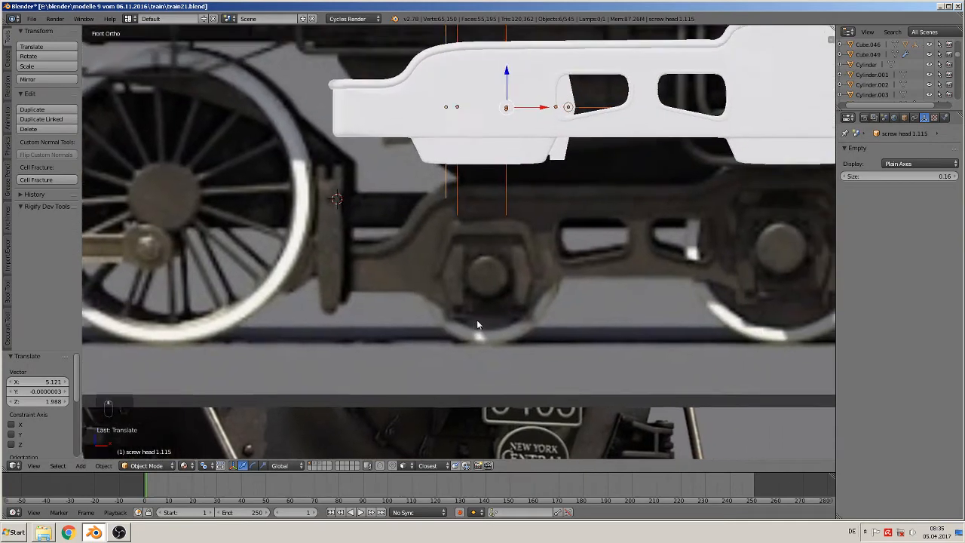
middle_click_drag(477, 319, 478, 286)
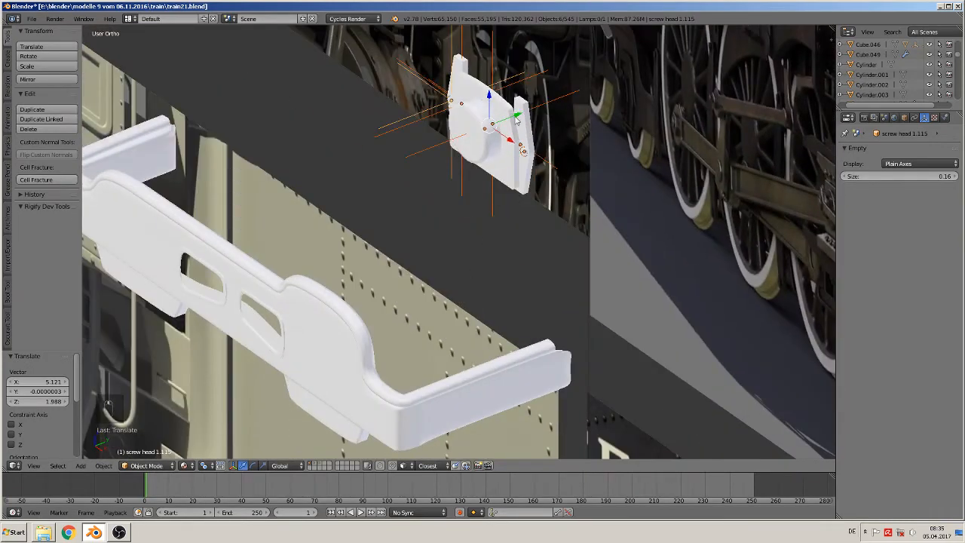
key("g")
key("y")
left_click(222, 274)
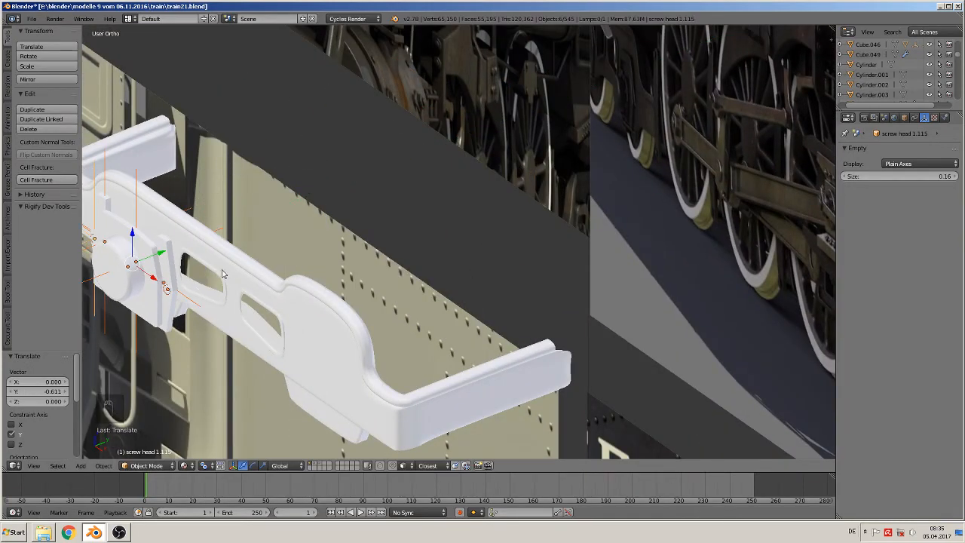
Shift the copied axle box 0.032 along X toward the frame's low end and scale it by 0.541.
middle_click_drag(223, 274, 512, 243)
key("s")
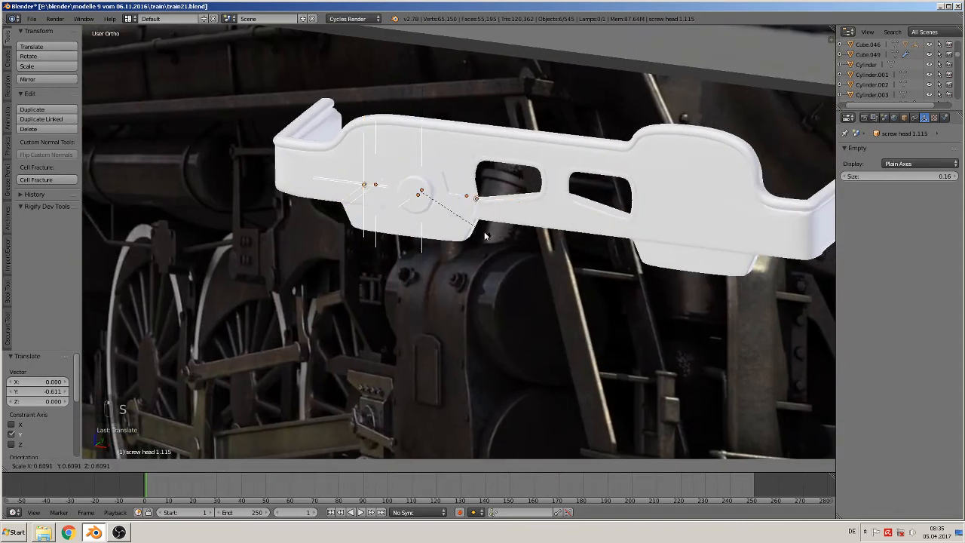
left_click(485, 226)
key("g")
key("x")
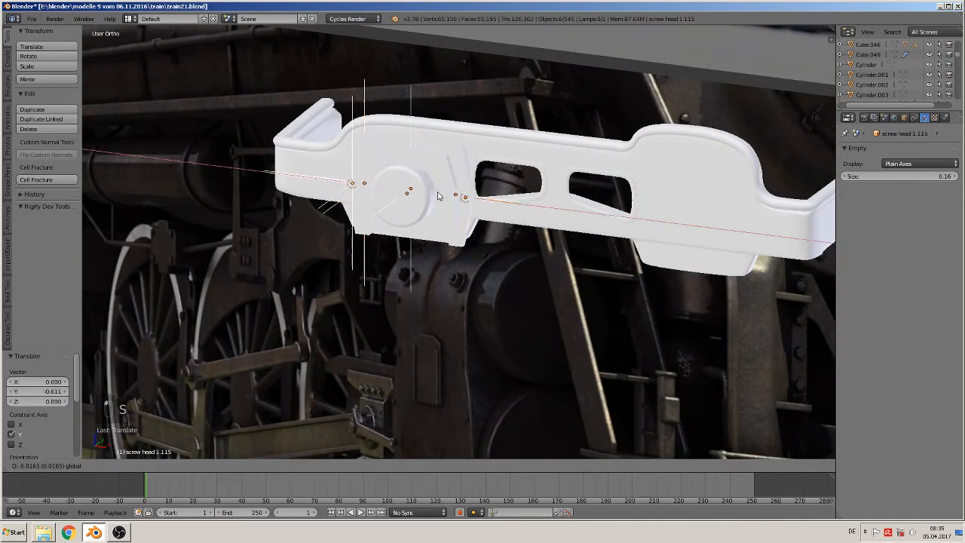
left_click(437, 197)
key("s")
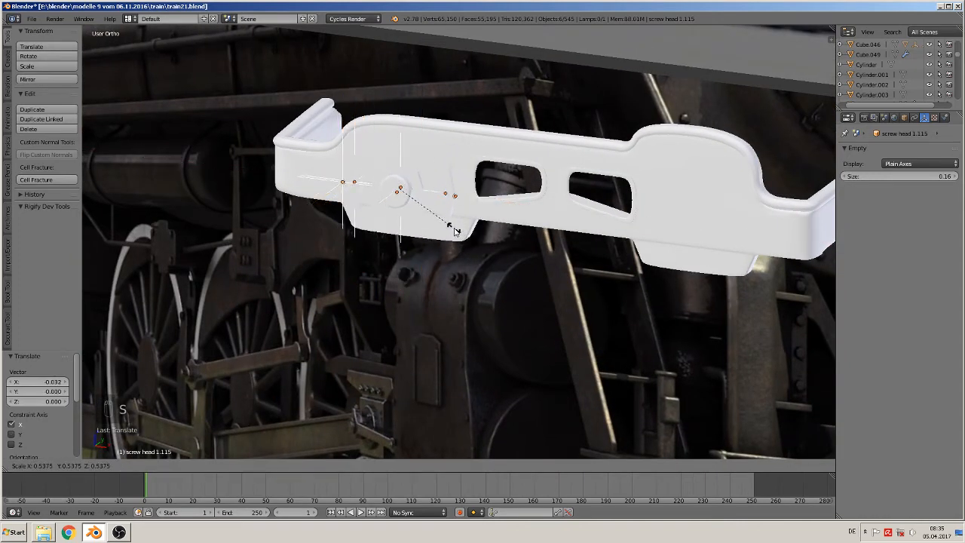
left_click(455, 230)
In front wireframe view, enlarge the axle-box copy by 1.306 and shift it -0.002 along X to centre it over the foot.
middle_click_drag(454, 230, 489, 228)
key("z")
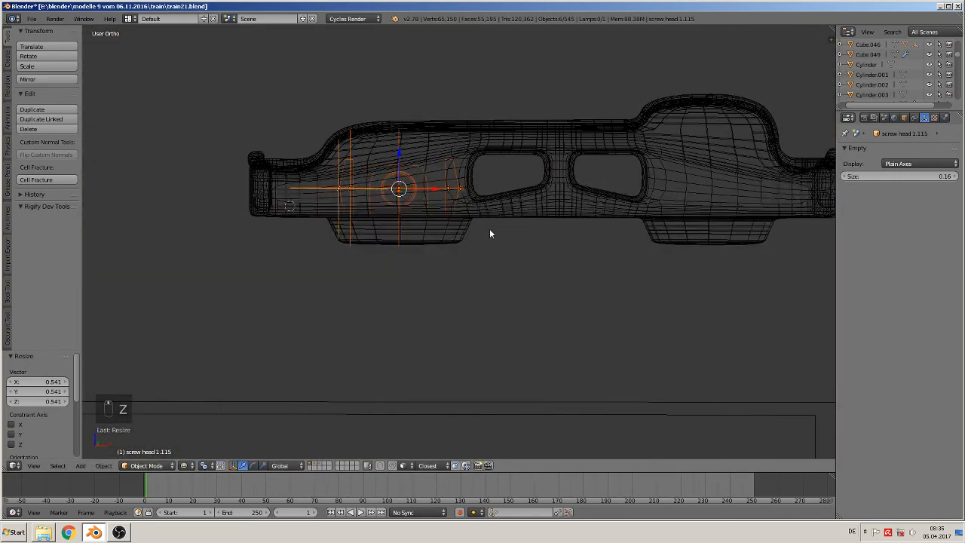
key("KP_1")
key("KP_1")
key("KP_Decimal")
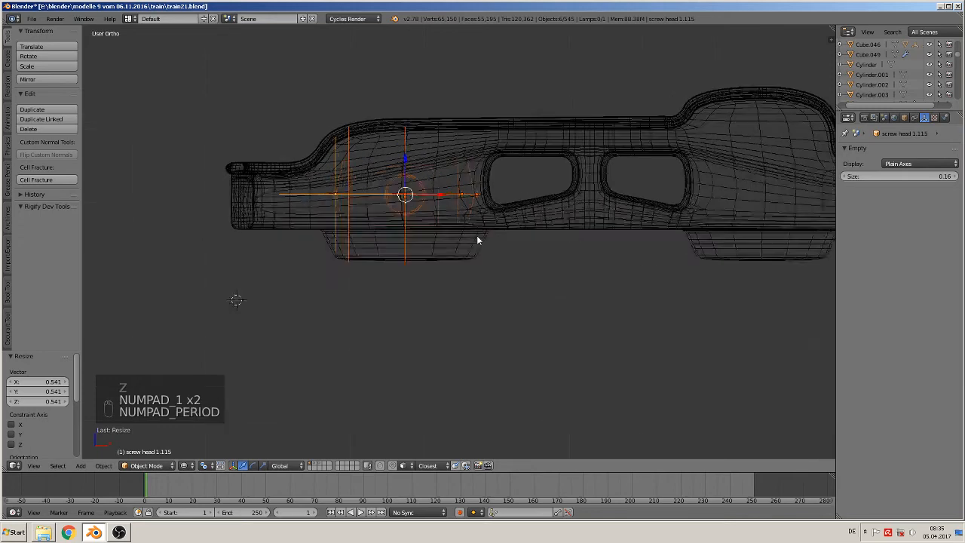
scroll(472, 255, "down", 2)
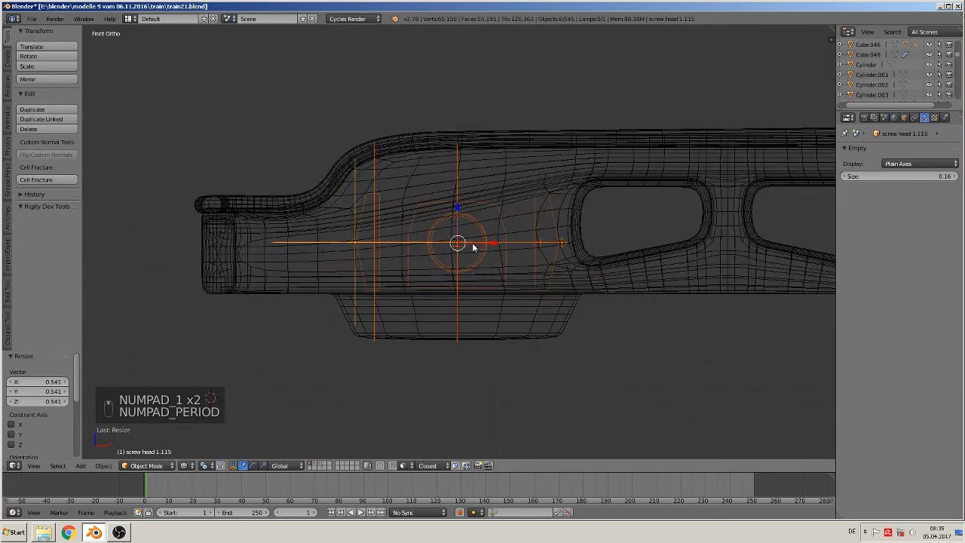
key("s")
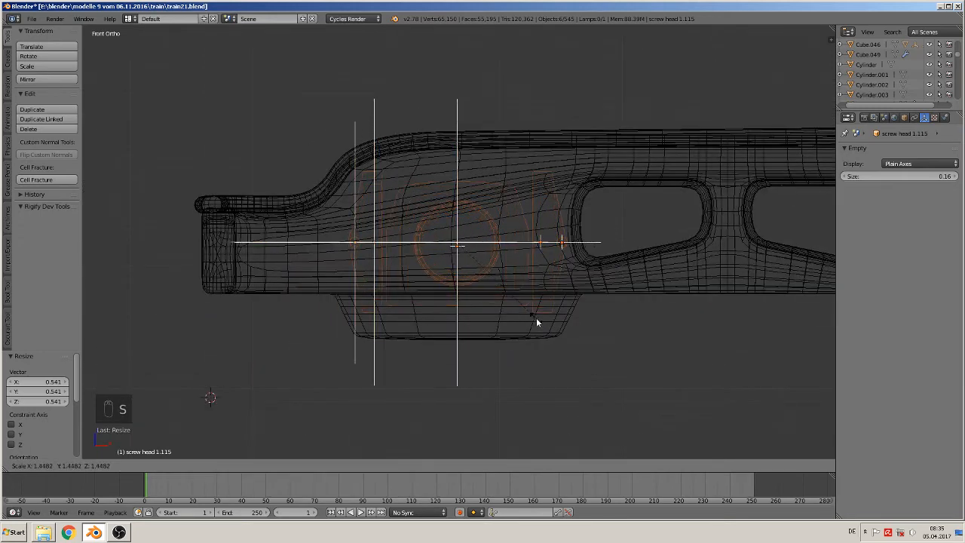
left_click(527, 311)
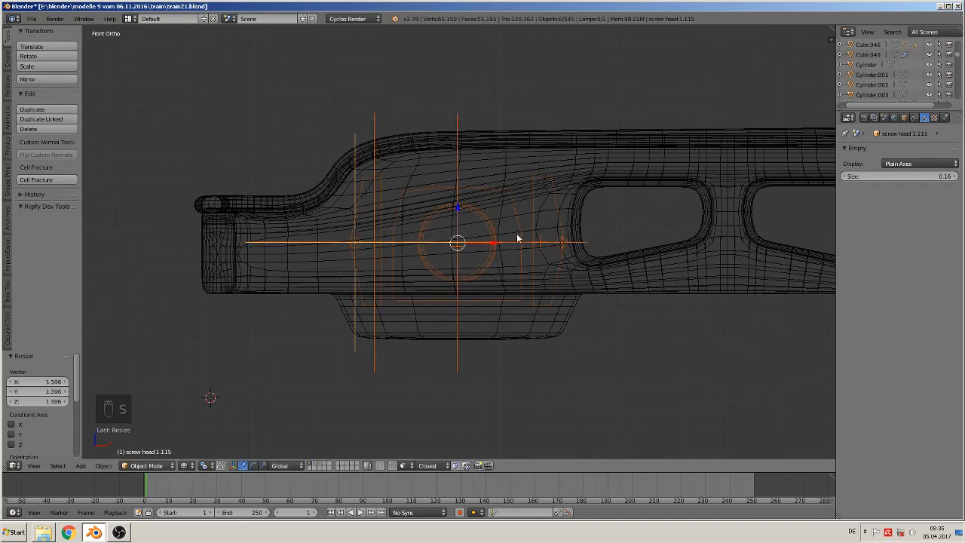
left_click_drag(519, 238, 490, 247)
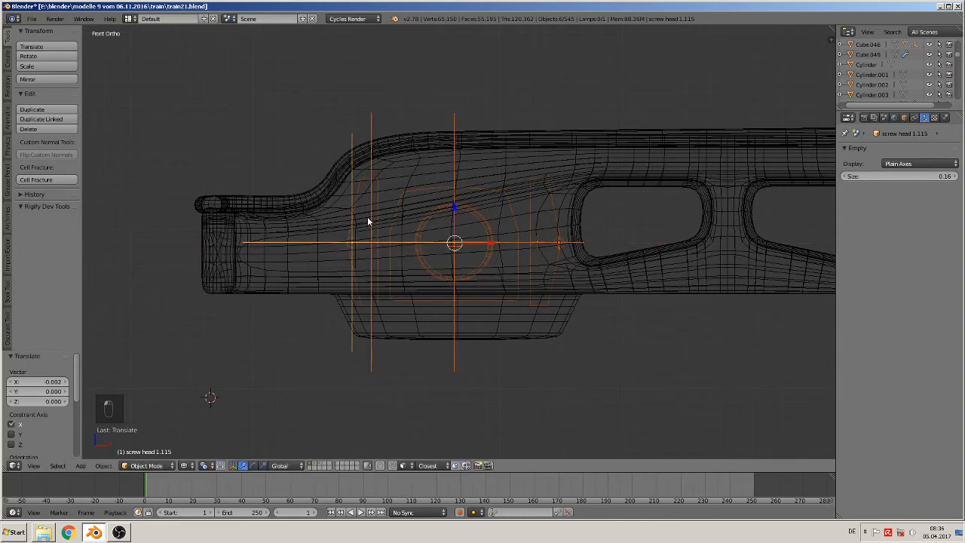
Select the side bracket nearest the frame's low end with its screw head and move both 0.021 along X toward the axle cap.
right_click(360, 216)
right_click(353, 245)
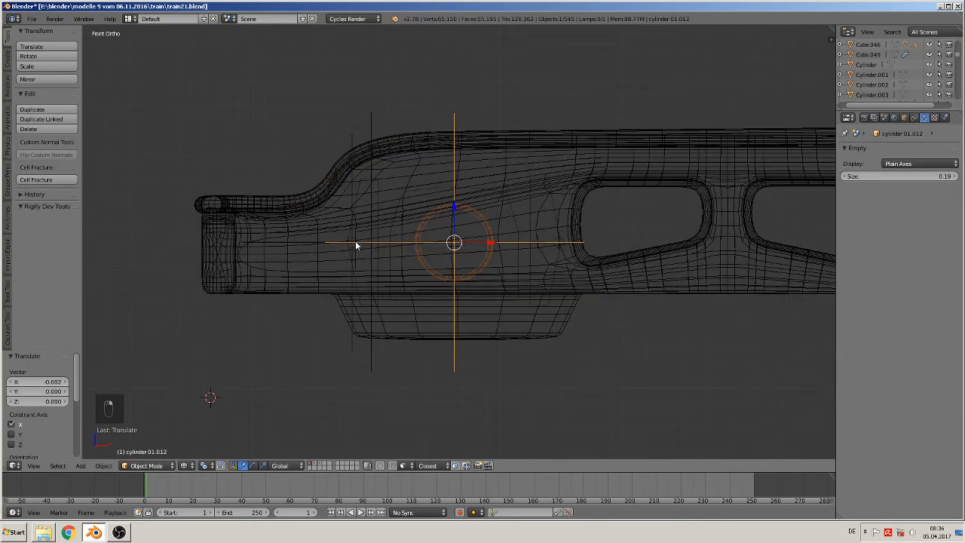
right_click(355, 244)
right_click(354, 249)
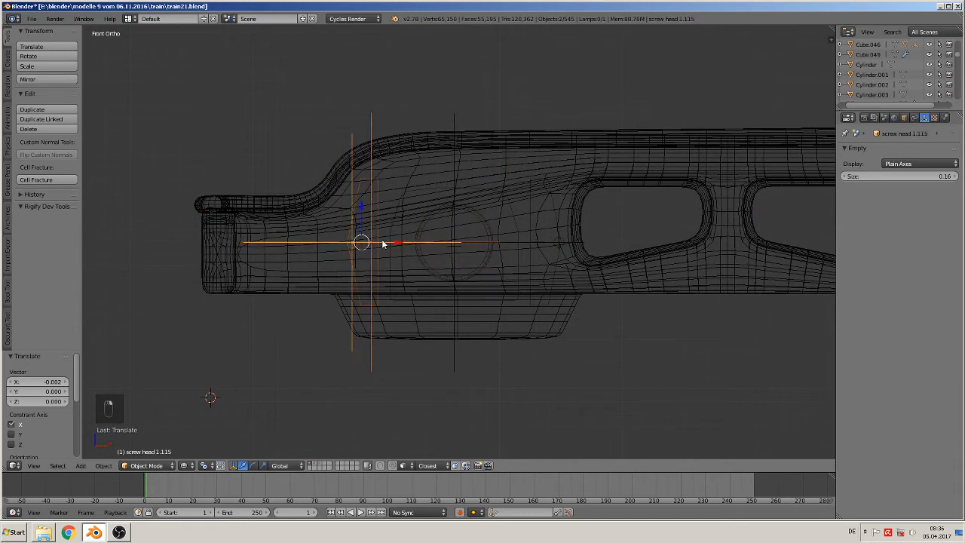
left_click_drag(382, 243, 410, 247)
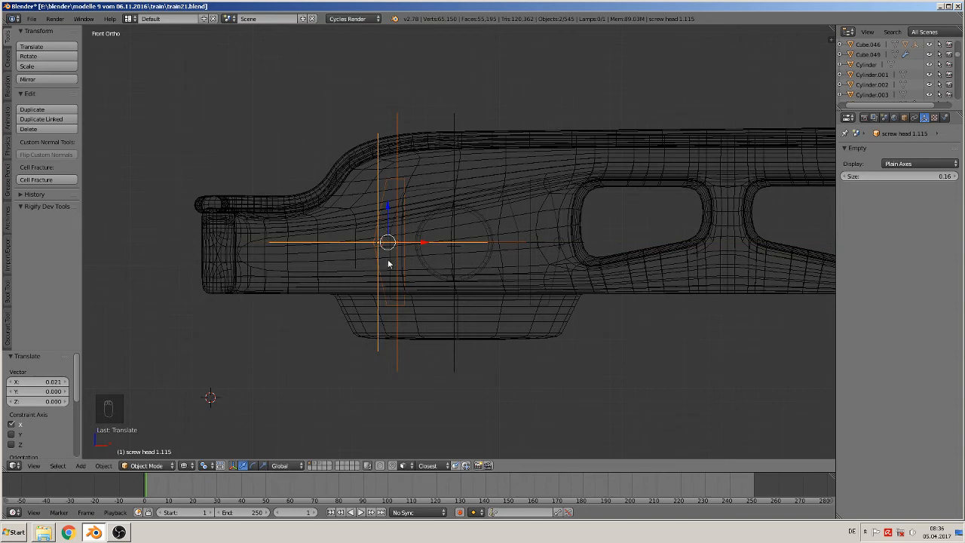
Select the side bracket nearest the frame opening with its screw head and move both -0.022 along X toward the axle cap.
right_click(561, 243)
scroll(569, 249, "up", 2)
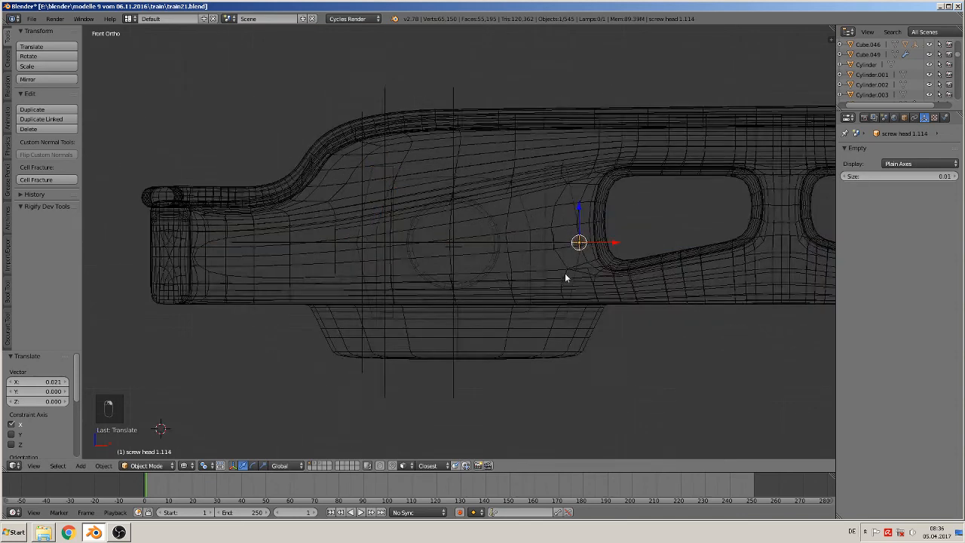
right_click(564, 235)
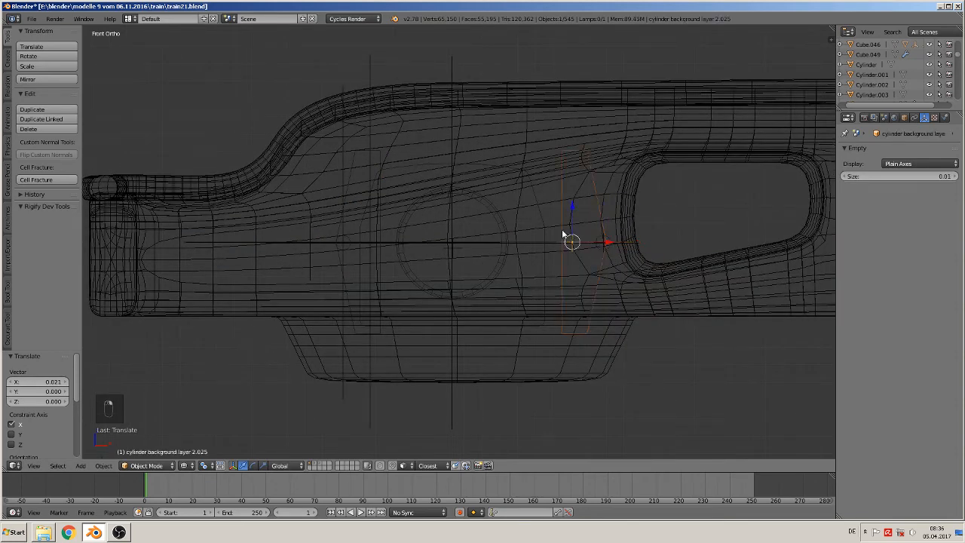
right_click(607, 245)
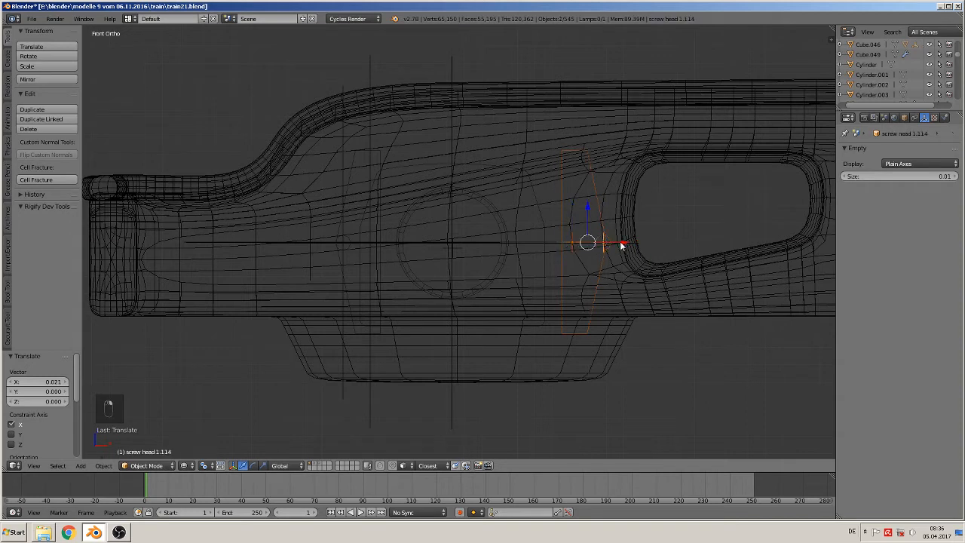
key("g")
key("x")
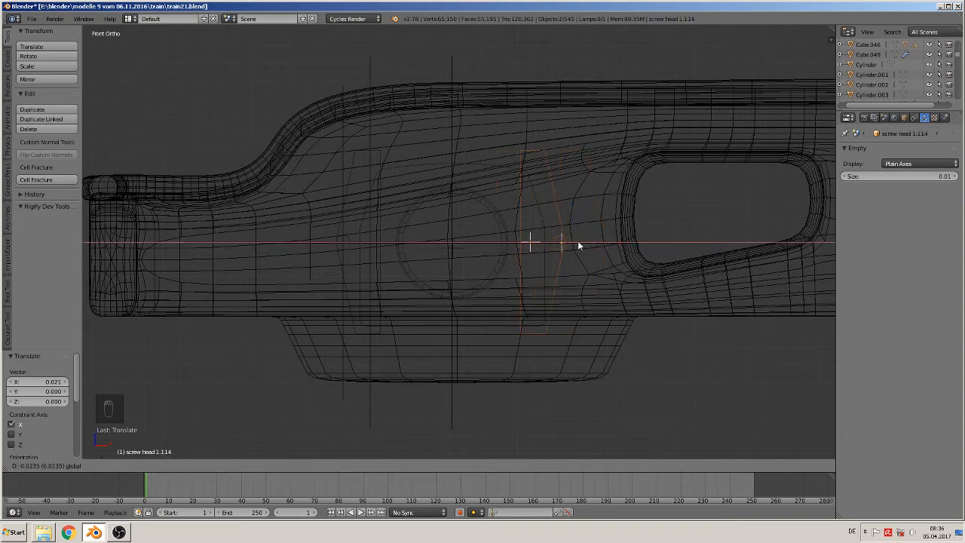
left_click(580, 240)
Select the screw head nearest the frame opening and move it -0.010 along X onto its side bracket.
right_click(570, 242)
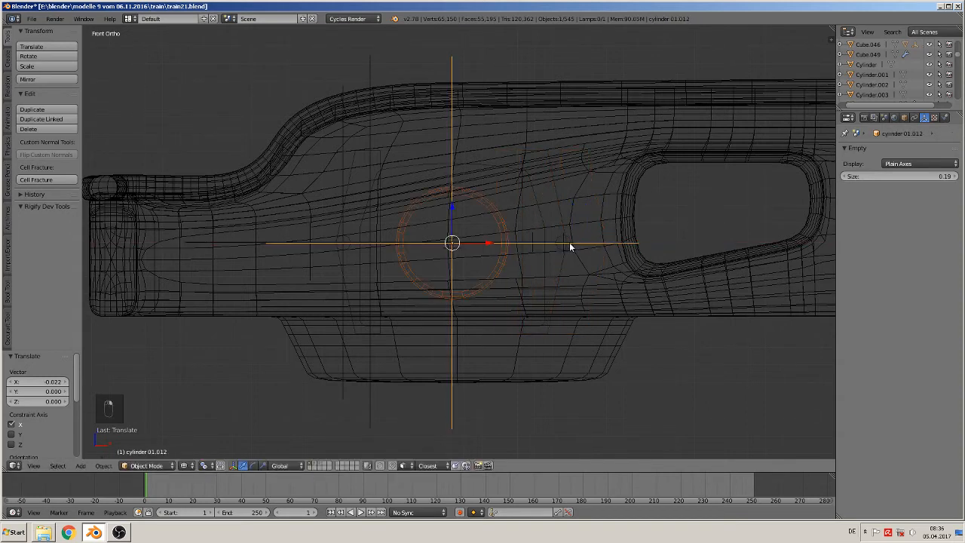
right_click(567, 244)
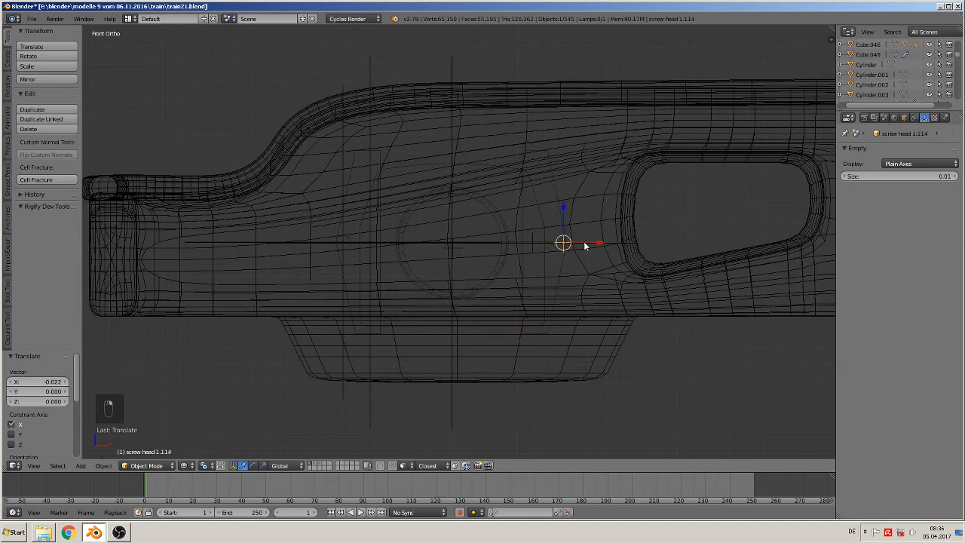
scroll(463, 296, "up", 5)
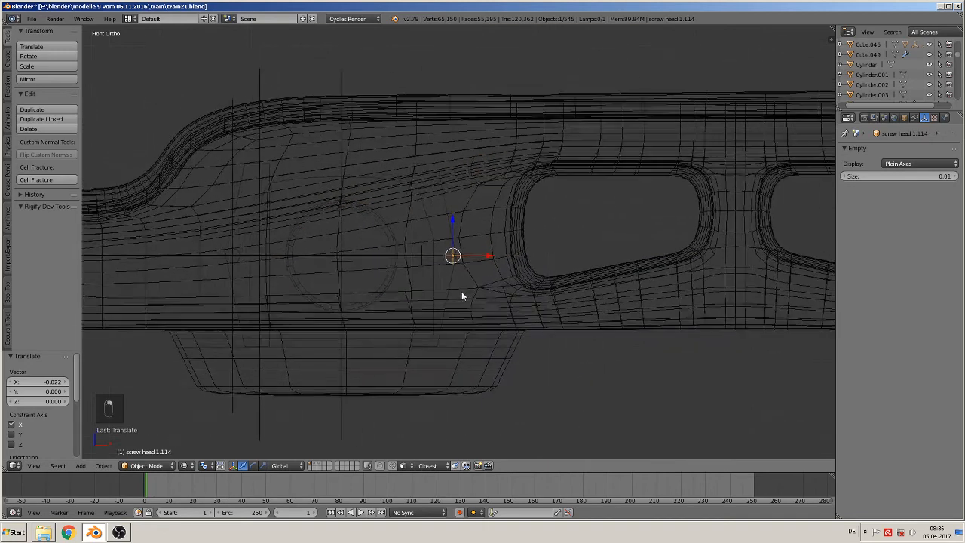
key("g")
key("x")
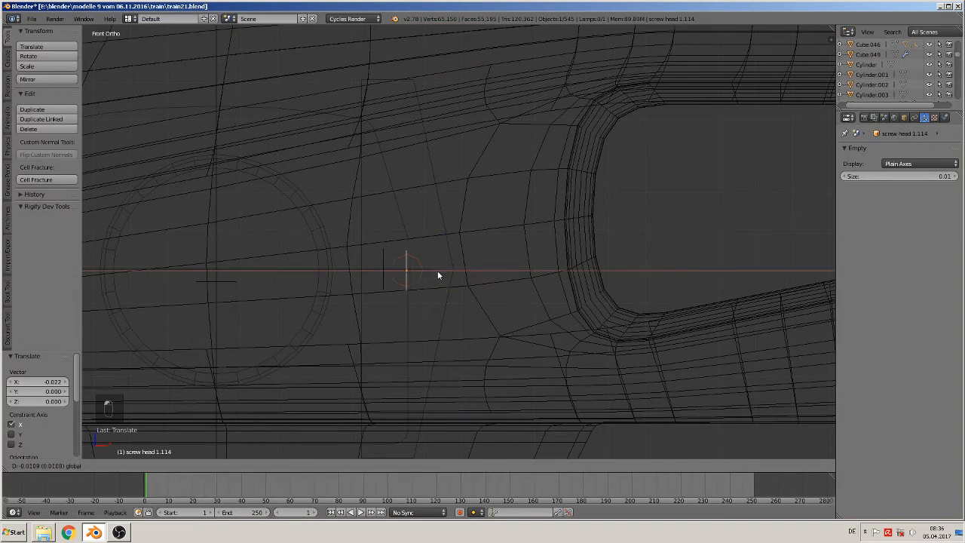
left_click(444, 270)
scroll(441, 279, "down", 3)
scroll(437, 289, "down", 3)
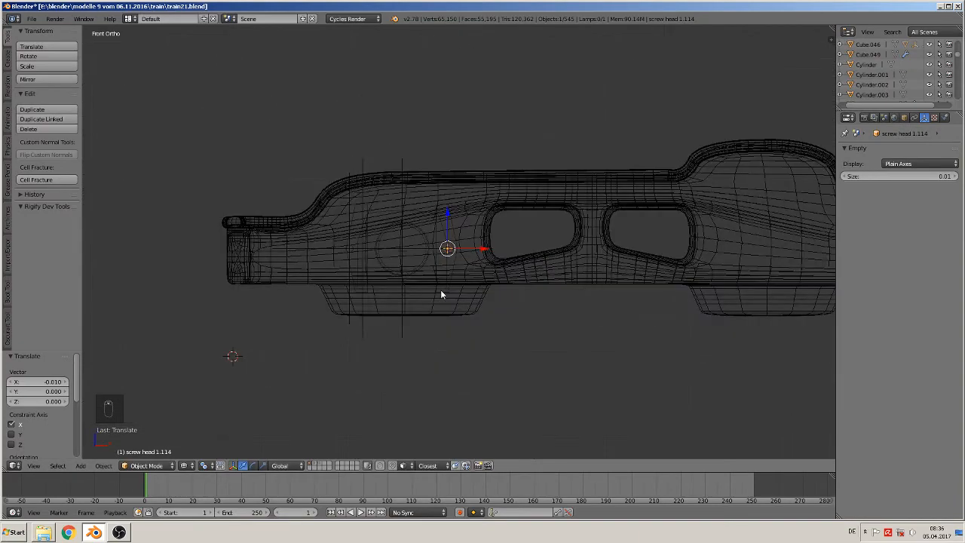
Switch the viewport from wireframe to a shaded display to check the axle box against the side frame.
key("Tab")
middle_click_drag(441, 293, 361, 342)
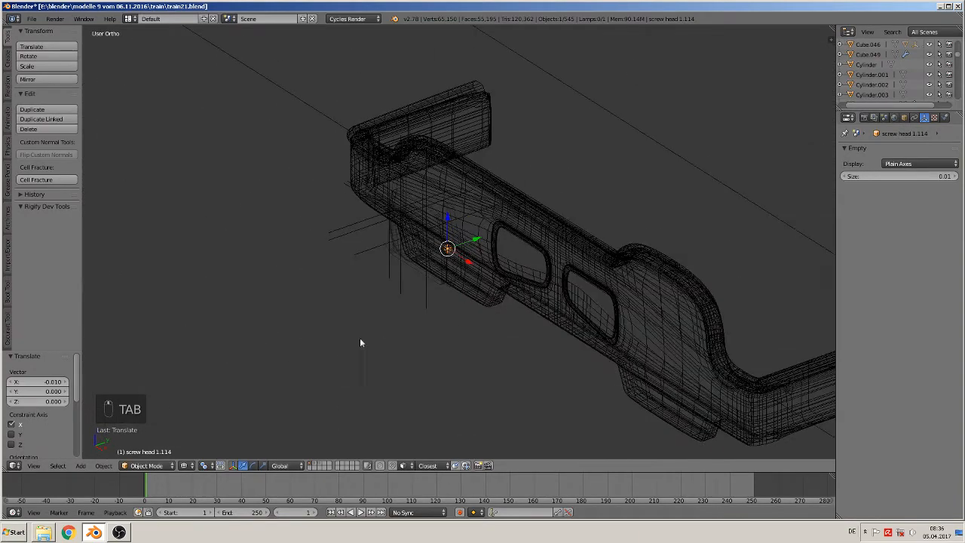
left_click(183, 465)
left_click(203, 409)
scroll(291, 371, "up", 4)
scroll(291, 377, "down", 2)
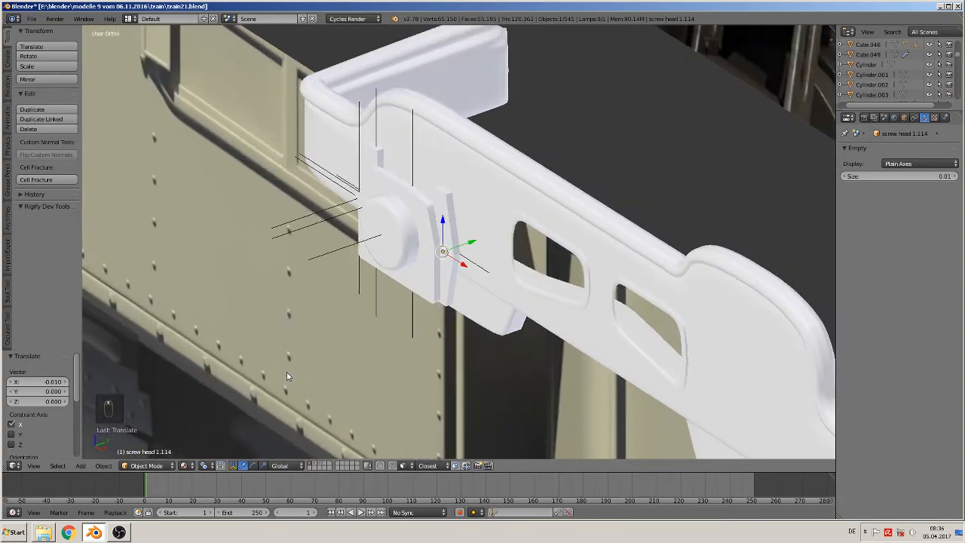
middle_click_drag(288, 375, 368, 367)
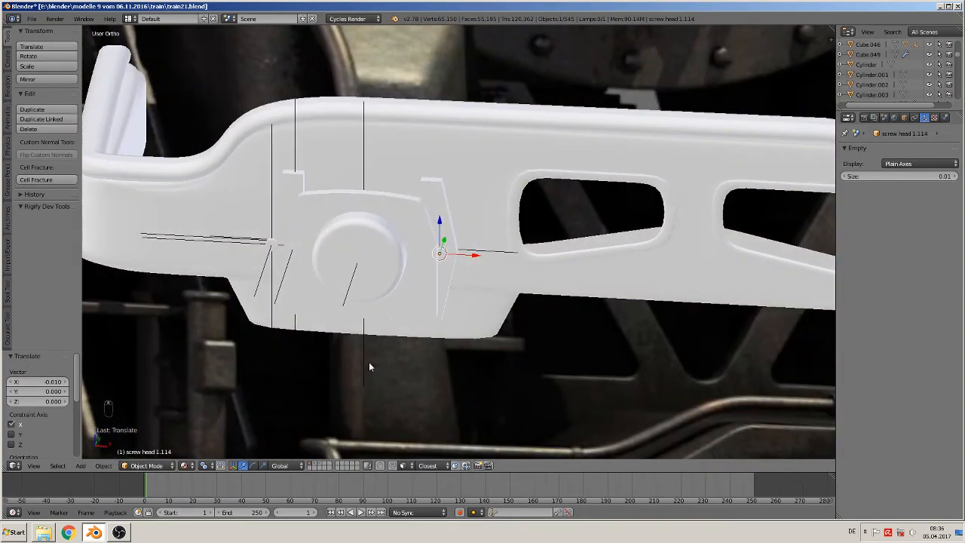
Select the screw head nearest the frame's low end and move it 0.018 along X toward the axle cap.
right_click(282, 262)
key("g")
key("x")
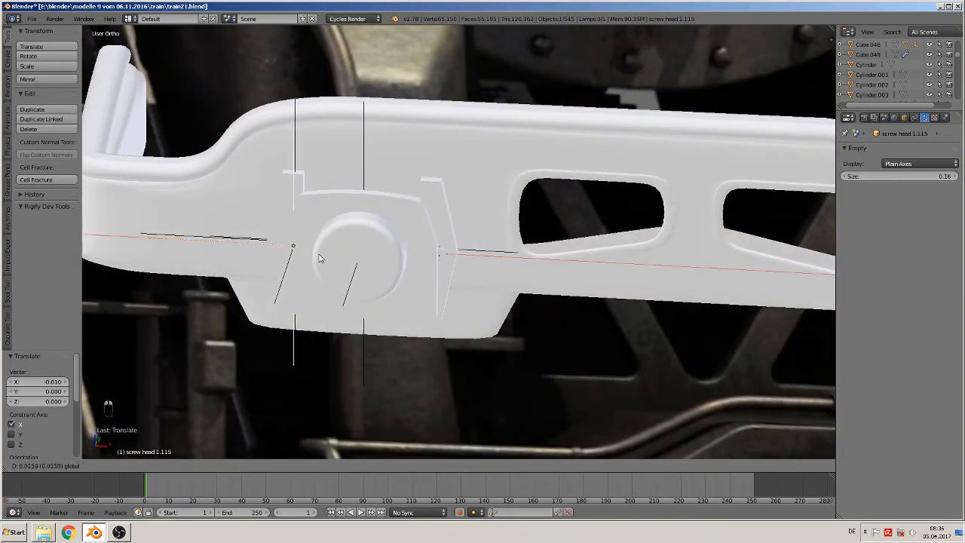
left_click(313, 271)
middle_click_drag(312, 268, 305, 251)
left_click(321, 234)
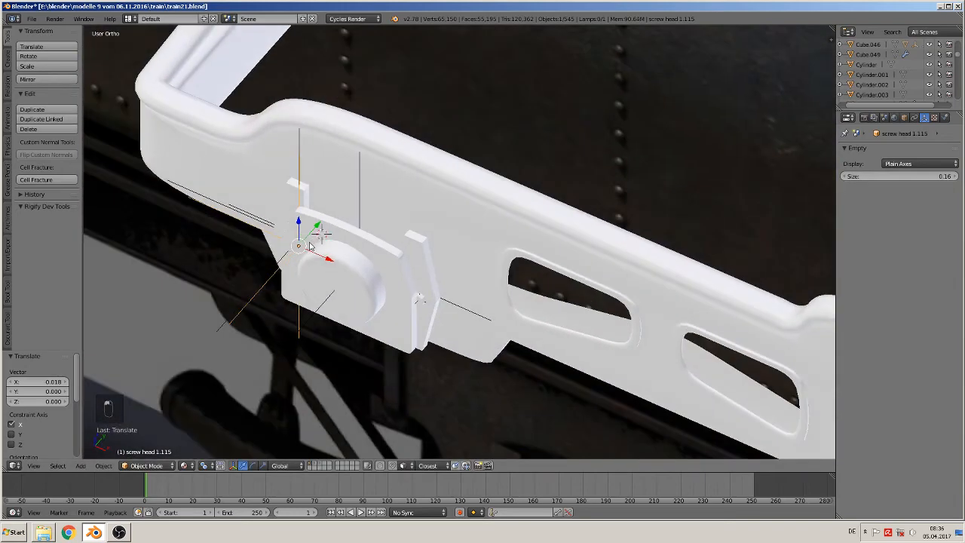
Fine-tune the low-end screw head's position on its bracket by 0.014 along X and 0.001 along Z.
left_click_drag(309, 240, 307, 246)
middle_click_drag(321, 260, 350, 244)
left_click_drag(327, 252, 304, 253)
middle_click_drag(304, 252, 260, 251)
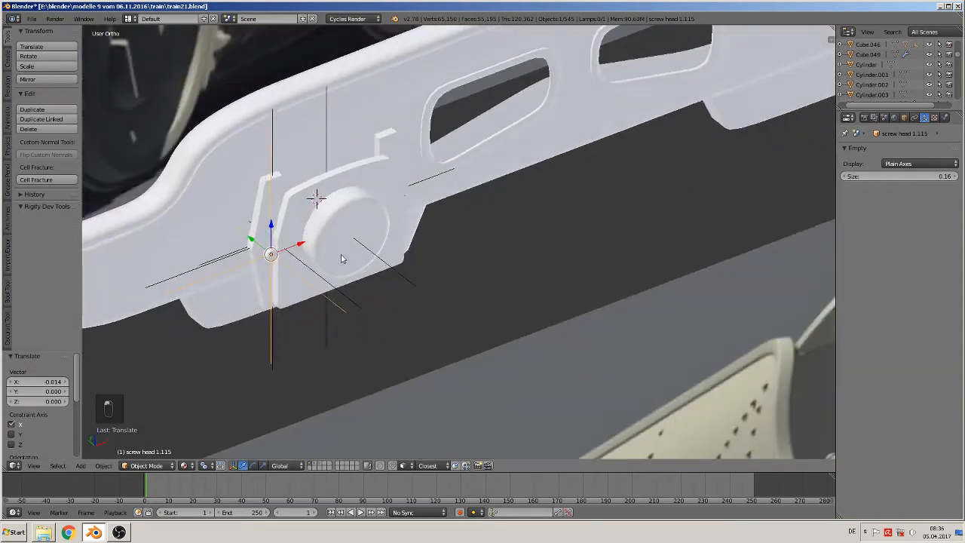
left_click_drag(257, 249, 265, 220)
middle_click_drag(286, 239, 272, 238)
Add the axle-box plate, the axle cap, the other screw head and the bracket nearest the opening to the selection.
right_click(284, 224, "shift")
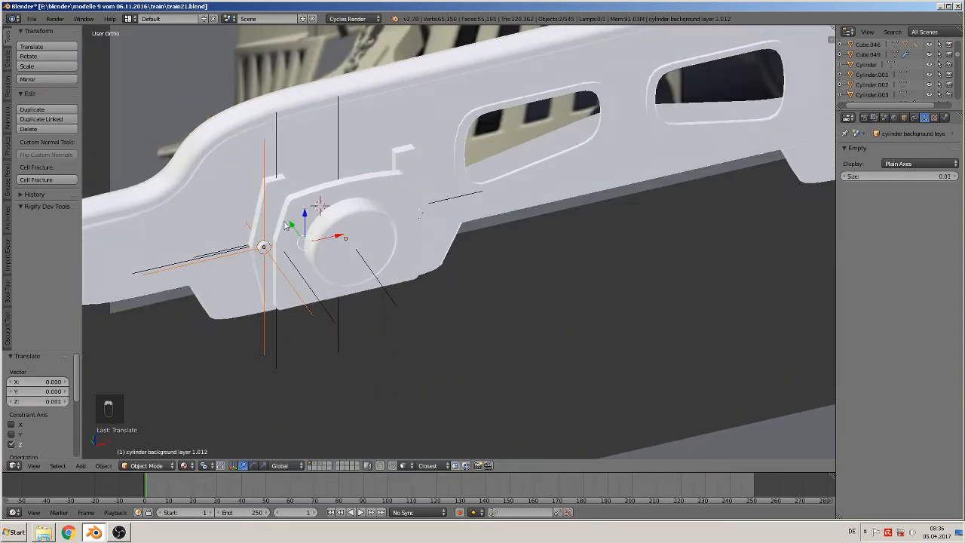
right_click(334, 223, "shift")
right_click(356, 240, "shift")
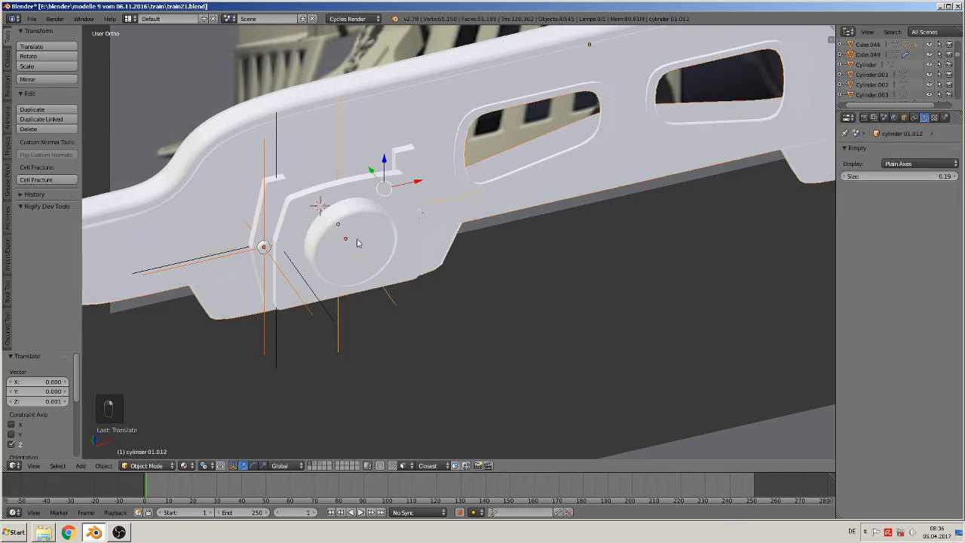
middle_click_drag(425, 216, 377, 237)
right_click(393, 224, "shift")
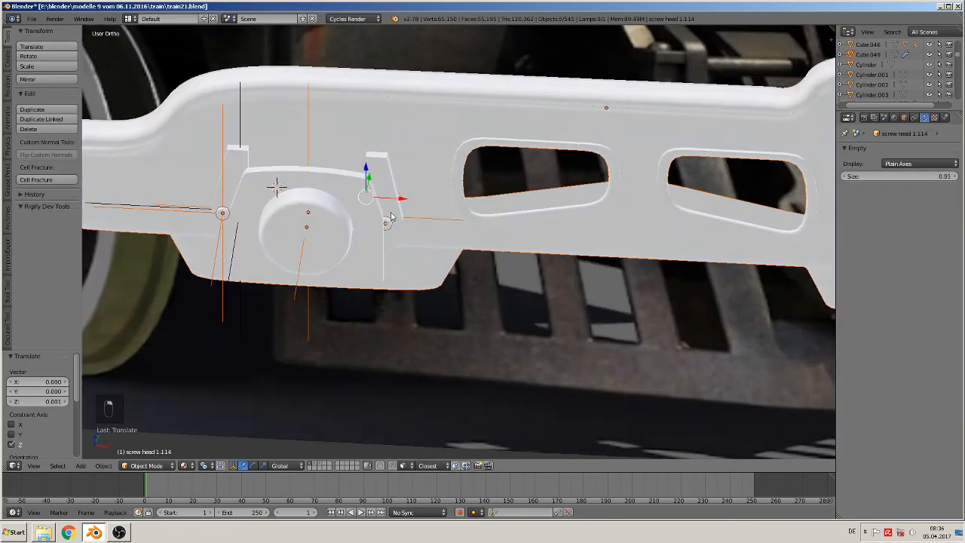
right_click(387, 201, "shift")
middle_click_drag(386, 196, 282, 254)
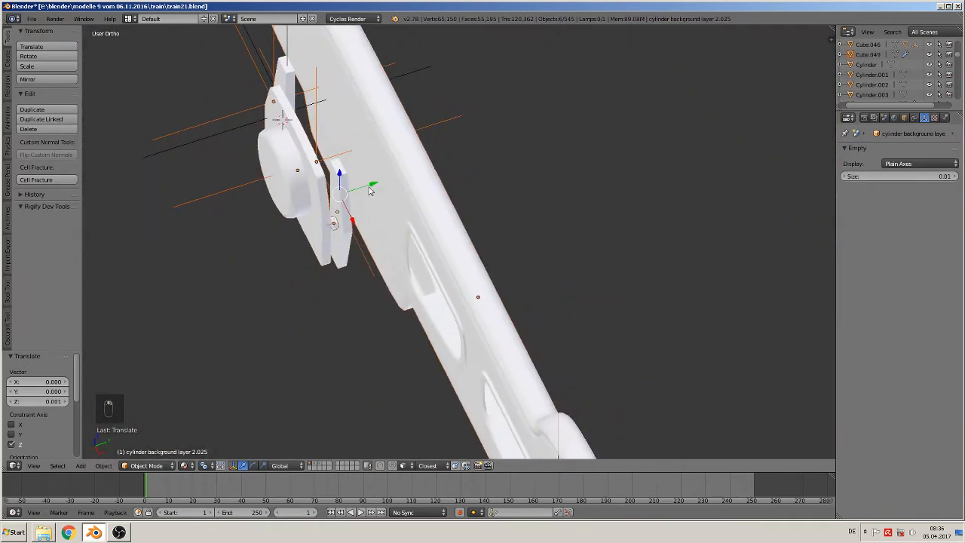
Try moving the selection -0.013 along Y, undo that move, and take the side frame out of the selection.
key("g")
key("y")
left_click(354, 206)
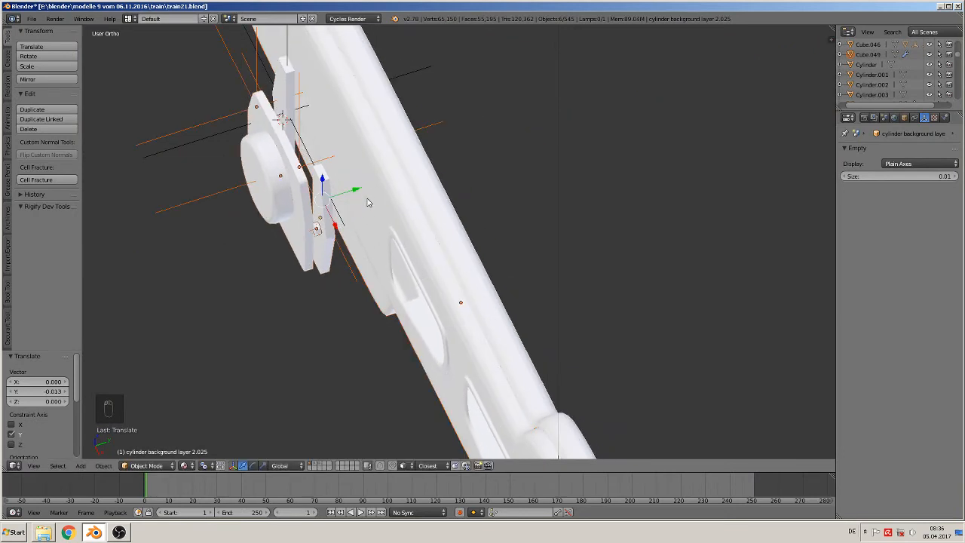
key("ctrl+z")
right_click(377, 223, "shift")
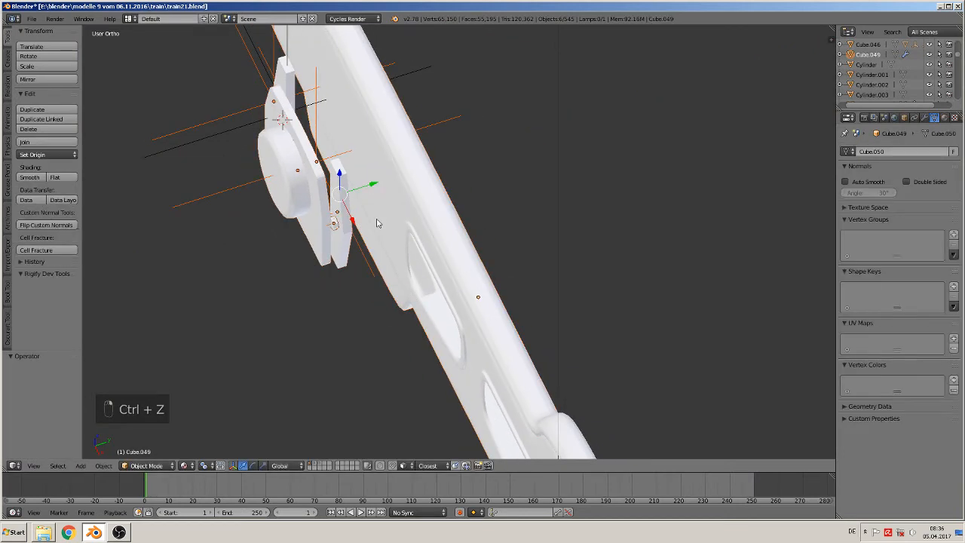
Try to move the selected axle-box parts -0.004 along Y without the side frame.
key("g")
key("y")
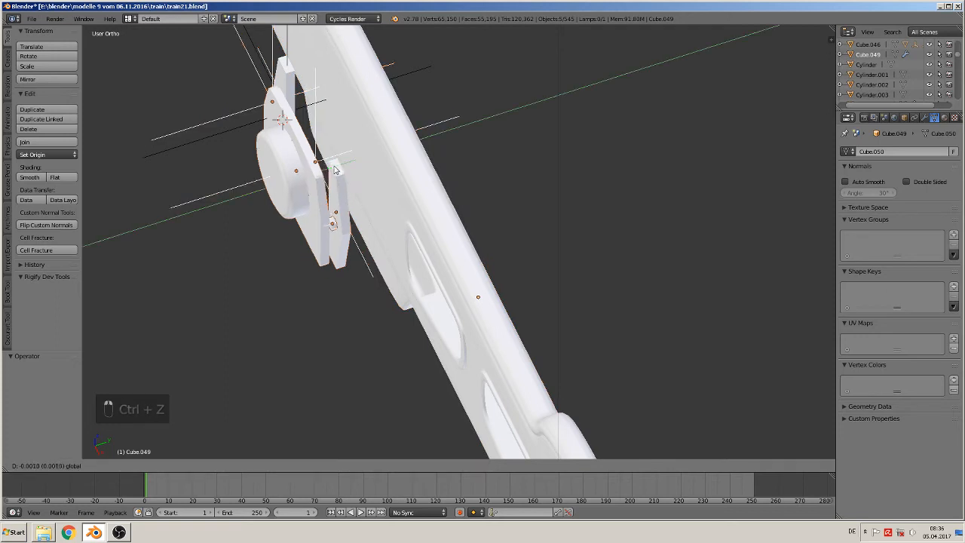
left_click(335, 178)
key("ctrl+t")
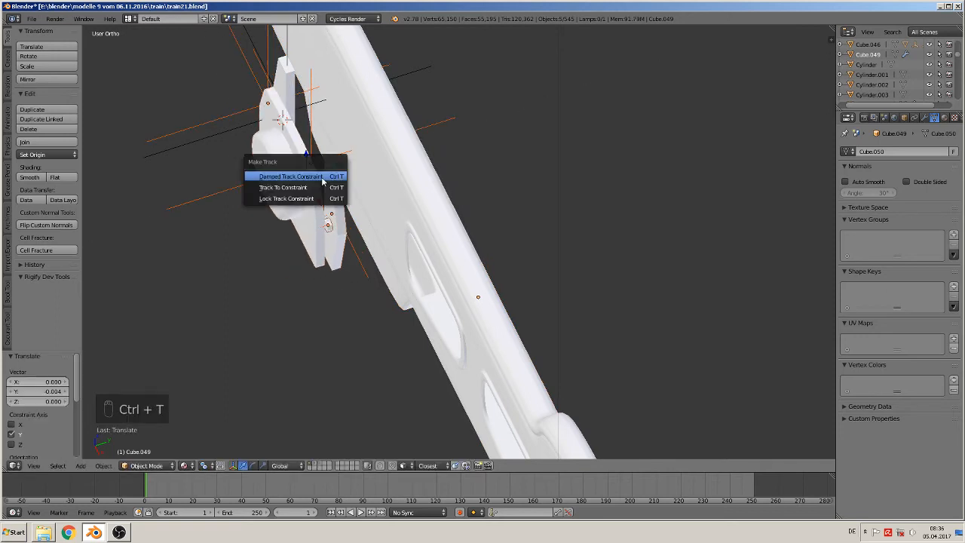
key("ctrl+z")
Add the low-end side bracket to the selection and move all the axle-box parts 0.024 along Y into the frame.
right_click(277, 90, "shift")
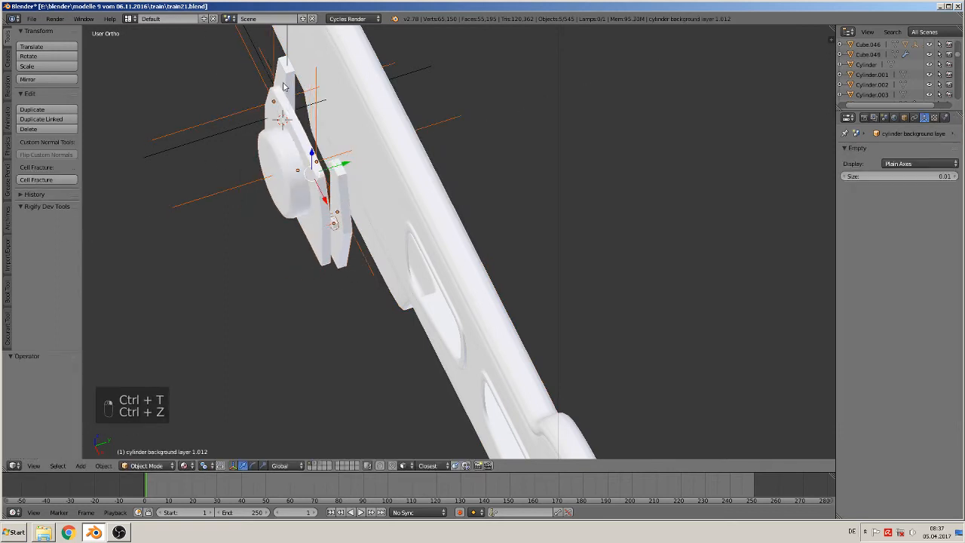
left_click_drag(340, 153, 381, 156)
middle_click_drag(381, 156, 459, 101)
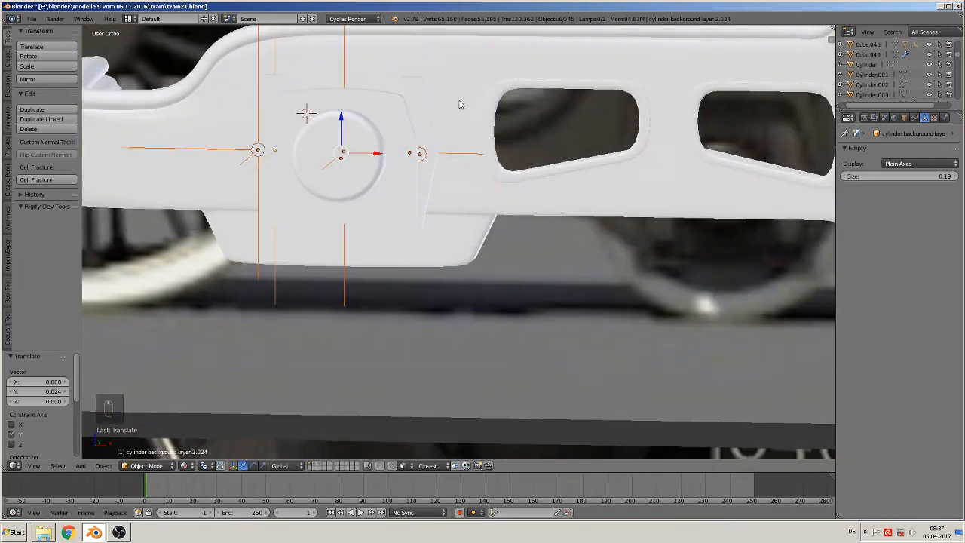
Duplicate the axle-box parts, move the copy 0.436 along X over the foot under the frame's raised end, and clear the selection.
scroll(448, 165, "down", 2)
scroll(465, 155, "up", 1)
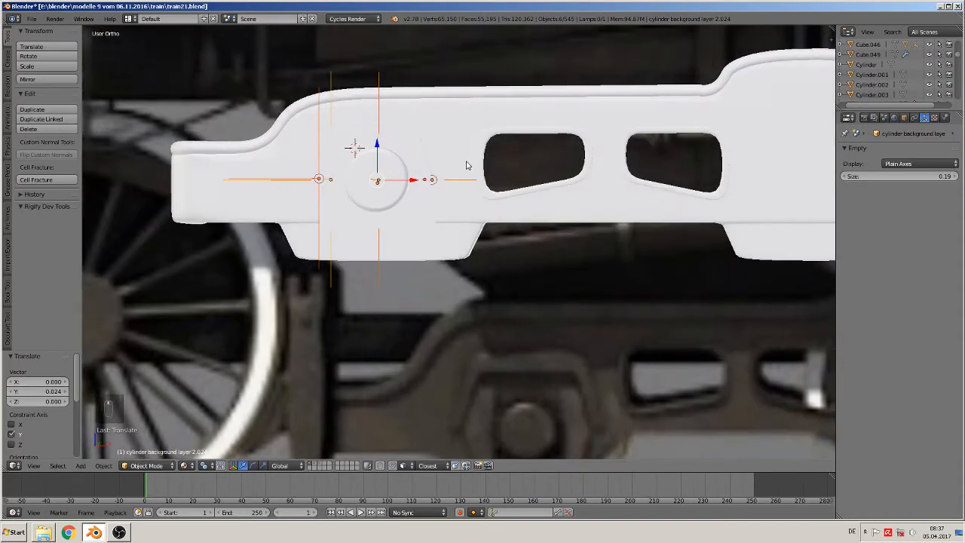
middle_click_drag(565, 237, 420, 264, "shift")
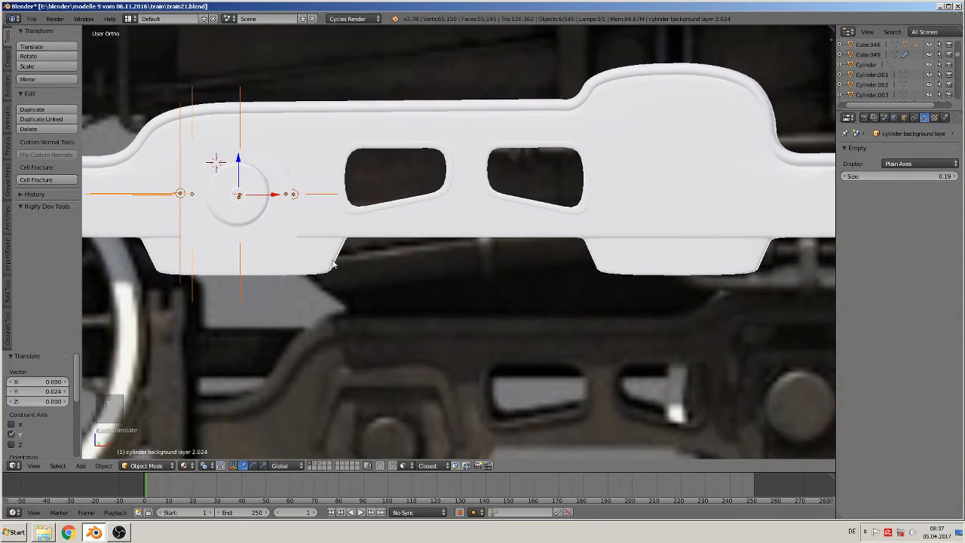
key("shift+d")
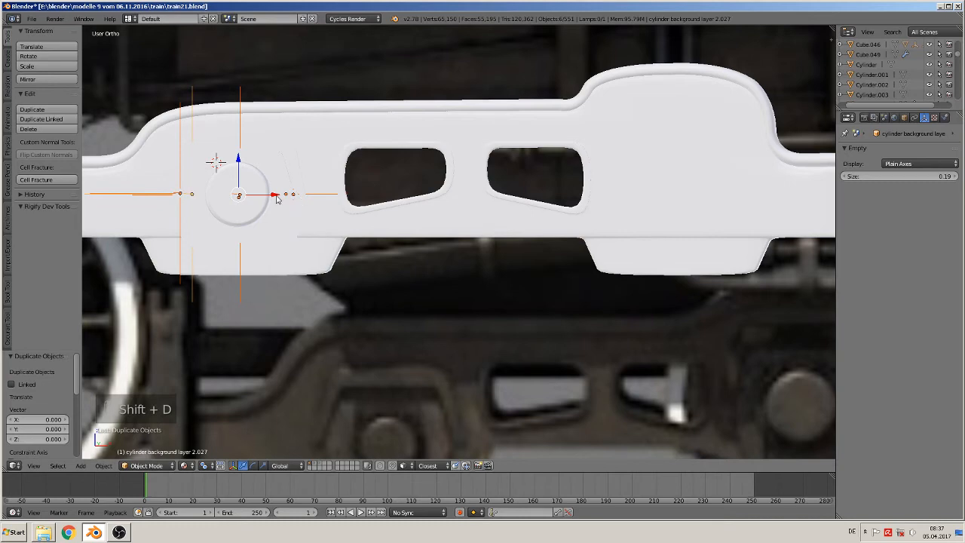
key("x")
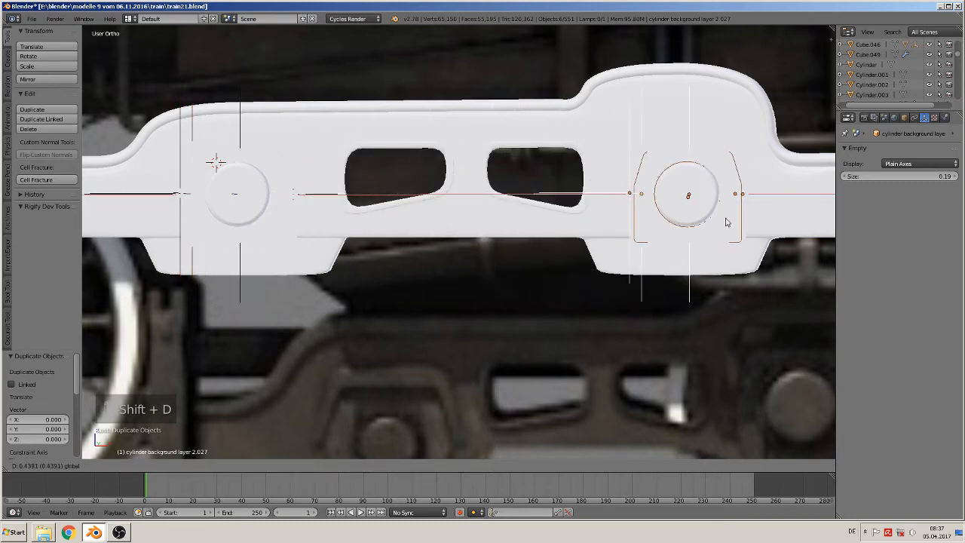
left_click(723, 217)
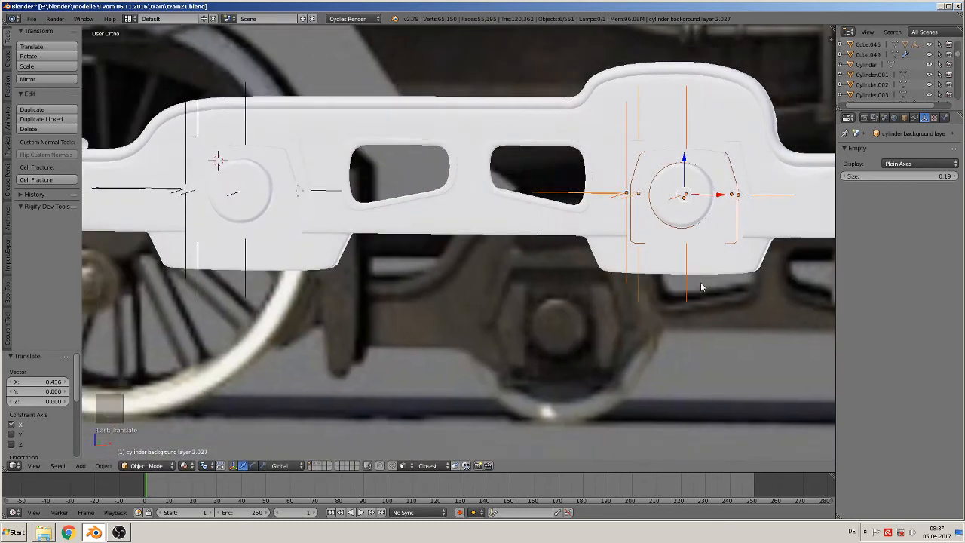
key("a")
In front view, compare both axle boxes of the side frame with those on the locomotive reference image.
middle_click_drag(605, 325, 459, 312)
key("KP_1")
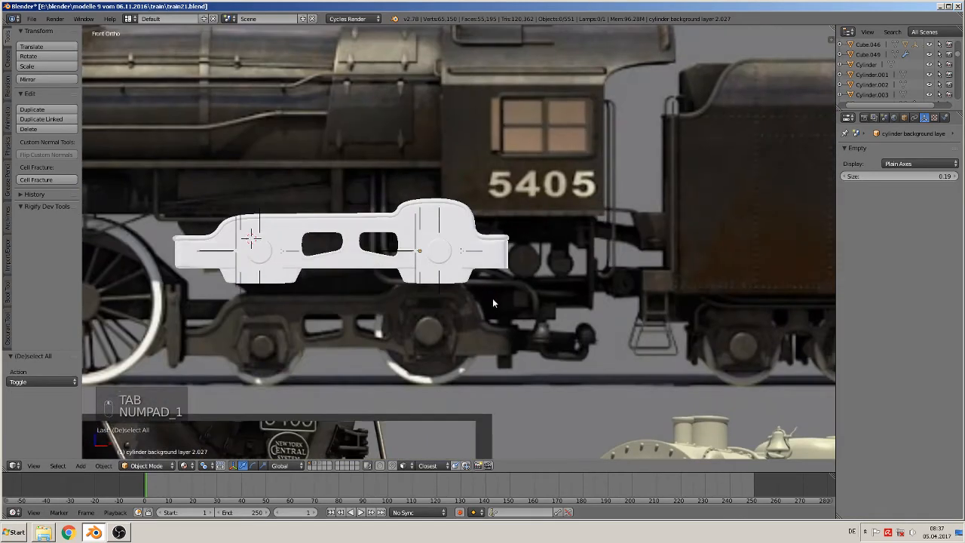
scroll(430, 347, "up", 5)
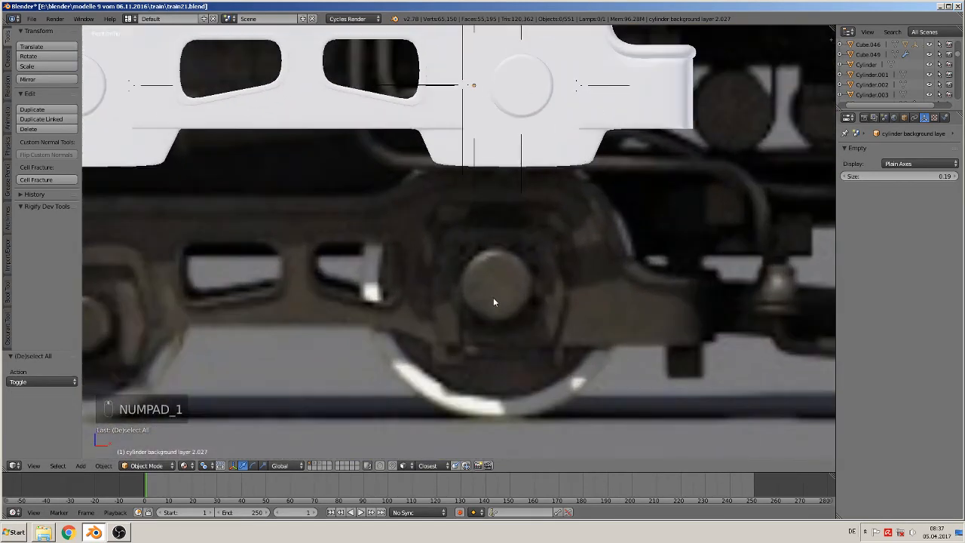
scroll(494, 299, "down", 3)
middle_click_drag(318, 306, 440, 265, "shift")
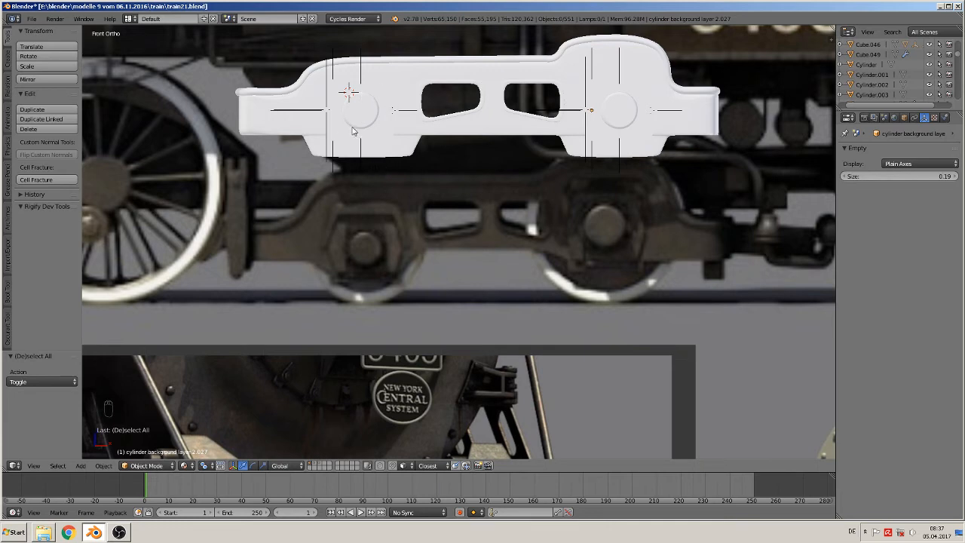
scroll(365, 118, "up", 5)
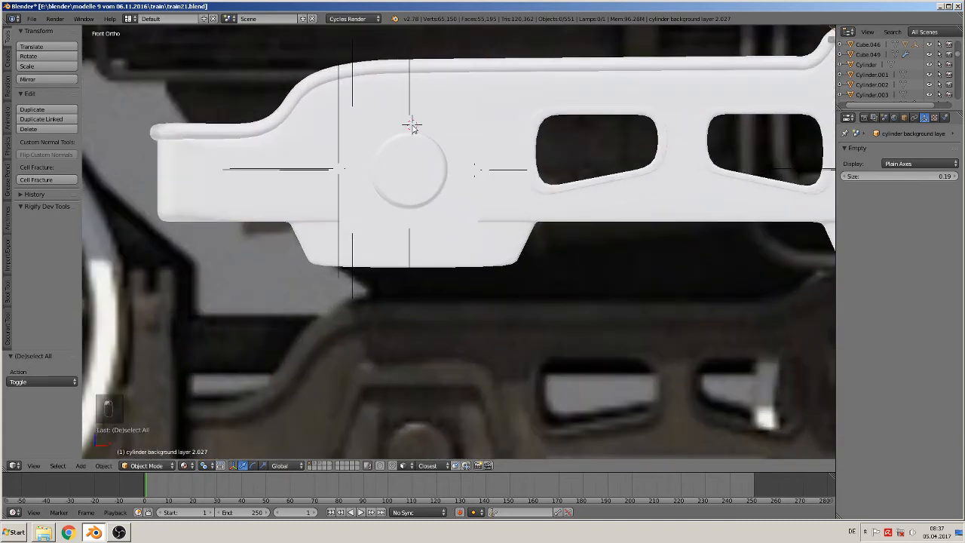
scroll(413, 175, "up", 3)
In wireframe, add a cylinder mesh with 6 vertices just above the round axle cap on the side frame's low end.
key("z")
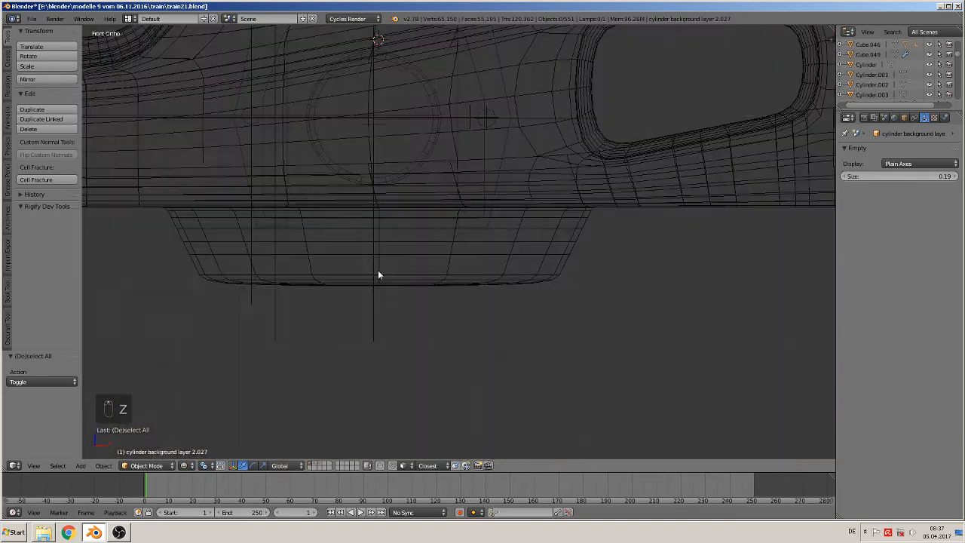
middle_click_drag(376, 161, 407, 269, "shift")
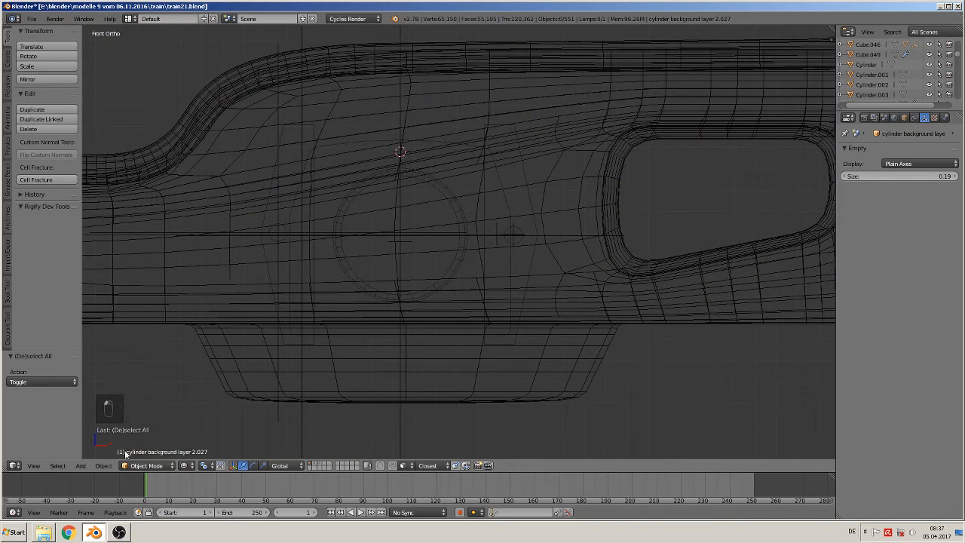
left_click(80, 466)
mouse_move(96, 453)
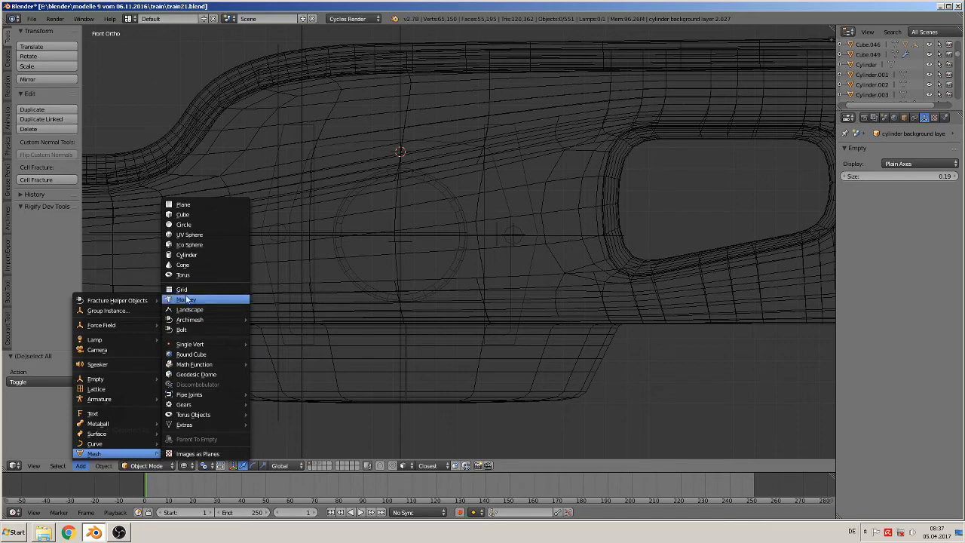
left_click(197, 255)
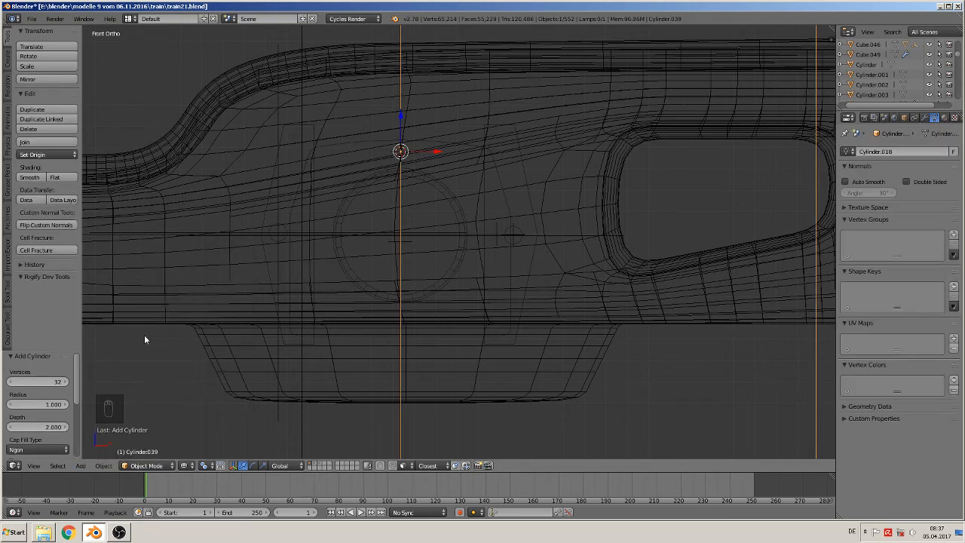
left_click(55, 381)
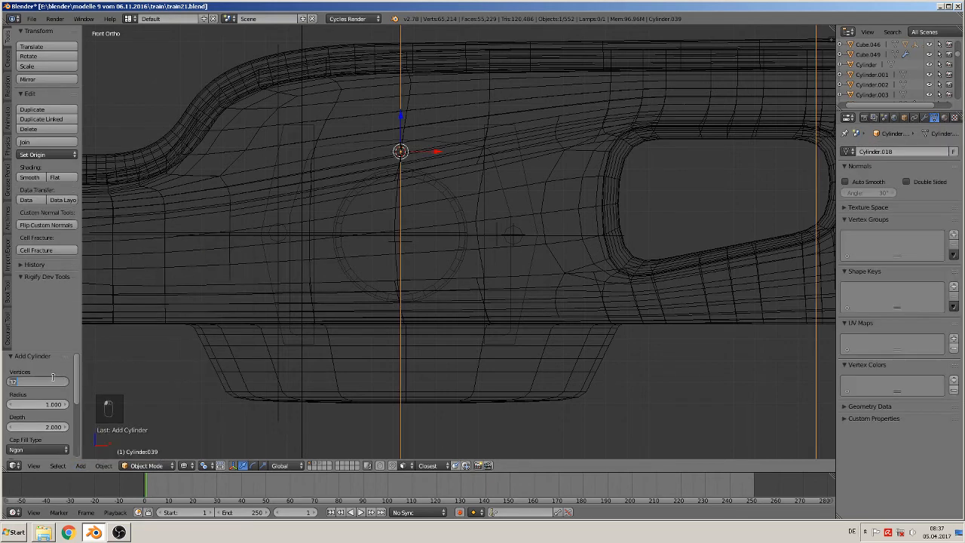
key("Return")
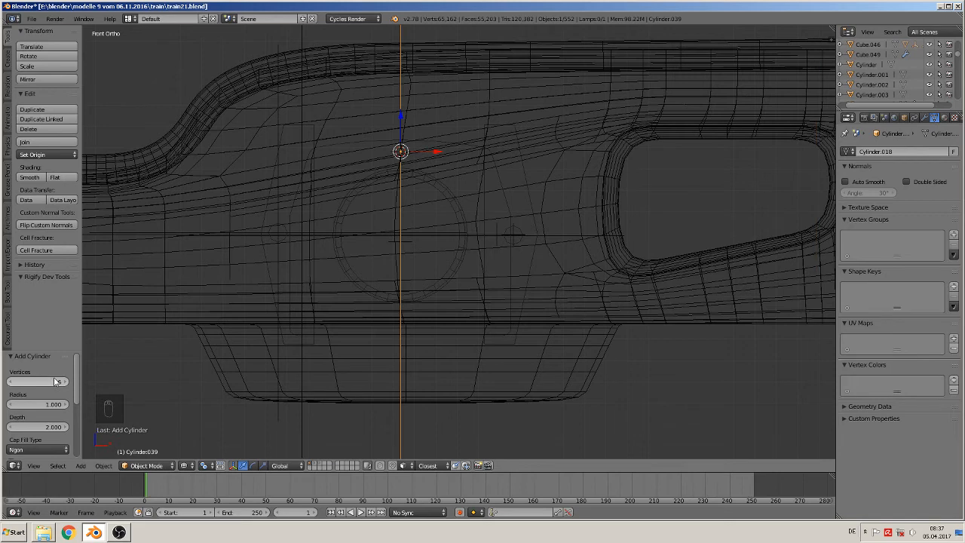
Scale the six-sided cylinder to 0.073, rotate it 90° about X to face front, and scale it by 0.261 to bolt size.
key("s")
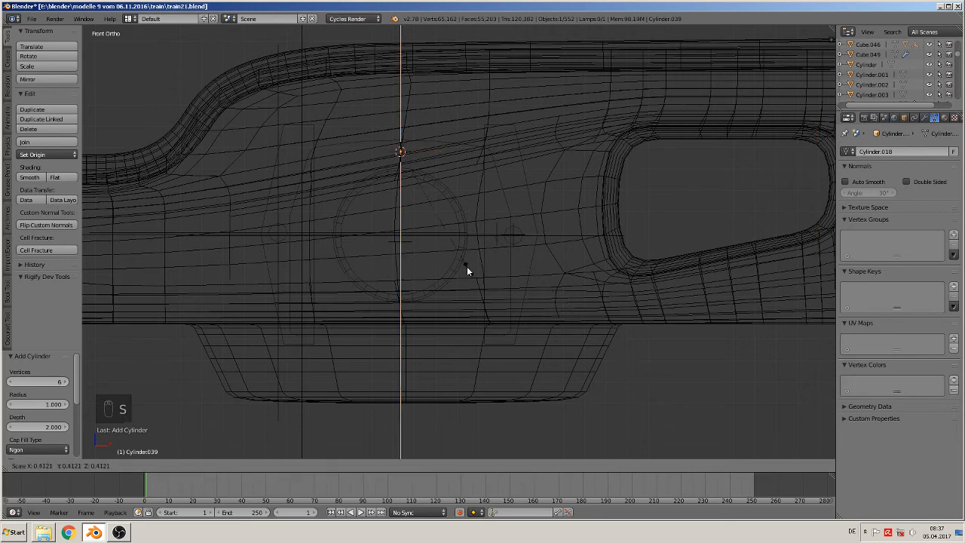
left_click(406, 194)
key("s")
left_click(420, 176)
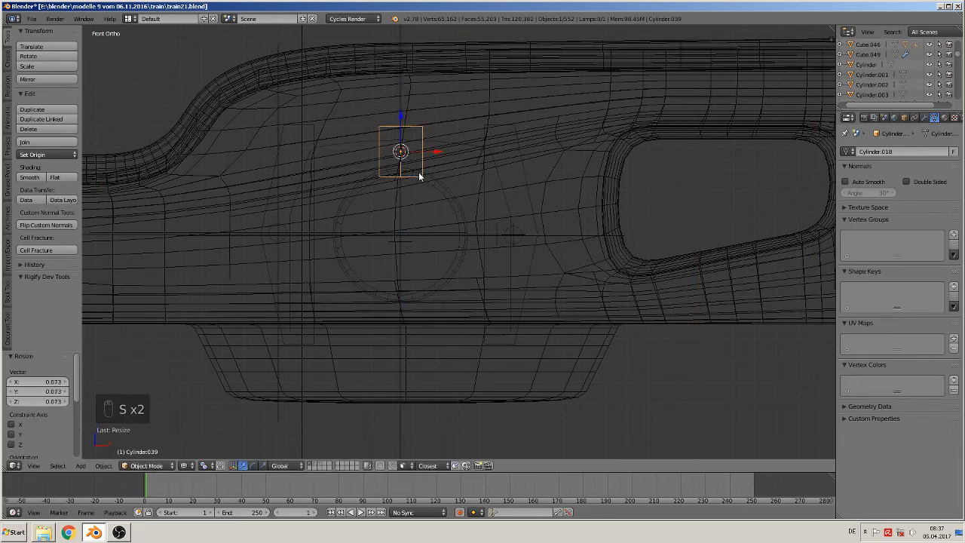
type("rx90")
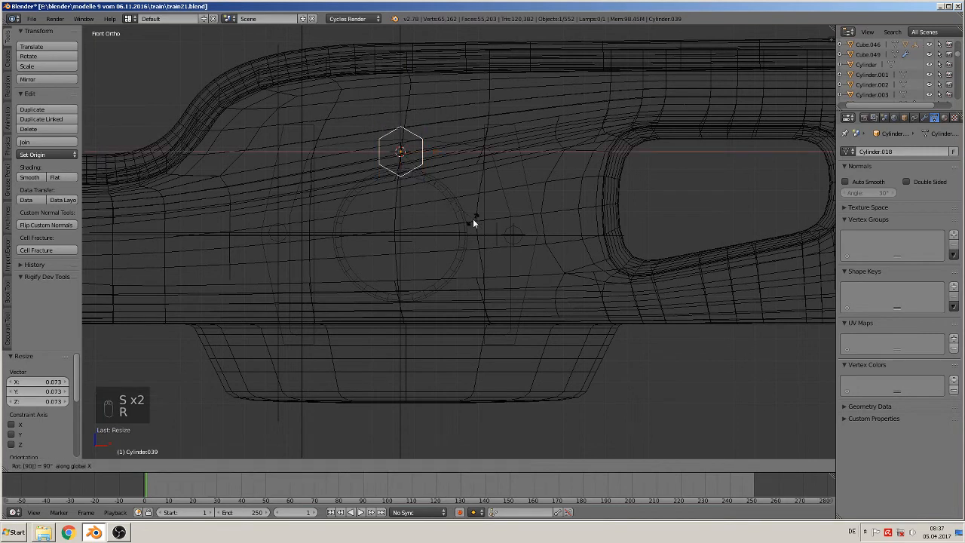
key("Return")
key("s")
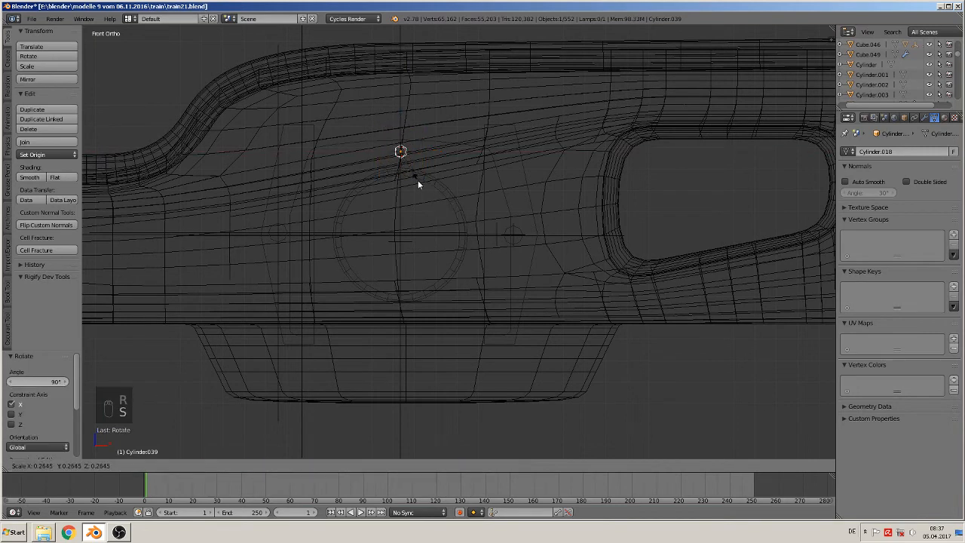
left_click(432, 194)
scroll(420, 259, "up", 2)
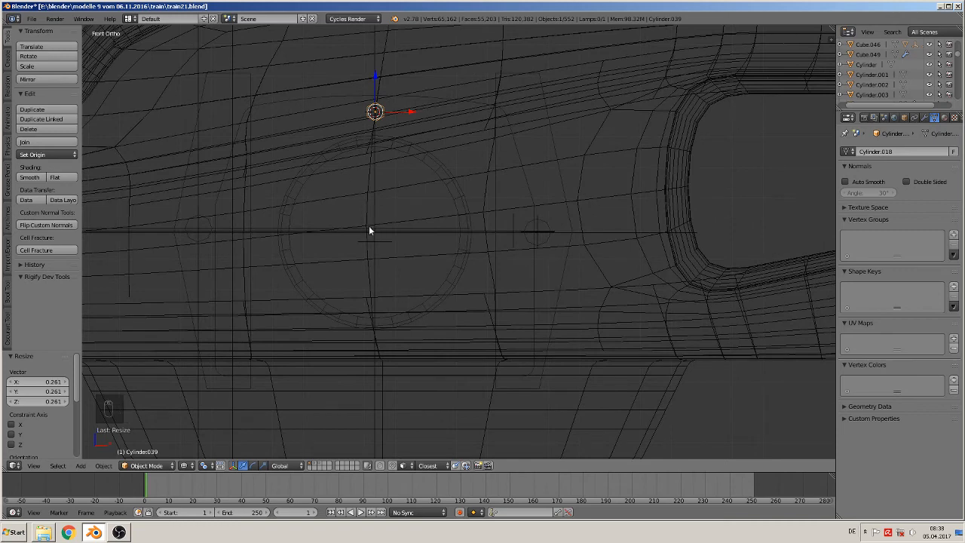
In material shading, examine the axle caps and axle boxes of the trailing truck in the locomotive reference images.
scroll(369, 233, "down", 5)
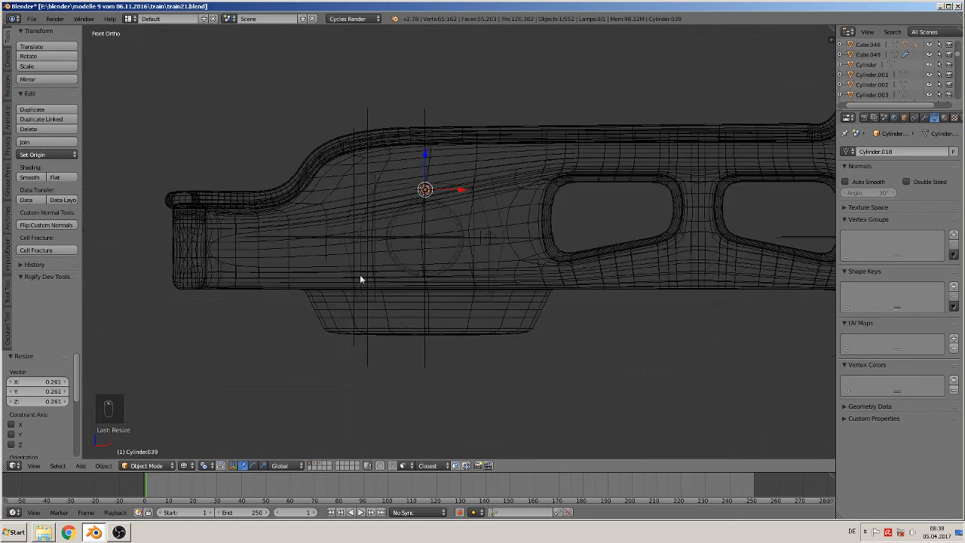
left_click(184, 466)
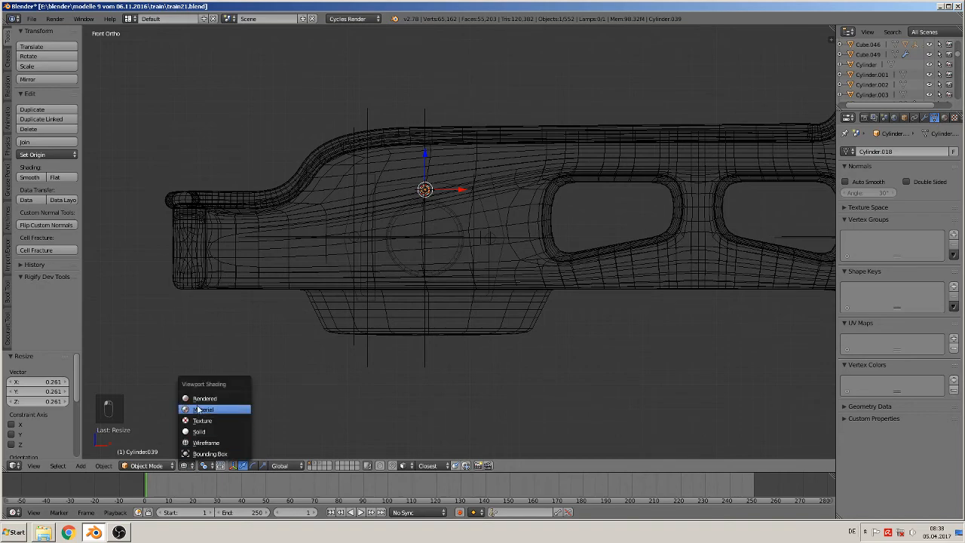
left_click(199, 409)
scroll(361, 362, "down", 7)
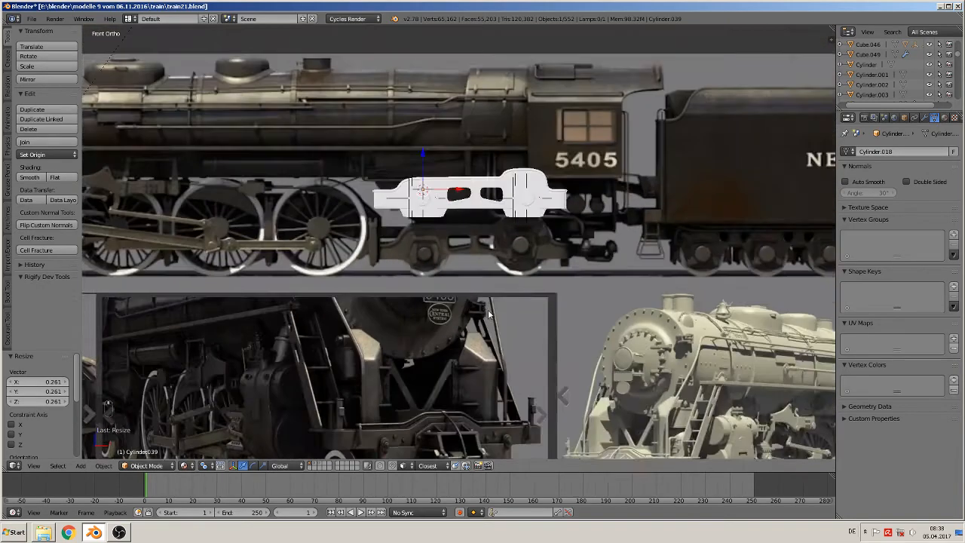
scroll(488, 312, "down", 3)
middle_click_drag(614, 367, 574, 212, "shift")
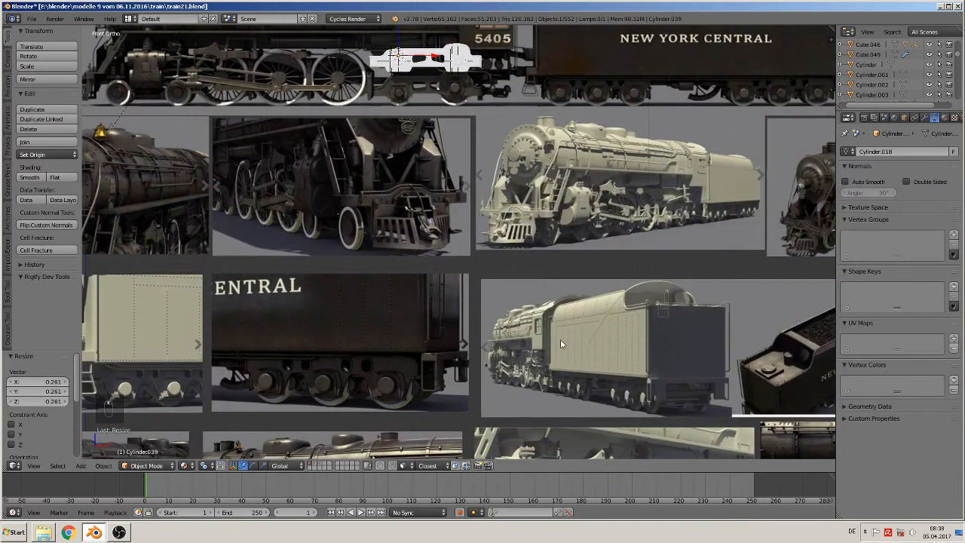
middle_click_drag(560, 343, 712, 175, "shift")
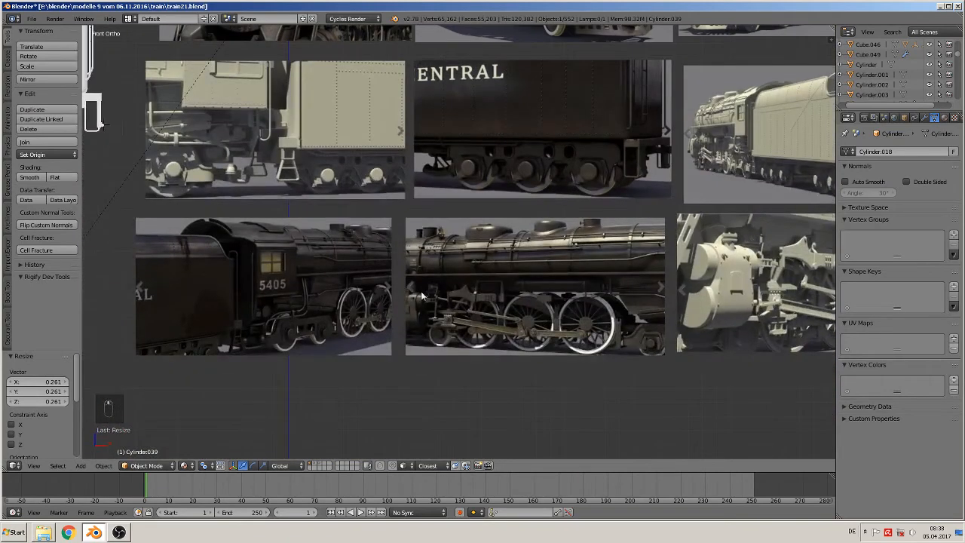
scroll(554, 224, "up", 10)
middle_click_drag(368, 324, 407, 276, "shift")
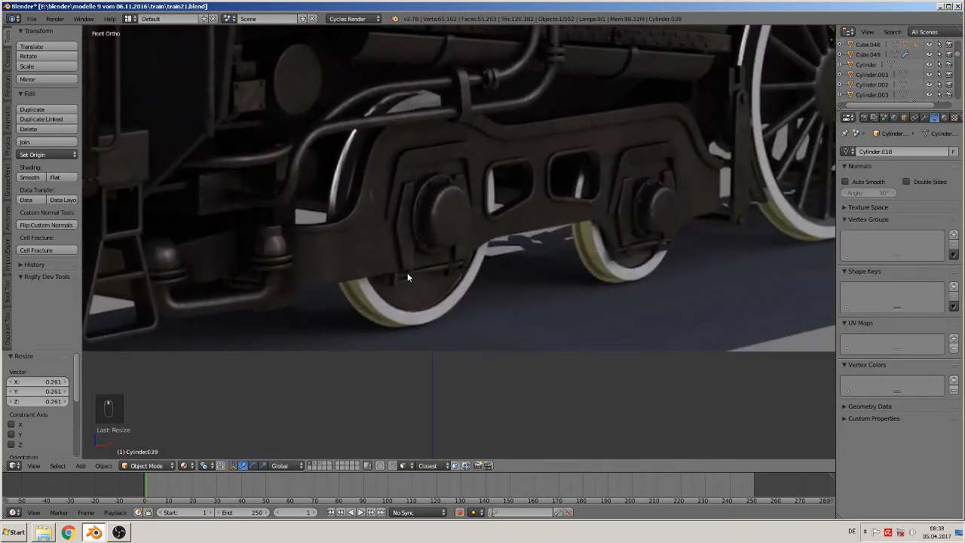
scroll(411, 269, "up", 2)
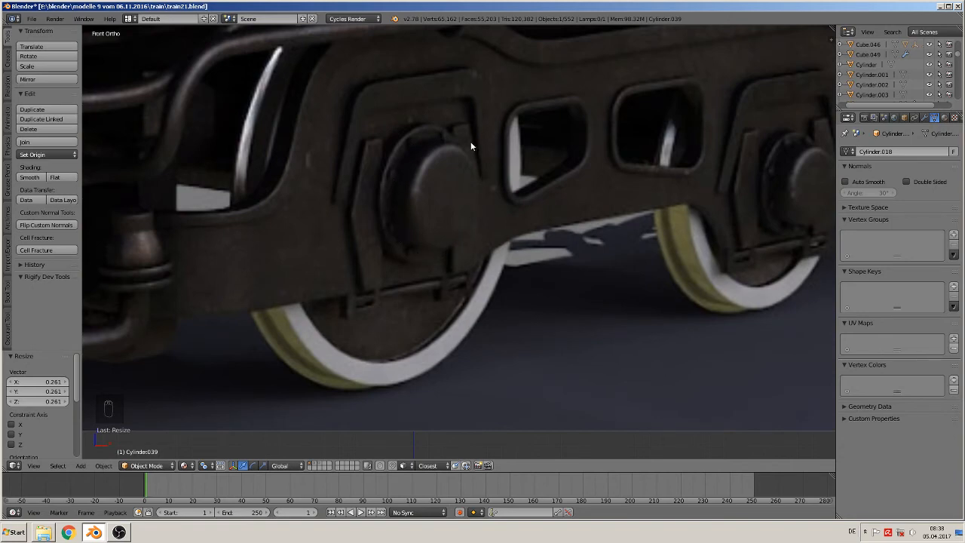
scroll(573, 217, "down", 12)
middle_click_drag(662, 181, 463, 423, "shift")
scroll(496, 347, "down", 4)
middle_click_drag(550, 223, 451, 385, "shift")
scroll(451, 383, "up", 9)
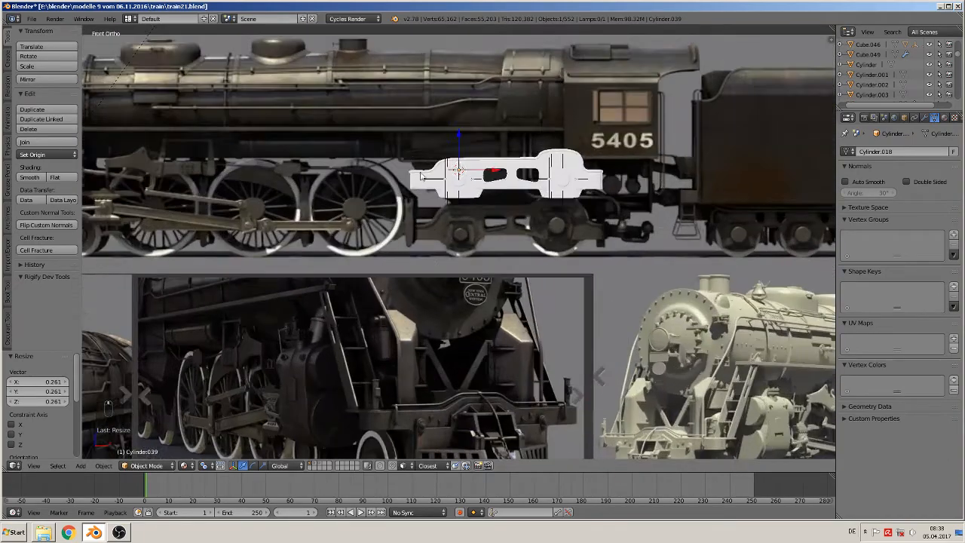
Move the hexagonal bolt -0.028 along Y, out in front of the axle box.
scroll(380, 297, "up", 3)
middle_click_drag(446, 175, 290, 322, "shift")
scroll(323, 319, "up", 4)
key("g")
key("y")
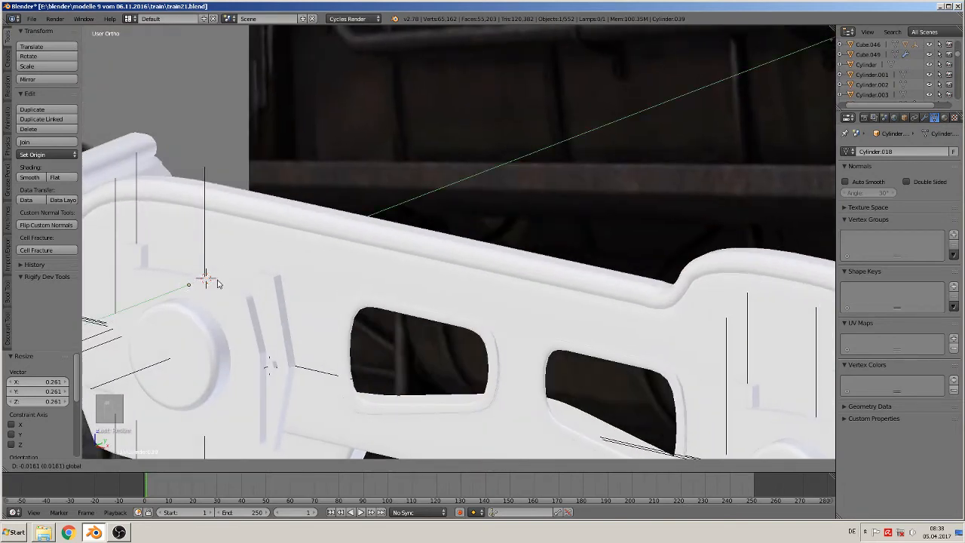
left_click(213, 290)
middle_click_drag(223, 279, 425, 208, "shift")
scroll(425, 231, "up", 6)
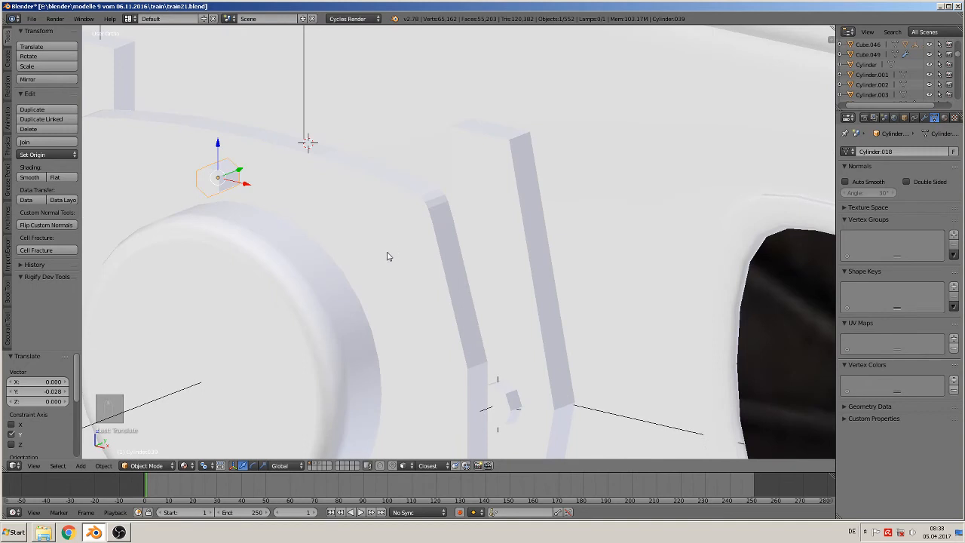
Flatten the bolt along Y to about 0.377 of its depth and enlarge it uniformly by 1.371.
key("s")
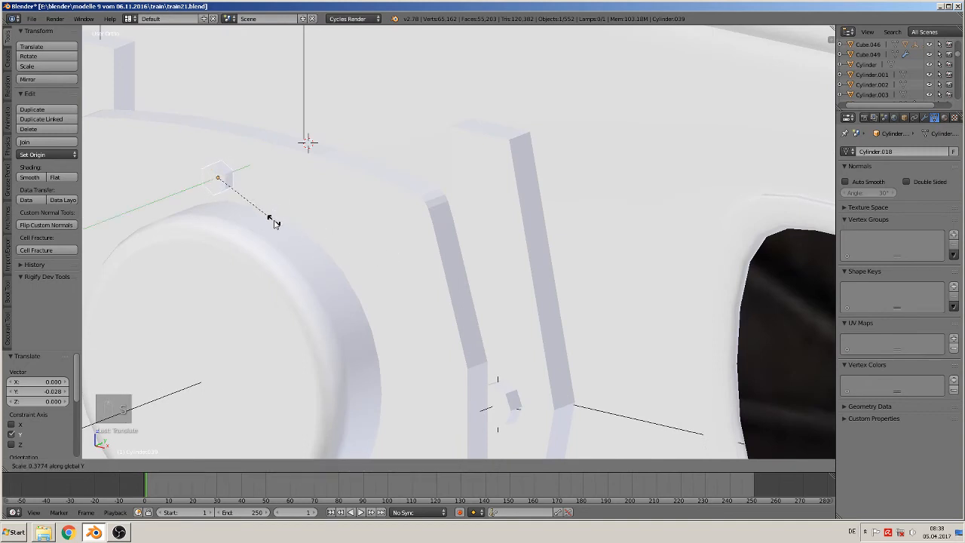
left_click(274, 223)
key("s")
left_click(300, 258)
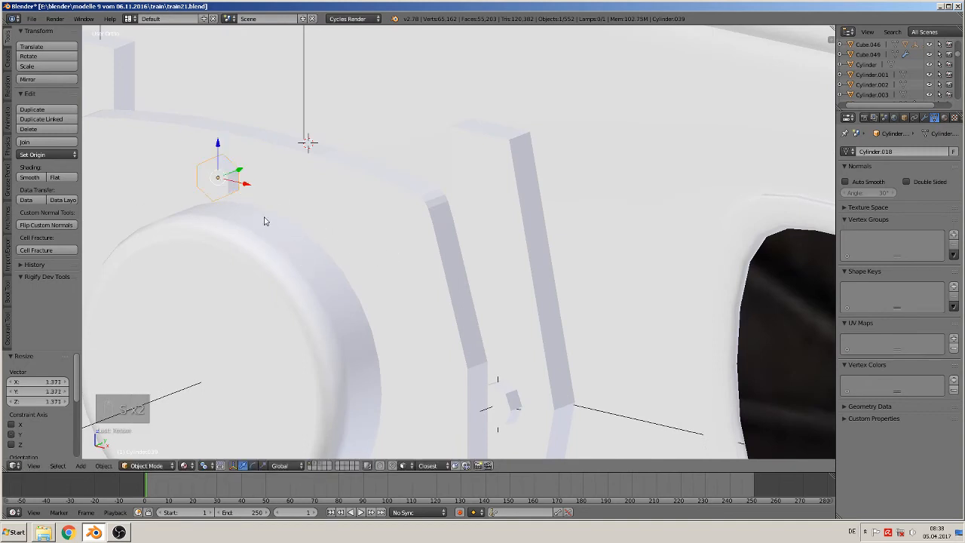
Shift the bolt 0.005 along X, and in front view move it -0.006 along X and -0.003 along Z, centred above the axle cap.
left_click_drag(248, 186, 267, 195)
middle_click_drag(284, 222, 336, 202)
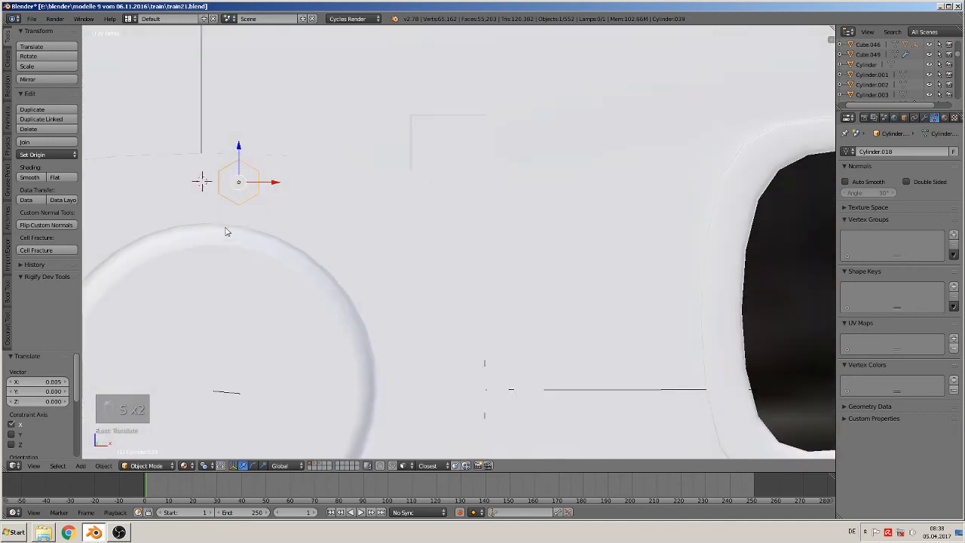
key("KP_1")
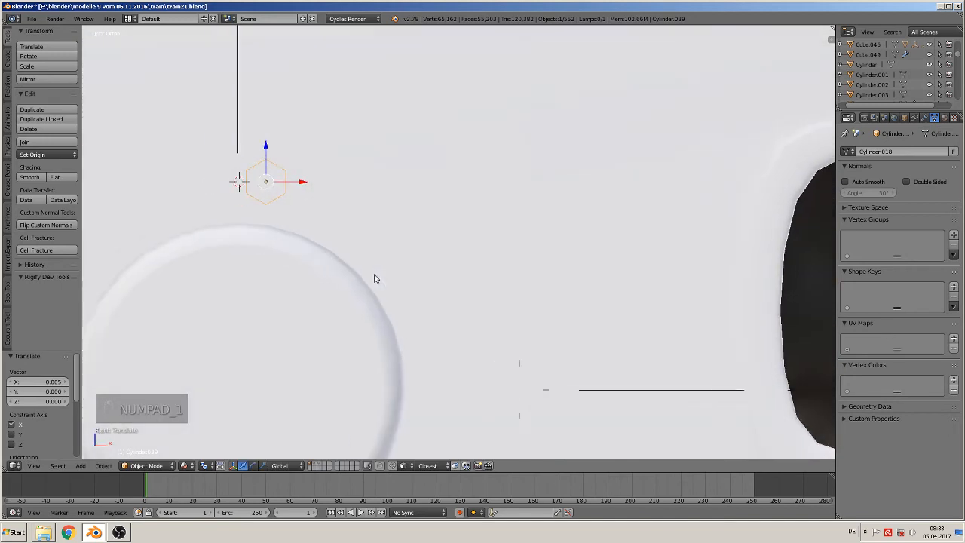
key("g")
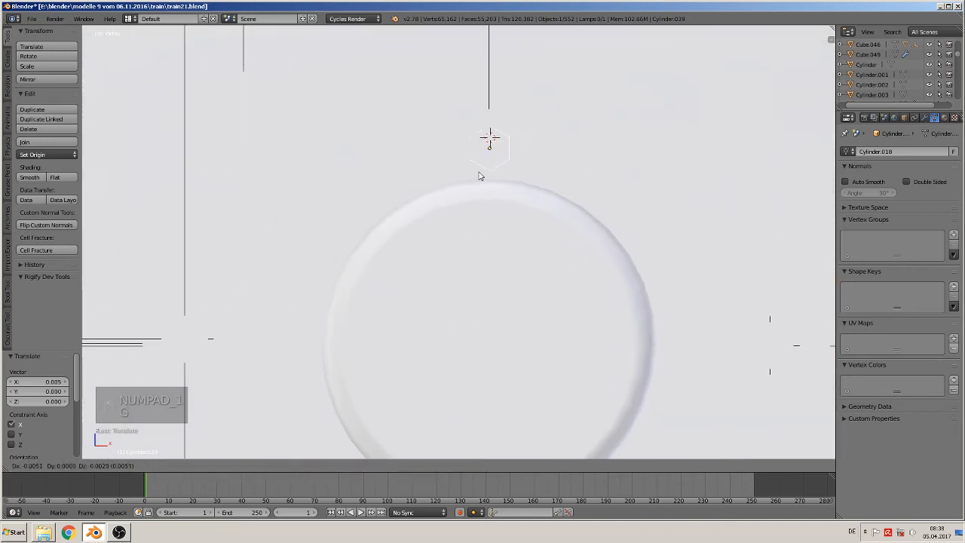
left_click(476, 181)
Place the 3D cursor at the centre of the round axle cap and set the bolt's origin to it.
middle_click_drag(593, 321, 550, 189, "shift")
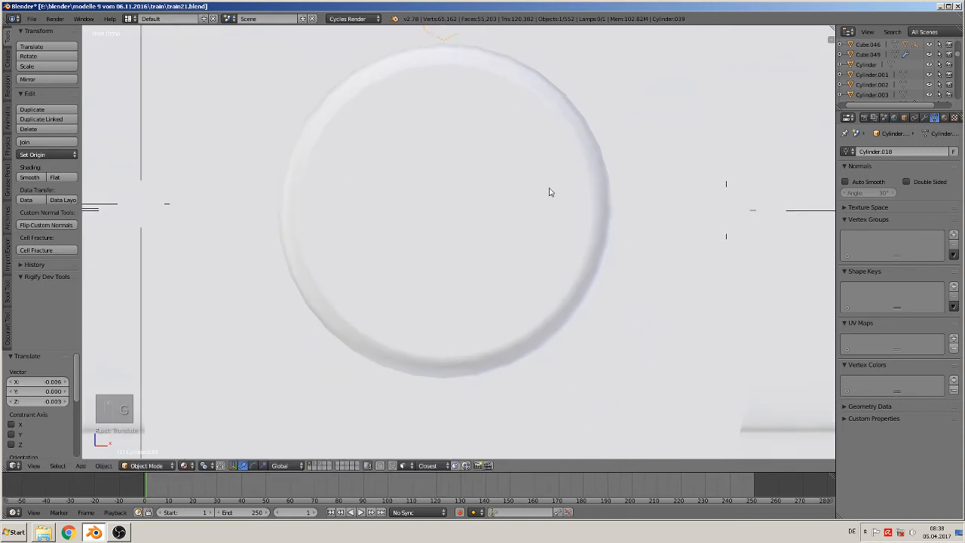
scroll(545, 200, "down", 2)
middle_click_drag(515, 251, 505, 284, "shift")
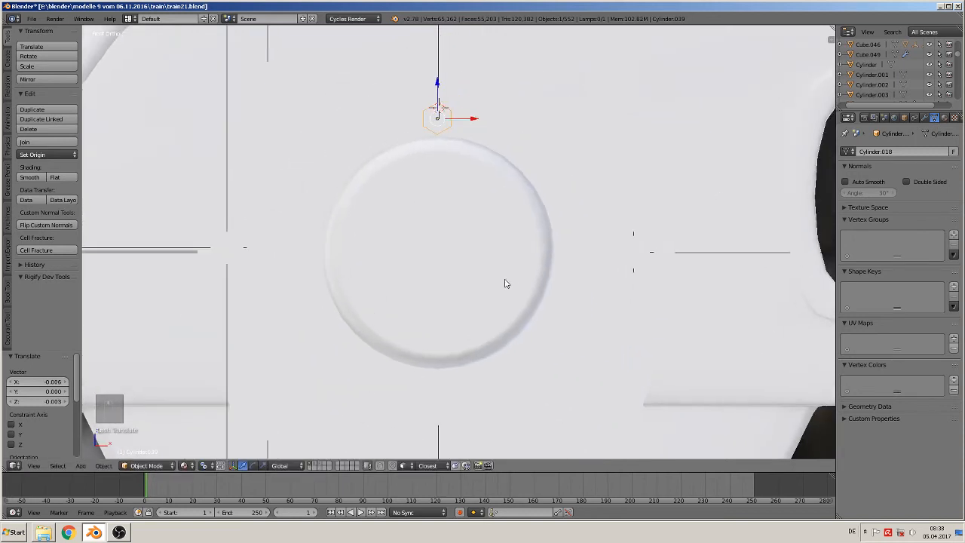
left_click(440, 256)
left_click(46, 155)
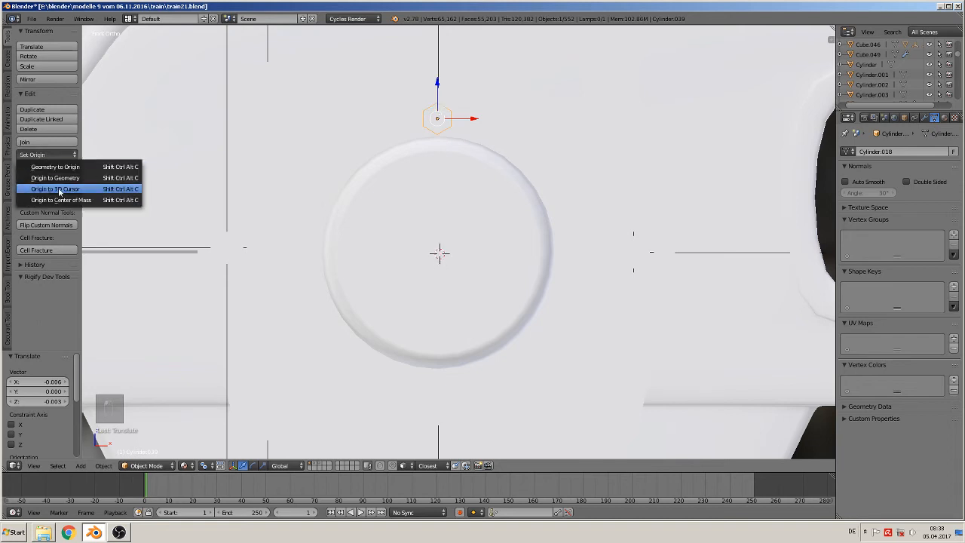
left_click(55, 188)
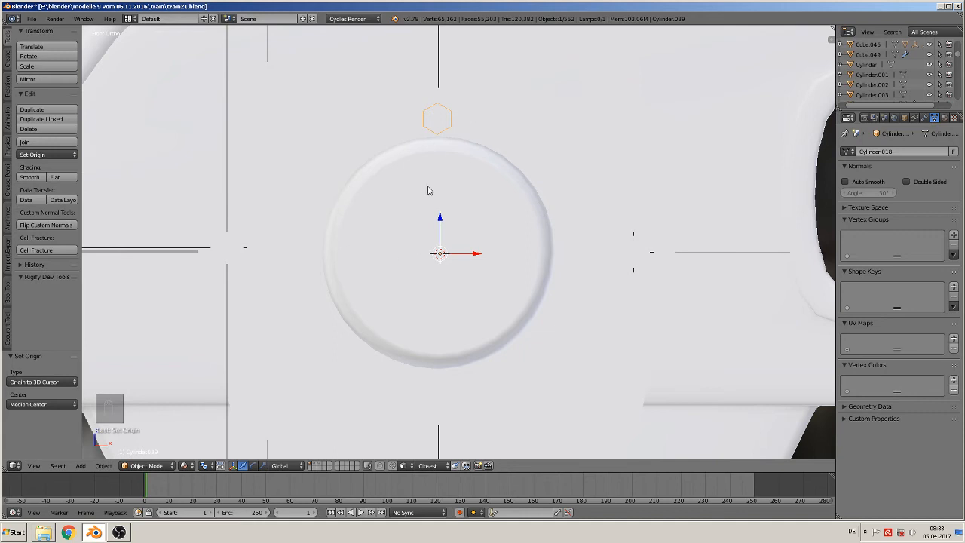
Spin the hexagonal bolt's mesh 360° around the axle cap's centre in 9 steps, forming a ring of bolts.
key("Tab")
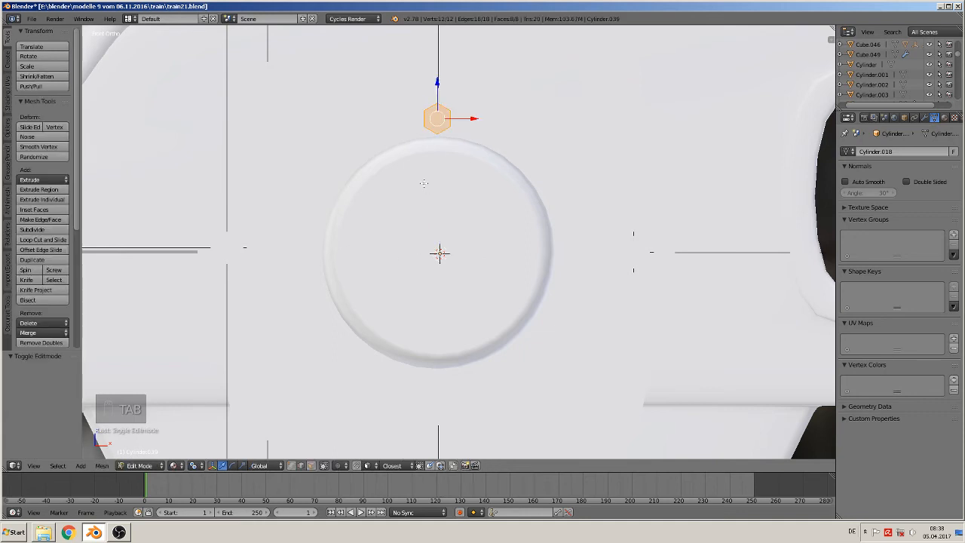
left_click(27, 270)
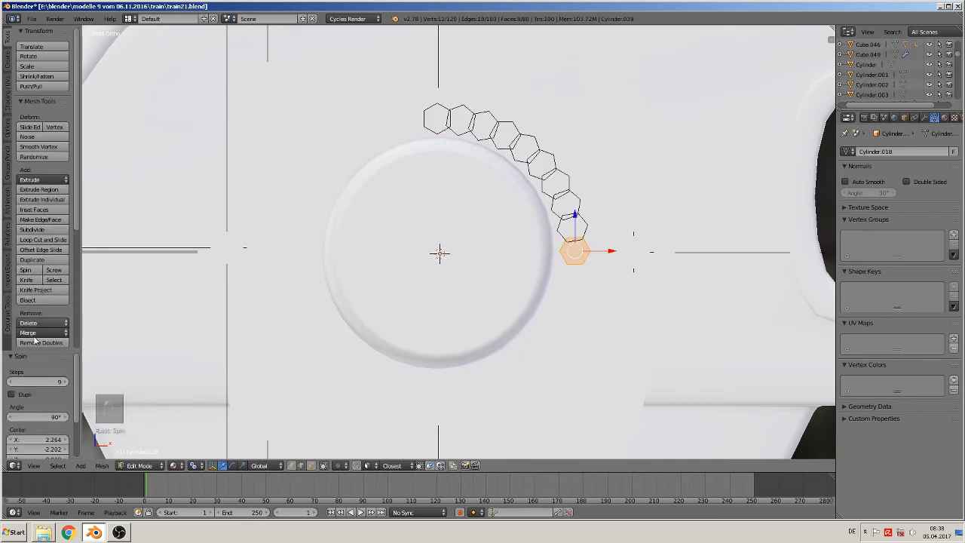
scroll(46, 346, "down", 2)
left_click(40, 416)
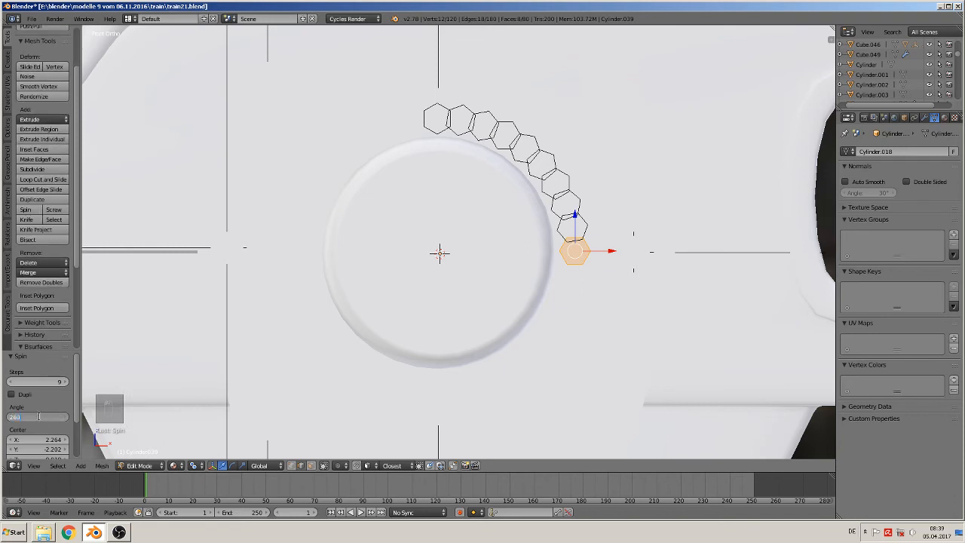
key("Return")
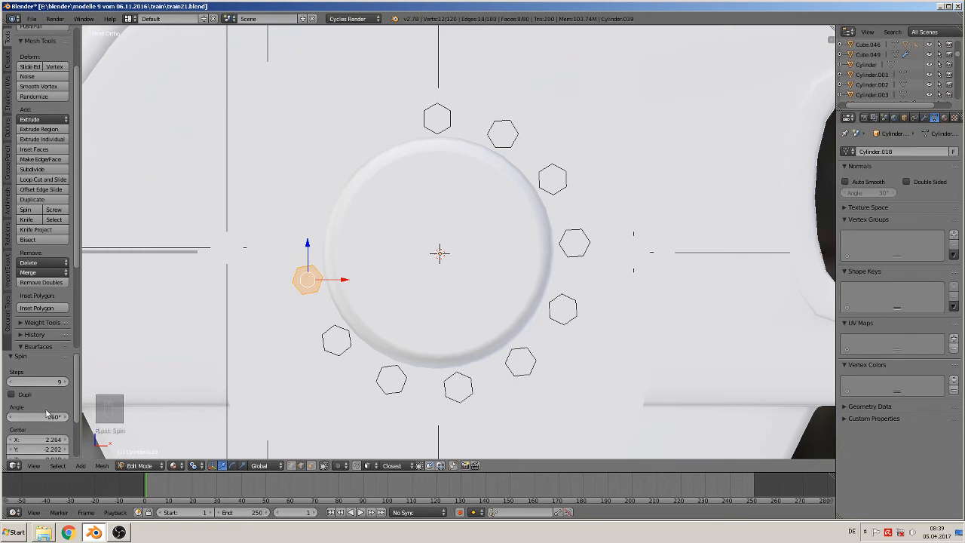
left_click(47, 417)
type("3")
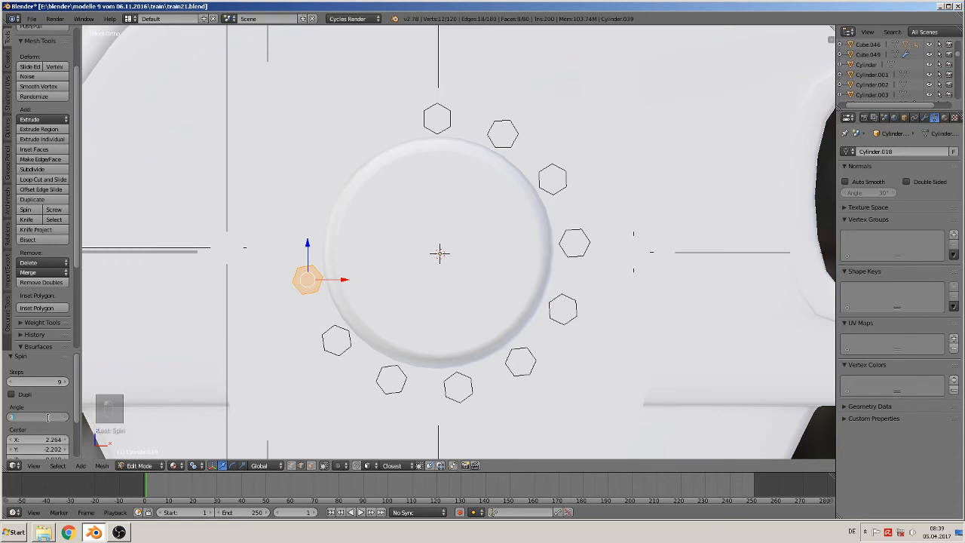
type("60")
key("Return")
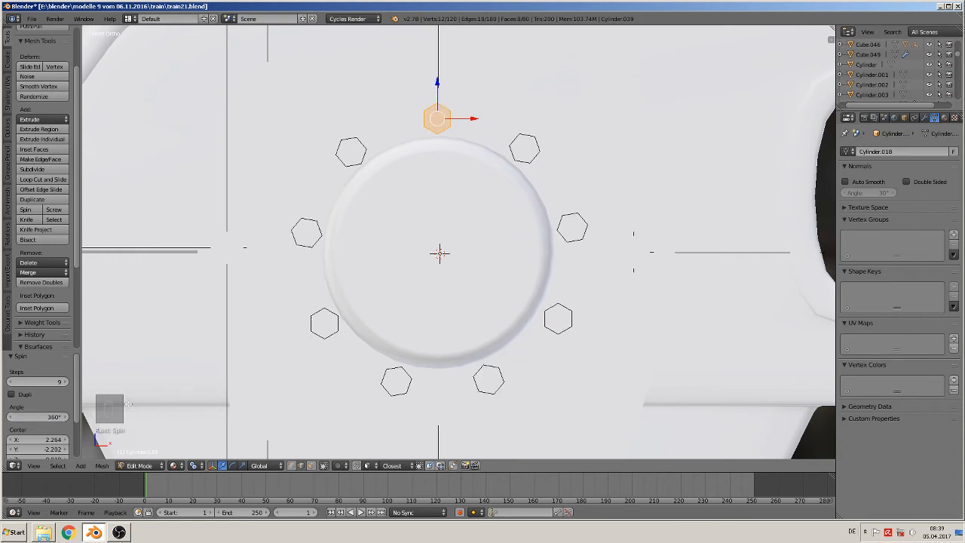
key("Tab")
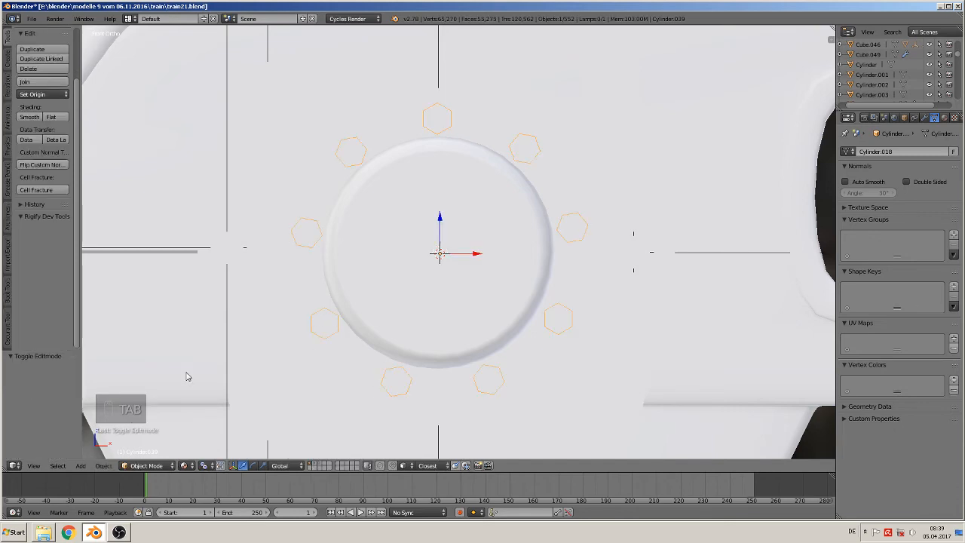
Move the ring of bolts 0.008 along Y so it sits against the axle-box plate.
scroll(190, 384, "down", 3)
middle_click_drag(198, 394, 235, 432)
scroll(235, 432, "up", 4)
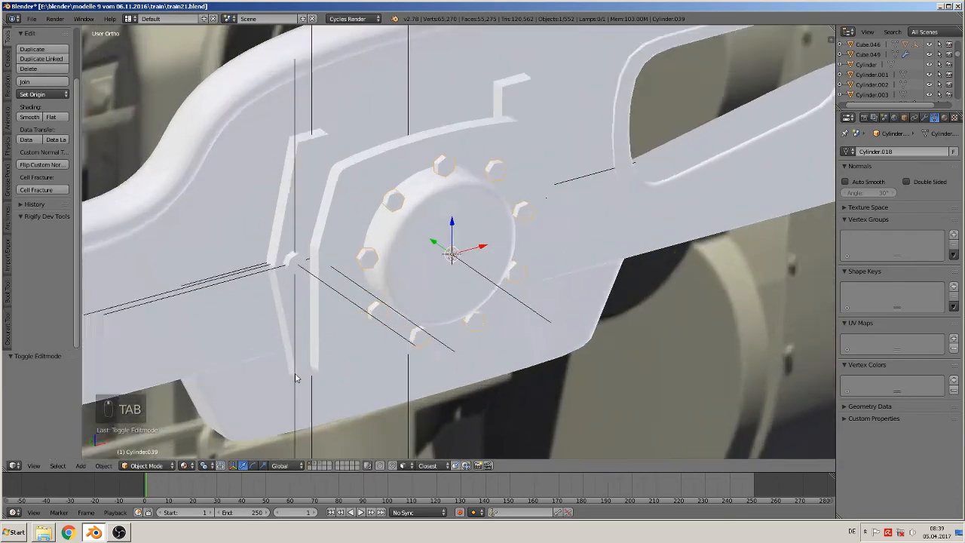
key("g")
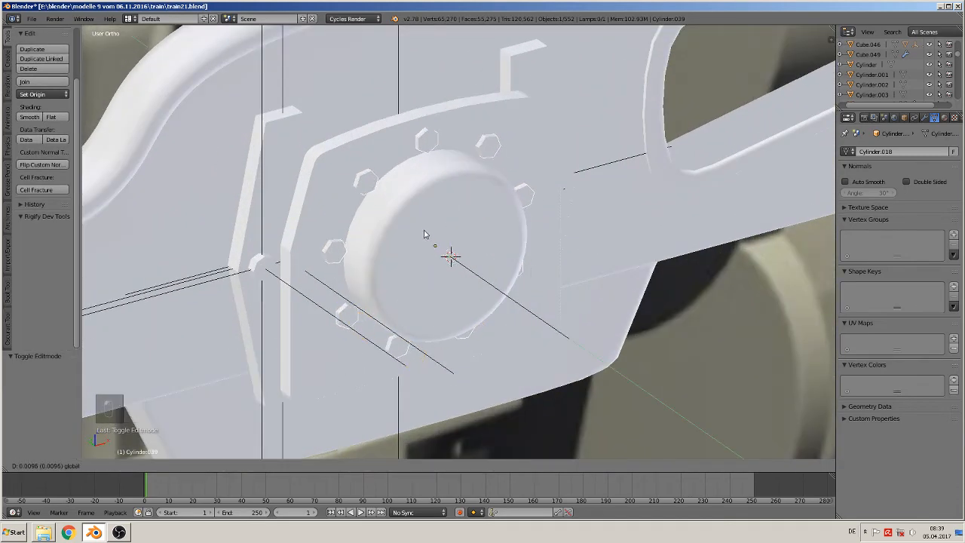
left_click(426, 236)
Duplicate the bolt ring 0.438 along X to the other axle, nudge it about -0.003 along X to centre it on the cap, and deselect it.
scroll(520, 330, "down", 4)
middle_click_drag(520, 326, 374, 274)
key("shift+d")
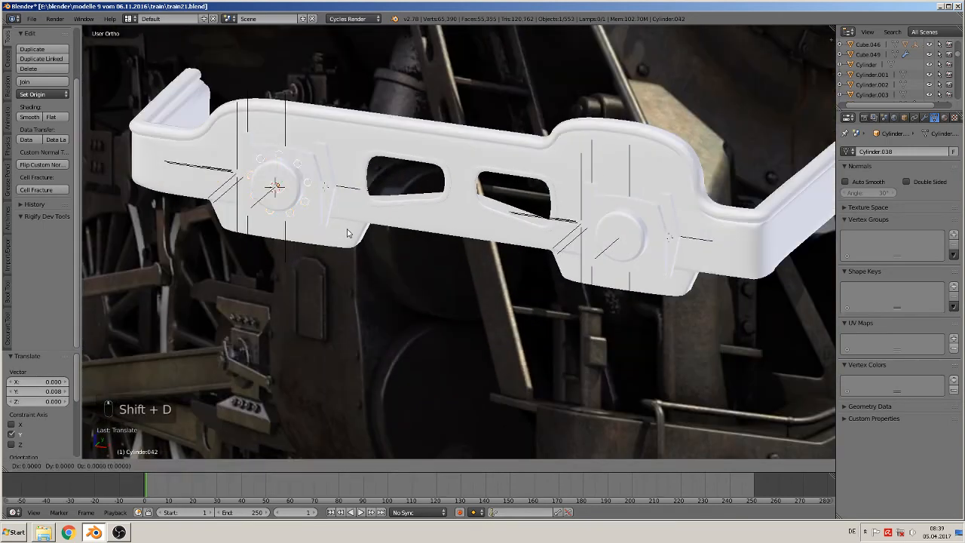
key("x")
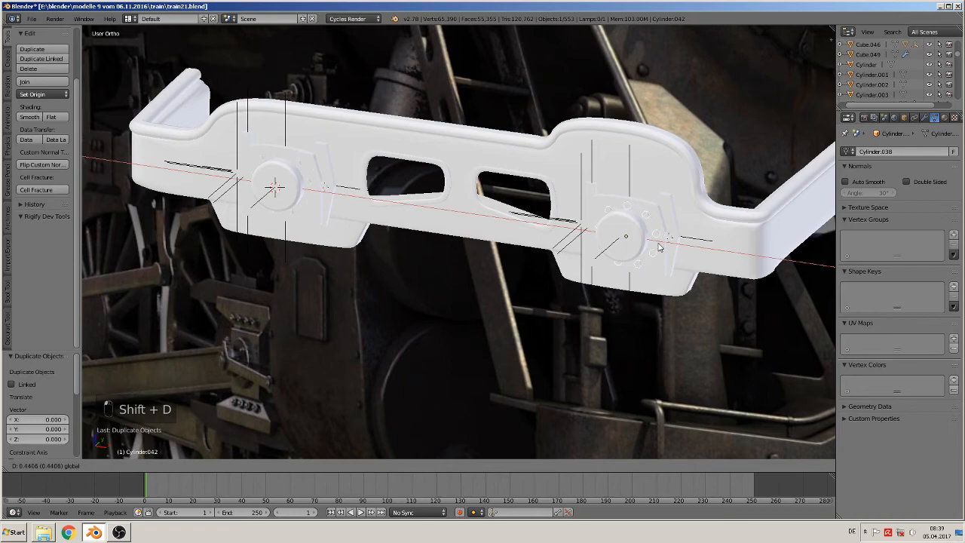
left_click(657, 247)
key("KP_1")
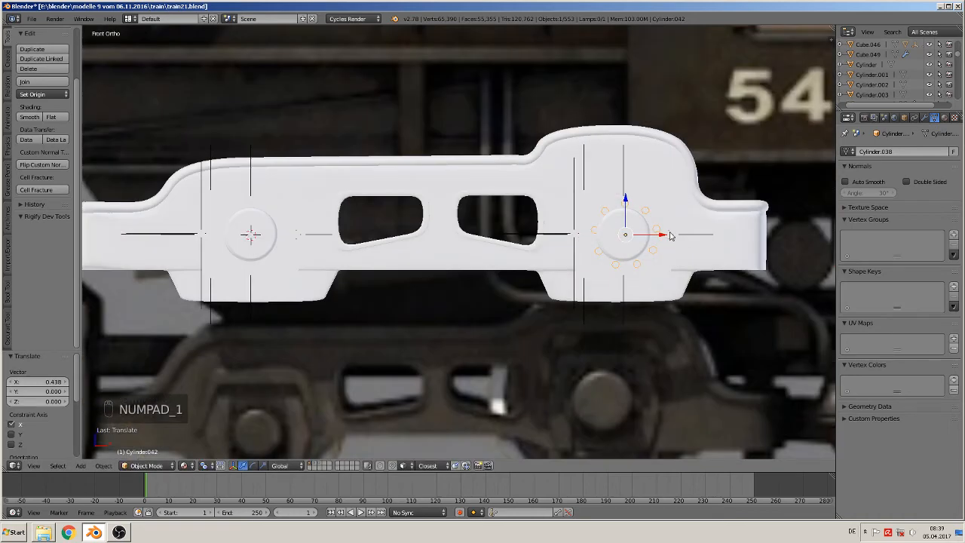
left_click_drag(667, 235, 662, 235)
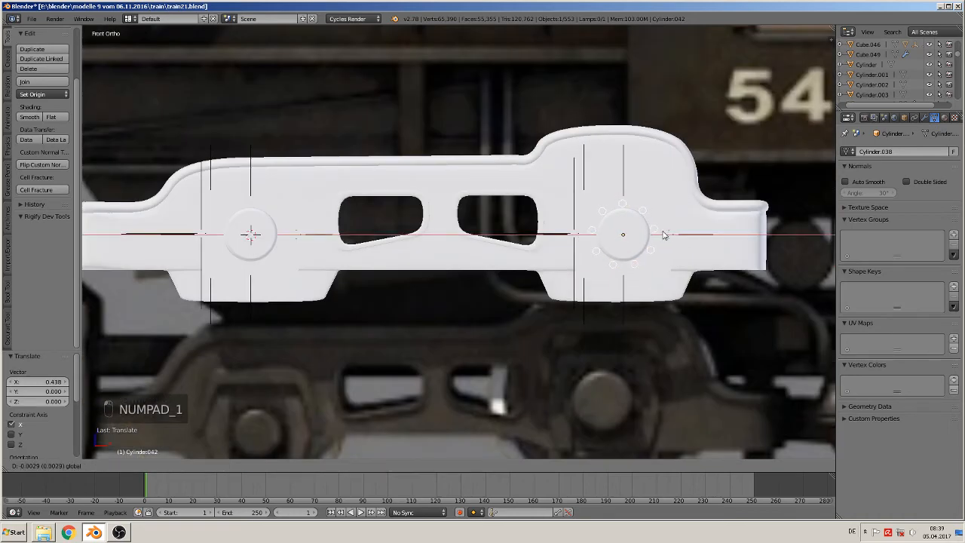
left_click(662, 235)
middle_click_drag(662, 236, 524, 228)
key("a")
key("KP_1")
Add a 32-vertex circle at the upper-left corner of the smaller wheel's axle-box outline in the reference photo and rotate it 90° about X.
scroll(441, 343, "down", 3)
scroll(513, 239, "up", 2)
scroll(513, 243, "up", 1)
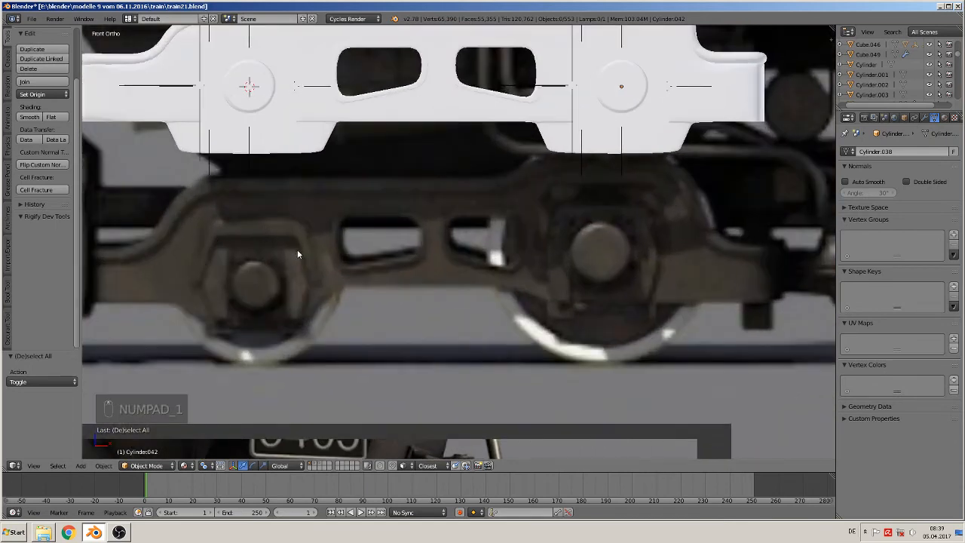
middle_click_drag(289, 244, 443, 235, "shift")
scroll(380, 229, "up", 2)
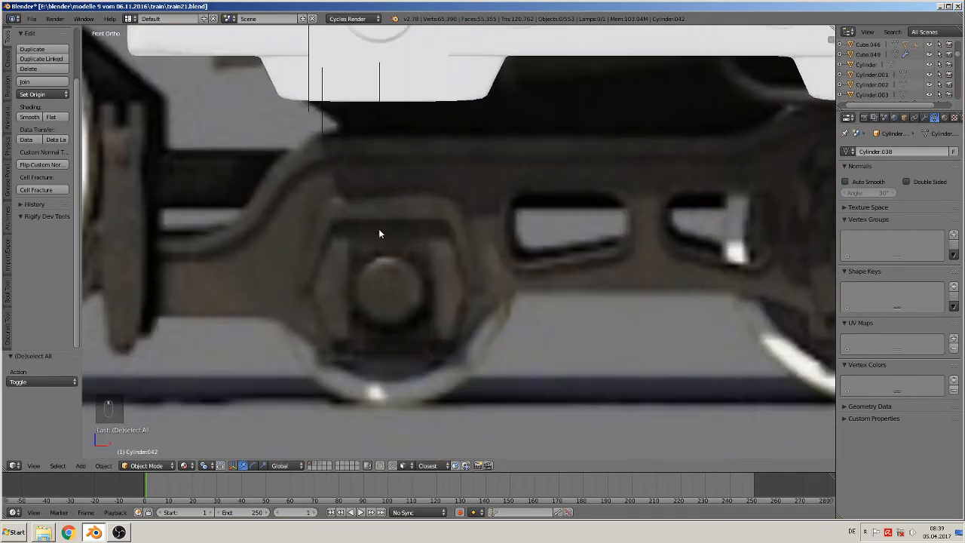
left_click(81, 465)
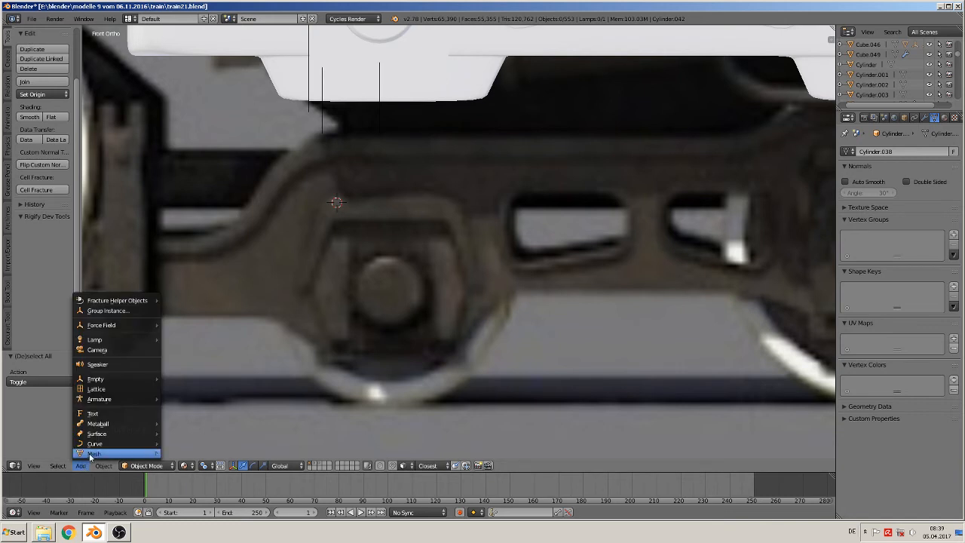
mouse_move(93, 453)
left_click(185, 225)
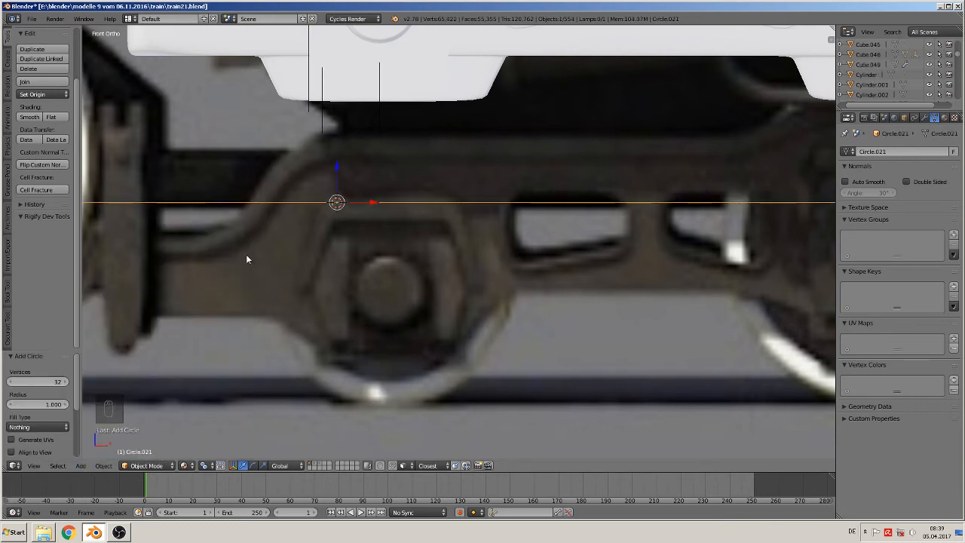
type("rx90")
key("Return")
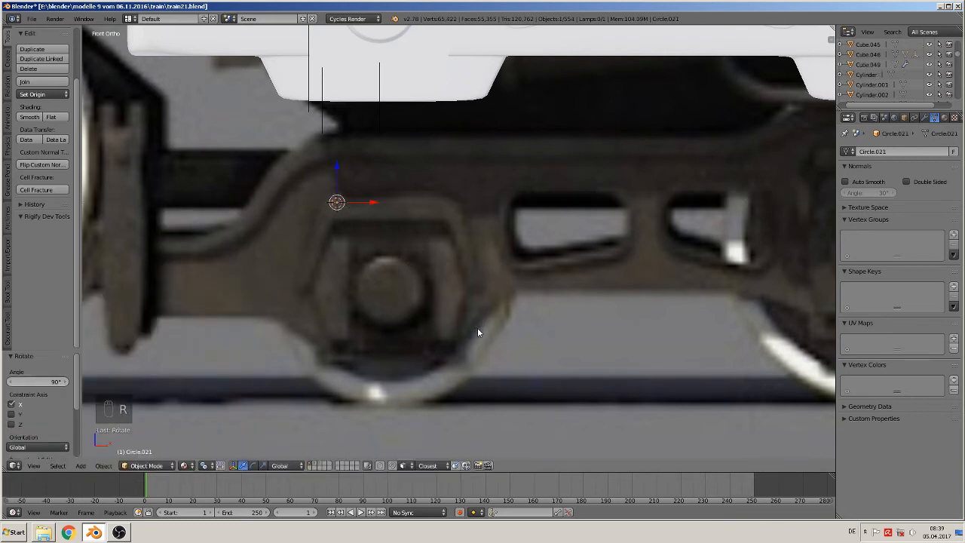
Shrink the circle to fit the outline's rounded corner, ending with a 0.273 scale, and move it -0.004 along Z.
key("s")
left_click(526, 348)
key("s")
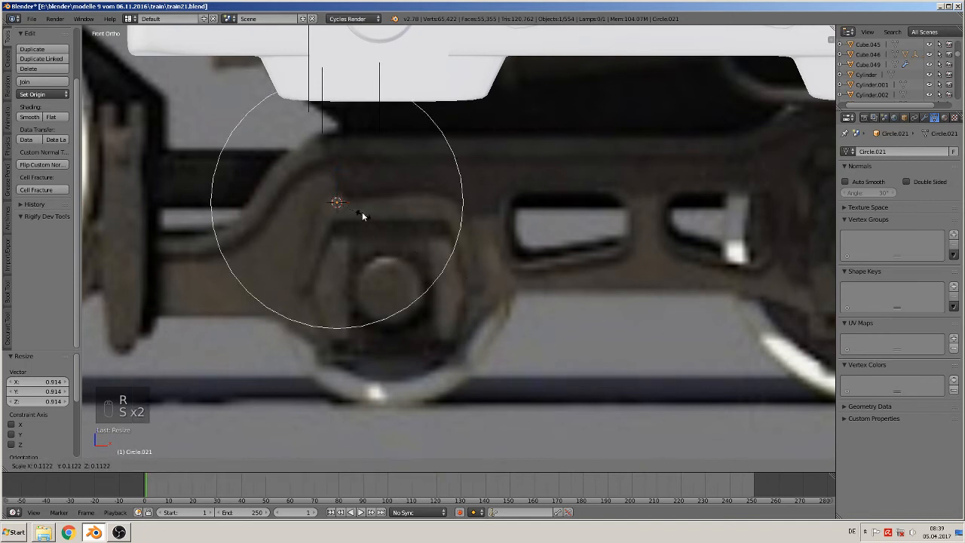
left_click(335, 200)
key("s")
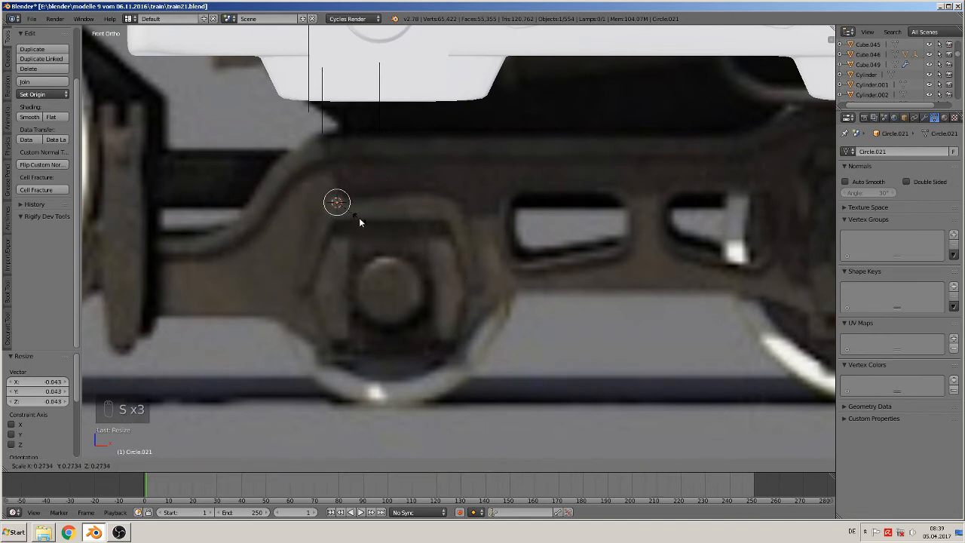
left_click(359, 217)
key("g")
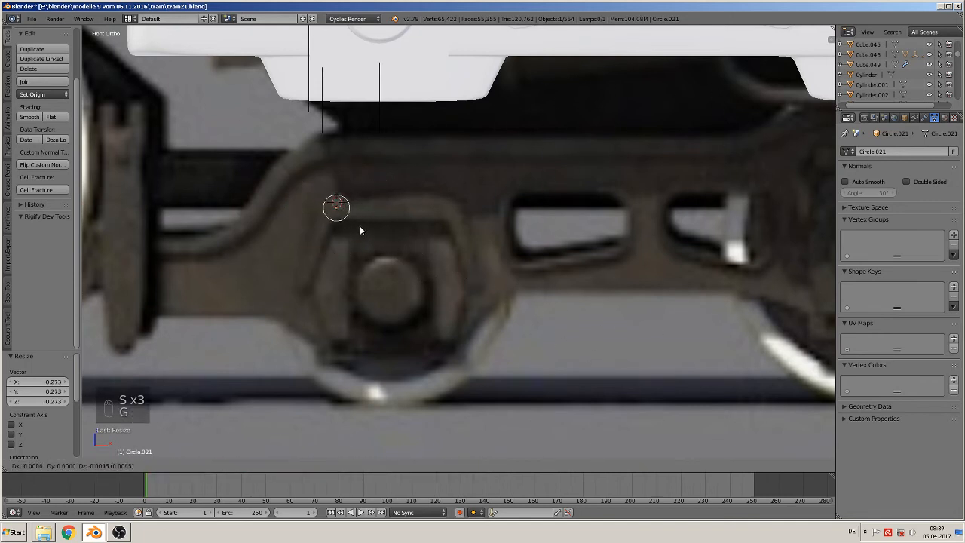
left_click(360, 225)
Delete the circle's vertices except for the upper-left arc that follows the outline's rounded corner.
middle_click_drag(399, 261, 530, 352, "shift")
scroll(499, 319, "up", 1)
middle_click_drag(499, 319, 407, 245, "shift")
scroll(401, 259, "up", 2)
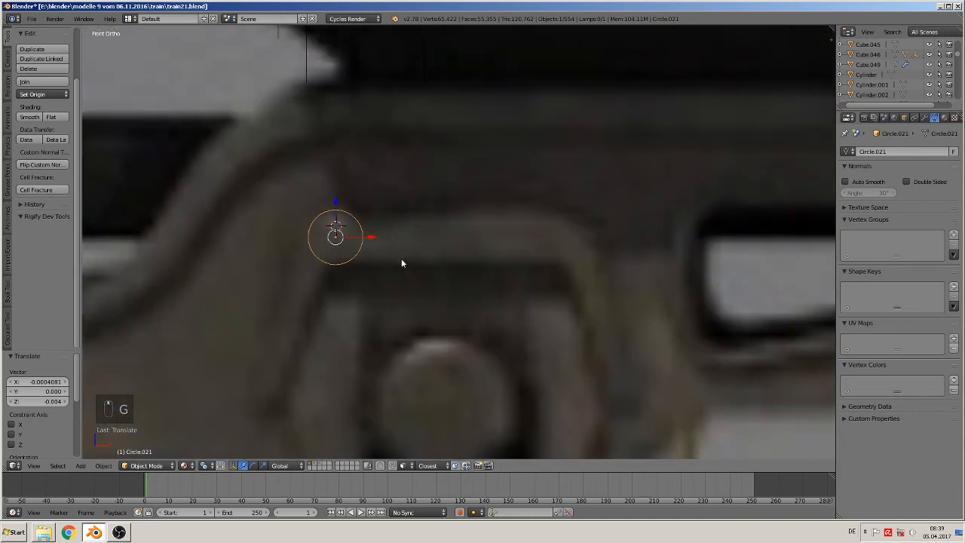
key("Tab")
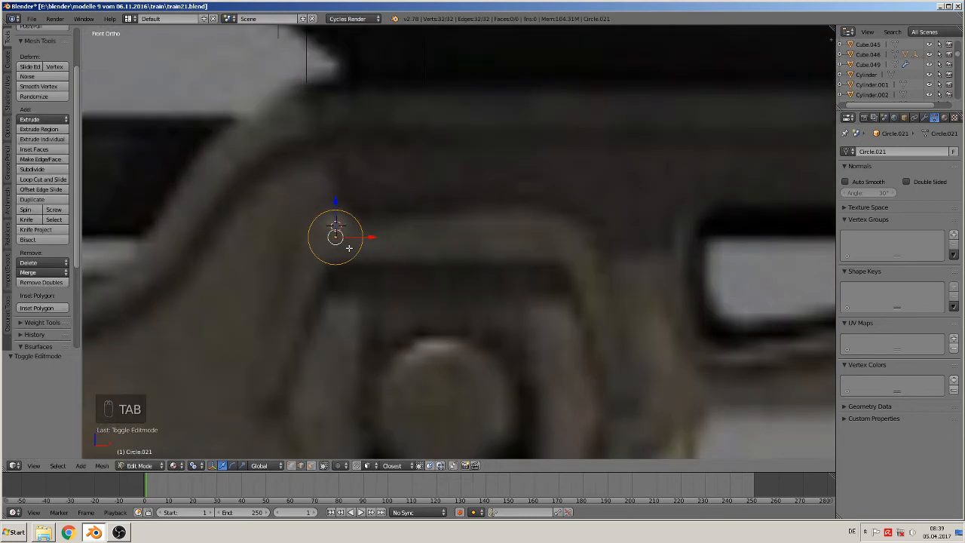
key("a")
key("a")
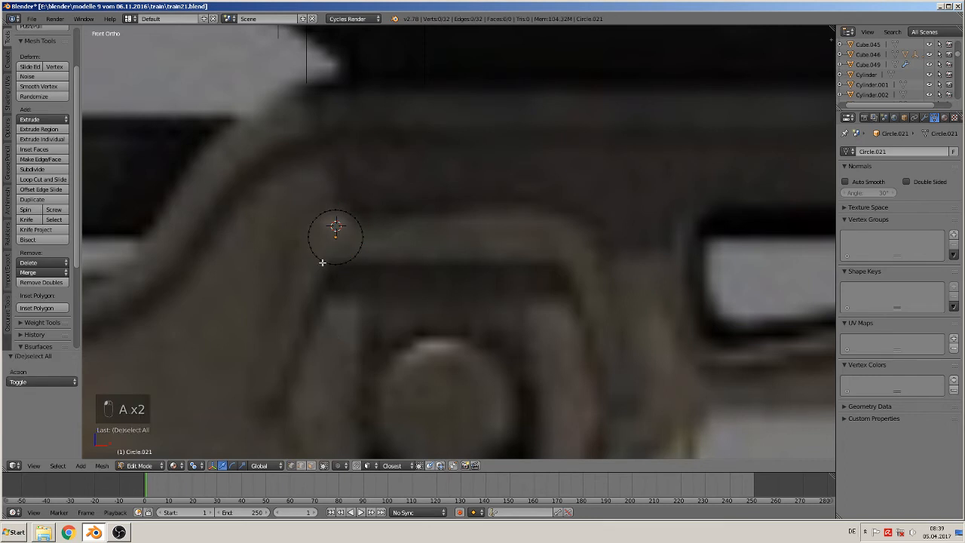
key("v")
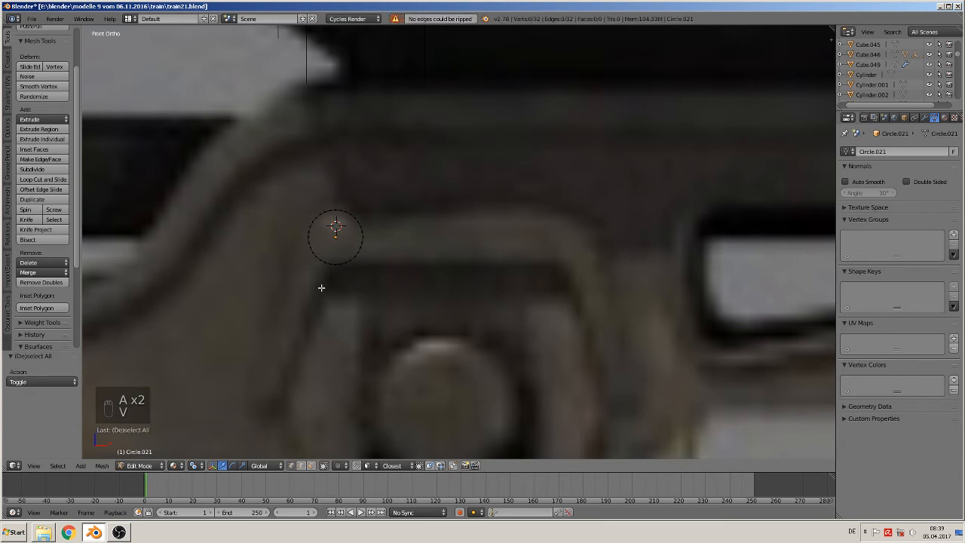
key("c")
left_click(304, 248)
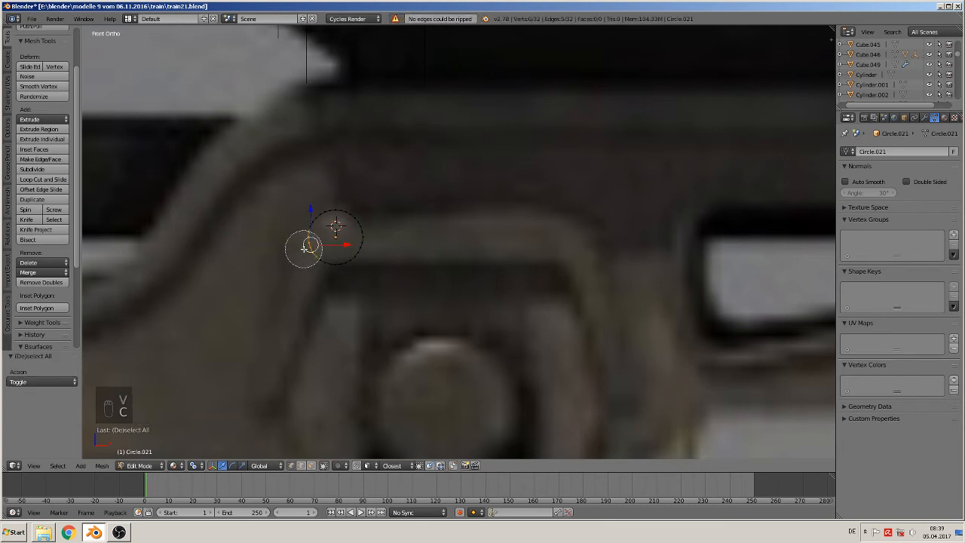
mouse_move(304, 248)
left_mouse_down()
mouse_move(379, 263)
mouse_move(370, 222)
mouse_move(362, 242)
mouse_move(359, 217)
left_mouse_up()
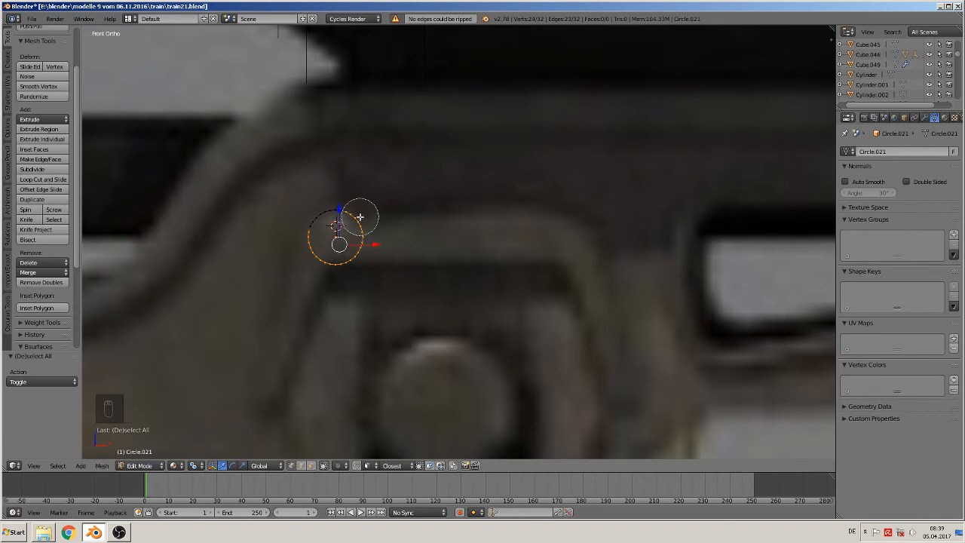
right_click(360, 217)
key("x")
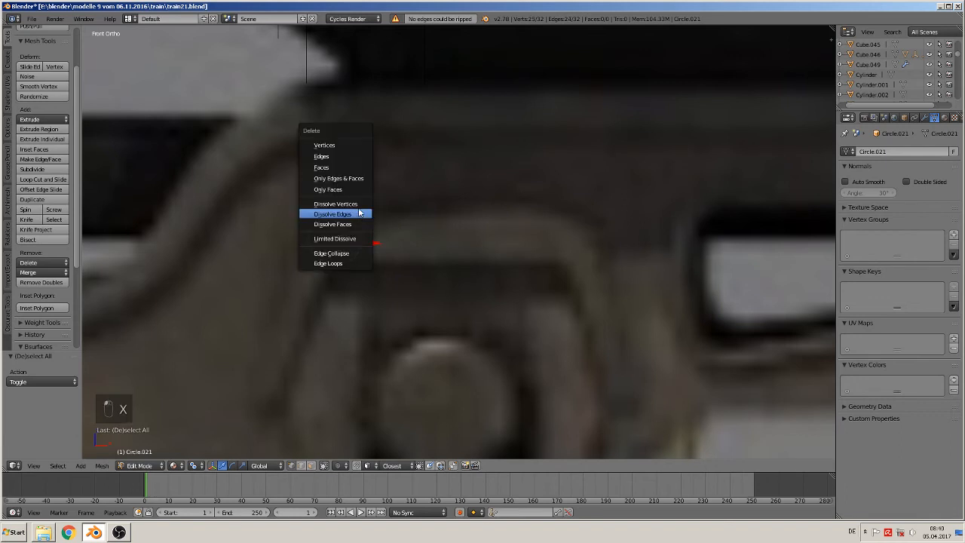
left_click(347, 145)
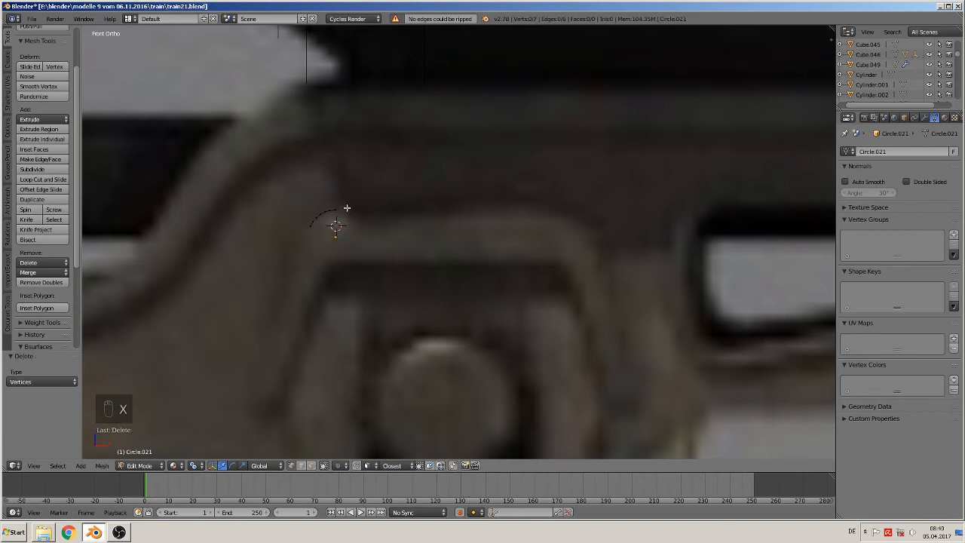
Duplicate the arc 0.093 along X, rotate the copy 180° about Z, and move it another 0.008 along X to the opposite corner.
key("a")
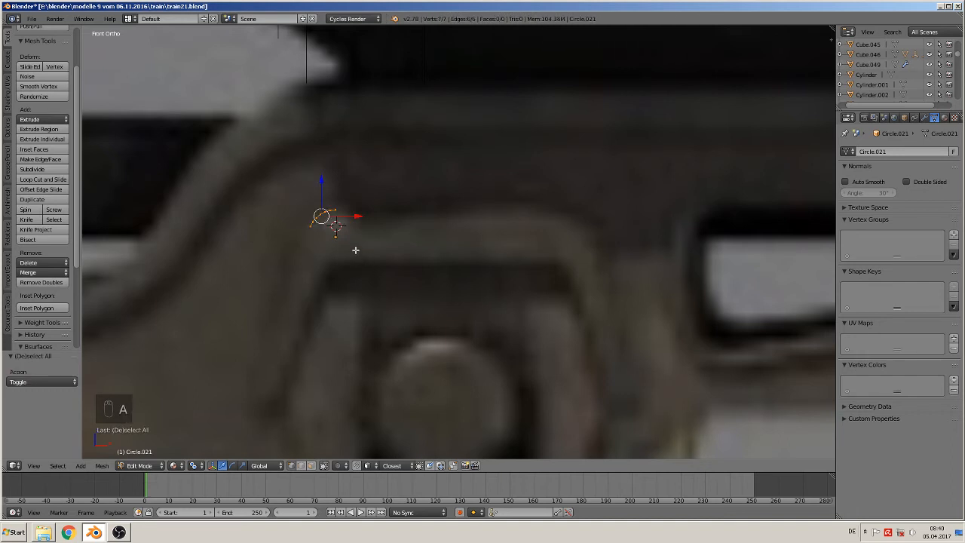
key("shift+d")
right_click(354, 248)
left_click_drag(351, 215, 589, 217)
type("rz180")
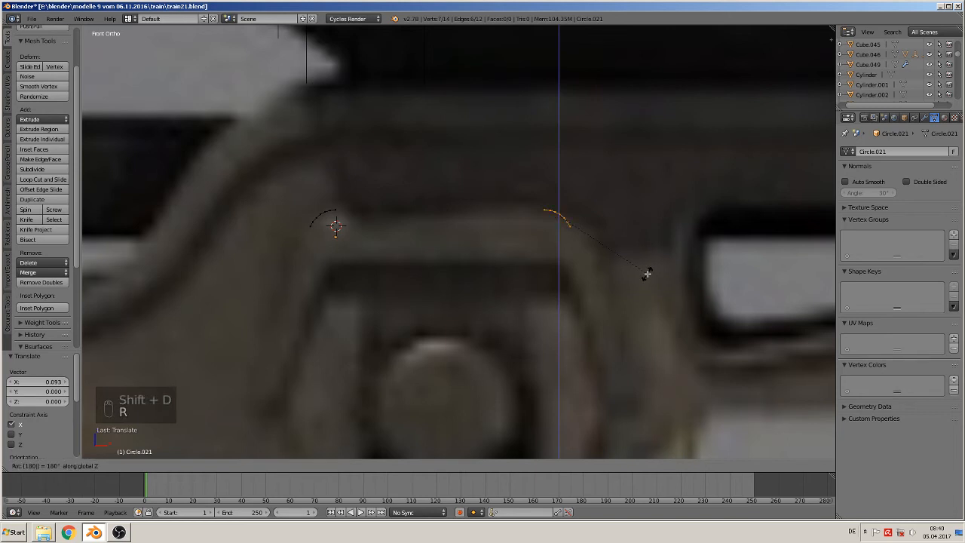
key("Return")
left_click_drag(592, 214, 601, 211)
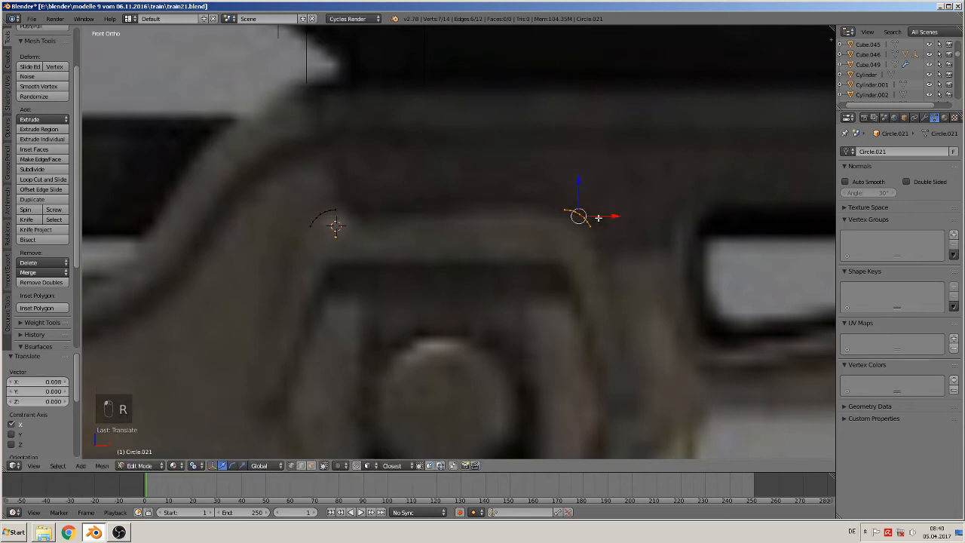
Join the two arcs' upper ends with an edge and extrude their lower ends -0.069 along Z.
right_click(346, 211, "shift")
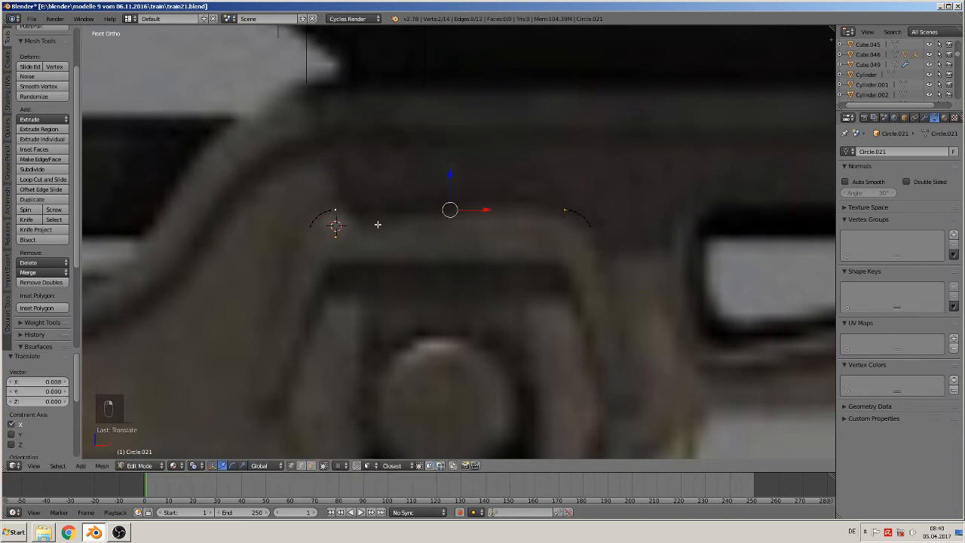
key("f")
right_click(591, 239)
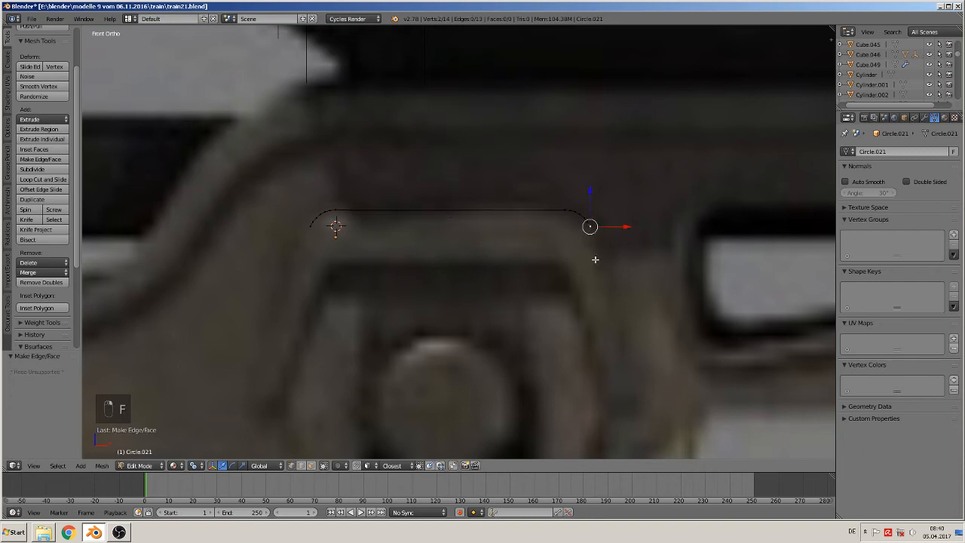
right_click(306, 232, "shift")
key("e")
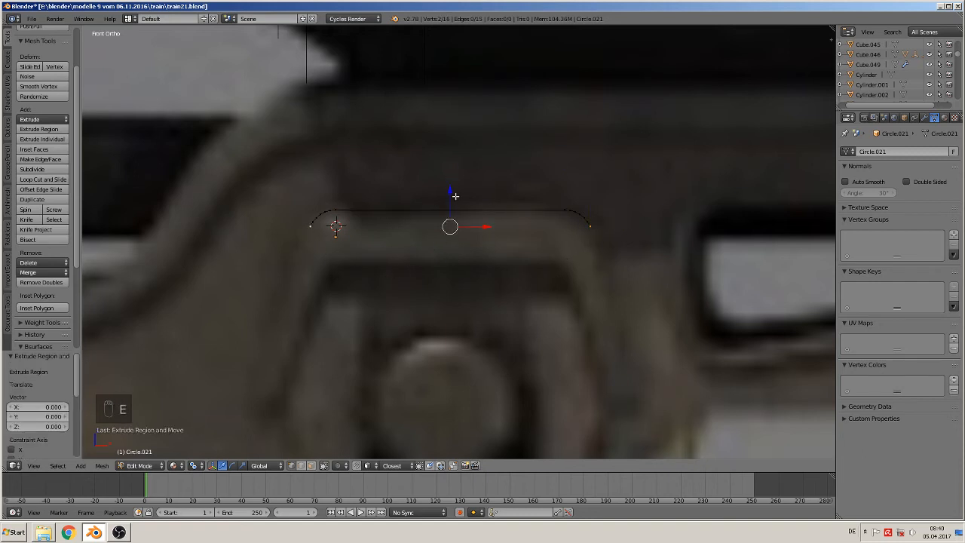
left_click(455, 372)
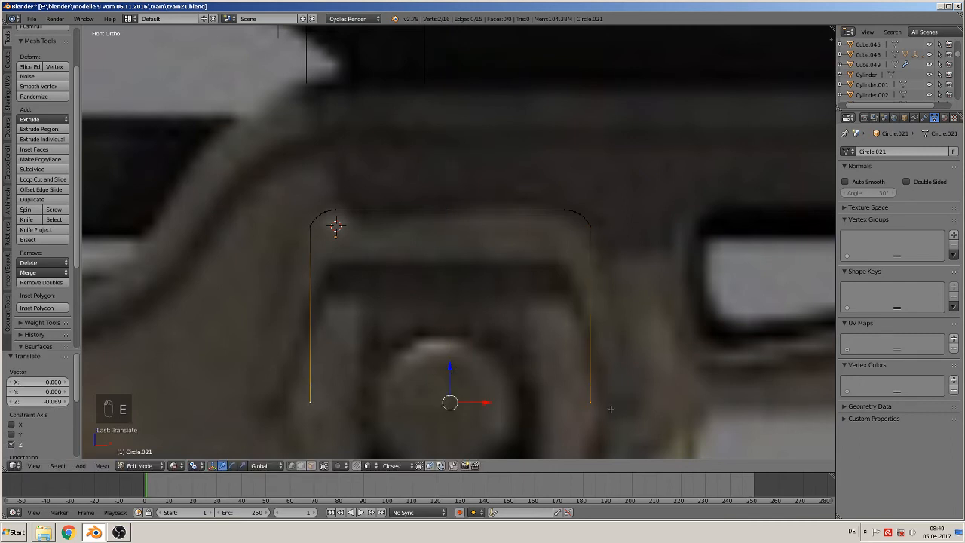
key("s")
key("x")
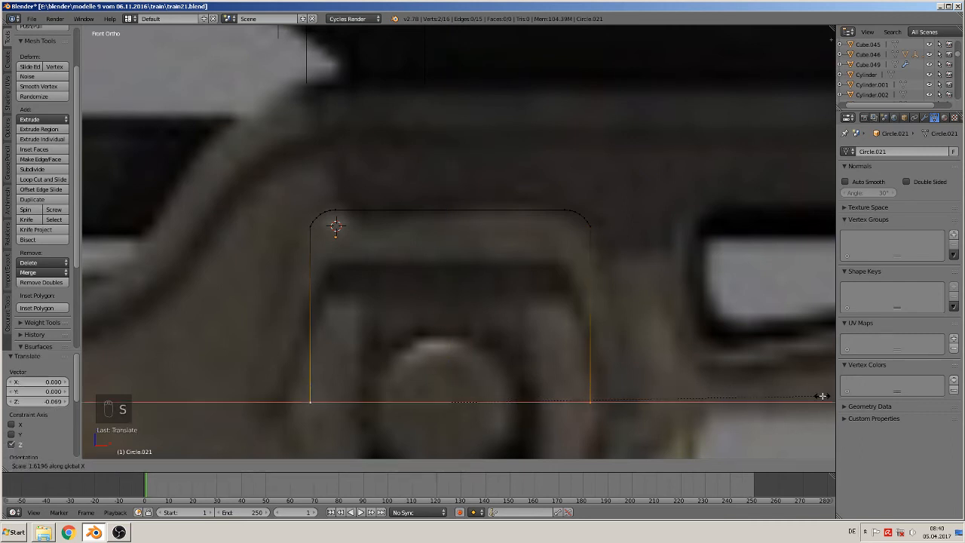
right_click(767, 382)
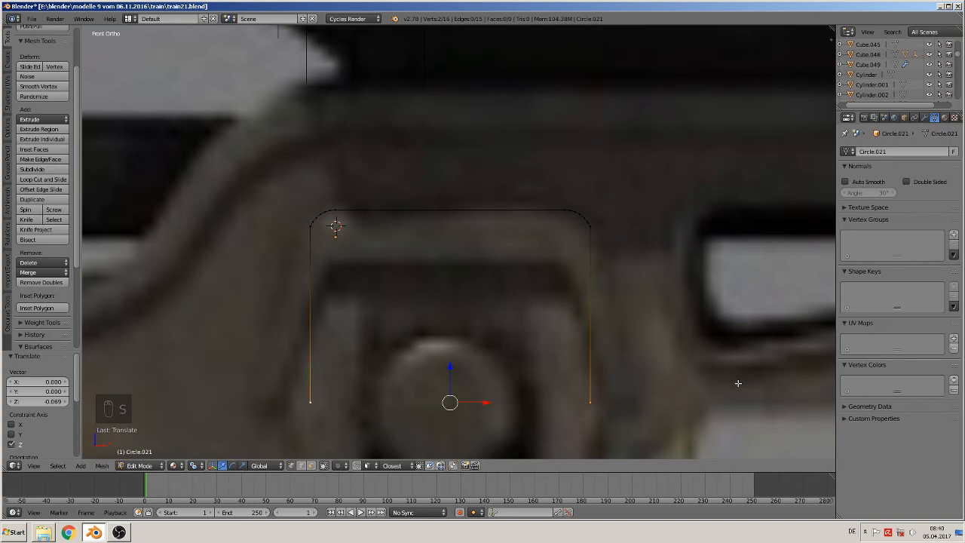
key("g")
right_click(737, 383)
Splay the outline's legs by moving the lower right end 0.023 and the lower left end -0.024 along X.
right_click(585, 406)
left_click_drag(631, 402, 684, 396)
right_click(311, 386)
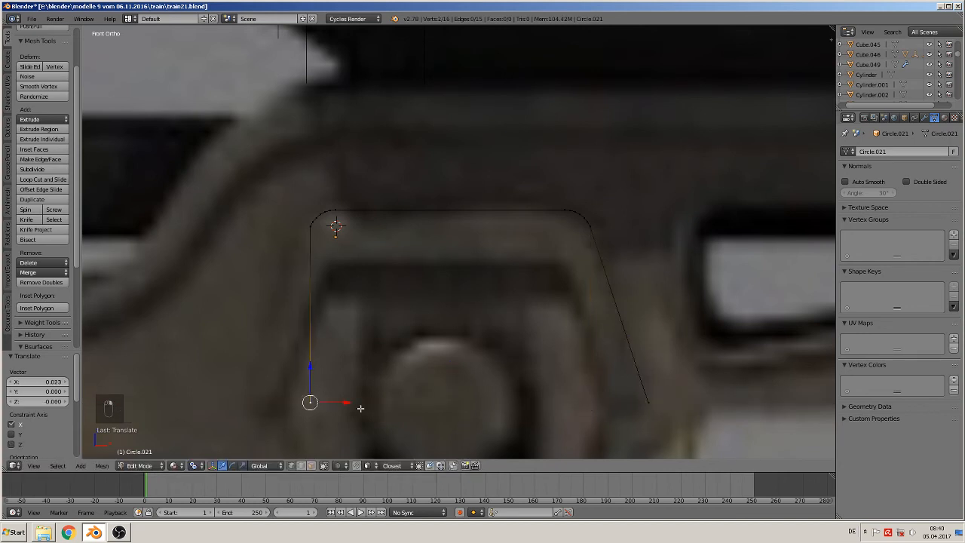
left_click_drag(355, 406, 286, 404)
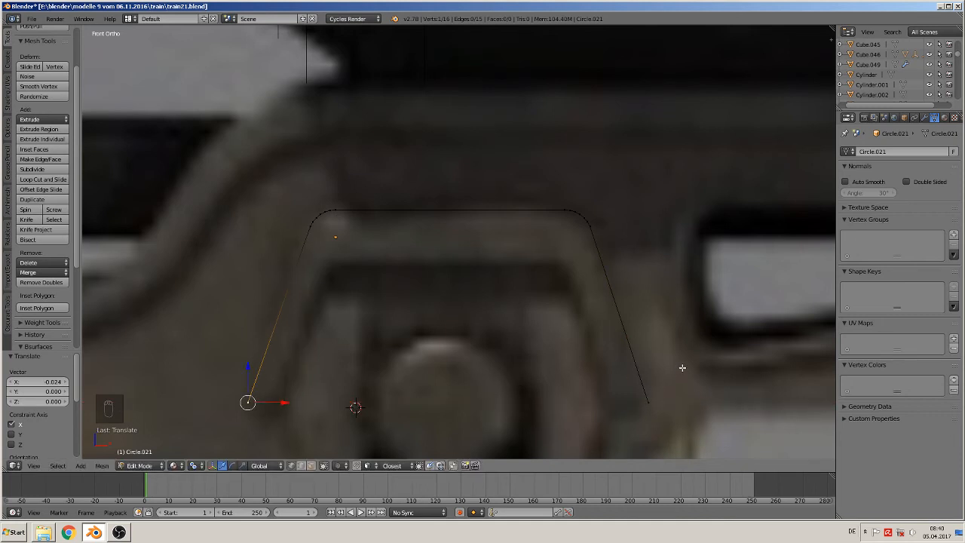
Extrude the whole outline inward at a 0.830 scale and move the new inner edge -0.008 along Z.
key("a")
key("a")
key("a")
key("e")
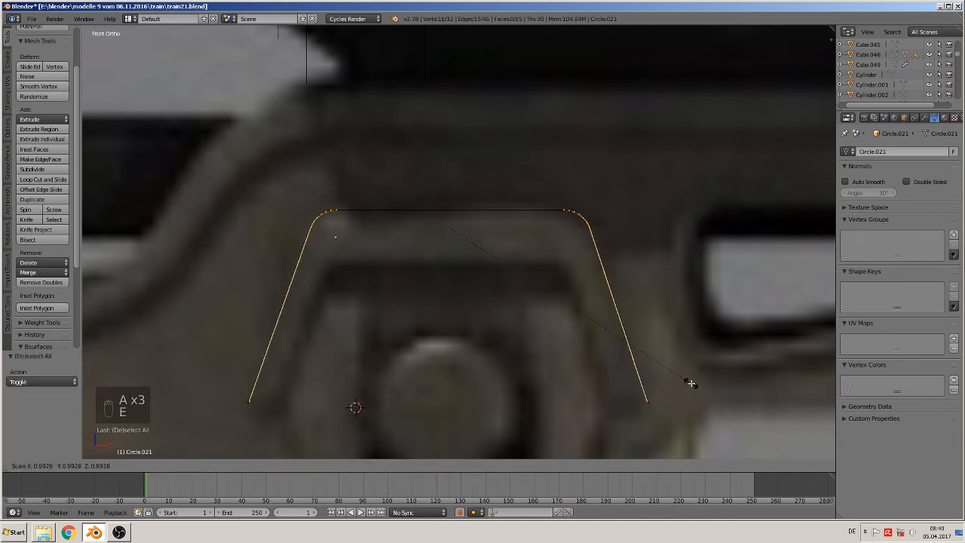
left_click(653, 356)
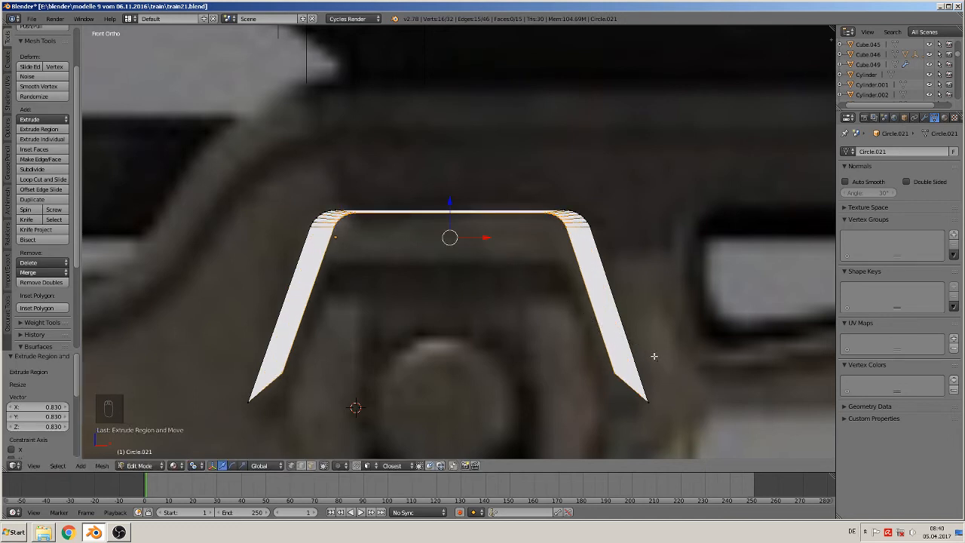
key("g")
key("z")
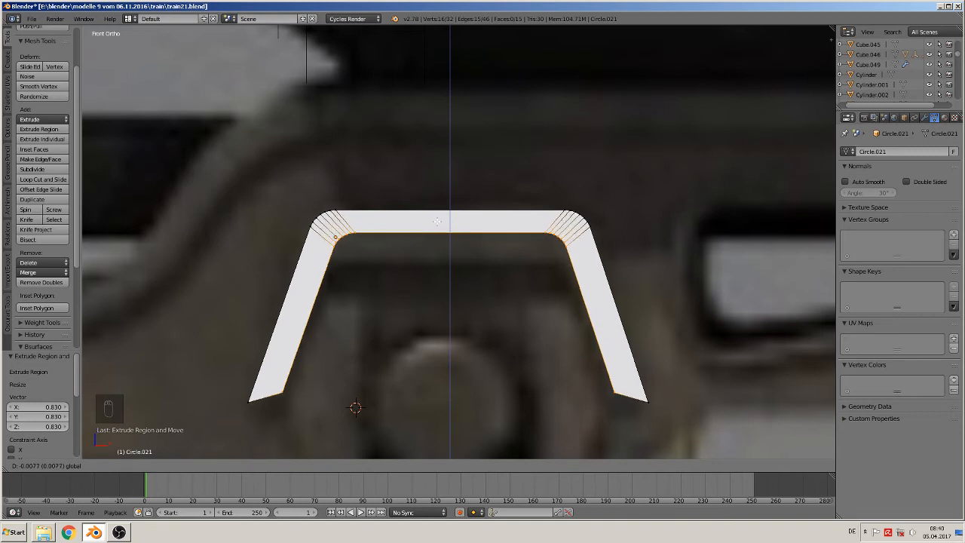
left_click(437, 222)
Move the axle-box surround 0.065 along Y so it stands clear in front of the reference photo.
scroll(485, 323, "down", 2)
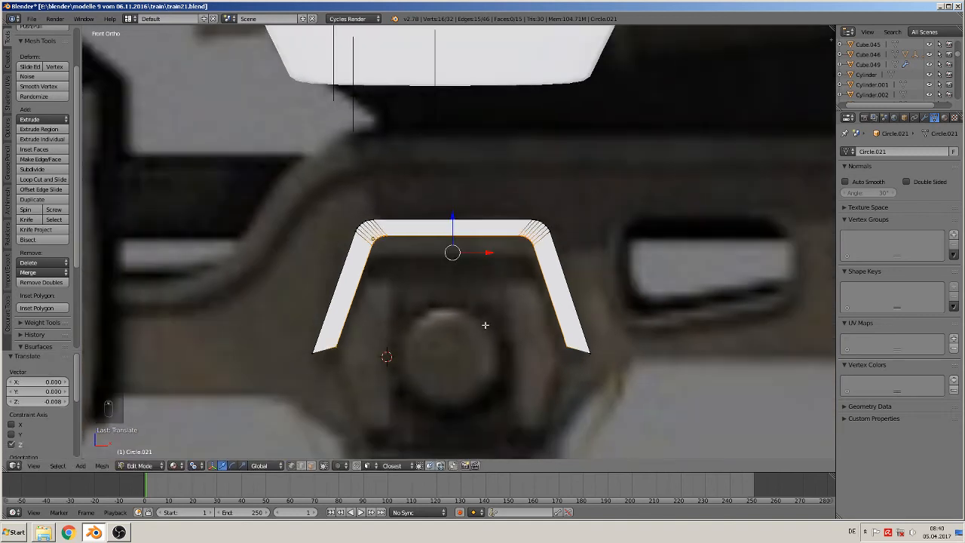
scroll(476, 356, "up", 1)
key("a")
key("c")
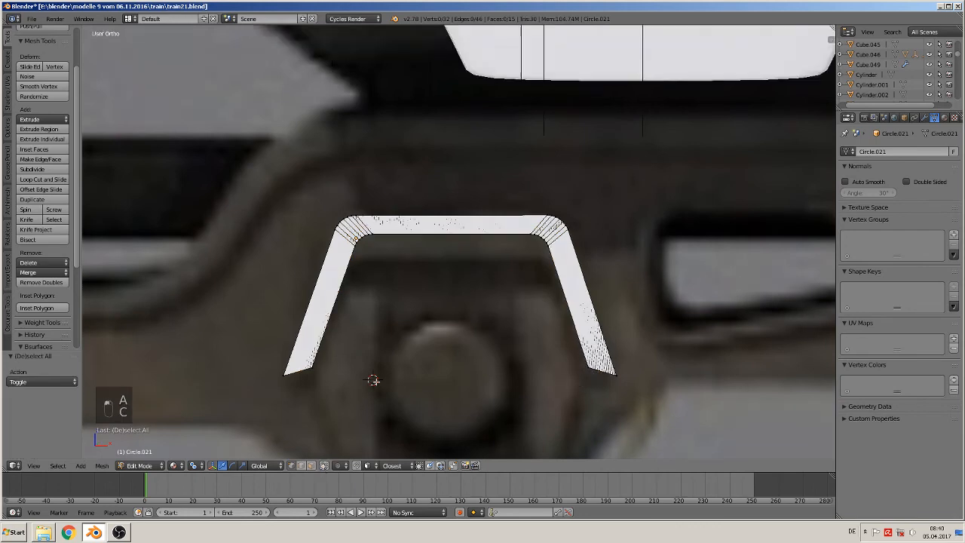
middle_click_drag(375, 384, 443, 302)
key("Tab")
key("KP_1")
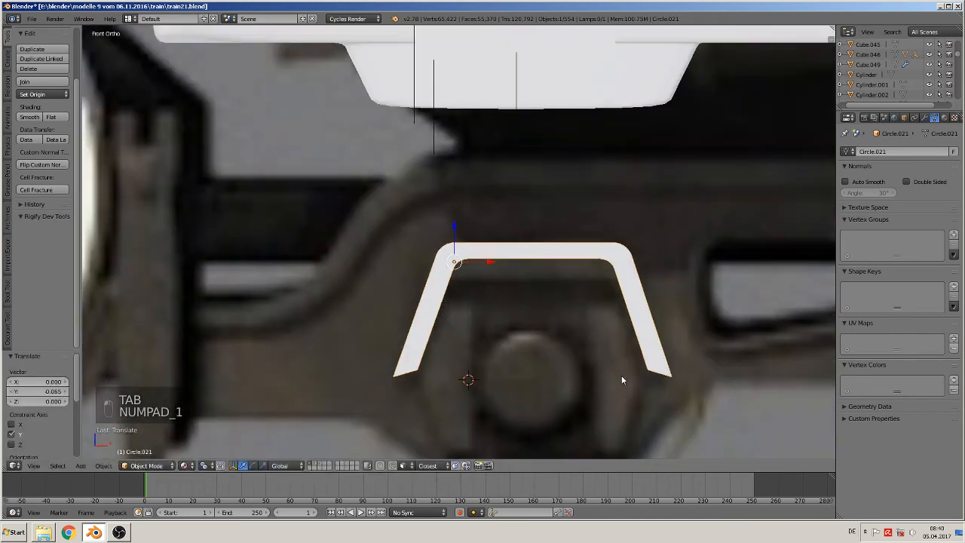
Flatten the bottom ends of both surround legs to the same height by scaling them to 0 along Z.
key("Tab")
key("c")
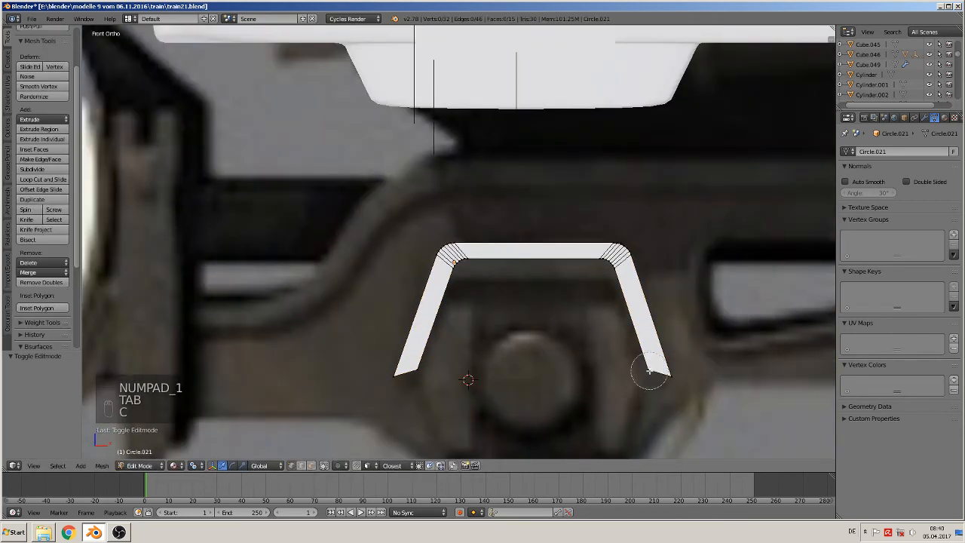
left_click(668, 371)
left_click(409, 377)
right_click(446, 380)
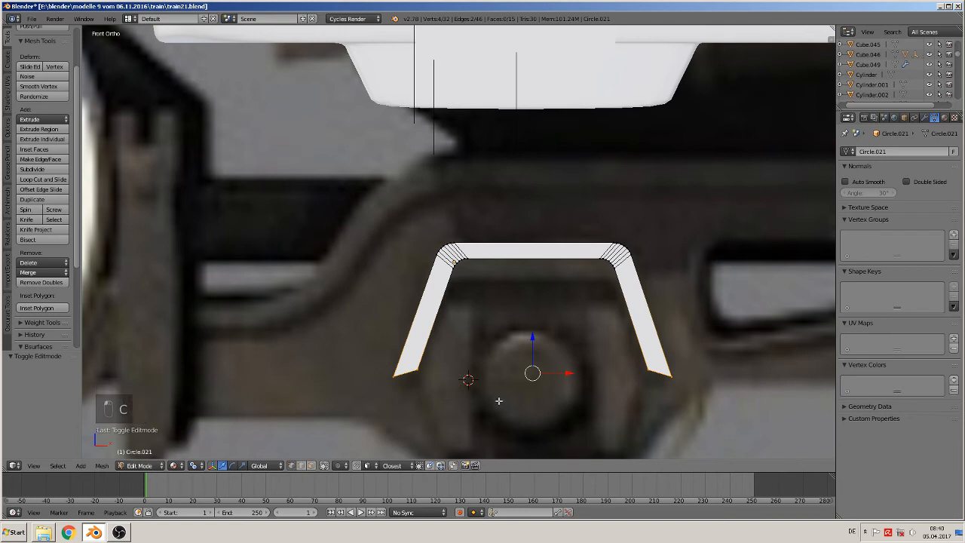
key("s")
key("z")
key("0")
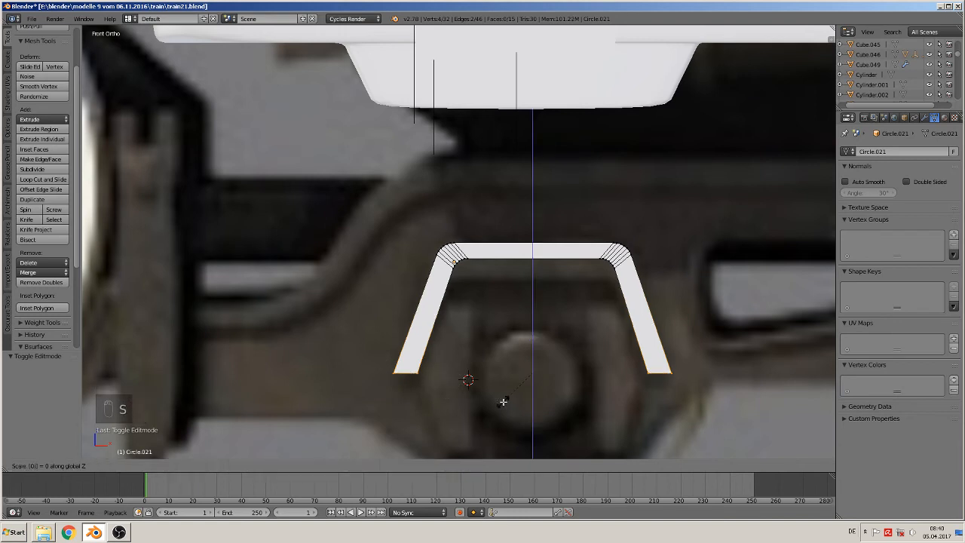
key("Return")
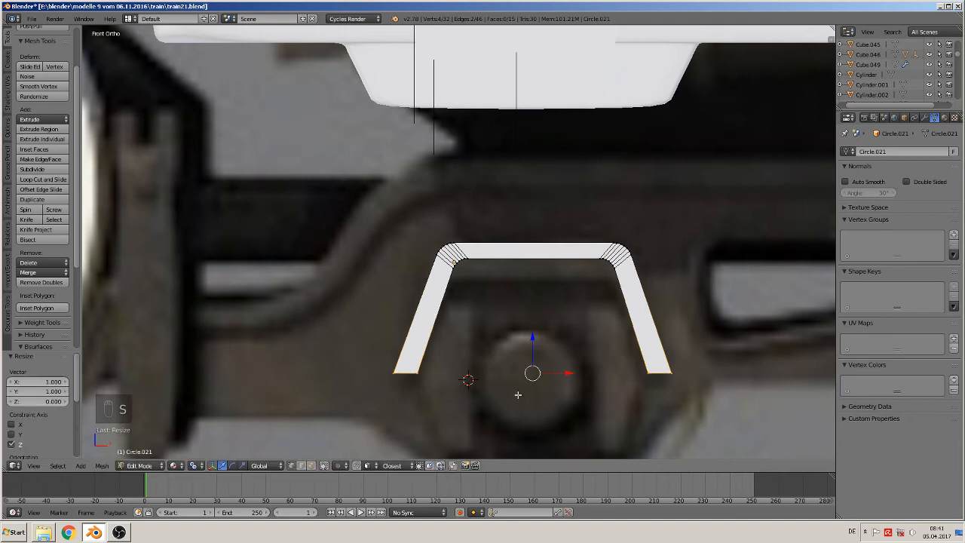
key("Tab")
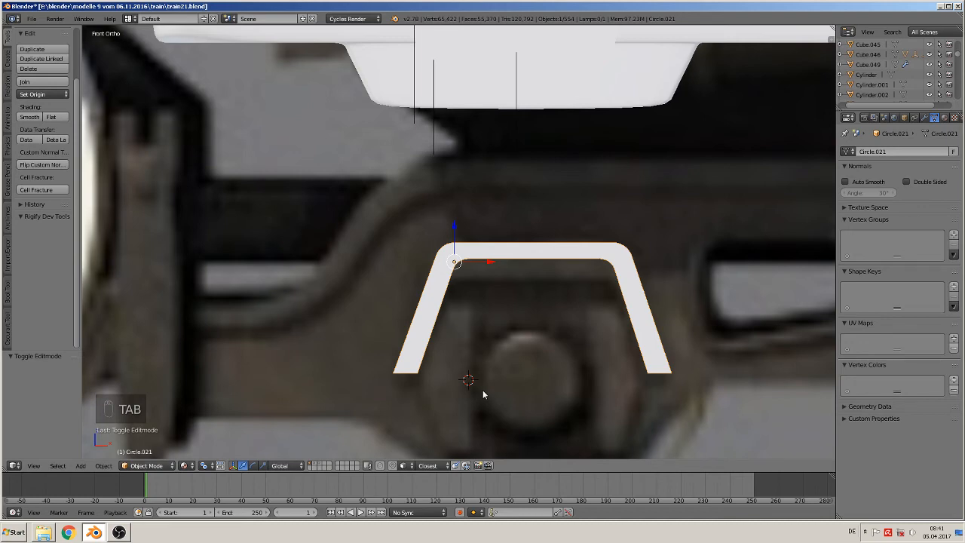
Extrude the entire surround about 0.003 along Y to give it thickness.
scroll(484, 390, "down", 7)
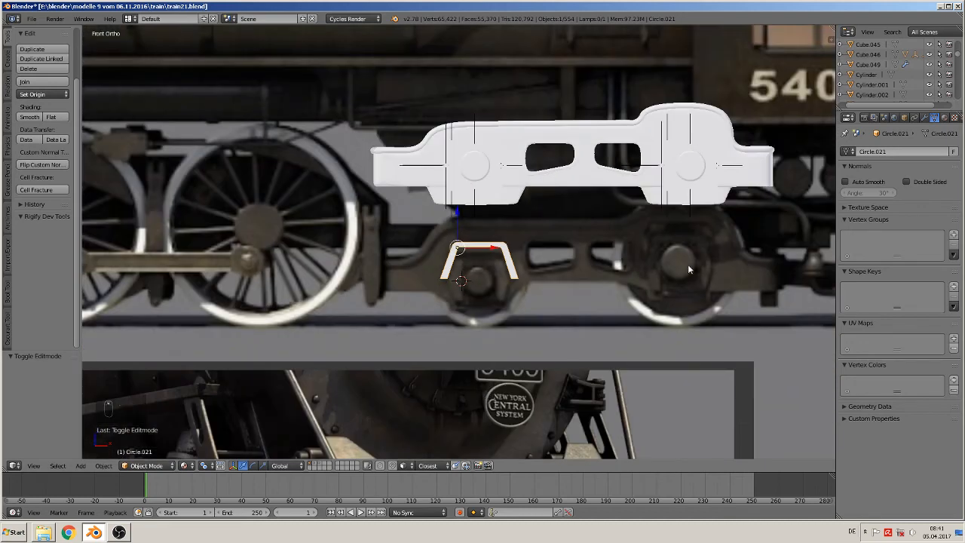
middle_click_drag(536, 333, 468, 349)
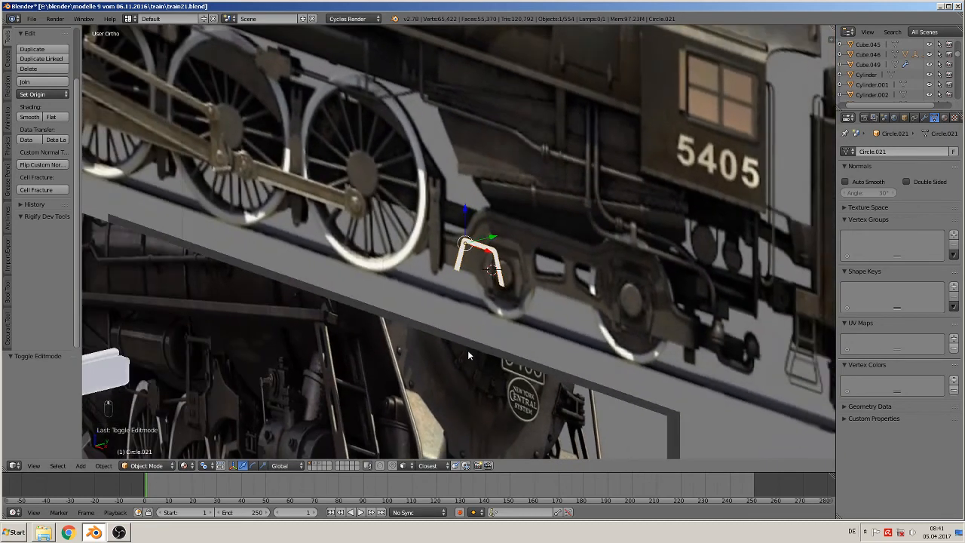
scroll(548, 226, "up", 6)
key("Tab")
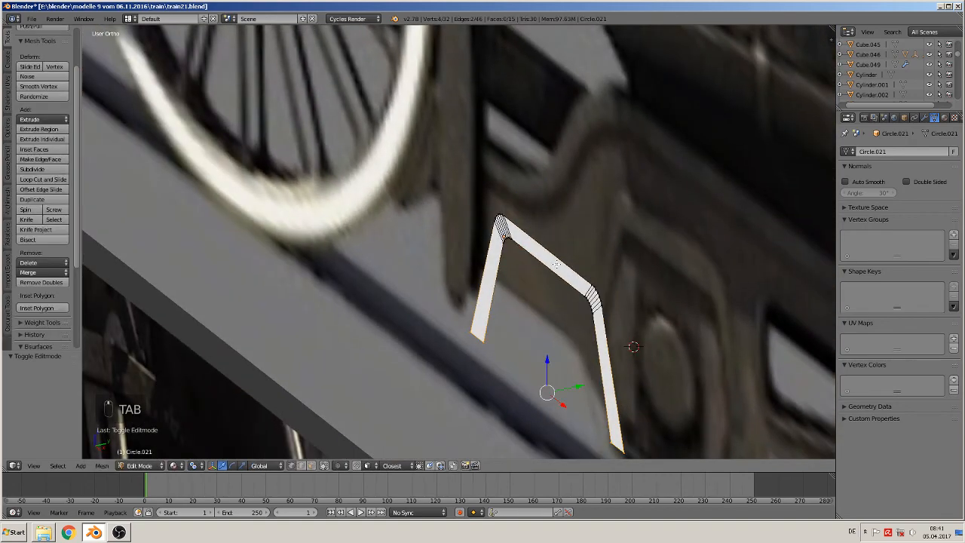
key("a")
key("a")
key("a")
key("a")
key("e")
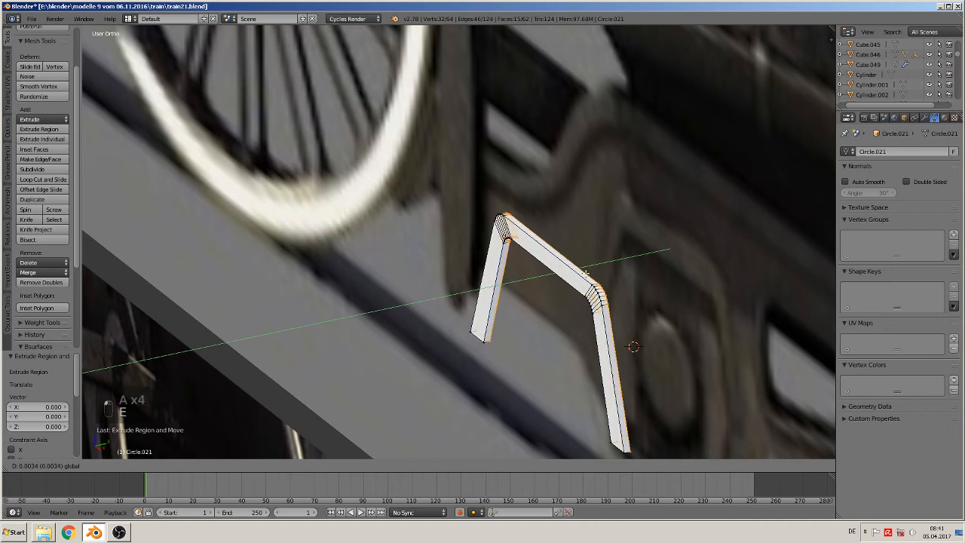
left_click(587, 273)
key("Tab")
Try smooth shading on the whole surround and undo it.
scroll(583, 320, "up", 2)
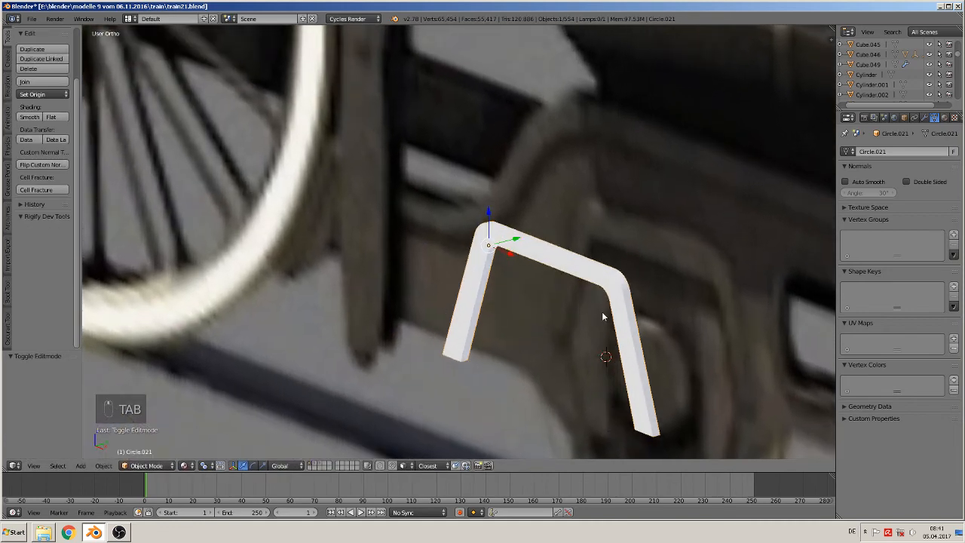
left_click(30, 117)
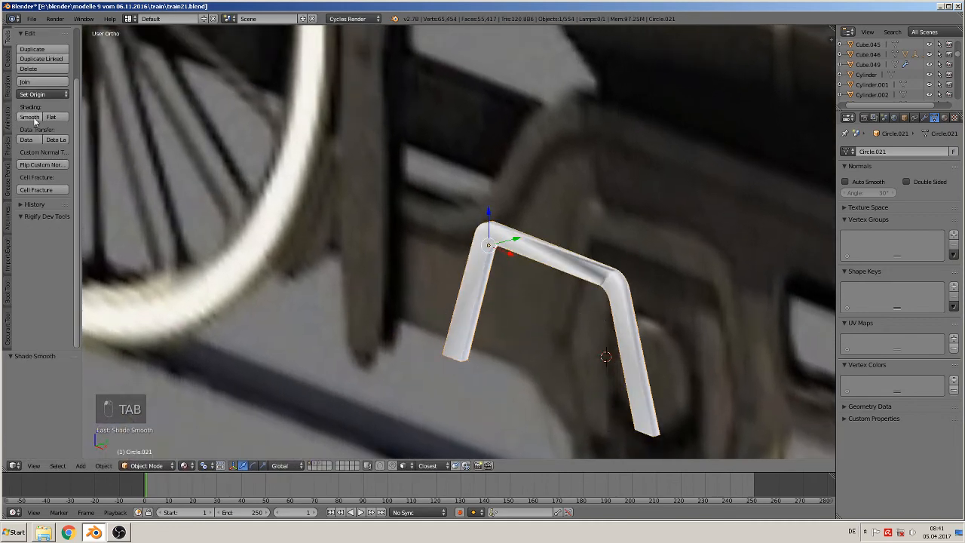
scroll(636, 309, "up", 2)
middle_click_drag(637, 309, 365, 242, "shift")
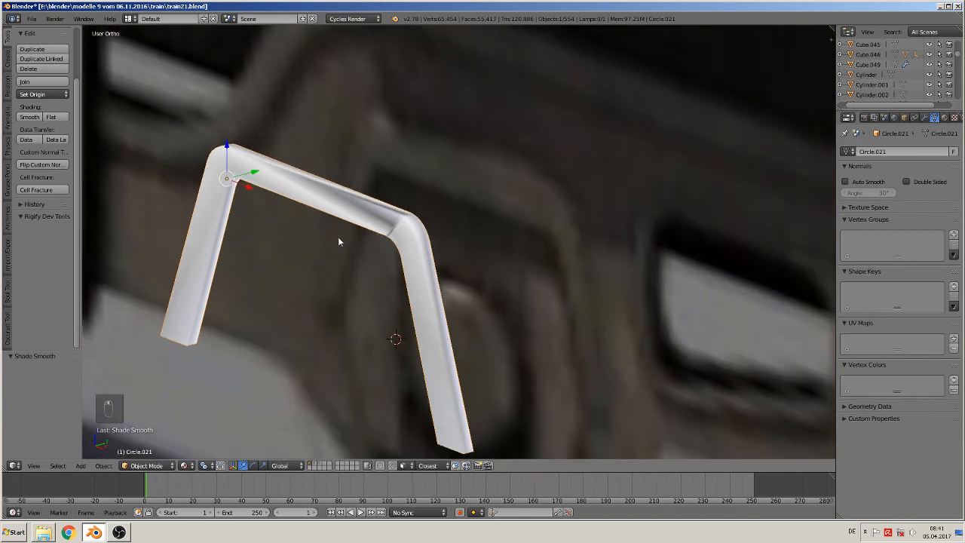
key("ctrl+z")
Select the outer rim faces around the surround's upper-right rounded corner in face mode and shade them smooth.
key("Tab")
scroll(420, 224, "up", 2)
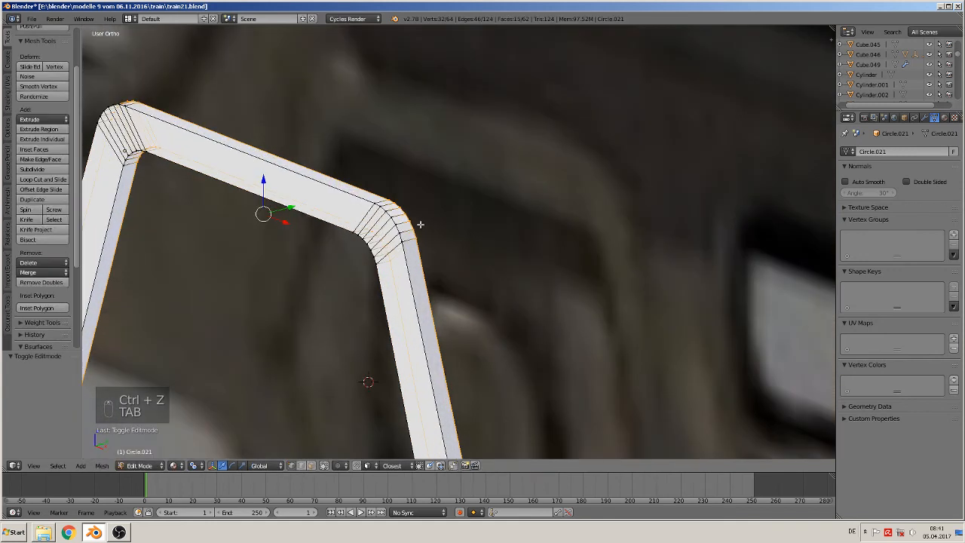
left_click(322, 465)
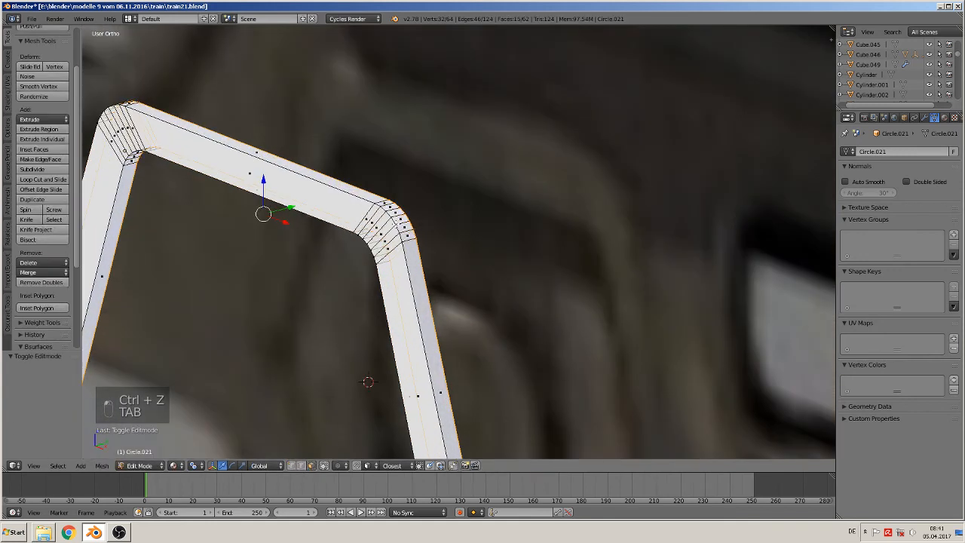
left_click(324, 465)
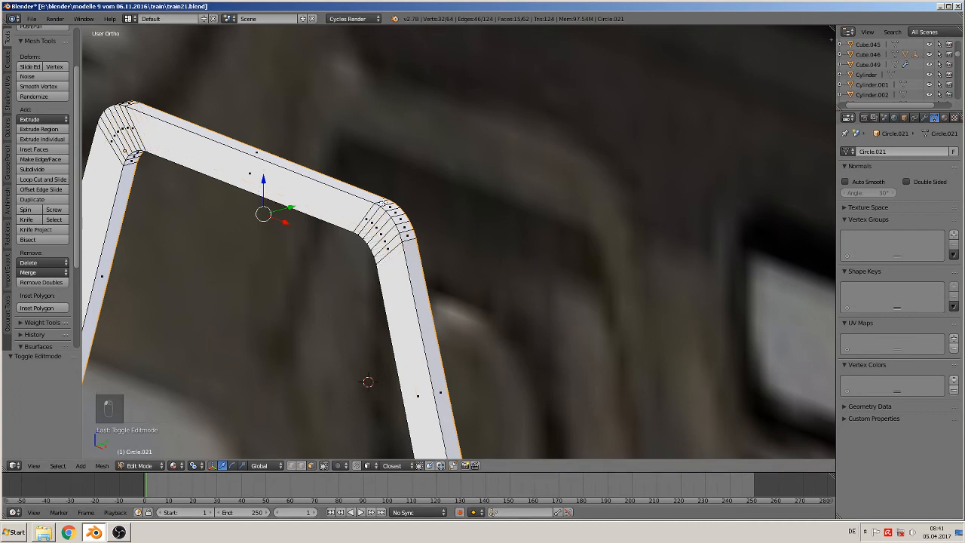
right_click(415, 234)
right_click(408, 234, "ctrl")
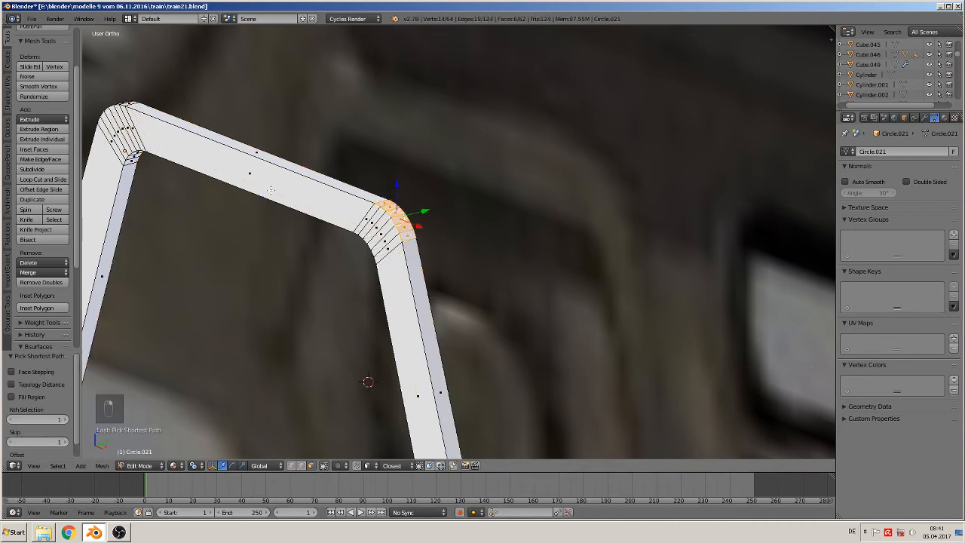
left_click(9, 90)
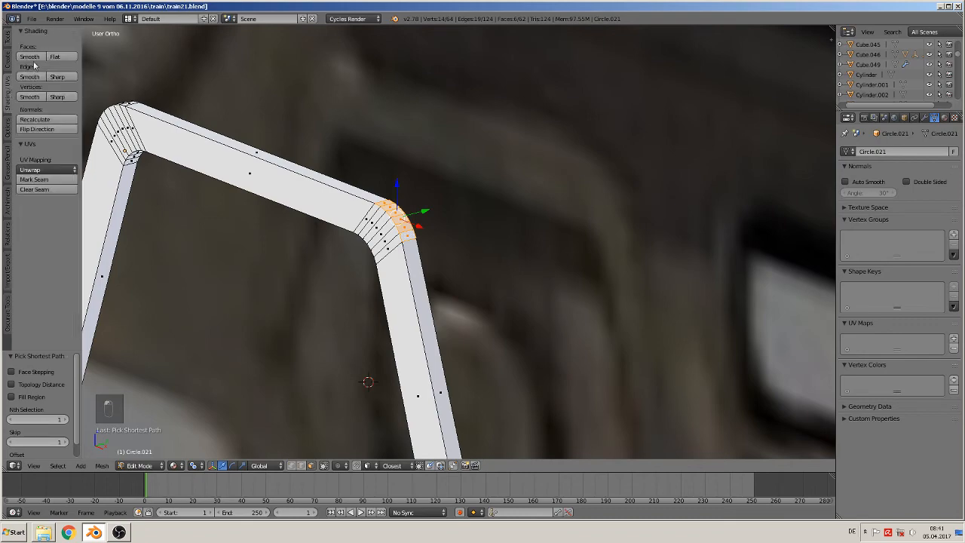
left_click(29, 56)
Shade the outer rim faces around the surround's upper-left rounded corner smooth.
middle_click_drag(173, 331, 271, 324)
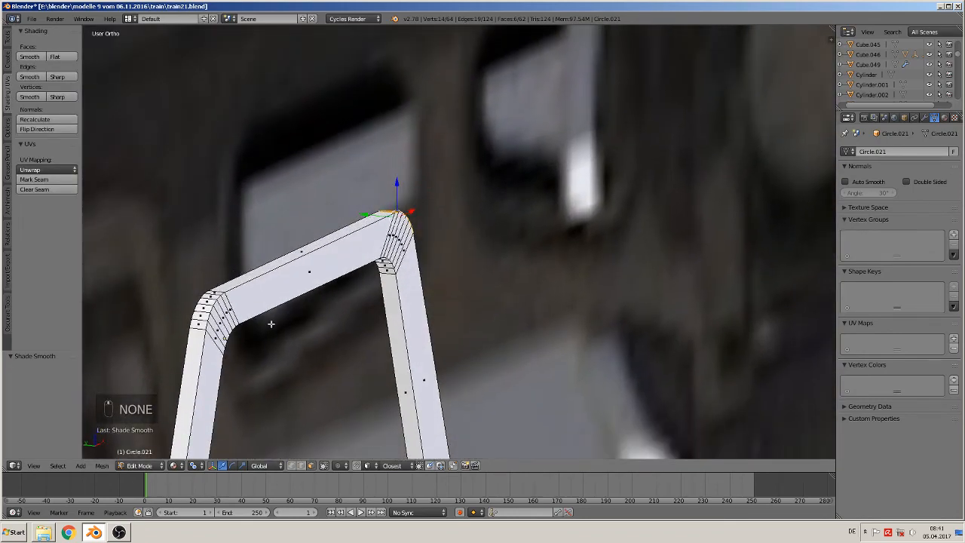
right_click(216, 293)
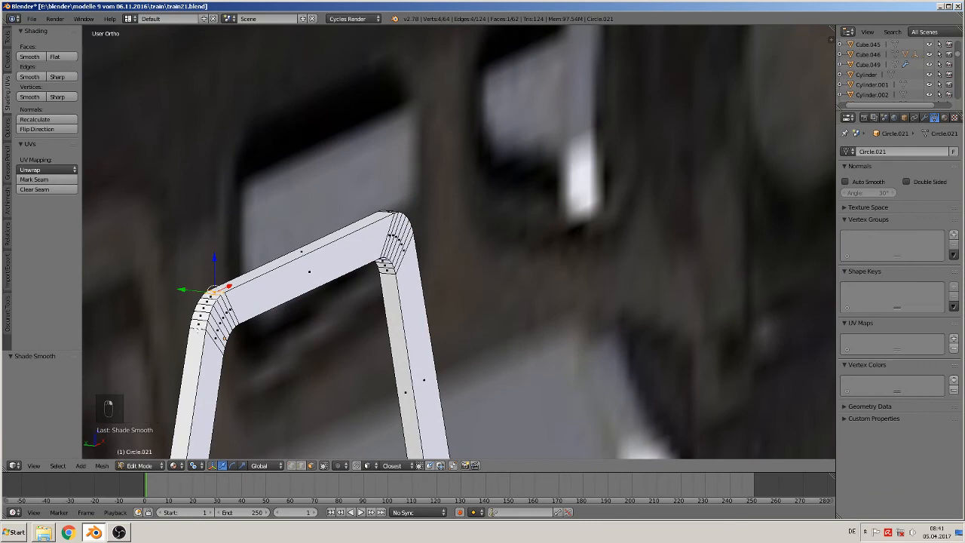
right_click(197, 323, "ctrl")
left_click(31, 56)
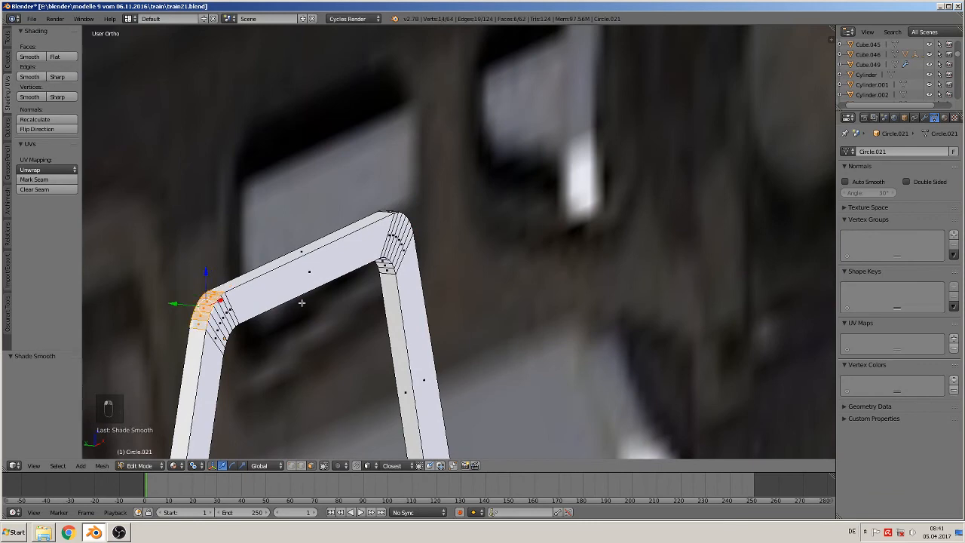
middle_click_drag(301, 304, 370, 250)
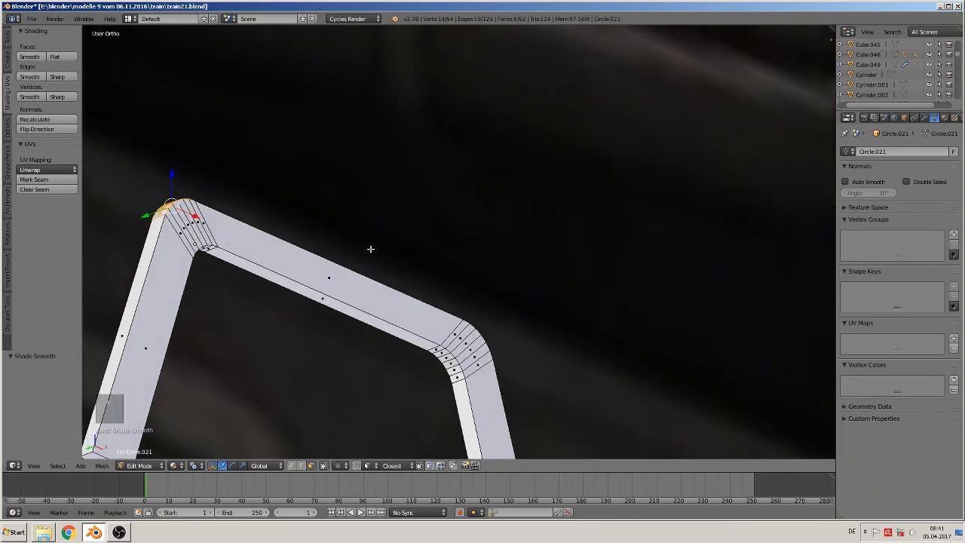
Select the inner rim faces around the surround's upper-right rounded corner and shade them smooth.
scroll(370, 250, "up", 3)
middle_click_drag(433, 355, 407, 266, "shift")
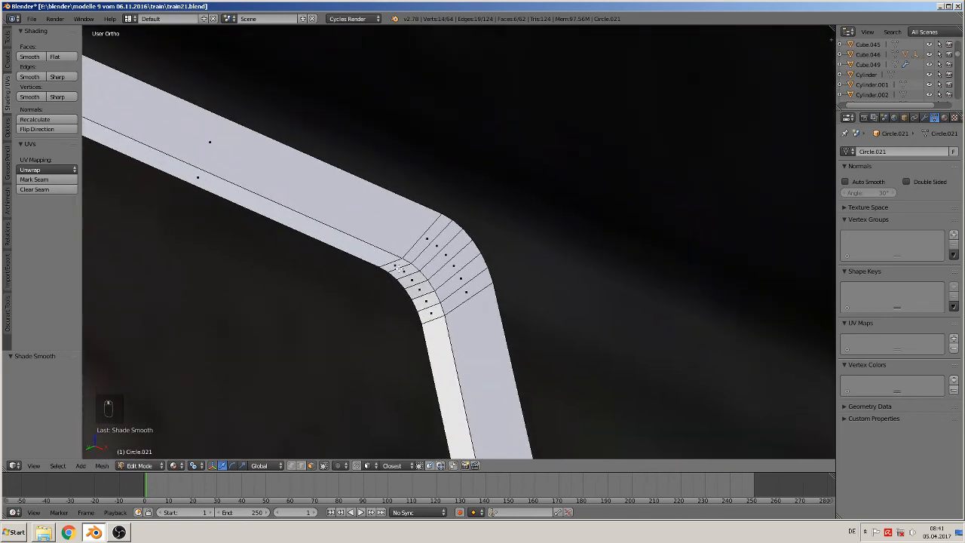
right_click(397, 266)
right_click(433, 311, "ctrl")
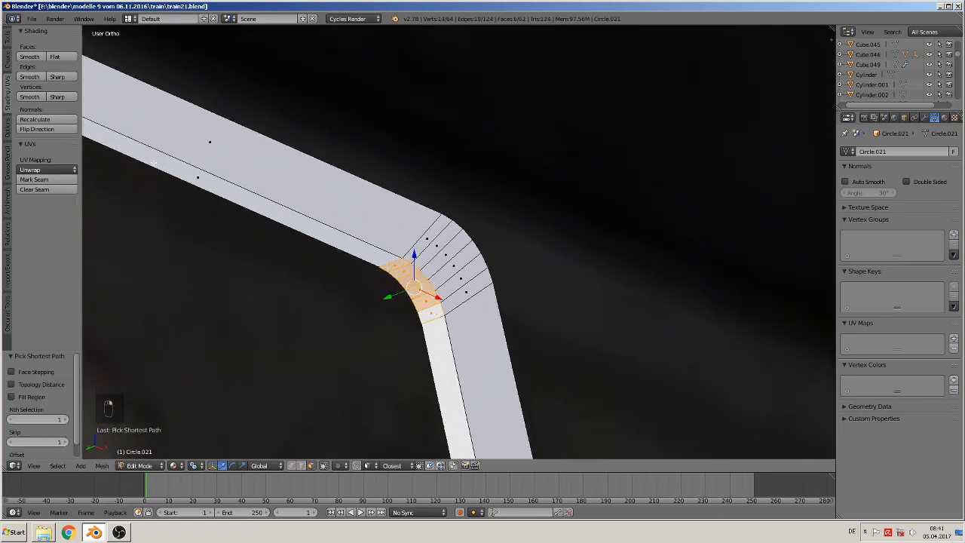
left_click(29, 57)
Shade the inner rim faces around the surround's upper-left rounded corner smooth.
middle_click_drag(489, 226, 647, 203)
middle_click_drag(593, 265, 510, 282)
right_click(446, 276)
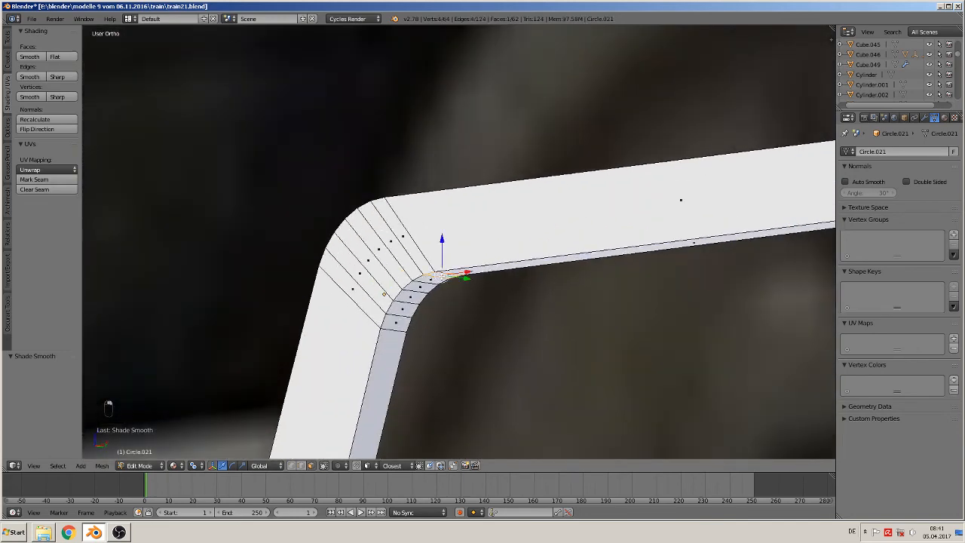
right_click(398, 326, "alt")
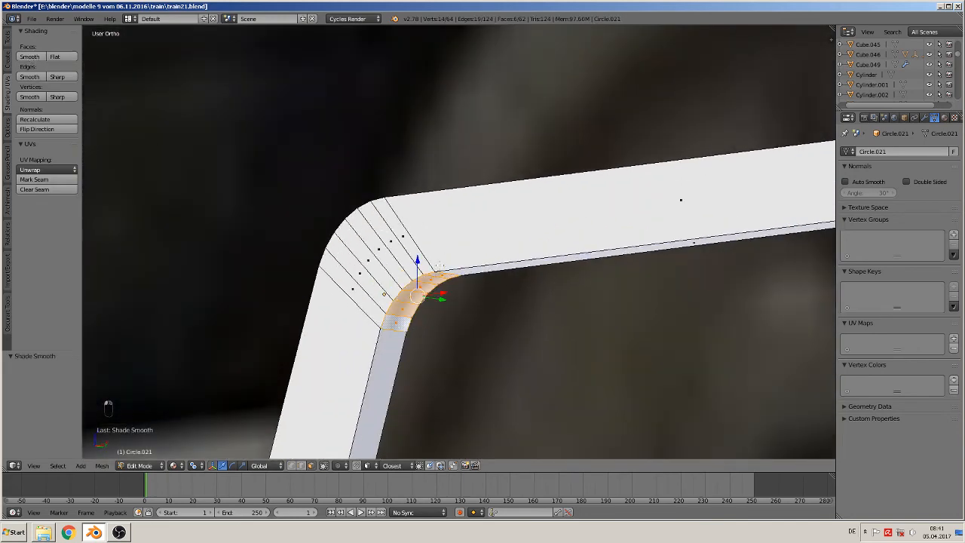
Add two loop cuts around the surround's rim, sliding one close to the front edge and the other close to the back edge.
key("ctrl+r")
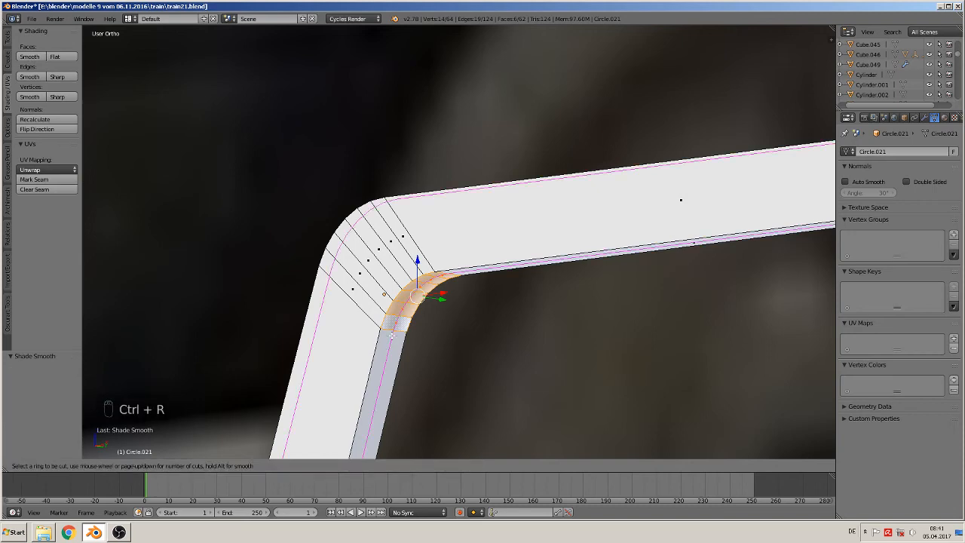
left_click(391, 333)
left_click(384, 328)
key("ctrl+r")
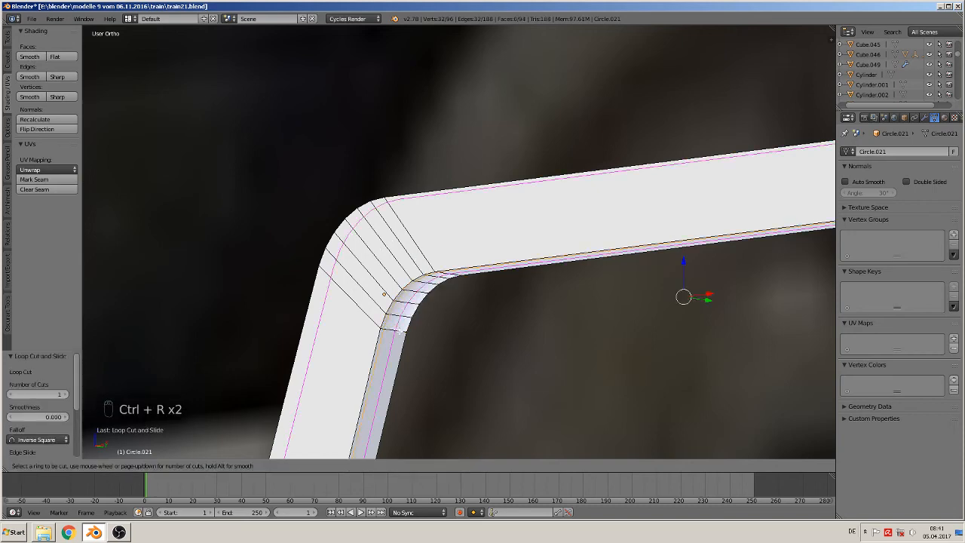
left_click(404, 333)
left_click(406, 333)
Select the surround's entire mesh and recalculate its normals.
middle_click_drag(405, 328, 439, 338)
key("Tab")
scroll(502, 339, "down", 4)
scroll(482, 325, "up", 3)
middle_click_drag(623, 305, 379, 226, "shift")
scroll(294, 302, "up", 2)
key("Tab")
key("a")
key("a")
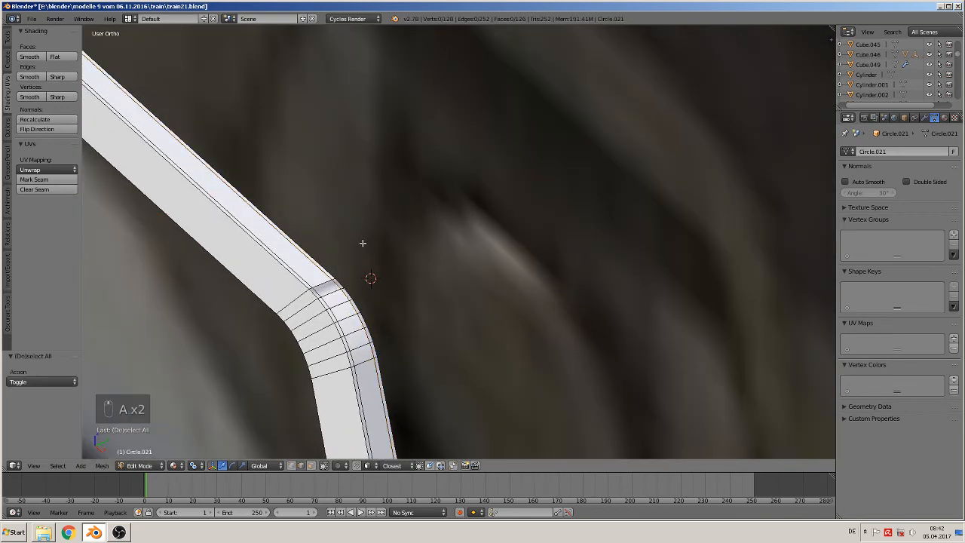
scroll(340, 291, "down", 4)
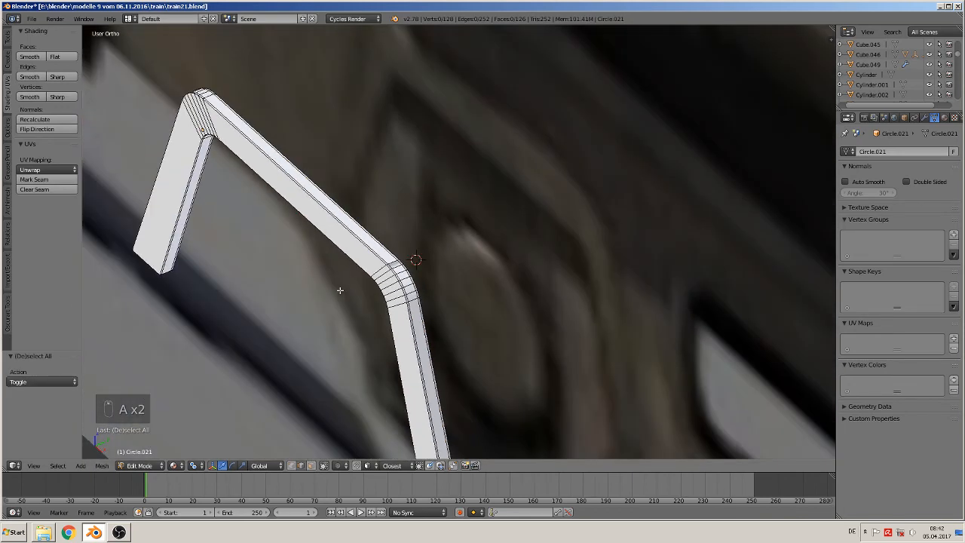
key("a")
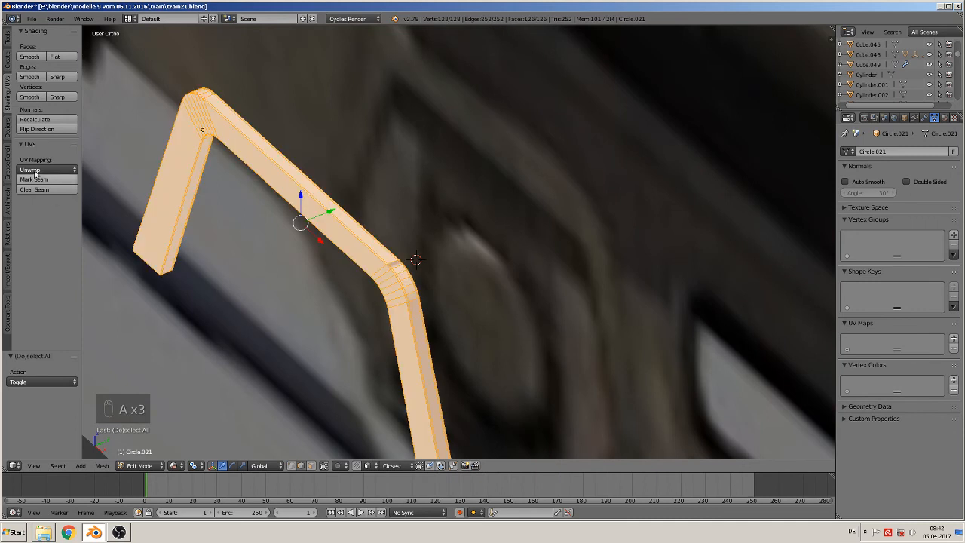
left_click(42, 121)
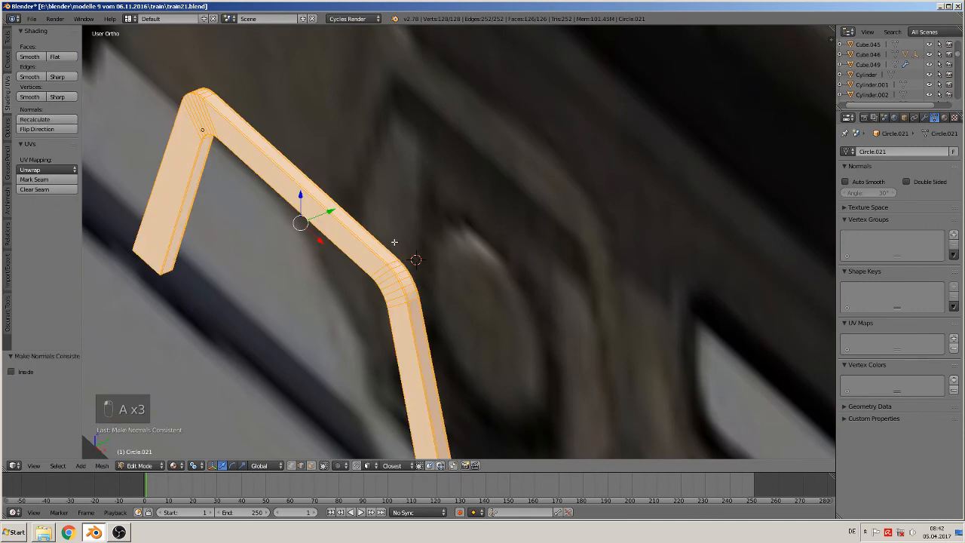
Return to object mode and raise the surround along Z to the height of the side frame's left axle box.
key("KP_1")
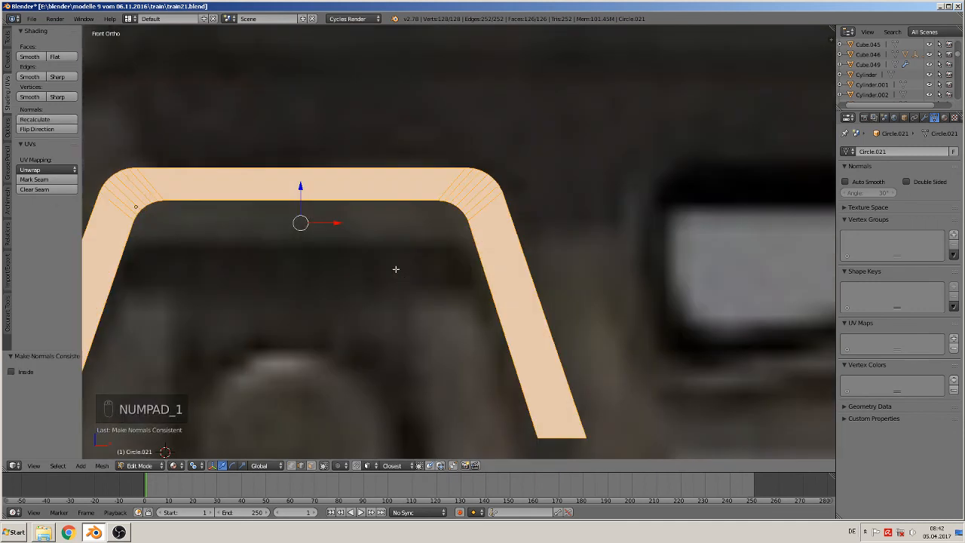
key("Tab")
scroll(397, 272, "down", 10)
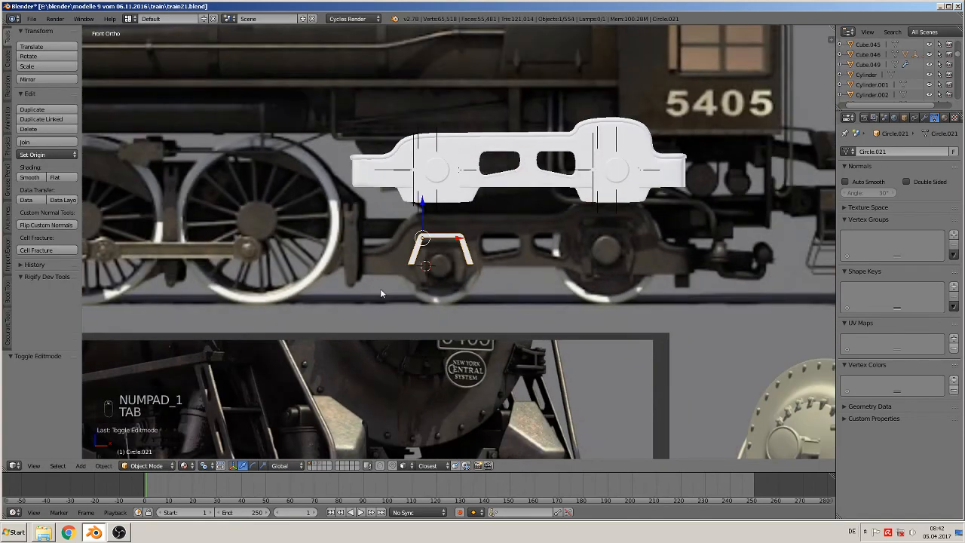
middle_click_drag(380, 288, 458, 231)
key("KP_1")
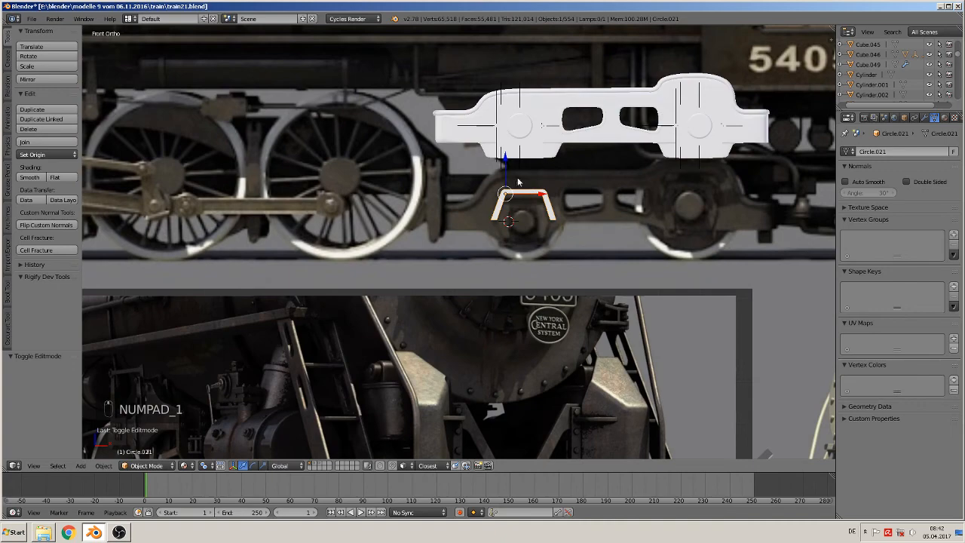
left_click_drag(511, 184, 503, 86)
Move the surround along Y to the side frame's front face, by about -1.260 and a further -0.456.
middle_click_drag(503, 86, 420, 166)
left_click_drag(545, 88, 94, 197)
middle_click_drag(140, 213, 561, 206, "shift")
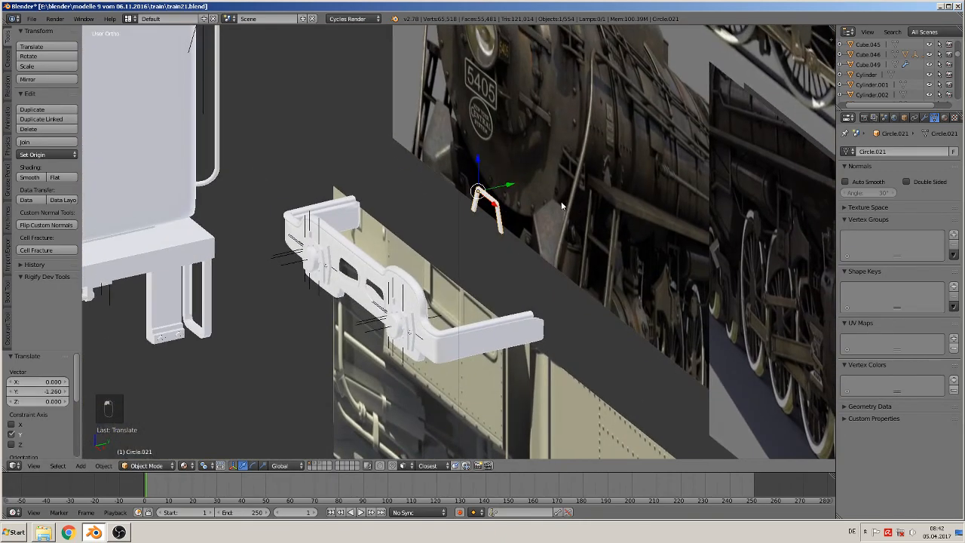
scroll(561, 205, "up", 2)
left_click_drag(520, 162, 285, 240)
Switch to wireframe in front view and shift the surround about -0.010 along X over the left axle box.
key("KP_1")
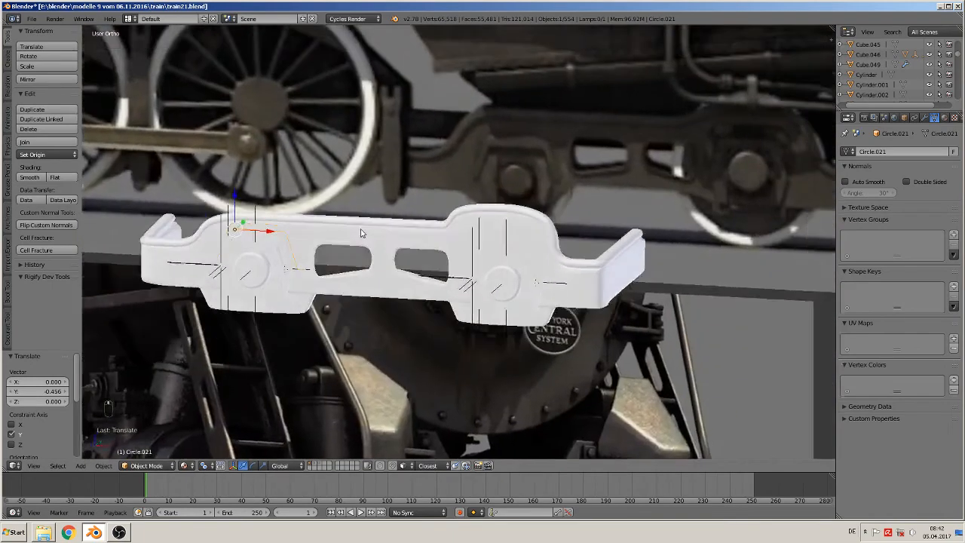
scroll(386, 227, "up", 1)
key("z")
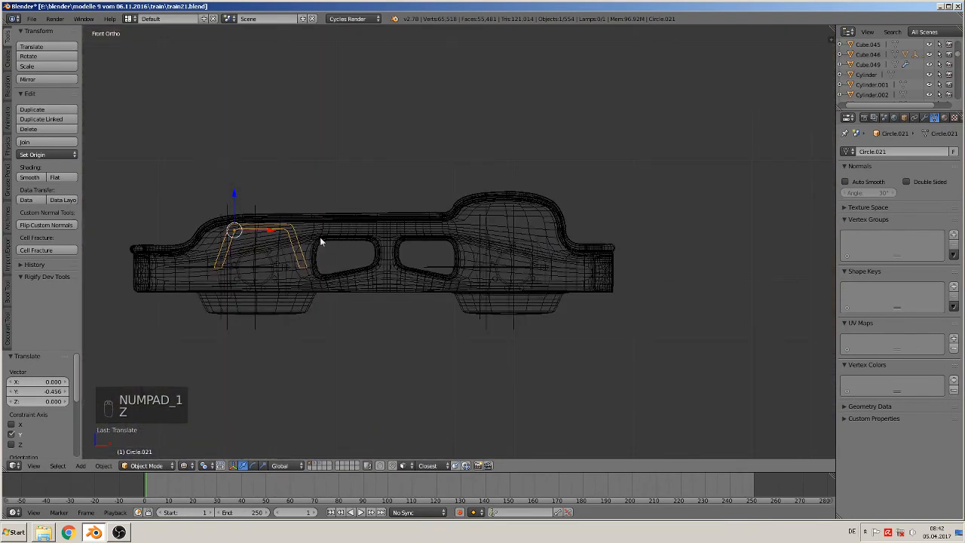
scroll(483, 264, "up", 5)
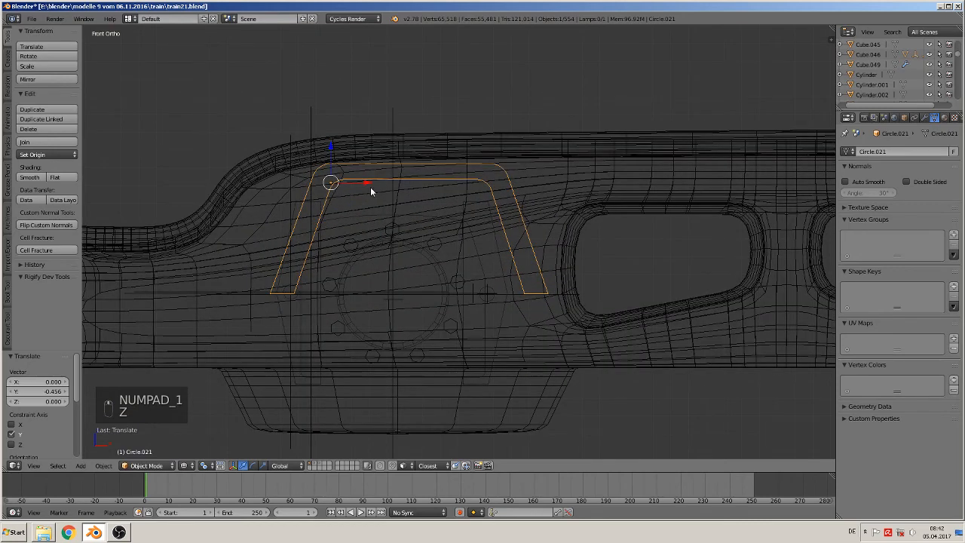
key("g")
key("x")
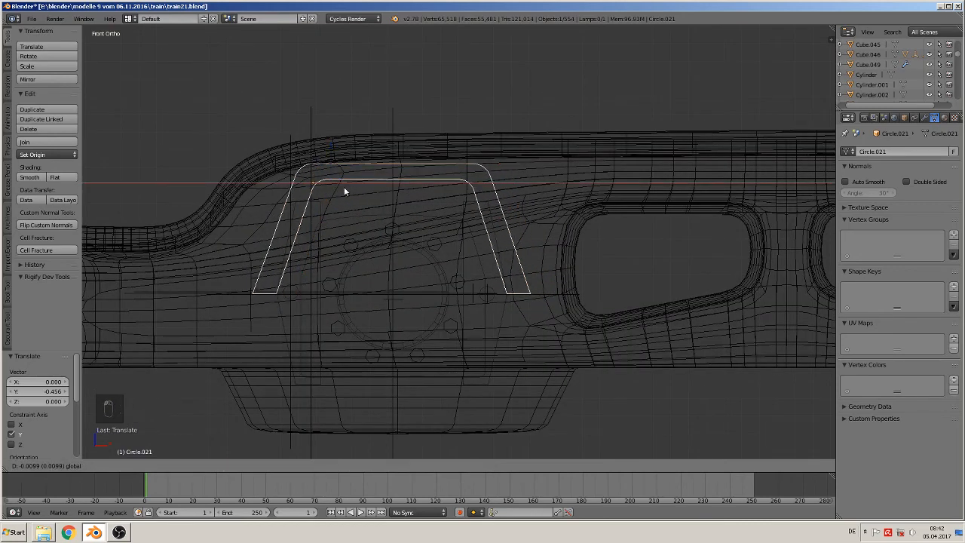
left_click(343, 189)
Scale the surround by about 0.779 and move it about 0.018 along X to recentre it over the left axle box.
key("s")
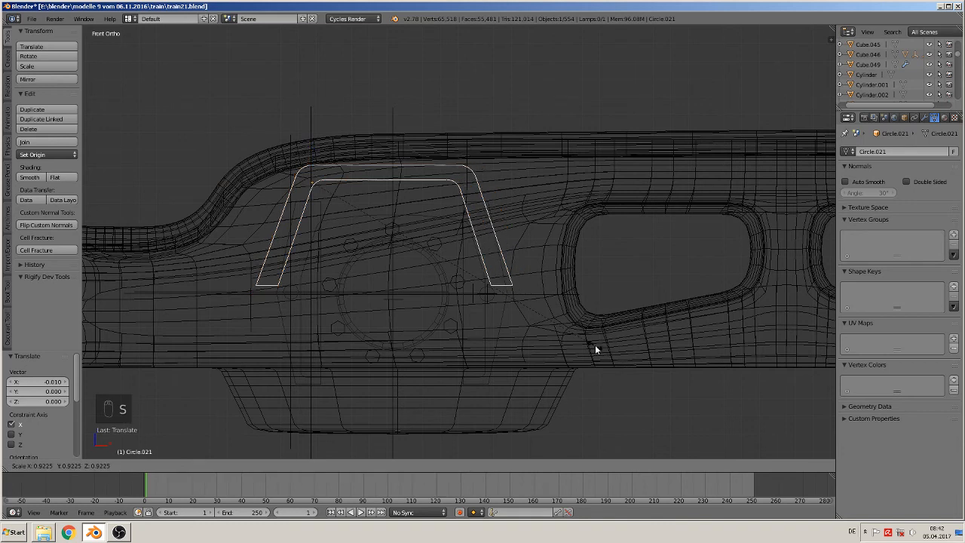
left_click(344, 193)
key("g")
key("x")
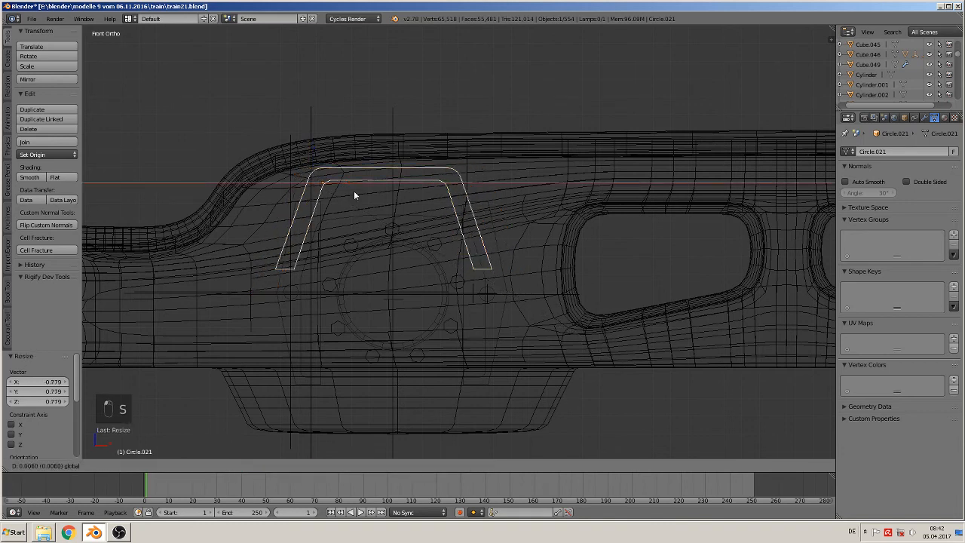
left_click(383, 209)
Scale the surround by a further 0.806 or so and lower it about 0.005 along Z.
key("s")
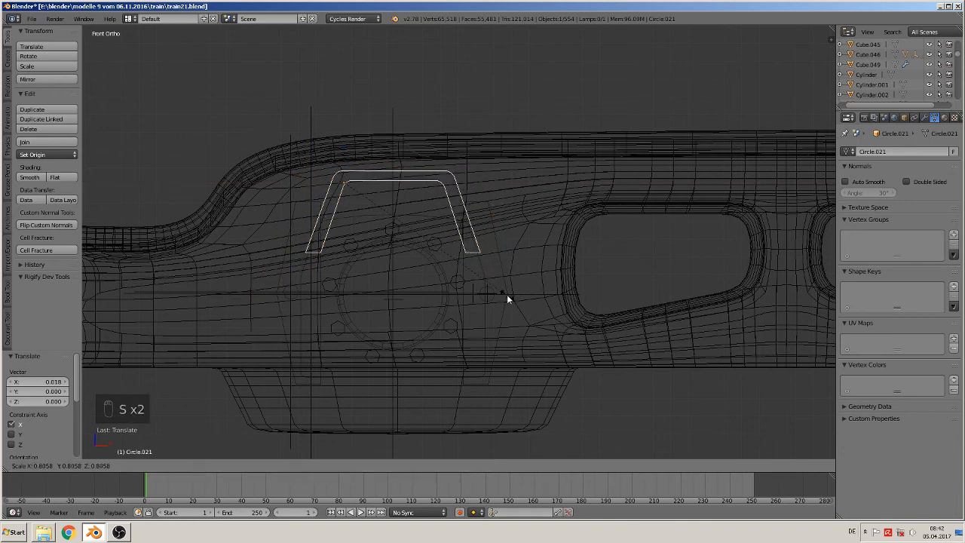
left_click(507, 295)
key("g")
key("z")
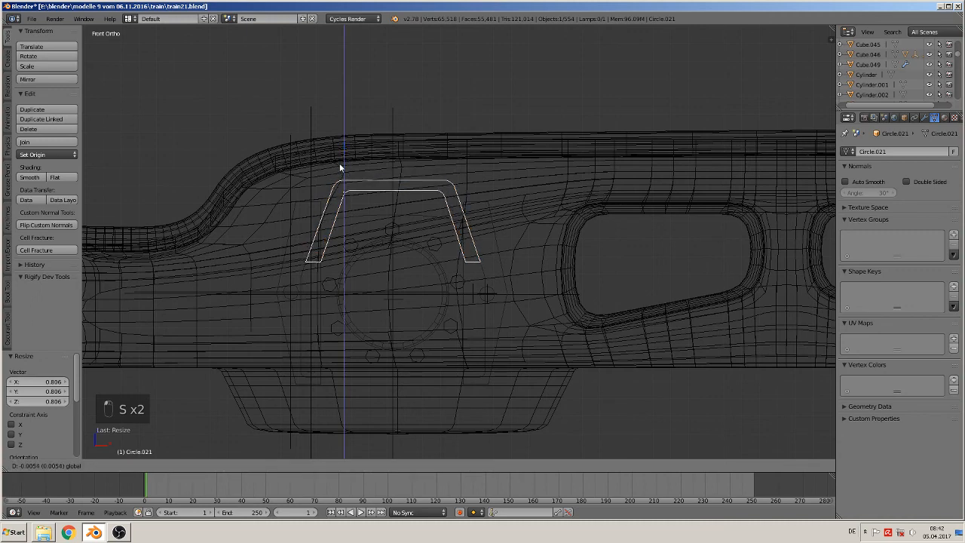
left_click(341, 165)
Duplicate the surround and place the copy about 0.436 along X over the right axle box.
scroll(431, 222, "down", 3)
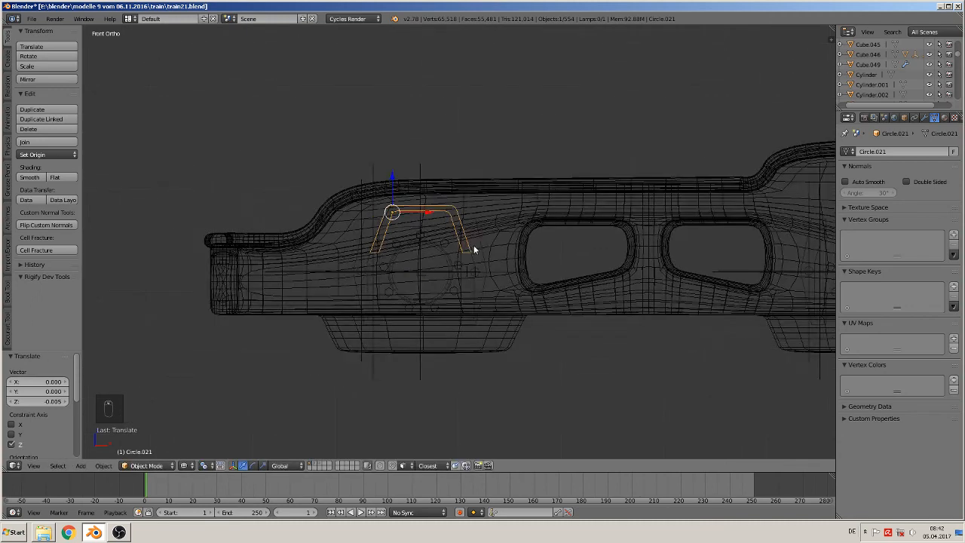
key("shift+d")
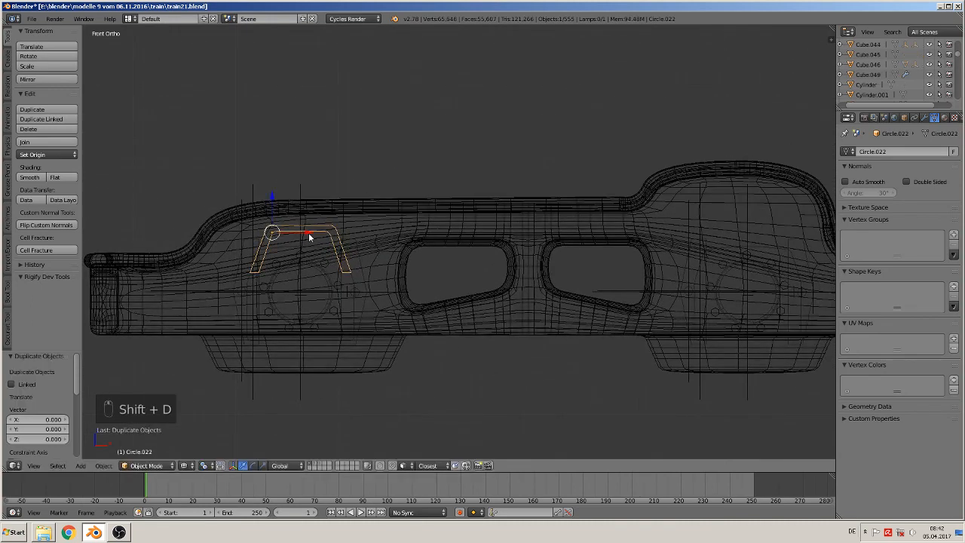
key("x")
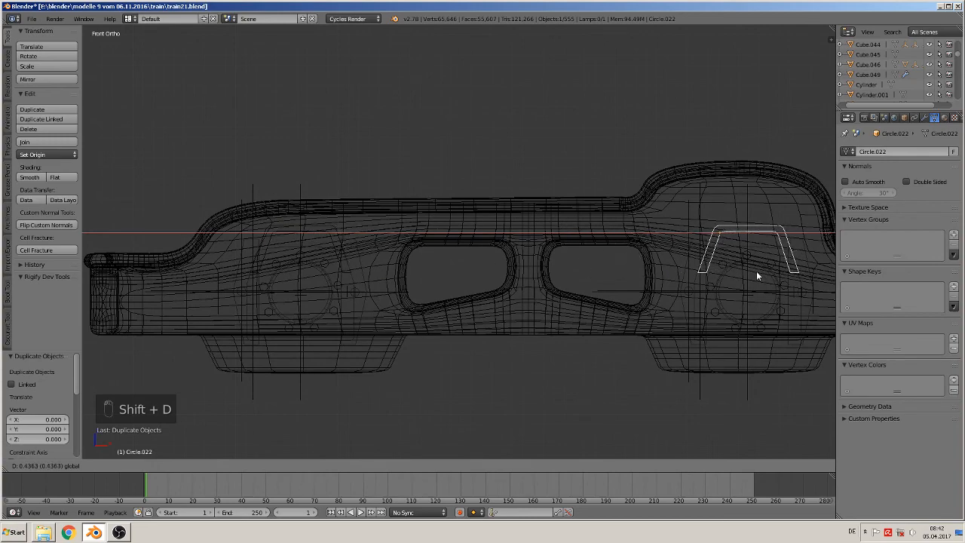
left_click(756, 270)
Switch the viewport to Material shading and compare the side frame's right axle box with the reference photo.
middle_click_drag(711, 289, 215, 375)
left_click(183, 465)
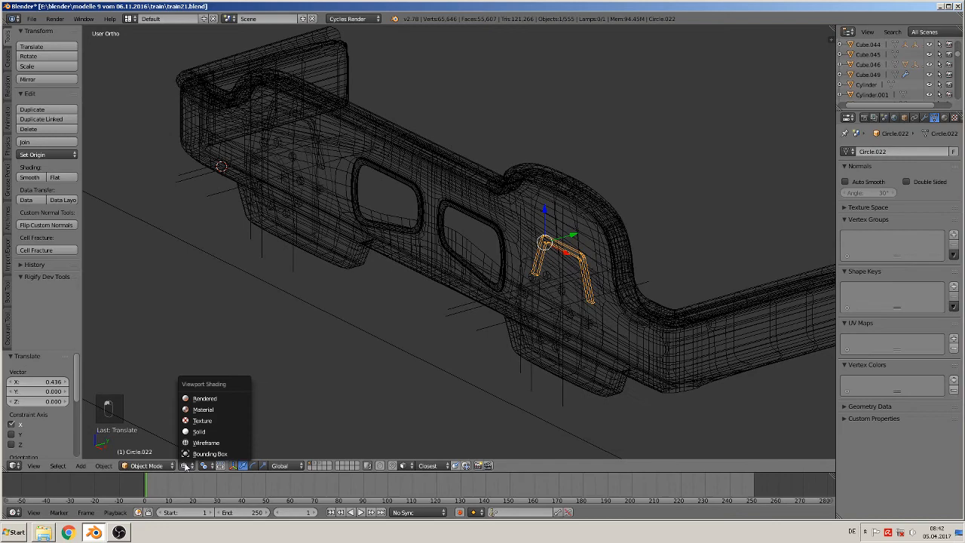
left_click(212, 404)
middle_click_drag(292, 333, 359, 316)
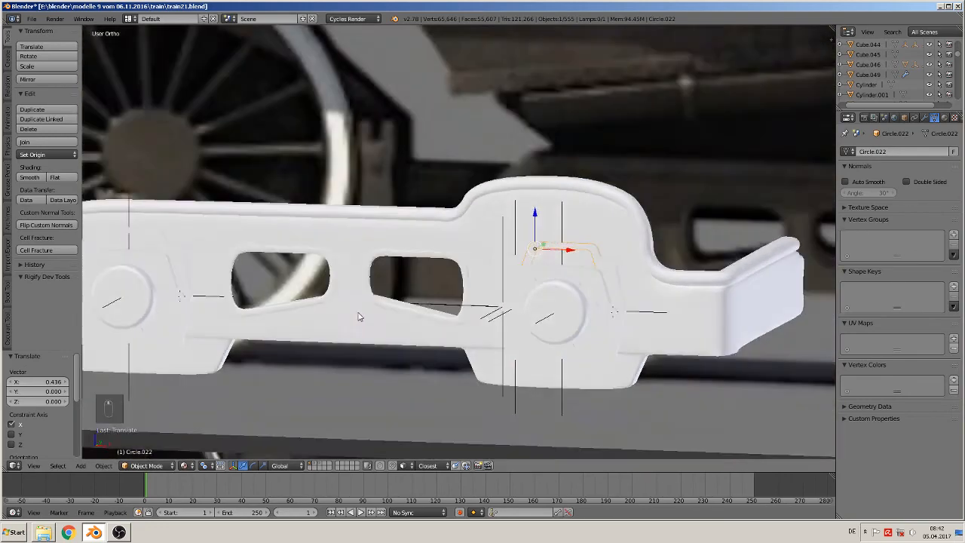
scroll(362, 315, "down", 7)
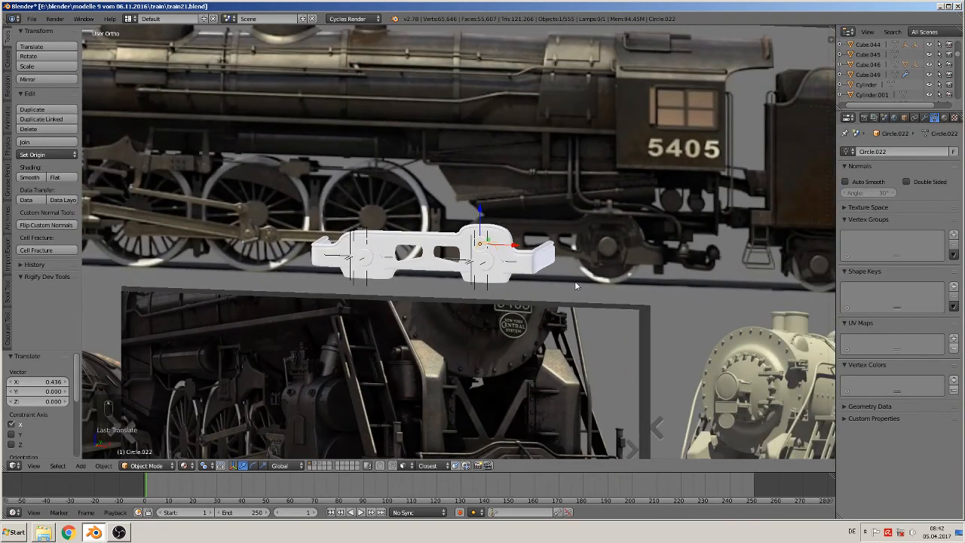
scroll(584, 281, "up", 2)
middle_click_drag(629, 285, 487, 286, "shift")
scroll(487, 286, "up", 3)
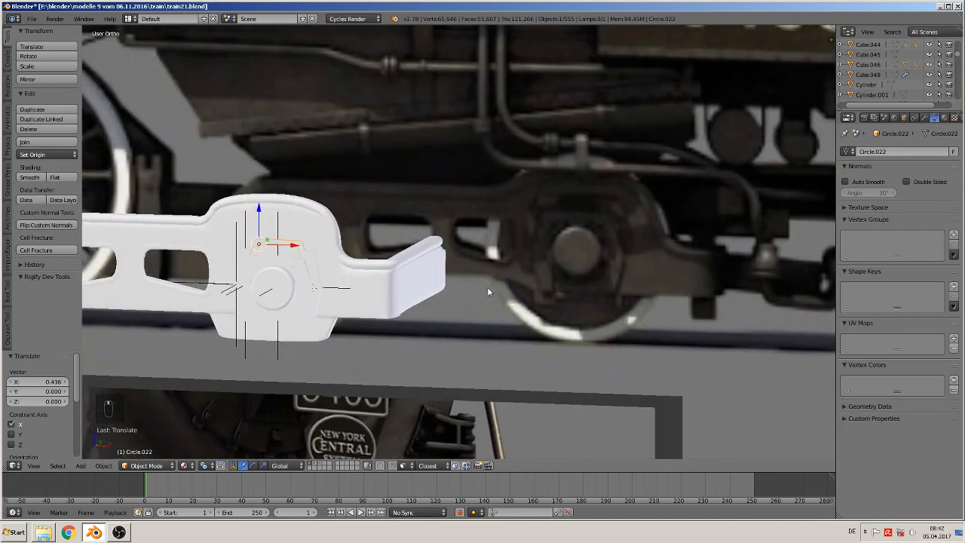
scroll(487, 287, "up", 1)
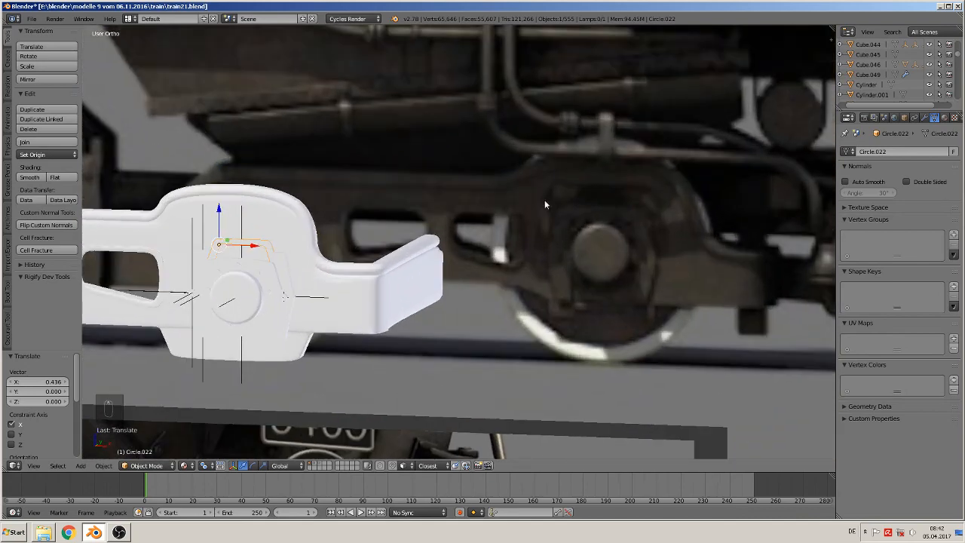
middle_click_drag(392, 262, 622, 266, "shift")
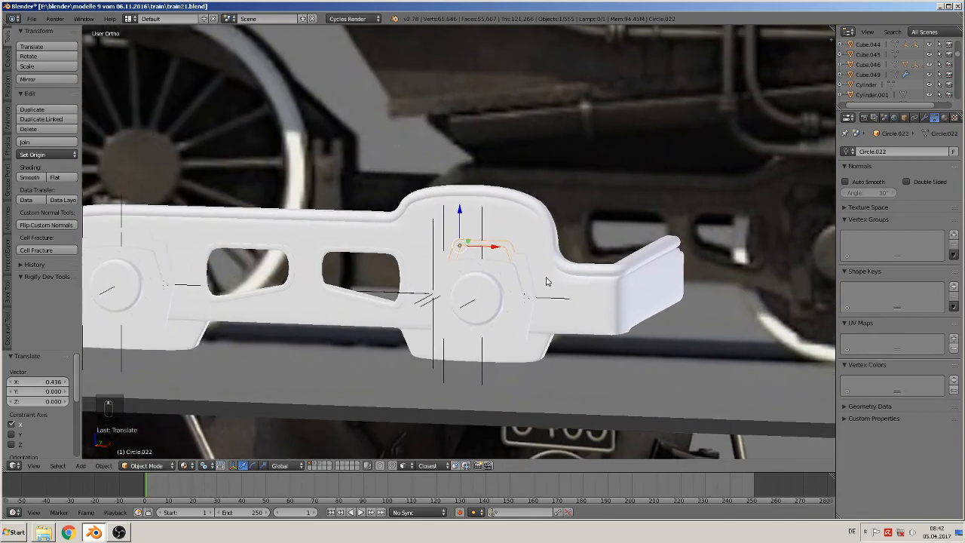
Scale the duplicated surround by about 1.426 and move it about -0.014 along X and 0.023 along Z above the right axle box.
scroll(547, 281, "up", 3)
key("s")
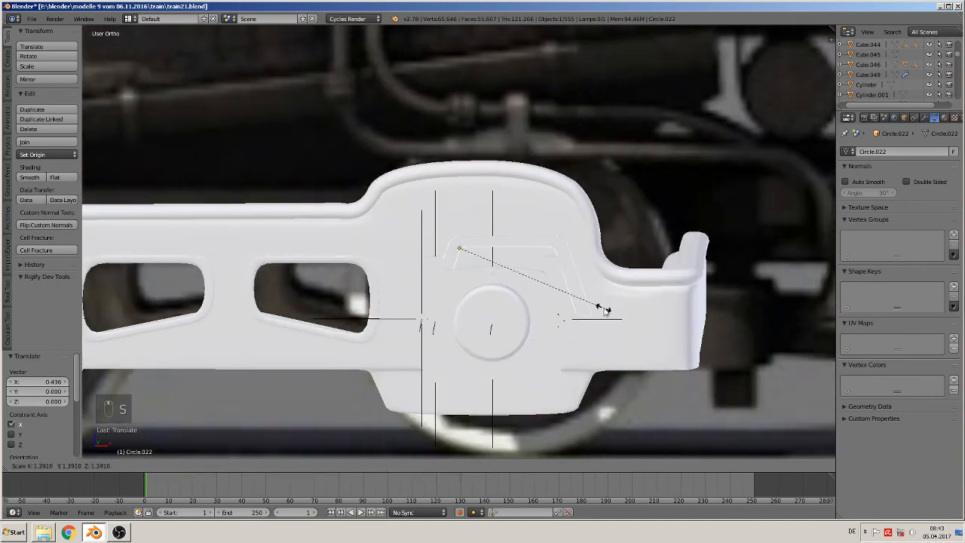
left_click(605, 315)
key("g")
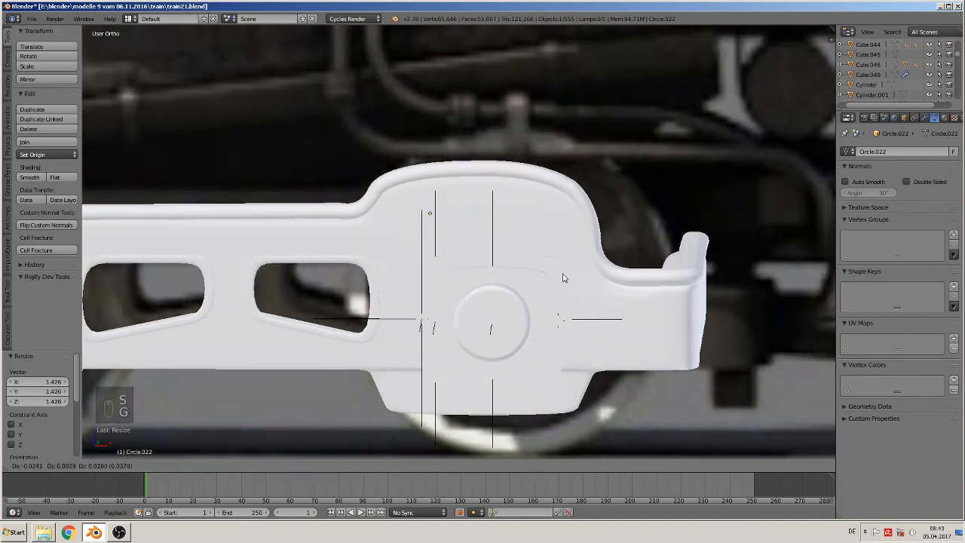
left_click(576, 285)
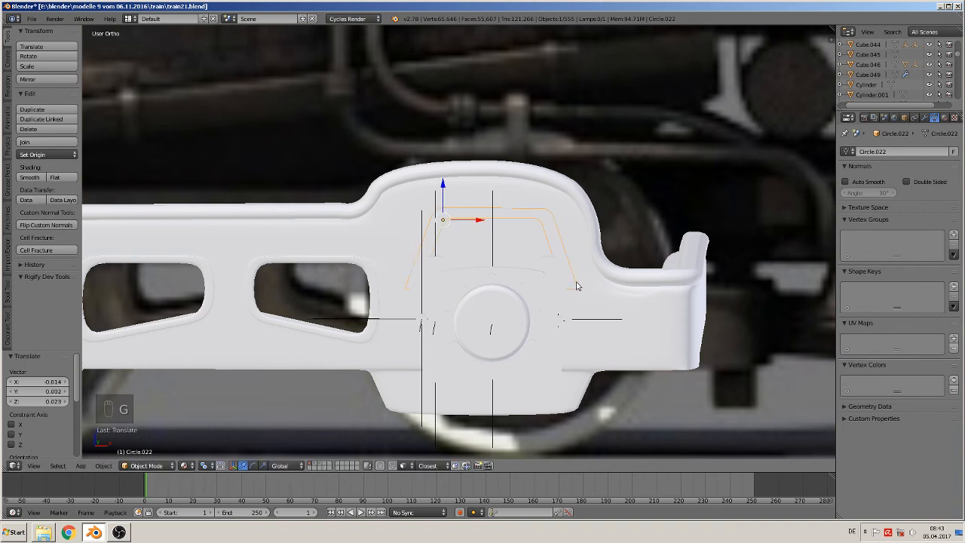
Scale the right axle box's surround by about 0.697 along Z and 1.093 along X.
key("s")
key("z")
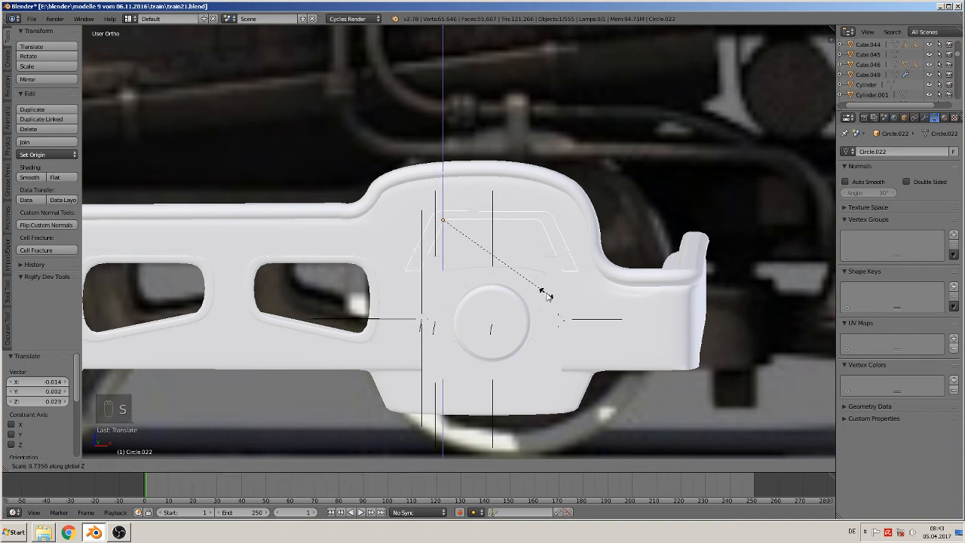
left_click(540, 294)
key("s")
key("x")
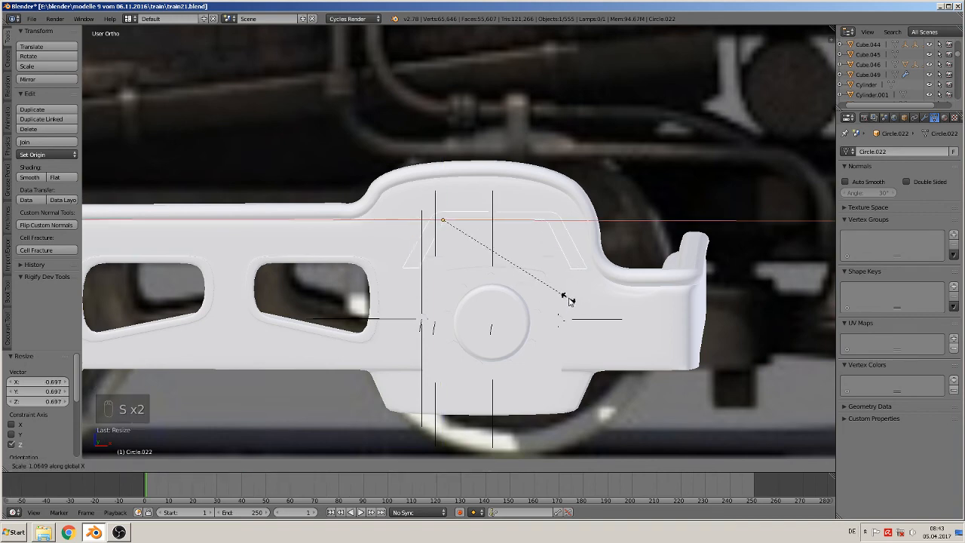
left_click(570, 300)
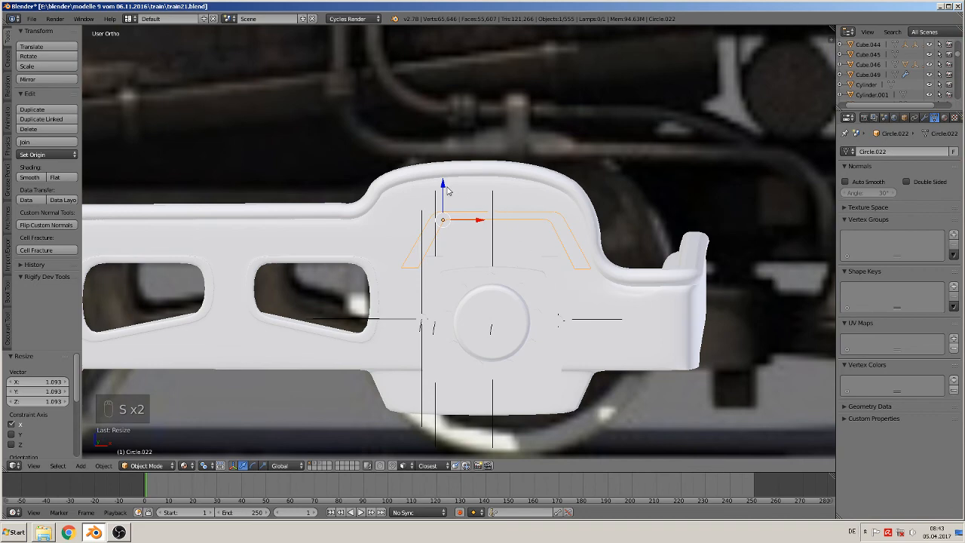
Lower the right surround slightly, shift it about -0.006 along X, and widen it by about 1.05 along X.
left_click_drag(447, 187, 447, 194)
left_click_drag(470, 227, 464, 230)
key("s")
key("x")
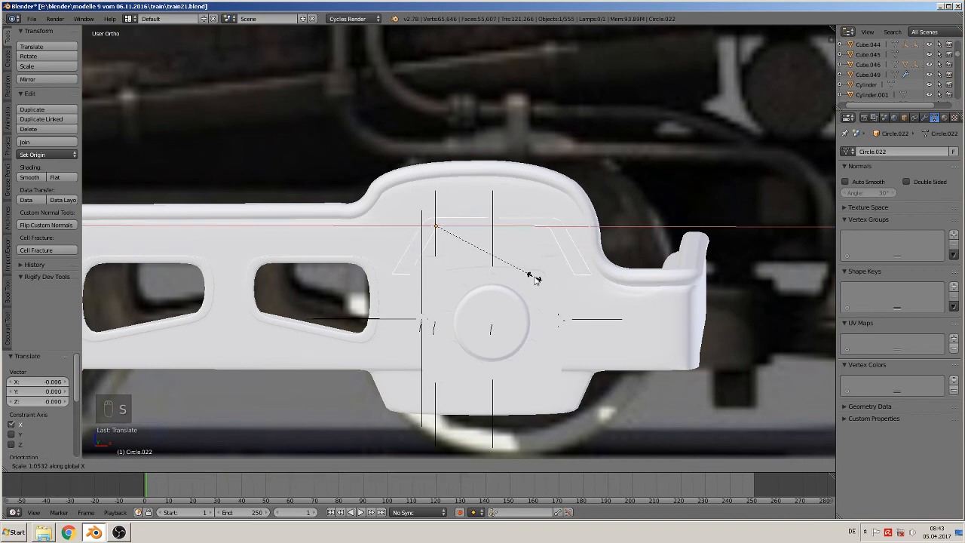
left_click(535, 279)
Nudge the right surround slightly along negative X and move it about -0.003 along Y against the frame.
left_click_drag(473, 229, 470, 229)
middle_click_drag(465, 273, 398, 306)
scroll(432, 288, "up", 3)
left_click_drag(486, 174, 485, 175)
scroll(443, 225, "down", 2)
Delete the old surround above the left axle box.
middle_click_drag(428, 252, 583, 240, "shift")
middle_click_drag(430, 214, 405, 323, "shift")
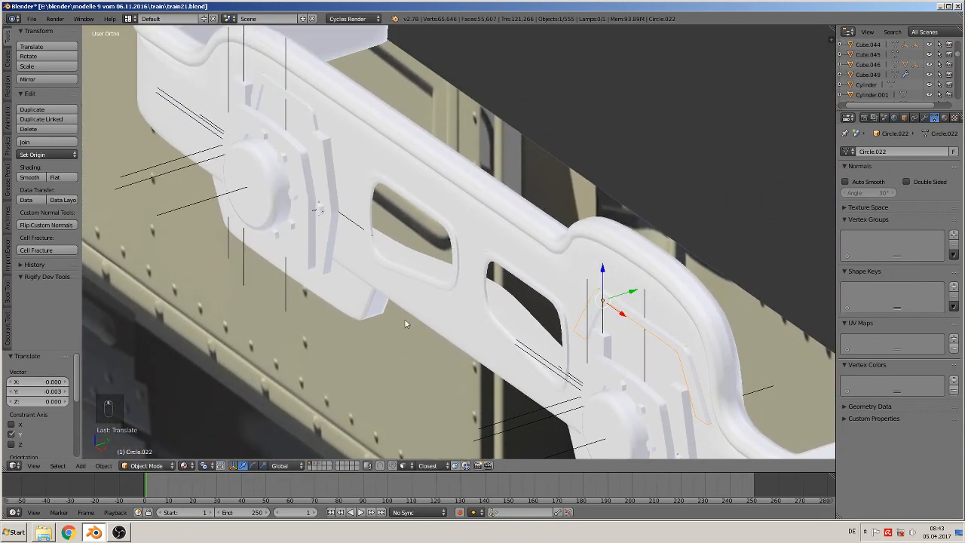
right_click(316, 117)
right_click(313, 118)
key("x")
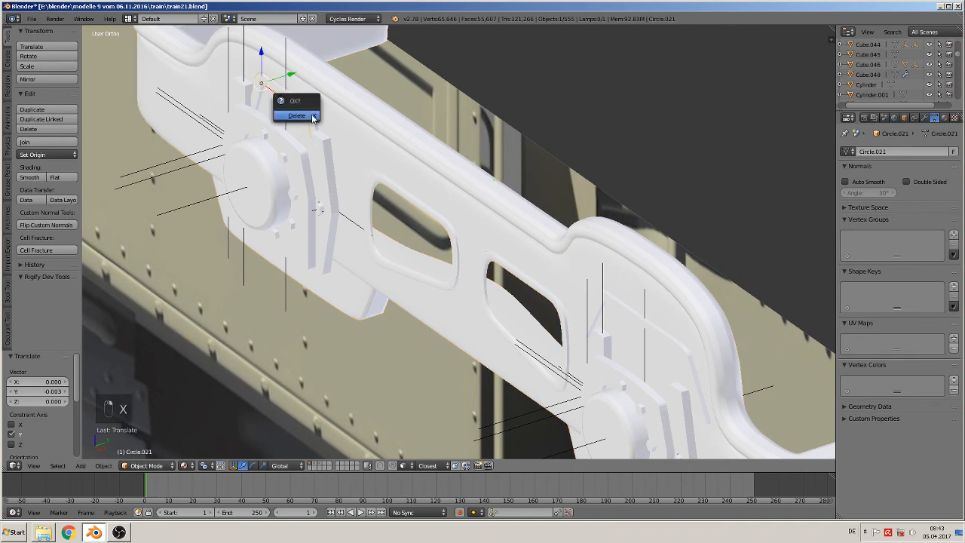
left_click(313, 117)
Duplicate the right surround, place the copy about -0.437 along X over the left axle box, and lower it about 0.007 along Z.
right_click(627, 312)
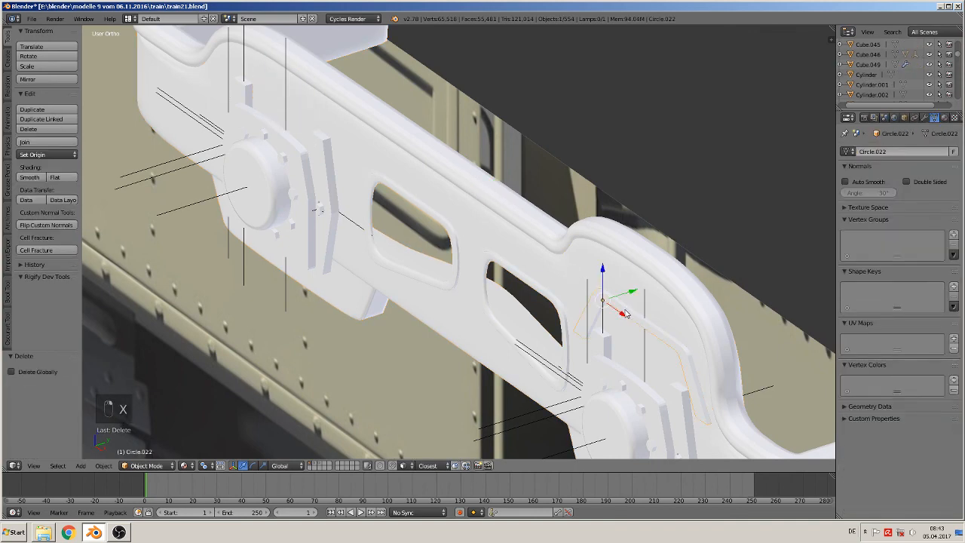
key("shift+d")
left_click_drag(625, 318, 260, 74)
middle_click_drag(293, 157, 347, 118)
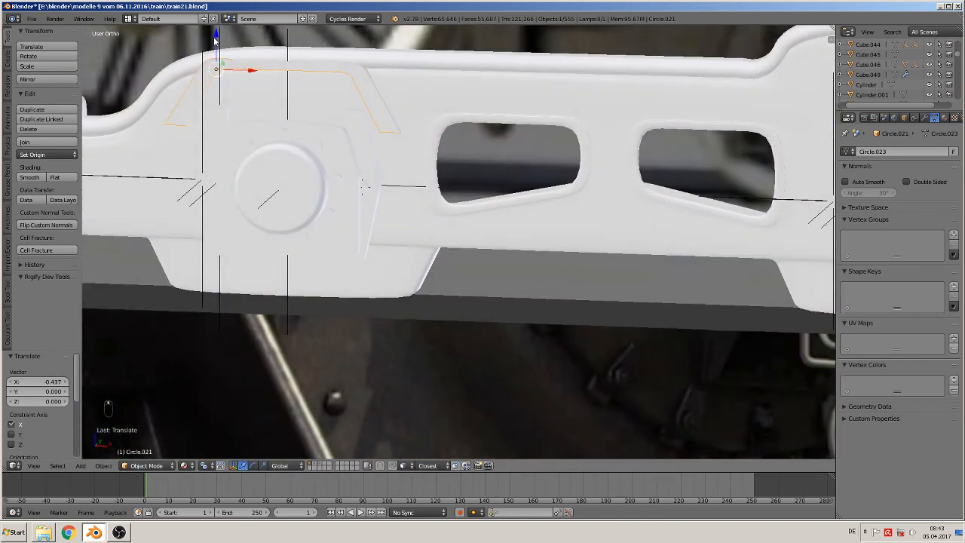
left_click_drag(217, 39, 216, 46)
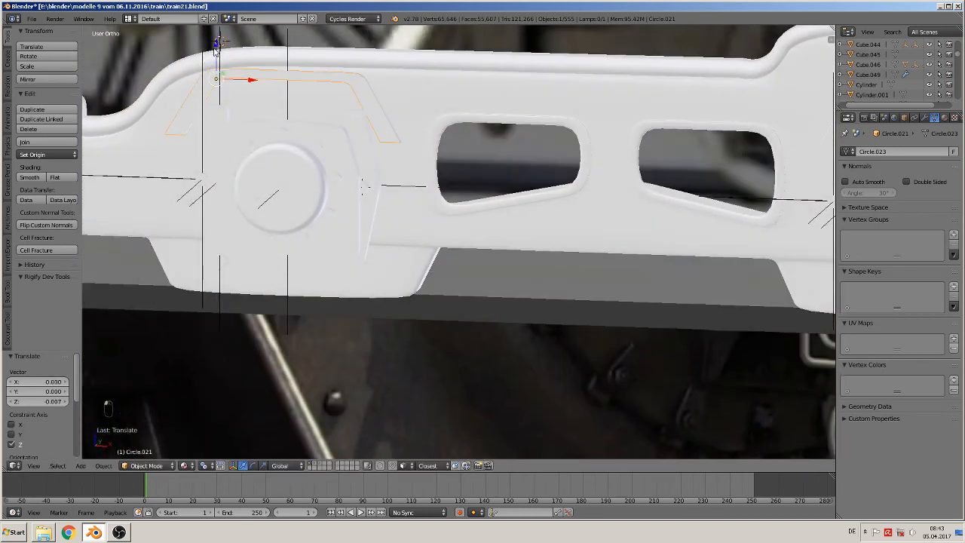
middle_click_drag(265, 106, 275, 100)
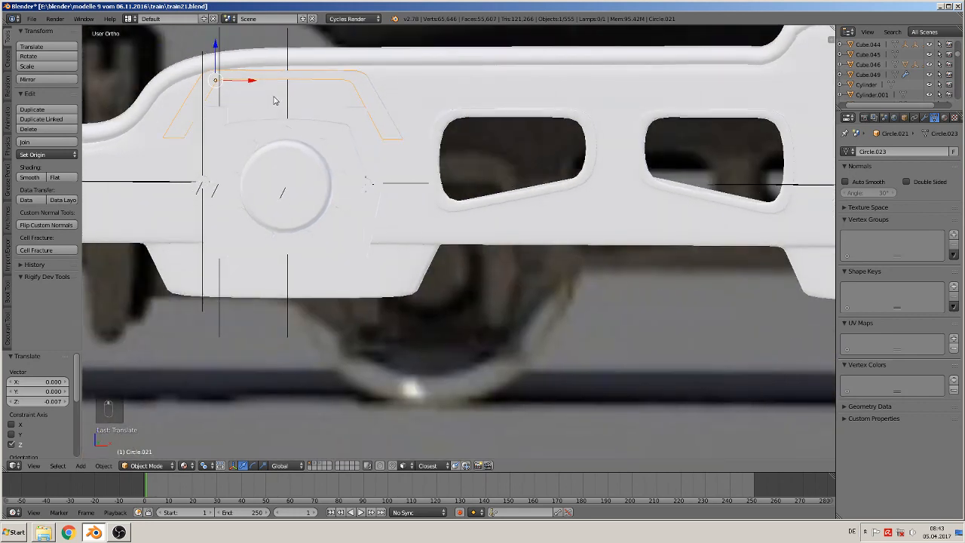
Scale the left surround by about 1.116 along X, shift it about -0.003 along X, and lower it slightly.
key("s")
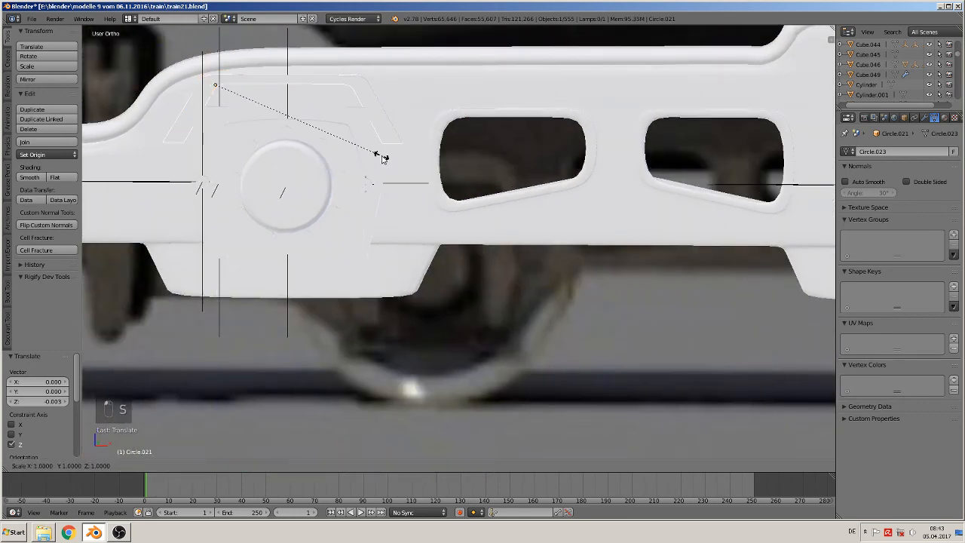
key("x")
left_click(405, 157)
key("g")
key("x")
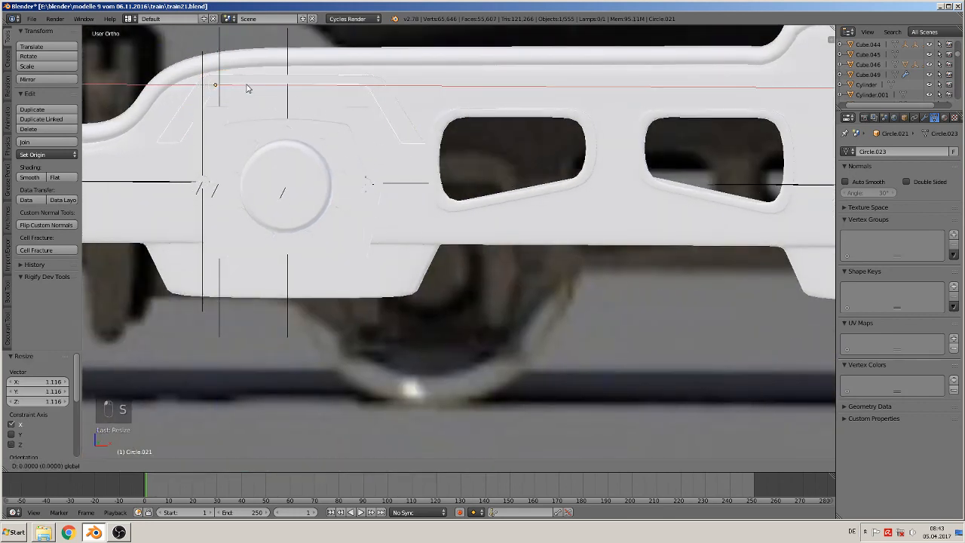
left_click(243, 90)
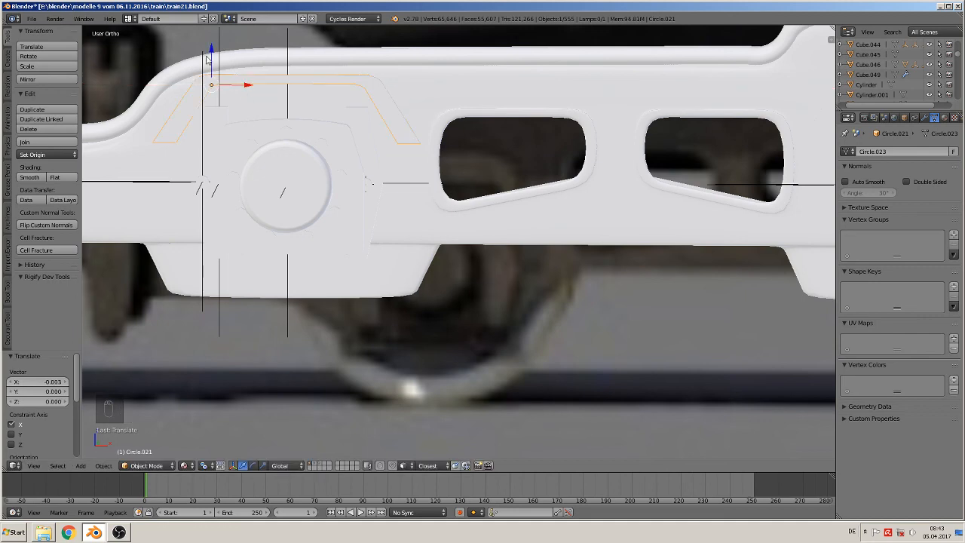
left_click_drag(212, 56, 213, 61)
Deselect everything and examine the side frame with both surrounds and the two window openings.
key("Tab")
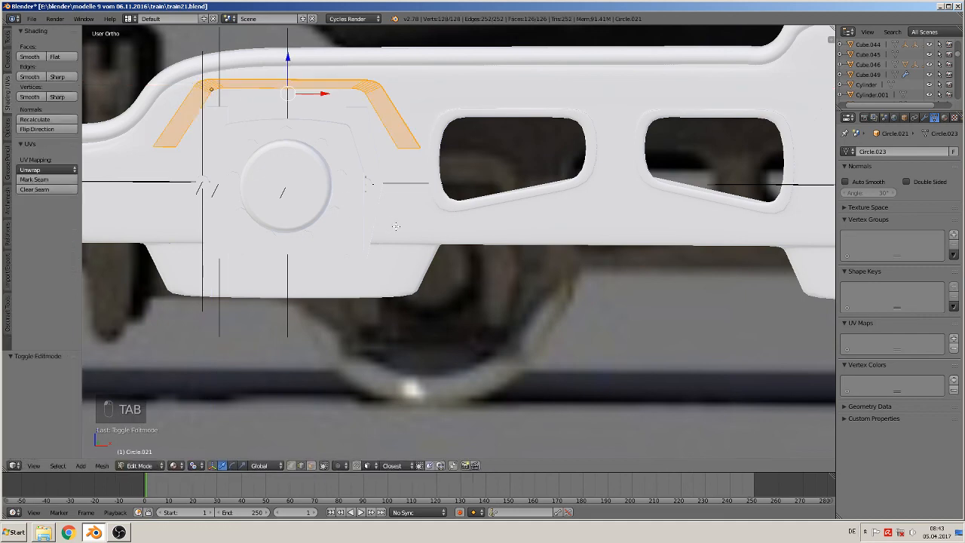
middle_click_drag(390, 236, 399, 272)
key("a")
scroll(323, 261, "down", 4)
key("Tab")
scroll(323, 261, "down", 3)
key("a")
scroll(548, 275, "up", 4)
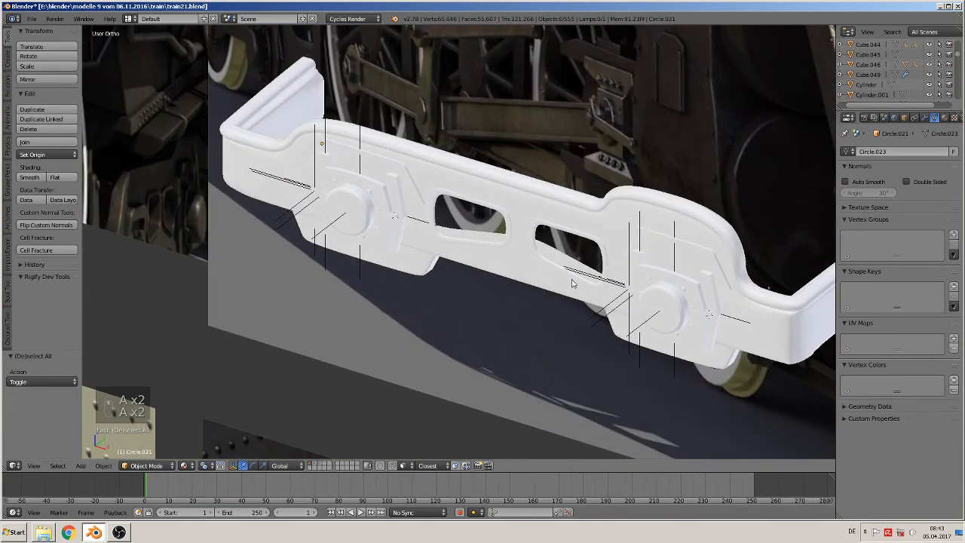
scroll(572, 280, "up", 2)
scroll(573, 279, "down", 2)
scroll(566, 285, "up", 4)
scroll(536, 283, "up", 3)
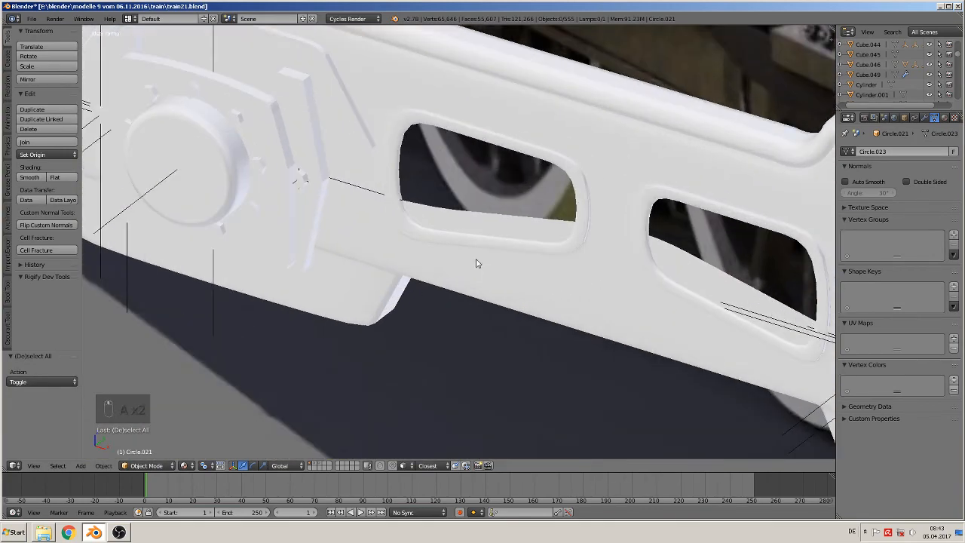
key("Tab")
key("Tab")
Extrude the inner edge loop of the side frame's left window opening about 0.012 along Y.
right_click(409, 209)
key("Tab")
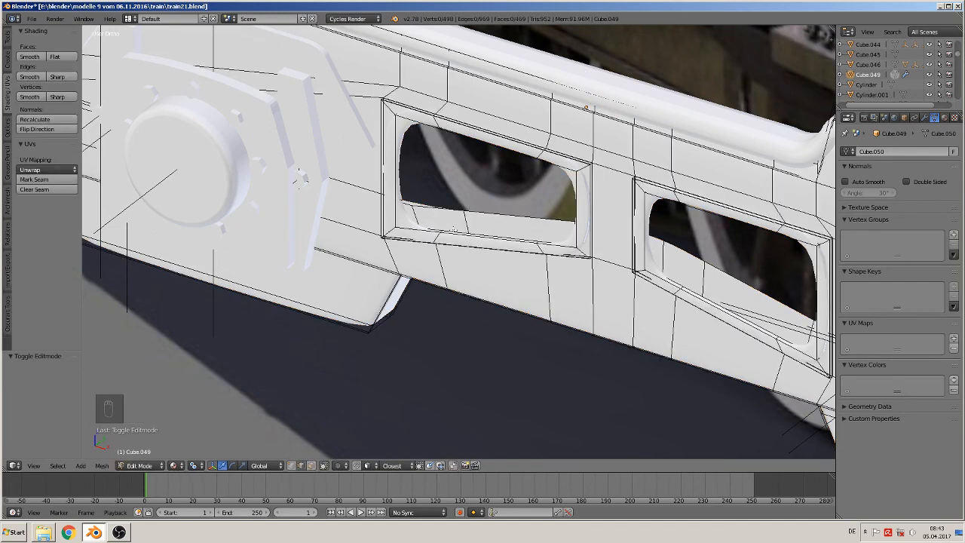
right_click(454, 229, "alt")
middle_click_drag(459, 239, 454, 208)
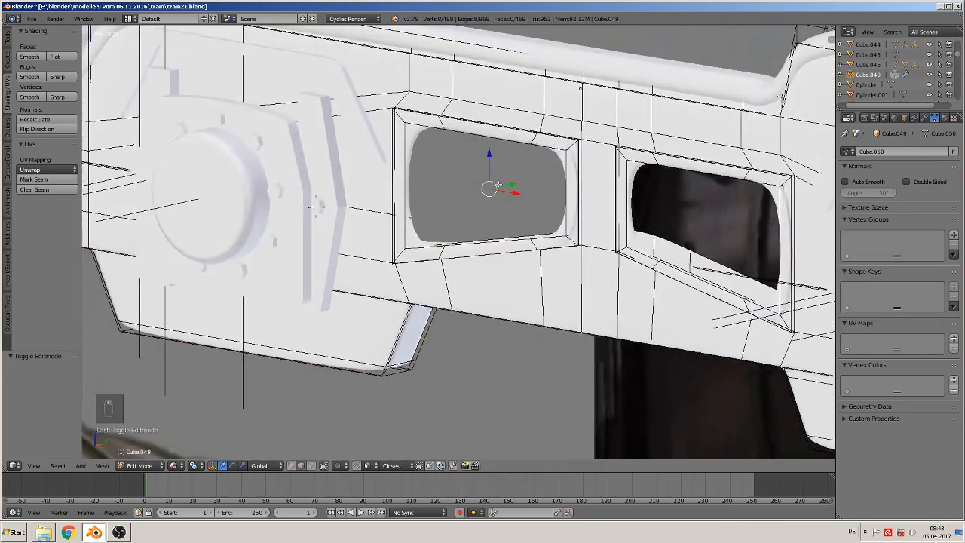
middle_click_drag(538, 158, 489, 205)
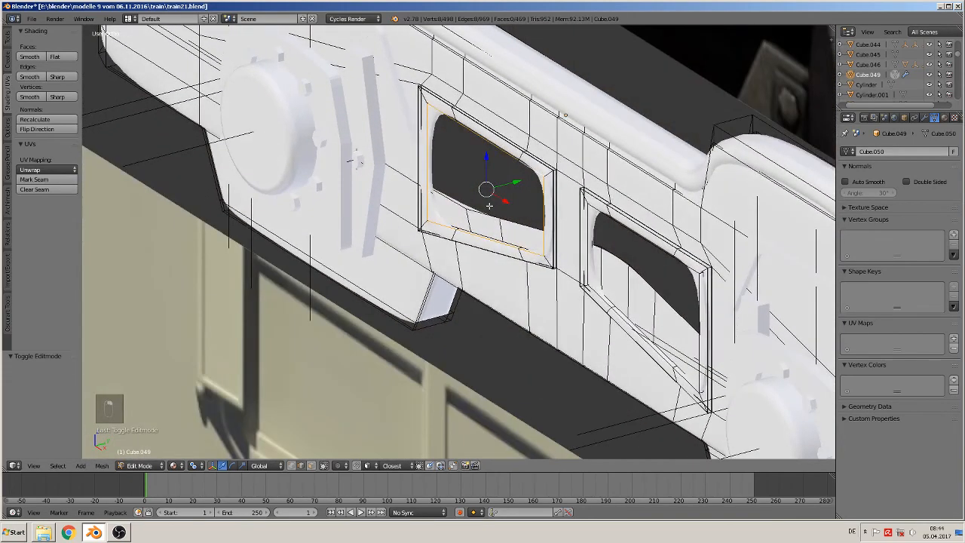
key("e")
left_click_drag(514, 181, 535, 178)
Extrude the inner edge loop of the right window opening about 0.013 along Y.
middle_click_drag(566, 211, 499, 170, "shift")
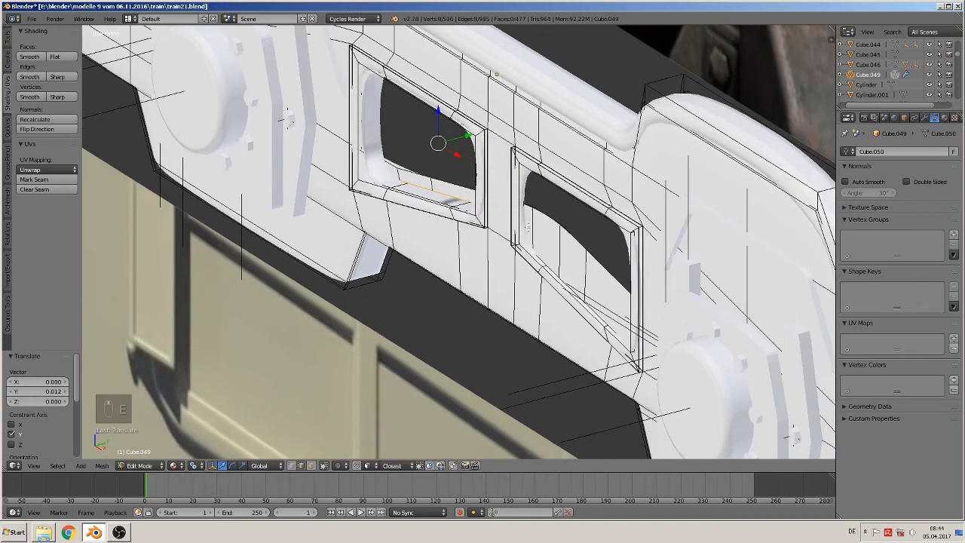
right_click(526, 246, "alt")
right_click(528, 250, "alt")
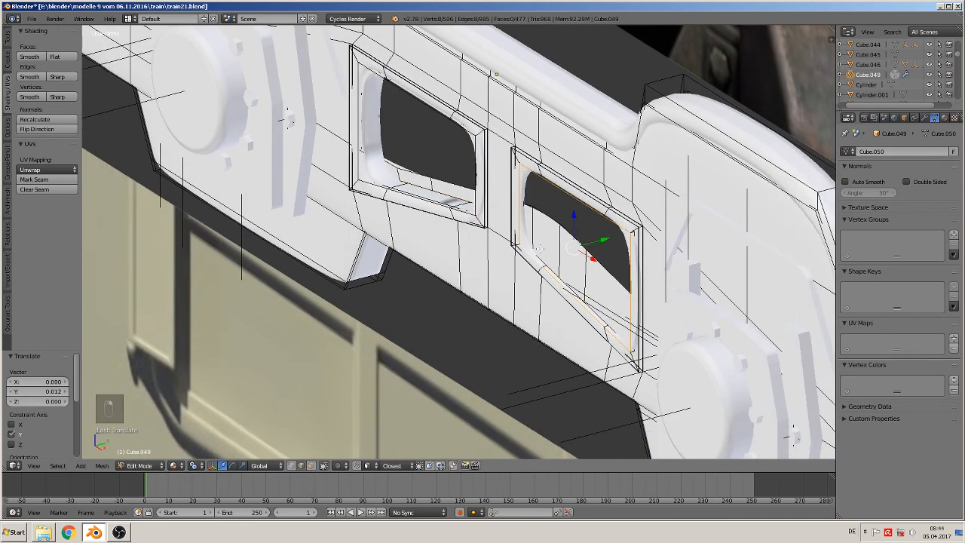
key("e")
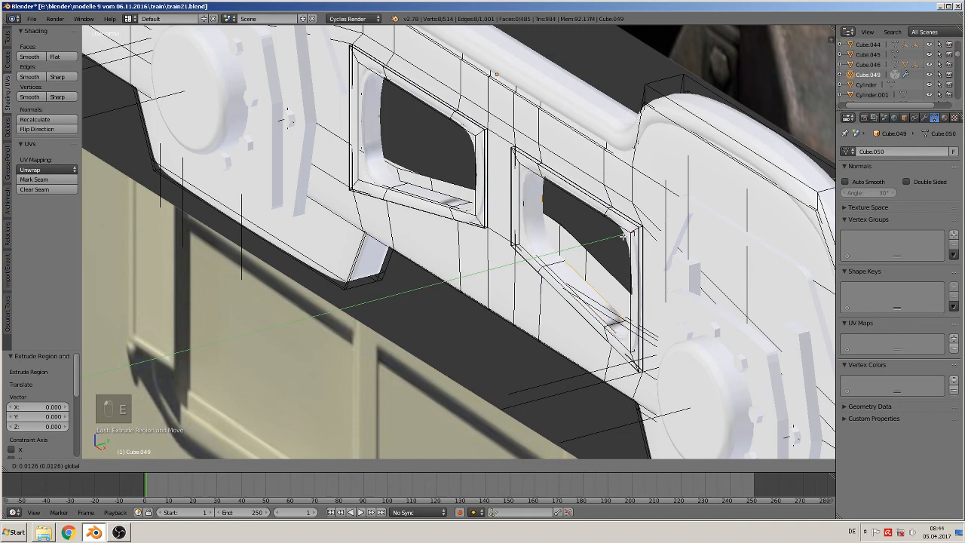
left_click(596, 241)
Recalculate the normals of the entire side frame mesh.
middle_click_drag(596, 241, 552, 254)
key("a")
key("a")
key("a")
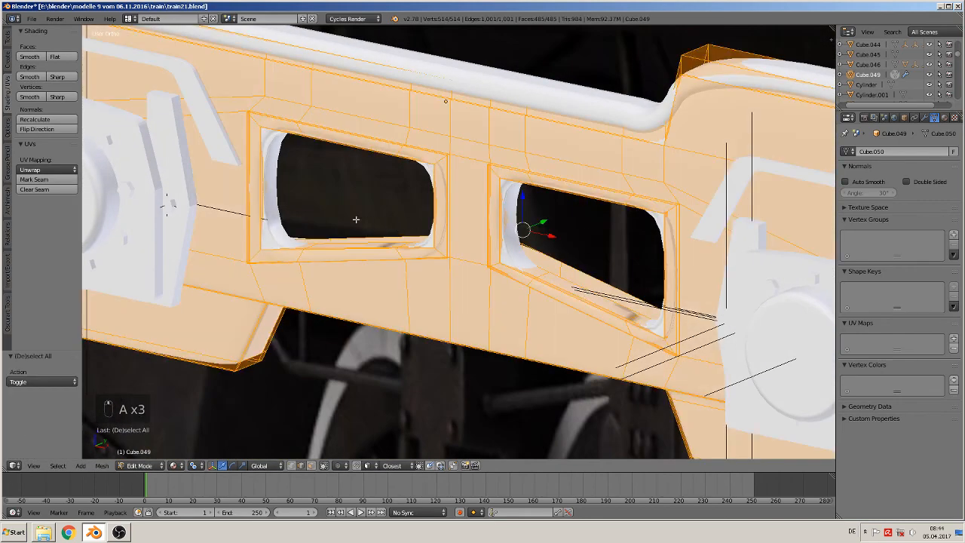
left_click(45, 119)
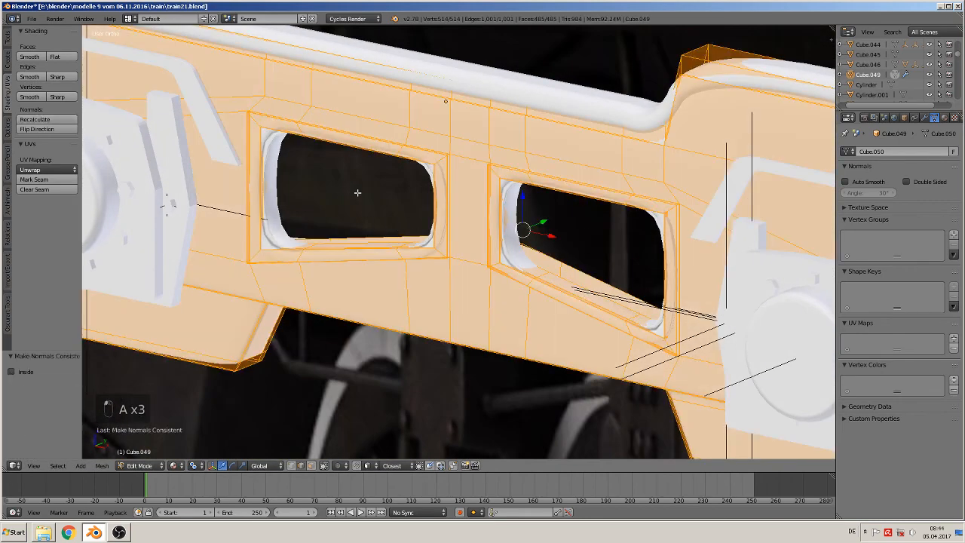
key("Tab")
key("Tab")
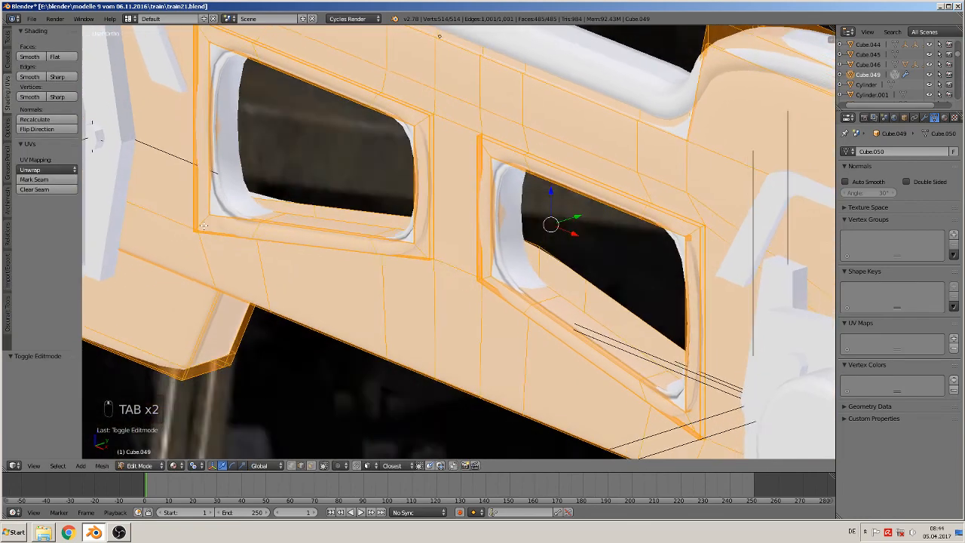
Add two supporting edge loops around the left window opening's inner wall, near its front and rear edges.
key("Tab")
scroll(228, 205, "up", 3)
key("Tab")
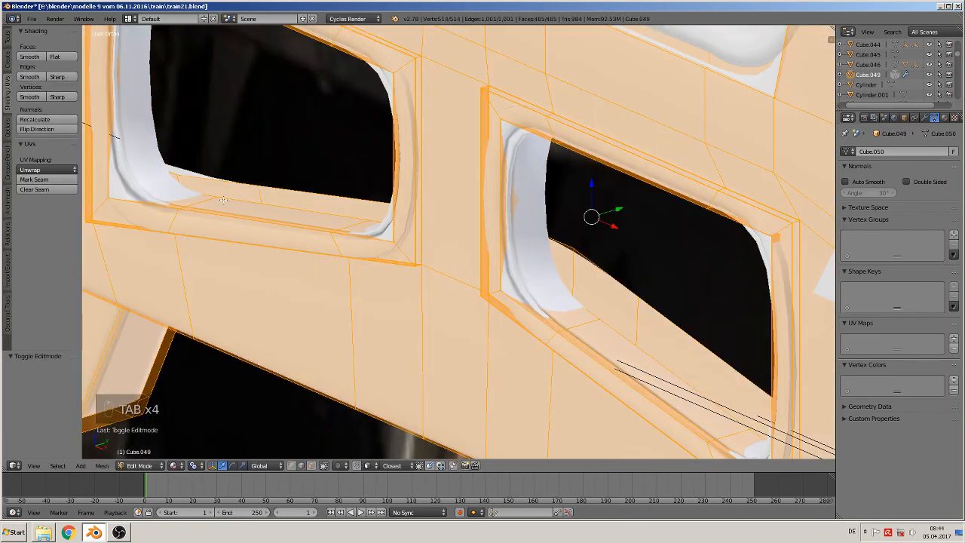
scroll(223, 199, "up", 2)
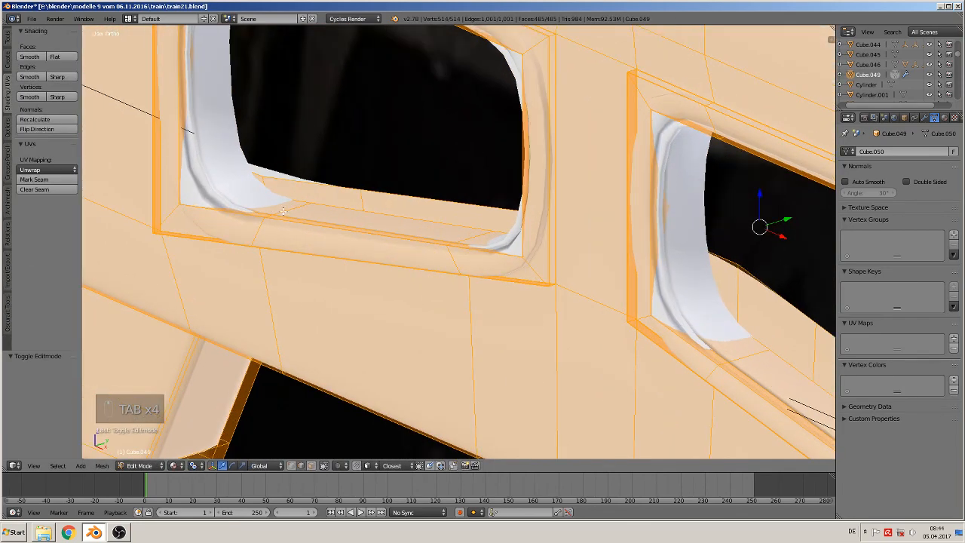
key("ctrl+r")
left_click(280, 213)
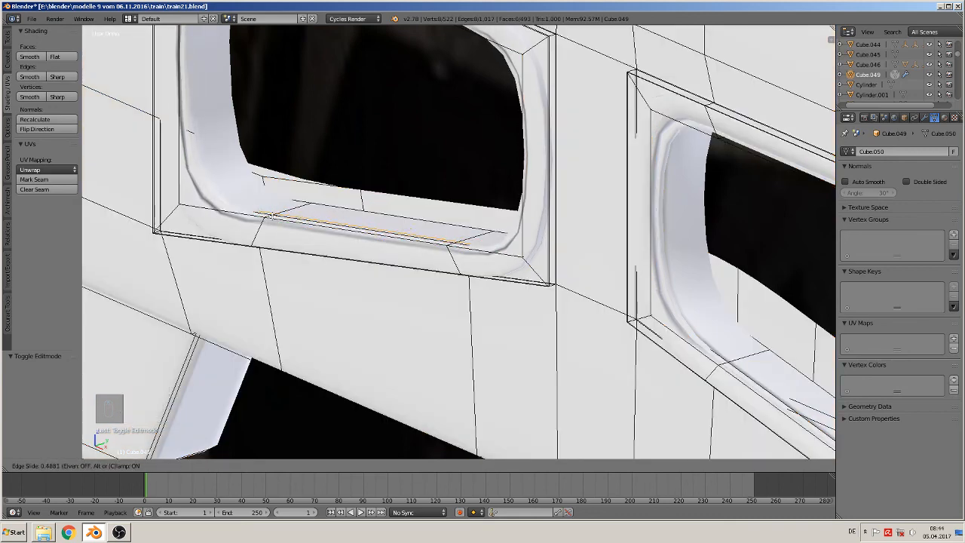
left_click(293, 204)
key("ctrl+r")
left_click(292, 205)
left_click(303, 197)
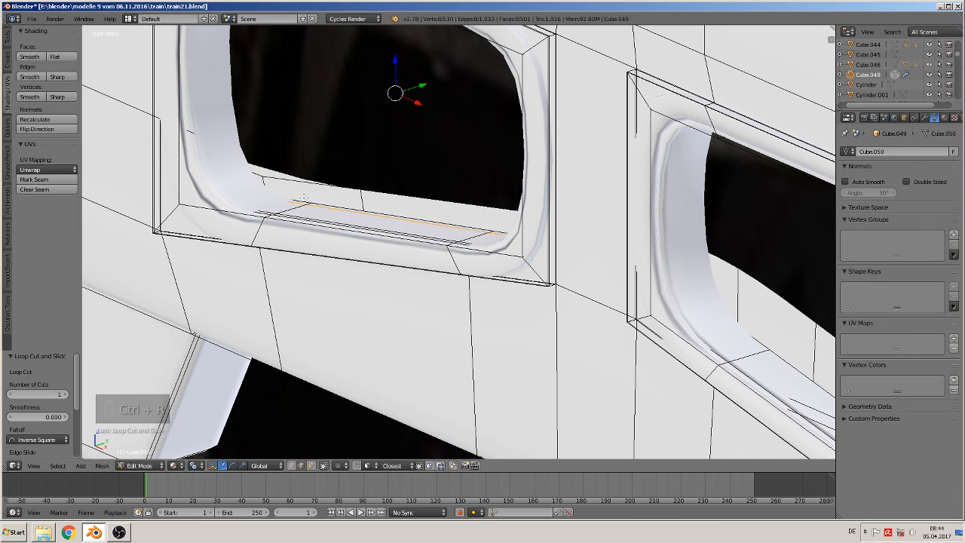
Add a supporting edge loop around the right window opening's inner wall near its front edge.
key("ctrl+r")
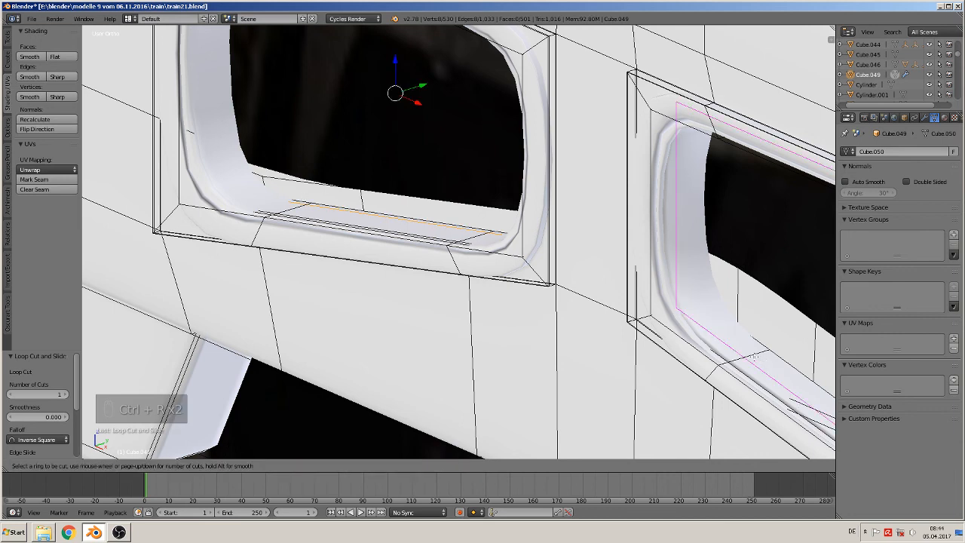
left_click(780, 379)
left_click(753, 362)
key("ctrl+r")
left_click(750, 345)
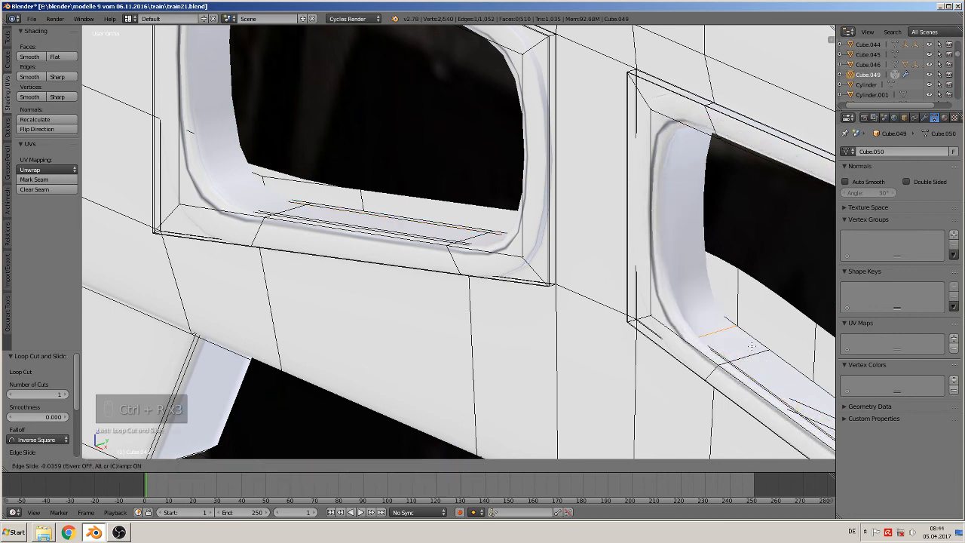
left_click(751, 345)
key("ctrl+z")
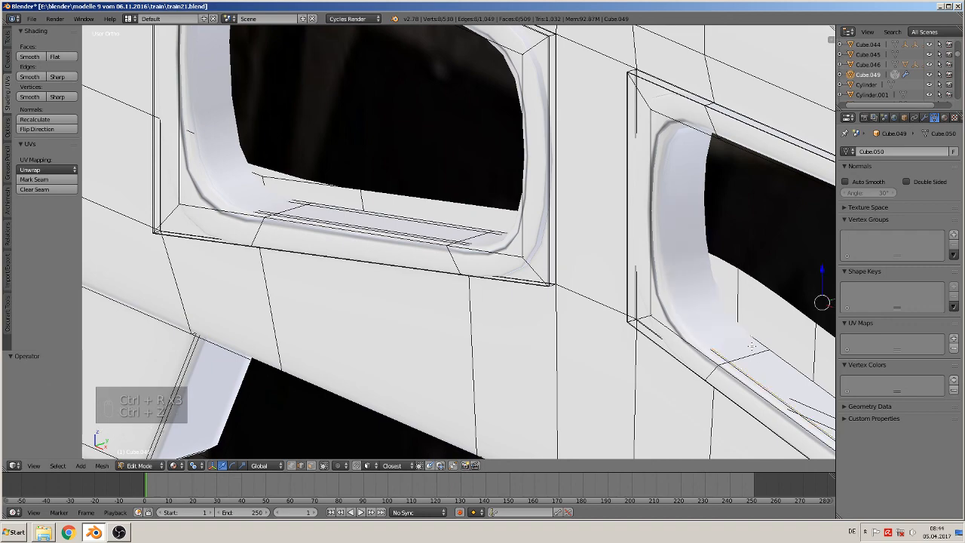
Add a second supporting edge loop near the rear edge of the right window opening's inner wall and leave mesh editing.
key("ctrl+r")
left_click(770, 355)
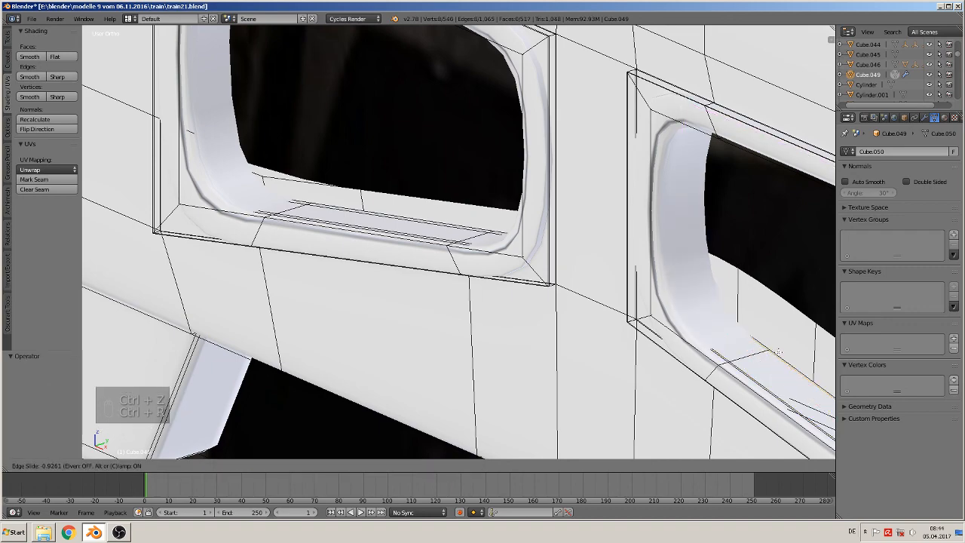
left_click(779, 354)
key("Tab")
Add an Edge Split modifier to the side frame after its subdivision modifier.
scroll(610, 338, "down", 8)
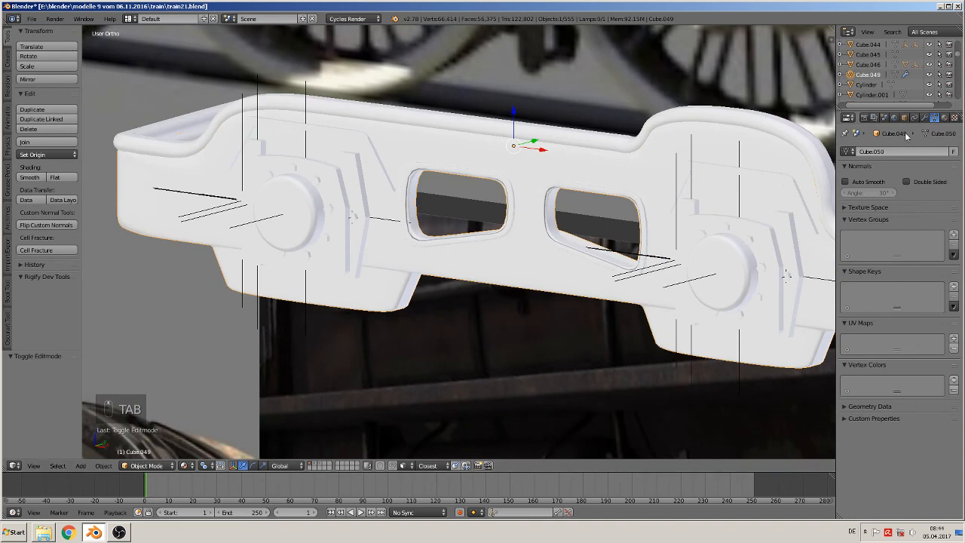
left_click(924, 118)
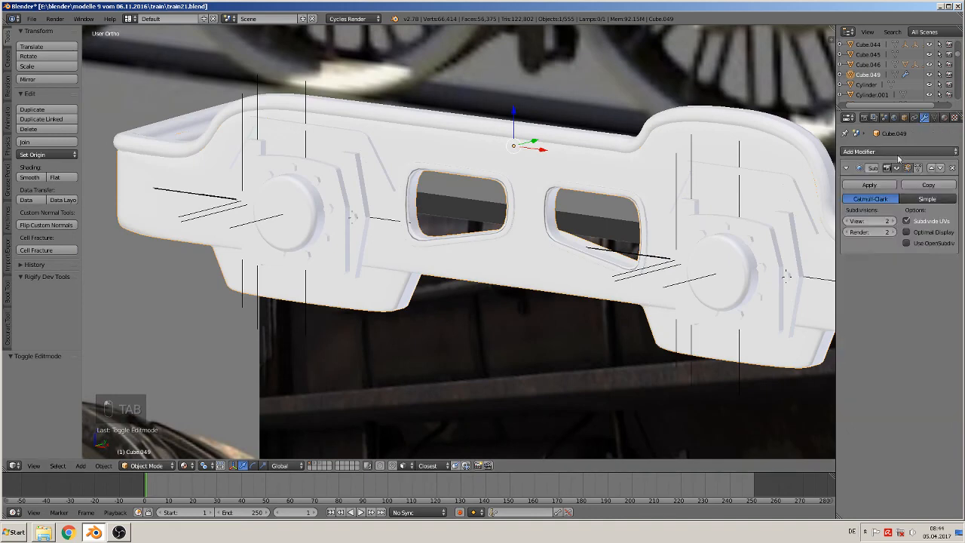
left_click(874, 151)
left_click(776, 231)
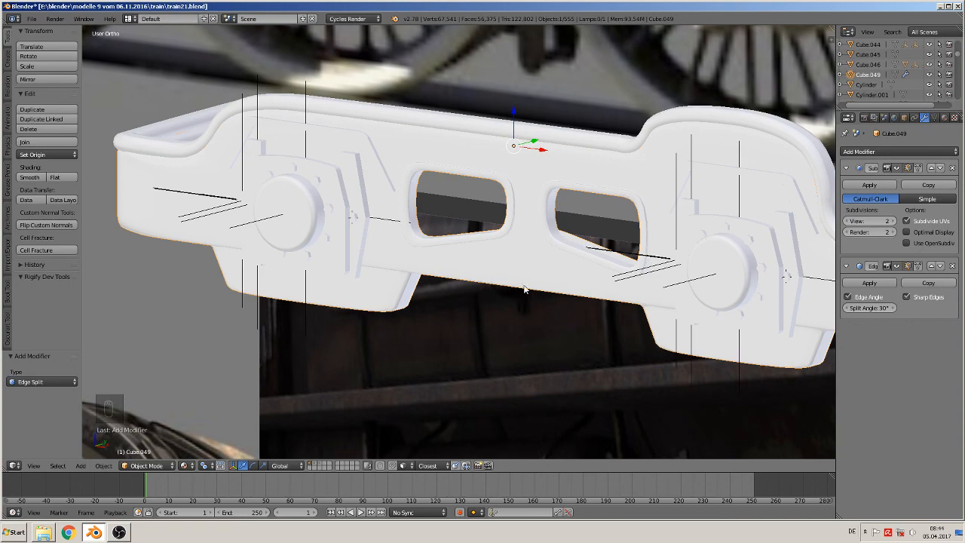
Check the side frame in front and angled views and save the train21.blend file.
key("KP_1")
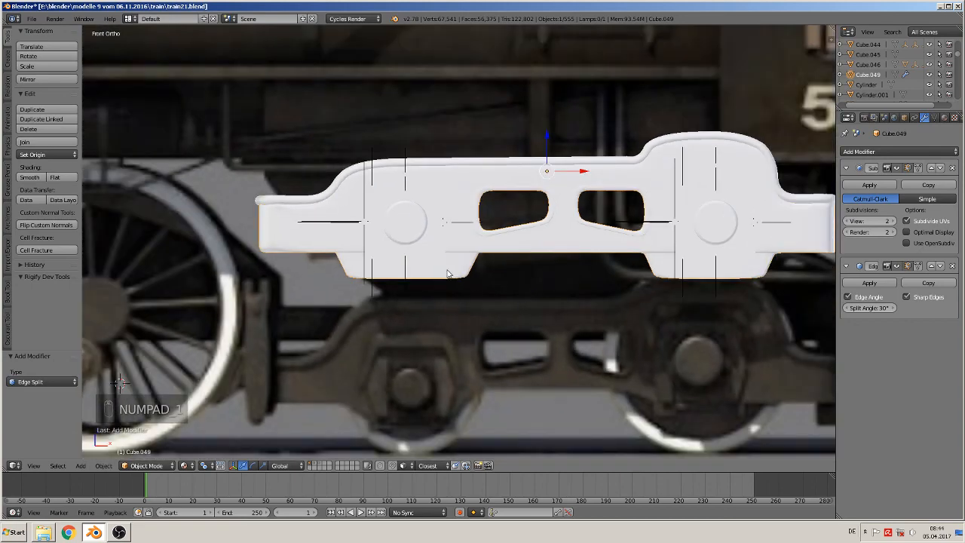
middle_click_drag(447, 273, 492, 309)
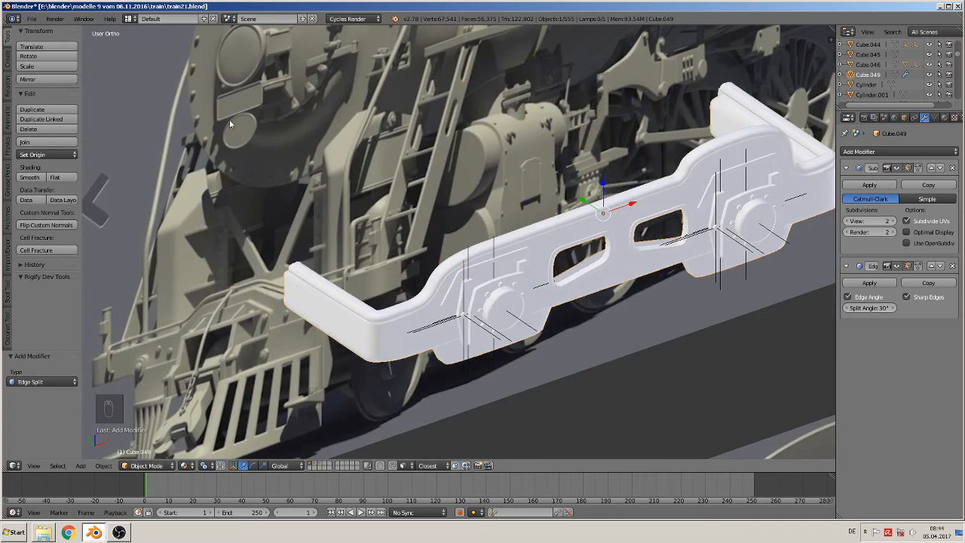
left_click(32, 18)
left_click(52, 95)
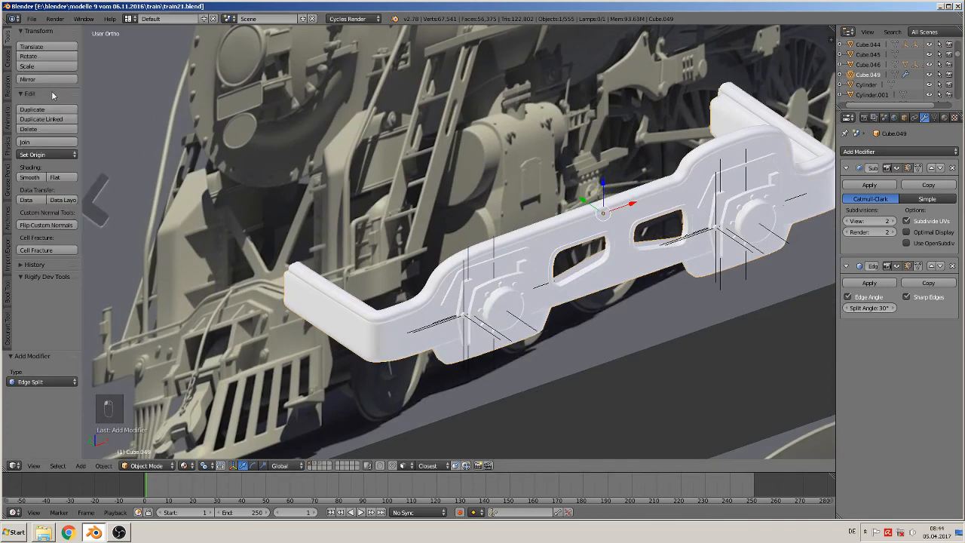